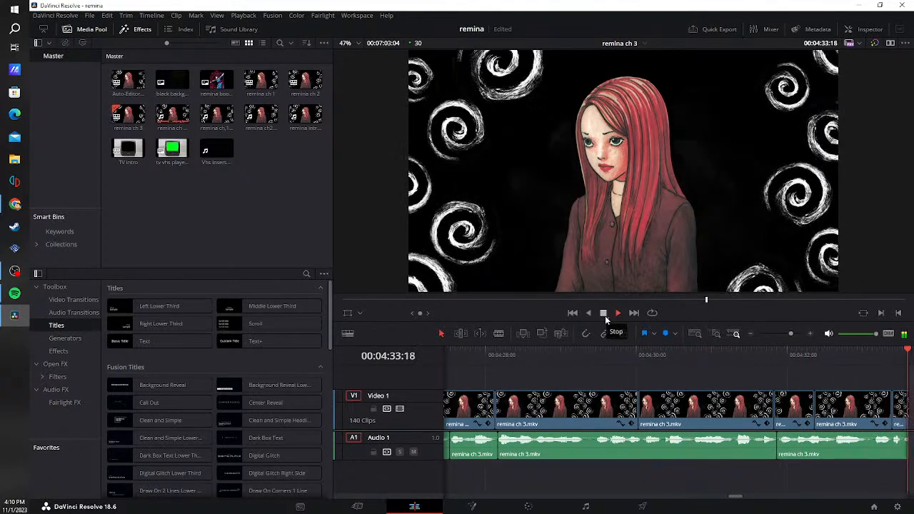
- Stop playback and tighten the short pause on Audio 1 just before 04:35:00 so the following audio starts earlier
{"action": "left_click", "coordinate": [605, 316]}
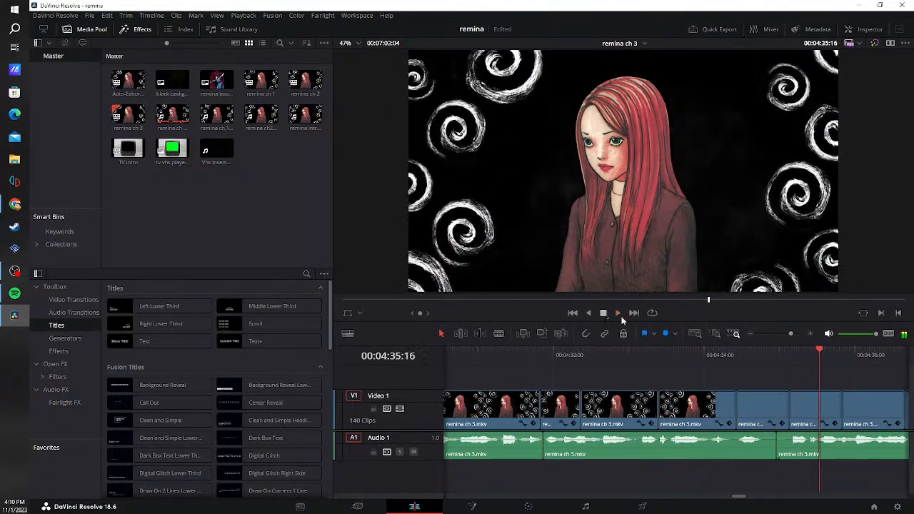
{"action": "mouse_move", "coordinate": [776, 447]}
{"action": "left_mouse_down"}
{"action": "mouse_move", "coordinate": [796, 447]}
{"action": "mouse_move", "coordinate": [763, 446]}
{"action": "left_mouse_up"}
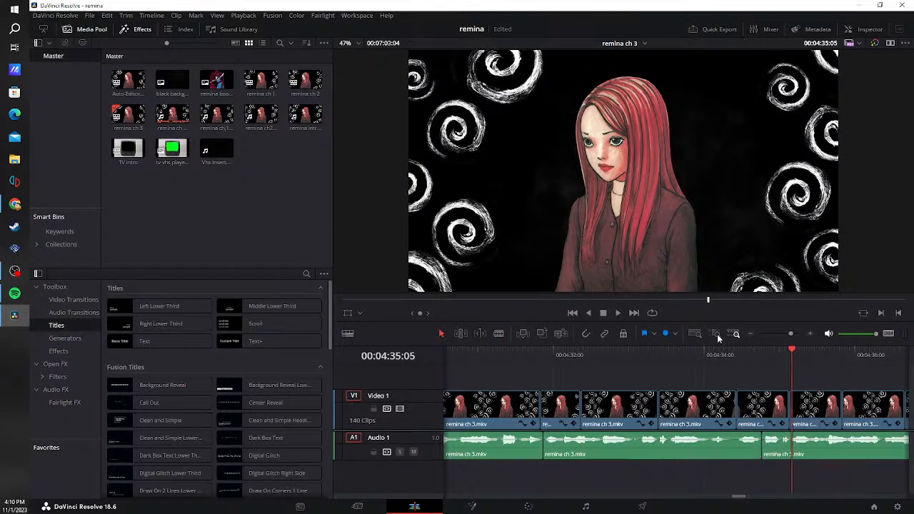
- Play back the edited narration from about 03:28, 03:57 and 04:10 to check how the pauses sound
{"action": "left_click", "coordinate": [721, 367]}
{"action": "left_click", "coordinate": [619, 314]}
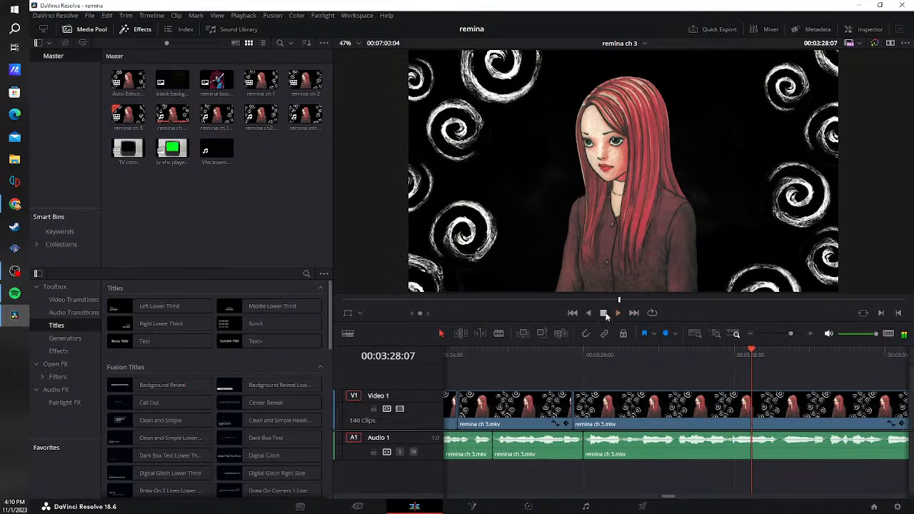
{"action": "left_click_drag", "start_coordinate": [627, 301], "coordinate": [638, 301]}
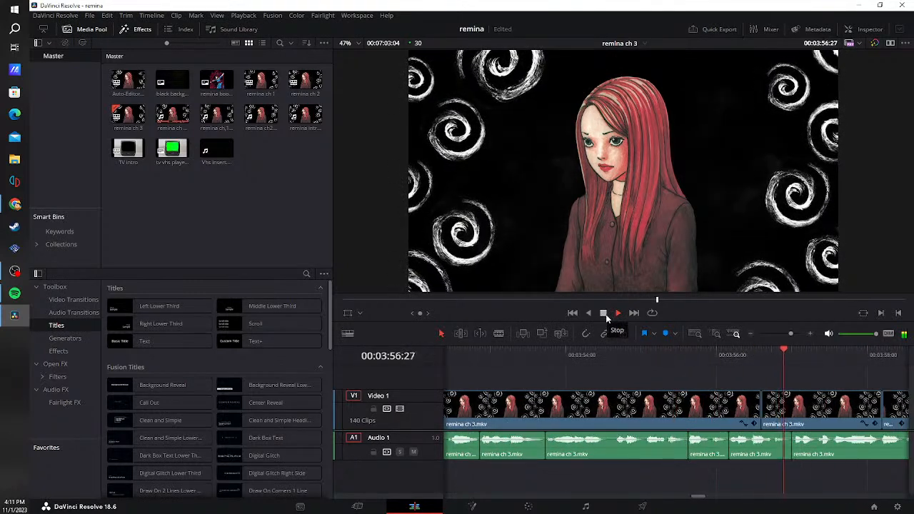
{"action": "left_click", "coordinate": [606, 318]}
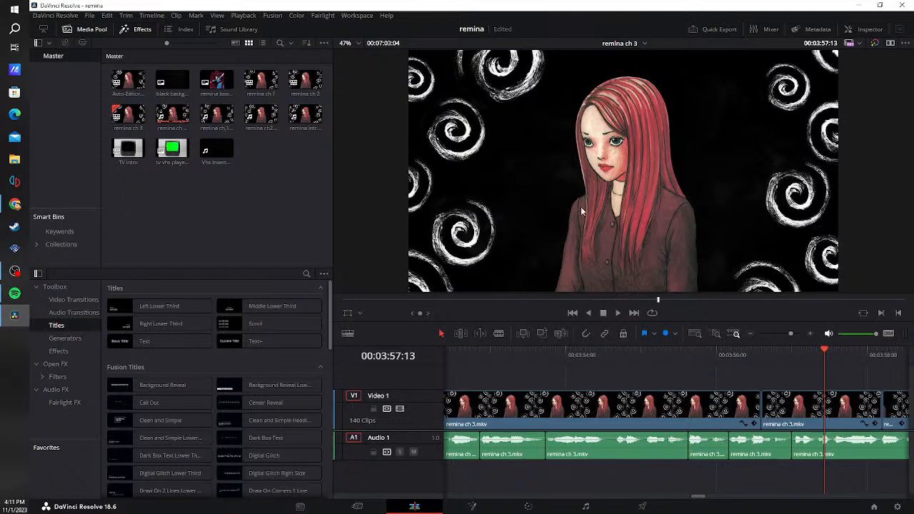
{"action": "left_click", "coordinate": [619, 314]}
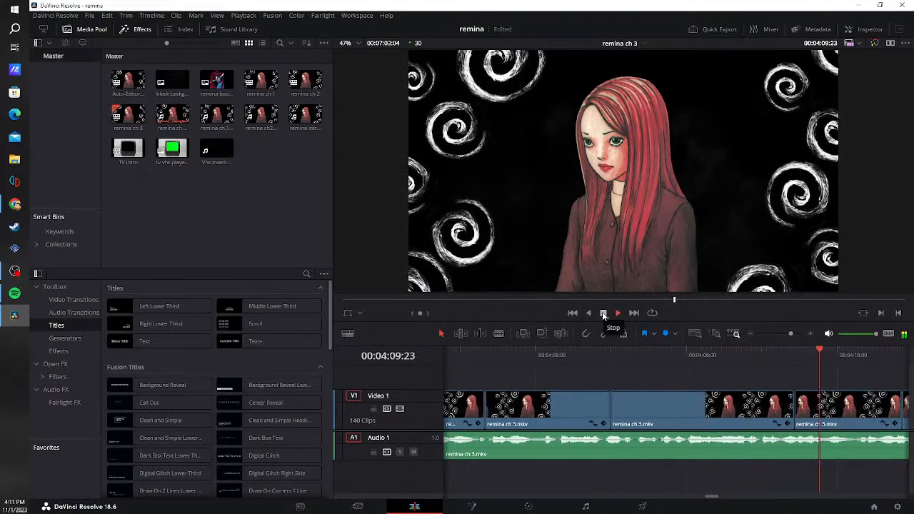
{"action": "left_click", "coordinate": [603, 314]}
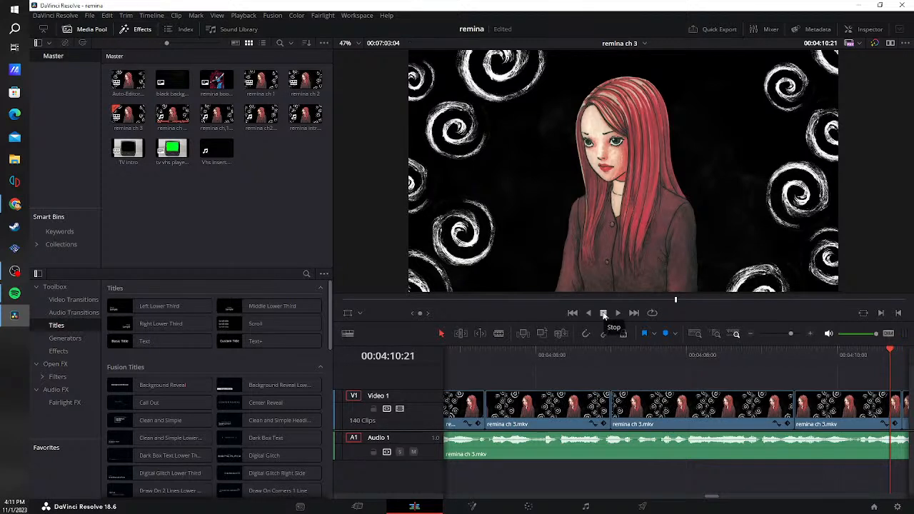
{"action": "left_click", "coordinate": [619, 313]}
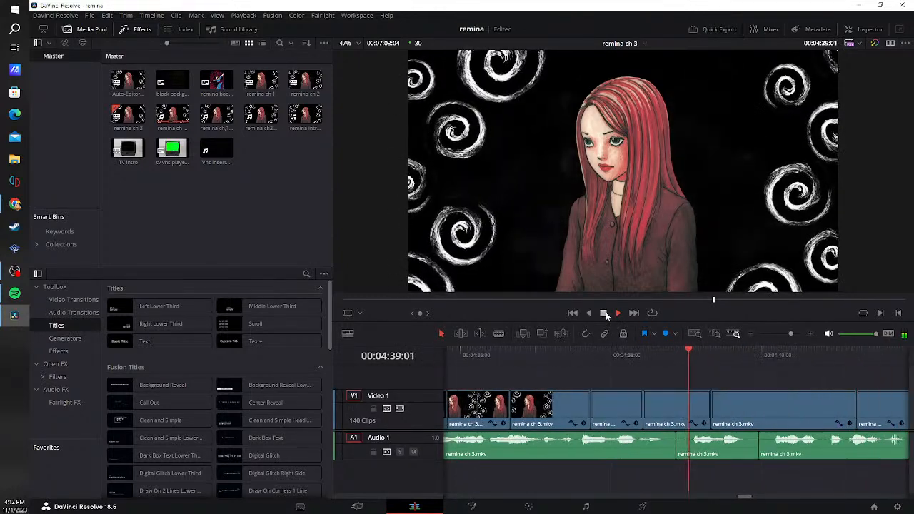
- Cut out the silence between about 04:38:20 and 04:39:02 on Audio 1 and close the gap
{"action": "key", "text": "space"}
{"action": "key", "text": "b"}
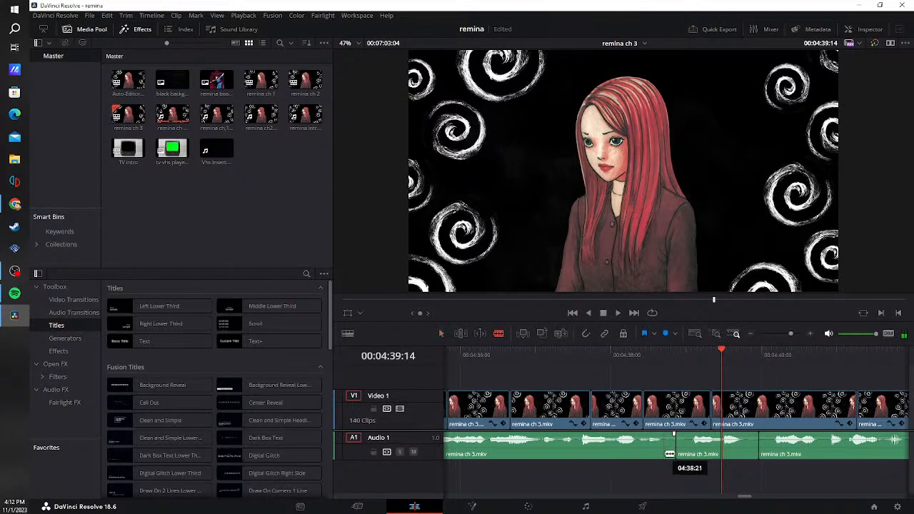
{"action": "left_click", "coordinate": [671, 454]}
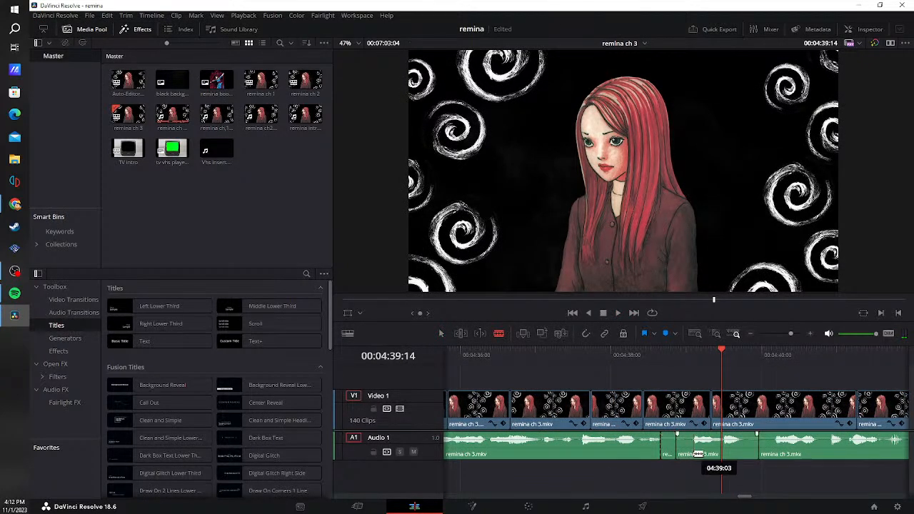
{"action": "left_click", "coordinate": [693, 454]}
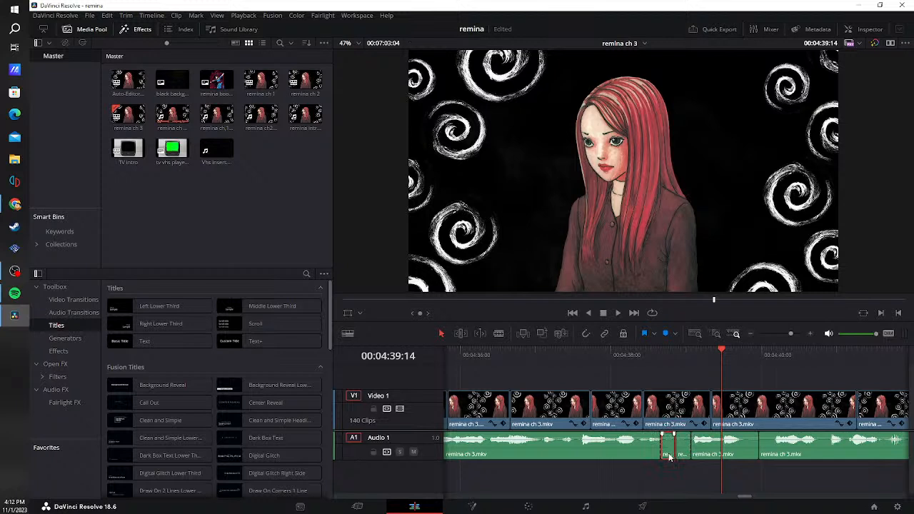
{"action": "key", "text": "Delete"}
{"action": "left_click", "coordinate": [682, 455]}
{"action": "key", "text": "Delete"}
{"action": "left_click", "coordinate": [681, 453]}
{"action": "key", "text": "Delete"}
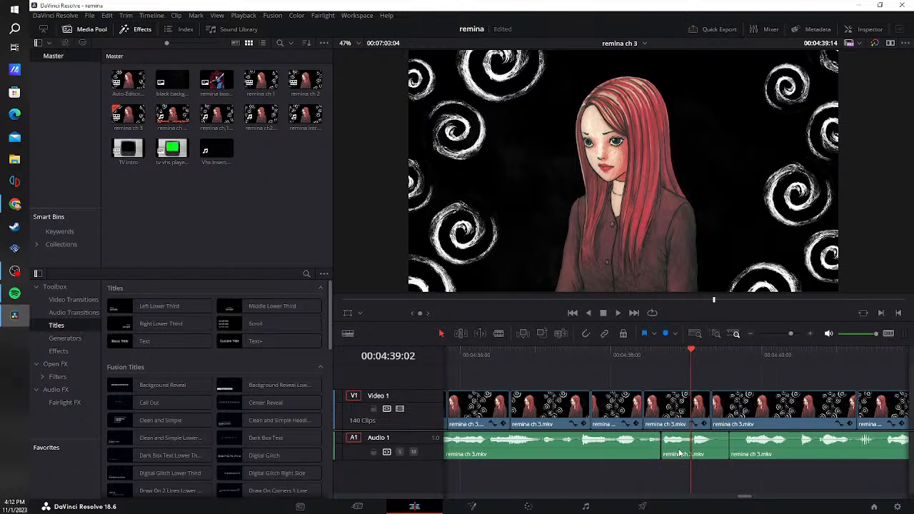
- Remove the pause between about 04:39:11 and 04:39:22 on Audio 1 and pull the remaining audio up against the cut
{"action": "key", "text": "b"}
{"action": "left_click", "coordinate": [713, 451]}
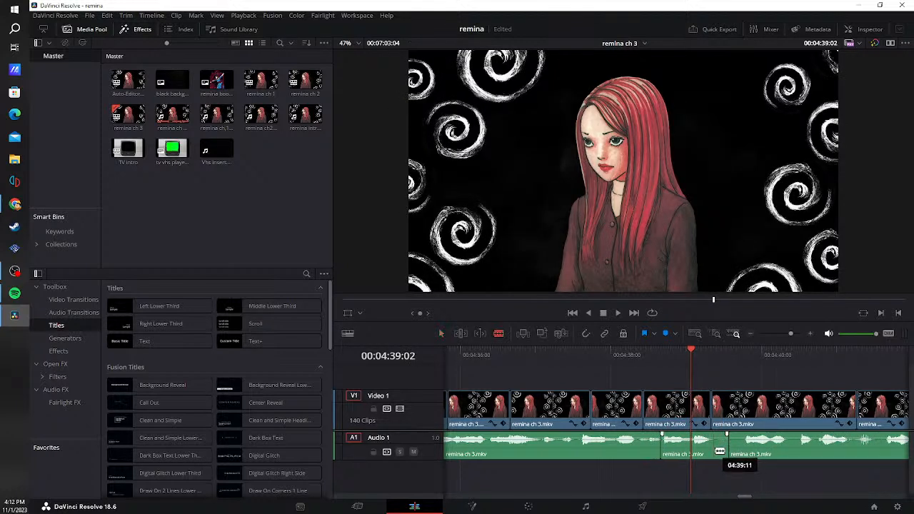
{"action": "left_click", "coordinate": [742, 452]}
{"action": "key", "text": "a"}
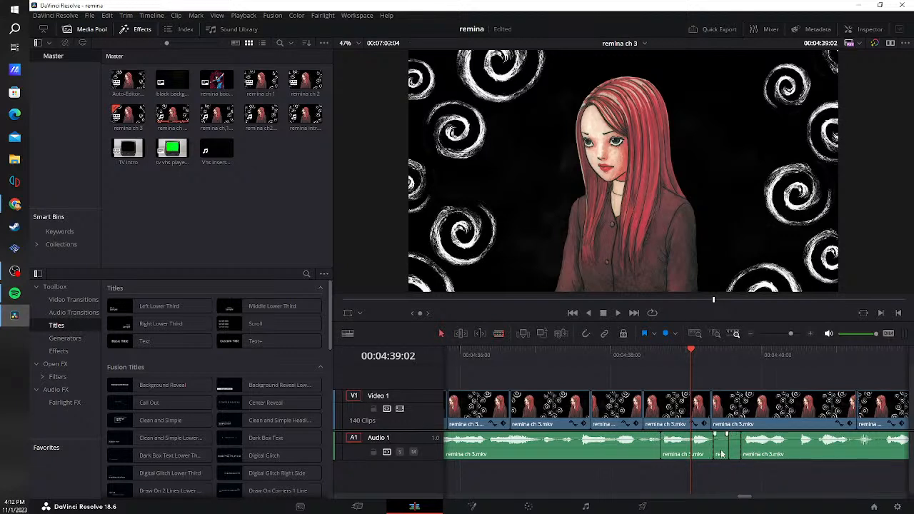
{"action": "key", "text": "BackSpace"}
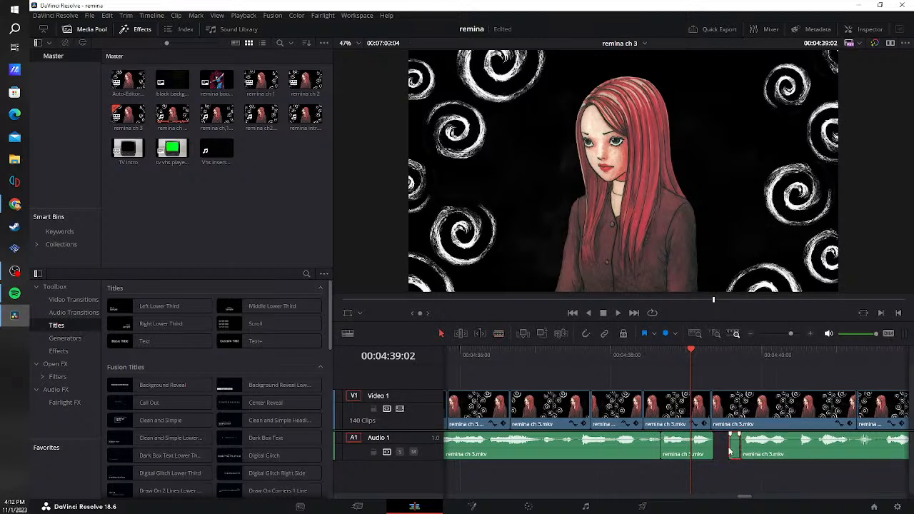
{"action": "left_click", "coordinate": [731, 447]}
{"action": "key", "text": "BackSpace"}
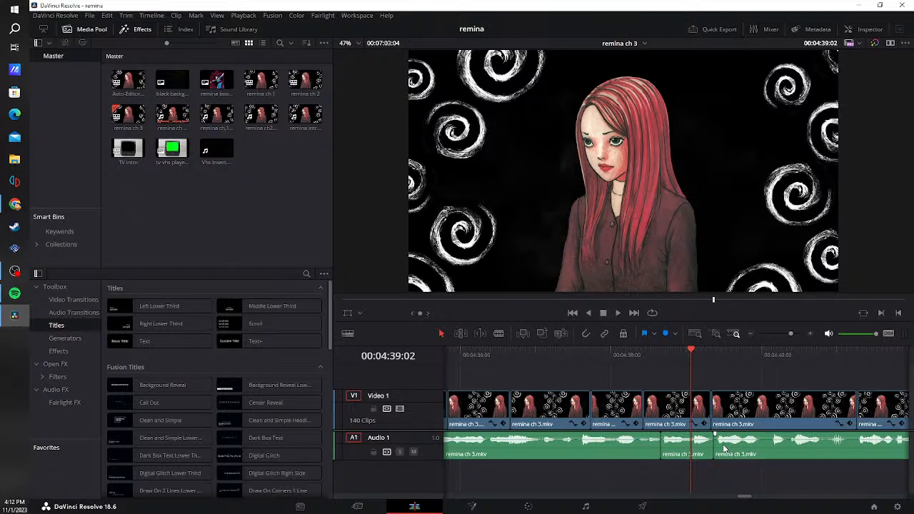
- Split off and delete the short silence from about 04:39:29 to 04:40:04 on Audio 1, closing the gap
{"action": "key", "text": "b"}
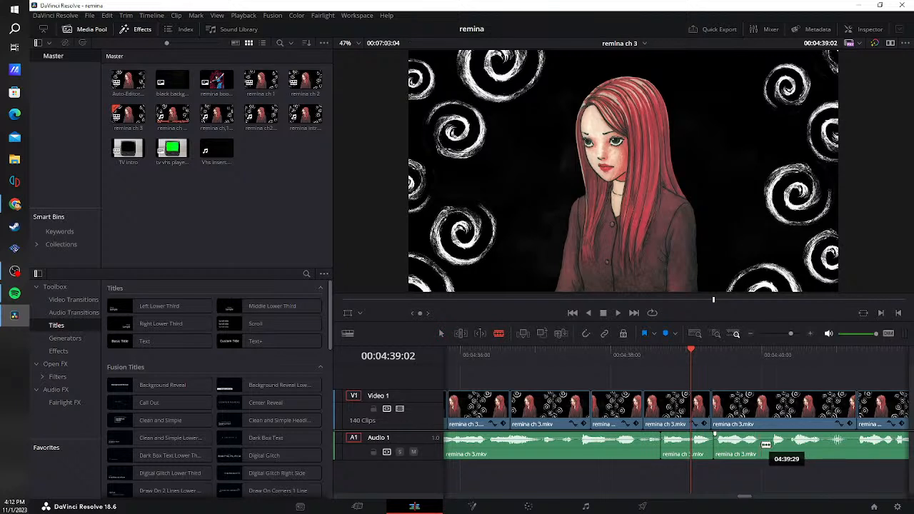
{"action": "left_click", "coordinate": [768, 446]}
{"action": "key", "text": "a"}
{"action": "left_click", "coordinate": [766, 448]}
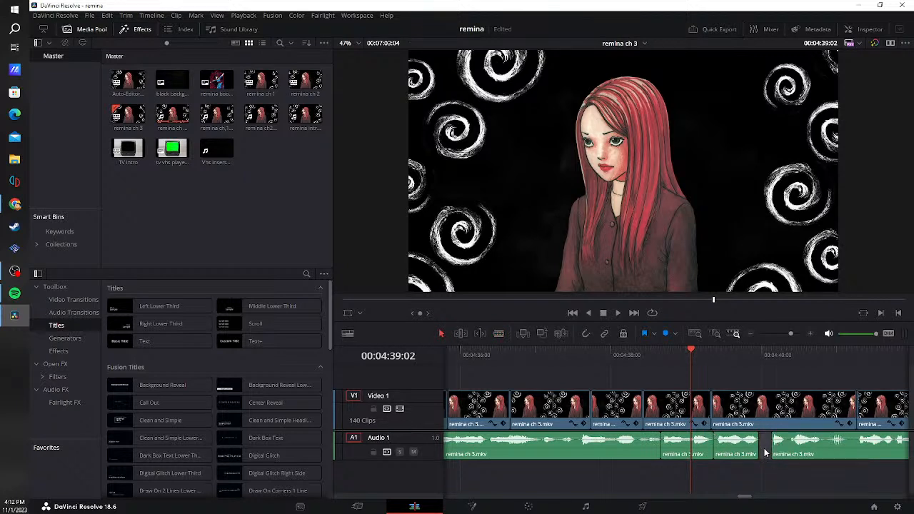
{"action": "left_click_drag", "start_coordinate": [770, 447], "coordinate": [756, 438]}
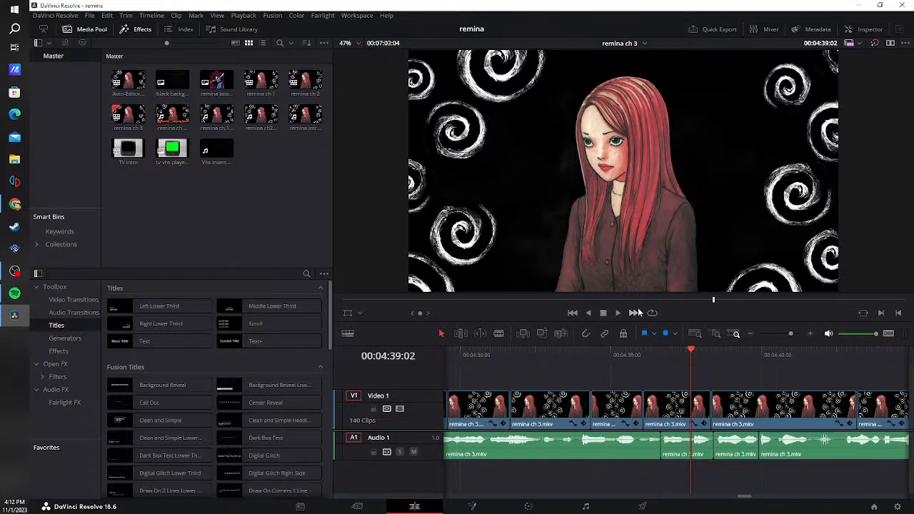
- Play on to find the next pause, then remove the audio between about 04:40:19 and 04:41:03 without leaving a gap
{"action": "left_click", "coordinate": [619, 314]}
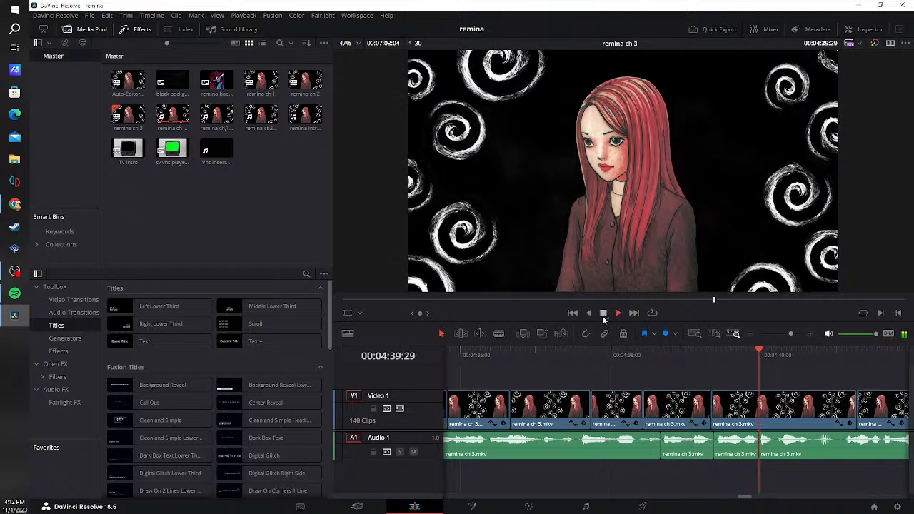
{"action": "key", "text": "space"}
{"action": "key", "text": "b"}
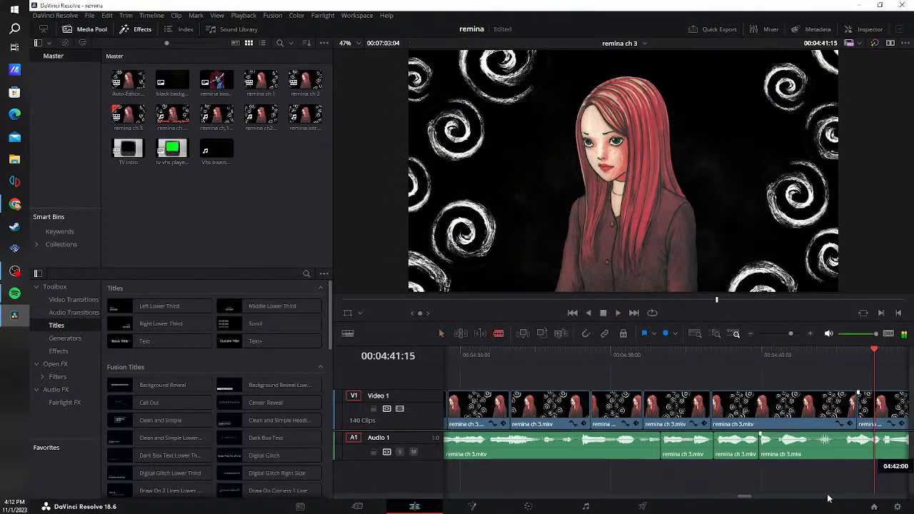
{"action": "left_click", "coordinate": [812, 455]}
{"action": "left_click", "coordinate": [844, 455]}
{"action": "key", "text": "a"}
{"action": "key", "text": "Delete"}
{"action": "key", "text": "Up"}
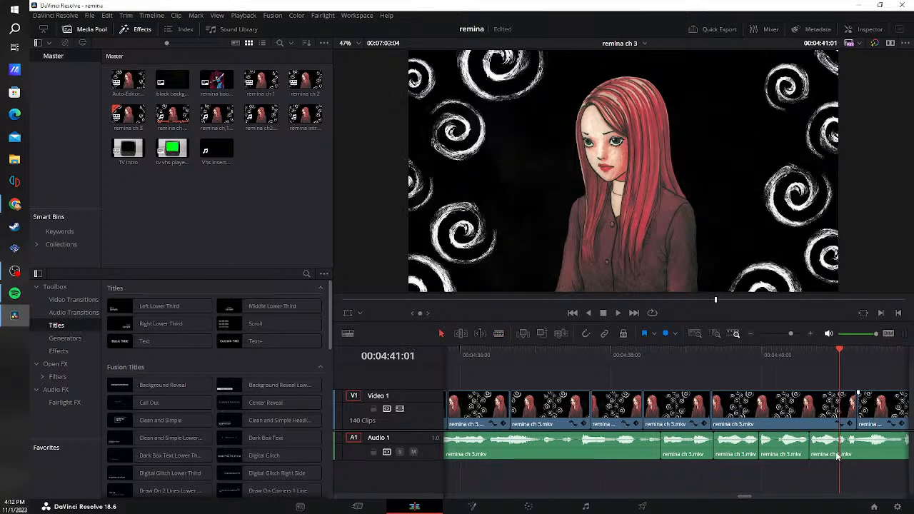
- Listen further and cut the pause from about 04:42:27 to 04:43:07 out of Audio 1, closing the gap
{"action": "left_click", "coordinate": [619, 313]}
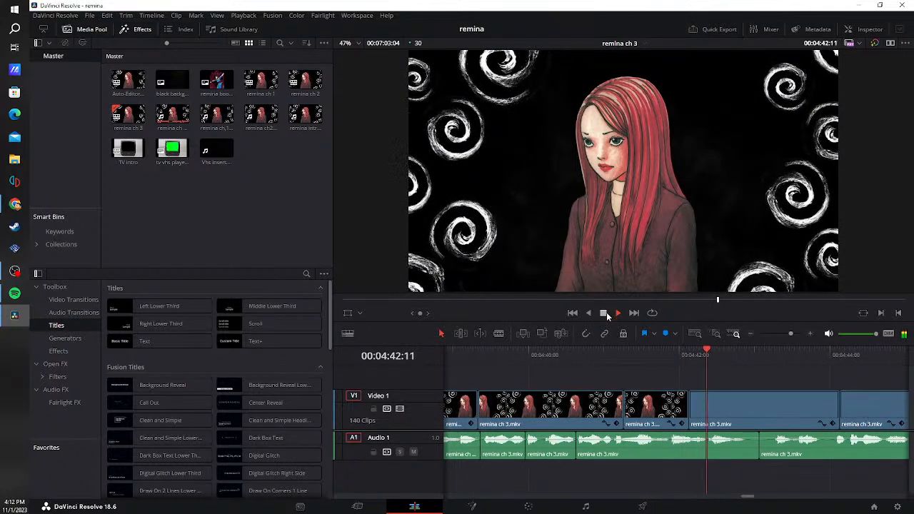
{"action": "left_click", "coordinate": [604, 313]}
{"action": "key", "text": "b"}
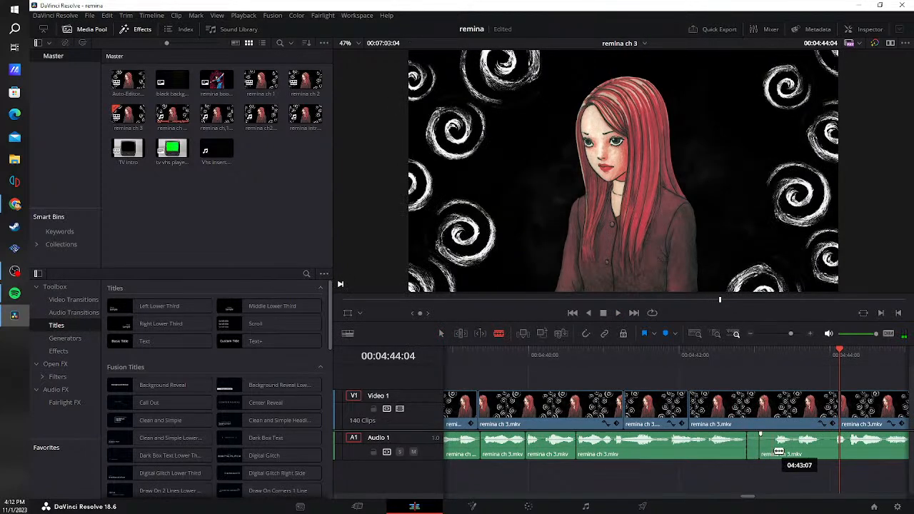
{"action": "left_click", "coordinate": [770, 450]}
{"action": "key", "text": "a"}
{"action": "key", "text": "Delete"}
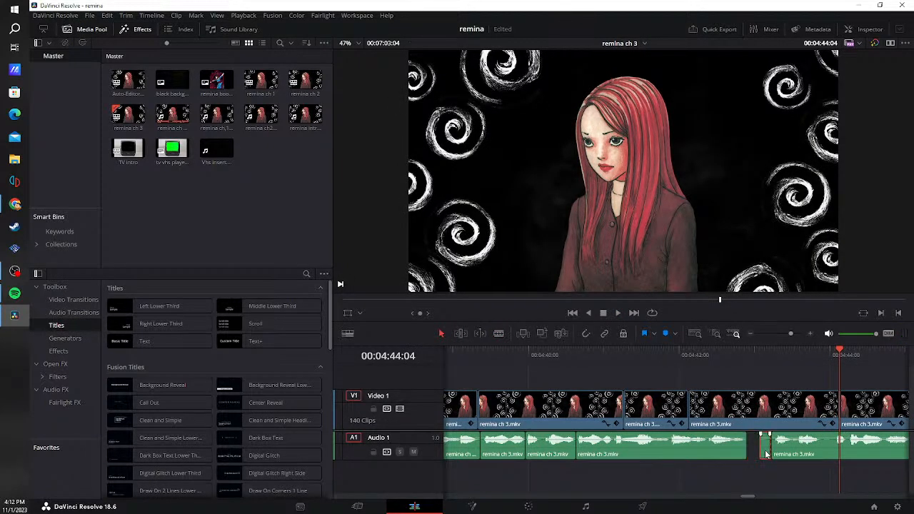
{"action": "left_click", "coordinate": [764, 457]}
{"action": "key", "text": "Delete"}
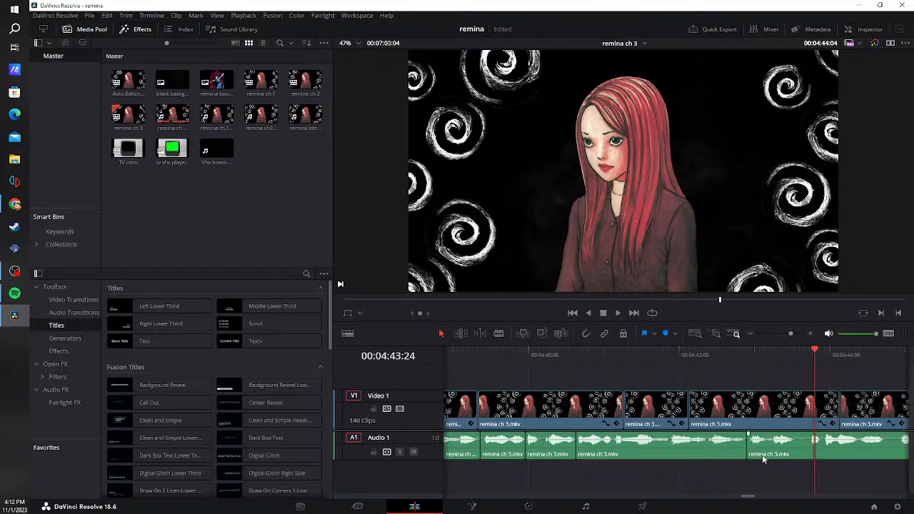
- Return the playhead to about 04:42:12 and remove the brief silence between about 04:43:17 and 04:43:22 on Audio 1
{"action": "left_click_drag", "start_coordinate": [816, 351], "coordinate": [710, 355]}
{"action": "key", "text": "b"}
{"action": "left_click", "coordinate": [798, 449]}
{"action": "left_click", "coordinate": [808, 450]}
{"action": "key", "text": "a"}
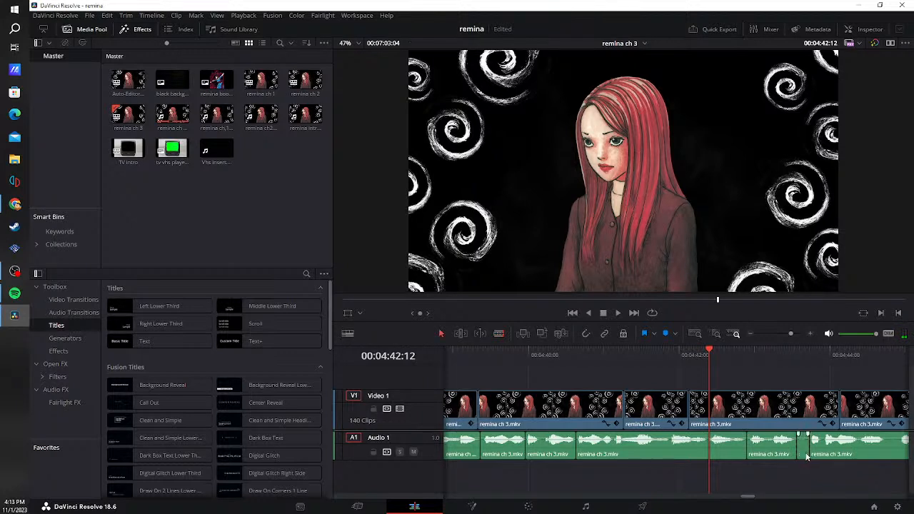
{"action": "left_click", "coordinate": [805, 452]}
{"action": "key", "text": "Delete"}
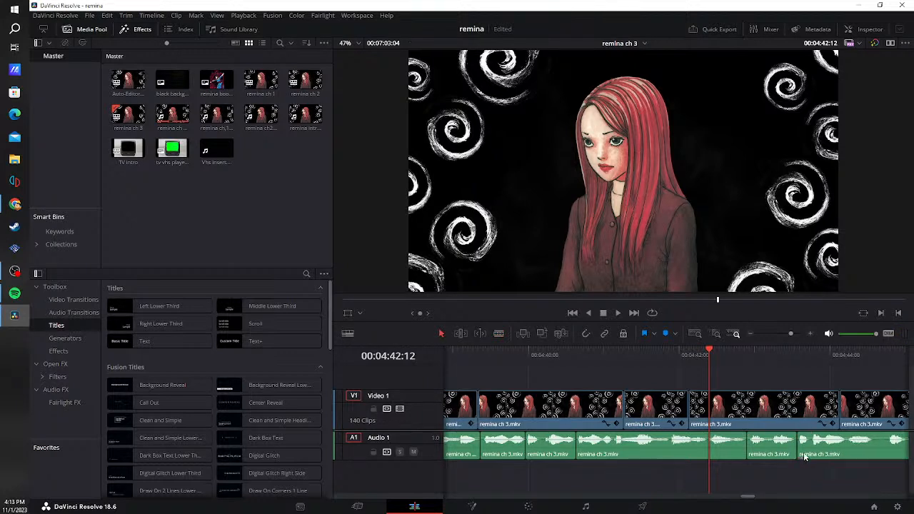
- Play back the latest cuts, then delete the pause from about 04:44:17 to 04:44:23 on Audio 1 and its gap
{"action": "left_click", "coordinate": [619, 314]}
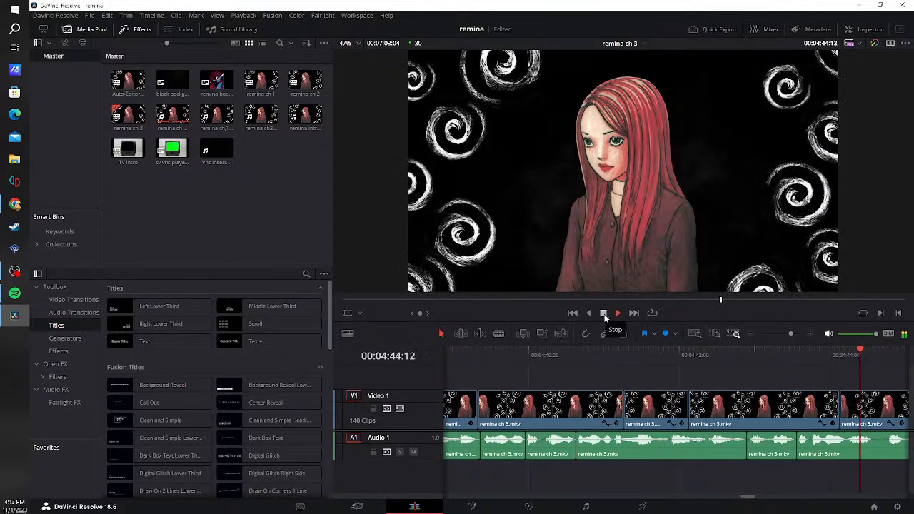
{"action": "left_click", "coordinate": [604, 314]}
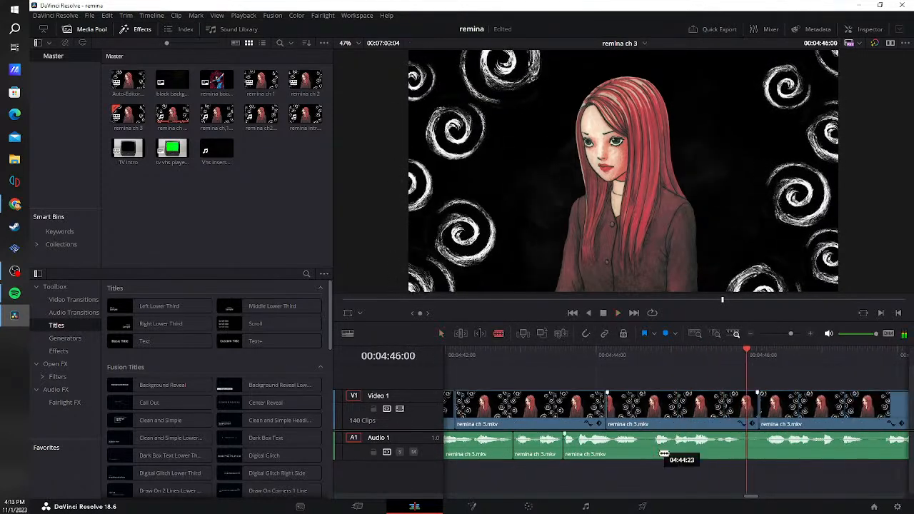
{"action": "left_click", "coordinate": [642, 449]}
{"action": "left_click", "coordinate": [651, 450]}
{"action": "key", "text": "a"}
{"action": "key", "text": "BackSpace"}
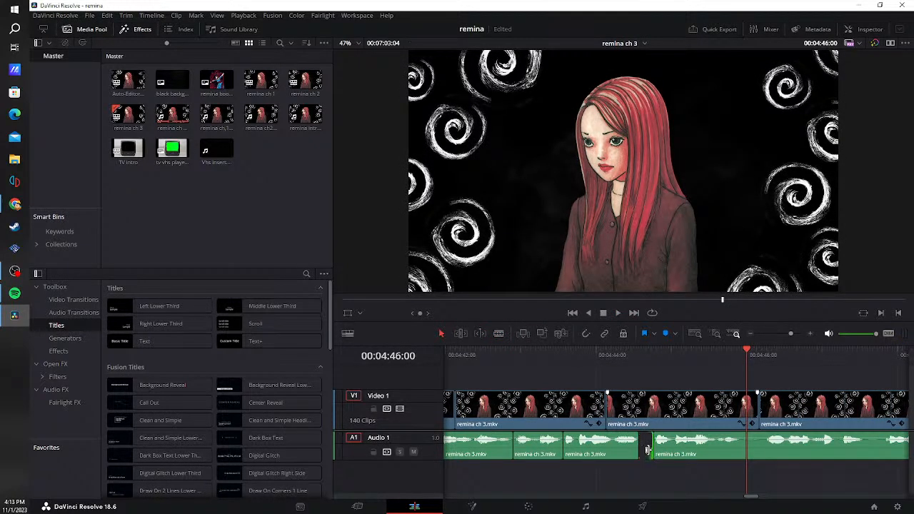
{"action": "left_click", "coordinate": [647, 450]}
{"action": "key", "text": "BackSpace"}
- Move the playhead back to about 04:44:28 and ripple out the silence between about 04:45:22 and 04:46:01 on Audio 1
{"action": "left_click_drag", "start_coordinate": [735, 354], "coordinate": [670, 366]}
{"action": "key", "text": "b"}
{"action": "left_click", "coordinate": [727, 450]}
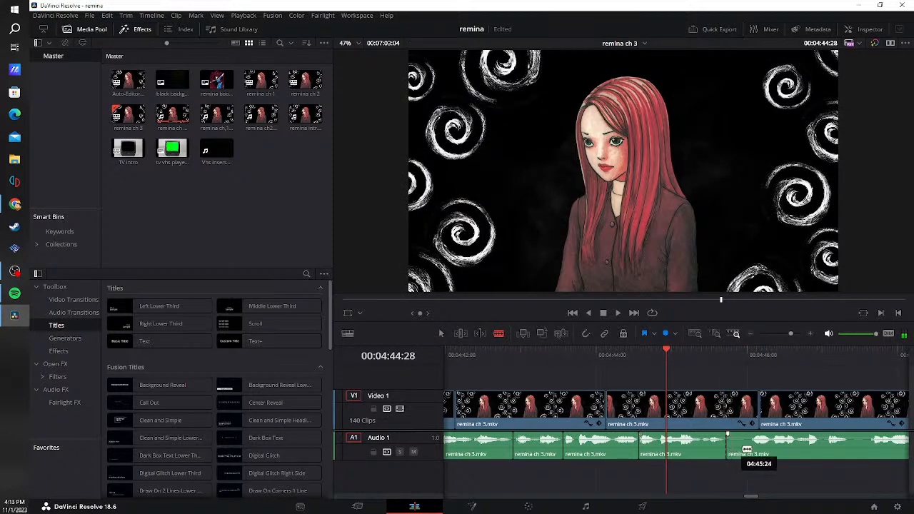
{"action": "left_click", "coordinate": [747, 450]}
{"action": "key", "text": "a"}
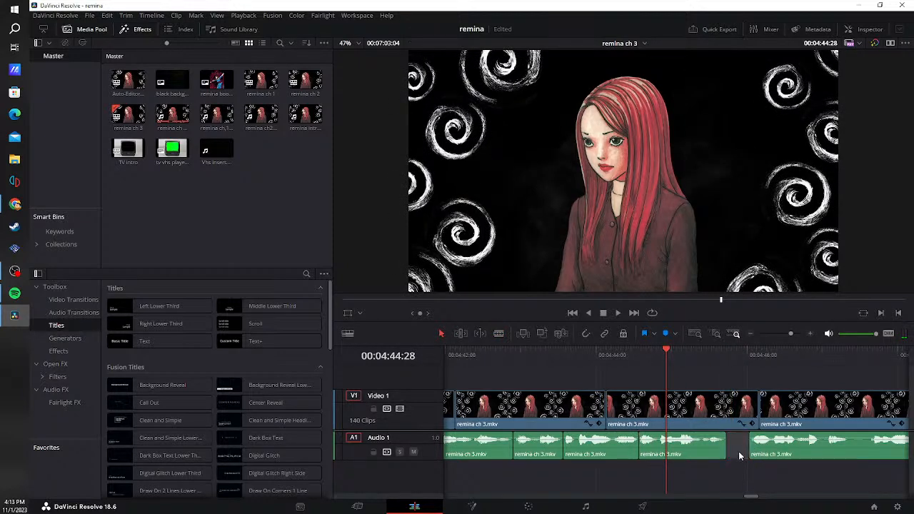
{"action": "key", "text": "BackSpace"}
- Cut the short pause from about 04:47:01 to 04:47:09 out of Audio 1 and close the gap
{"action": "key", "text": "b"}
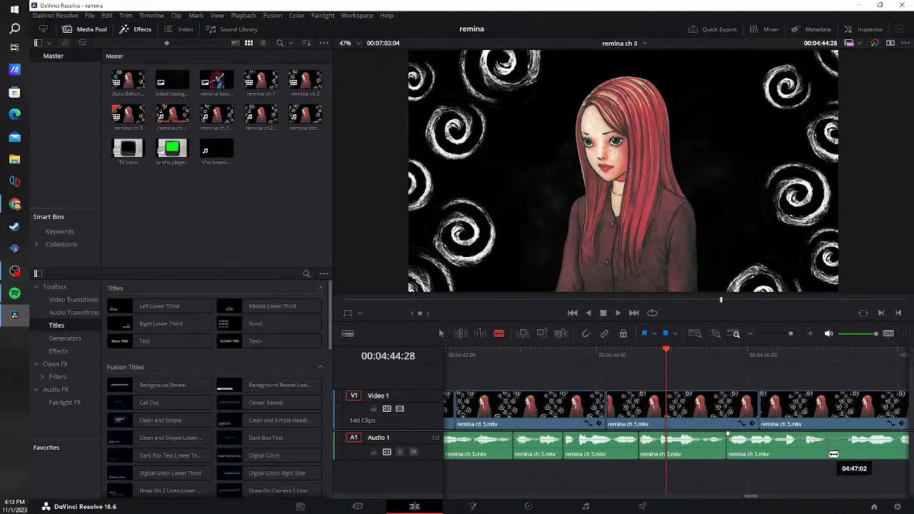
{"action": "left_click", "coordinate": [827, 455]}
{"action": "left_click", "coordinate": [847, 454]}
{"action": "key", "text": "a"}
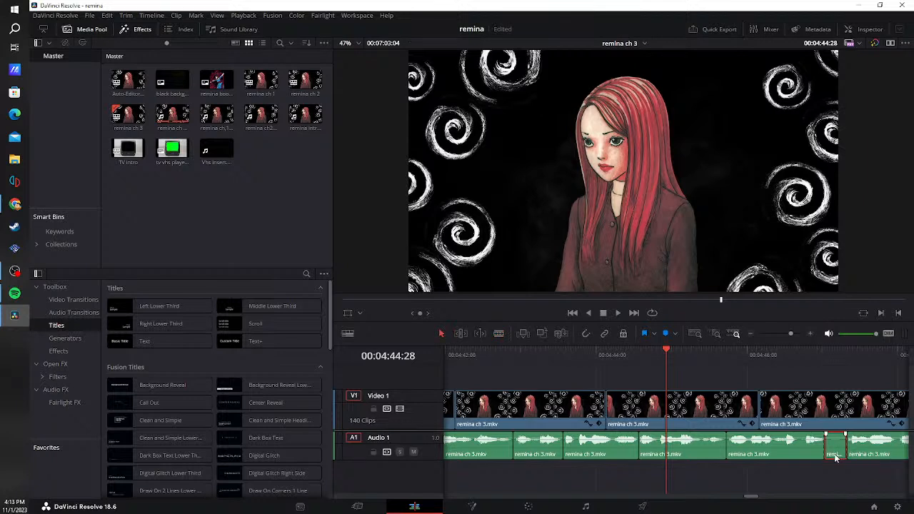
{"action": "left_click", "coordinate": [834, 454]}
{"action": "key", "text": "Delete"}
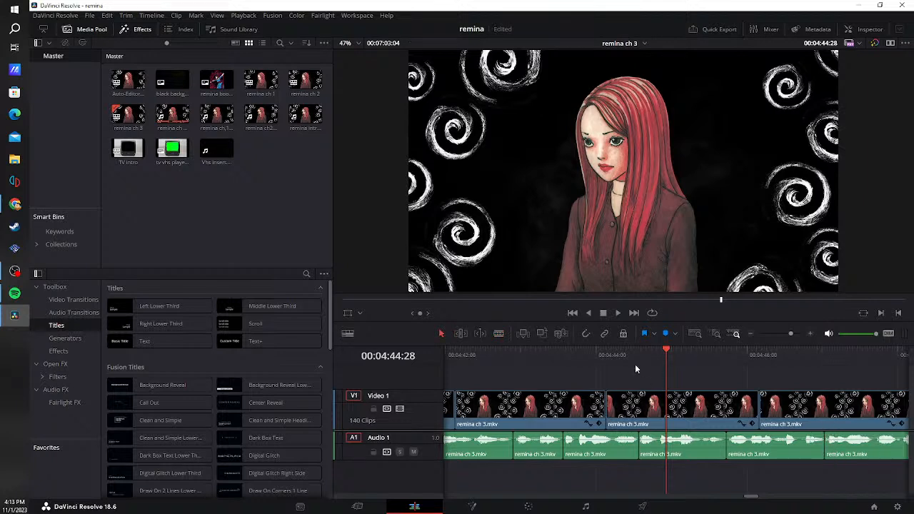
- Play back from about 04:44:11, then remove the silence between about 04:49:00 and 04:49:09 on Audio 1, closing the gap
{"action": "left_click", "coordinate": [625, 363]}
{"action": "left_click", "coordinate": [620, 316]}
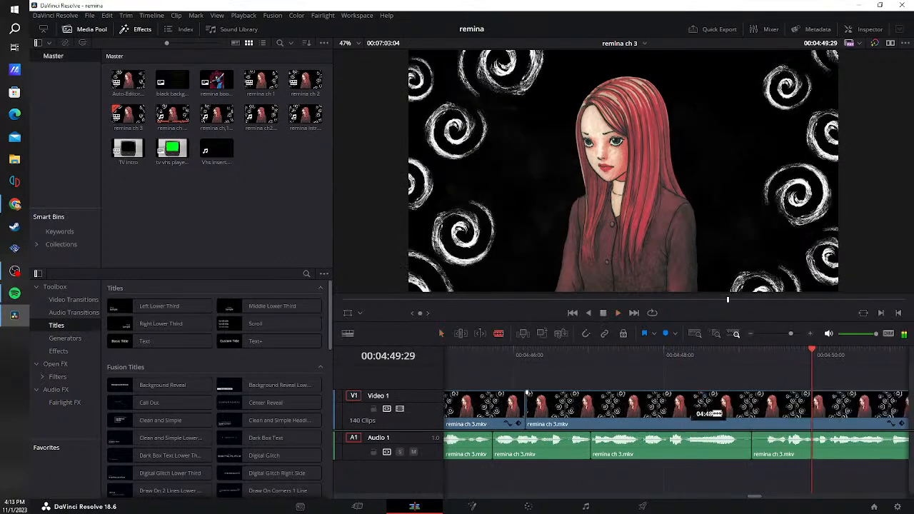
{"action": "left_click", "coordinate": [743, 450]}
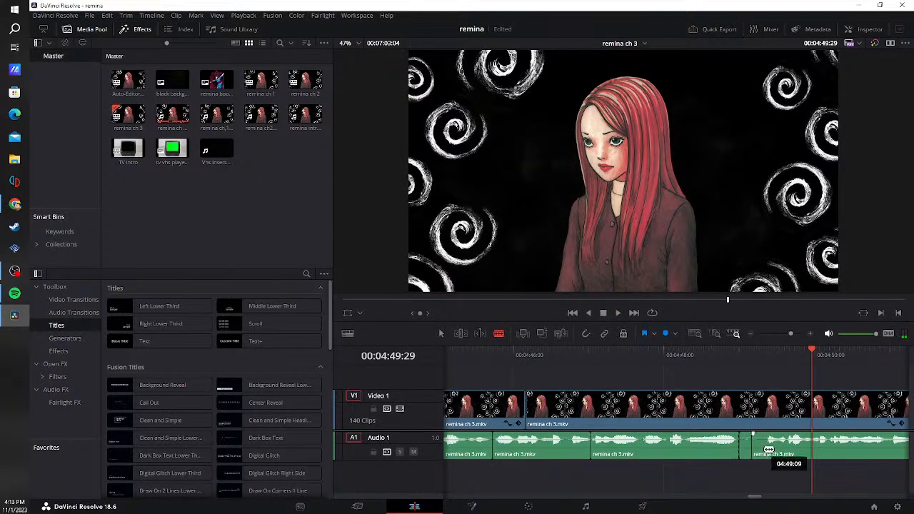
{"action": "left_click_drag", "start_coordinate": [769, 450], "coordinate": [764, 450]}
{"action": "key", "text": "Delete"}
{"action": "left_click", "coordinate": [752, 450]}
{"action": "key", "text": "Delete"}
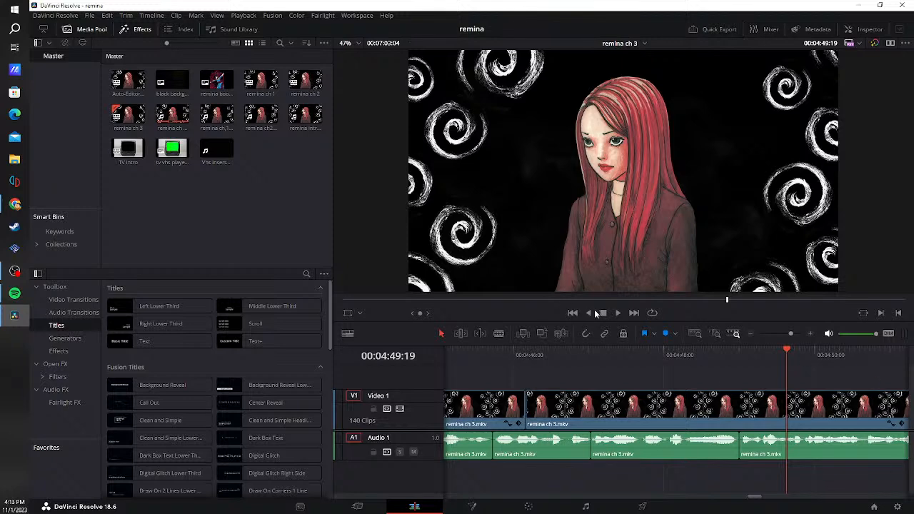
- Listen on from about 04:49:19 and ripple out the pause between about 04:52:22 and 04:53:04 on Audio 1
{"action": "left_click", "coordinate": [618, 314]}
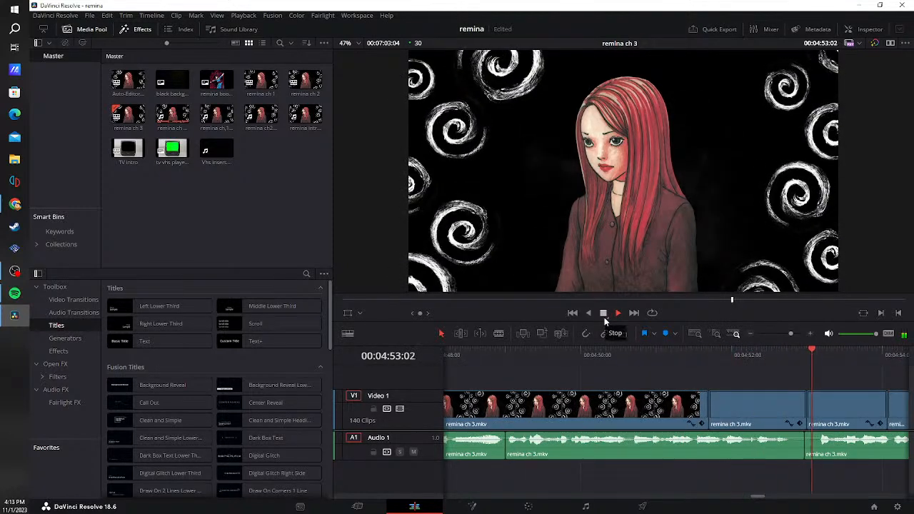
{"action": "key", "text": "space"}
{"action": "key", "text": "b"}
{"action": "left_click", "coordinate": [820, 450]}
{"action": "key", "text": "a"}
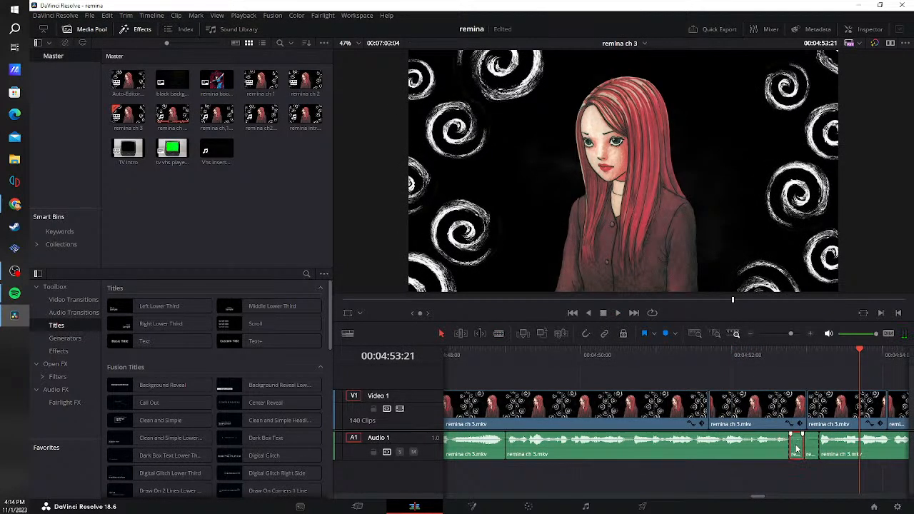
{"action": "left_click", "coordinate": [800, 447]}
{"action": "key", "text": "Delete"}
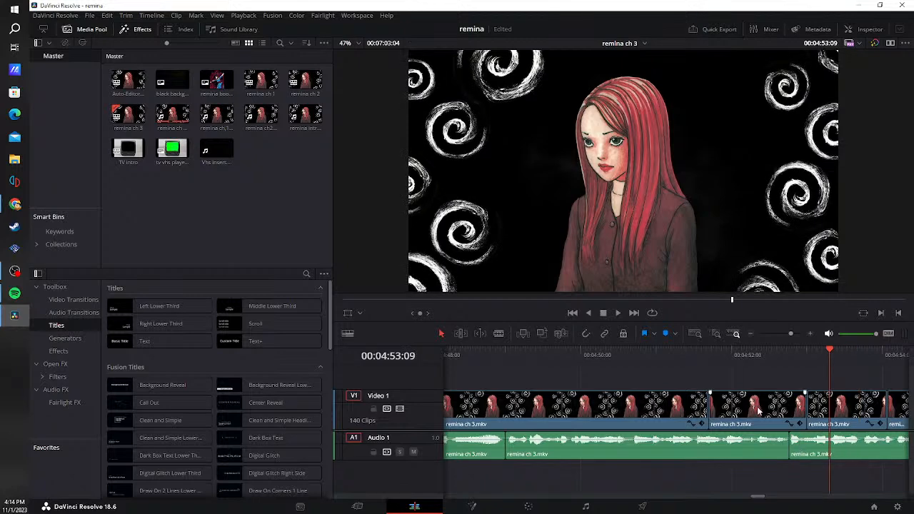
- Replay from about 04:52:01 and delete the silence from about 04:55:08 to 04:55:18 on Audio 1 together with its gap
{"action": "left_click", "coordinate": [736, 366]}
{"action": "left_click", "coordinate": [618, 313]}
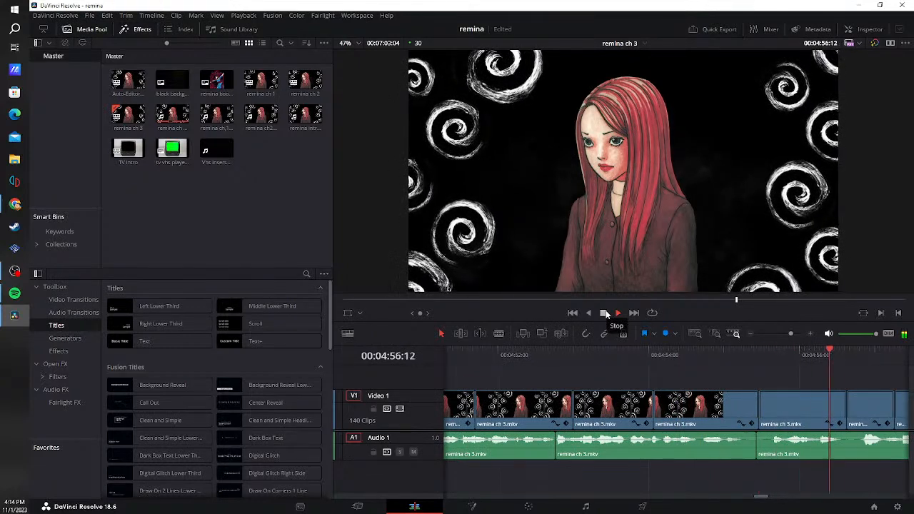
{"action": "left_click", "coordinate": [606, 315]}
{"action": "key", "text": "b"}
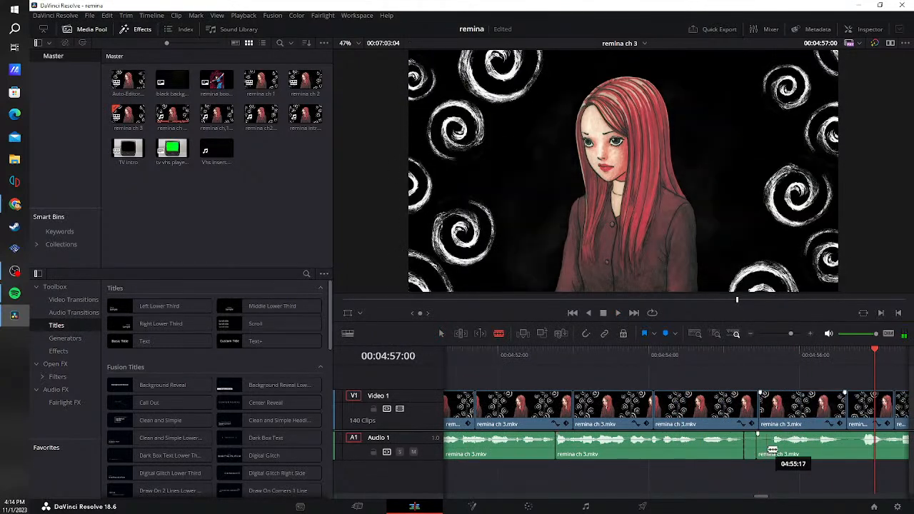
{"action": "left_click", "coordinate": [773, 450]}
{"action": "key", "text": "a"}
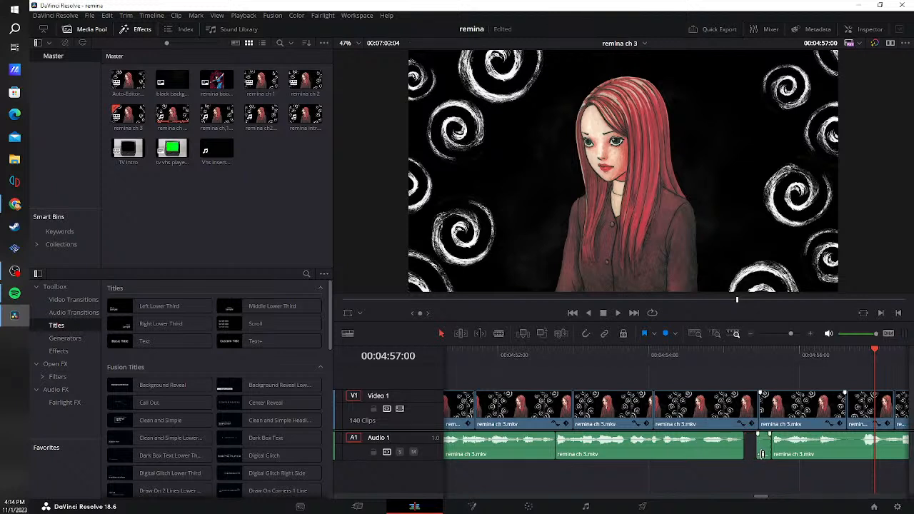
{"action": "left_click", "coordinate": [759, 454]}
{"action": "key", "text": "Delete"}
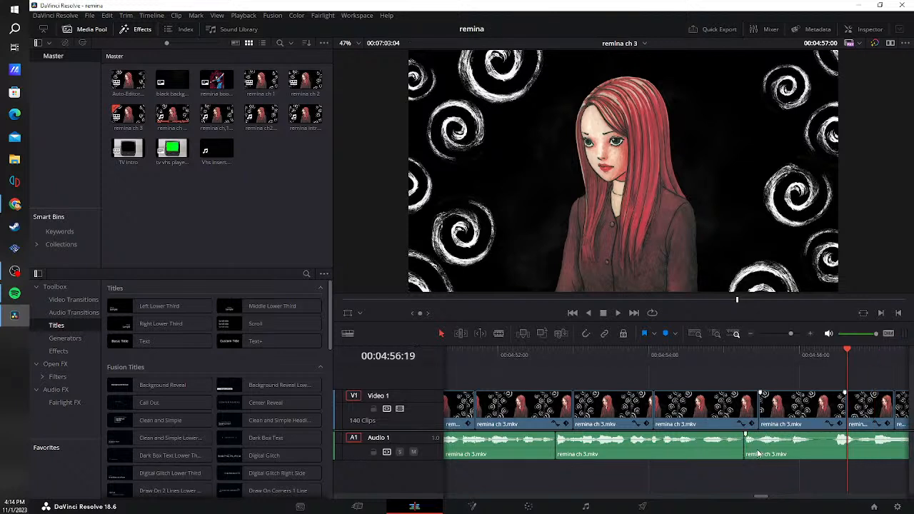
- Move the playhead back to about 04:54:28 and cut the pause from about 04:56:06 to 04:56:13 out of Audio 1, closing the gap
{"action": "key", "text": "j"}
{"action": "key", "text": "b"}
{"action": "key", "text": "k"}
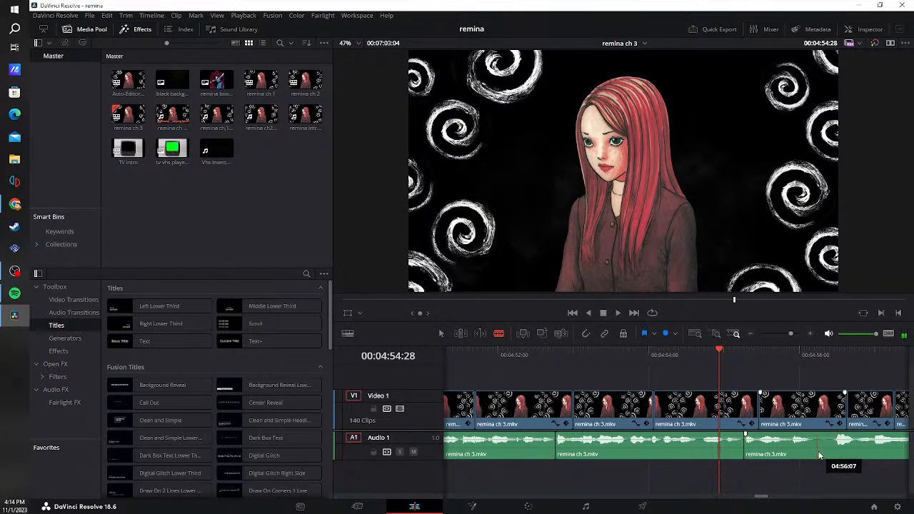
{"action": "left_click", "coordinate": [817, 455]}
{"action": "left_click", "coordinate": [834, 450]}
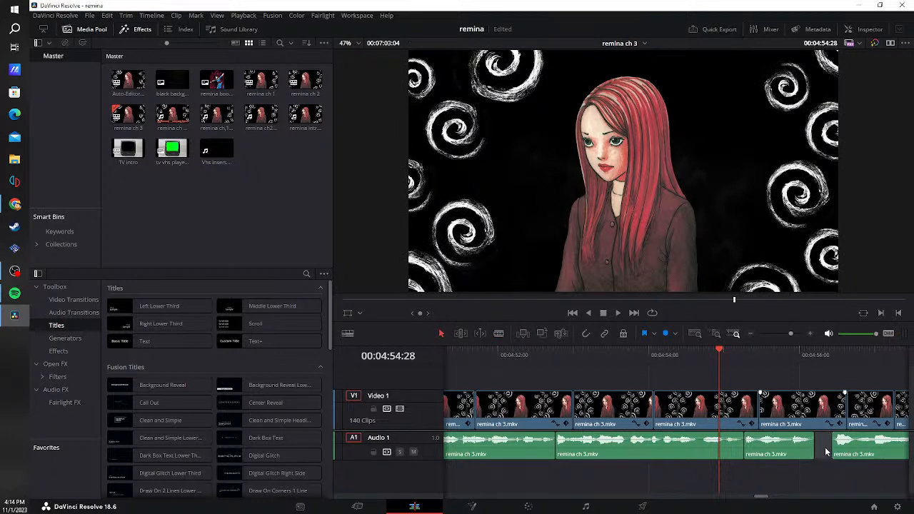
{"action": "key", "text": "Delete"}
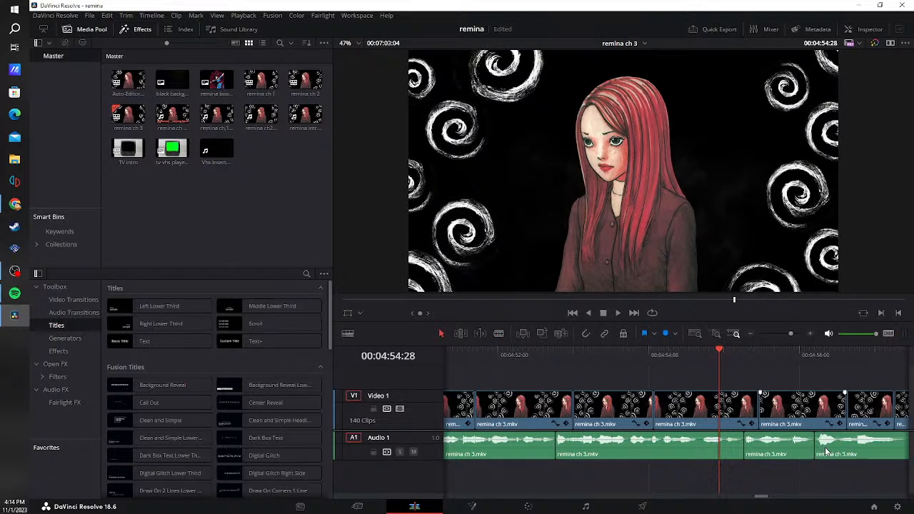
- Play back the latest cuts, then remove the pause from about 04:57:13 to 04:57:23 on Audio 1 and its gap
{"action": "left_click", "coordinate": [615, 314]}
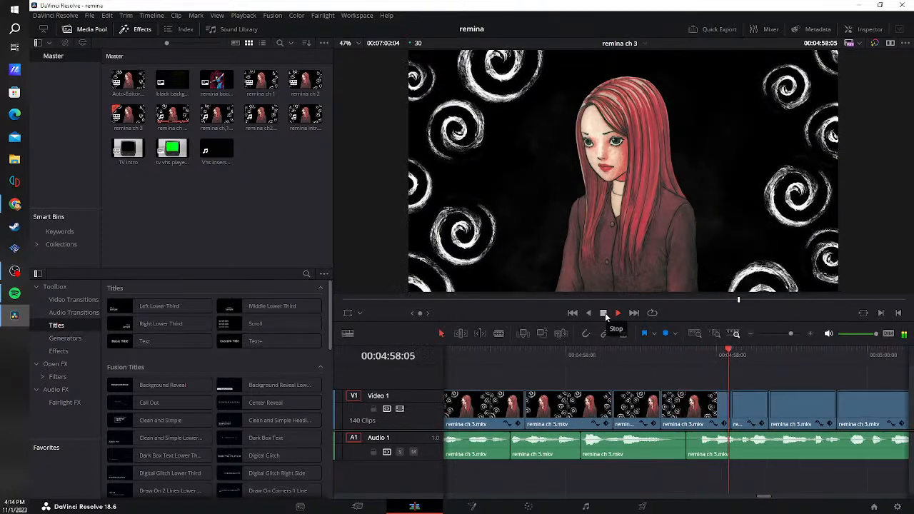
{"action": "left_click", "coordinate": [605, 315]}
{"action": "key", "text": "b"}
{"action": "left_click", "coordinate": [684, 449]}
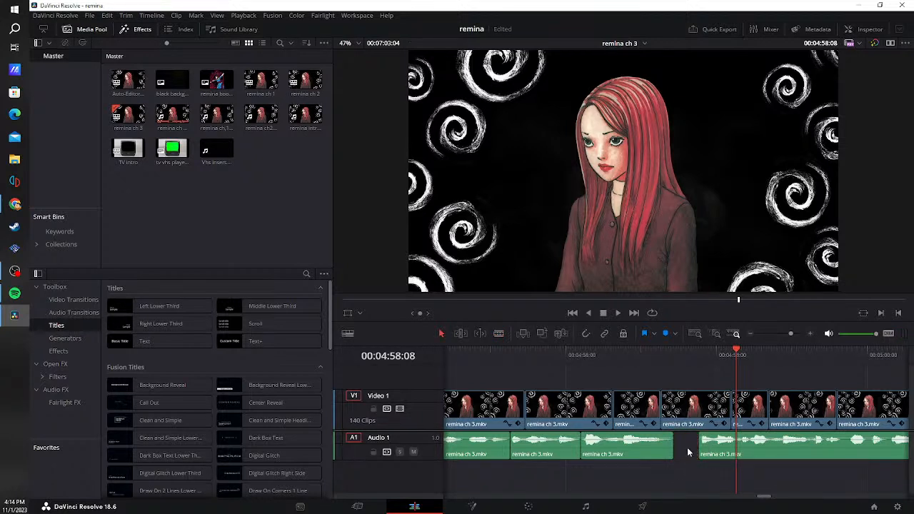
{"action": "left_click", "coordinate": [688, 452]}
{"action": "key", "text": "Delete"}
- Listen from 04:57:00 onward and cut the silence from about 05:04:06 to 05:04:22 out of Audio 1, closing the gap
{"action": "left_click", "coordinate": [641, 365]}
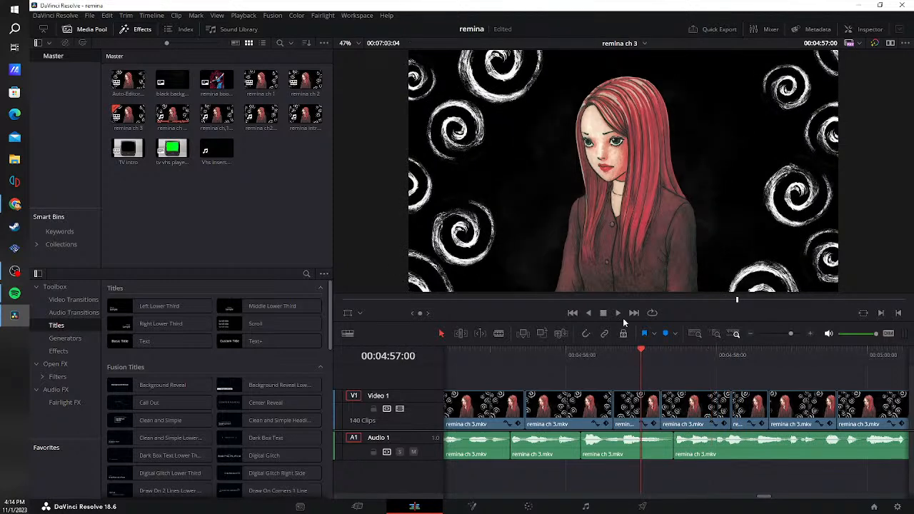
{"action": "left_click", "coordinate": [617, 314]}
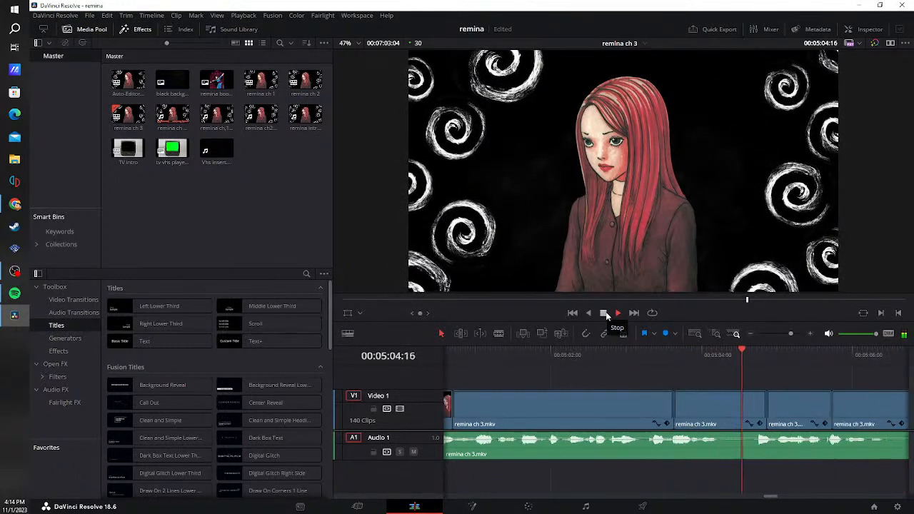
{"action": "left_click", "coordinate": [605, 314]}
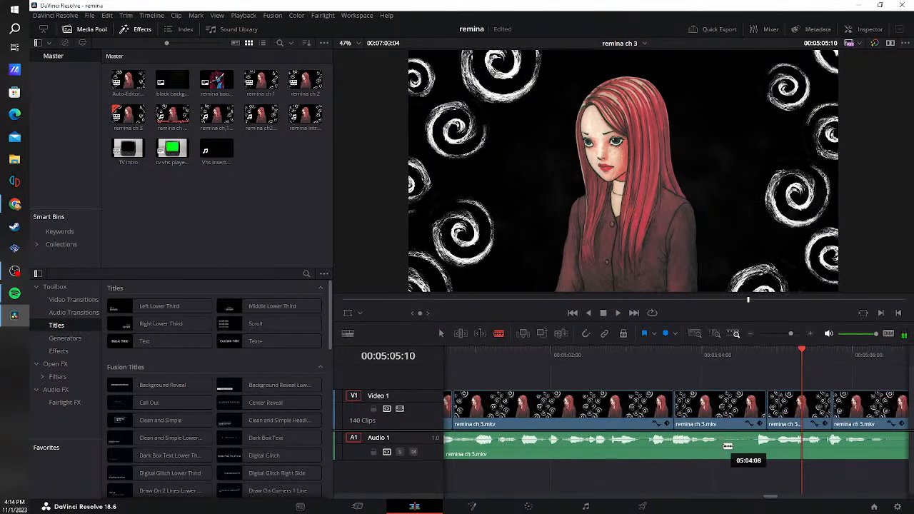
{"action": "left_click_drag", "start_coordinate": [725, 449], "coordinate": [754, 456]}
{"action": "key", "text": "a"}
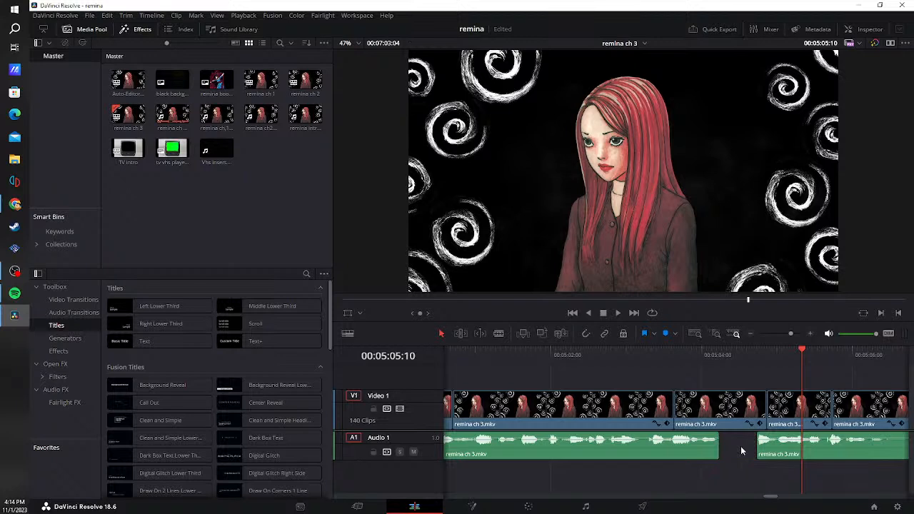
{"action": "left_click", "coordinate": [741, 446]}
{"action": "key", "text": "Delete"}
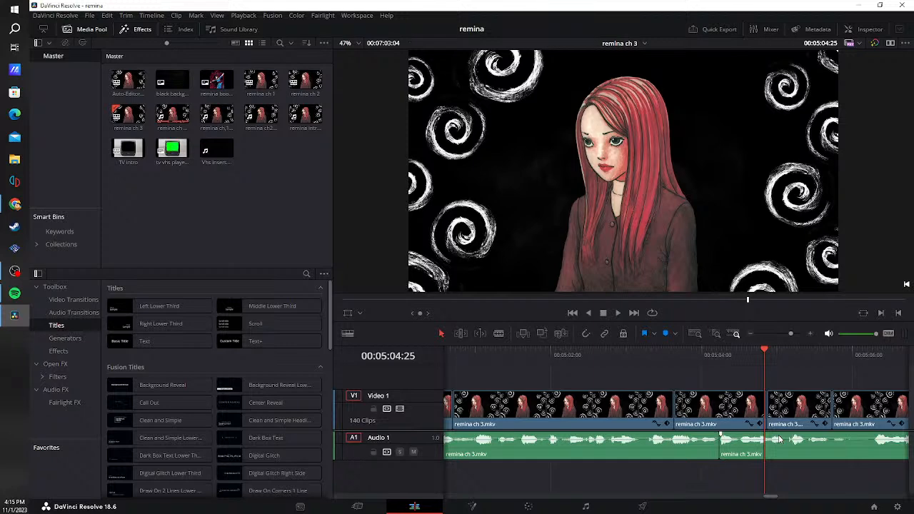
- Split Audio 1 at about 05:05:28 and 05:06:09, then delete the silence between the splits and close the gap
{"action": "left_click", "coordinate": [603, 314]}
{"action": "key", "text": "b"}
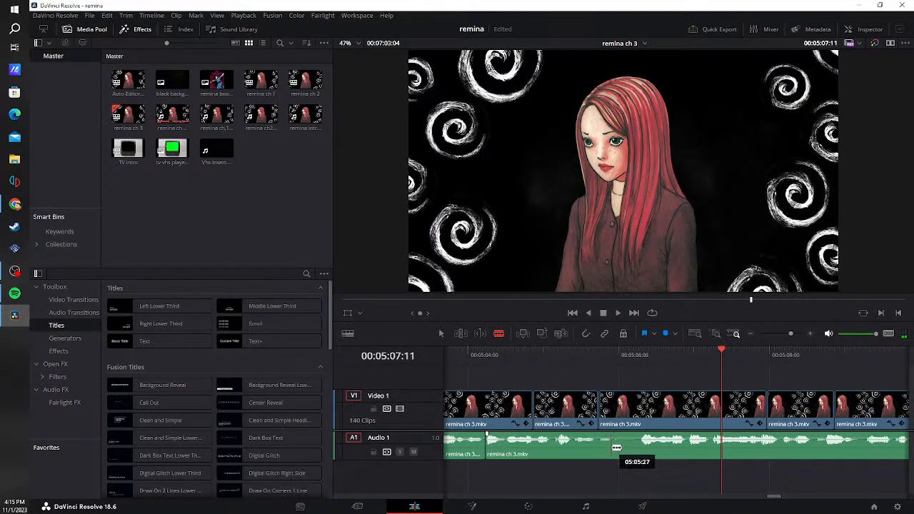
{"action": "left_click", "coordinate": [617, 448]}
{"action": "left_click", "coordinate": [643, 448]}
{"action": "key", "text": "a"}
{"action": "left_click", "coordinate": [634, 448]}
{"action": "key", "text": "BackSpace"}
{"action": "left_click", "coordinate": [633, 446]}
{"action": "key", "text": "BackSpace"}
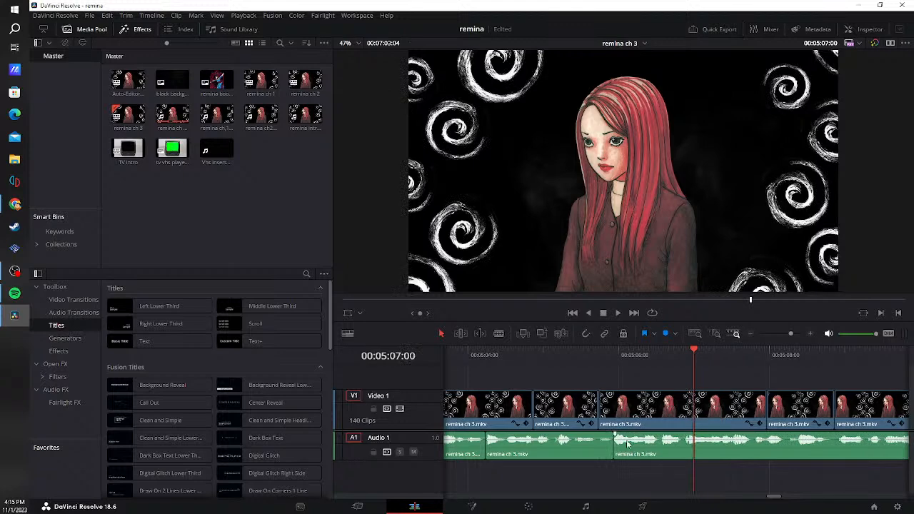
- Replay from about 05:05:09 and remove the pause between about 05:10:13 and 05:10:26 on Audio 1, closing the gap
{"action": "left_click", "coordinate": [566, 355]}
{"action": "left_click", "coordinate": [618, 313]}
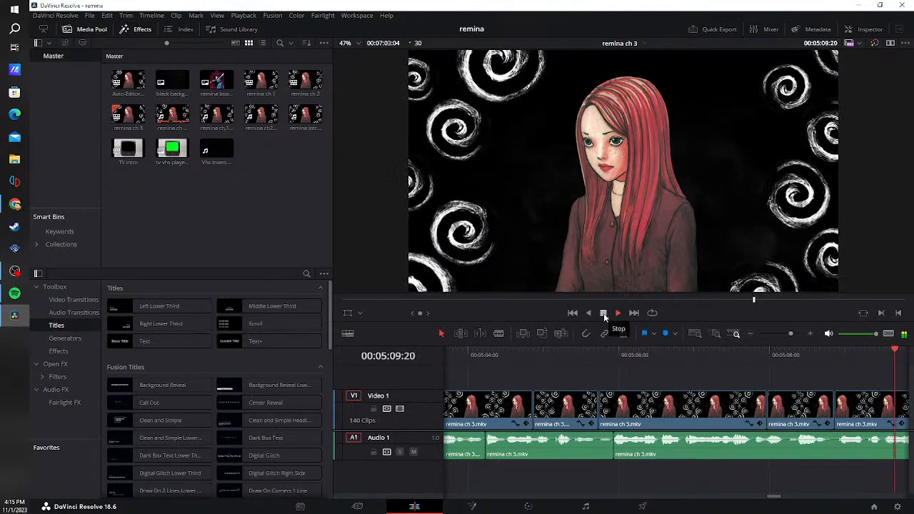
{"action": "left_click", "coordinate": [603, 313]}
{"action": "key", "text": "b"}
{"action": "left_click", "coordinate": [750, 443]}
{"action": "key", "text": "a"}
{"action": "left_click", "coordinate": [742, 453]}
{"action": "key", "text": "Delete"}
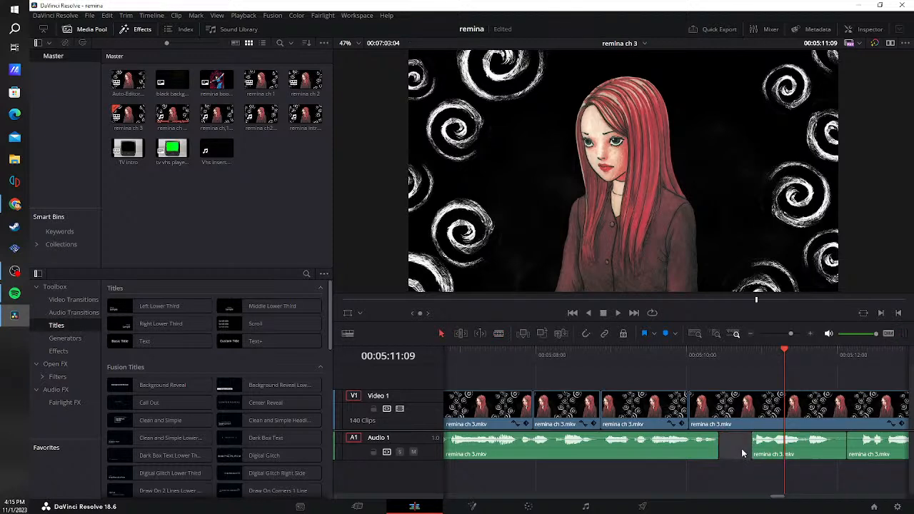
- Return the playhead to about 05:10:09 and ripple out the silence between about 05:11:15 and 05:11:27 on Audio 1
{"action": "left_click_drag", "start_coordinate": [754, 356], "coordinate": [710, 355]}
{"action": "key", "text": "b"}
{"action": "left_click", "coordinate": [801, 447]}
{"action": "key", "text": "a"}
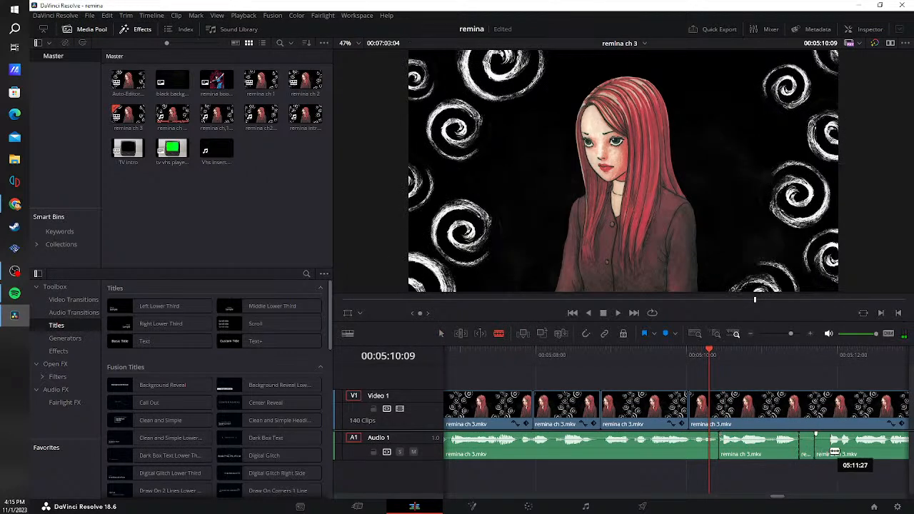
{"action": "key", "text": "BackSpace"}
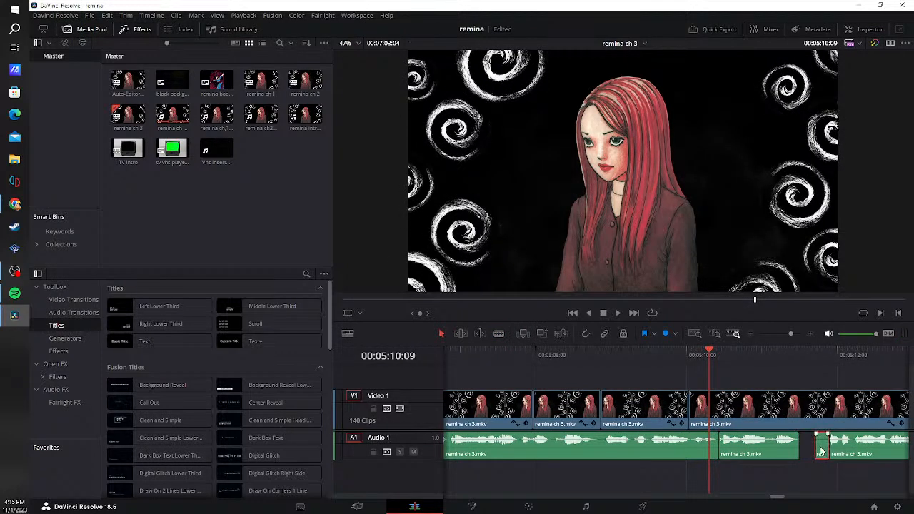
{"action": "left_click", "coordinate": [821, 452]}
{"action": "key", "text": "BackSpace"}
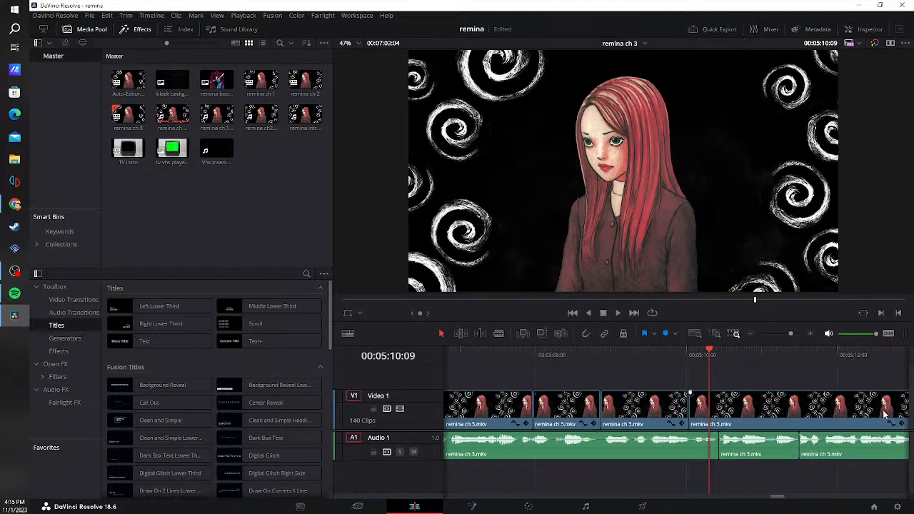
- Play back from about 05:09:28, then delete the pause from about 05:16:11 to 05:16:22 on Audio 1 and its gap
{"action": "left_click", "coordinate": [681, 356]}
{"action": "left_click", "coordinate": [617, 316]}
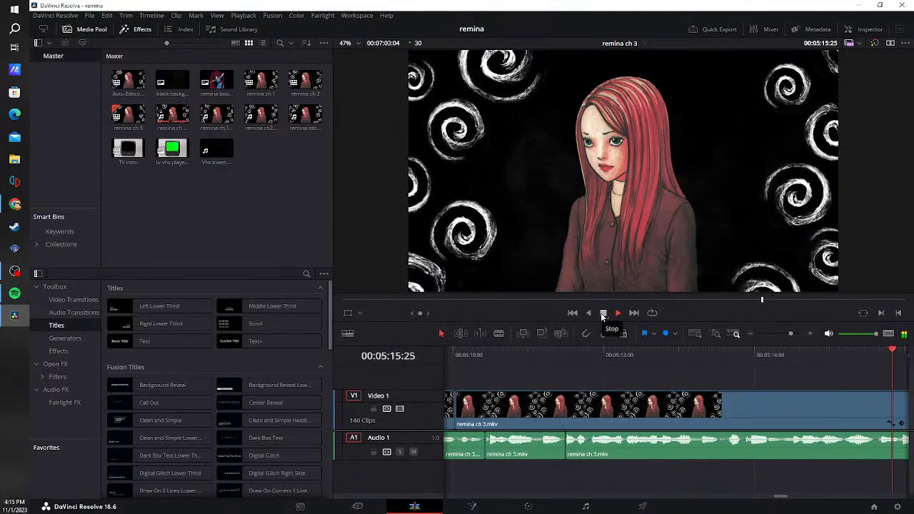
{"action": "left_click", "coordinate": [603, 313]}
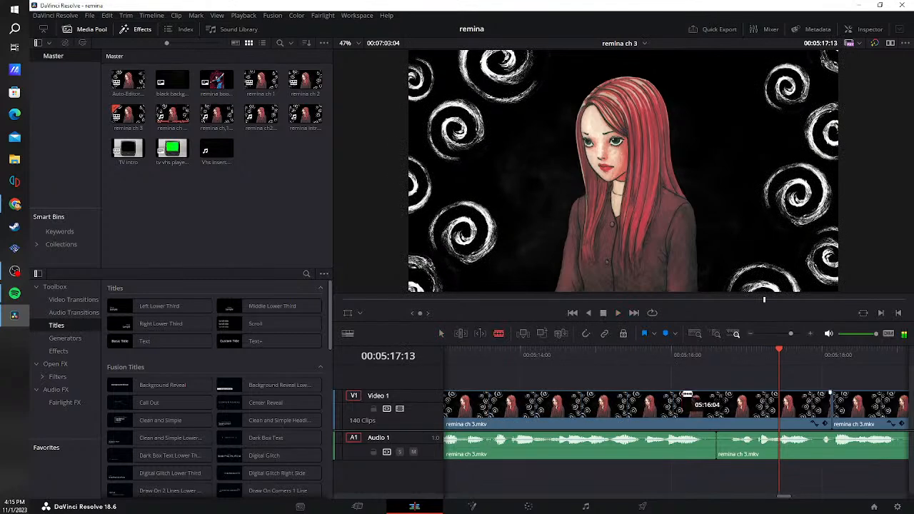
{"action": "left_click", "coordinate": [702, 443]}
{"action": "left_click", "coordinate": [737, 451]}
{"action": "key", "text": "BackSpace"}
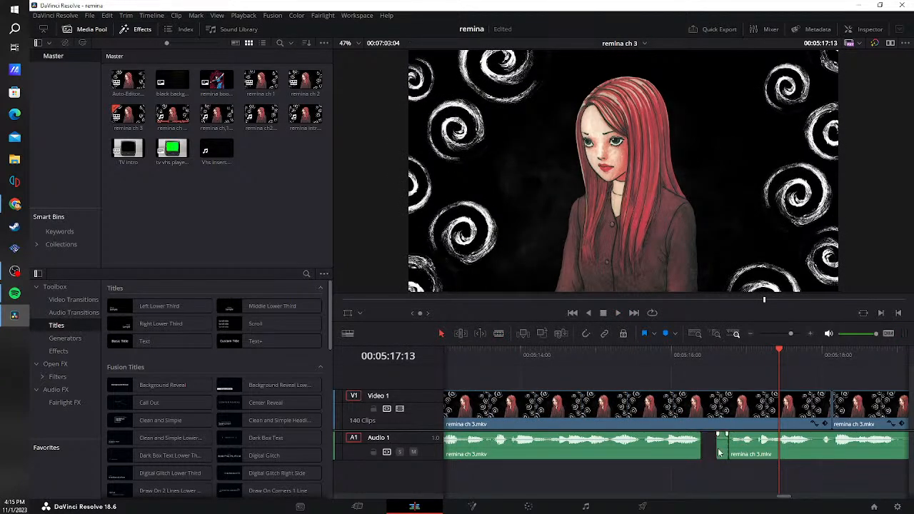
{"action": "left_click", "coordinate": [714, 451]}
{"action": "key", "text": "BackSpace"}
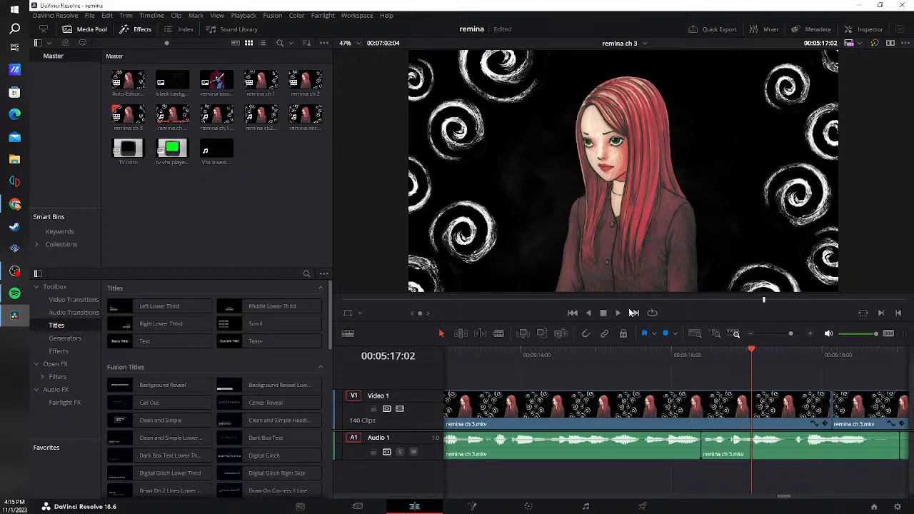
- Play on from 05:17:02 and cut the pause between about 05:18:19 and 05:19:08 out of Audio 1, closing the gap
{"action": "left_click", "coordinate": [618, 314]}
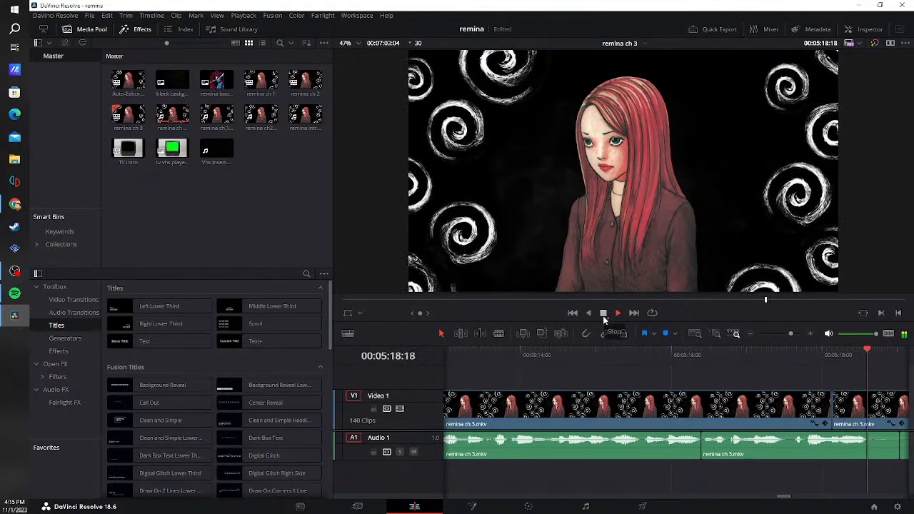
{"action": "left_click", "coordinate": [603, 313]}
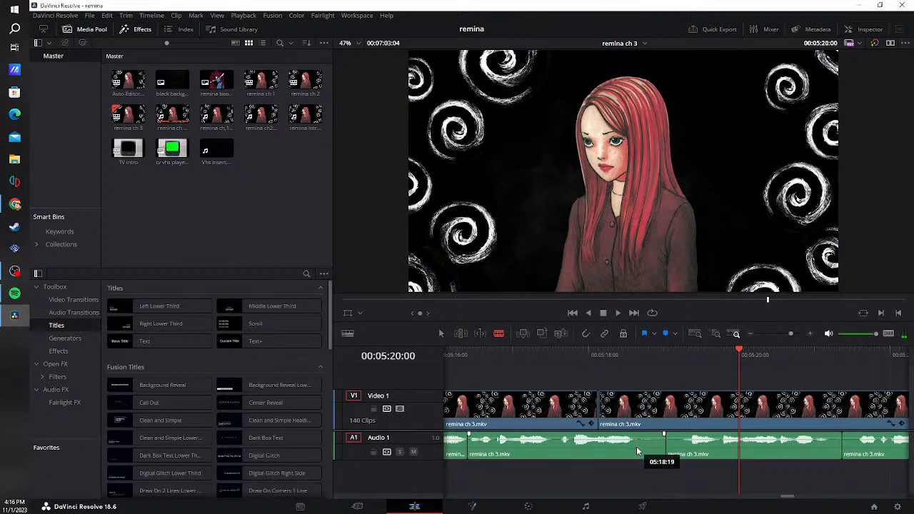
{"action": "left_click", "coordinate": [635, 450]}
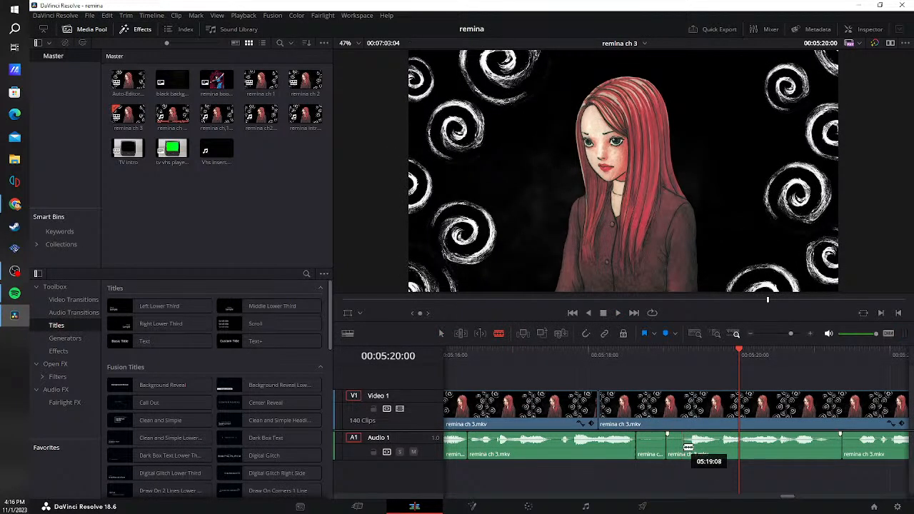
{"action": "left_click", "coordinate": [686, 448]}
{"action": "key", "text": "a"}
{"action": "key", "text": "BackSpace"}
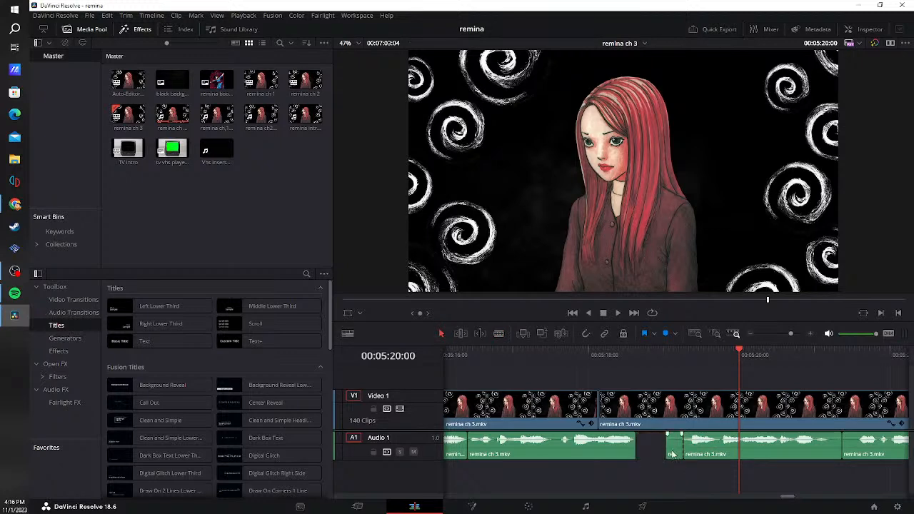
{"action": "left_click", "coordinate": [665, 450]}
{"action": "key", "text": "BackSpace"}
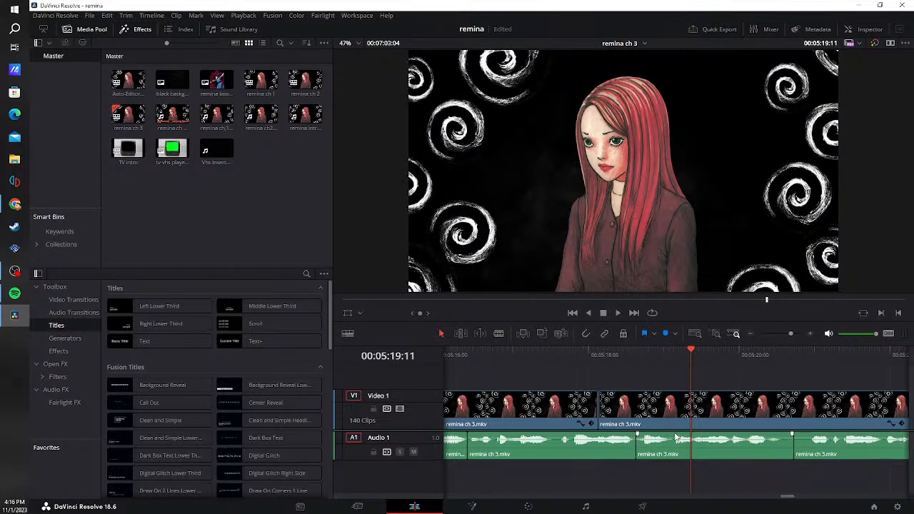
- Replay from 05:18:02 and remove the silence between about 05:20:17 and 05:20:28 on Audio 1, closing the gap
{"action": "left_click", "coordinate": [594, 361]}
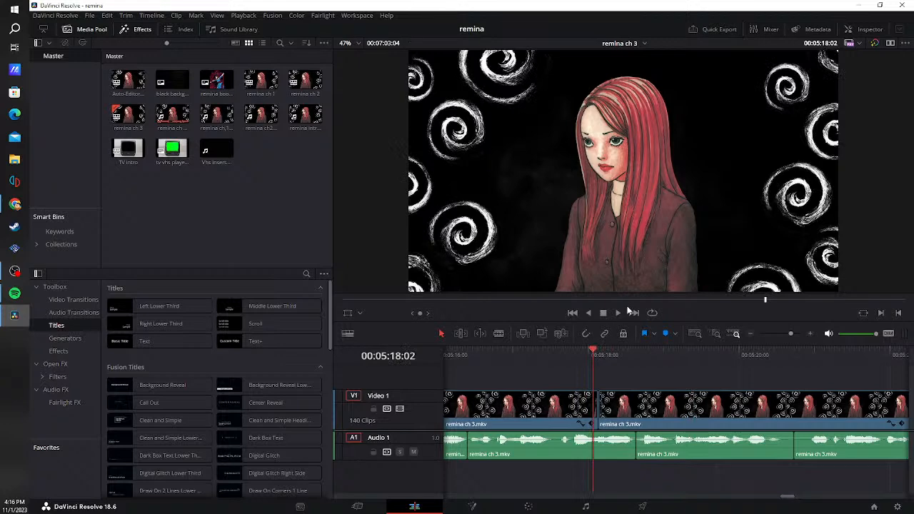
{"action": "left_click", "coordinate": [617, 313]}
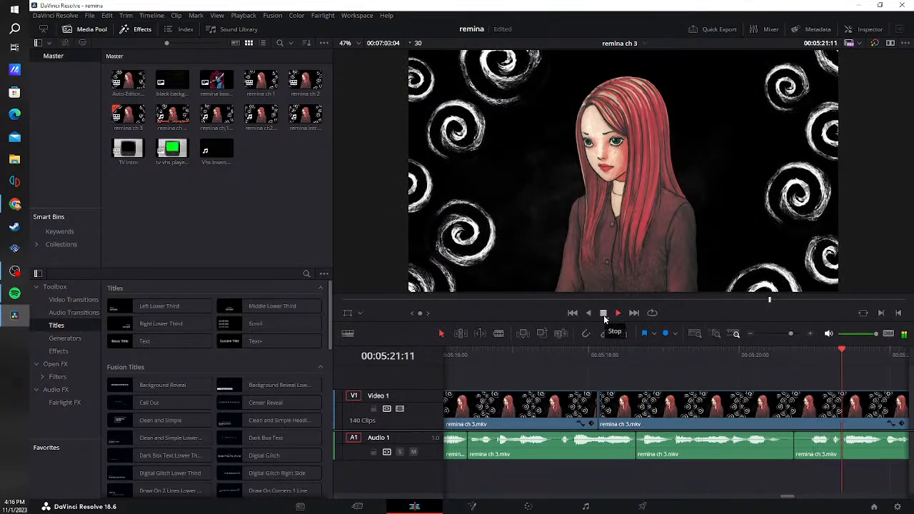
{"action": "left_click", "coordinate": [604, 313]}
{"action": "left_click", "coordinate": [787, 450]}
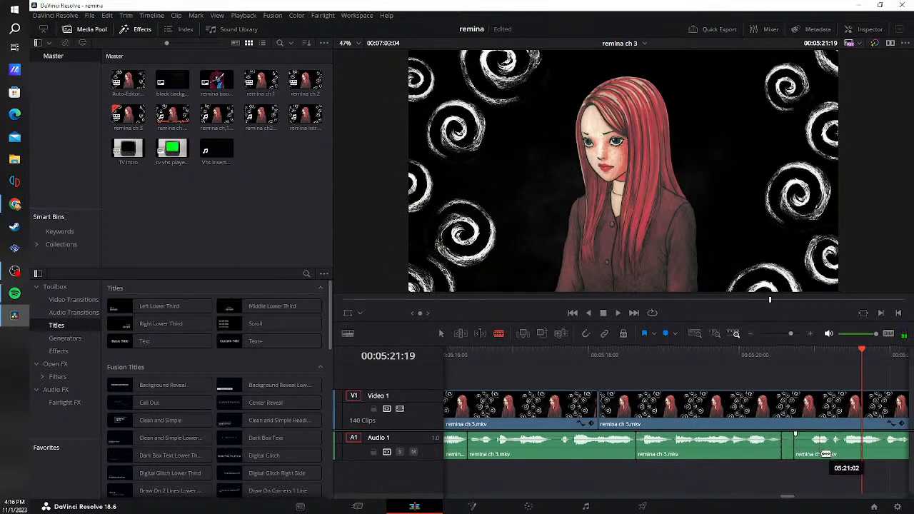
{"action": "left_click", "coordinate": [809, 453]}
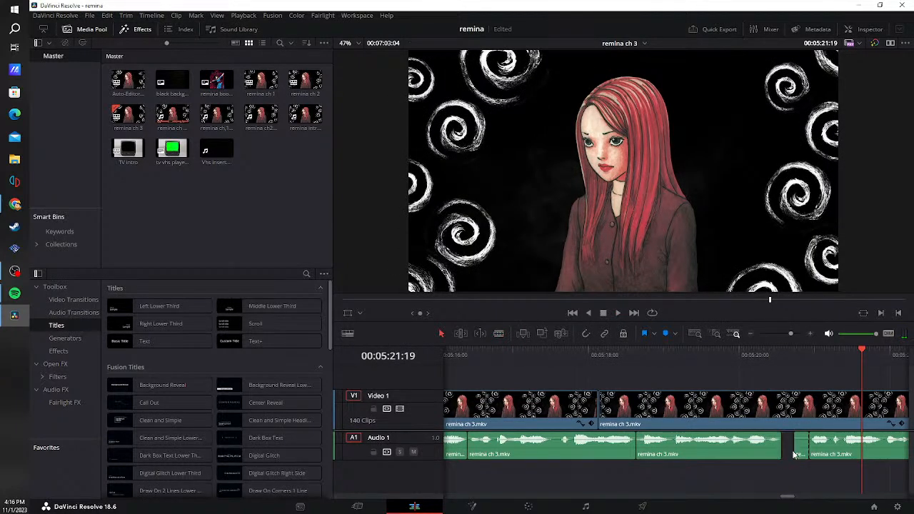
{"action": "left_click", "coordinate": [797, 445]}
{"action": "key", "text": "Delete"}
- Play back from 05:19:24, split Audio 1 at about 05:22:13 and 05:22:24, and delete the silence and gap between the splits
{"action": "left_click", "coordinate": [724, 355]}
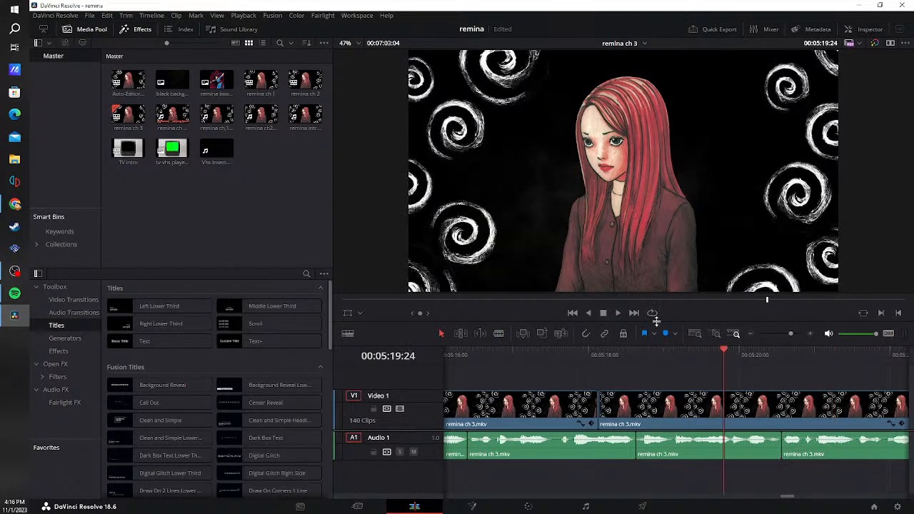
{"action": "left_click", "coordinate": [618, 313]}
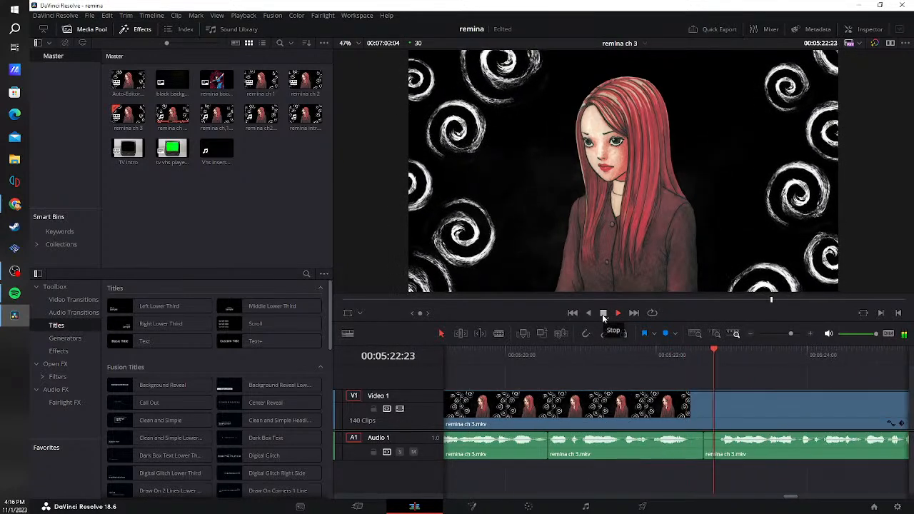
{"action": "left_click", "coordinate": [603, 314]}
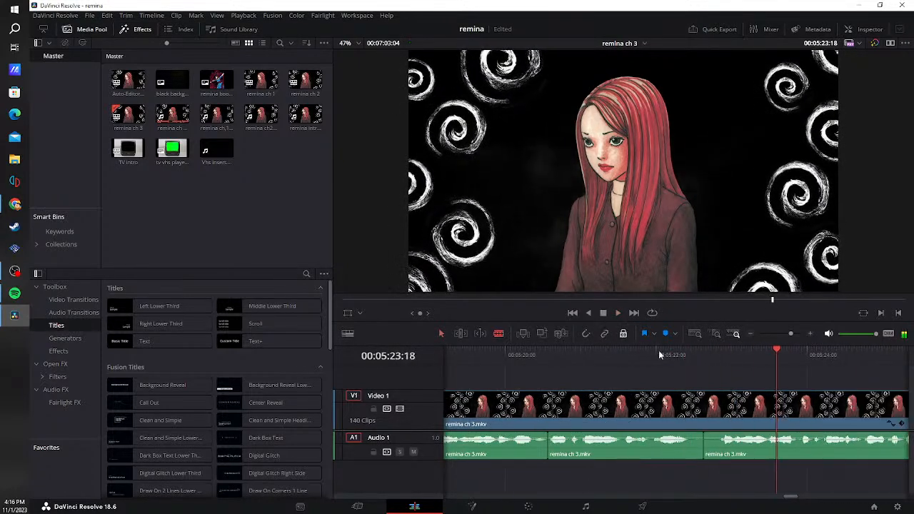
{"action": "left_click", "coordinate": [691, 453]}
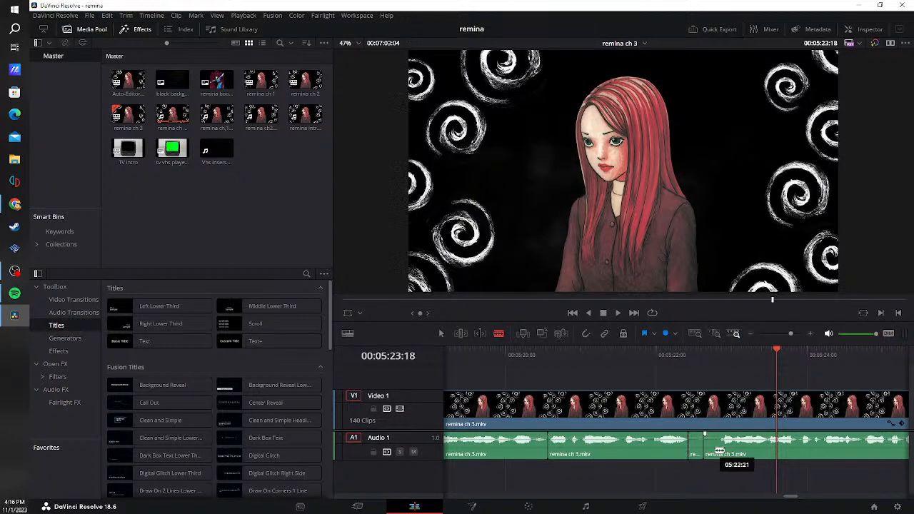
{"action": "left_click", "coordinate": [720, 452]}
{"action": "key", "text": "a"}
{"action": "key", "text": "Delete"}
{"action": "left_click", "coordinate": [707, 451]}
{"action": "key", "text": "Delete"}
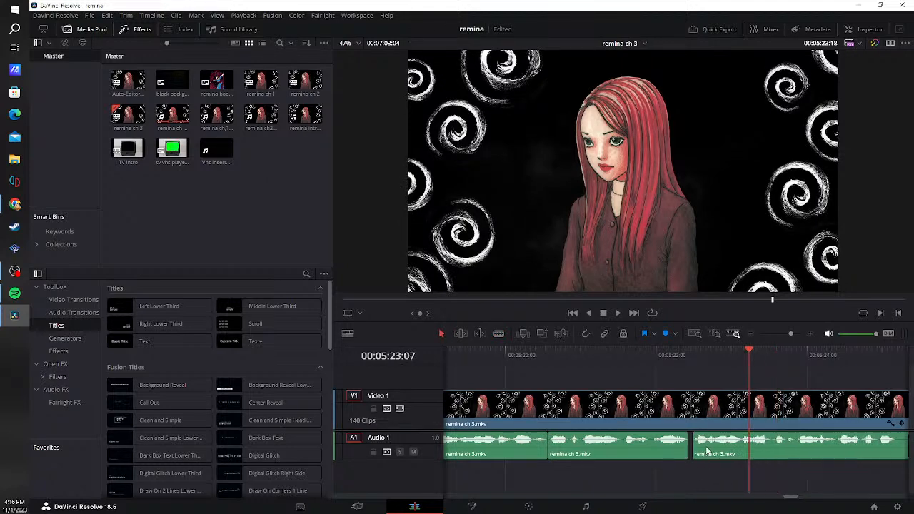
- Replay from just before 05:22:00 and ripple out the Audio 1 pause between about 05:25:04 and 05:25:14
{"action": "left_click", "coordinate": [649, 355]}
{"action": "left_click", "coordinate": [619, 314]}
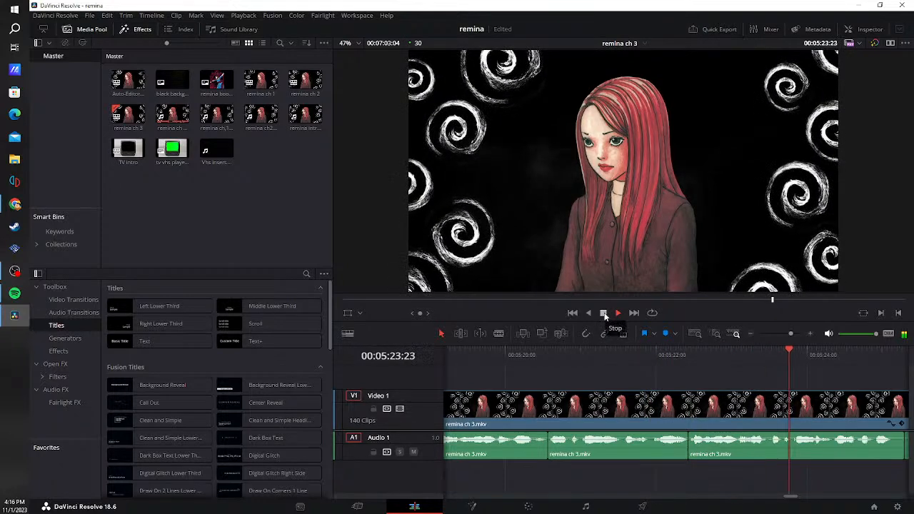
{"action": "left_click", "coordinate": [603, 316]}
{"action": "key", "text": "b"}
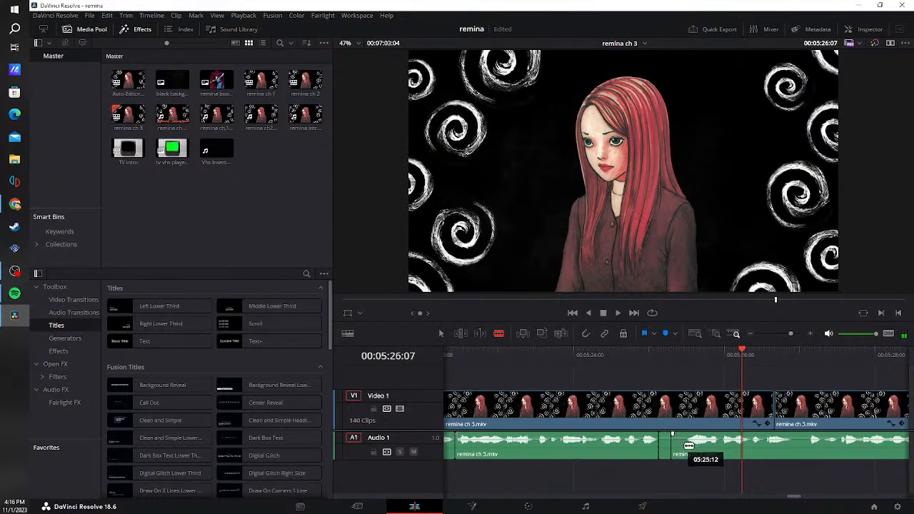
{"action": "left_click", "coordinate": [686, 445]}
{"action": "key", "text": "a"}
{"action": "left_click", "coordinate": [665, 453]}
{"action": "key", "text": "BackSpace"}
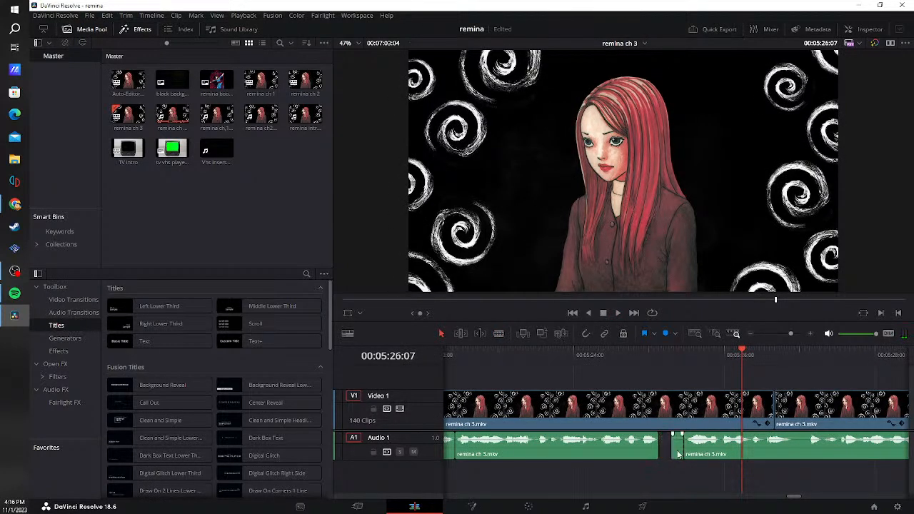
{"action": "left_click", "coordinate": [674, 449]}
{"action": "key", "text": "BackSpace"}
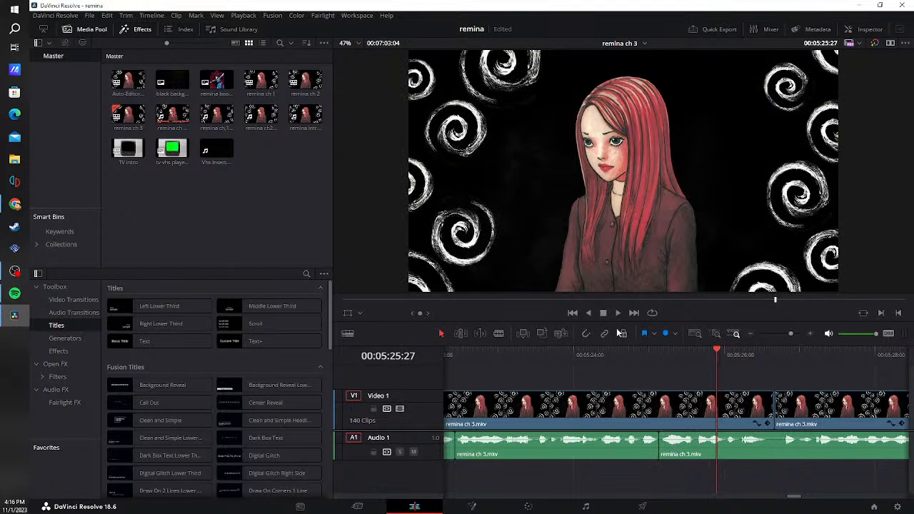
- Return the playhead to 05:25:07, play on, and remove the short silence from about 05:26:17 to 05:26:24 on Audio 1 with its gap
{"action": "left_click_drag", "start_coordinate": [719, 352], "coordinate": [663, 356]}
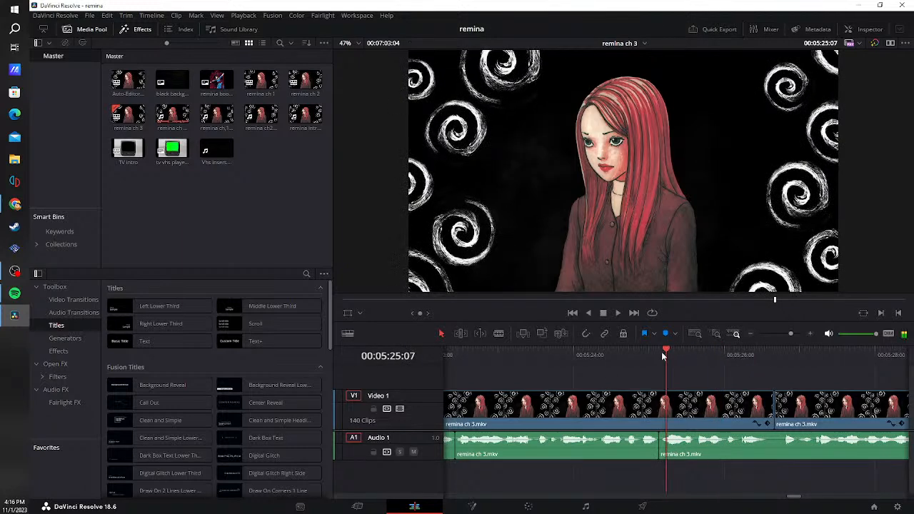
{"action": "left_click", "coordinate": [619, 313]}
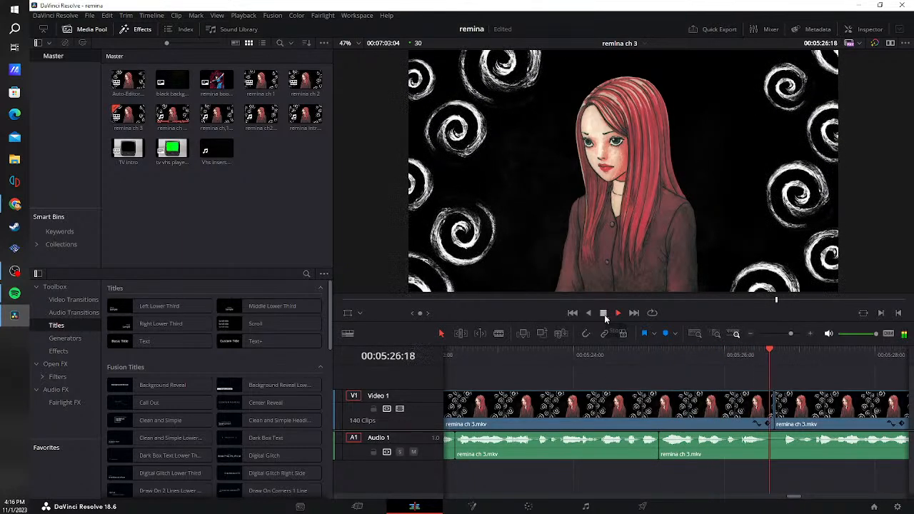
{"action": "left_click", "coordinate": [604, 315]}
{"action": "key", "text": "b"}
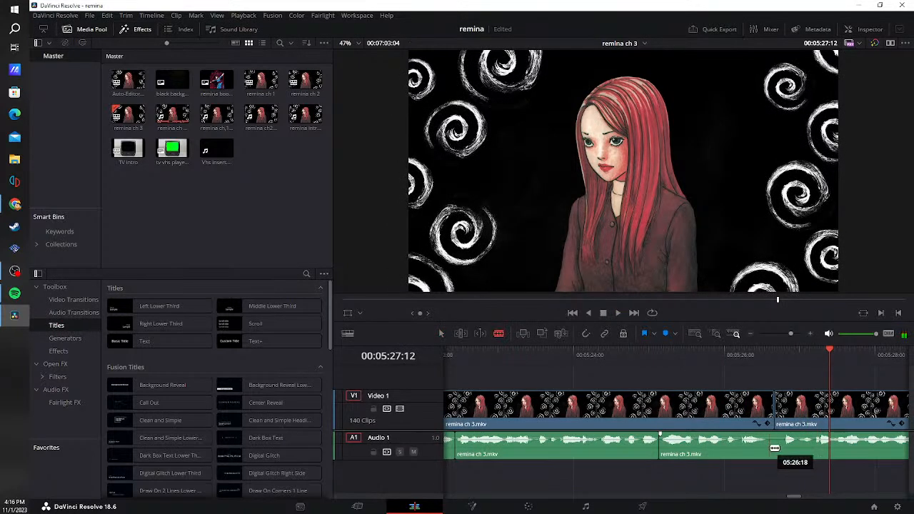
{"action": "left_click", "coordinate": [768, 450]}
{"action": "left_click", "coordinate": [785, 447]}
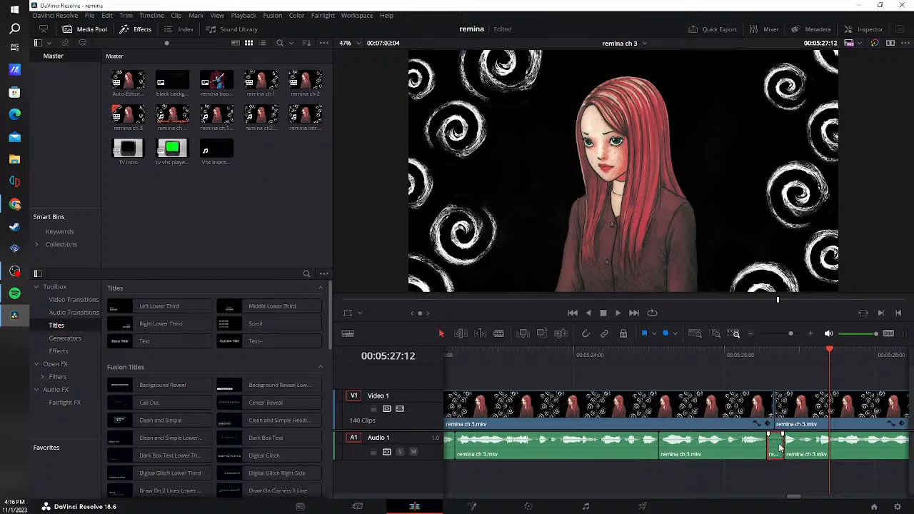
{"action": "key", "text": "BackSpace"}
{"action": "left_click", "coordinate": [779, 448]}
{"action": "key", "text": "BackSpace"}
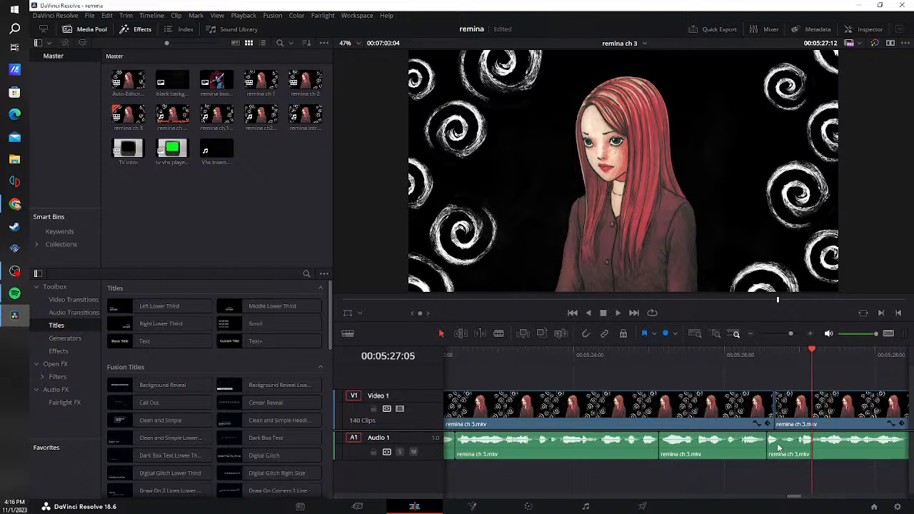
- Play back from about 05:25:28, then cut Audio 1 at about 05:28:13 and 05:28:21 and delete the pause and its gap
{"action": "left_click", "coordinate": [719, 355]}
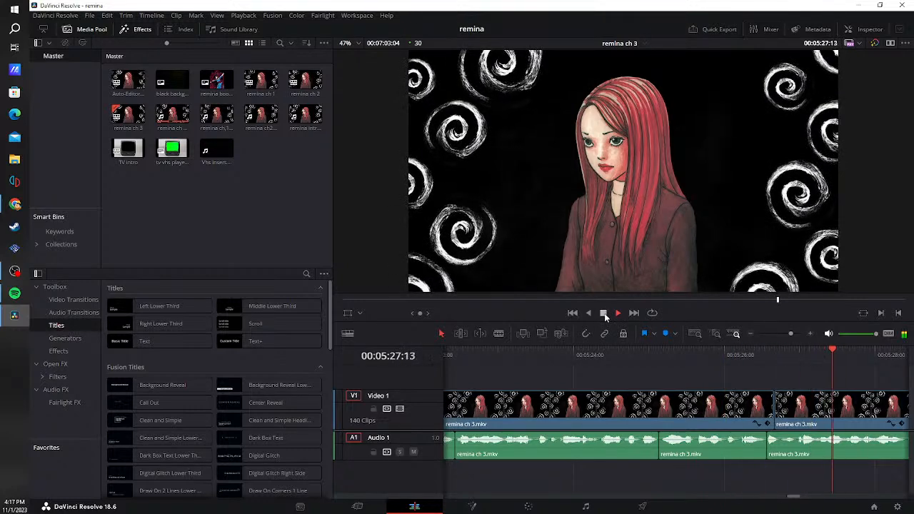
{"action": "left_click", "coordinate": [604, 313]}
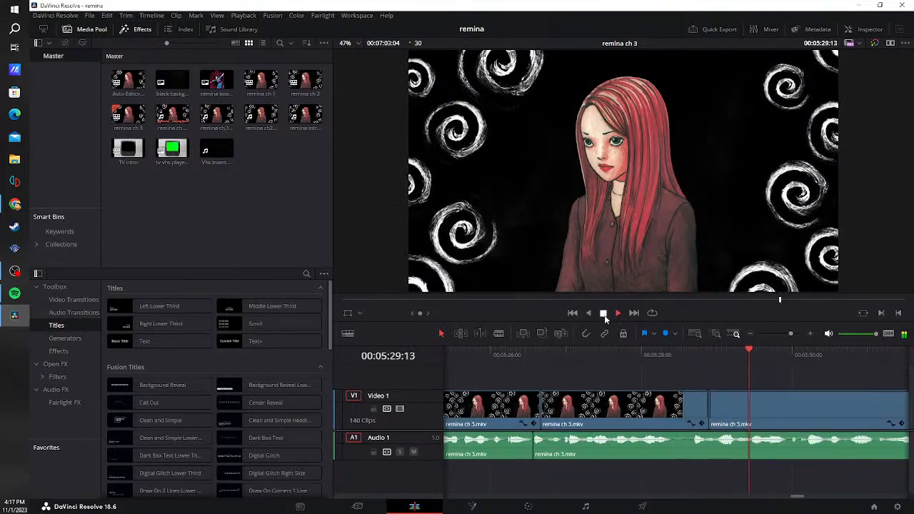
{"action": "left_click", "coordinate": [675, 448]}
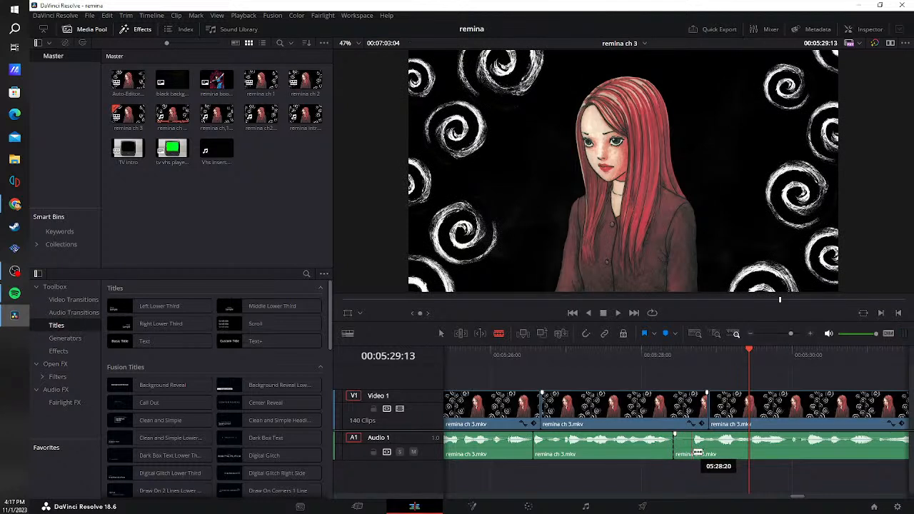
{"action": "left_click", "coordinate": [695, 450]}
{"action": "key", "text": "BackSpace"}
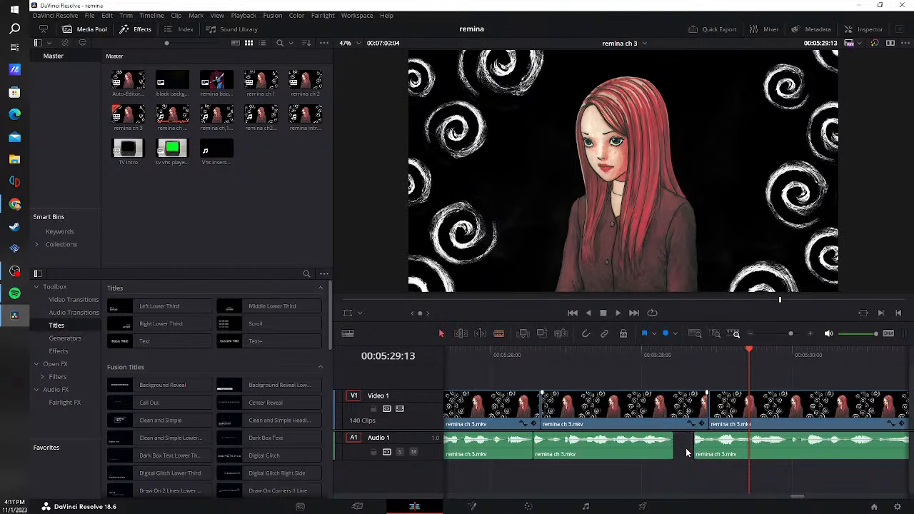
{"action": "left_click", "coordinate": [687, 453]}
{"action": "key", "text": "BackSpace"}
- Replay from 05:28:00 and remove the silence between about 05:32:16 and 05:32:26 on Audio 1, closing the gap
{"action": "left_click", "coordinate": [642, 357]}
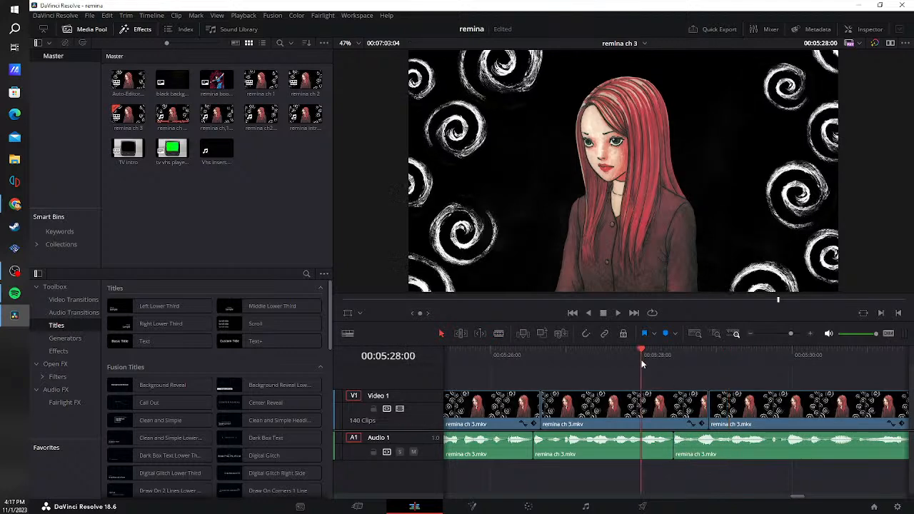
{"action": "left_click", "coordinate": [618, 314]}
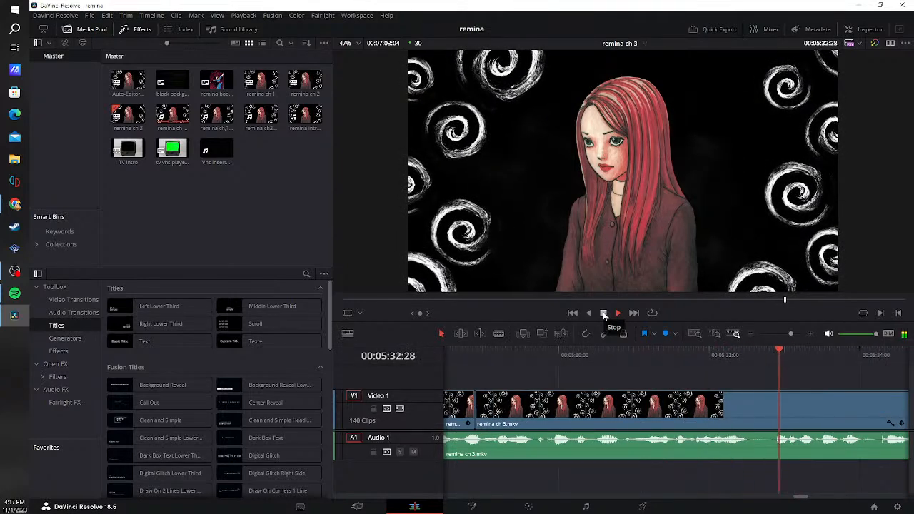
{"action": "left_click", "coordinate": [603, 314]}
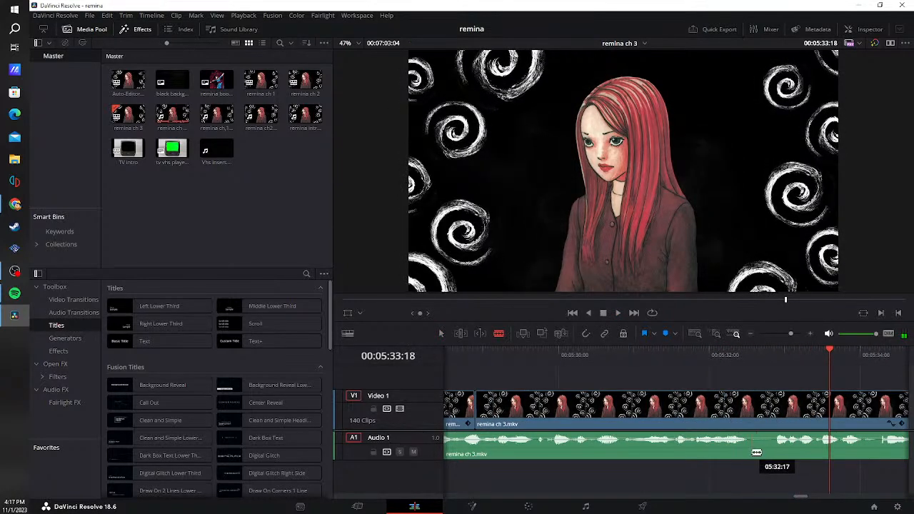
{"action": "left_click", "coordinate": [751, 454]}
{"action": "key", "text": "a"}
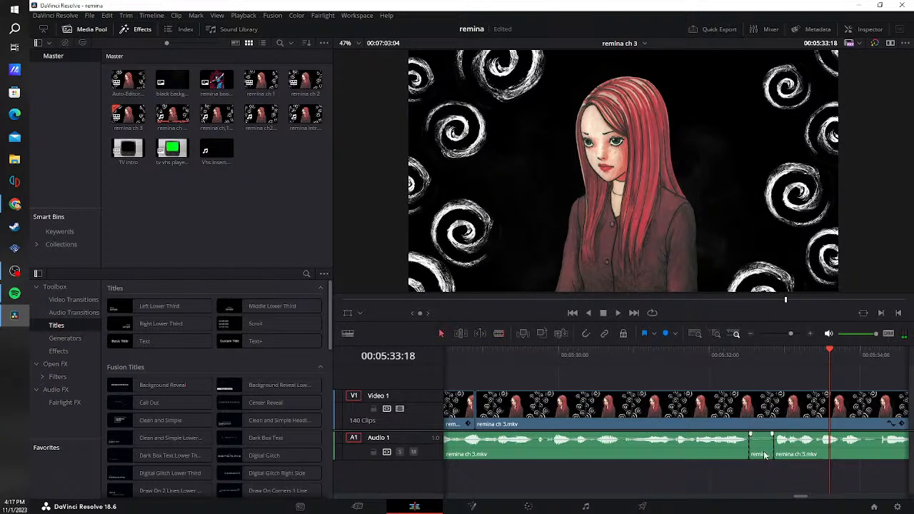
{"action": "key", "text": "Left"}
{"action": "key", "text": "Left"}
{"action": "key", "text": "Left"}
{"action": "key", "text": "Left"}
{"action": "key", "text": "Left"}
{"action": "key", "text": "Left"}
{"action": "key", "text": "Left"}
{"action": "key", "text": "Left"}
{"action": "key", "text": "Left"}
{"action": "key", "text": "Left"}
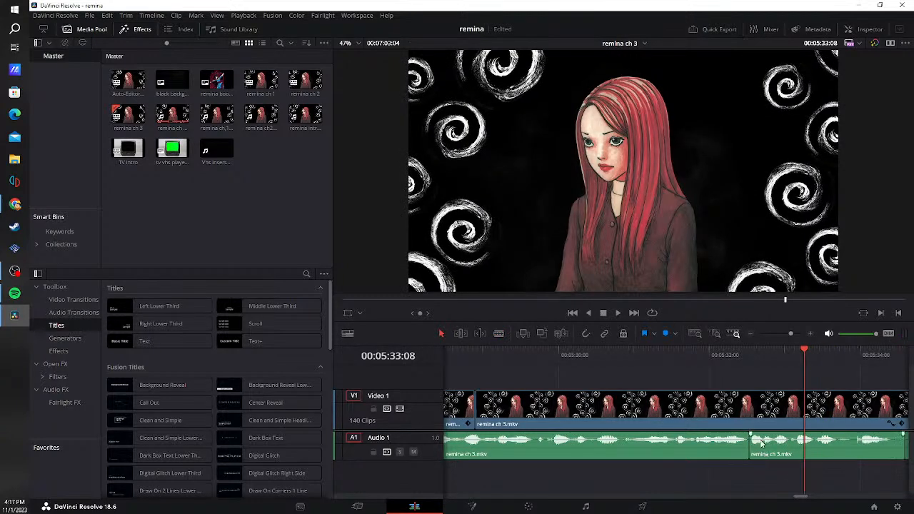
- Play back from about 05:32:02, split Audio 1 at about 05:34:13 and 05:34:24, and delete the silent pieces and gap between them
{"action": "left_click", "coordinate": [714, 360]}
{"action": "left_click", "coordinate": [617, 314]}
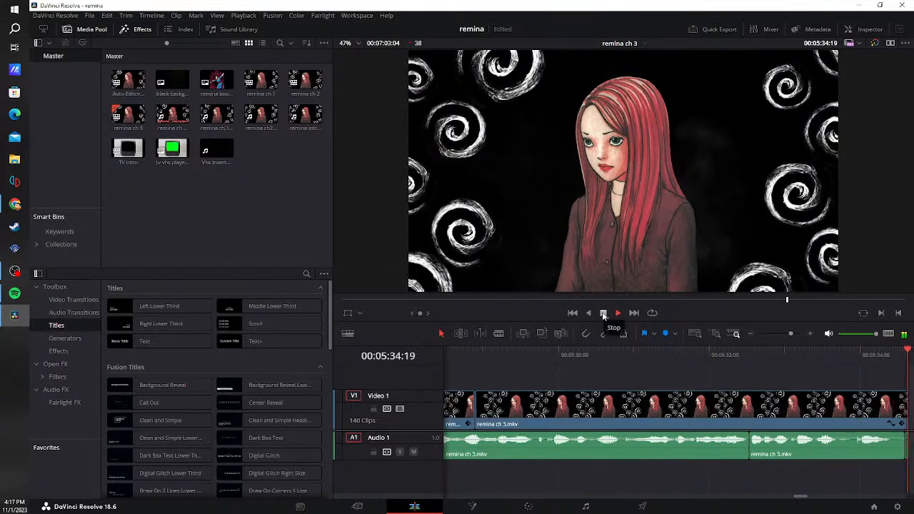
{"action": "left_click", "coordinate": [604, 315]}
{"action": "key", "text": "b"}
{"action": "left_click", "coordinate": [664, 453]}
{"action": "left_click", "coordinate": [693, 454]}
{"action": "key", "text": "a"}
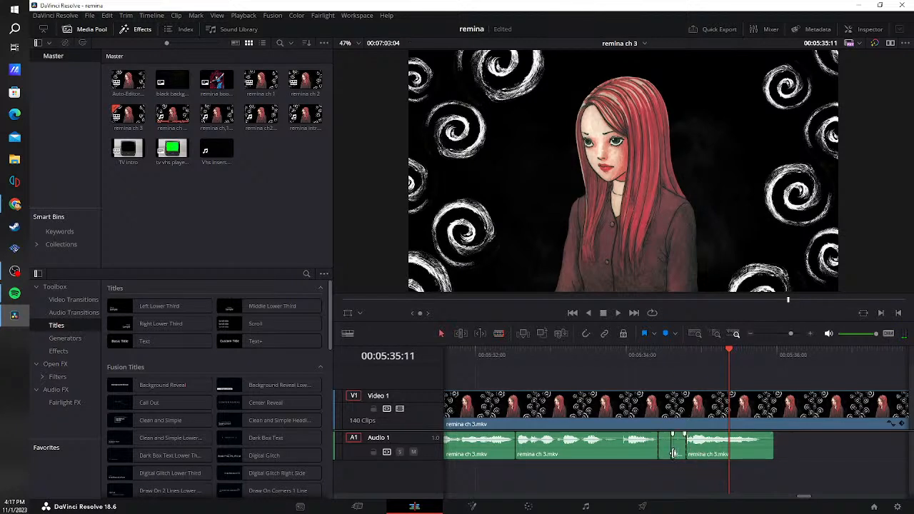
{"action": "left_click", "coordinate": [668, 454]}
{"action": "key", "text": "BackSpace"}
{"action": "left_click", "coordinate": [679, 453]}
{"action": "key", "text": "BackSpace"}
{"action": "left_click", "coordinate": [675, 456]}
{"action": "key", "text": "BackSpace"}
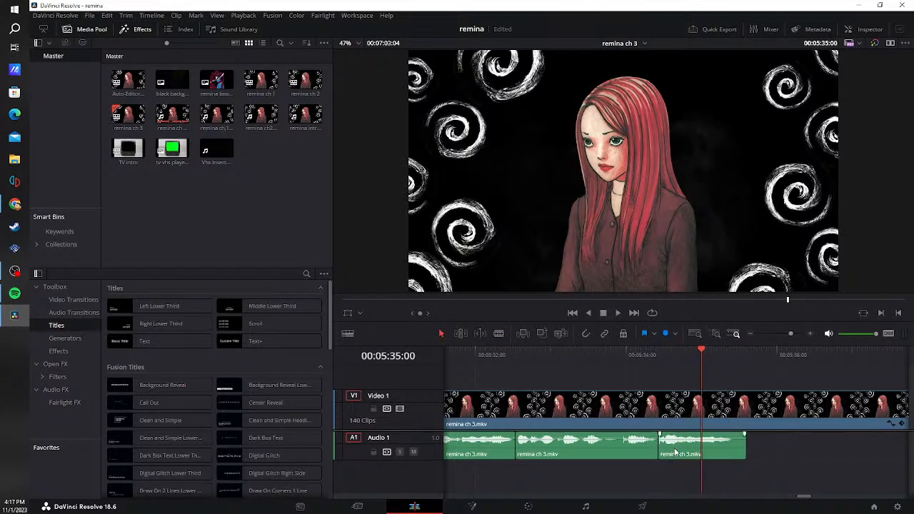
- Split the last Audio 1 clip at about 05:35:12, delete its silent tail, and save the project
{"action": "key", "text": "t"}
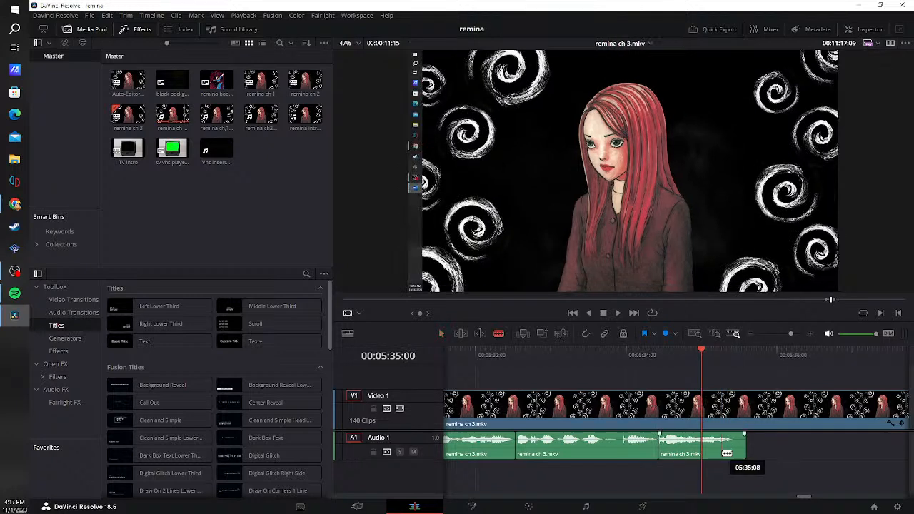
{"action": "key", "text": "a"}
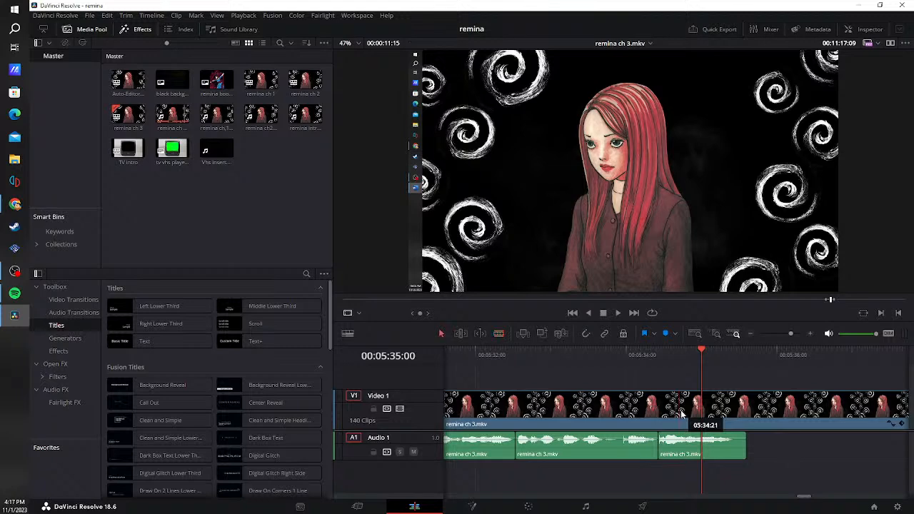
{"action": "left_click", "coordinate": [715, 457]}
{"action": "key", "text": "b"}
{"action": "left_click", "coordinate": [732, 450]}
{"action": "left_click", "coordinate": [741, 452]}
{"action": "key", "text": "Delete"}
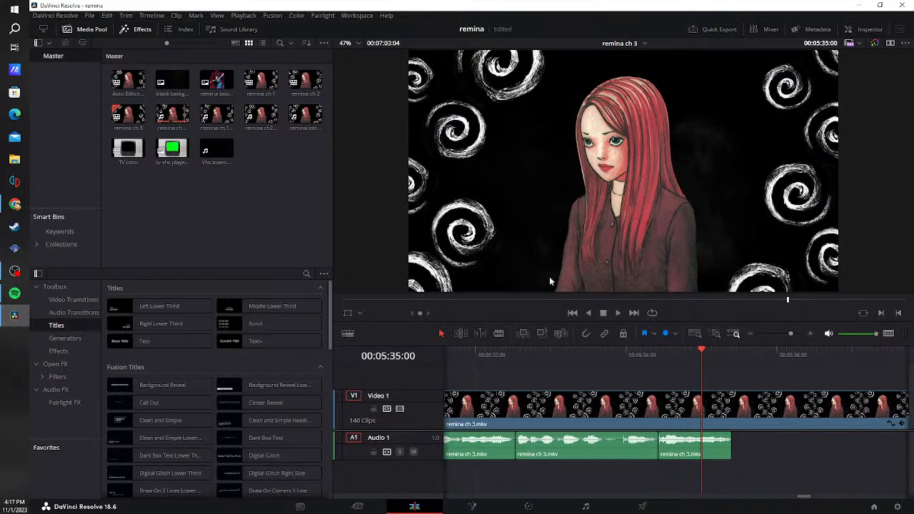
{"action": "key", "text": "ctrl+s"}
- Turn on snapping, split Video 1 at the end of the narration, and delete the video piece that follows
{"action": "key", "text": "b"}
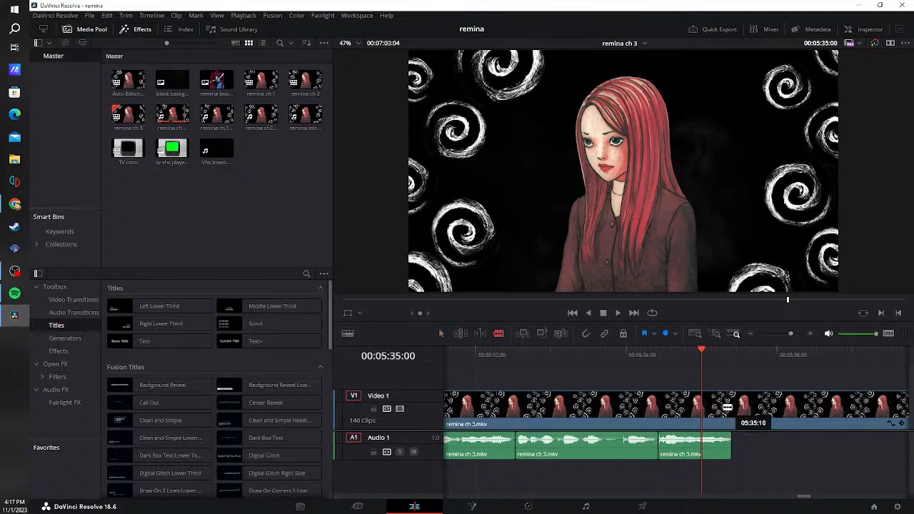
{"action": "left_click", "coordinate": [586, 334]}
{"action": "left_click", "coordinate": [733, 420]}
{"action": "key", "text": "a"}
{"action": "left_click", "coordinate": [750, 420]}
{"action": "key", "text": "Delete"}
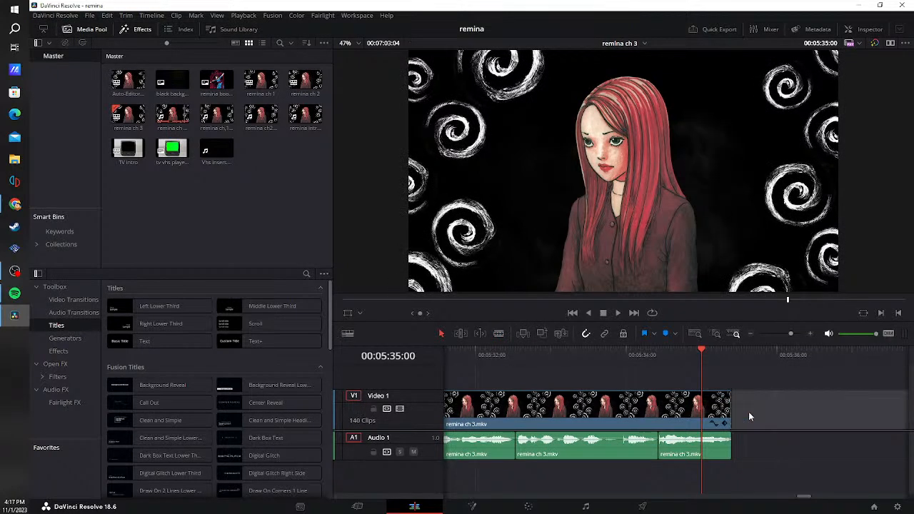
- Delete all remaining Video 1 clips and gaps past the end of the narration, then move the playhead to 05:35:12
{"action": "left_click", "coordinate": [749, 416]}
{"action": "key", "text": "Delete"}
{"action": "left_click", "coordinate": [749, 417]}
{"action": "key", "text": "Delete"}
{"action": "left_click", "coordinate": [749, 416]}
{"action": "key", "text": "Delete"}
{"action": "left_click", "coordinate": [749, 413]}
{"action": "key", "text": "BackSpace"}
{"action": "left_click", "coordinate": [748, 411]}
{"action": "key", "text": "BackSpace"}
{"action": "left_click", "coordinate": [748, 411]}
{"action": "key", "text": "BackSpace"}
{"action": "left_click", "coordinate": [749, 411]}
{"action": "key", "text": "BackSpace"}
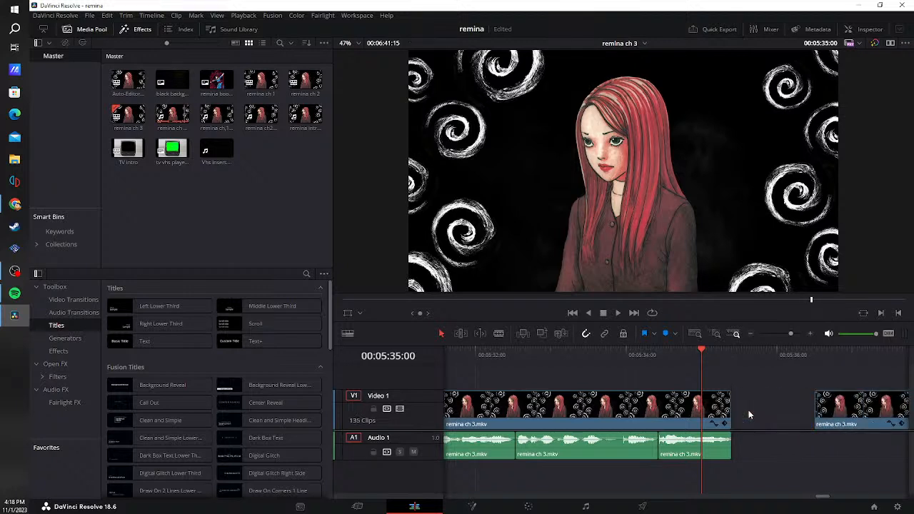
{"action": "left_click", "coordinate": [748, 413]}
{"action": "key", "text": "BackSpace"}
{"action": "left_click", "coordinate": [749, 412]}
{"action": "key", "text": "BackSpace"}
{"action": "left_click", "coordinate": [749, 412]}
{"action": "key", "text": "BackSpace"}
{"action": "left_click", "coordinate": [748, 411]}
{"action": "key", "text": "BackSpace"}
{"action": "left_click", "coordinate": [749, 411]}
{"action": "key", "text": "BackSpace"}
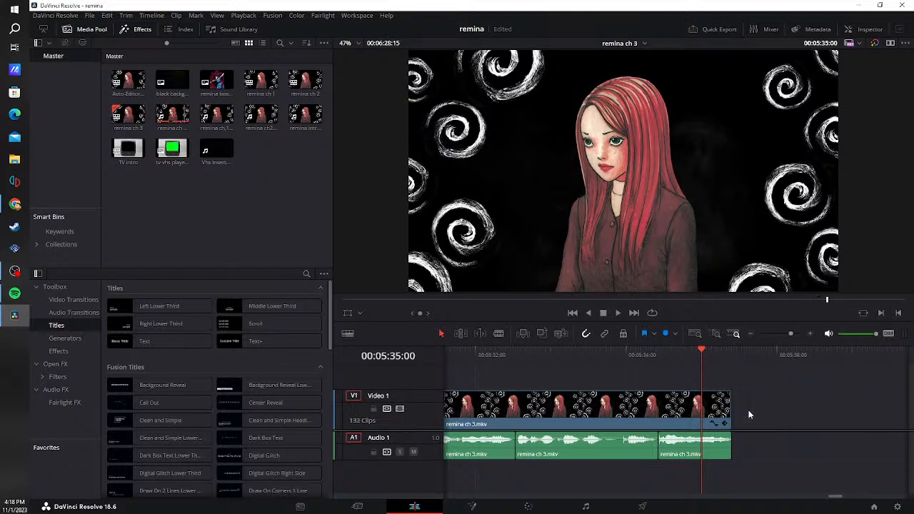
{"action": "left_click", "coordinate": [749, 410]}
{"action": "key", "text": "BackSpace"}
{"action": "left_click", "coordinate": [749, 410]}
{"action": "key", "text": "BackSpace"}
{"action": "left_click", "coordinate": [749, 410]}
{"action": "key", "text": "BackSpace"}
{"action": "left_click", "coordinate": [749, 410]}
{"action": "key", "text": "BackSpace"}
{"action": "left_click", "coordinate": [748, 410]}
{"action": "key", "text": "BackSpace"}
{"action": "left_click", "coordinate": [749, 410]}
{"action": "key", "text": "BackSpace"}
{"action": "left_click", "coordinate": [749, 410]}
{"action": "key", "text": "BackSpace"}
{"action": "left_click", "coordinate": [748, 410]}
{"action": "key", "text": "BackSpace"}
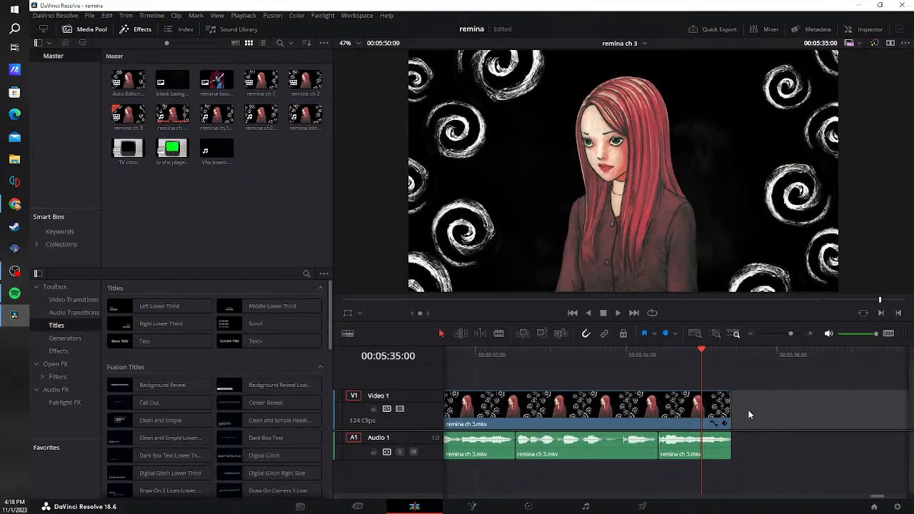
{"action": "left_click", "coordinate": [749, 411]}
{"action": "key", "text": "BackSpace"}
{"action": "left_click", "coordinate": [748, 410]}
{"action": "key", "text": "BackSpace"}
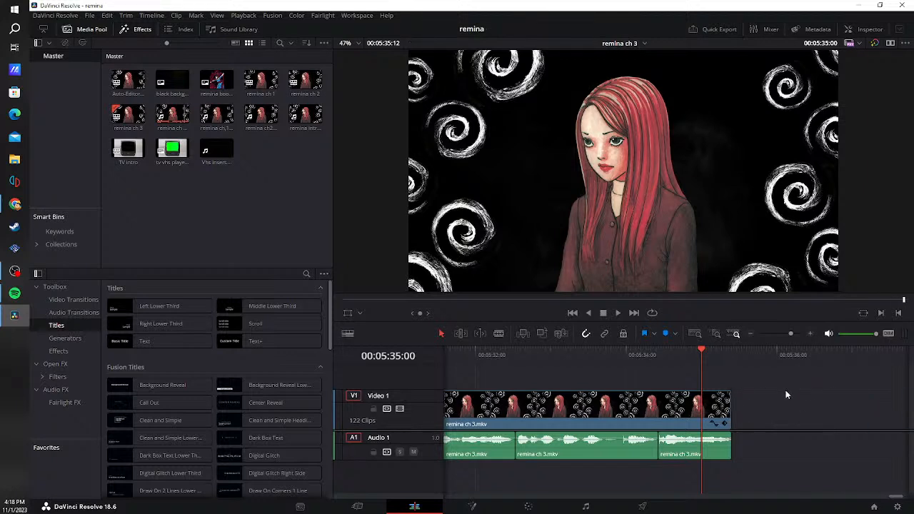
{"action": "left_click", "coordinate": [700, 357]}
{"action": "left_click_drag", "start_coordinate": [700, 357], "coordinate": [730, 356]}
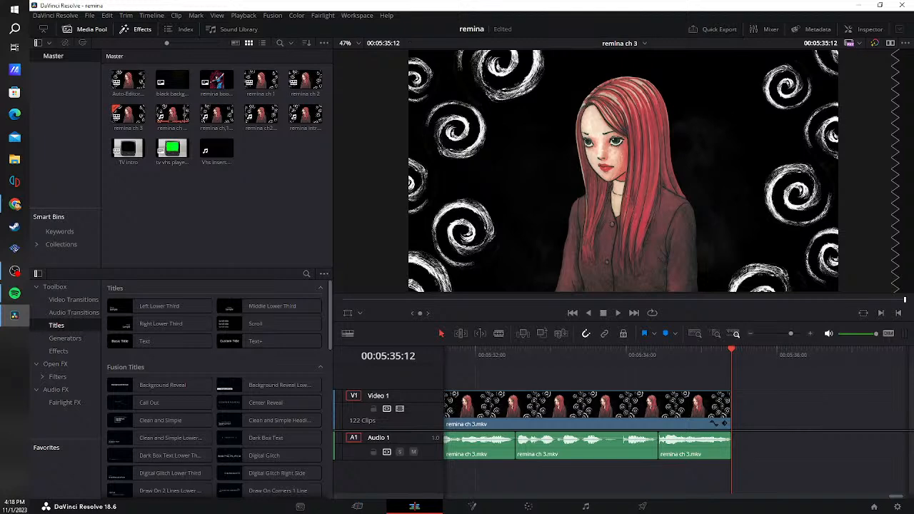
{"action": "key", "text": "alt+Tab"}
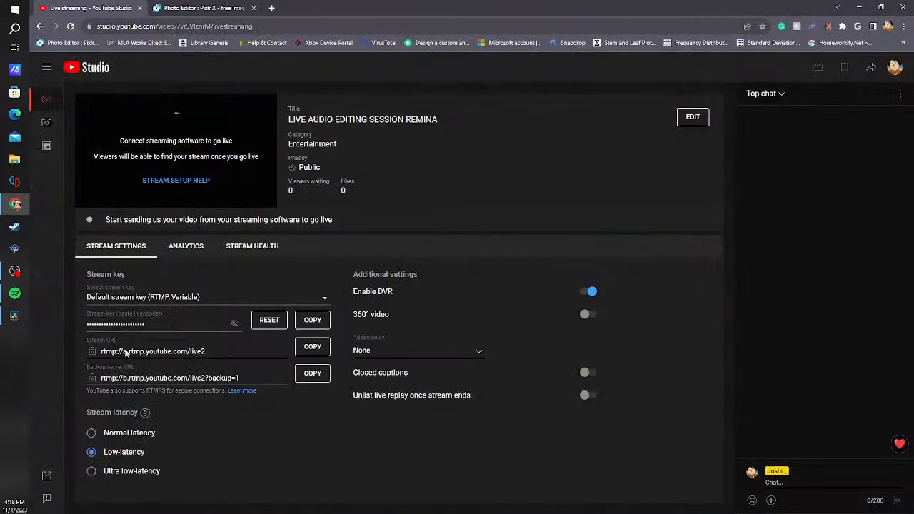
{"action": "left_click_drag", "start_coordinate": [269, 5], "coordinate": [0, 143]}
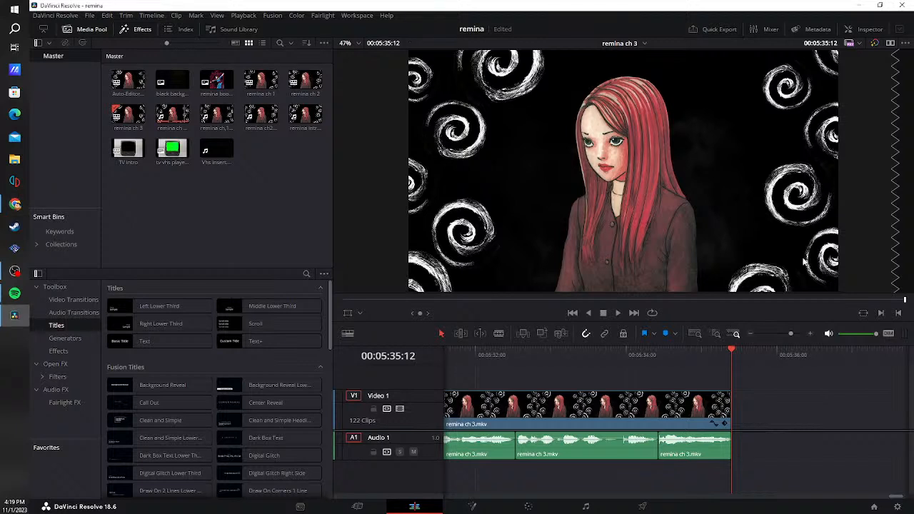
- Start a timeline import into the media pool using the remina ch 4_ALTERED file from the Videos folder
{"action": "left_click", "coordinate": [626, 44]}
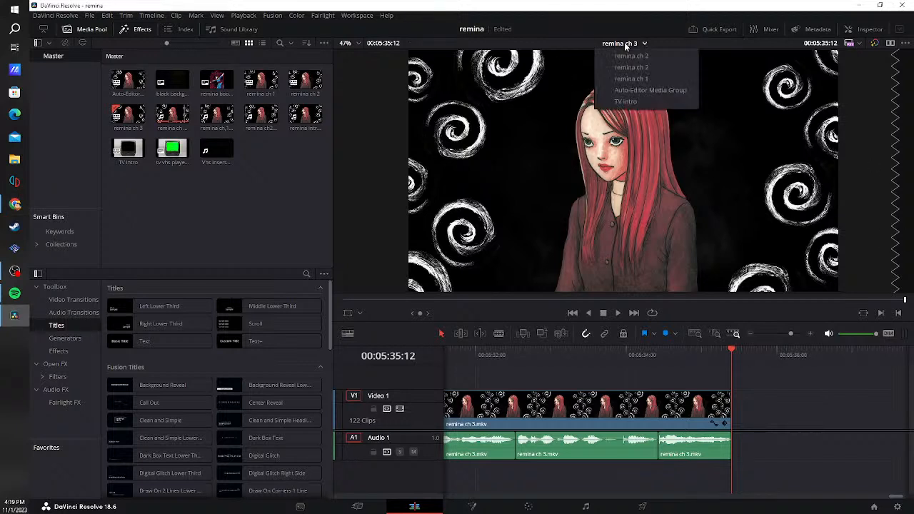
{"action": "left_click", "coordinate": [273, 189]}
{"action": "right_click", "coordinate": [272, 189]}
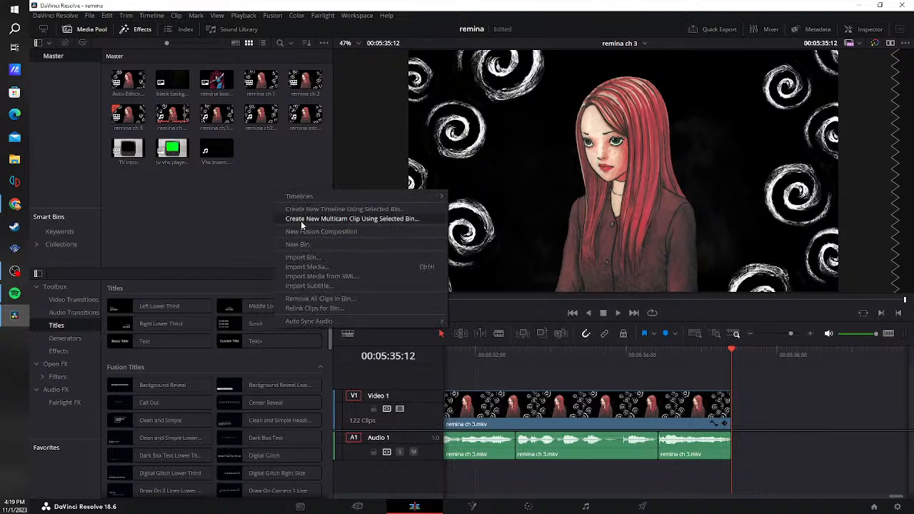
{"action": "mouse_move", "coordinate": [310, 199]}
{"action": "mouse_move", "coordinate": [469, 209]}
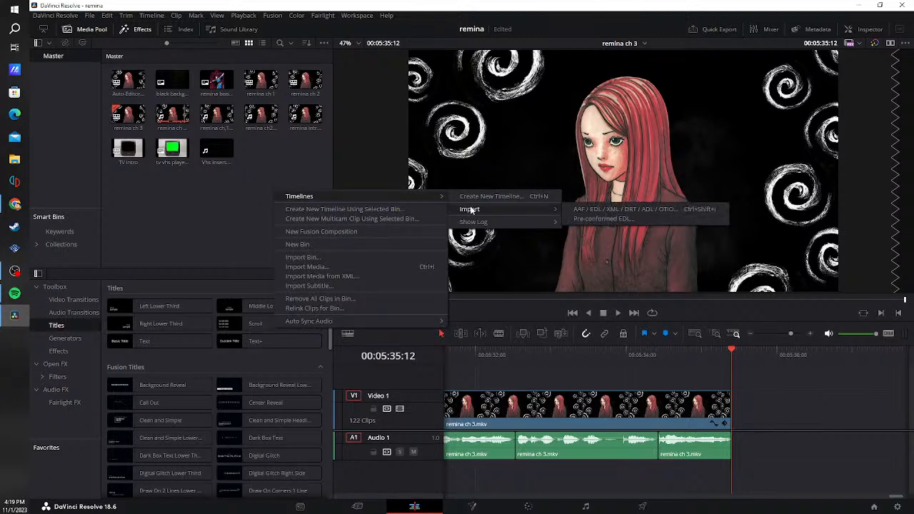
{"action": "left_click", "coordinate": [571, 209]}
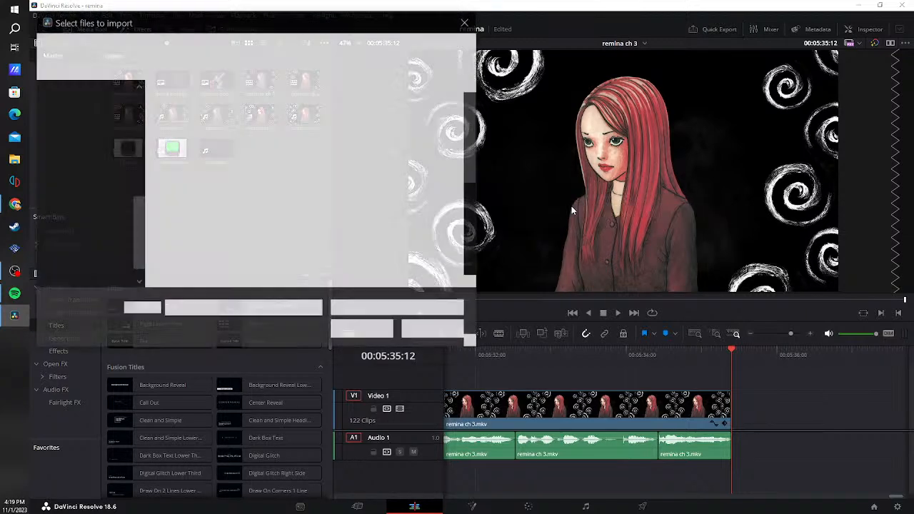
{"action": "left_click_drag", "start_coordinate": [380, 20], "coordinate": [395, 40]}
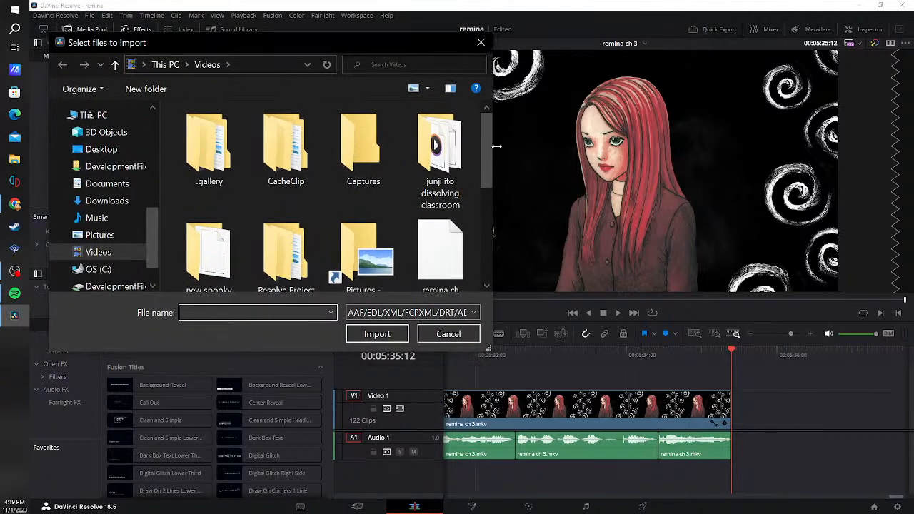
{"action": "left_click_drag", "start_coordinate": [490, 161], "coordinate": [490, 218]}
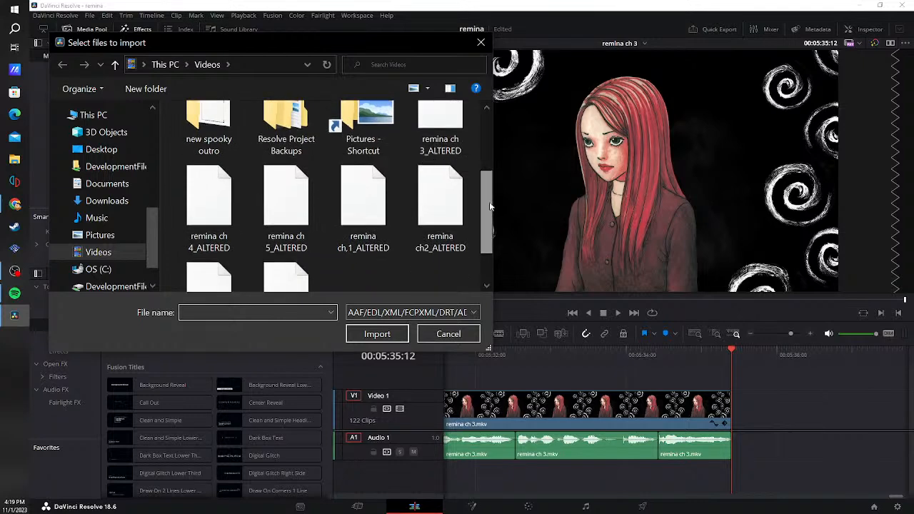
{"action": "left_click", "coordinate": [224, 193]}
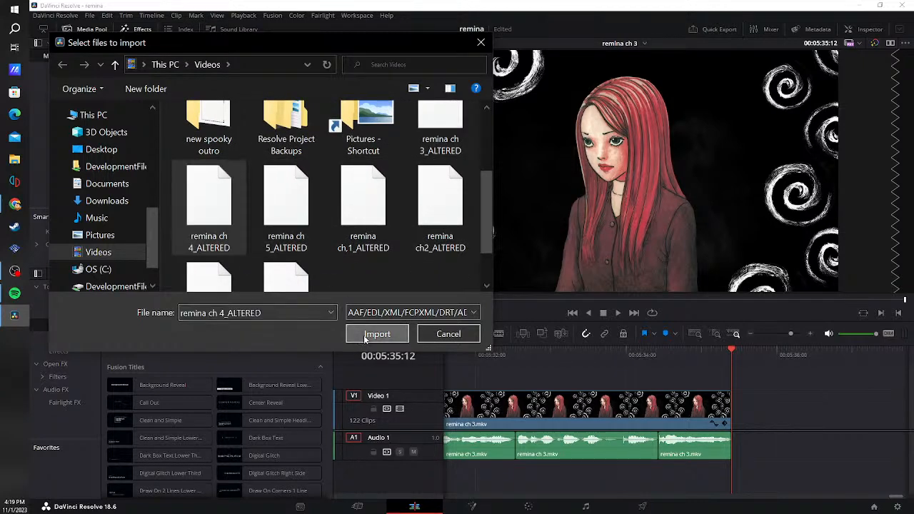
{"action": "left_click", "coordinate": [376, 335]}
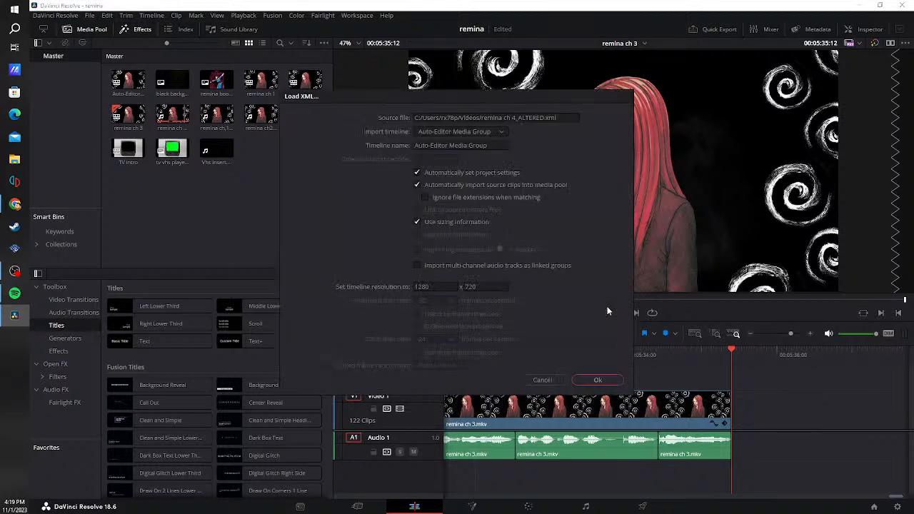
- Set the imported timeline's resolution to 1920 x 1080 and load it under the name remina ch 4
{"action": "left_click", "coordinate": [451, 285]}
{"action": "key", "text": "BackSpace"}
{"action": "left_click", "coordinate": [501, 286]}
{"action": "key", "text": "BackSpace"}
{"action": "key", "text": "BackSpace"}
{"action": "key", "text": "BackSpace"}
{"action": "type", "text": "1080"}
{"action": "left_click", "coordinate": [597, 380]}
{"action": "type", "text": "re"}
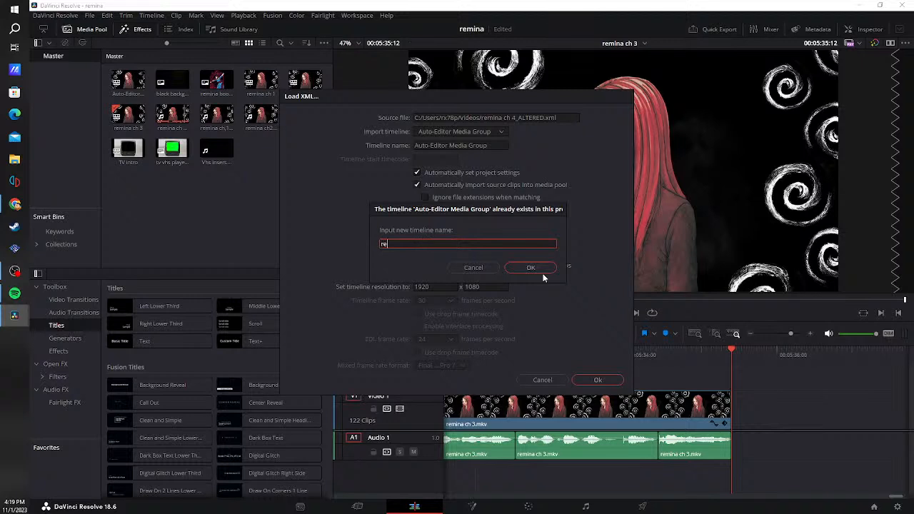
{"action": "type", "text": "mina ch 4"}
{"action": "left_click", "coordinate": [542, 273]}
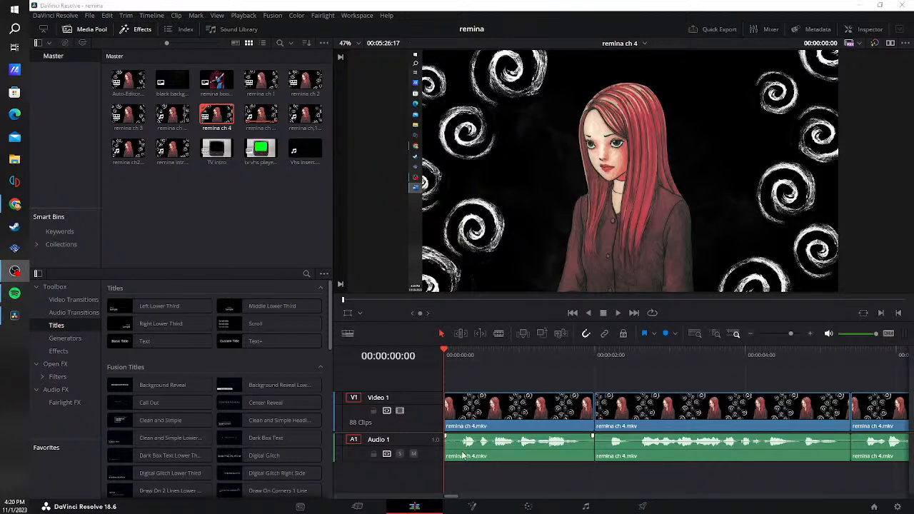
- Select all clips in the remina ch 4 timeline, set their zoom to 1.070, and clear the selection
{"action": "left_click", "coordinate": [473, 421]}
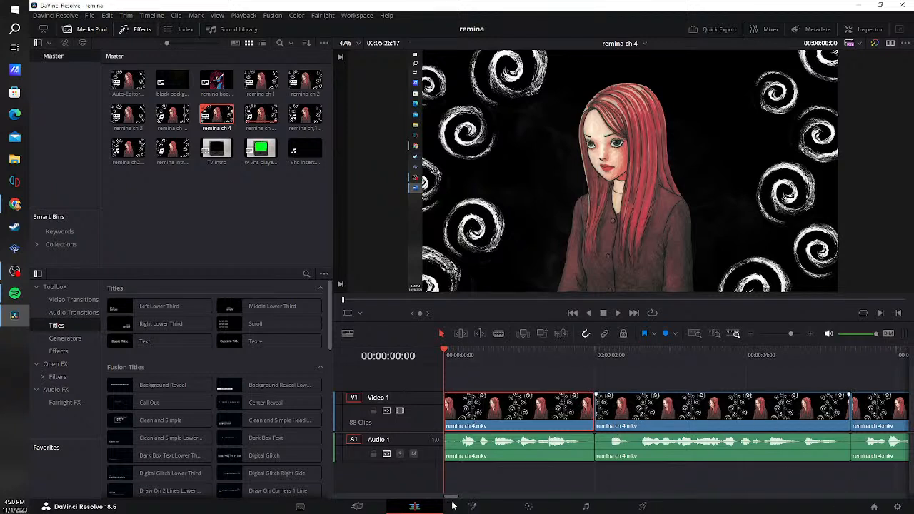
{"action": "left_click_drag", "start_coordinate": [455, 500], "coordinate": [906, 498]}
{"action": "left_click", "coordinate": [483, 452]}
{"action": "left_click", "coordinate": [867, 30]}
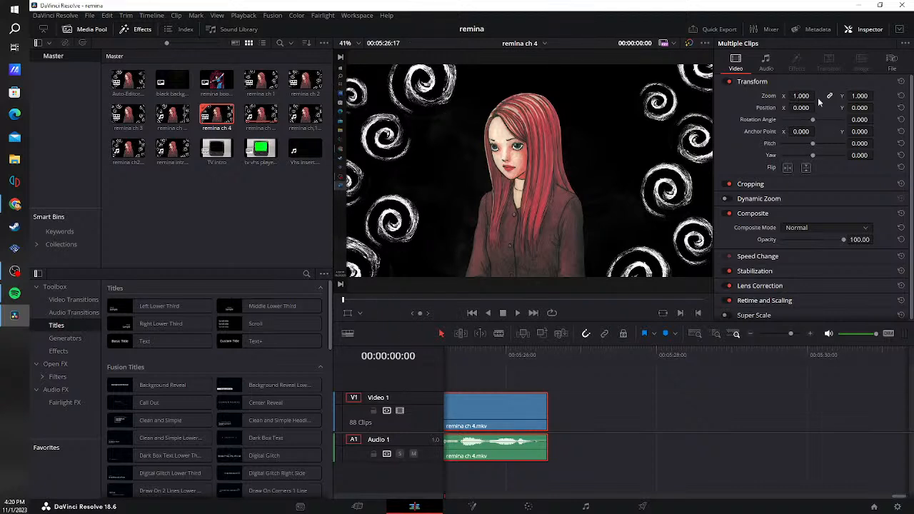
{"action": "mouse_move", "coordinate": [801, 96]}
{"action": "left_mouse_down"}
{"action": "mouse_move", "coordinate": [828, 95]}
{"action": "mouse_move", "coordinate": [814, 96]}
{"action": "left_mouse_up"}
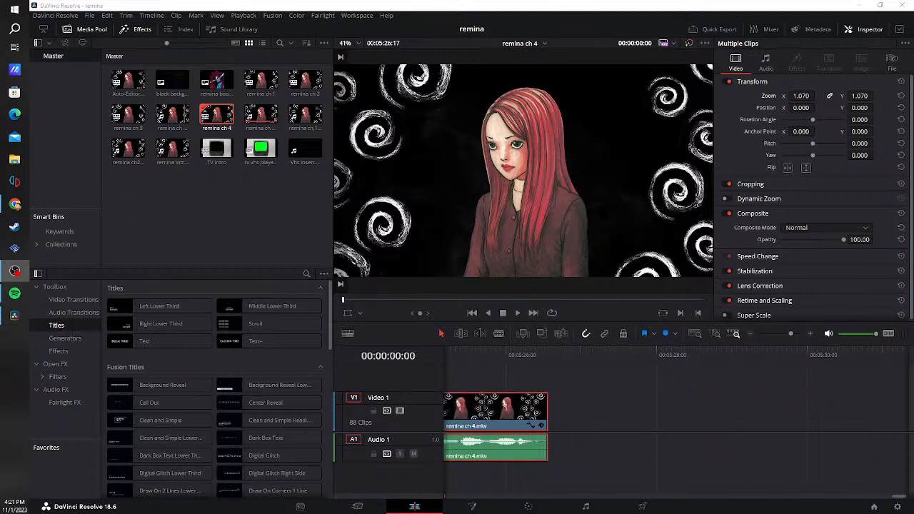
{"action": "left_click", "coordinate": [857, 35]}
{"action": "left_click", "coordinate": [857, 33]}
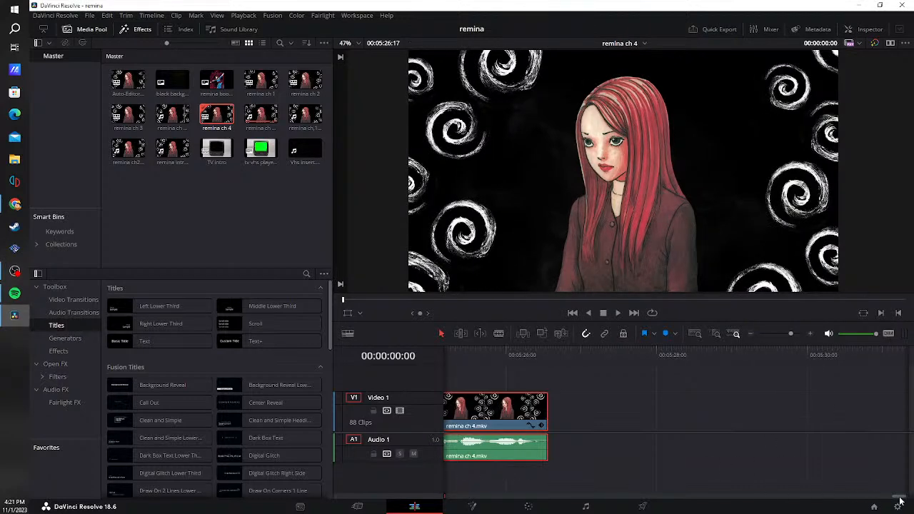
{"action": "left_click_drag", "start_coordinate": [899, 500], "coordinate": [450, 496]}
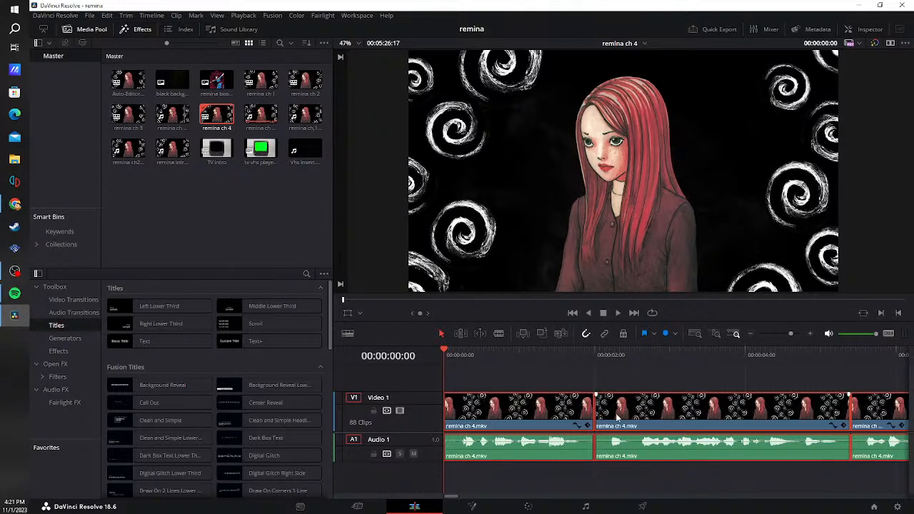
{"action": "left_click", "coordinate": [632, 484]}
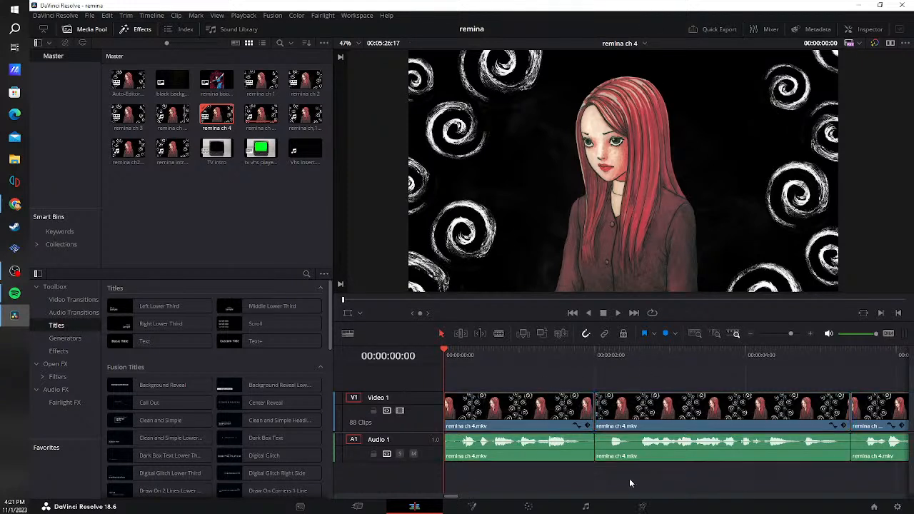
- Split Audio 1 at about 00:07 and delete the opening silence and its gap
{"action": "key", "text": "b"}
{"action": "left_click", "coordinate": [465, 455]}
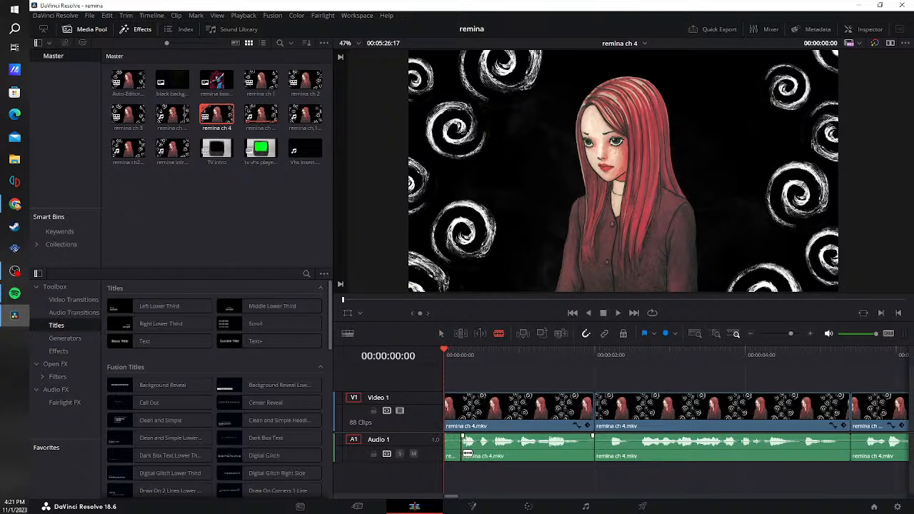
{"action": "key", "text": "a"}
{"action": "left_click", "coordinate": [454, 450]}
{"action": "key", "text": "Delete"}
{"action": "left_click", "coordinate": [455, 453]}
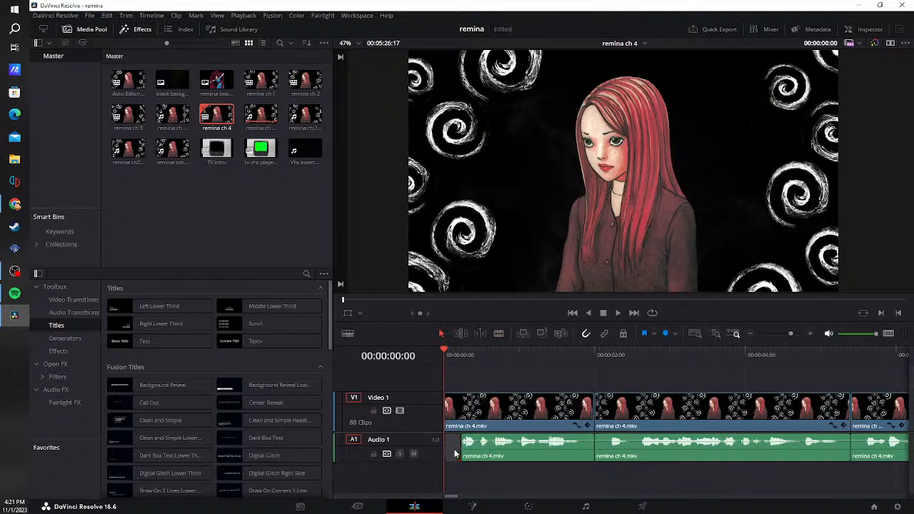
{"action": "key", "text": "Delete"}
- Split Audio 1 at about 01:17 and 01:29, delete the silent pieces and gap between them, and save the project
{"action": "key", "text": "b"}
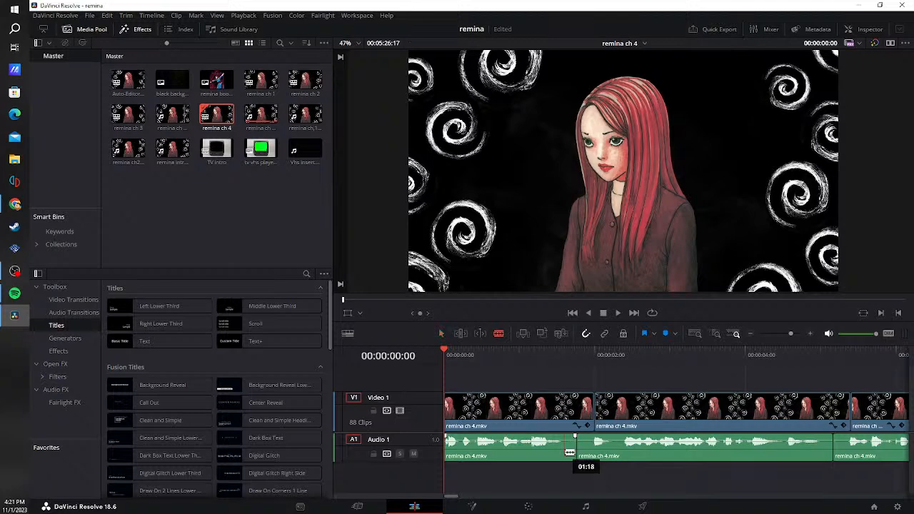
{"action": "left_click", "coordinate": [562, 453]}
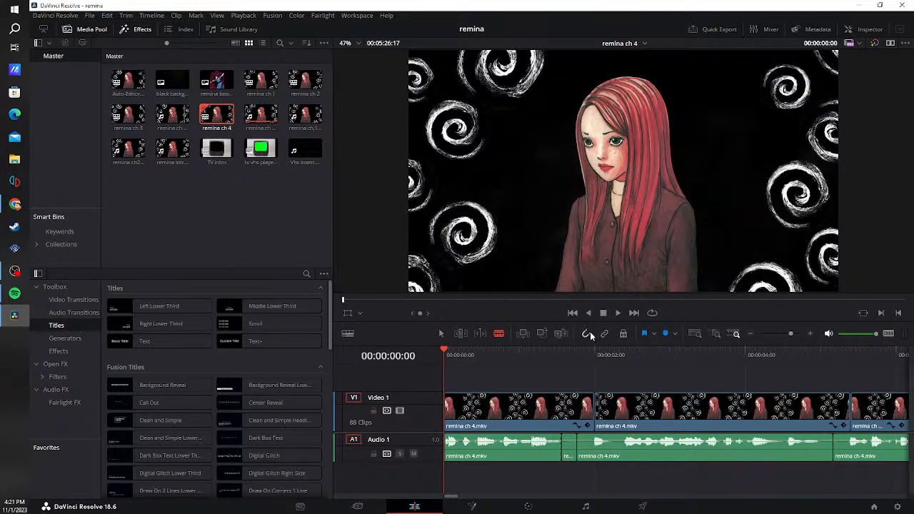
{"action": "left_click", "coordinate": [593, 451]}
{"action": "key", "text": "a"}
{"action": "left_click", "coordinate": [572, 453]}
{"action": "key", "text": "BackSpace"}
{"action": "left_click", "coordinate": [582, 458]}
{"action": "key", "text": "BackSpace"}
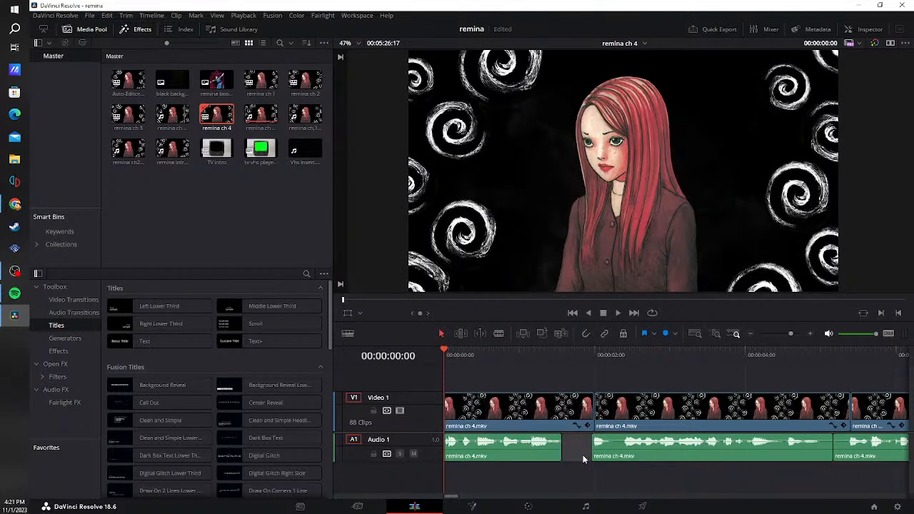
{"action": "left_click", "coordinate": [583, 455]}
{"action": "key", "text": "BackSpace"}
{"action": "key", "text": "ctrl+s"}
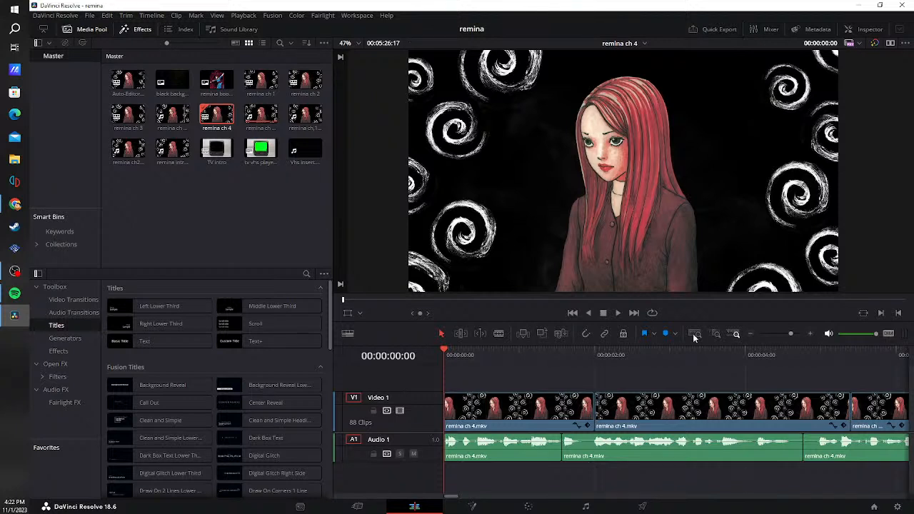
- Split Audio 1 at about 01:23 and 01:29, then delete the silent piece between the cuts and the gap it leaves
{"action": "left_click", "coordinate": [618, 313]}
{"action": "left_click", "coordinate": [604, 312]}
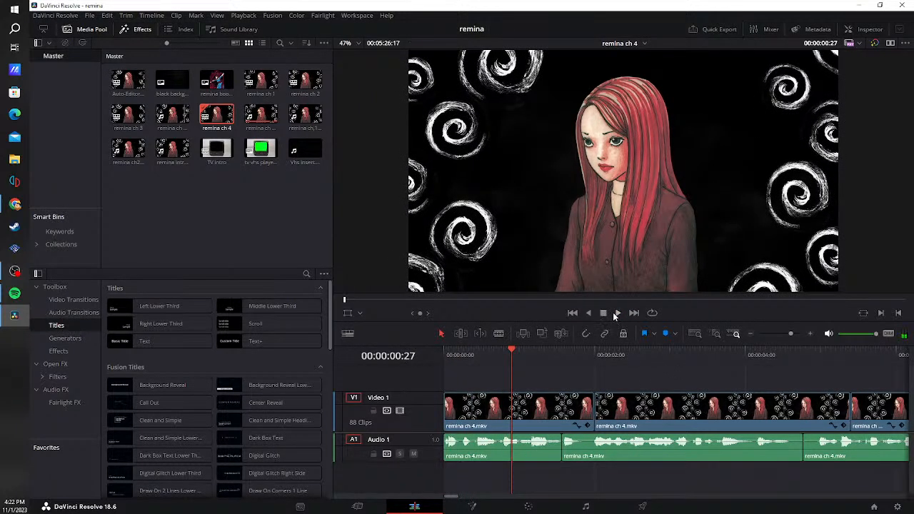
{"action": "left_click", "coordinate": [617, 313]}
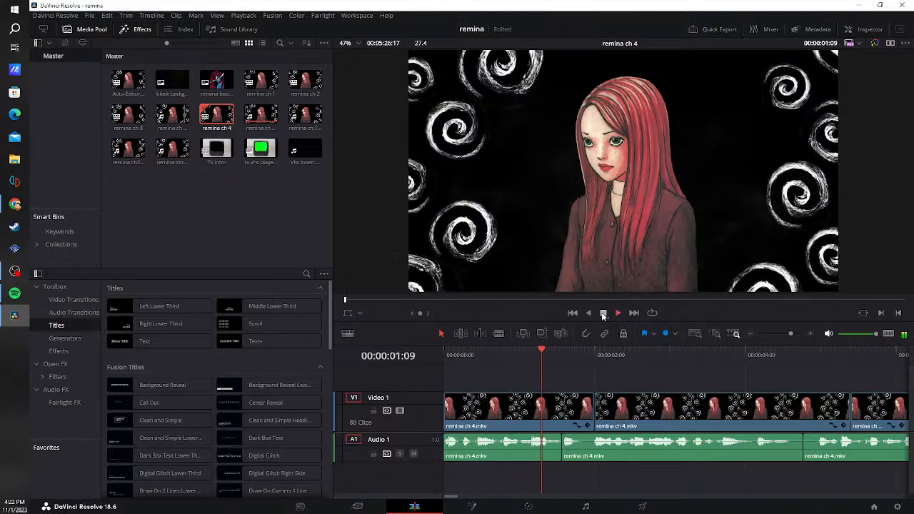
{"action": "left_click", "coordinate": [602, 313]}
{"action": "key", "text": "b"}
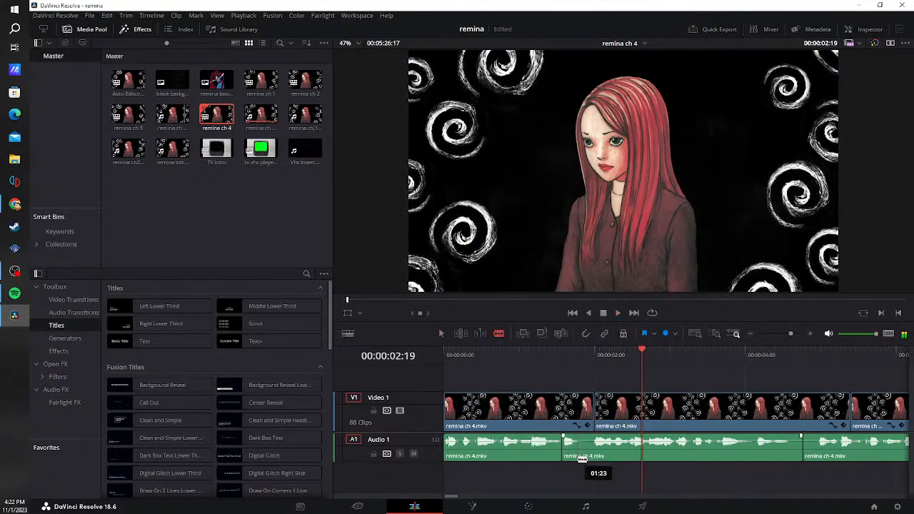
{"action": "left_click", "coordinate": [583, 452]}
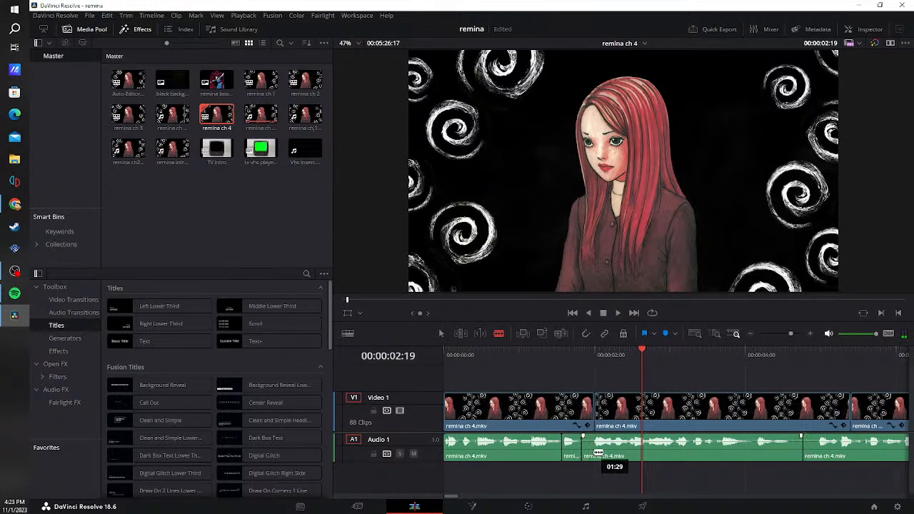
{"action": "left_click", "coordinate": [595, 453]}
{"action": "key", "text": "a"}
{"action": "left_click", "coordinate": [589, 453]}
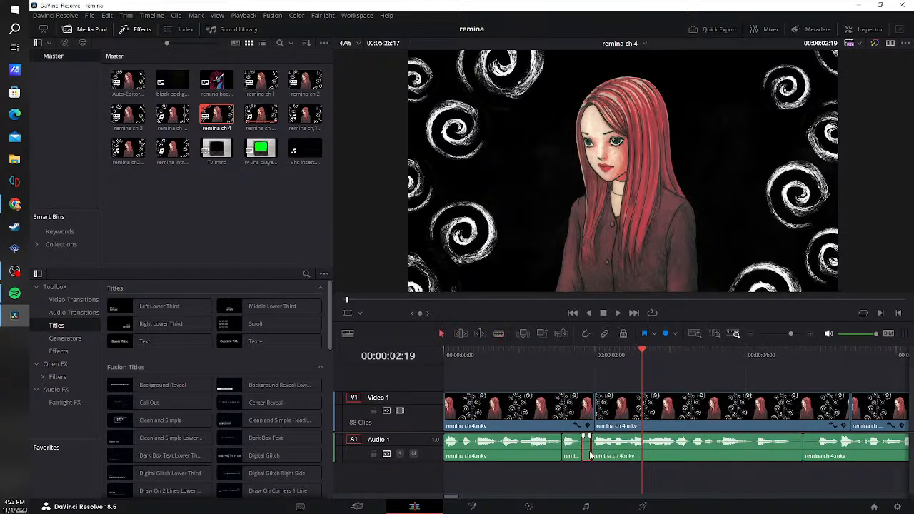
{"action": "key", "text": "BackSpace"}
{"action": "left_click", "coordinate": [590, 454]}
{"action": "key", "text": "BackSpace"}
- Split Audio 1 on both sides of the clip boundary near 04:18 and delete the two silent pieces around it
{"action": "left_click", "coordinate": [540, 355]}
{"action": "left_click", "coordinate": [618, 312]}
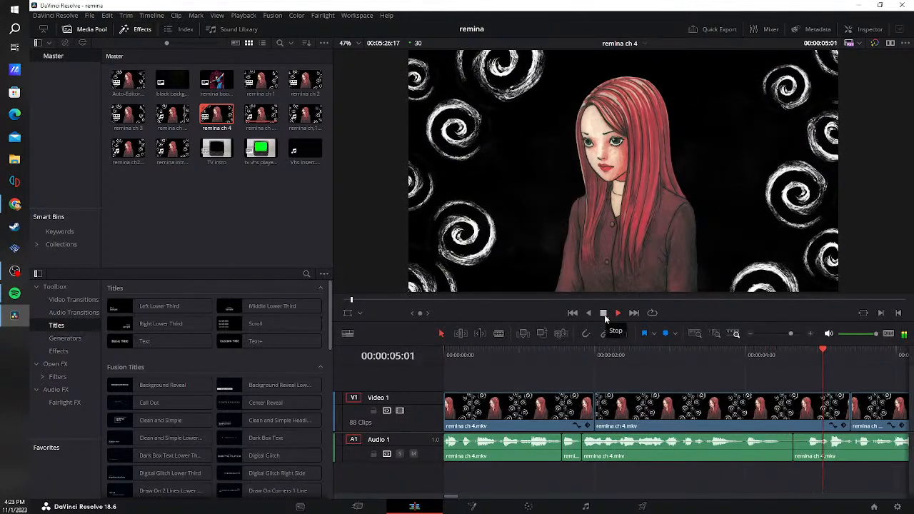
{"action": "key", "text": "b"}
{"action": "left_click", "coordinate": [781, 448]}
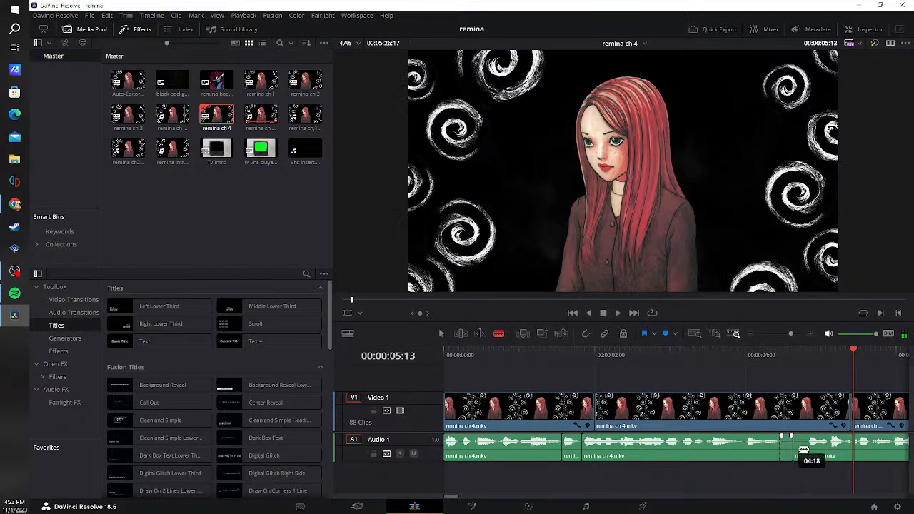
{"action": "left_click", "coordinate": [807, 448]}
{"action": "key", "text": "a"}
{"action": "left_click", "coordinate": [791, 450]}
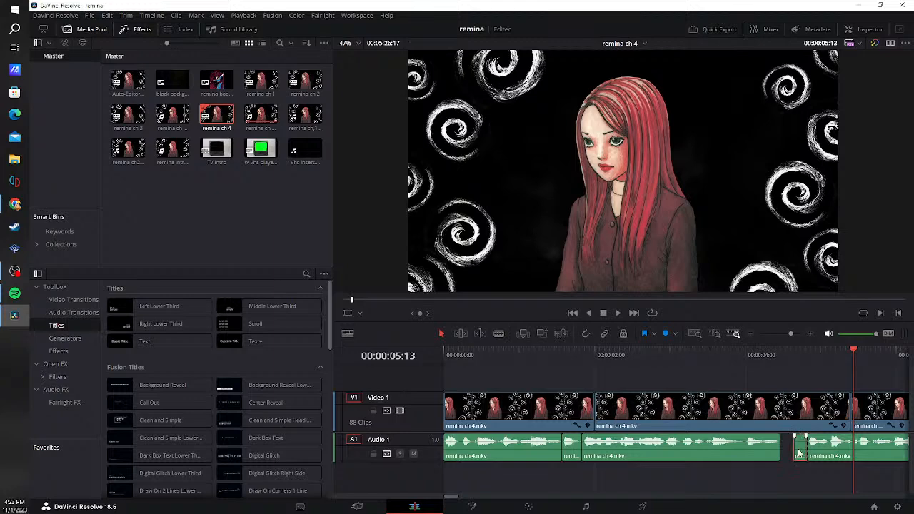
{"action": "key", "text": "Delete"}
- Split Audio 1 at about 07:03 and 07:12, deleting the silent piece between the cuts and its gap
{"action": "left_click", "coordinate": [718, 356]}
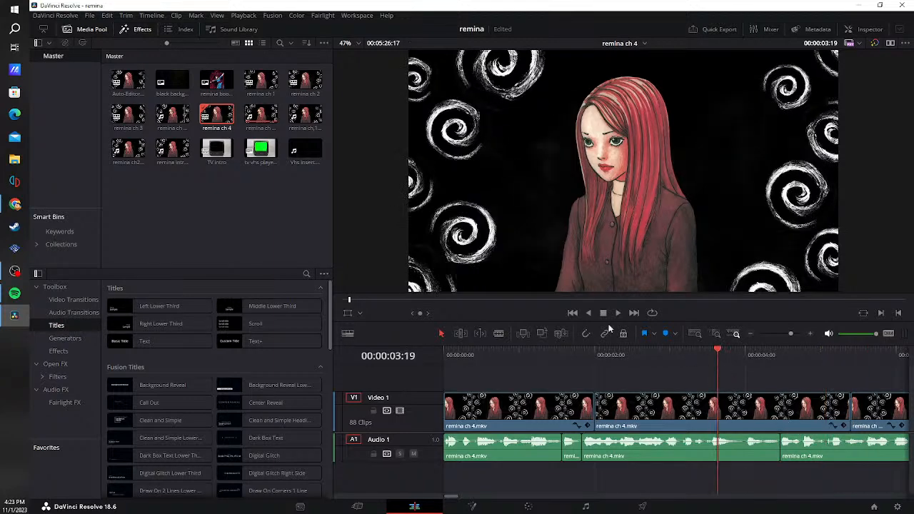
{"action": "left_click", "coordinate": [620, 313]}
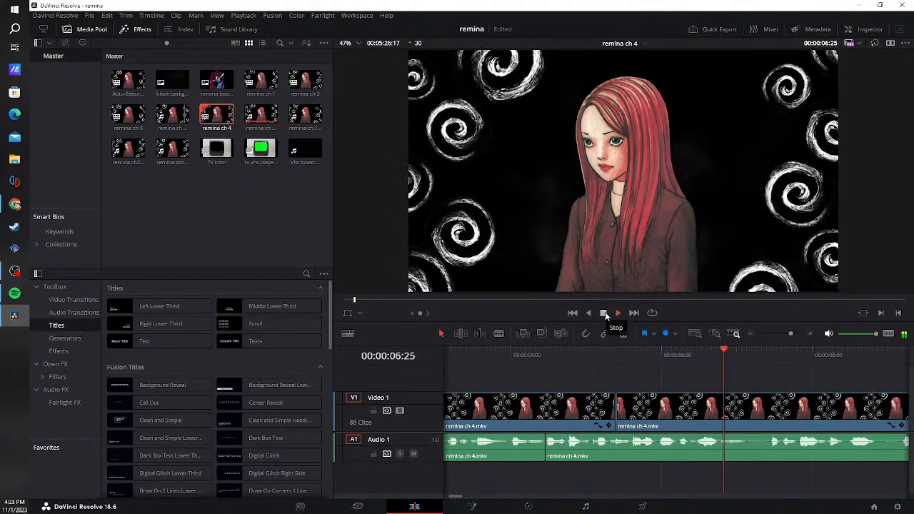
{"action": "left_click", "coordinate": [603, 314]}
{"action": "key", "text": "b"}
{"action": "left_click", "coordinate": [745, 443]}
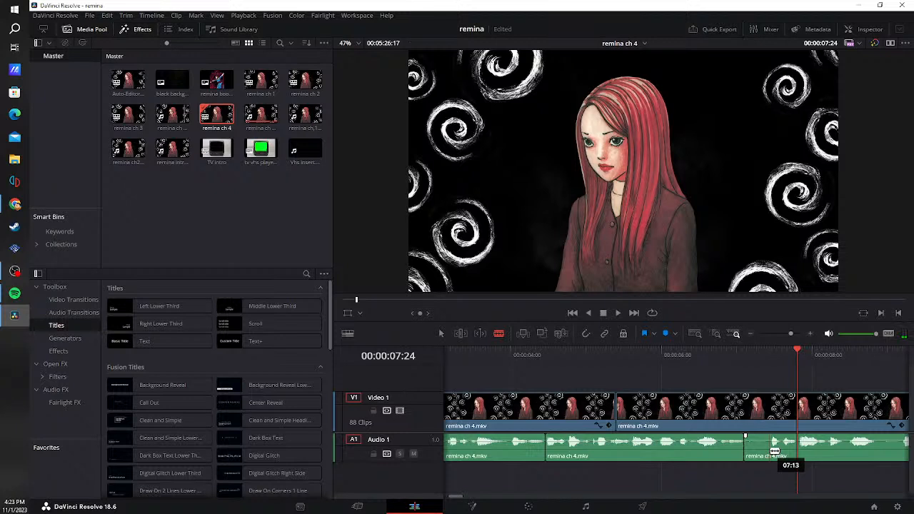
{"action": "left_click", "coordinate": [767, 447]}
{"action": "key", "text": "a"}
{"action": "left_click", "coordinate": [759, 454]}
{"action": "key", "text": "BackSpace"}
{"action": "left_click", "coordinate": [759, 454]}
{"action": "key", "text": "BackSpace"}
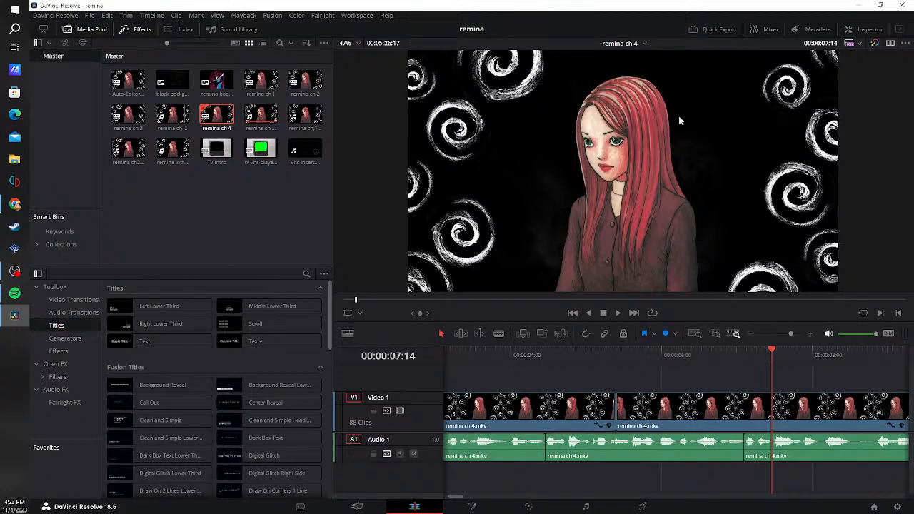
- Open the TV intro timeline, play it from the start to review it, and return to the remina ch 4 timeline
{"action": "left_click", "coordinate": [644, 43]}
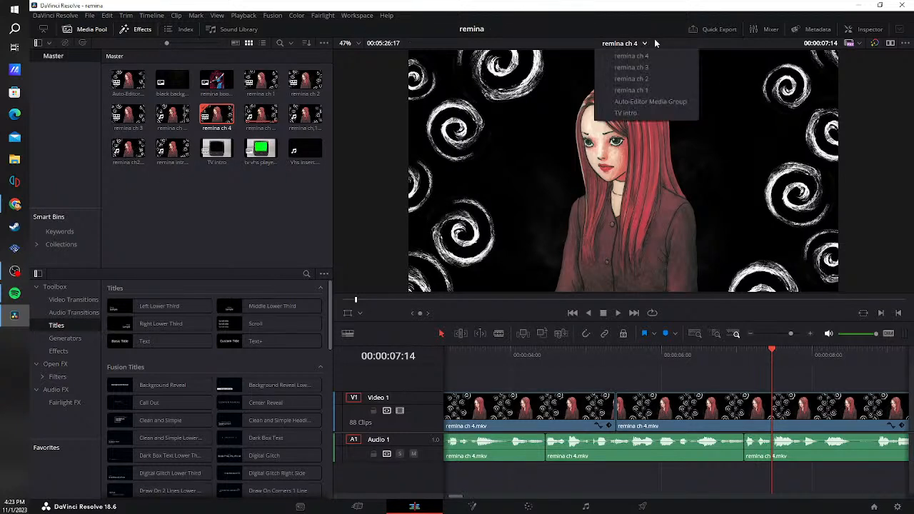
{"action": "left_click", "coordinate": [655, 111]}
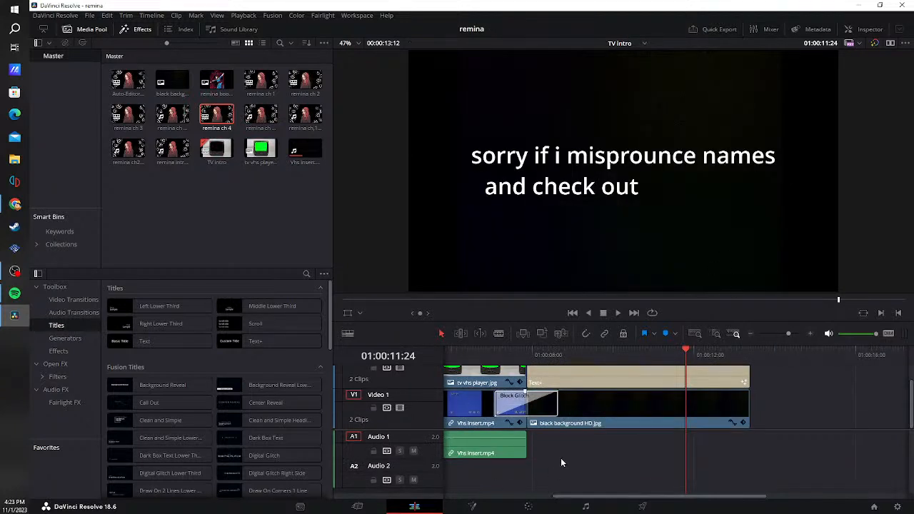
{"action": "left_click_drag", "start_coordinate": [623, 496], "coordinate": [443, 511]}
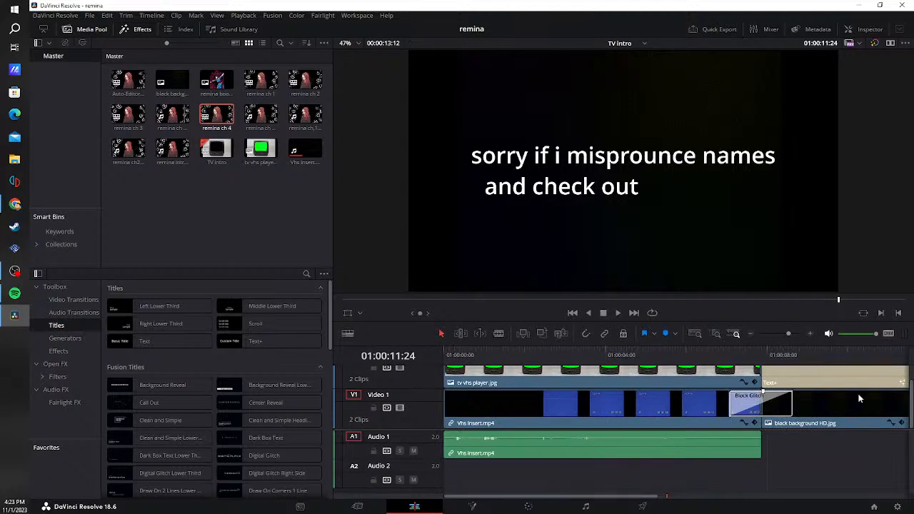
{"action": "left_click", "coordinate": [449, 357]}
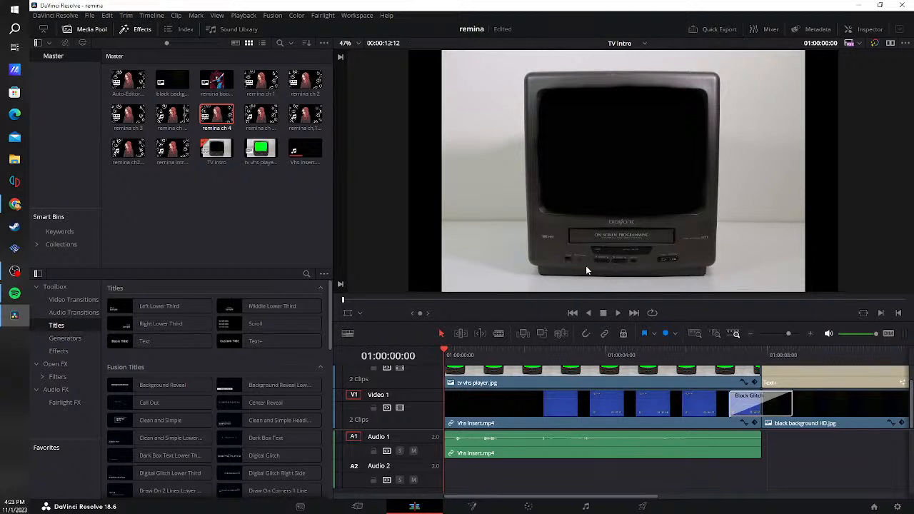
{"action": "left_click", "coordinate": [622, 312]}
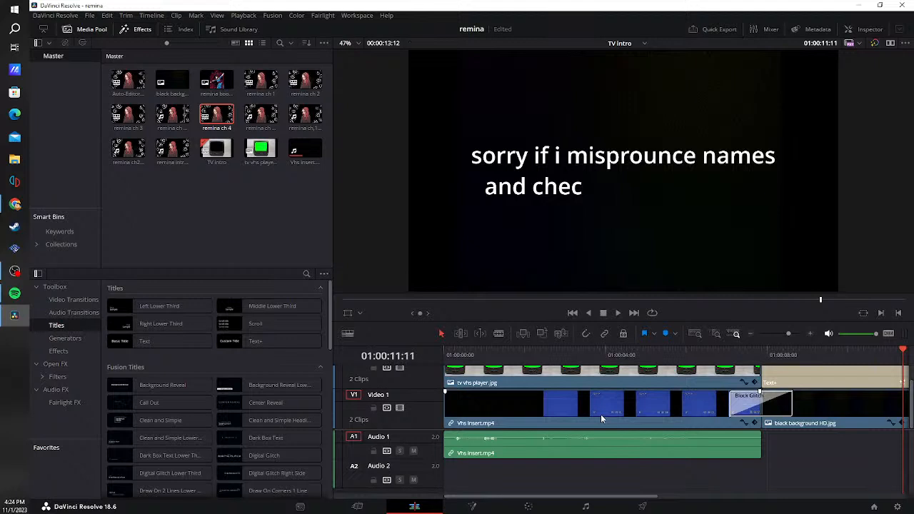
{"action": "left_click", "coordinate": [644, 42]}
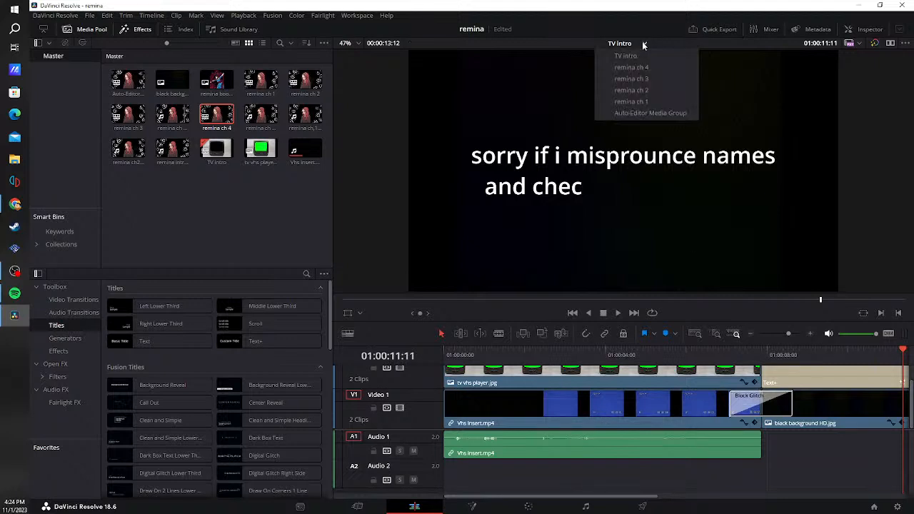
{"action": "left_click", "coordinate": [633, 67]}
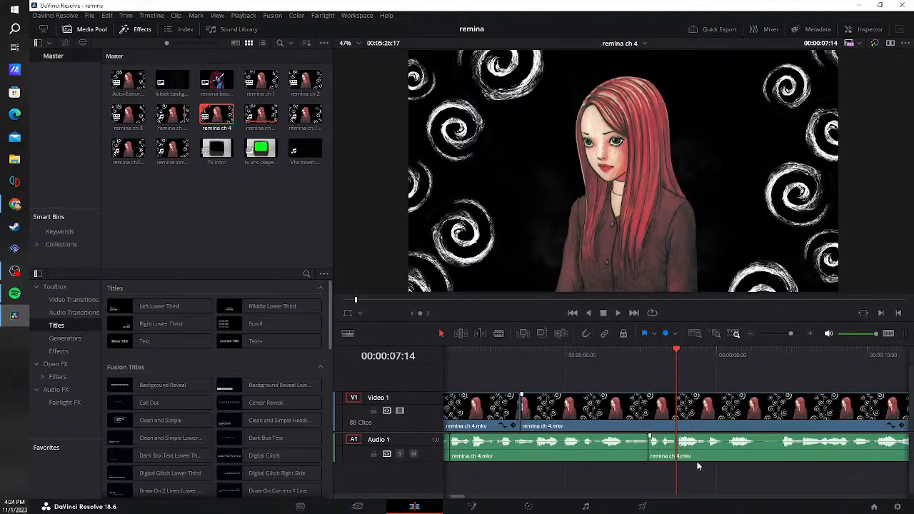
- Play the narration from 06:23, split Audio 1 at about 08:15 and 08:25, and delete the silent piece between the cuts
{"action": "left_click", "coordinate": [623, 356]}
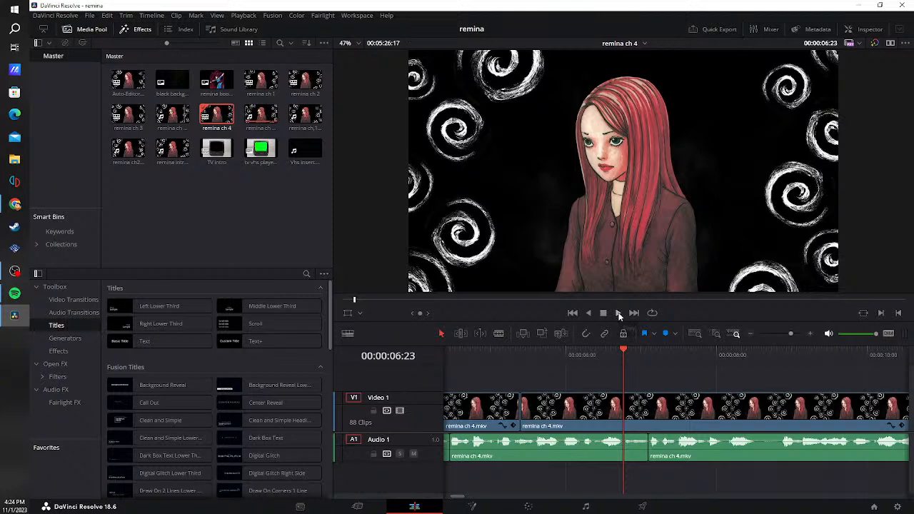
{"action": "left_click", "coordinate": [619, 313]}
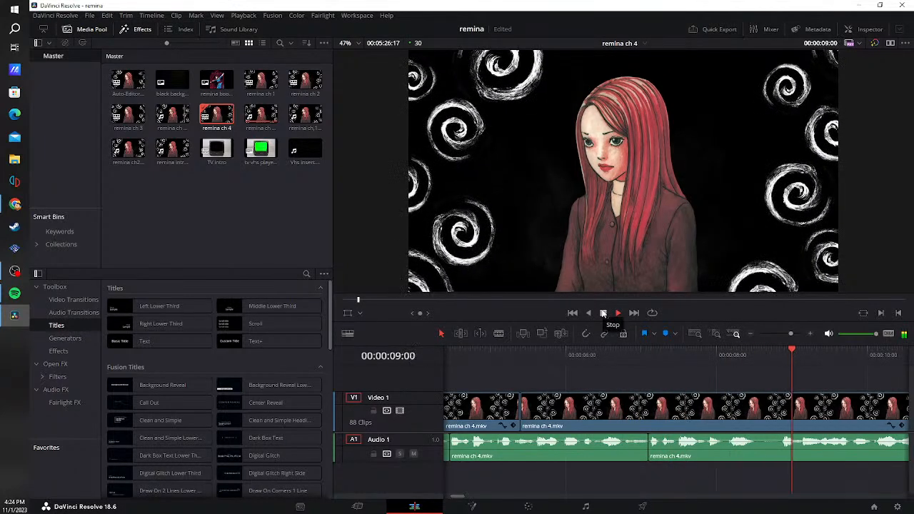
{"action": "left_click", "coordinate": [603, 314]}
{"action": "key", "text": "b"}
{"action": "left_click", "coordinate": [755, 452]}
{"action": "left_click", "coordinate": [780, 452]}
{"action": "key", "text": "a"}
{"action": "left_click", "coordinate": [768, 457]}
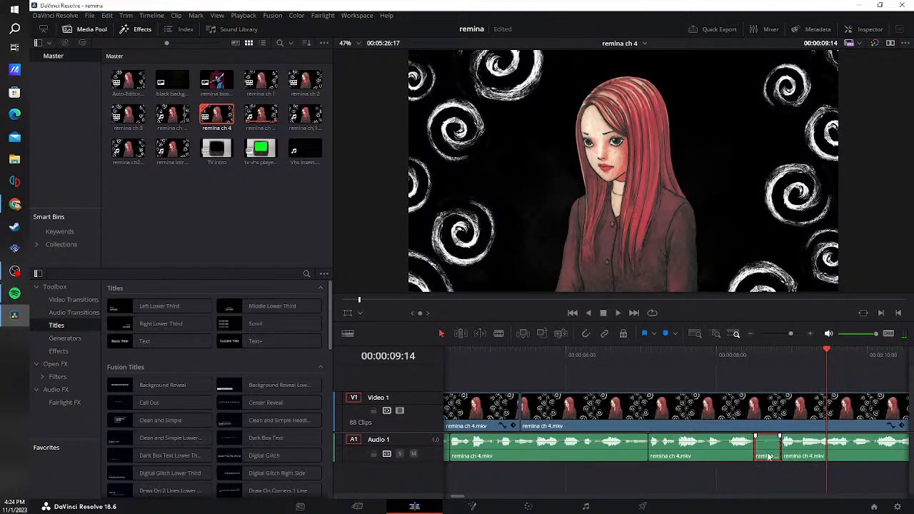
{"action": "key", "text": "Delete"}
- Split Audio 1 at about 13:28 and 14:10 and delete the silent piece between the cuts
{"action": "left_click", "coordinate": [618, 313]}
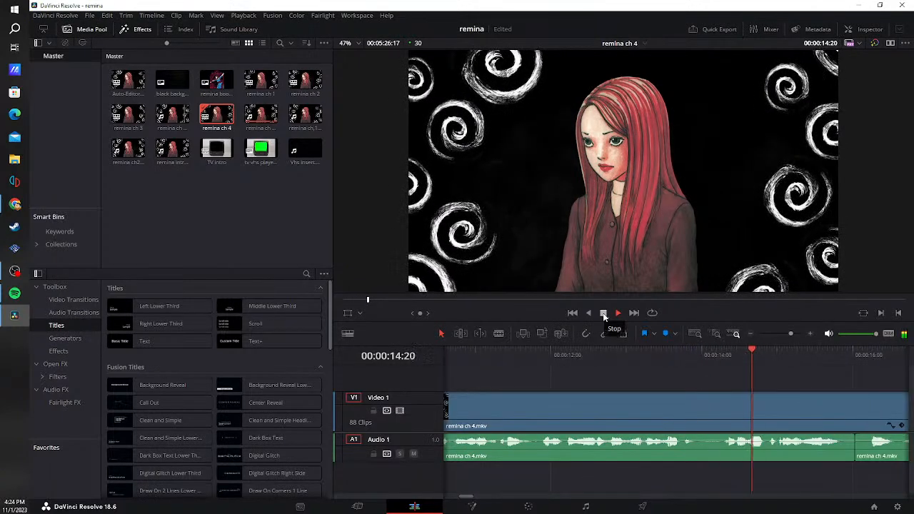
{"action": "left_click", "coordinate": [604, 315]}
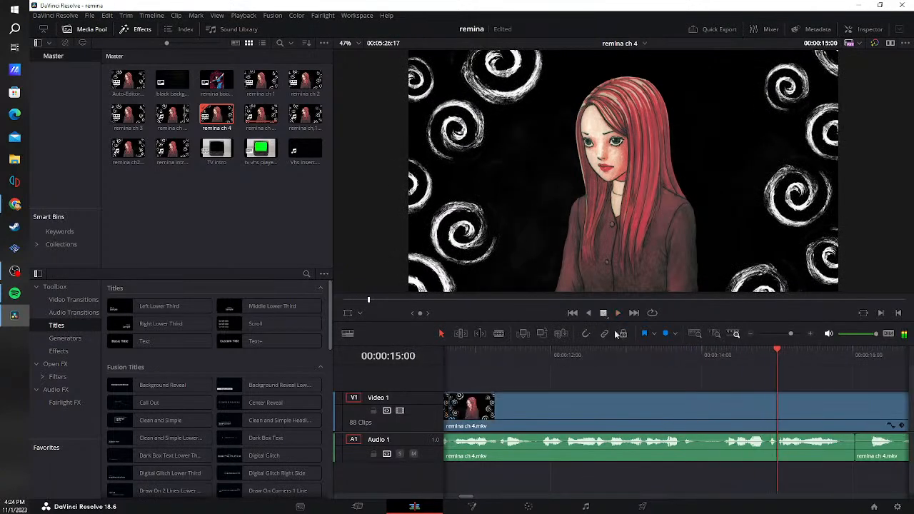
{"action": "left_click", "coordinate": [696, 447]}
{"action": "left_click", "coordinate": [726, 446]}
{"action": "key", "text": "a"}
{"action": "left_click", "coordinate": [707, 450]}
{"action": "left_click", "coordinate": [706, 446]}
{"action": "key", "text": "Delete"}
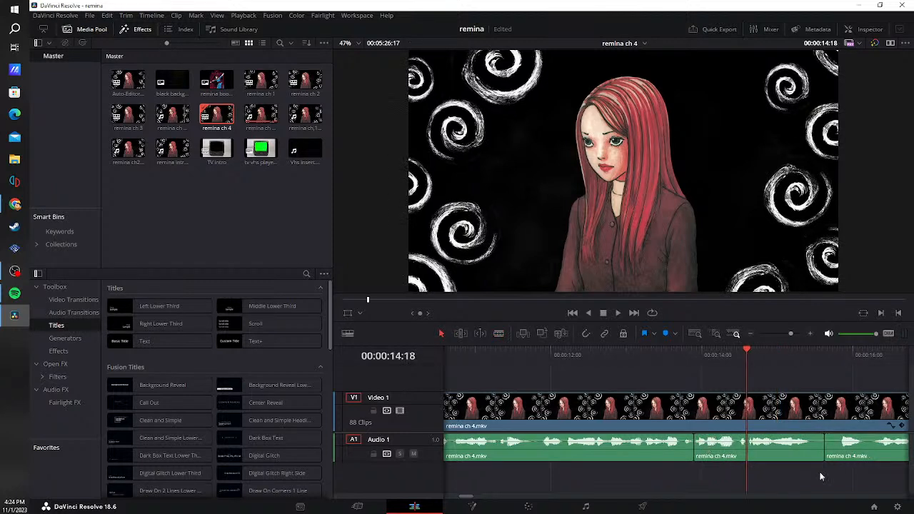
- Split Audio 1 on both sides of the clip boundary near 15:19 and delete the two silent pieces
{"action": "left_click_drag", "start_coordinate": [819, 456], "coordinate": [841, 452]}
{"action": "left_click", "coordinate": [818, 455]}
{"action": "key", "text": "Delete"}
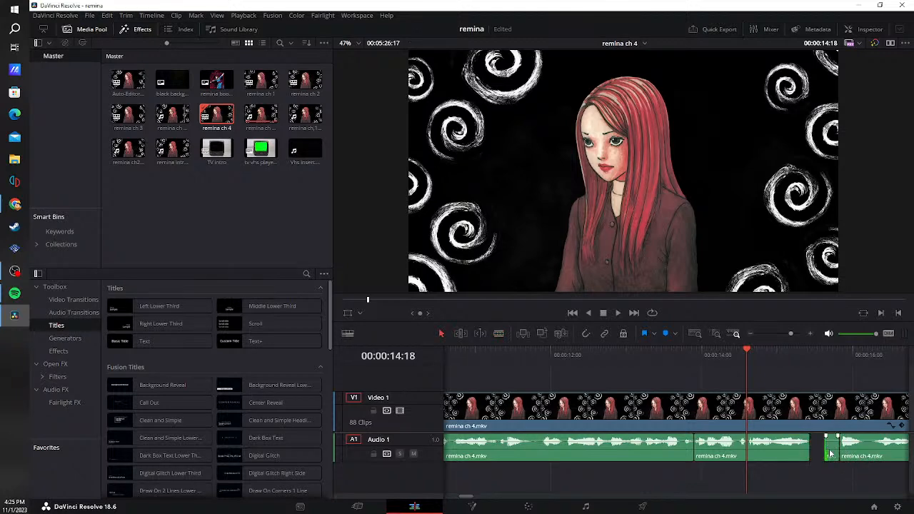
{"action": "left_click", "coordinate": [830, 452]}
{"action": "key", "text": "Delete"}
- Split Audio 1 around the clip boundary near 17:03 and delete the silent pieces on both sides of it
{"action": "left_click", "coordinate": [618, 315]}
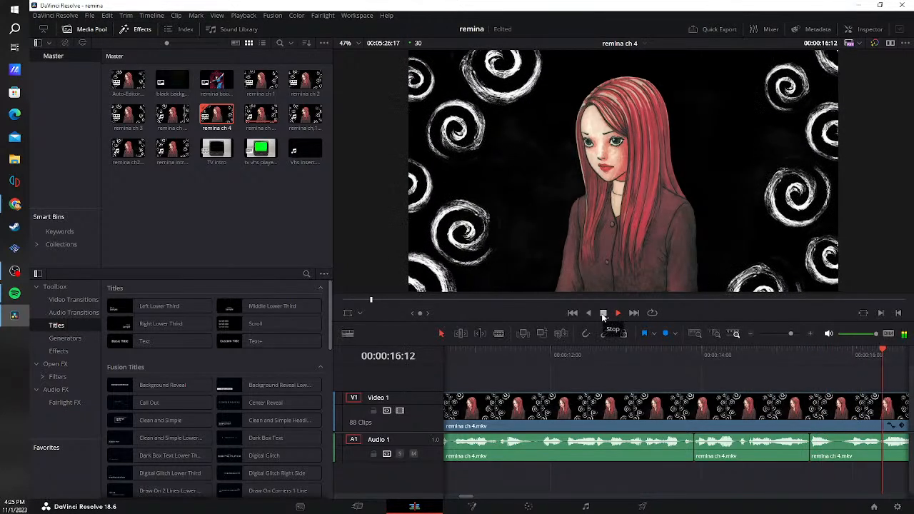
{"action": "left_click", "coordinate": [603, 314]}
{"action": "key", "text": "b"}
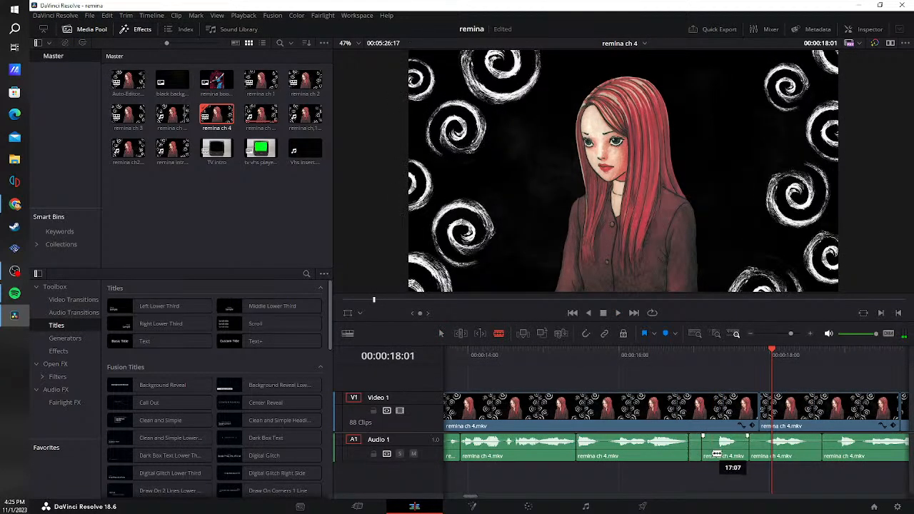
{"action": "left_click", "coordinate": [717, 446]}
{"action": "key", "text": "a"}
{"action": "left_click", "coordinate": [700, 452]}
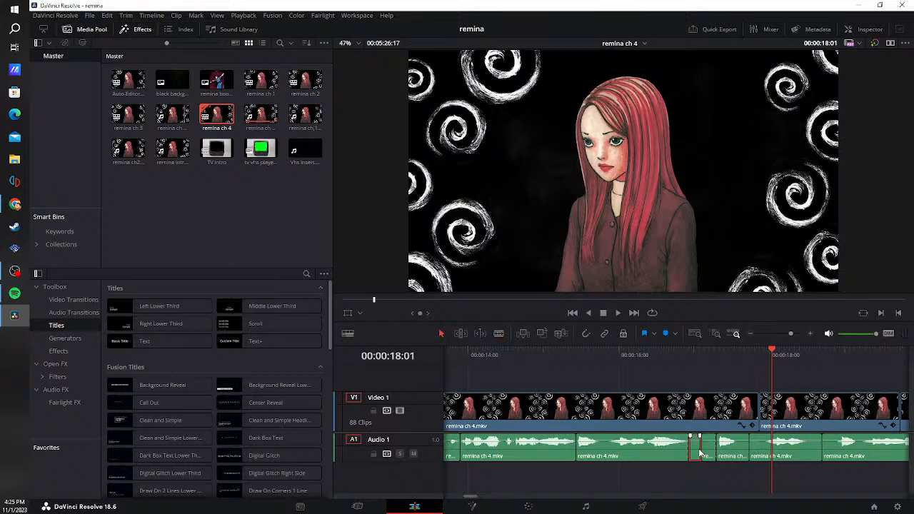
{"action": "key", "text": "Delete"}
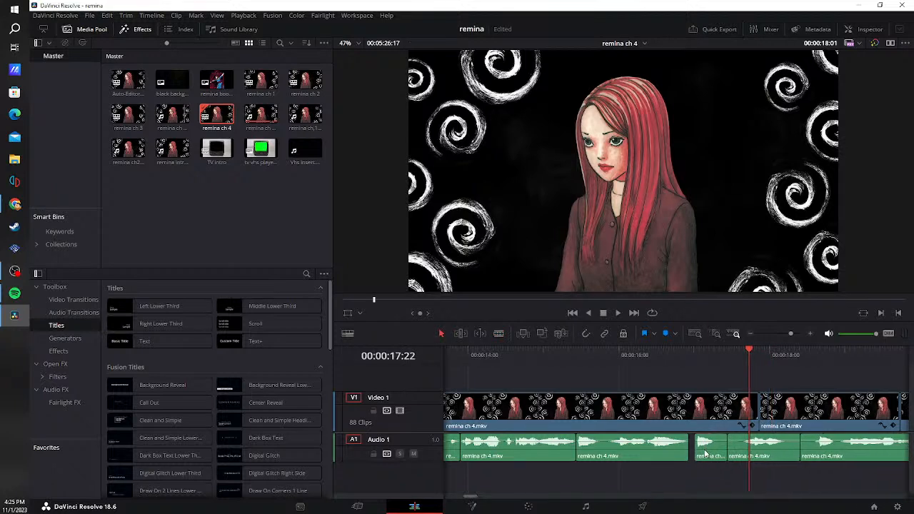
- Split Audio 1 around the clip boundary near 17:10 and delete the silent pieces on both sides of it
{"action": "key", "text": "b"}
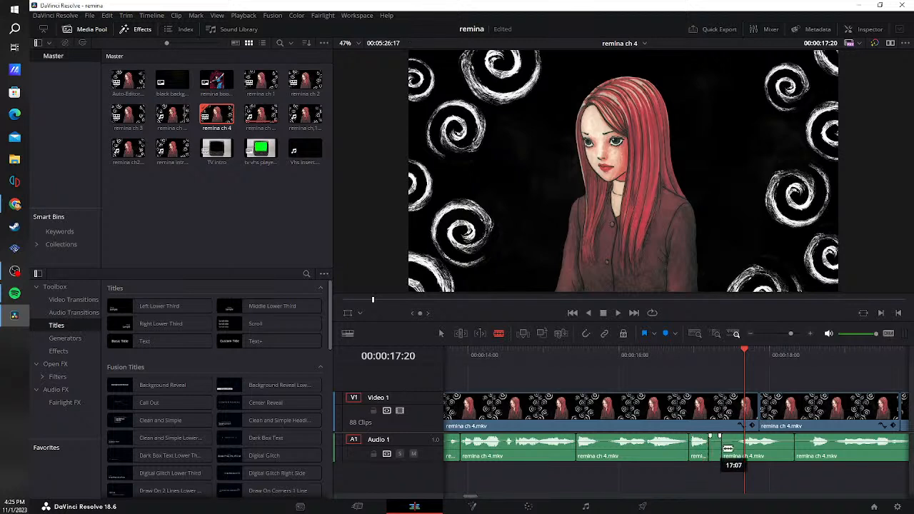
{"action": "left_click", "coordinate": [739, 449]}
{"action": "key", "text": "a"}
{"action": "left_click", "coordinate": [716, 450]}
{"action": "key", "text": "Delete"}
{"action": "left_click", "coordinate": [722, 454]}
{"action": "key", "text": "Delete"}
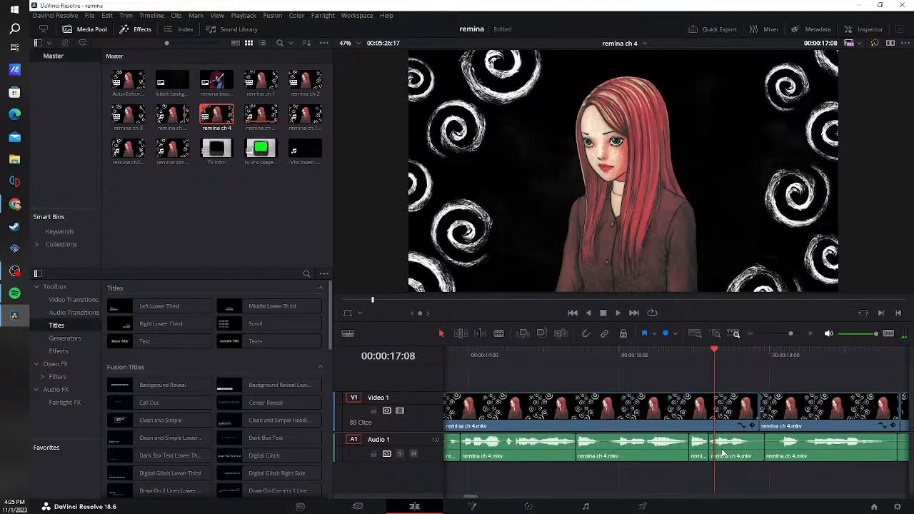
- Split Audio 1 around the clip boundary near 17:27, delete the silent pieces on both sides, and save the project
{"action": "key", "text": "b"}
{"action": "left_click", "coordinate": [752, 449]}
{"action": "key", "text": "a"}
{"action": "left_click", "coordinate": [757, 454]}
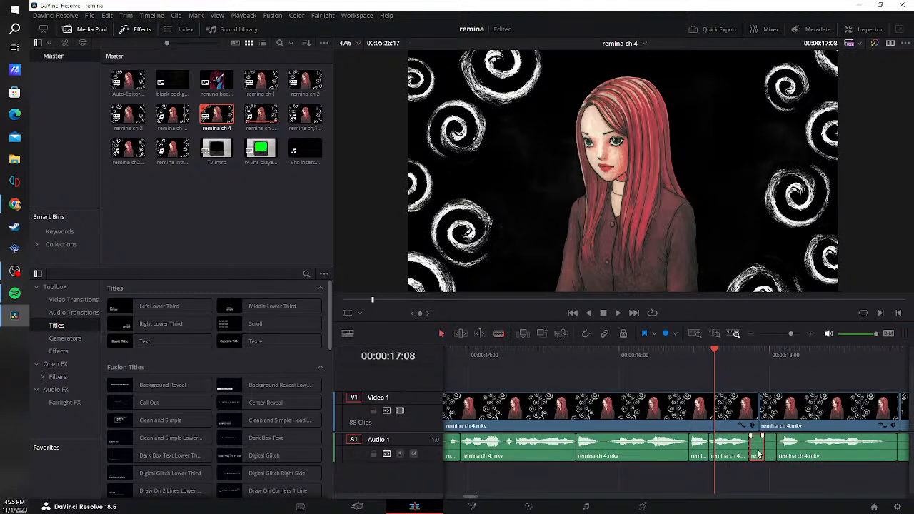
{"action": "key", "text": "Delete"}
{"action": "left_click", "coordinate": [770, 455]}
{"action": "key", "text": "Delete"}
{"action": "key", "text": "ctrl+s"}
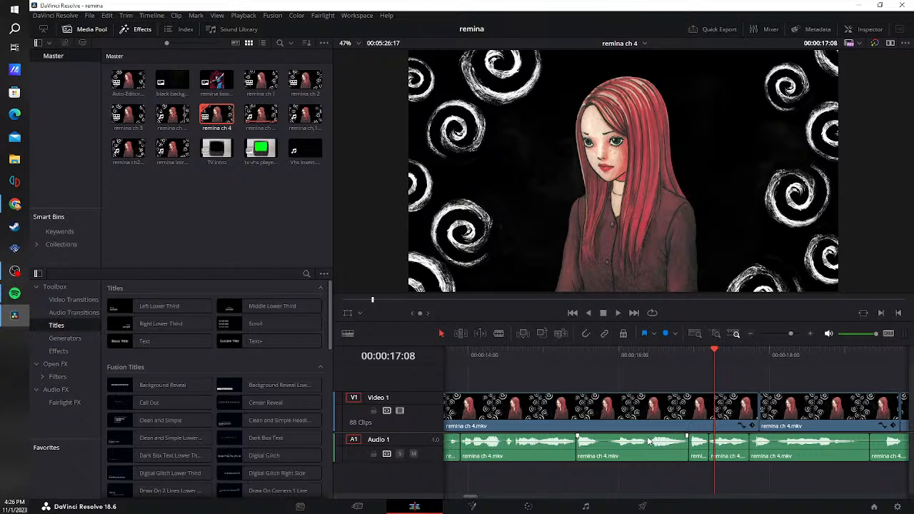
- Play on to about 20:01, split Audio 1 around the clip boundary near 19:09, and delete the silent pieces on both sides
{"action": "left_click", "coordinate": [614, 313]}
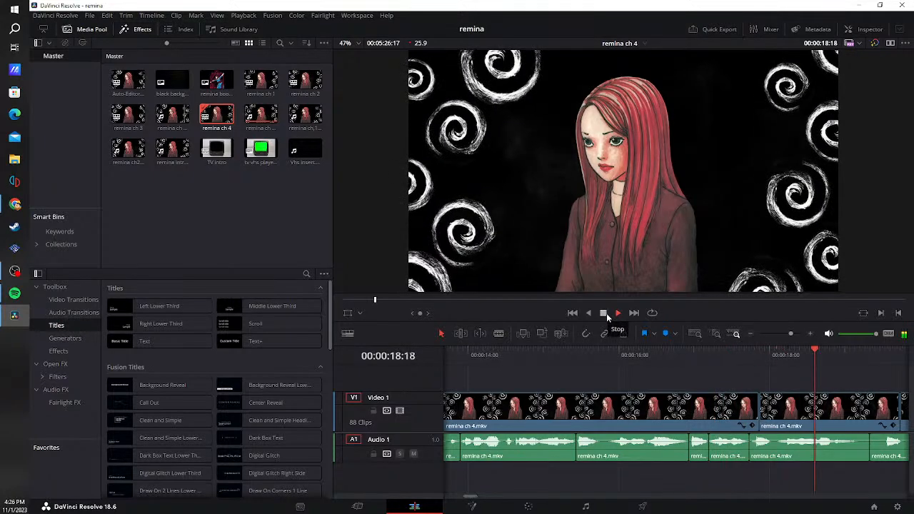
{"action": "left_click", "coordinate": [606, 312]}
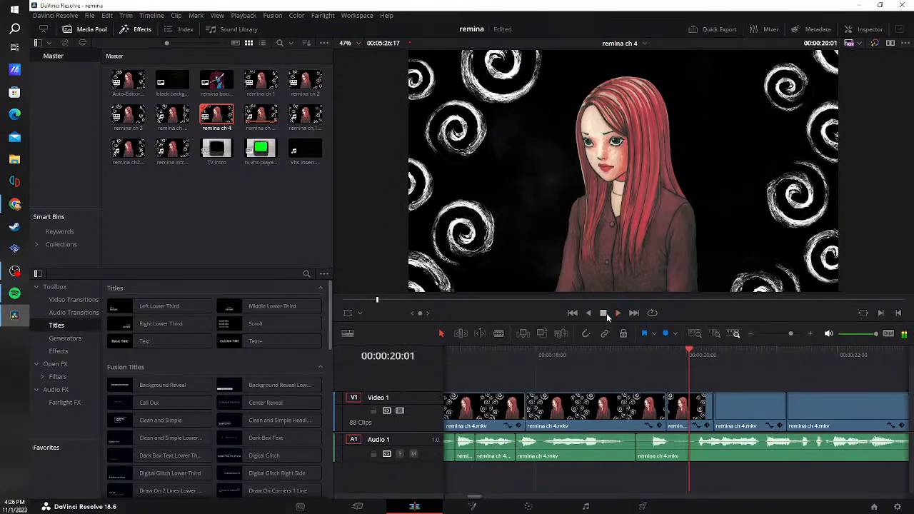
{"action": "left_click", "coordinate": [624, 448]}
{"action": "left_click", "coordinate": [652, 452]}
{"action": "key", "text": "a"}
{"action": "left_click", "coordinate": [633, 451]}
{"action": "key", "text": "BackSpace"}
{"action": "left_click", "coordinate": [645, 450]}
{"action": "key", "text": "BackSpace"}
{"action": "left_click", "coordinate": [640, 449]}
{"action": "key", "text": "BackSpace"}
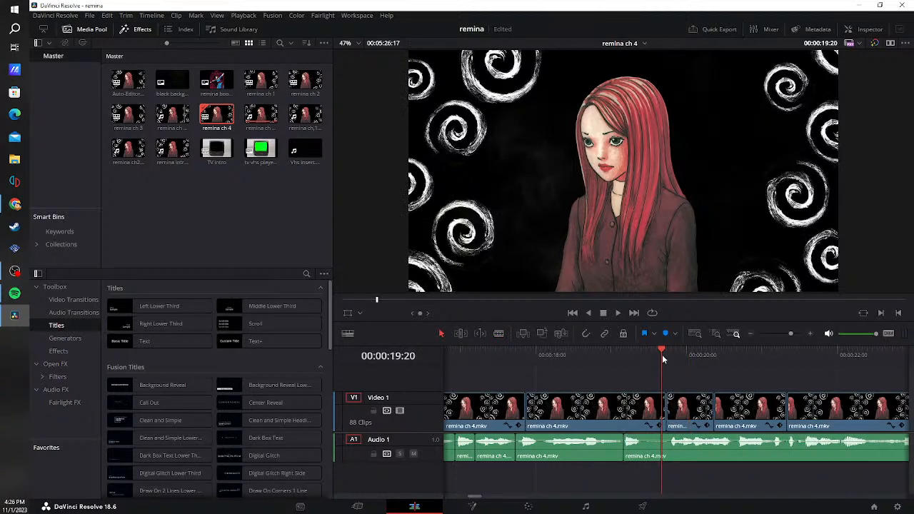
- Split Audio 1 near 19:12 and 19:21, delete the silent piece between the cuts, and close the gap
{"action": "left_click_drag", "start_coordinate": [659, 350], "coordinate": [587, 365]}
{"action": "key", "text": "b"}
{"action": "left_click", "coordinate": [642, 452]}
{"action": "left_click", "coordinate": [666, 452]}
{"action": "key", "text": "a"}
{"action": "left_click", "coordinate": [650, 453]}
{"action": "key", "text": "BackSpace"}
{"action": "left_click", "coordinate": [650, 450]}
{"action": "key", "text": "BackSpace"}
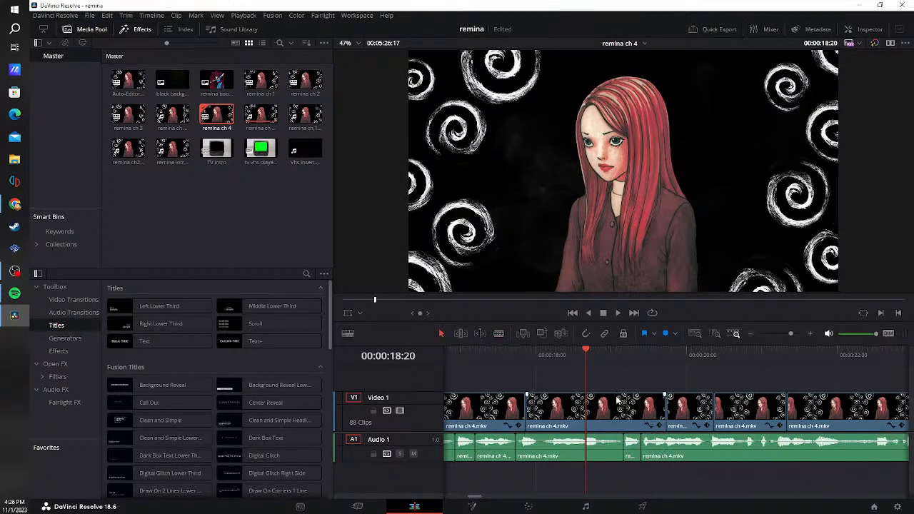
- Split Audio 1 around the clip boundary near 24:04, delete the silent pieces on both sides, and save the project
{"action": "left_click", "coordinate": [618, 313]}
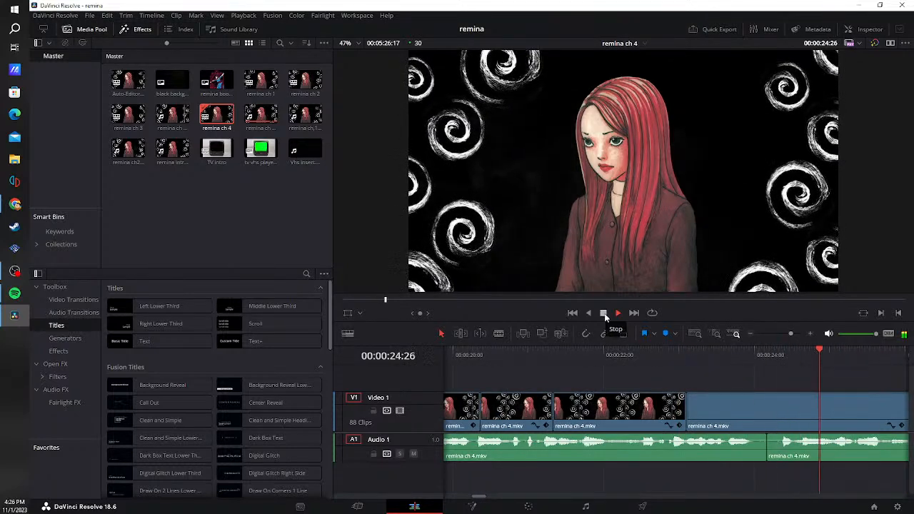
{"action": "left_click", "coordinate": [603, 313]}
{"action": "key", "text": "b"}
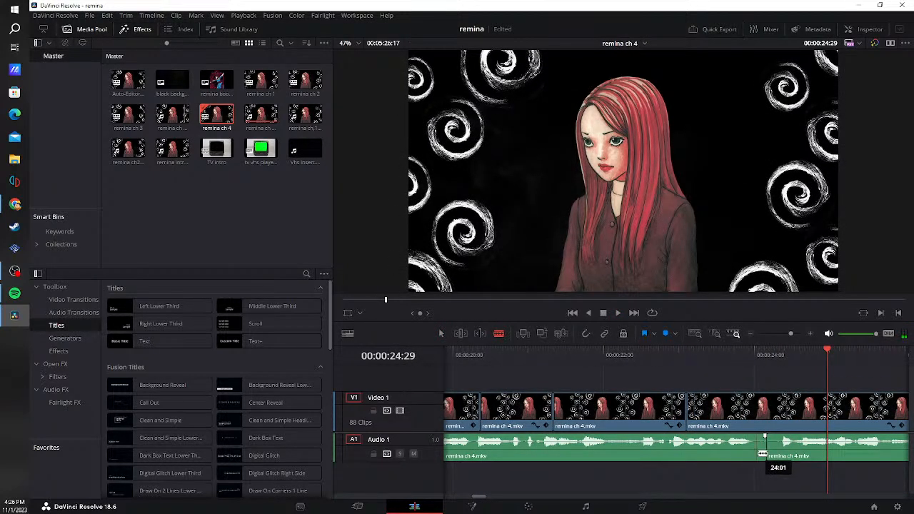
{"action": "left_click", "coordinate": [755, 446]}
{"action": "left_click", "coordinate": [782, 446]}
{"action": "key", "text": "a"}
{"action": "left_click", "coordinate": [766, 455]}
{"action": "key", "text": "BackSpace"}
{"action": "left_click", "coordinate": [775, 456]}
{"action": "key", "text": "BackSpace"}
{"action": "left_click", "coordinate": [769, 455]}
{"action": "key", "text": "BackSpace"}
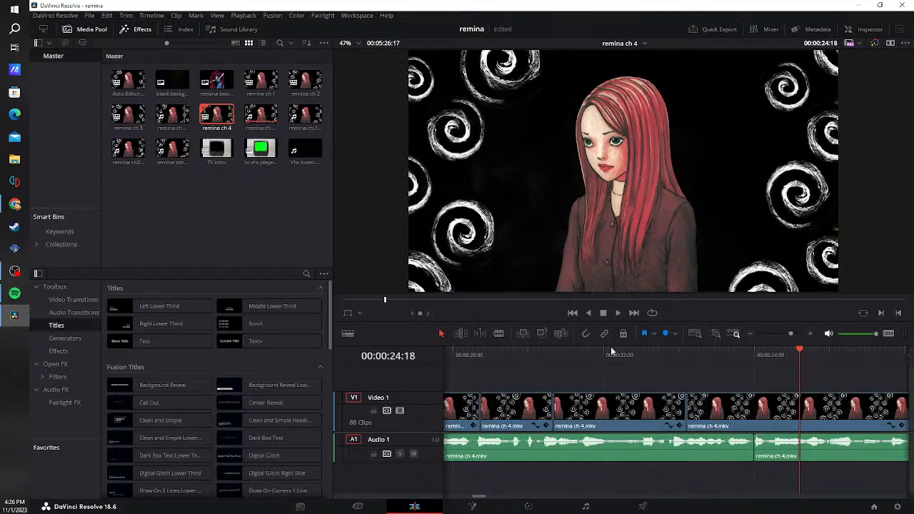
{"action": "key", "text": "ctrl+s"}
- Play on from 23:07, split Audio 1 around the clip boundary near 28:03, and delete the silent pieces on both sides
{"action": "left_click", "coordinate": [697, 358]}
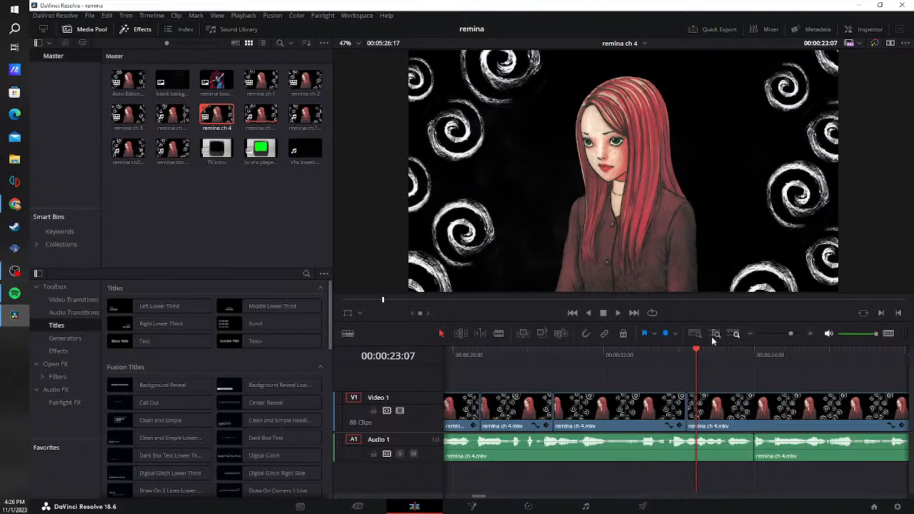
{"action": "left_click", "coordinate": [618, 314]}
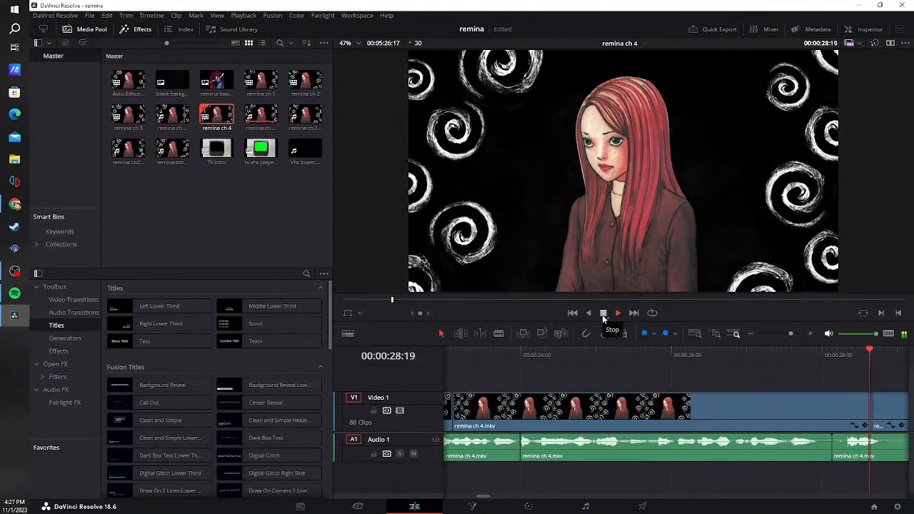
{"action": "left_click", "coordinate": [602, 314]}
{"action": "key", "text": "b"}
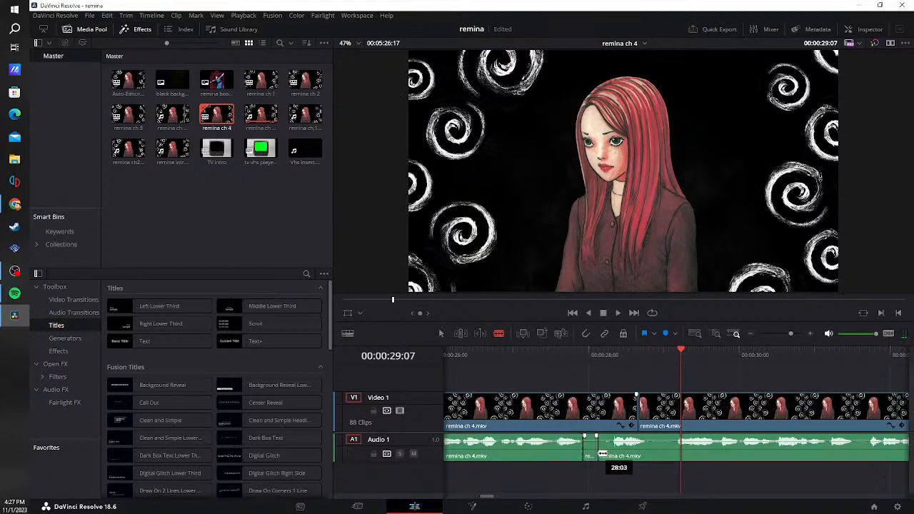
{"action": "left_click", "coordinate": [614, 450]}
{"action": "key", "text": "a"}
{"action": "left_click", "coordinate": [593, 455]}
{"action": "key", "text": "BackSpace"}
{"action": "left_click", "coordinate": [592, 454]}
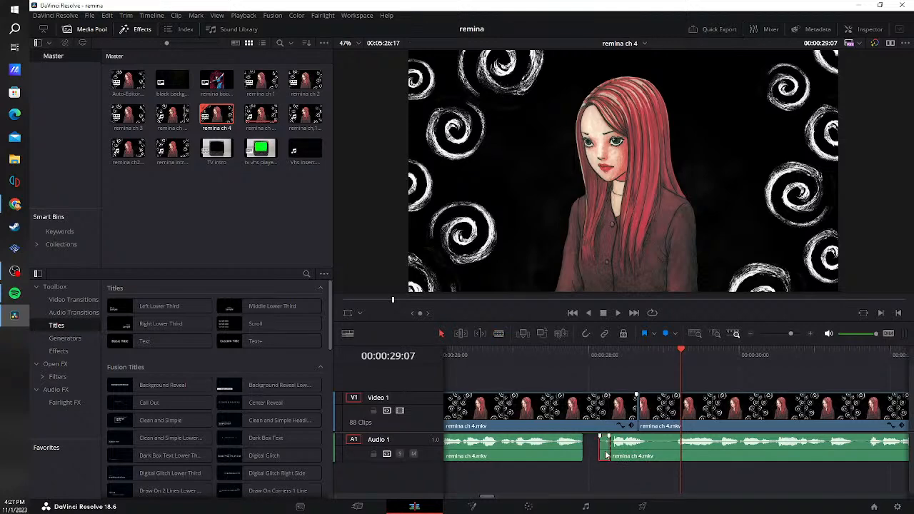
{"action": "key", "text": "BackSpace"}
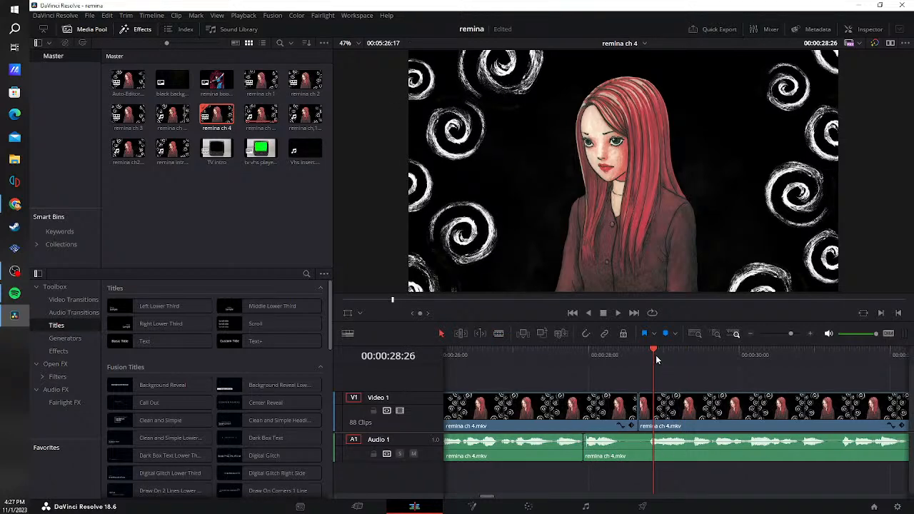
- Split Audio 1 near 28:12 and 28:23 and delete the silent piece between the two cuts
{"action": "left_click", "coordinate": [687, 355]}
{"action": "key", "text": "b"}
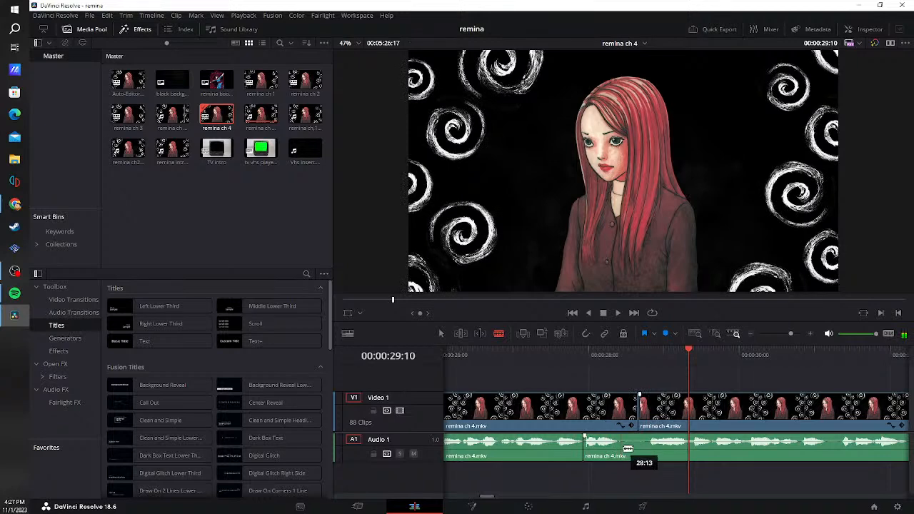
{"action": "left_click_drag", "start_coordinate": [654, 452], "coordinate": [647, 451]}
{"action": "left_click", "coordinate": [637, 454]}
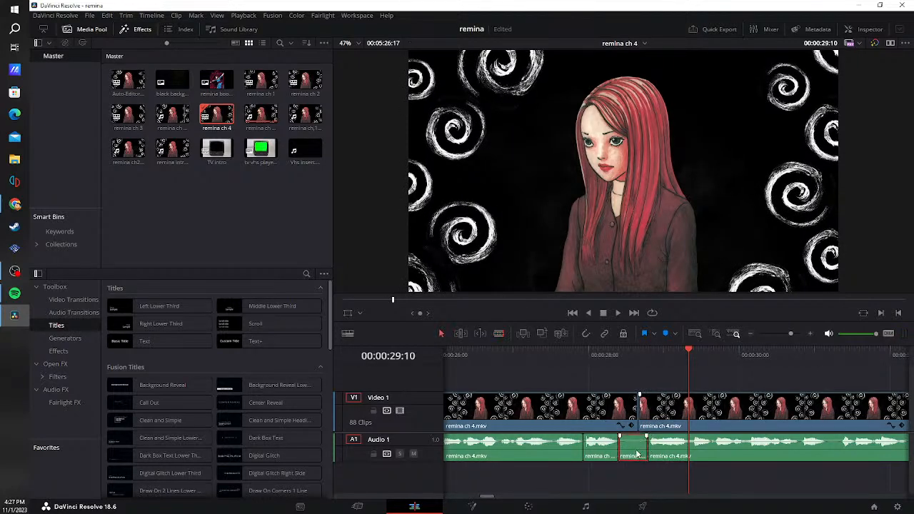
{"action": "key", "text": "Delete"}
- Split Audio 1 on both sides of the short pause near 30:22, delete the silent piece, and close the gap
{"action": "left_click", "coordinate": [547, 364]}
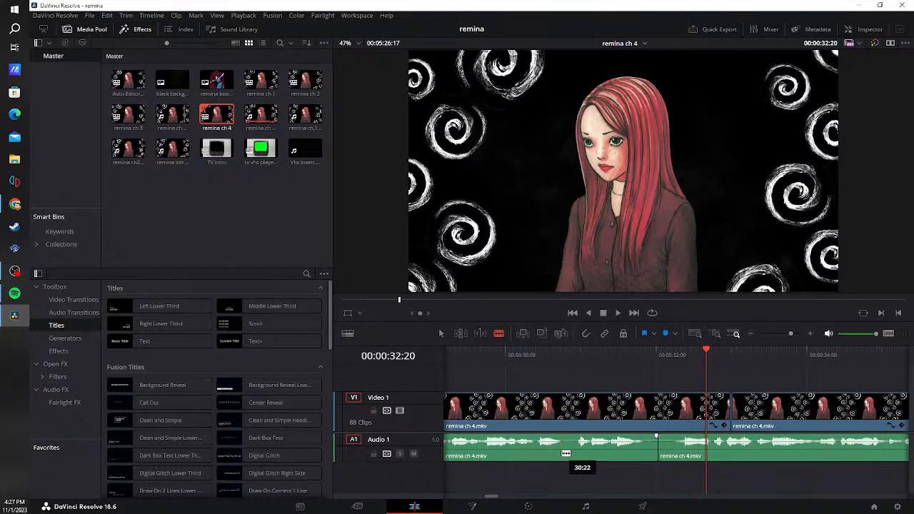
{"action": "left_click_drag", "start_coordinate": [566, 454], "coordinate": [575, 450]}
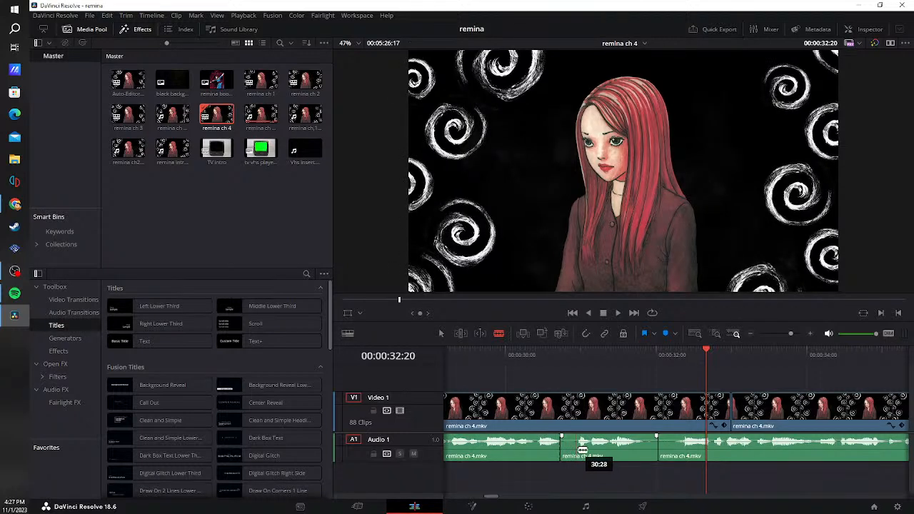
{"action": "left_click", "coordinate": [574, 447]}
{"action": "key", "text": "a"}
{"action": "key", "text": "BackSpace"}
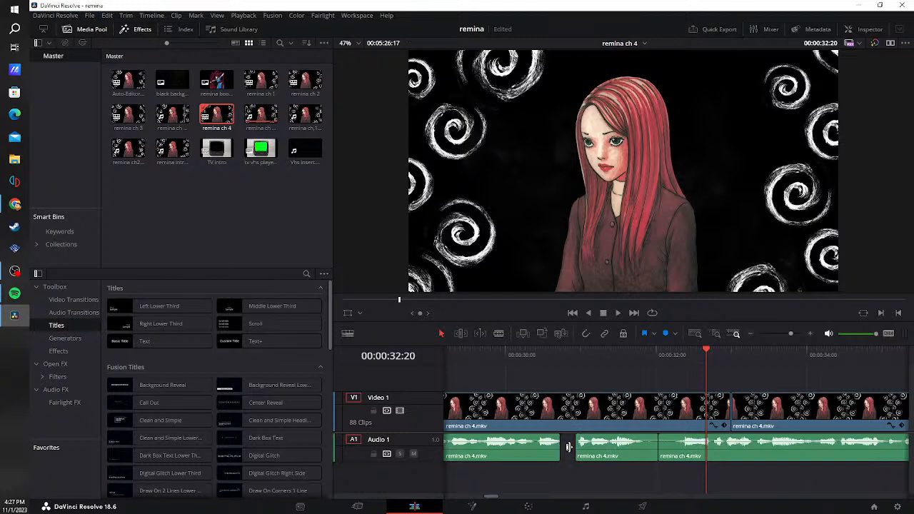
{"action": "left_click", "coordinate": [567, 447]}
{"action": "key", "text": "BackSpace"}
- Split Audio 1 around the clip boundary near 31:24, delete the silent pieces on both sides, and close the gap
{"action": "key", "text": "b"}
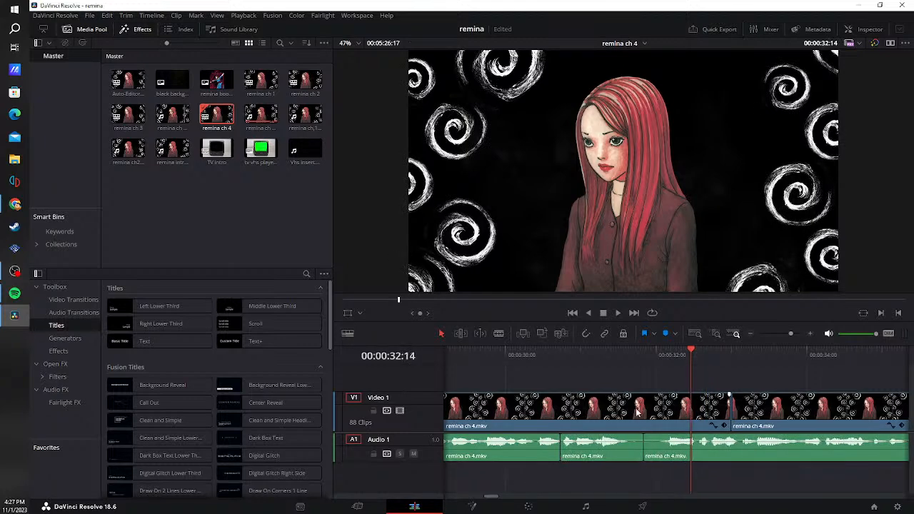
{"action": "left_click", "coordinate": [628, 447]}
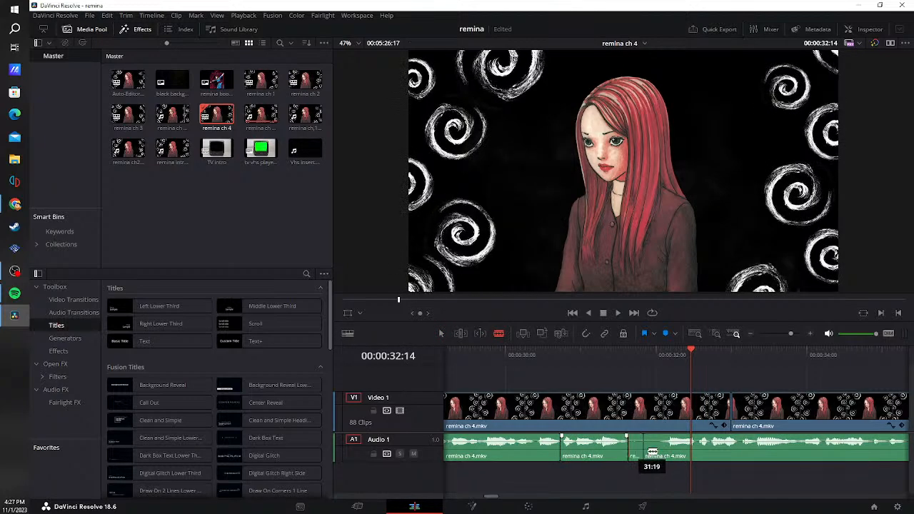
{"action": "left_click", "coordinate": [659, 447]}
{"action": "key", "text": "a"}
{"action": "key", "text": "BackSpace"}
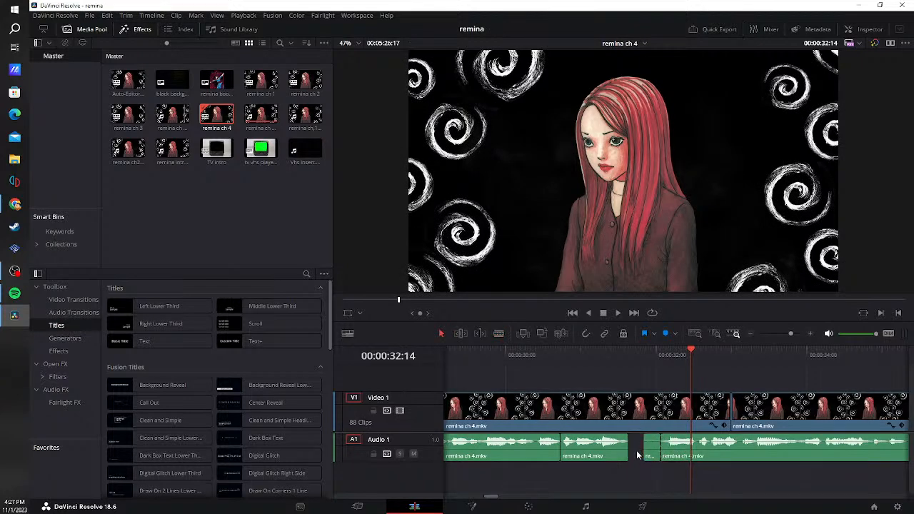
{"action": "left_click", "coordinate": [652, 450]}
{"action": "key", "text": "BackSpace"}
{"action": "left_click", "coordinate": [642, 453]}
{"action": "key", "text": "BackSpace"}
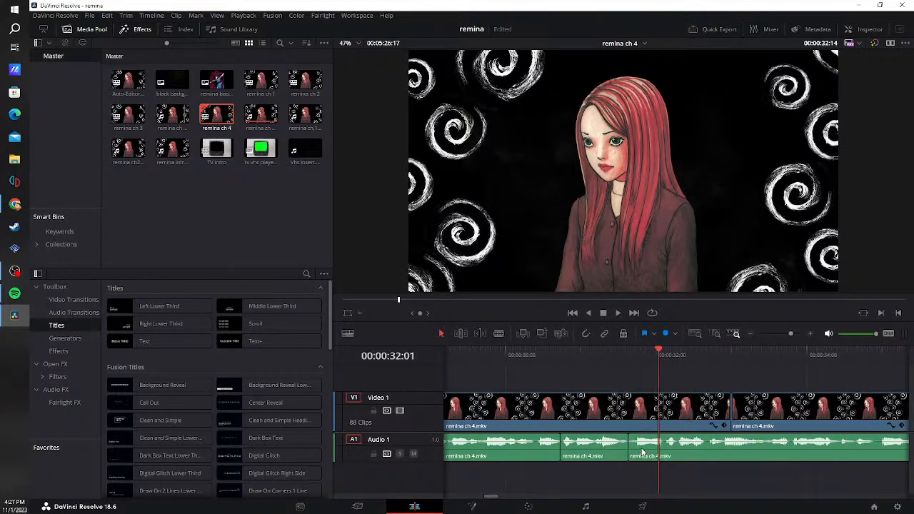
- Play on to about 36:29, split Audio 1 around the clip boundary near 36:09, and delete the silent pieces on both sides
{"action": "left_click", "coordinate": [609, 361]}
{"action": "left_click", "coordinate": [617, 313]}
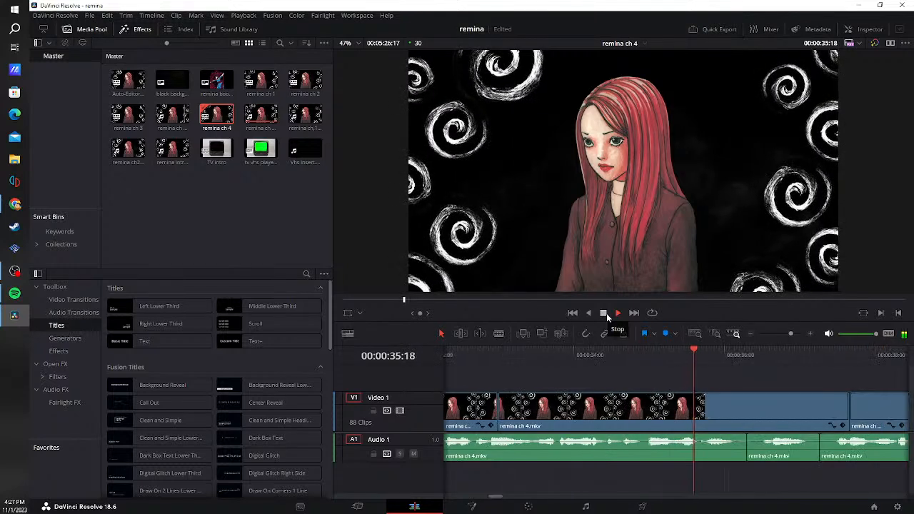
{"action": "left_click", "coordinate": [607, 313]}
{"action": "key", "text": "b"}
{"action": "left_click", "coordinate": [743, 449]}
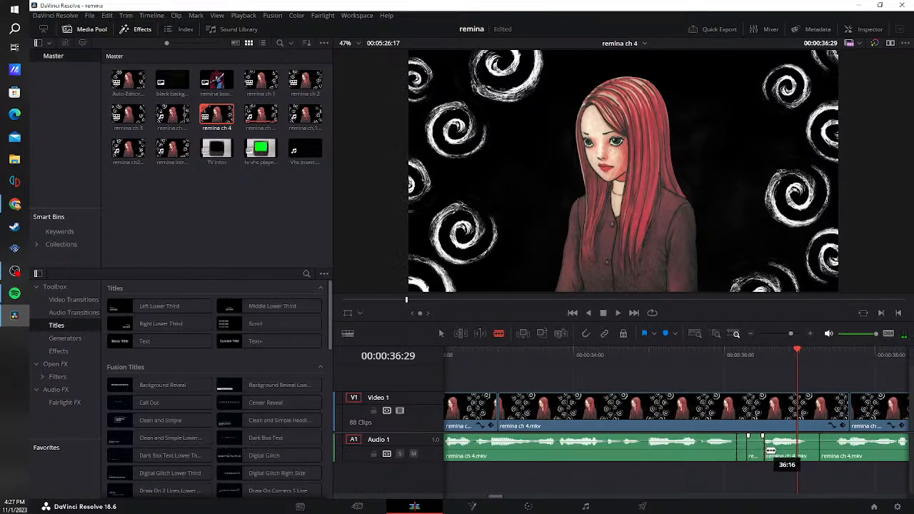
{"action": "key", "text": "a"}
{"action": "left_click", "coordinate": [743, 449]}
{"action": "key", "text": "Delete"}
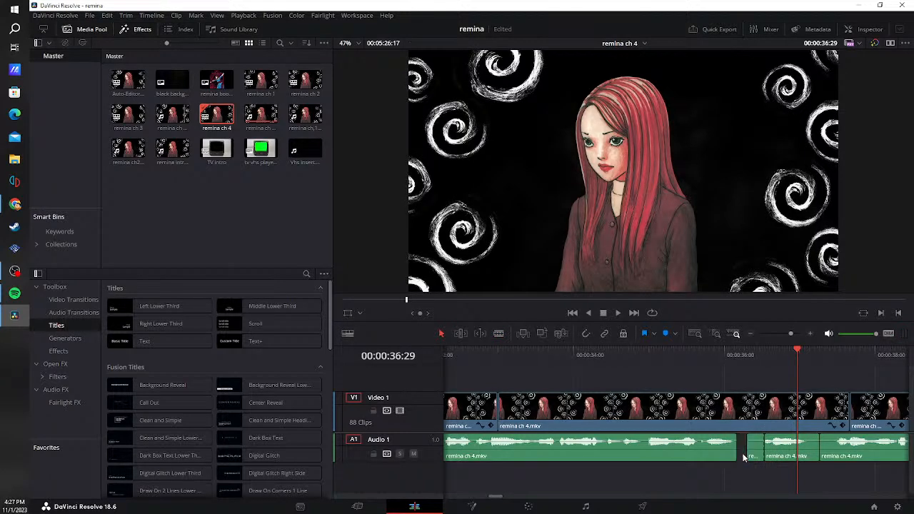
{"action": "left_click", "coordinate": [755, 454]}
{"action": "key", "text": "Delete"}
- Split Audio 1 around the clip boundary near 36:26, delete the silent pieces on both sides, and close the gap
{"action": "key", "text": "b"}
{"action": "left_click", "coordinate": [779, 448]}
{"action": "left_click", "coordinate": [807, 448]}
{"action": "key", "text": "a"}
{"action": "left_click", "coordinate": [787, 456]}
{"action": "left_click_drag", "start_coordinate": [779, 448], "coordinate": [796, 449]}
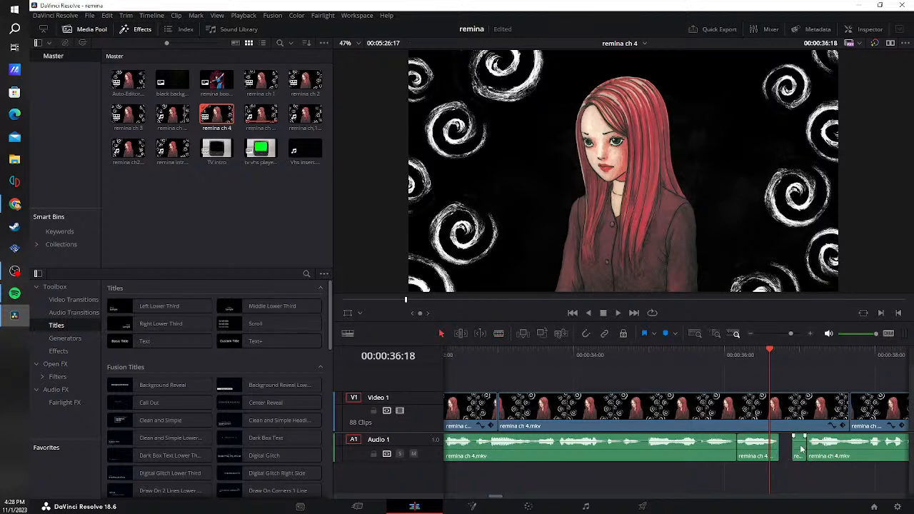
{"action": "left_click", "coordinate": [801, 449]}
{"action": "key", "text": "Delete"}
{"action": "left_click", "coordinate": [791, 449]}
{"action": "key", "text": "Delete"}
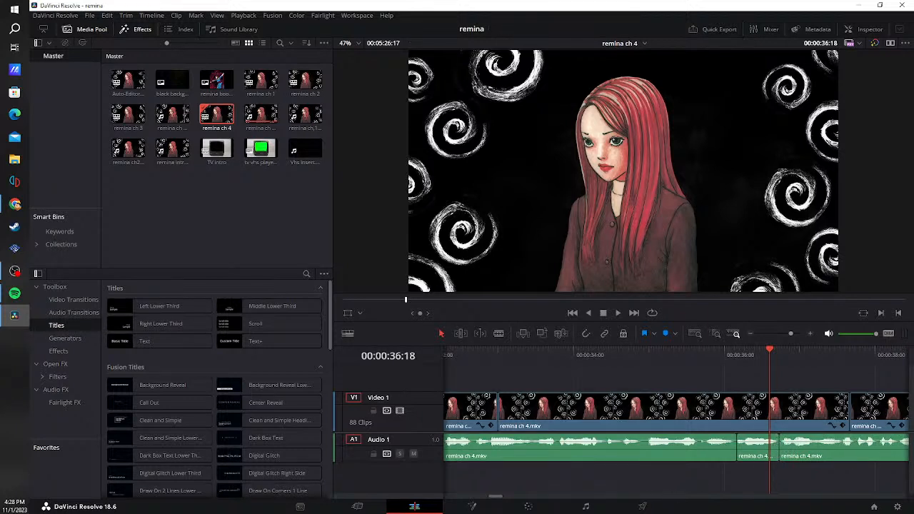
- Play on from 35:08, split Audio 1 around the clip boundary near 38:27, and delete the silent pieces on both sides
{"action": "left_click", "coordinate": [668, 348]}
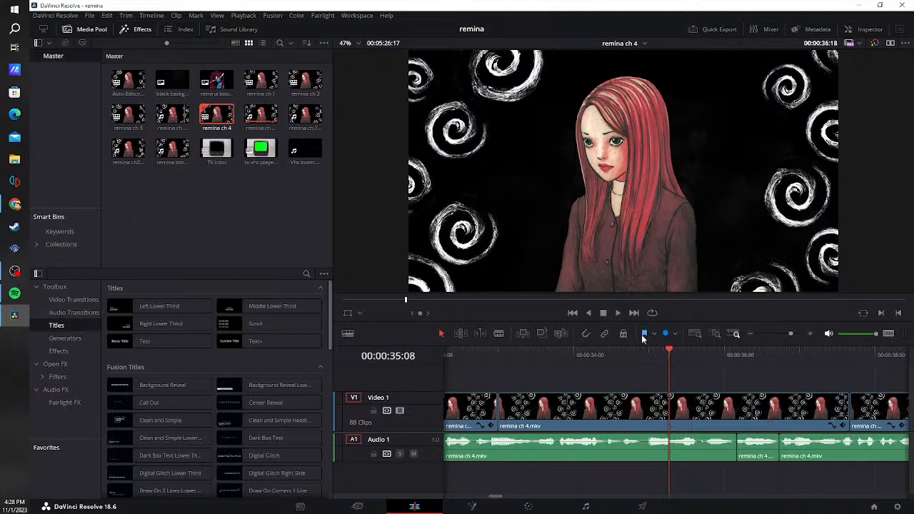
{"action": "left_click", "coordinate": [602, 316]}
{"action": "key", "text": "b"}
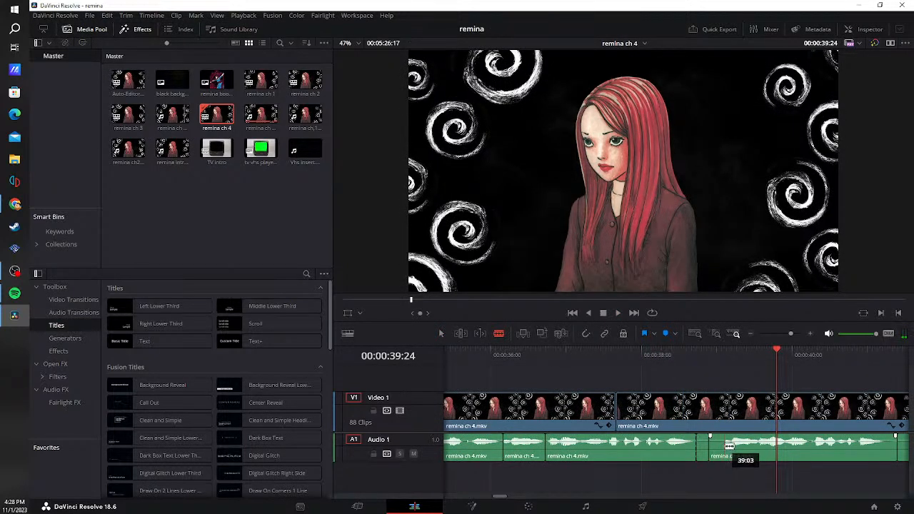
{"action": "left_click", "coordinate": [724, 446]}
{"action": "key", "text": "a"}
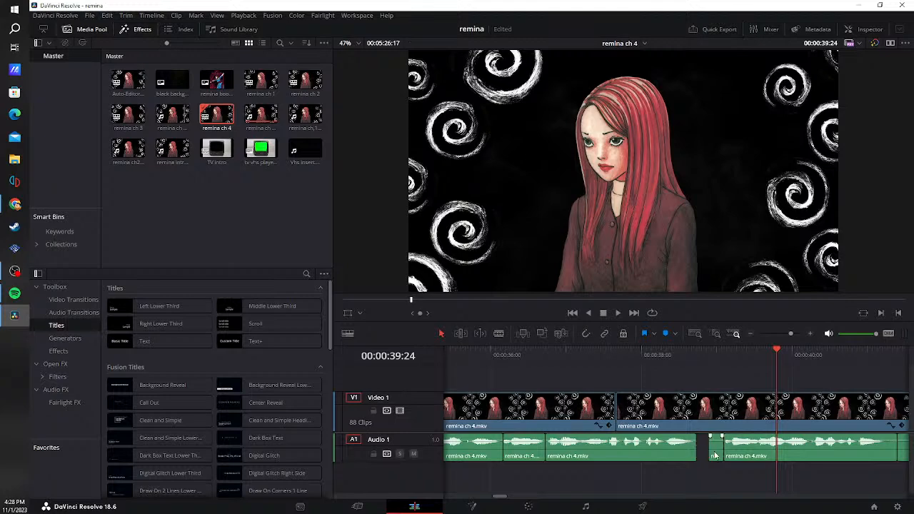
{"action": "left_click", "coordinate": [711, 450]}
{"action": "key", "text": "Delete"}
- Play on from 38:07, split Audio 1 around the clip boundary near 41:01, and delete the silence on both sides, closing the gap
{"action": "left_click", "coordinate": [659, 352]}
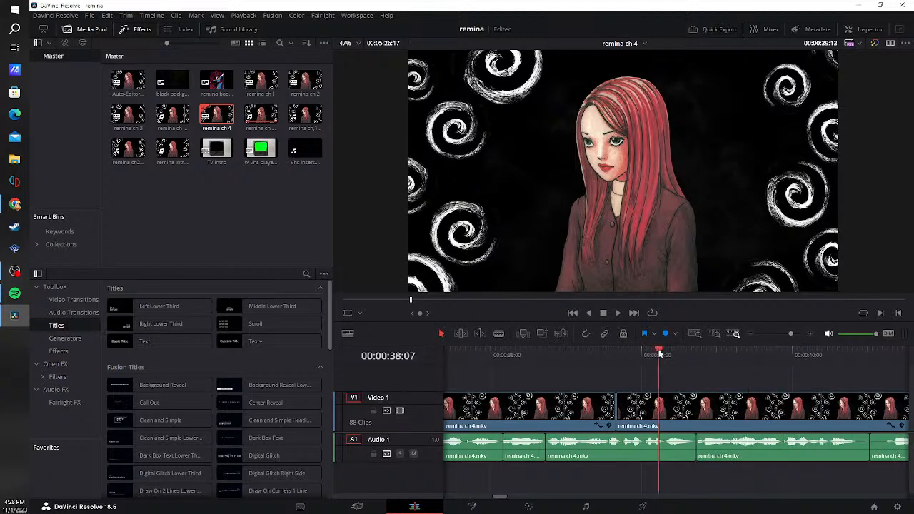
{"action": "left_click", "coordinate": [618, 313]}
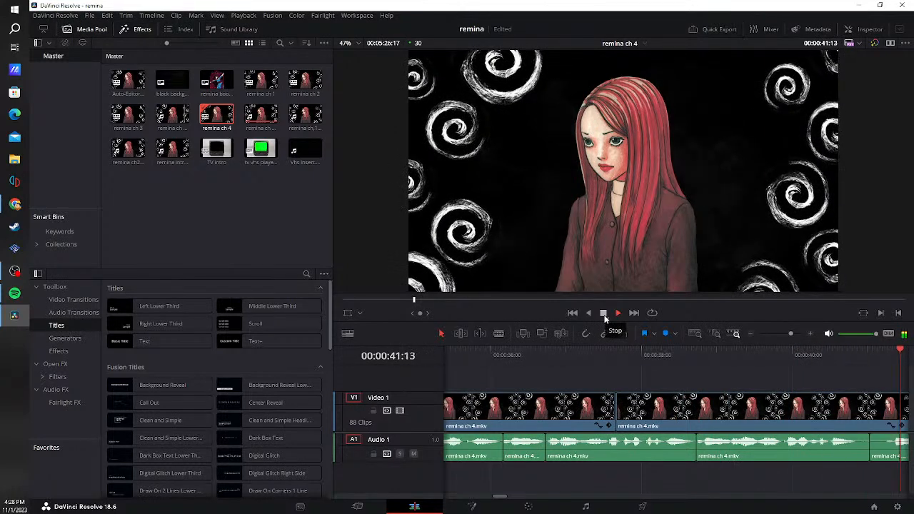
{"action": "left_click", "coordinate": [604, 312]}
{"action": "key", "text": "b"}
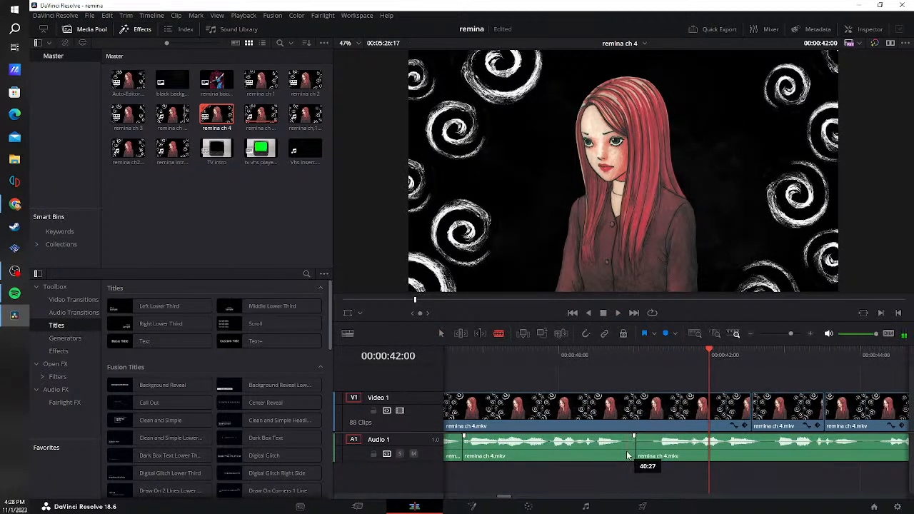
{"action": "left_click", "coordinate": [628, 456]}
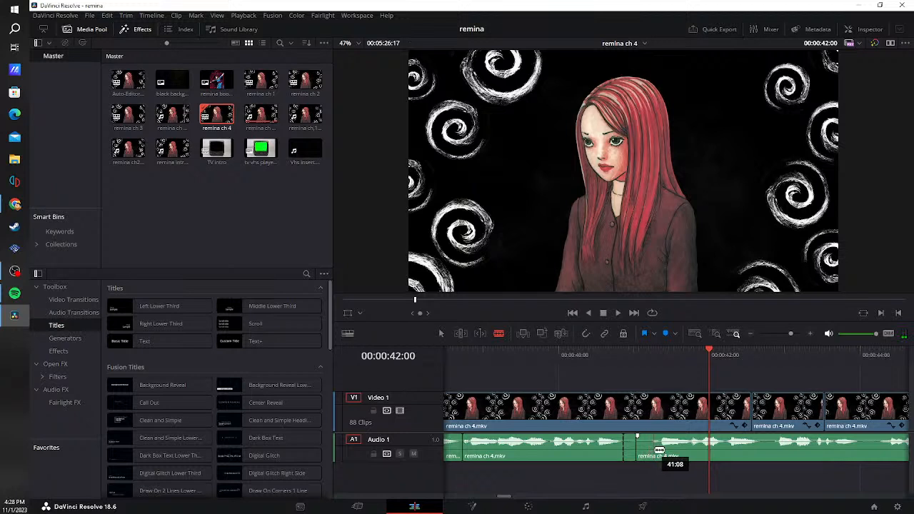
{"action": "left_click", "coordinate": [650, 452]}
{"action": "key", "text": "a"}
{"action": "key", "text": "BackSpace"}
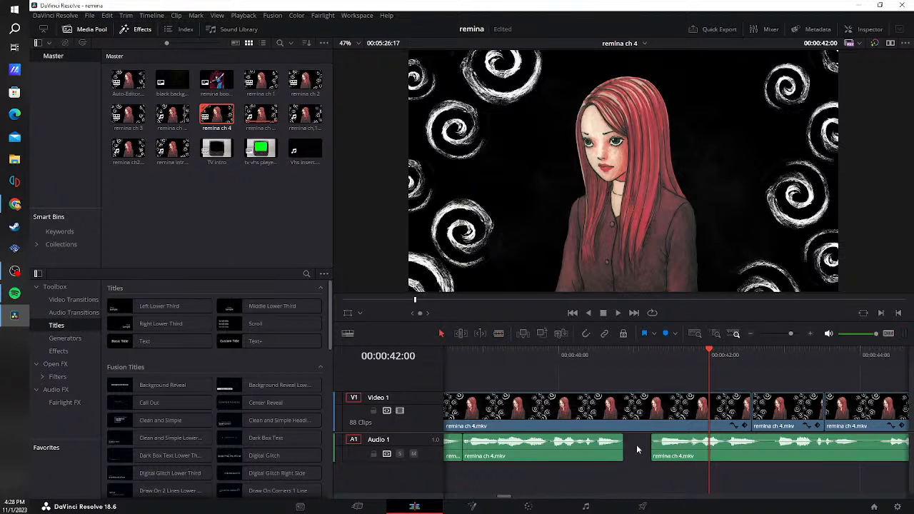
{"action": "left_click", "coordinate": [637, 444]}
{"action": "key", "text": "BackSpace"}
{"action": "left_click", "coordinate": [599, 364]}
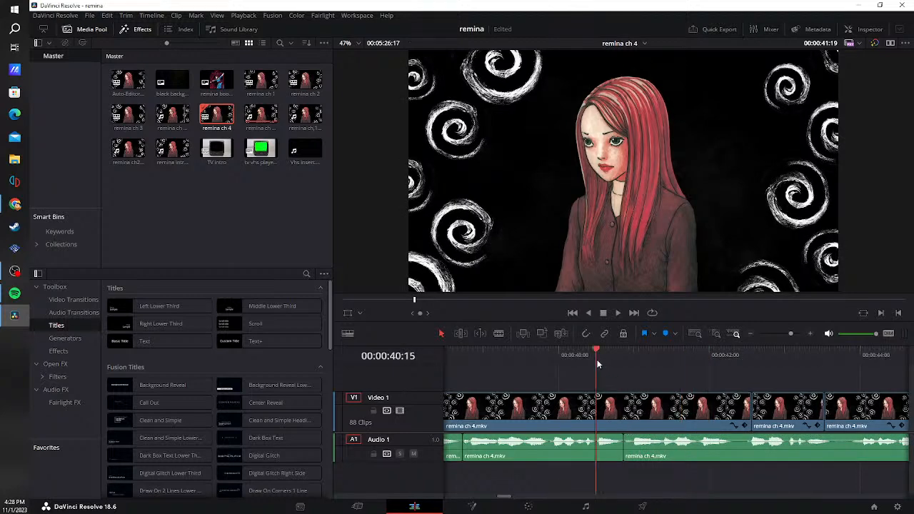
- Play on from 40:15, trim the silence around the Audio 1 clip boundary near 42:10, and close the gap
{"action": "left_click", "coordinate": [618, 313]}
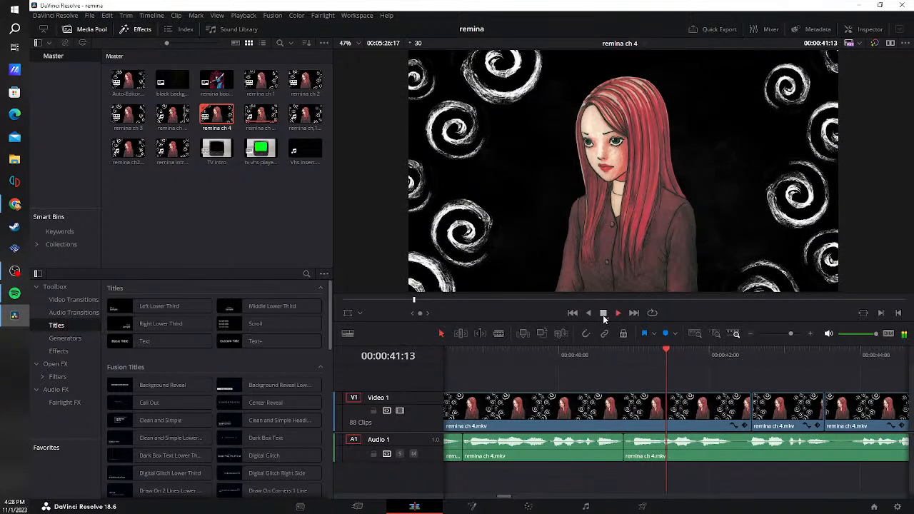
{"action": "left_click", "coordinate": [603, 312]}
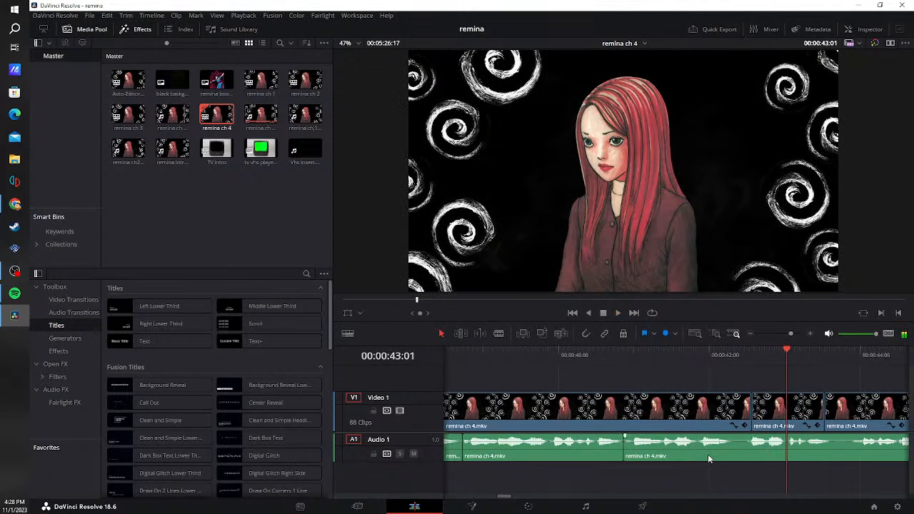
{"action": "mouse_move", "coordinate": [731, 449]}
{"action": "left_mouse_down"}
{"action": "mouse_move", "coordinate": [757, 448]}
{"action": "mouse_move", "coordinate": [743, 448]}
{"action": "left_mouse_up"}
{"action": "key", "text": "BackSpace"}
{"action": "left_click", "coordinate": [740, 453]}
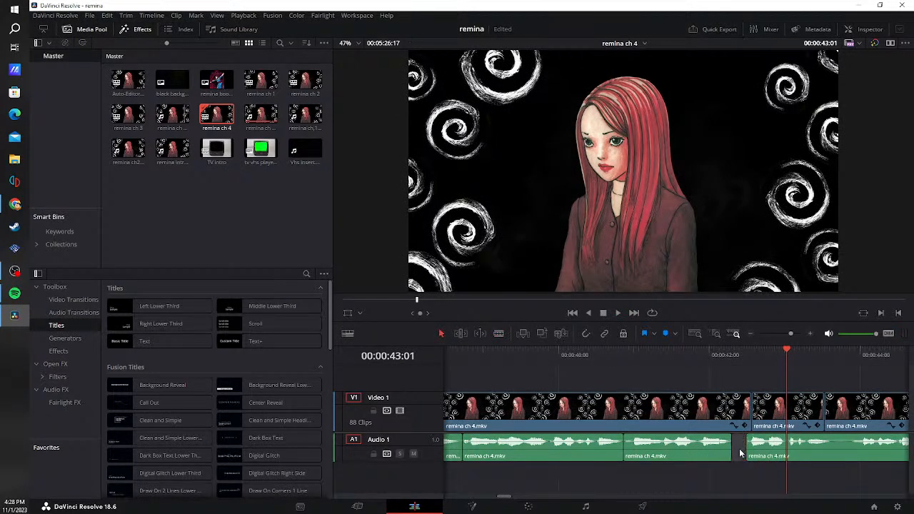
{"action": "key", "text": "BackSpace"}
- Split Audio 1 on both sides of the short pause near 43:15 and delete the silent piece, closing the gap
{"action": "key", "text": "b"}
{"action": "left_click", "coordinate": [818, 451]}
{"action": "left_click", "coordinate": [834, 451]}
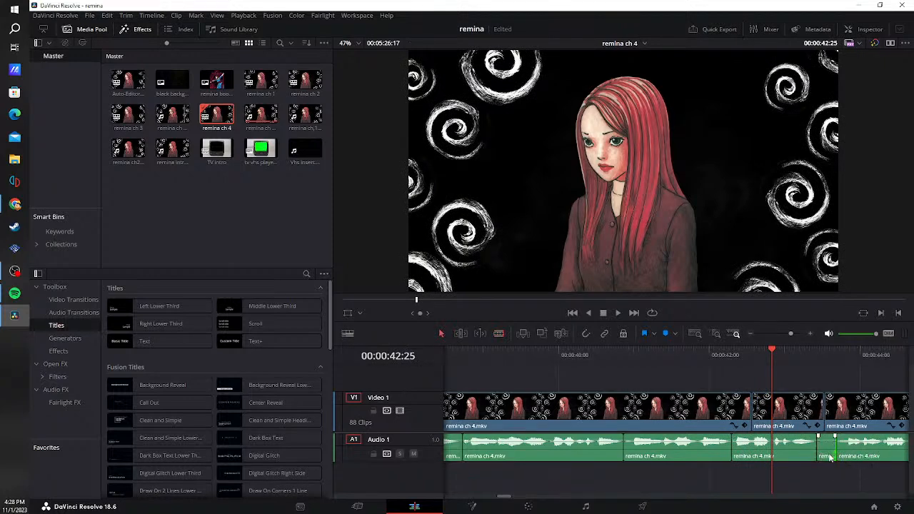
{"action": "left_click", "coordinate": [826, 453]}
{"action": "key", "text": "BackSpace"}
- Replay from about 41:13, trim the silence on both sides of the Audio 1 clip boundary near 45:00, and close the gap
{"action": "left_click", "coordinate": [668, 350]}
{"action": "left_click", "coordinate": [618, 313]}
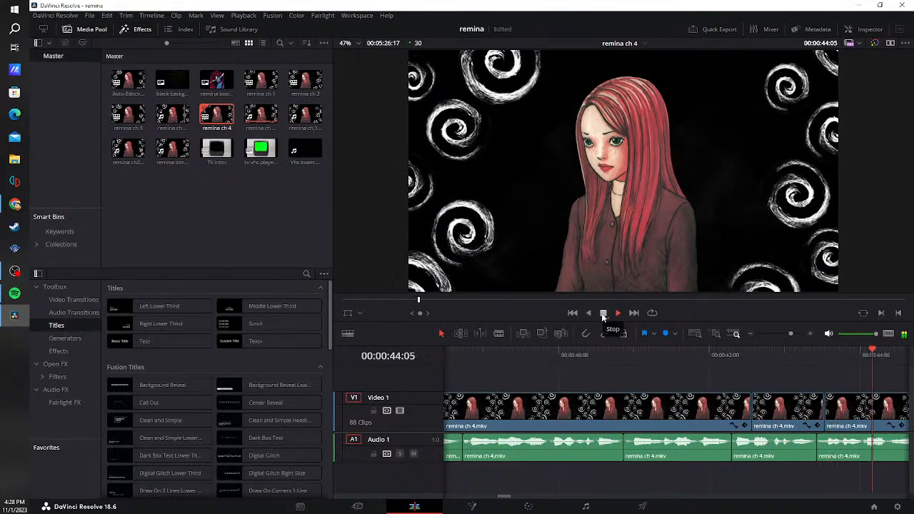
{"action": "left_click", "coordinate": [604, 313]}
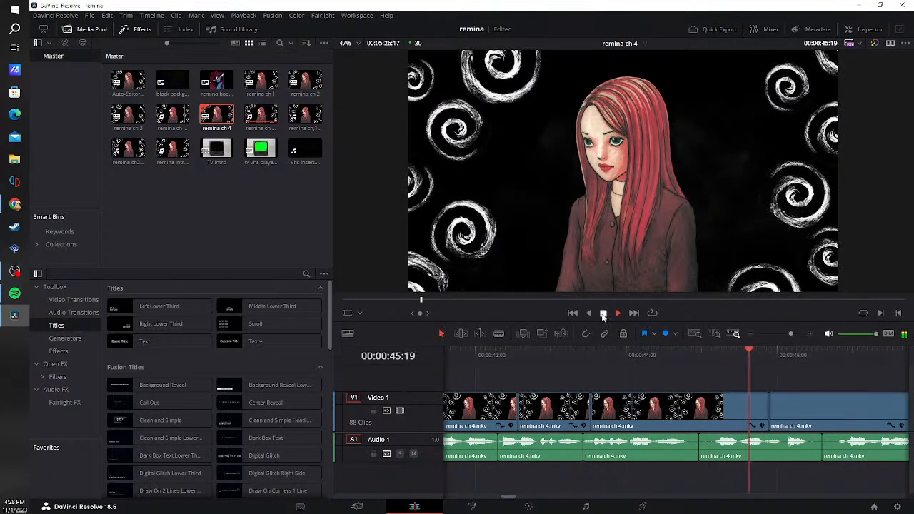
{"action": "left_click_drag", "start_coordinate": [708, 455], "coordinate": [712, 456]}
{"action": "left_click", "coordinate": [694, 455]}
{"action": "key", "text": "Delete"}
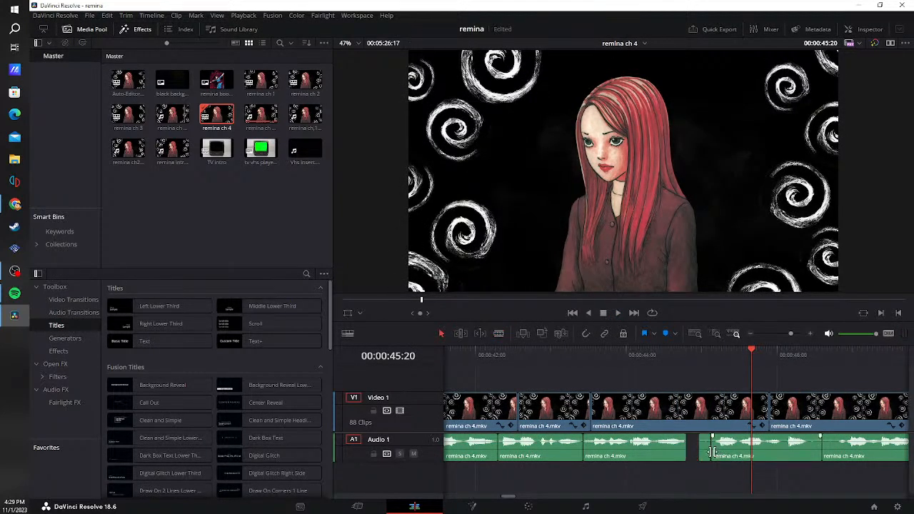
{"action": "left_click", "coordinate": [703, 452]}
{"action": "key", "text": "Delete"}
- Split Audio 1 around the clip boundary near 46:07, delete the silent pieces on both sides, and close the gap
{"action": "key", "text": "b"}
{"action": "left_click", "coordinate": [783, 450]}
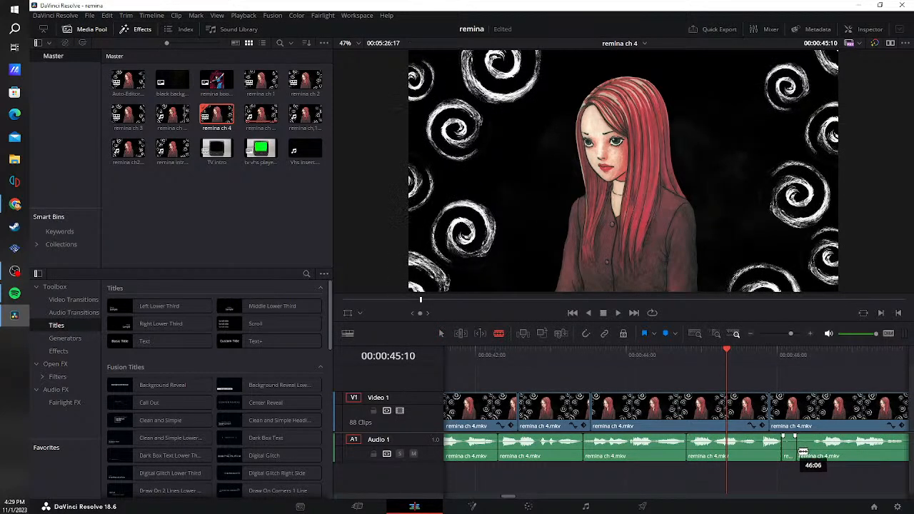
{"action": "left_click", "coordinate": [813, 450]}
{"action": "key", "text": "a"}
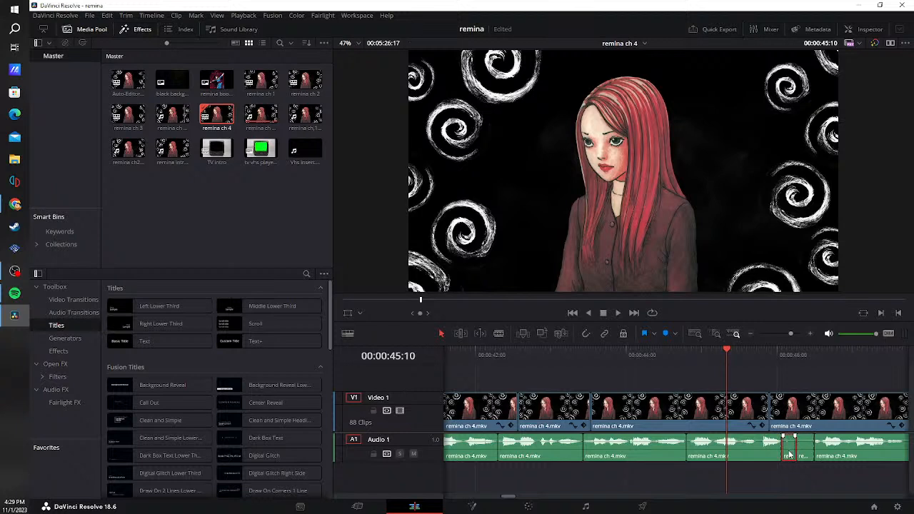
{"action": "key", "text": "BackSpace"}
{"action": "key", "text": "BackSpace"}
{"action": "left_click", "coordinate": [799, 450]}
{"action": "key", "text": "BackSpace"}
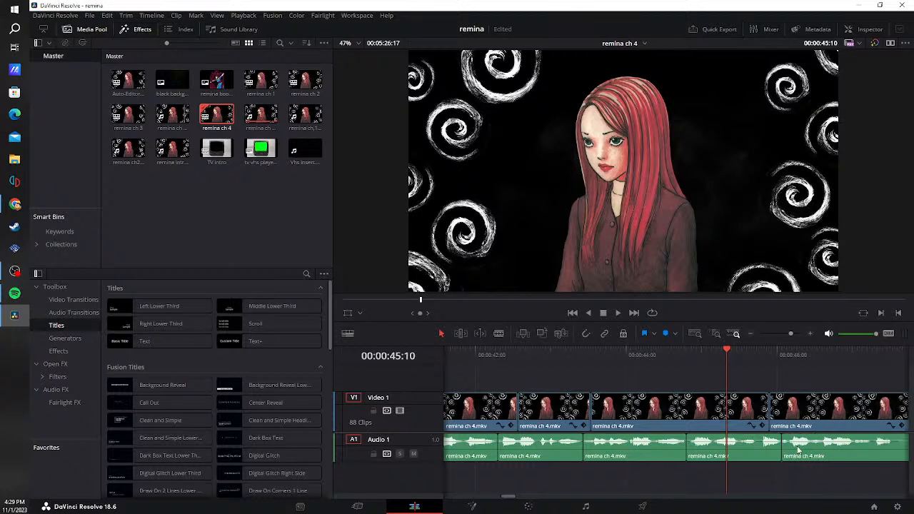
- Replay from about 44:00, split Audio 1 around the pause near 47:20, and delete the silent piece, closing the gap
{"action": "left_click", "coordinate": [630, 354]}
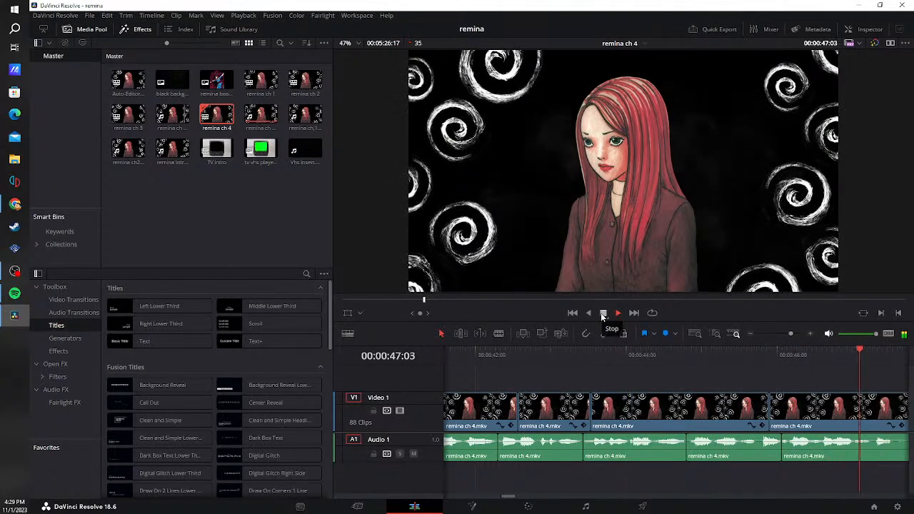
{"action": "left_click", "coordinate": [603, 315]}
{"action": "key", "text": "b"}
{"action": "left_click", "coordinate": [658, 449]}
{"action": "left_click", "coordinate": [677, 450]}
{"action": "key", "text": "a"}
{"action": "left_click", "coordinate": [672, 448]}
{"action": "key", "text": "Delete"}
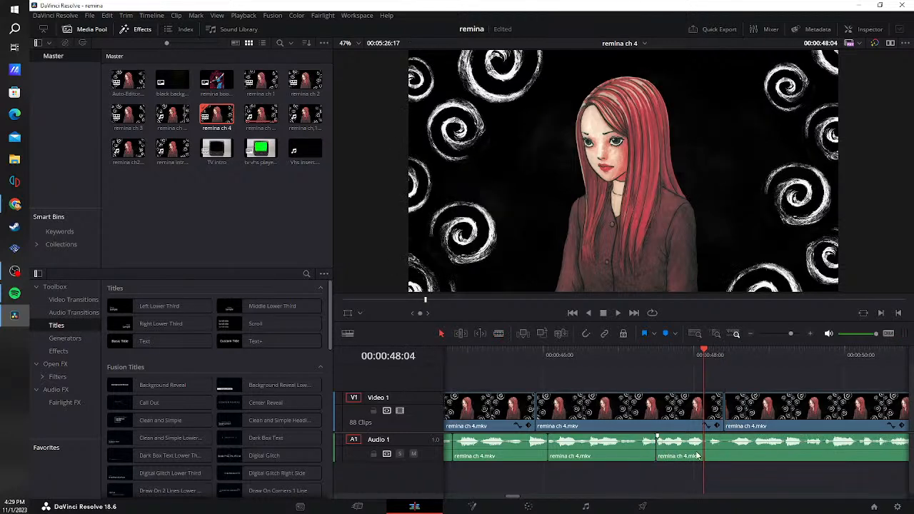
- Play on from 46:27, trim the silence around the Audio 1 clip boundary near 52:22, and close the gap
{"action": "left_click", "coordinate": [612, 360]}
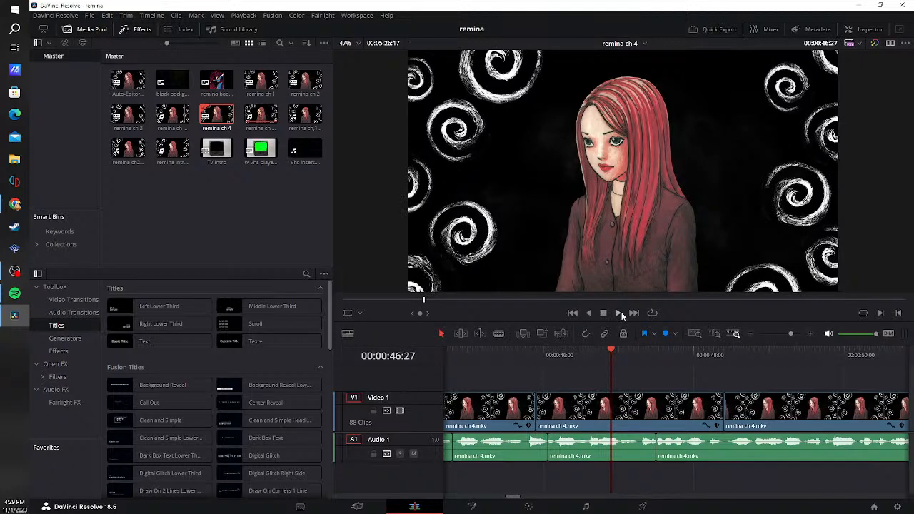
{"action": "key", "text": "space"}
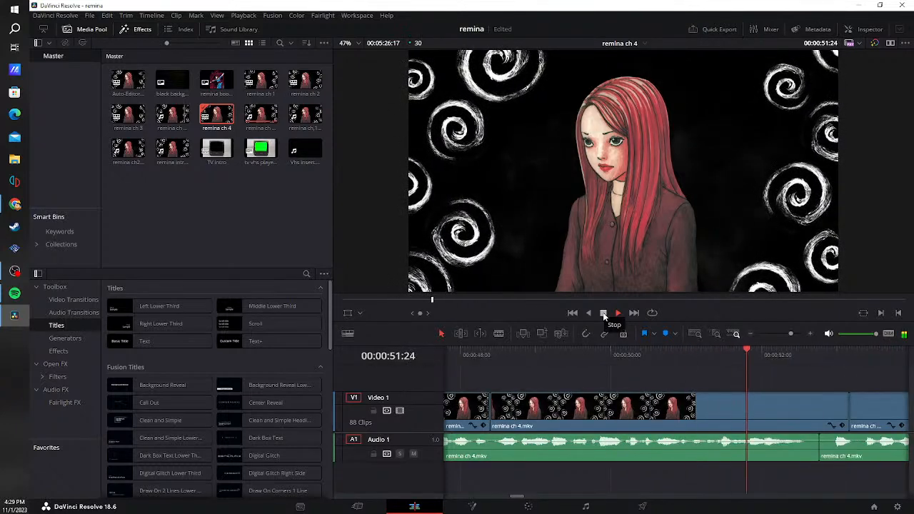
{"action": "left_click", "coordinate": [603, 312]}
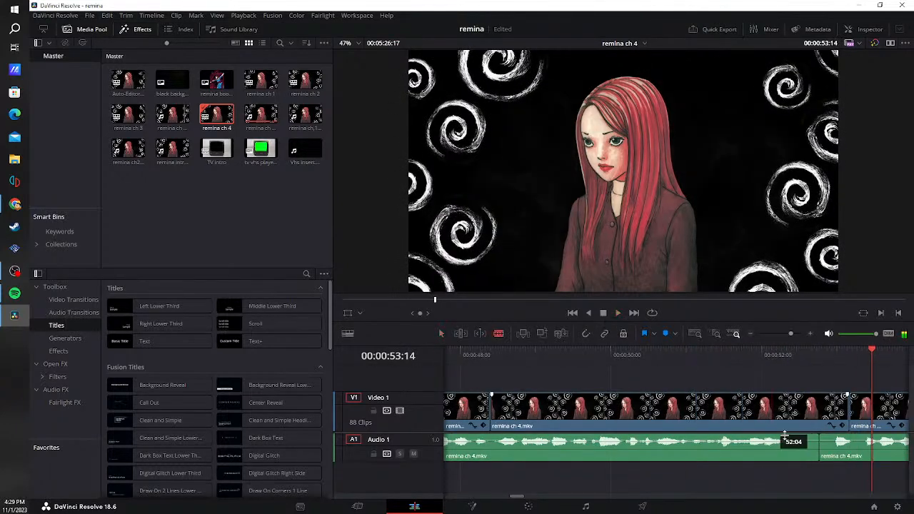
{"action": "left_click", "coordinate": [806, 447]}
{"action": "key", "text": "a"}
{"action": "key", "text": "BackSpace"}
{"action": "left_click_drag", "start_coordinate": [826, 453], "coordinate": [810, 455]}
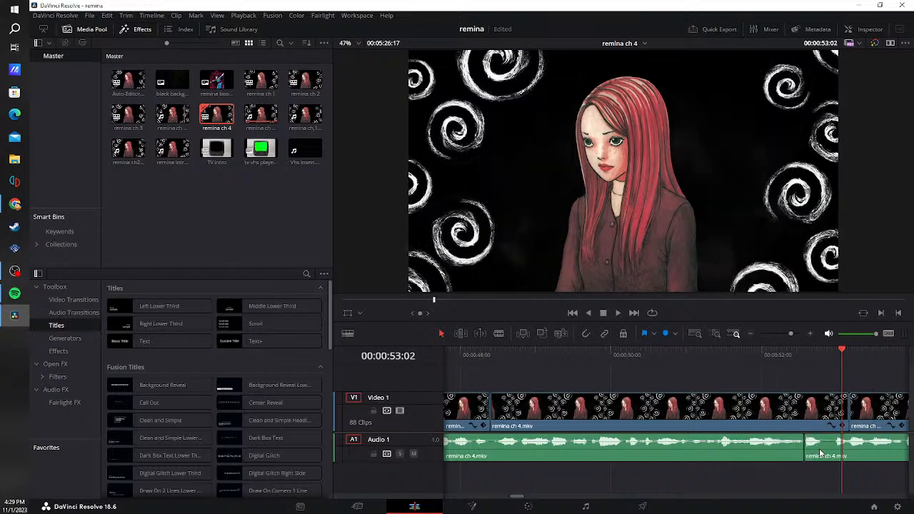
- Move the playhead back to 51:16, split Audio 1 around the short pause near 52:27, and delete it, closing the gap
{"action": "left_click_drag", "start_coordinate": [843, 363], "coordinate": [727, 357]}
{"action": "key", "text": "b"}
{"action": "left_click", "coordinate": [822, 452]}
{"action": "left_click", "coordinate": [835, 452]}
{"action": "key", "text": "a"}
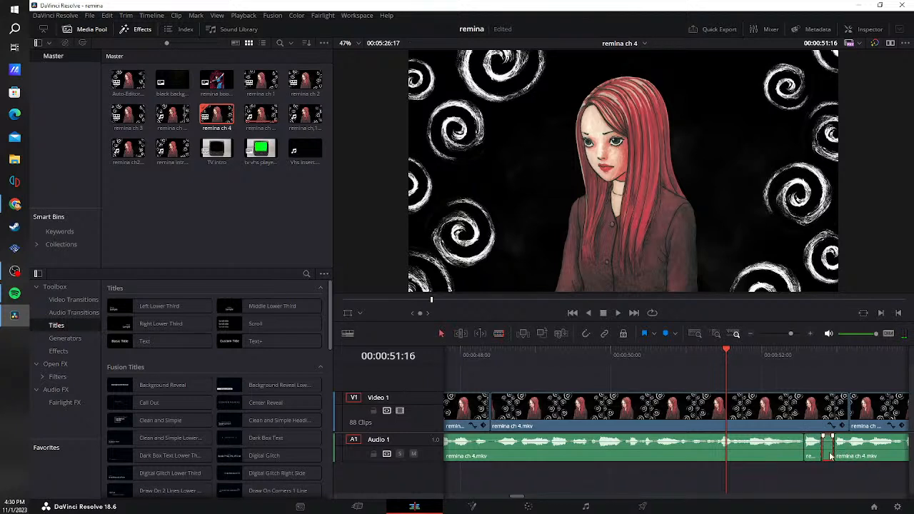
{"action": "left_click", "coordinate": [829, 451]}
{"action": "key", "text": "Delete"}
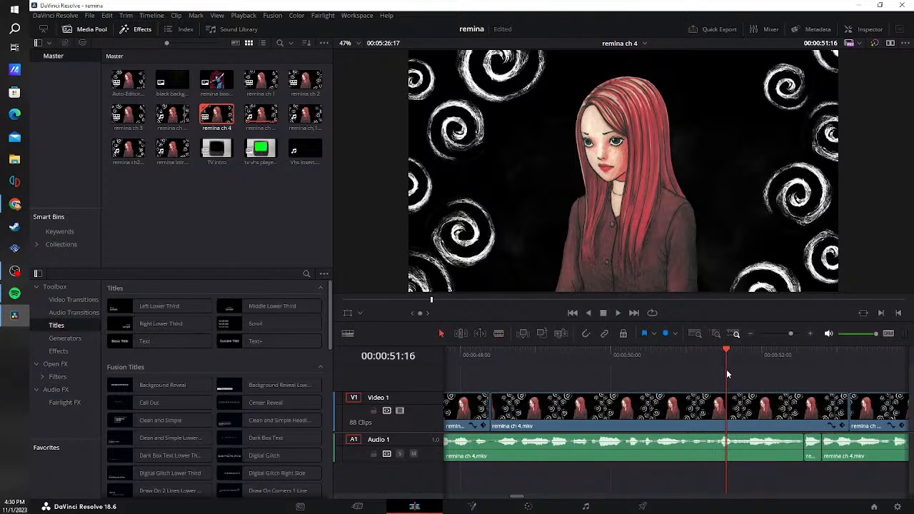
- Play on from 51:16, split Audio 1 at about 54:07 and 54:17, and delete the silence between the cuts, closing the gap
{"action": "left_click", "coordinate": [618, 313]}
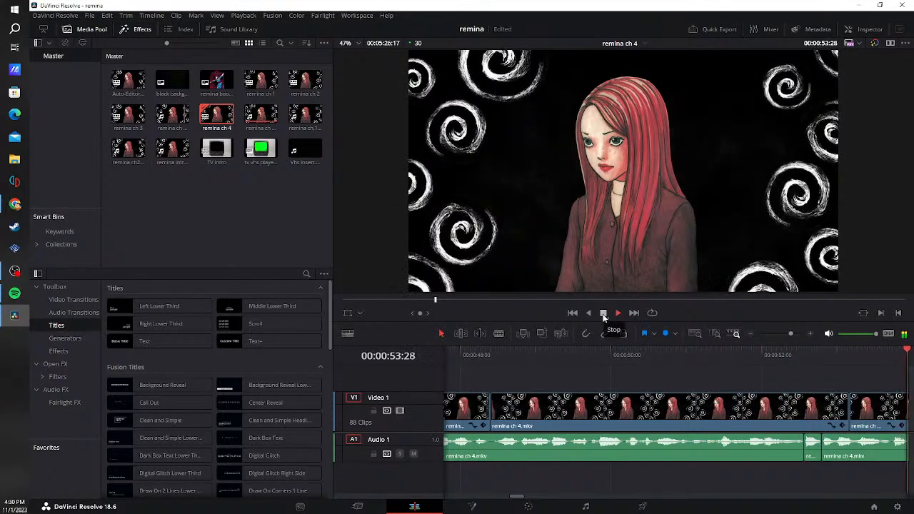
{"action": "left_click", "coordinate": [603, 314]}
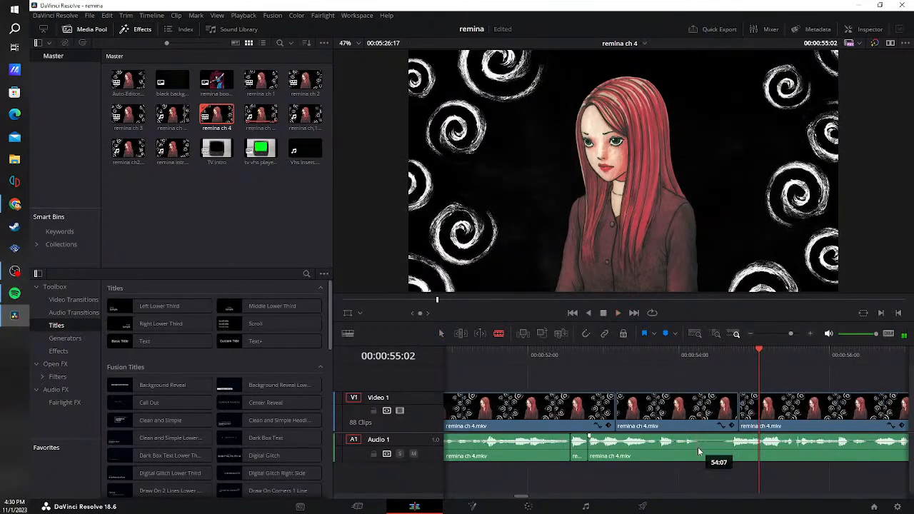
{"action": "left_click", "coordinate": [699, 444]}
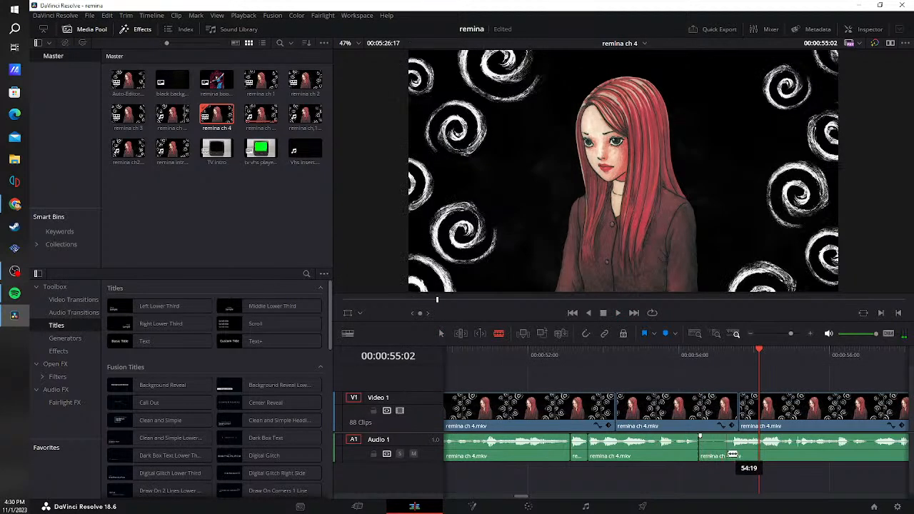
{"action": "left_click", "coordinate": [722, 452]}
{"action": "key", "text": "a"}
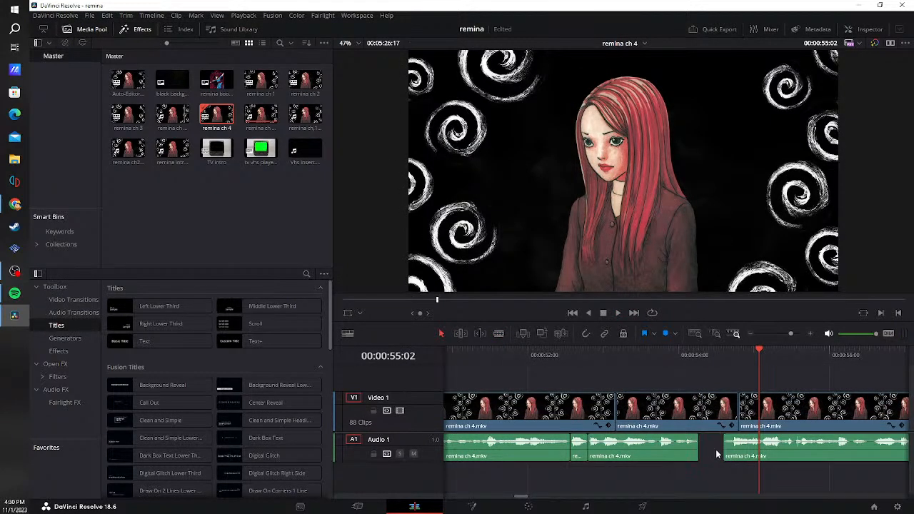
{"action": "left_click", "coordinate": [715, 450]}
{"action": "key", "text": "Delete"}
- Play on from 53:14, split Audio 1 around the clip boundary near 58:05, and delete the silent pieces on both sides, closing the gap
{"action": "left_click", "coordinate": [638, 352]}
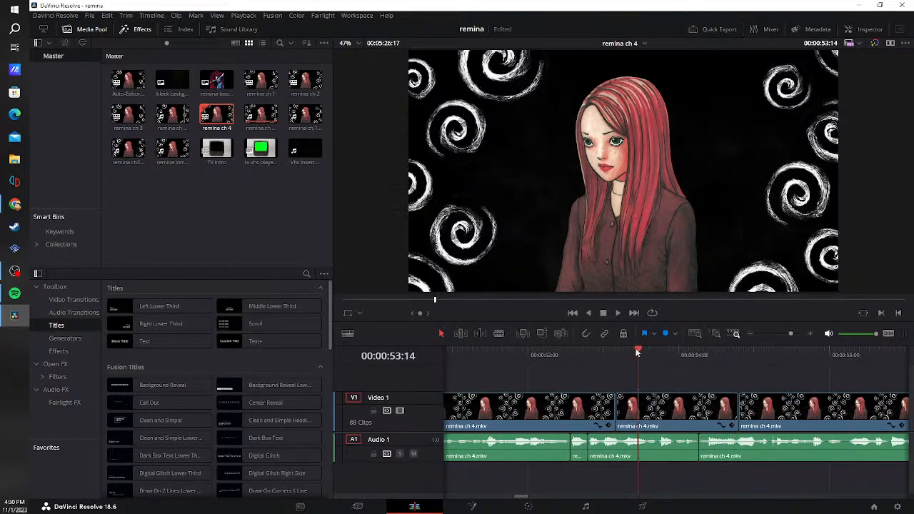
{"action": "left_click", "coordinate": [618, 312]}
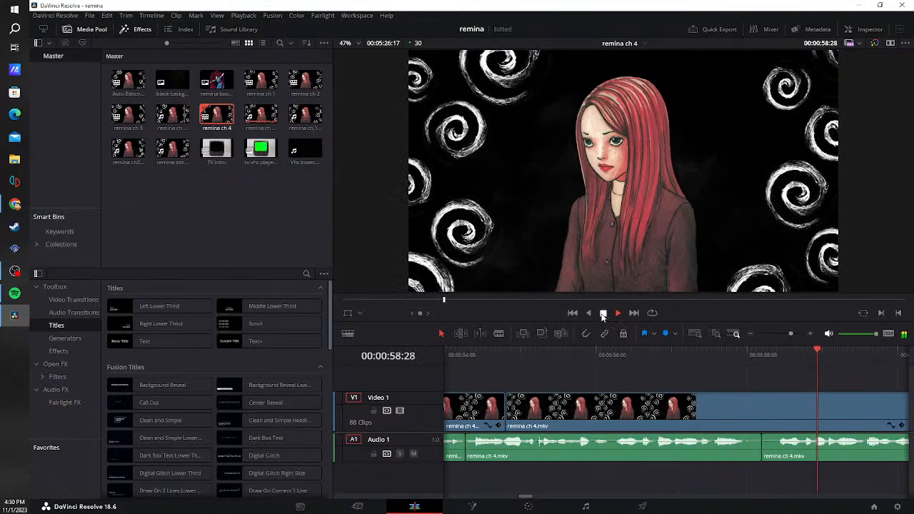
{"action": "left_click", "coordinate": [603, 314]}
{"action": "key", "text": "b"}
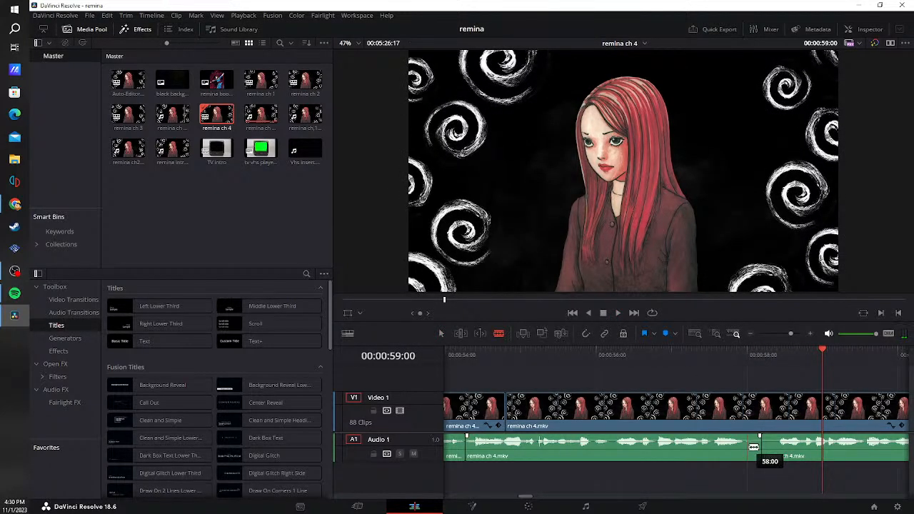
{"action": "left_click", "coordinate": [753, 447]}
{"action": "left_click", "coordinate": [783, 453]}
{"action": "key", "text": "a"}
{"action": "left_click", "coordinate": [755, 454]}
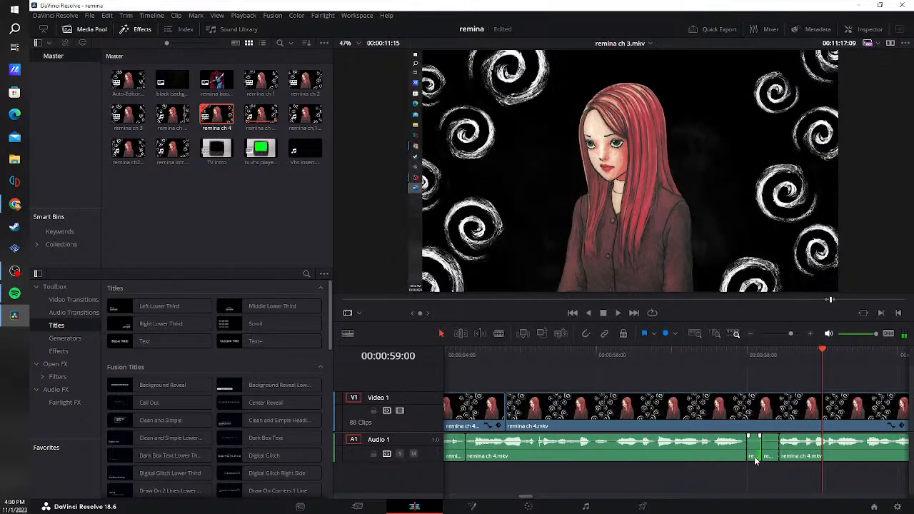
{"action": "key", "text": "Delete"}
- Play on from 57:07, split Audio 1 around the pause near 1:00:10, and delete the silent piece, closing the gap
{"action": "left_click", "coordinate": [689, 351]}
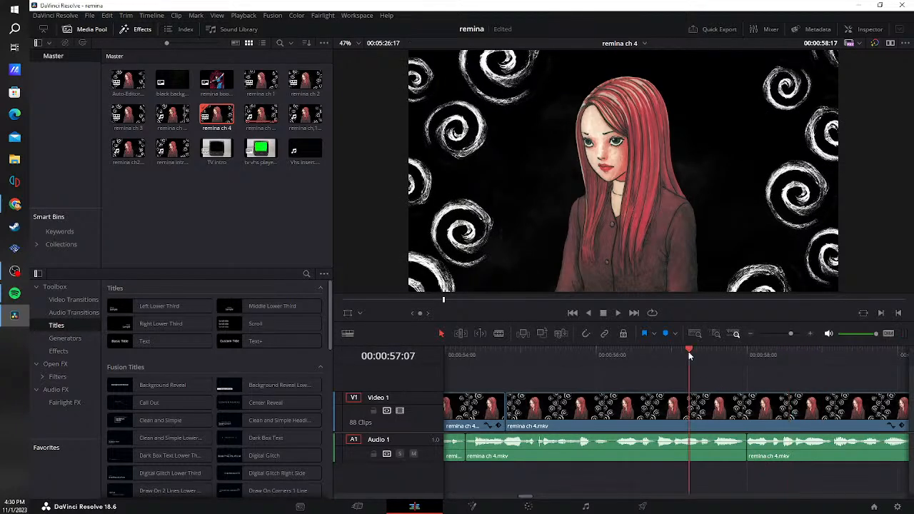
{"action": "left_click", "coordinate": [613, 315]}
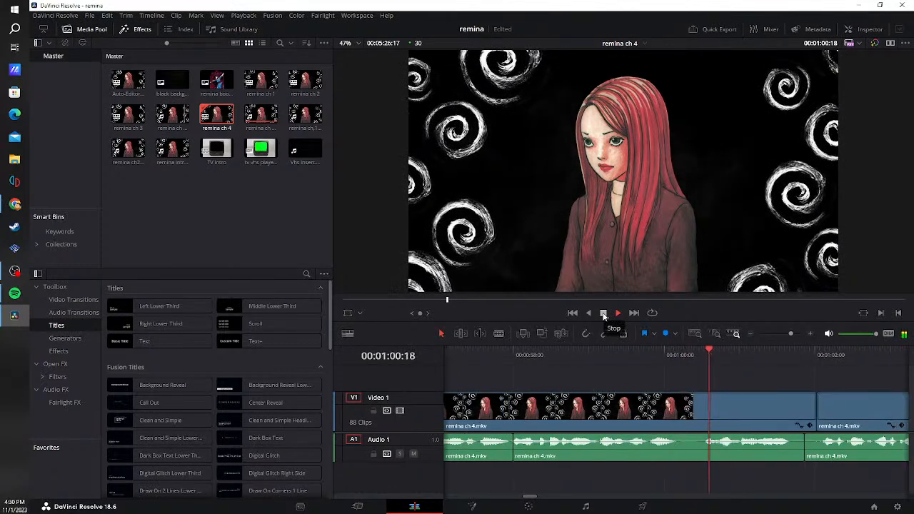
{"action": "key", "text": "space"}
{"action": "key", "text": "b"}
{"action": "left_click", "coordinate": [678, 444]}
{"action": "left_click", "coordinate": [705, 448]}
{"action": "key", "text": "a"}
{"action": "key", "text": "Delete"}
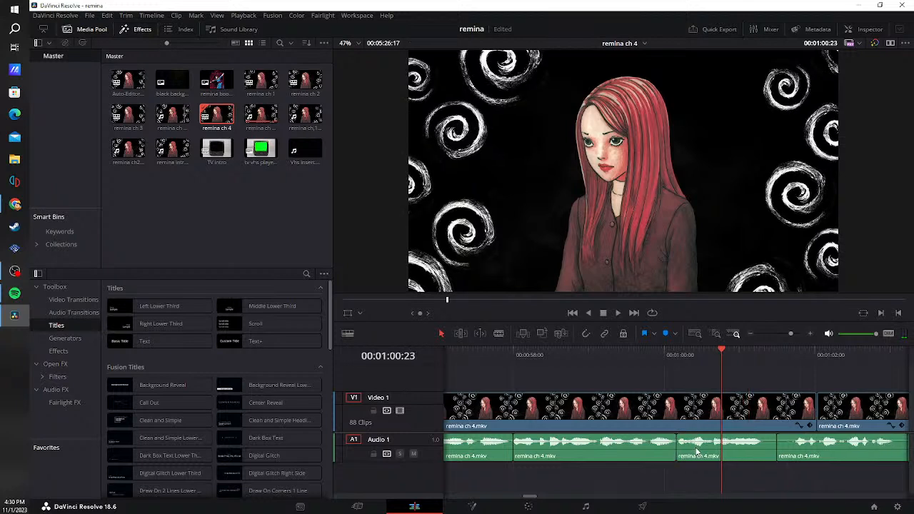
- Split Audio 1 around the clip boundary near 1:01:15, delete the silent pieces on both sides, and close the gap
{"action": "key", "text": "b"}
{"action": "left_click", "coordinate": [761, 446]}
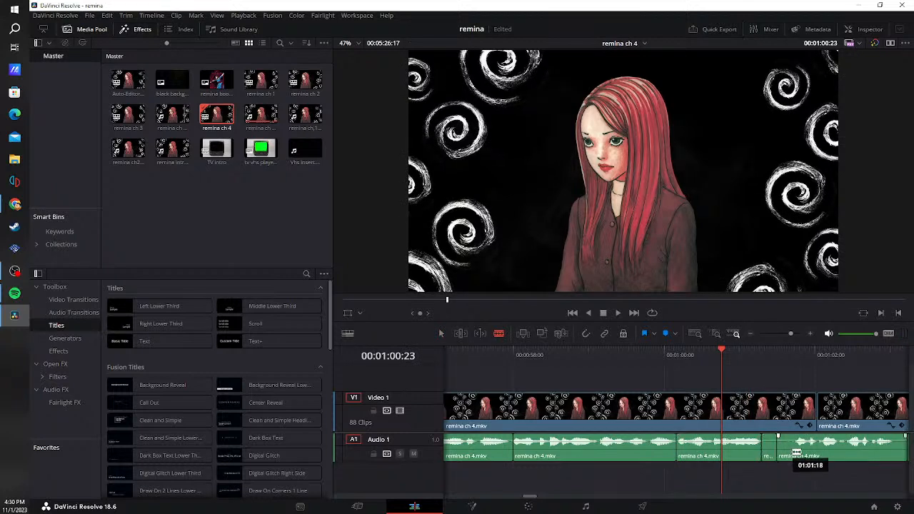
{"action": "left_click", "coordinate": [792, 450]}
{"action": "key", "text": "a"}
{"action": "left_click", "coordinate": [770, 455]}
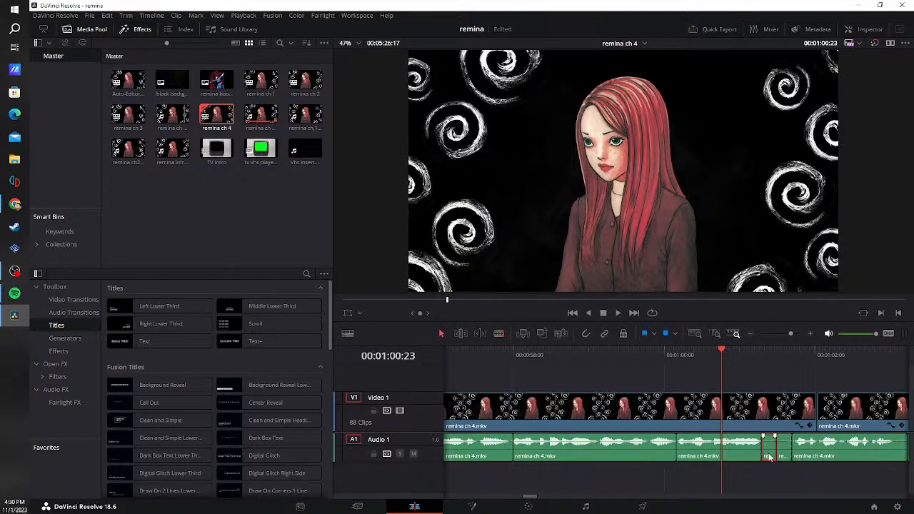
{"action": "key", "text": "BackSpace"}
{"action": "left_click", "coordinate": [774, 450]}
{"action": "key", "text": "Delete"}
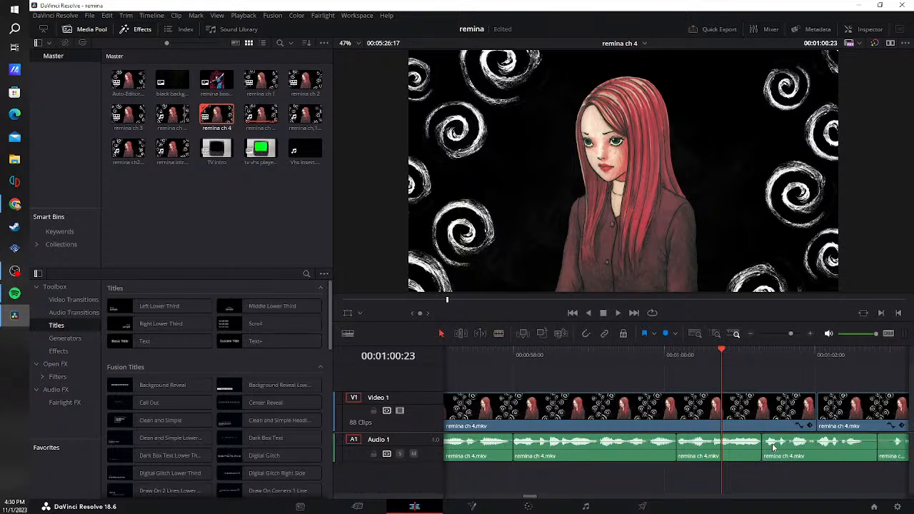
- Split Audio 1 around the clip boundary near 1:02:22, delete the silent pieces on both sides, and close the gap
{"action": "key", "text": "b"}
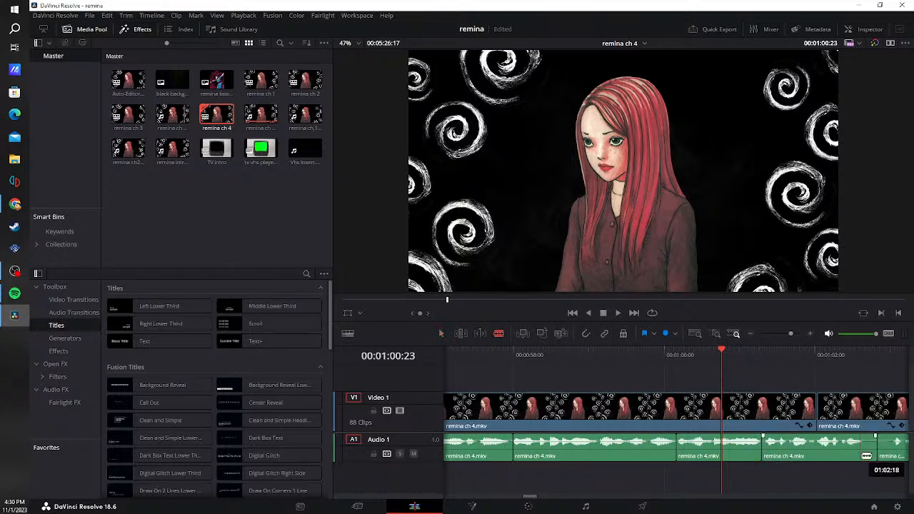
{"action": "left_click", "coordinate": [869, 456]}
{"action": "key", "text": "a"}
{"action": "left_click", "coordinate": [870, 455]}
{"action": "key", "text": "BackSpace"}
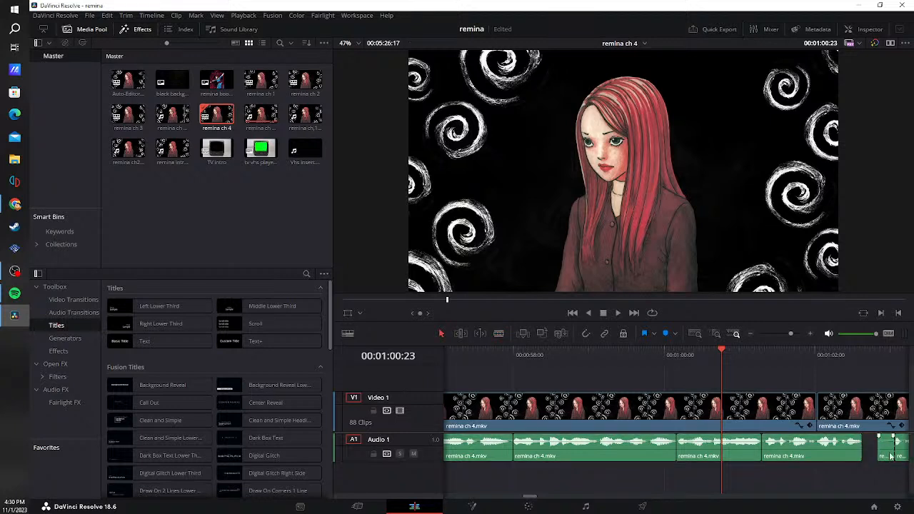
{"action": "key", "text": "ctrl+z"}
{"action": "key", "text": "ctrl+z"}
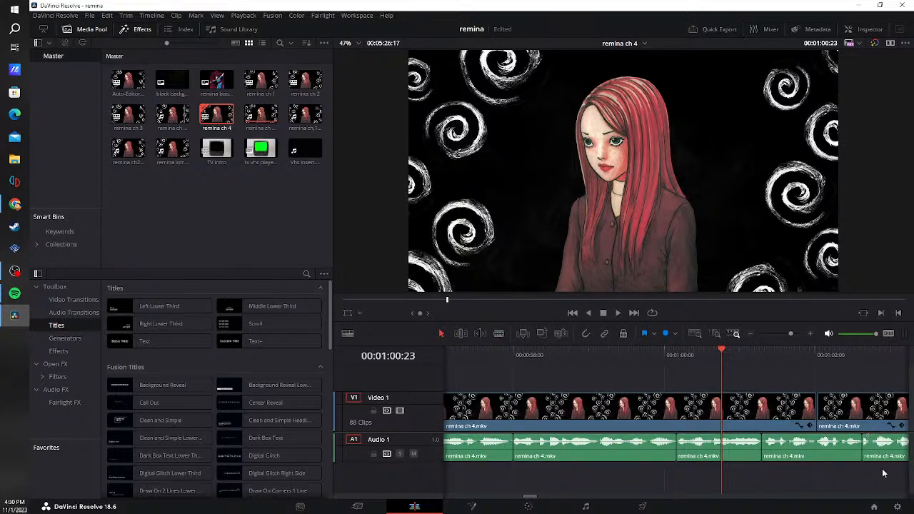
- Play on from just before 1:00:00, split Audio 1 around the clip boundary near 1:04:10, and delete the silent pieces on both sides, closing the gap
{"action": "left_click", "coordinate": [656, 355]}
{"action": "left_click", "coordinate": [619, 314]}
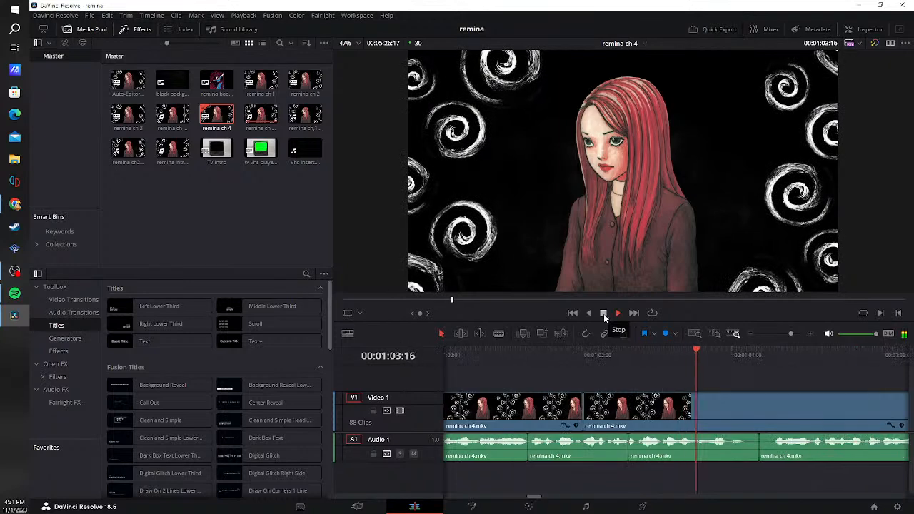
{"action": "key", "text": "b"}
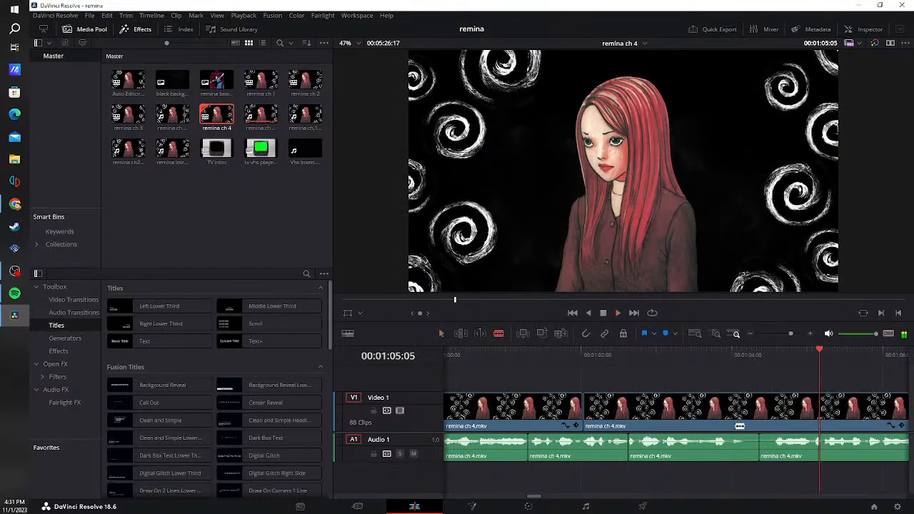
{"action": "left_click", "coordinate": [745, 450]}
{"action": "left_click", "coordinate": [773, 451]}
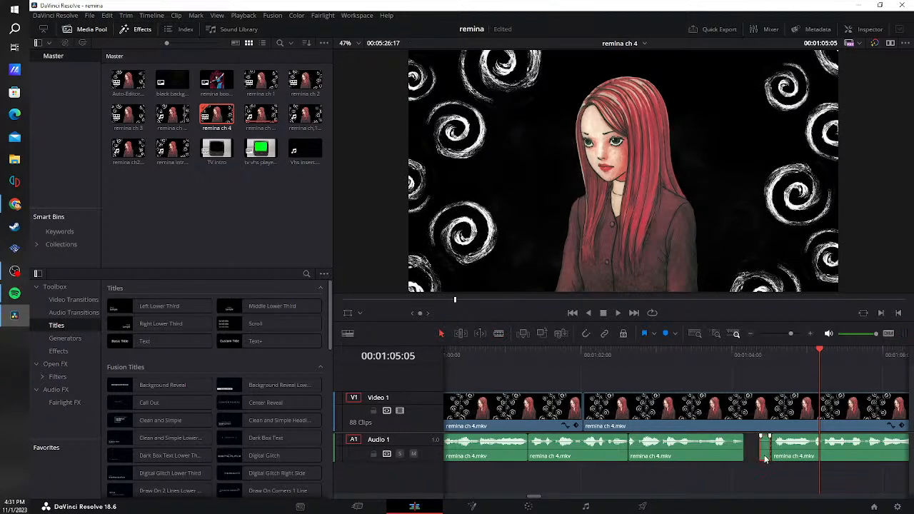
{"action": "left_click", "coordinate": [760, 450]}
{"action": "key", "text": "Delete"}
- Play on from 1:03:14, split Audio 1 around the clip boundary near 1:07:07, and delete the silent pieces on both sides, closing the gap
{"action": "left_click", "coordinate": [692, 365]}
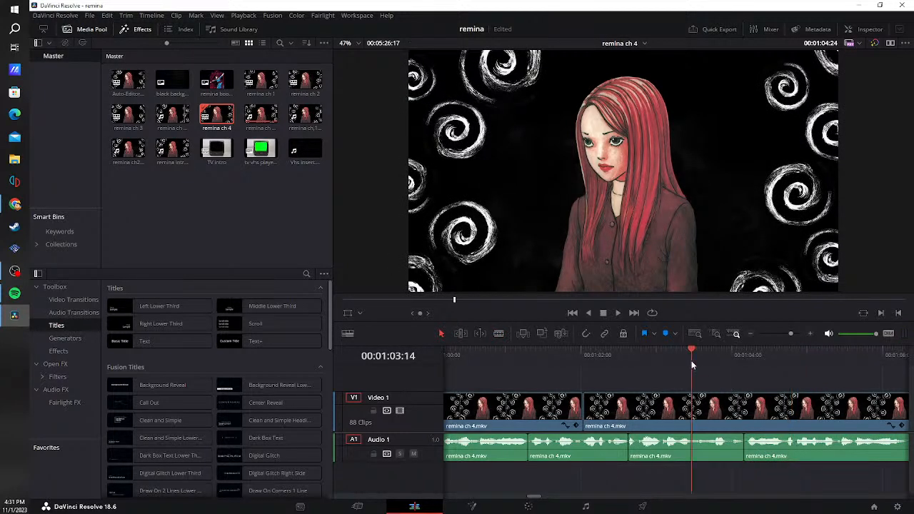
{"action": "left_click", "coordinate": [619, 314]}
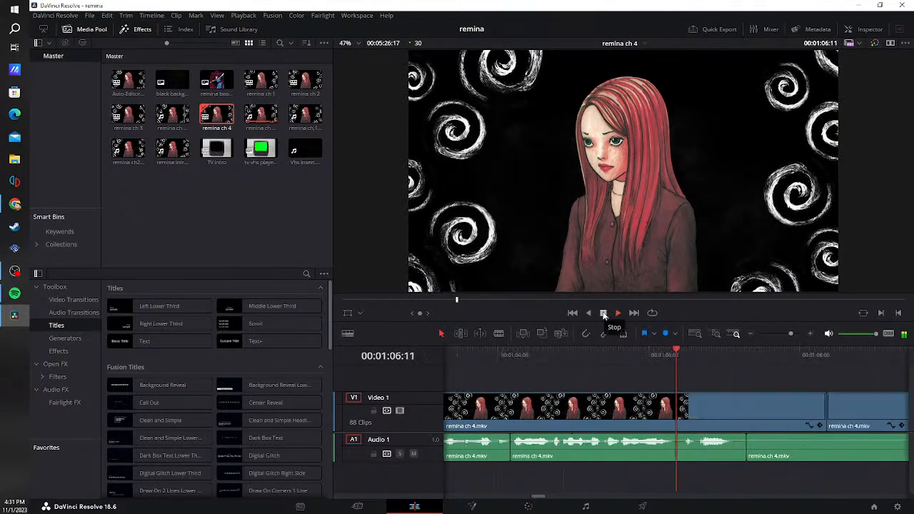
{"action": "left_click", "coordinate": [603, 315]}
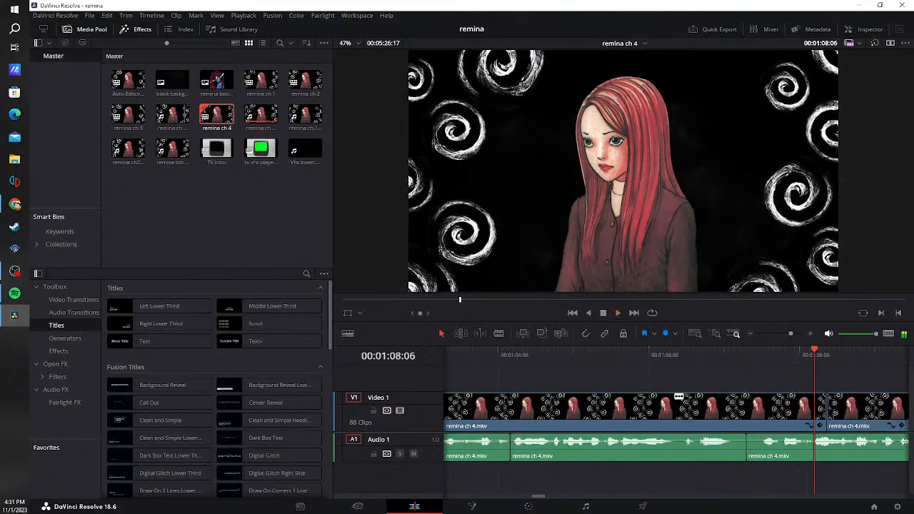
{"action": "key", "text": "b"}
{"action": "left_click", "coordinate": [771, 455]}
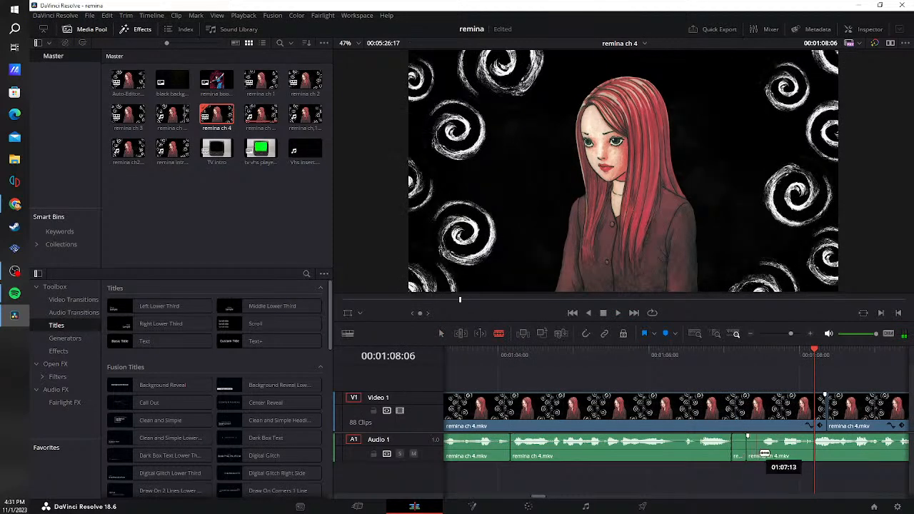
{"action": "left_click", "coordinate": [743, 456]}
{"action": "key", "text": "a"}
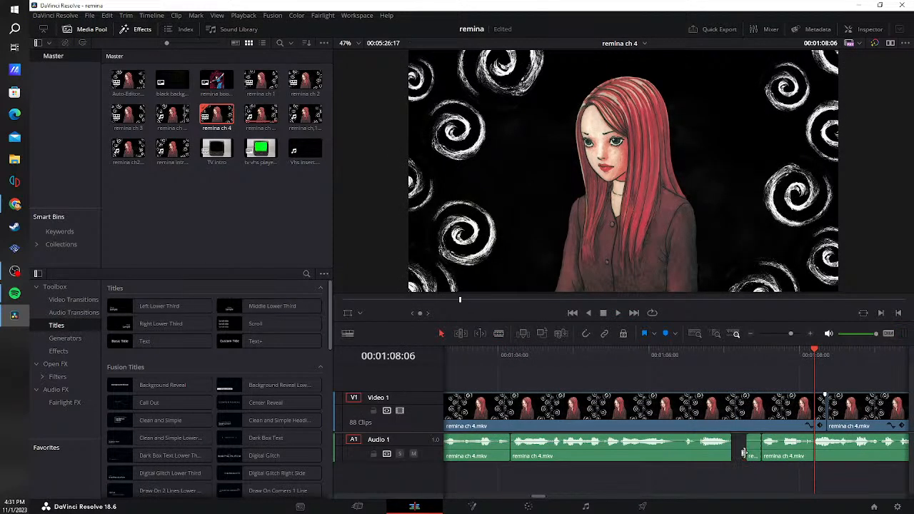
{"action": "key", "text": "Delete"}
- Play on from 1:06:11, split Audio 1 around the clip boundary near 1:09:20, and delete the silent pieces on both sides, closing the gap
{"action": "left_click", "coordinate": [676, 356]}
{"action": "left_click", "coordinate": [617, 314]}
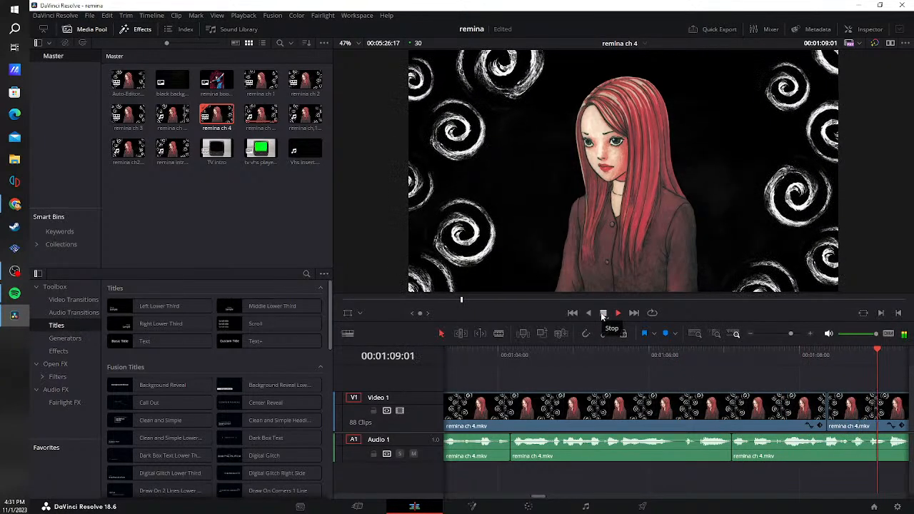
{"action": "left_click", "coordinate": [601, 312]}
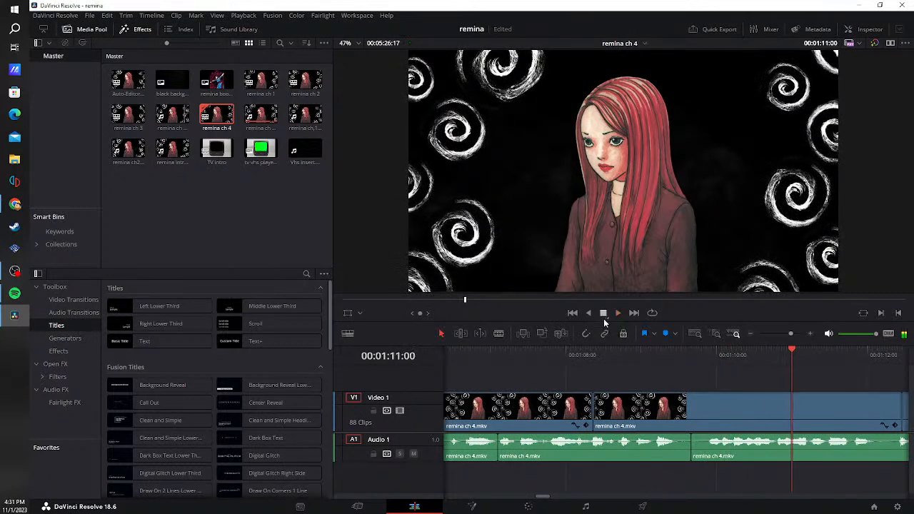
{"action": "left_click_drag", "start_coordinate": [685, 451], "coordinate": [705, 451]}
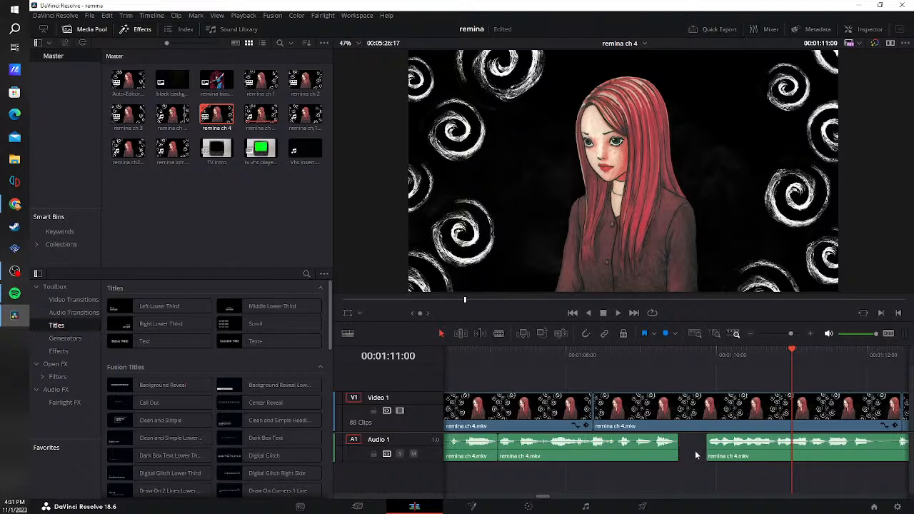
{"action": "key", "text": "ctrl+z"}
- Play on from 1:09:07, split Audio 1 around the pause near 1:11:25, and delete the silent piece, closing the gap
{"action": "left_click", "coordinate": [659, 379]}
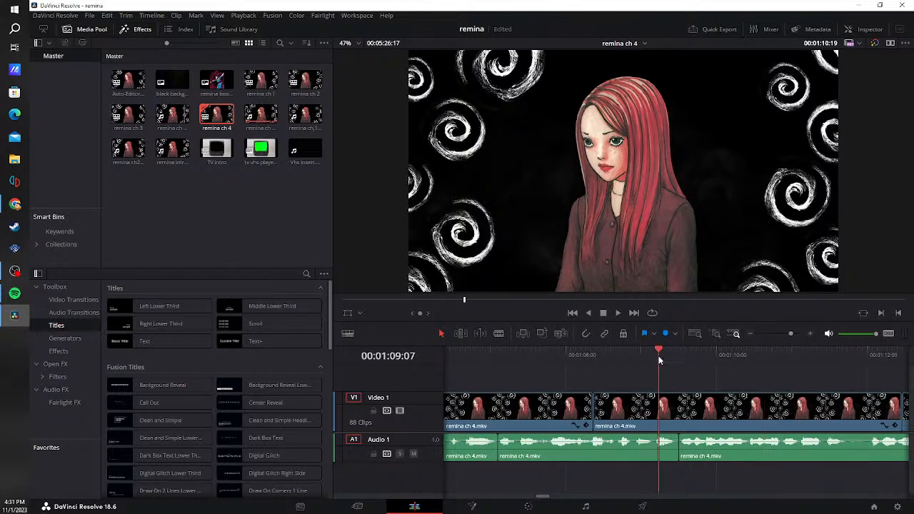
{"action": "left_click", "coordinate": [613, 316]}
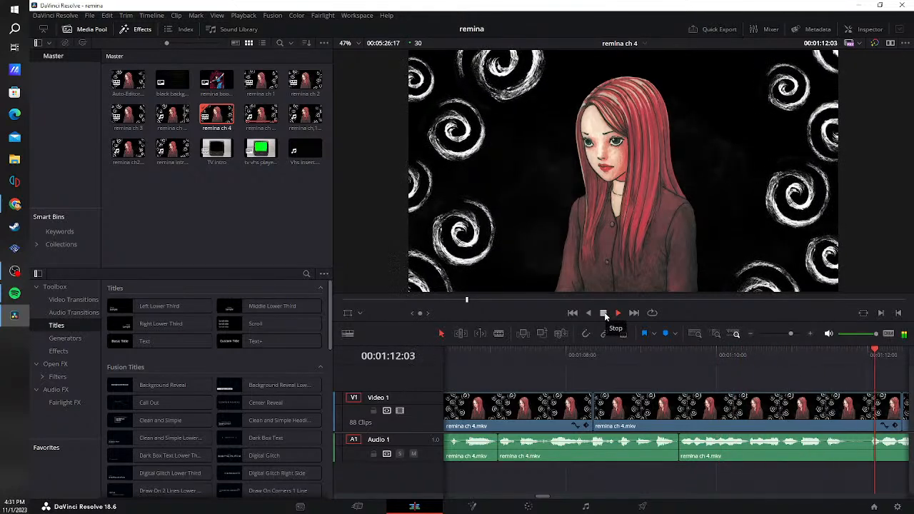
{"action": "left_click", "coordinate": [604, 312]}
{"action": "key", "text": "b"}
{"action": "left_click", "coordinate": [616, 450]}
{"action": "left_click", "coordinate": [634, 451]}
{"action": "double_click", "coordinate": [629, 457]}
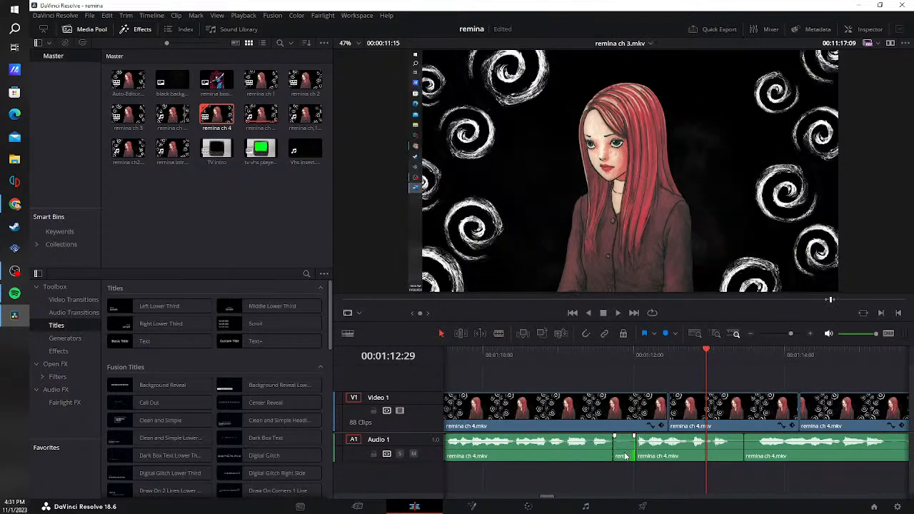
{"action": "left_click", "coordinate": [628, 456]}
{"action": "key", "text": "BackSpace"}
{"action": "left_click", "coordinate": [627, 456]}
{"action": "key", "text": "BackSpace"}
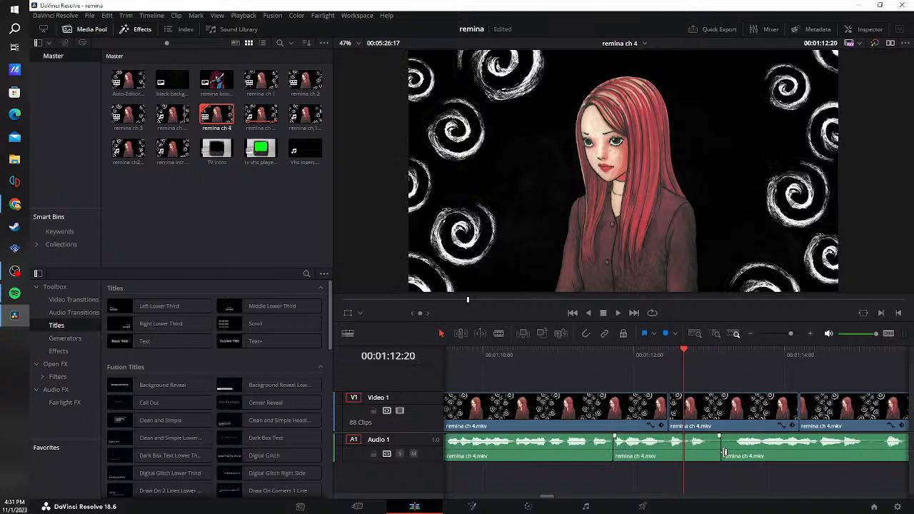
- Split Audio 1 around the clip boundary near 1:13:04 and the pause near 1:14:24, delete the silent pieces, and close both gaps
{"action": "mouse_move", "coordinate": [726, 454]}
{"action": "left_mouse_down"}
{"action": "mouse_move", "coordinate": [714, 455]}
{"action": "mouse_move", "coordinate": [739, 454]}
{"action": "left_mouse_up"}
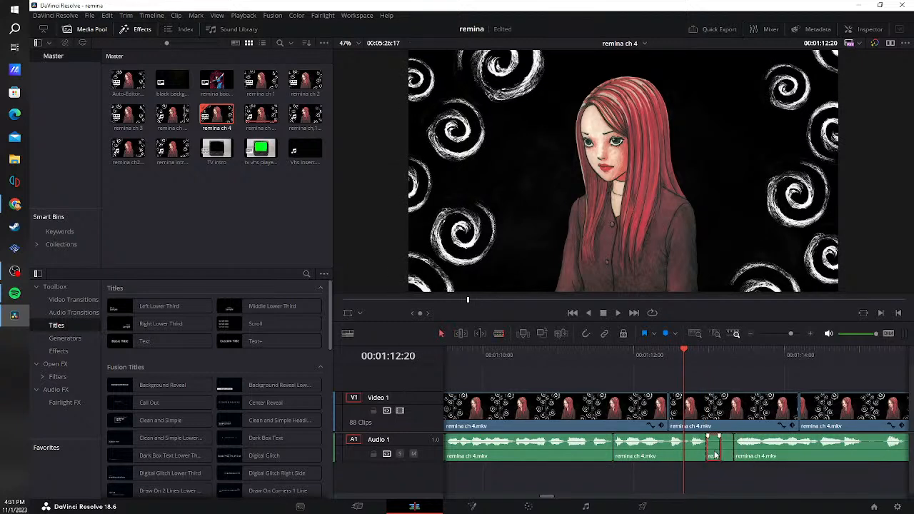
{"action": "key", "text": "BackSpace"}
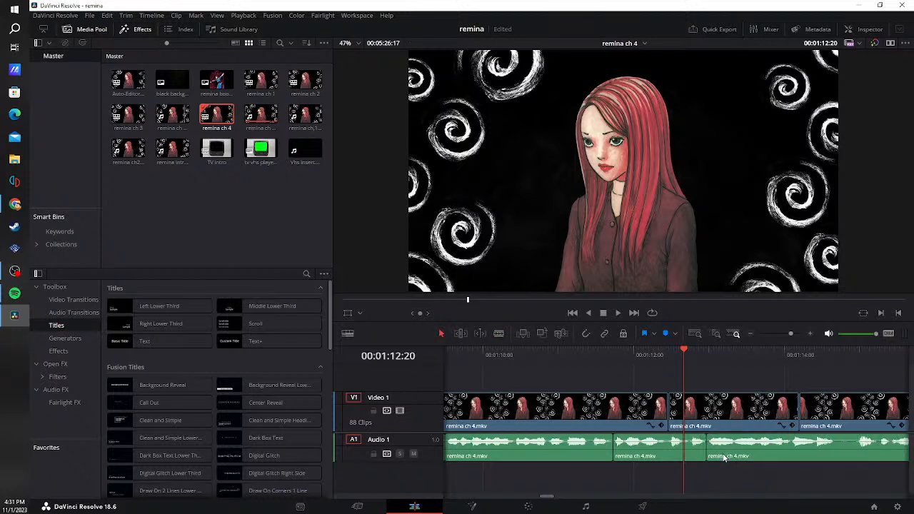
{"action": "left_click", "coordinate": [838, 448]}
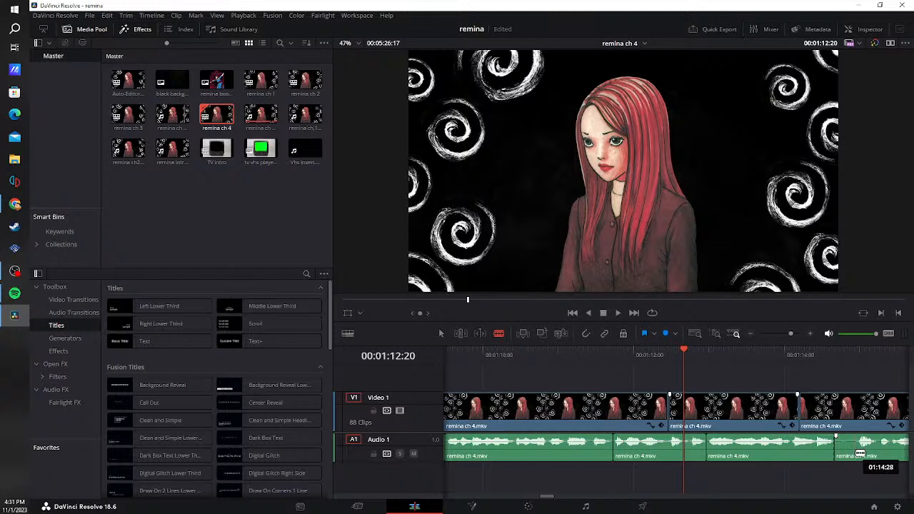
{"action": "left_click", "coordinate": [855, 454]}
{"action": "key", "text": "a"}
{"action": "left_click", "coordinate": [842, 452]}
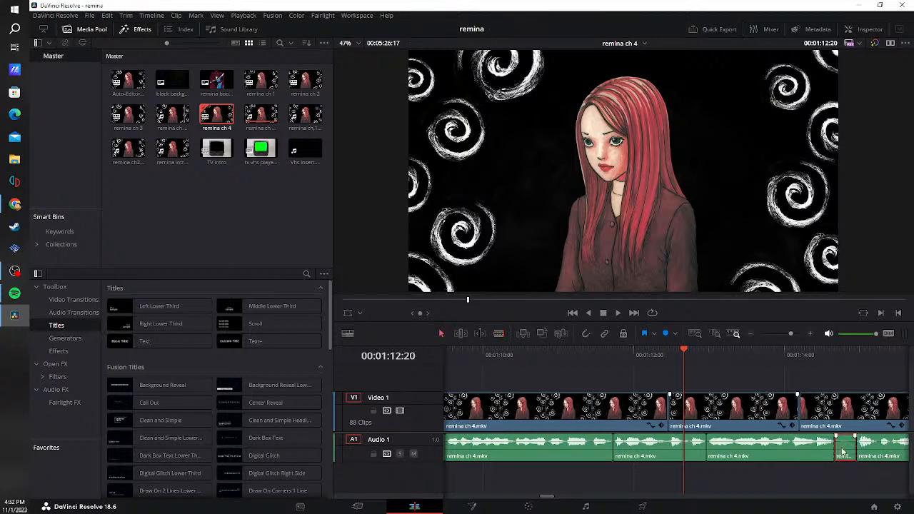
{"action": "key", "text": "BackSpace"}
{"action": "left_click", "coordinate": [841, 450]}
{"action": "key", "text": "BackSpace"}
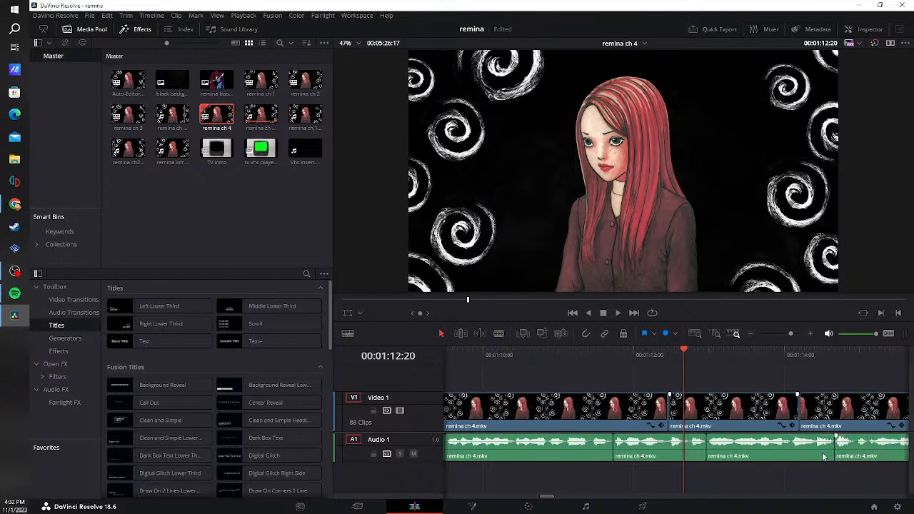
- Play on from 1:12:06, split Audio 1 just past the clip boundary near 1:19:07, and delete the silent piece, closing the gap
{"action": "left_click", "coordinate": [650, 355]}
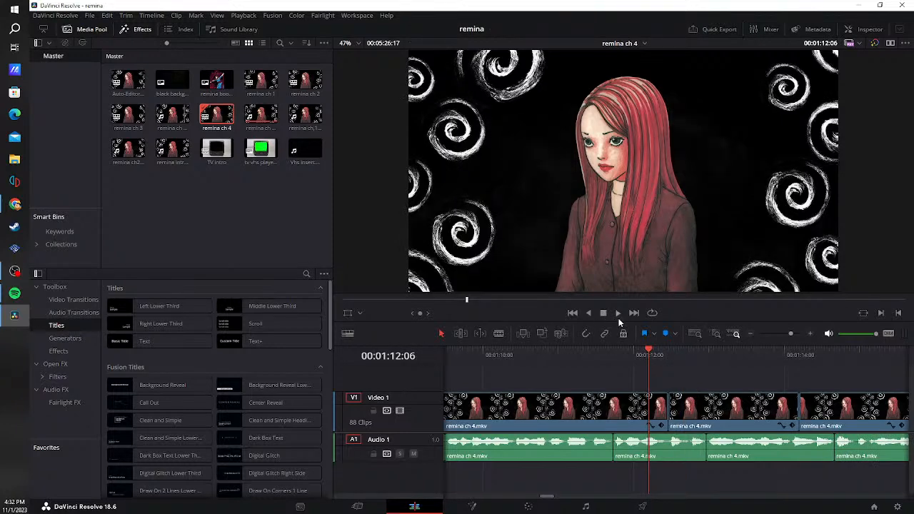
{"action": "left_click", "coordinate": [618, 313]}
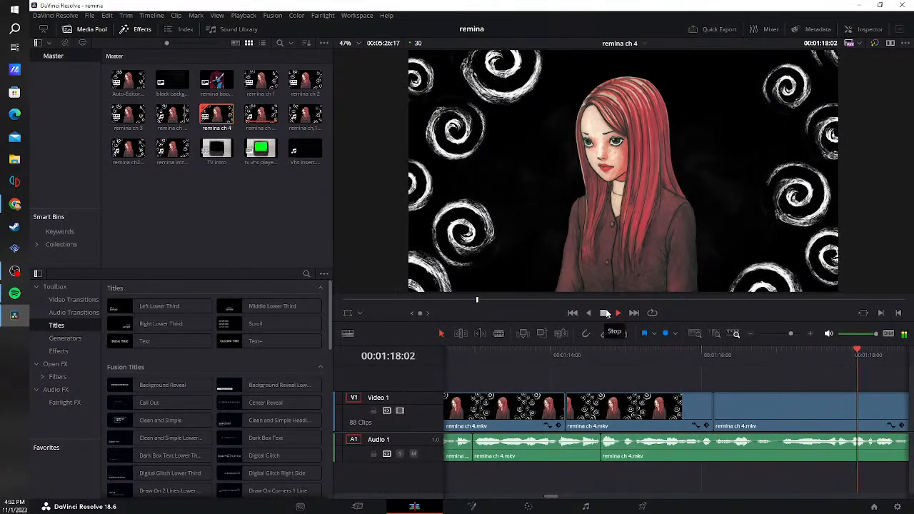
{"action": "key", "text": "b"}
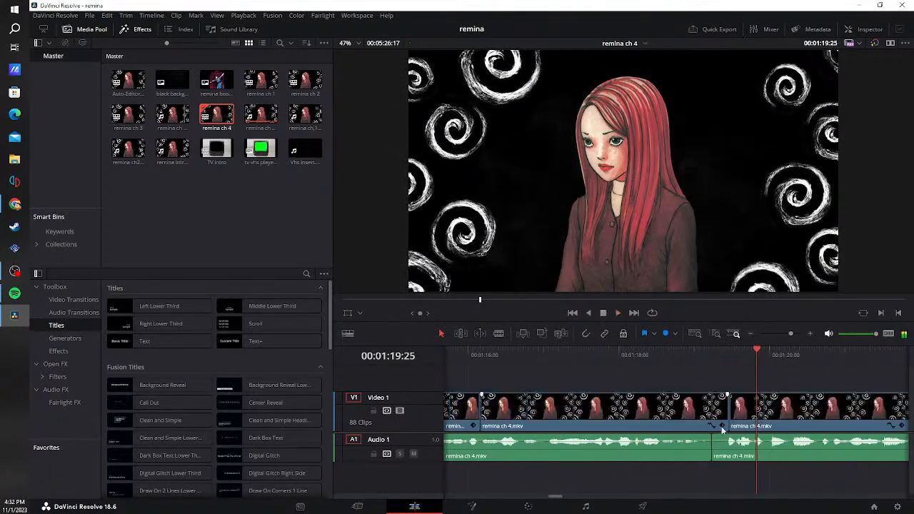
{"action": "left_click", "coordinate": [729, 447]}
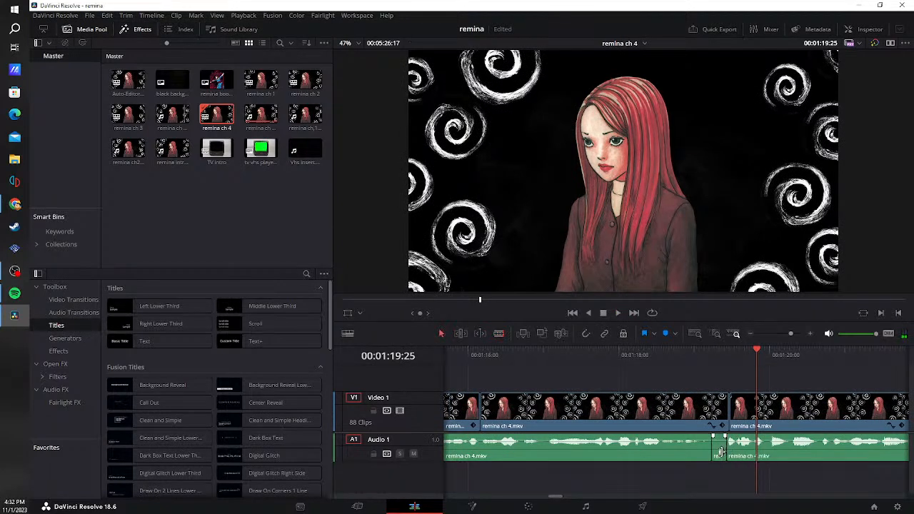
{"action": "left_click", "coordinate": [720, 455]}
{"action": "key", "text": "Delete"}
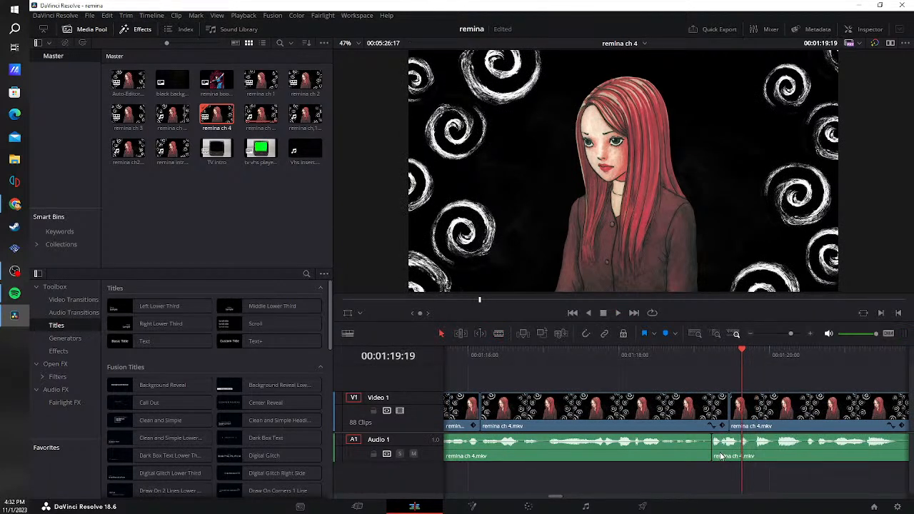
- Play on from 1:18:24, split Audio 1 around the clip boundary near 1:21:26, and delete the silent pieces on both sides, closing the gap
{"action": "left_click", "coordinate": [678, 355]}
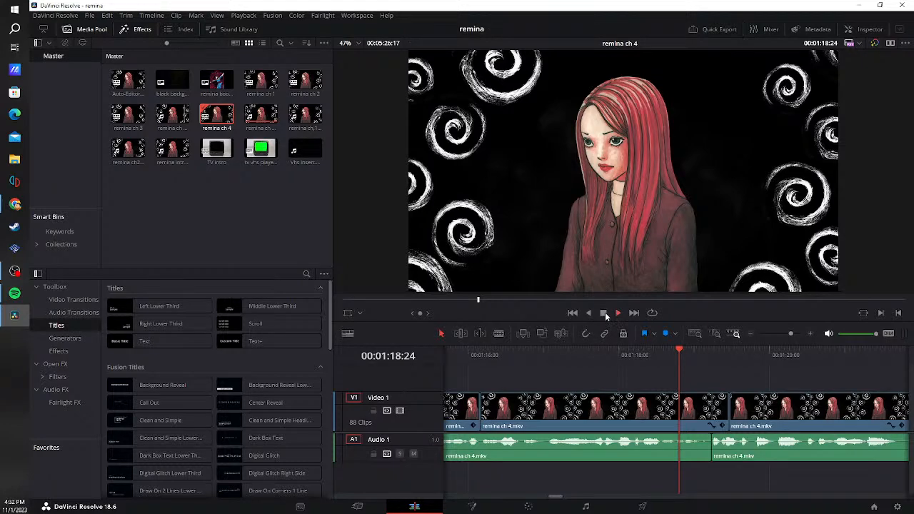
{"action": "key", "text": "space"}
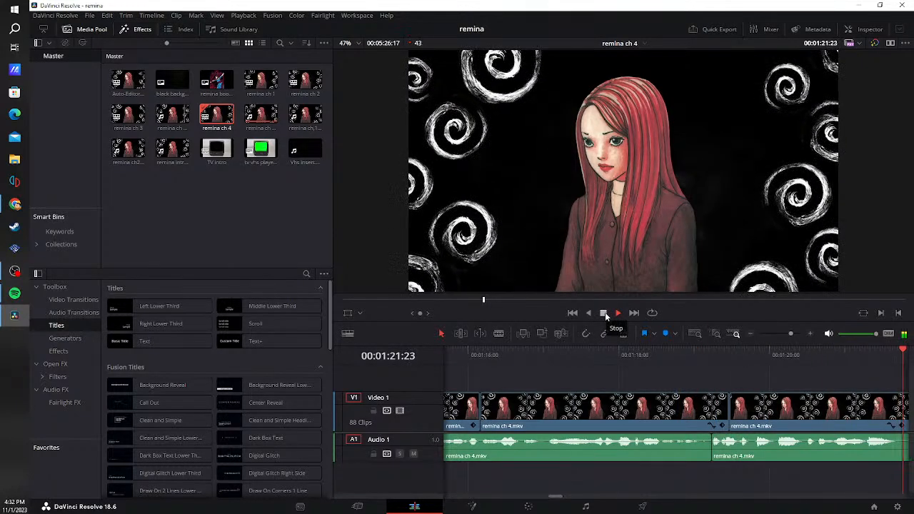
{"action": "left_click", "coordinate": [603, 313]}
{"action": "key", "text": "b"}
{"action": "left_click", "coordinate": [693, 455]}
{"action": "key", "text": "a"}
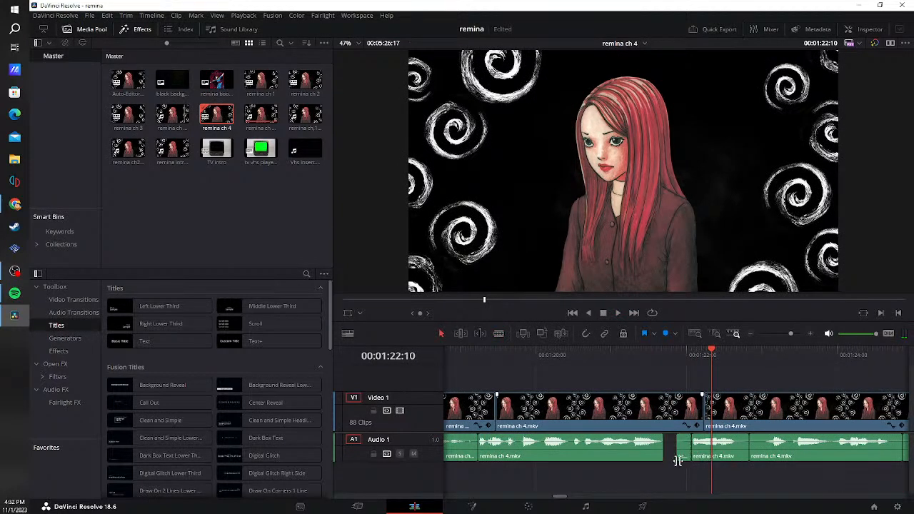
{"action": "left_click", "coordinate": [680, 452]}
{"action": "key", "text": "BackSpace"}
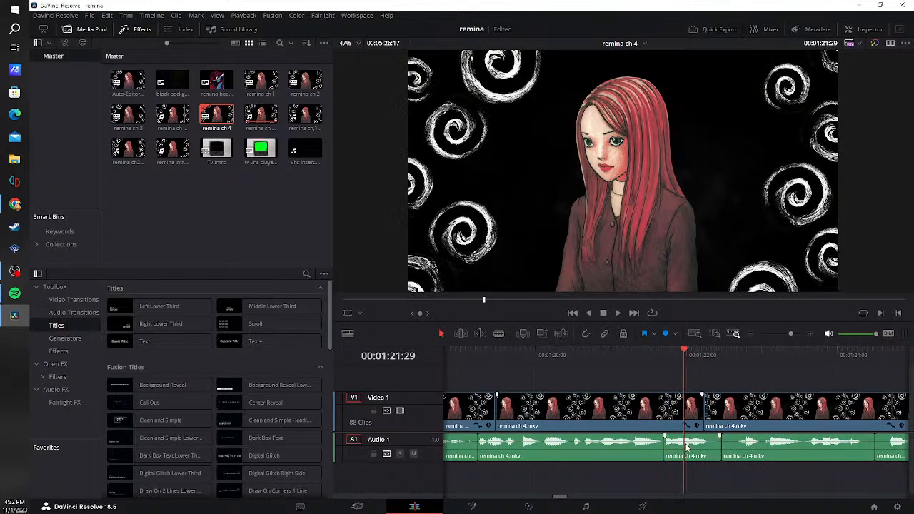
- Return to 1:21:05, split Audio 1 around the clip boundary near 1:22:13, delete the silent pieces on both sides, and close the gap
{"action": "left_click", "coordinate": [623, 355]}
{"action": "key", "text": "b"}
{"action": "left_click", "coordinate": [710, 457]}
{"action": "left_click", "coordinate": [737, 456]}
{"action": "key", "text": "a"}
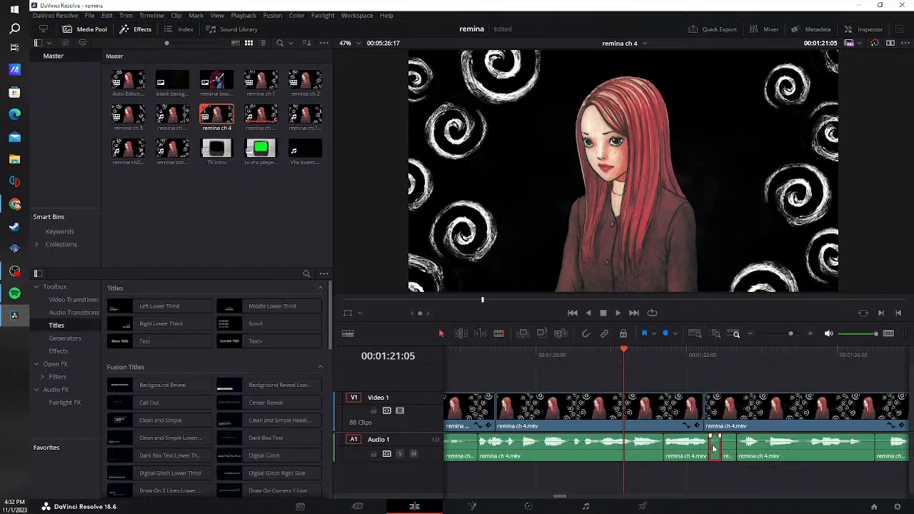
{"action": "key", "text": "BackSpace"}
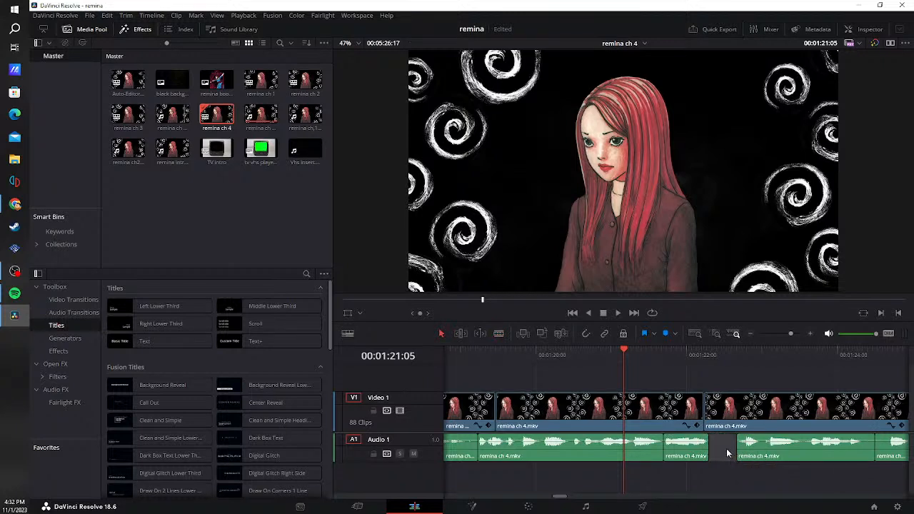
{"action": "key", "text": "Delete"}
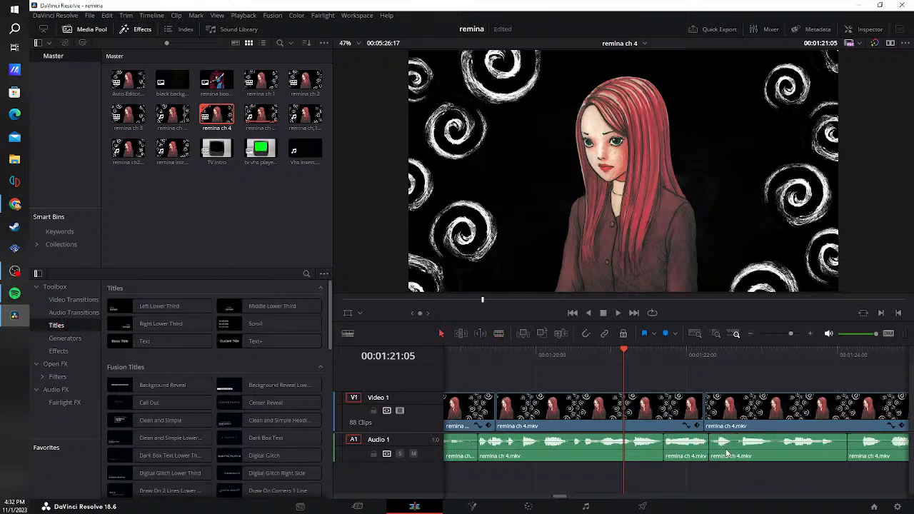
- Play on, cut the silence around Audio 1's clip boundary near 1:24:03, closing the gap, and replay from just before the cut
{"action": "left_click", "coordinate": [604, 315]}
{"action": "left_click_drag", "start_coordinate": [611, 449], "coordinate": [626, 450]}
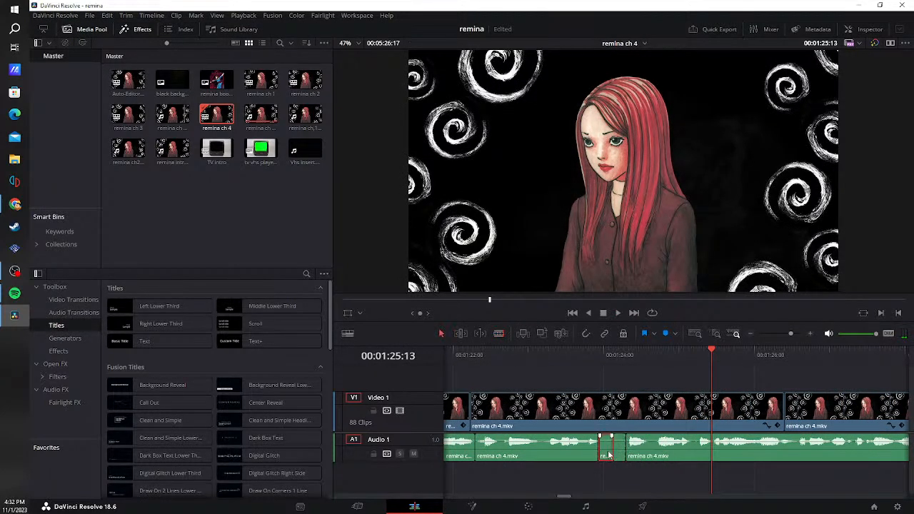
{"action": "key", "text": "ctrl+z"}
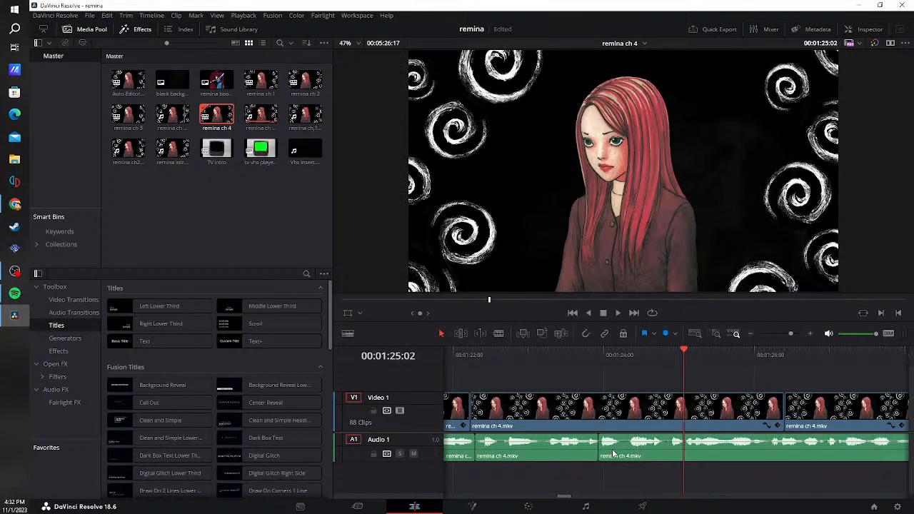
{"action": "left_click", "coordinate": [580, 359]}
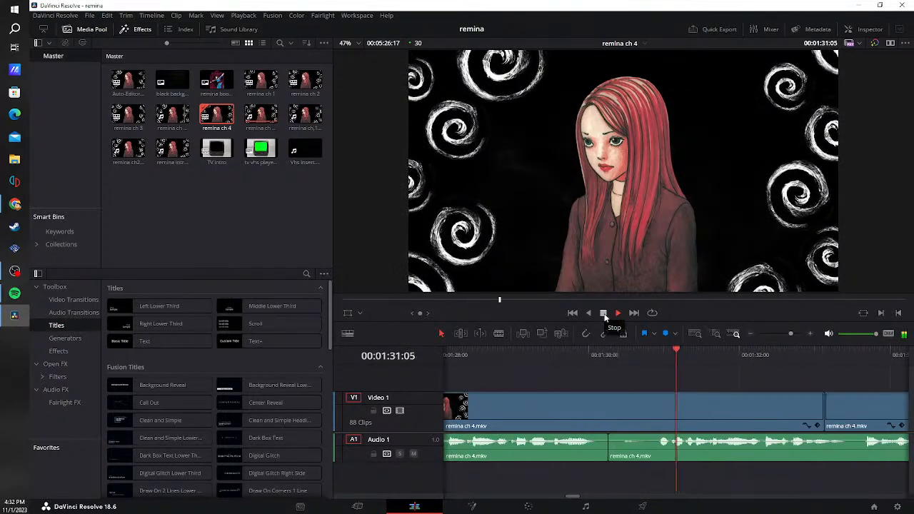
- Delete the silence around Audio 1's clip boundary near 1:30:08, from about 1:30:02 to 1:30:28, and close the gap
{"action": "left_click_drag", "start_coordinate": [629, 459], "coordinate": [657, 451]}
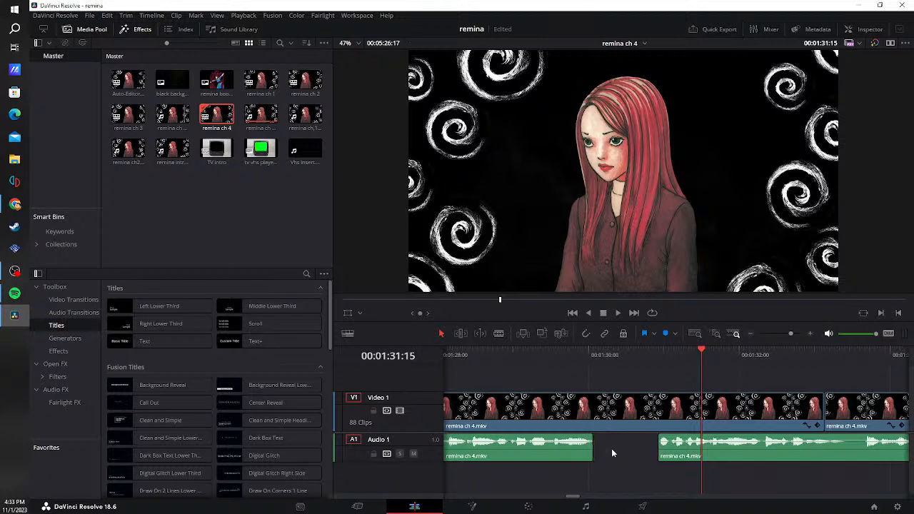
{"action": "left_click", "coordinate": [611, 448]}
{"action": "key", "text": "Delete"}
- Cut the silence in Audio 1 from about 1:32:16 to 1:32:24 and close the gap
{"action": "key", "text": "b"}
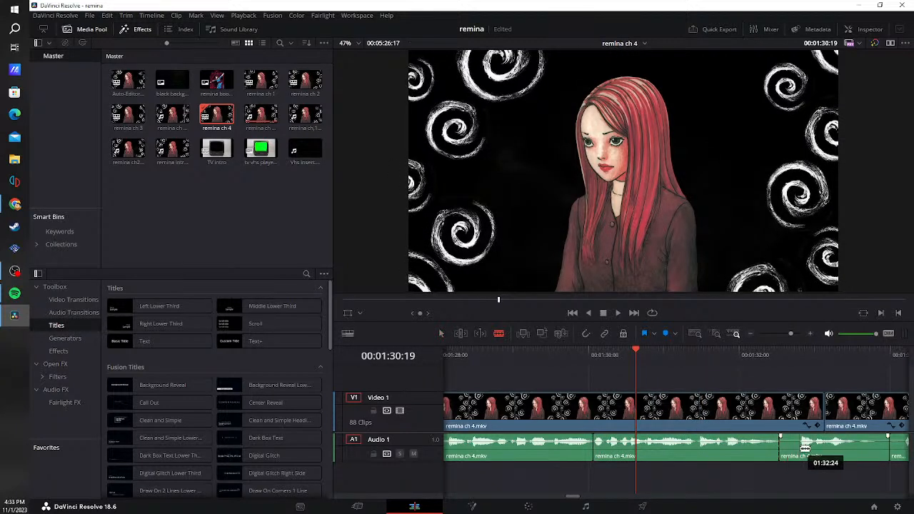
{"action": "key", "text": "a"}
{"action": "left_click", "coordinate": [787, 452]}
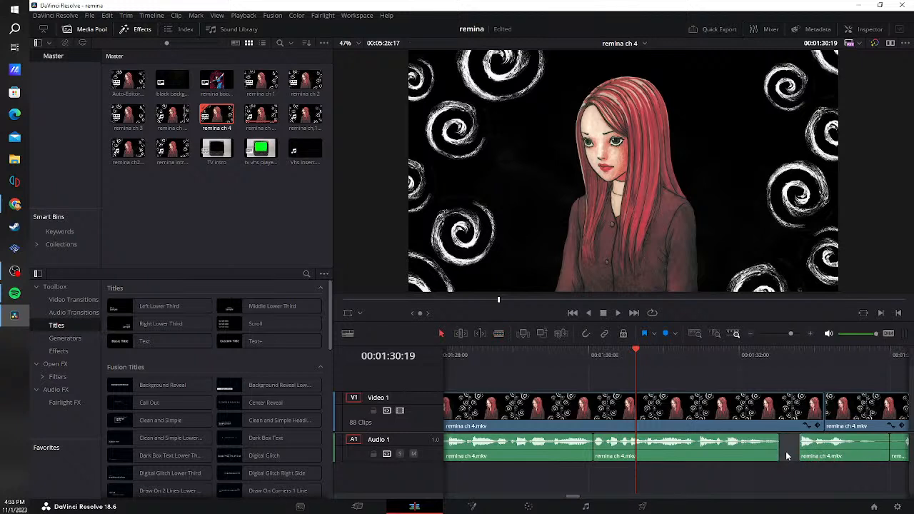
{"action": "key", "text": "Delete"}
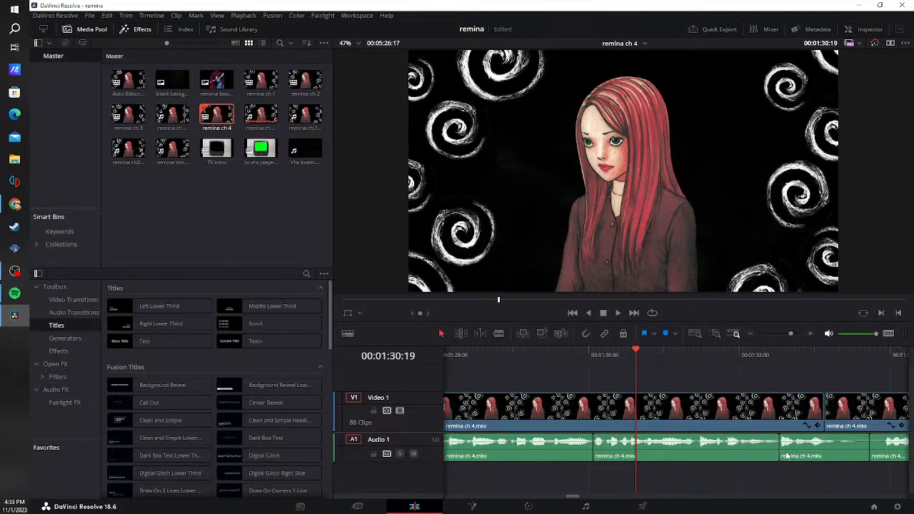
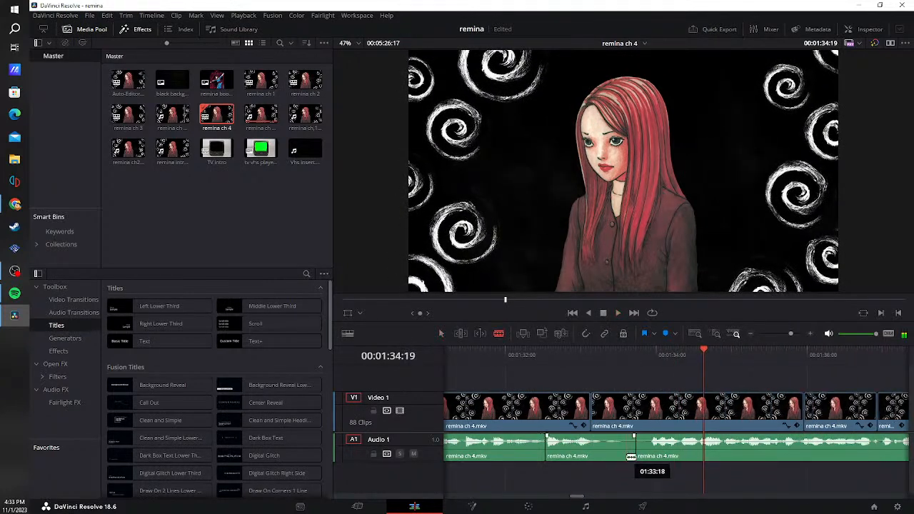
- Split Audio 1 around the clip boundary near 1:33:21, delete the silent pieces on both sides, and close the gap
{"action": "left_click_drag", "start_coordinate": [629, 455], "coordinate": [649, 455]}
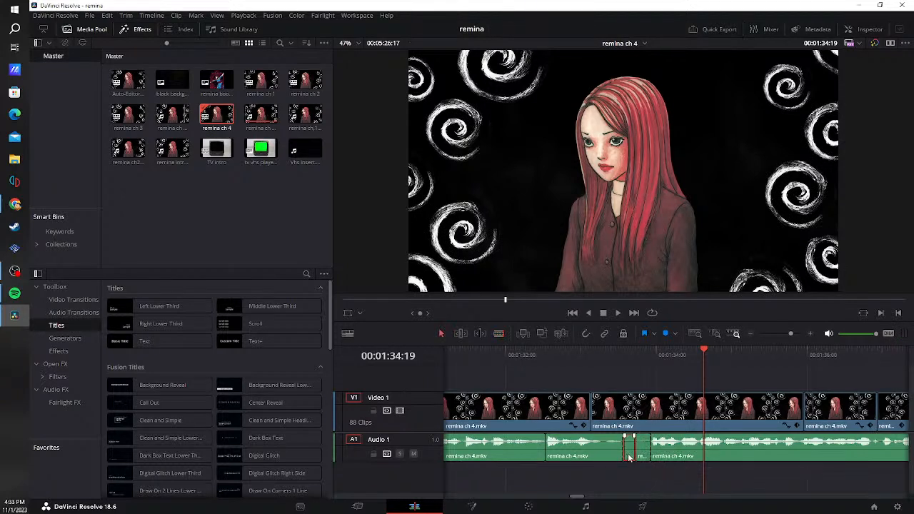
{"action": "key", "text": "BackSpace"}
{"action": "left_click", "coordinate": [637, 455]}
{"action": "key", "text": "BackSpace"}
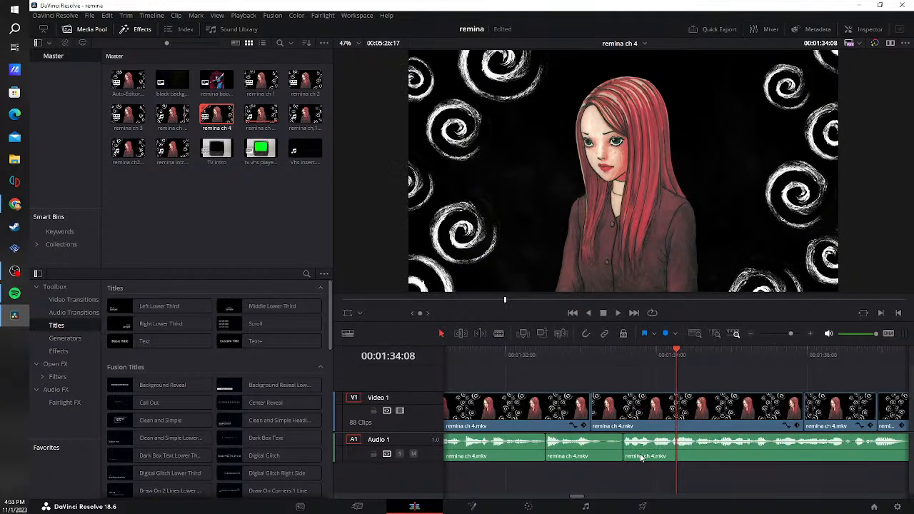
- Replay from about 1:33:02, split Audio 1 around the clip boundary near 1:38:02, and delete the silent pieces on both sides, closing the gap
{"action": "left_click", "coordinate": [586, 355]}
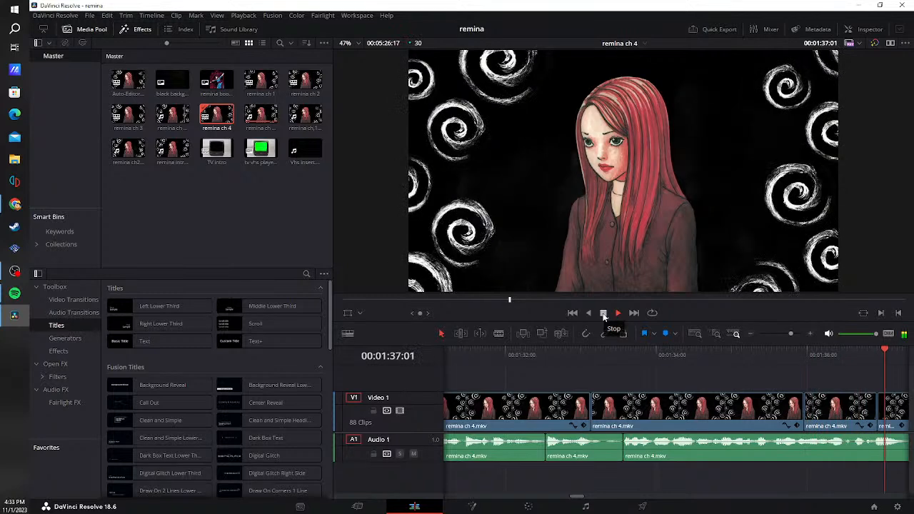
{"action": "key", "text": "b"}
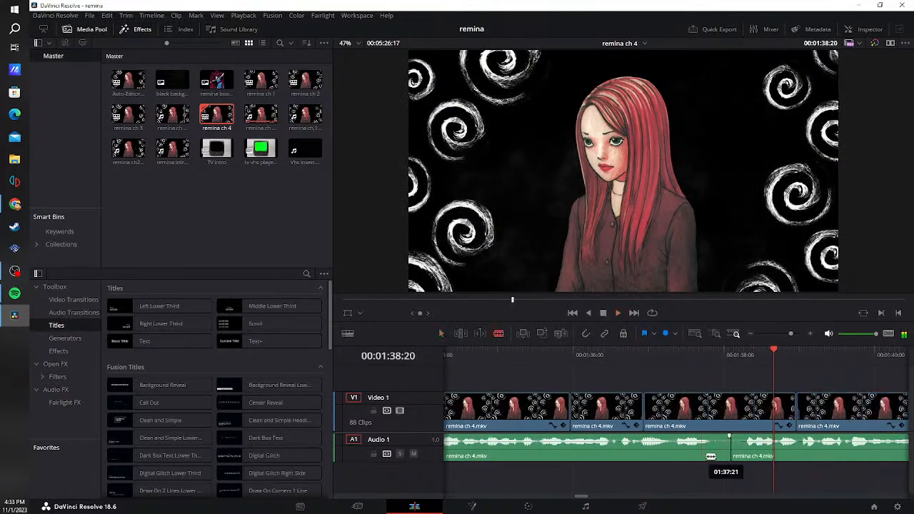
{"action": "left_click", "coordinate": [717, 453]}
{"action": "left_click", "coordinate": [743, 451]}
{"action": "key", "text": "a"}
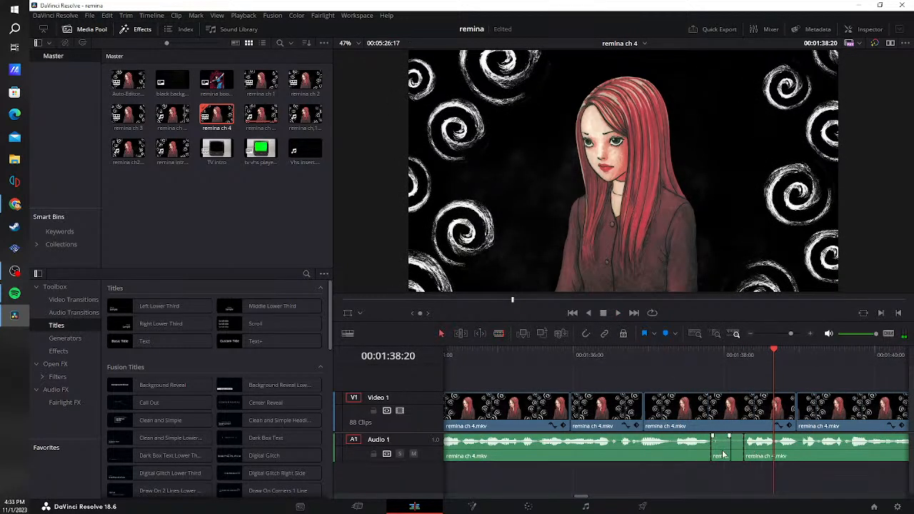
{"action": "key", "text": "Delete"}
{"action": "left_click", "coordinate": [723, 450]}
{"action": "key", "text": "Delete"}
- Replay from about 1:37:12 and cut the silence around Audio 1's clip boundary near 1:40:17, closing the gap
{"action": "left_click", "coordinate": [679, 357]}
{"action": "left_click", "coordinate": [619, 315]}
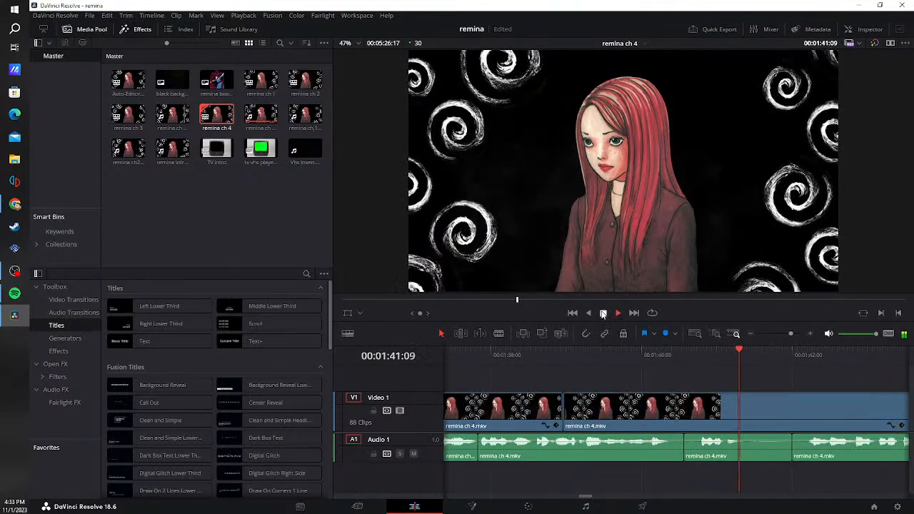
{"action": "left_click", "coordinate": [604, 314]}
{"action": "key", "text": "b"}
{"action": "left_click", "coordinate": [675, 452]}
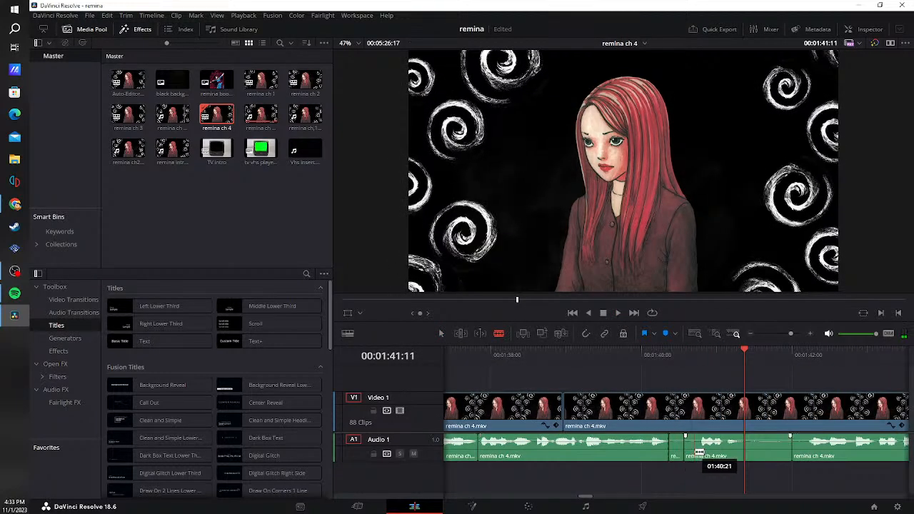
{"action": "key", "text": "a"}
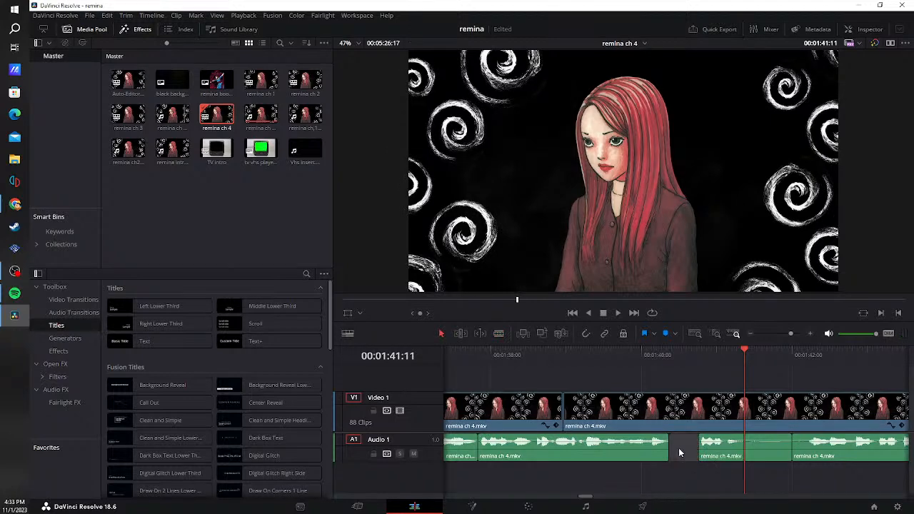
{"action": "key", "text": "Delete"}
- Return to 1:40:08, cut the silence in Audio 1 from about 1:40:28 to 1:41:23 across the clip boundary, and close the gap
{"action": "left_click_drag", "start_coordinate": [713, 354], "coordinate": [662, 354]}
{"action": "key", "text": "b"}
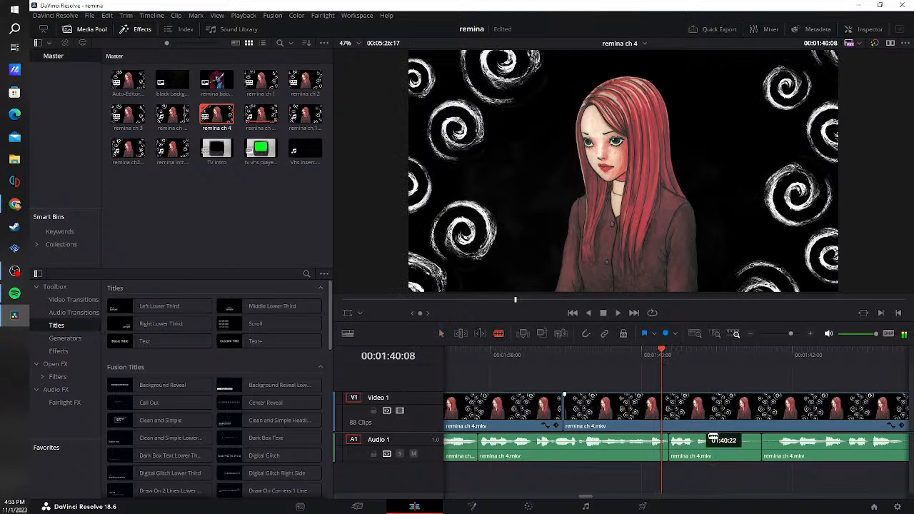
{"action": "left_click", "coordinate": [717, 454]}
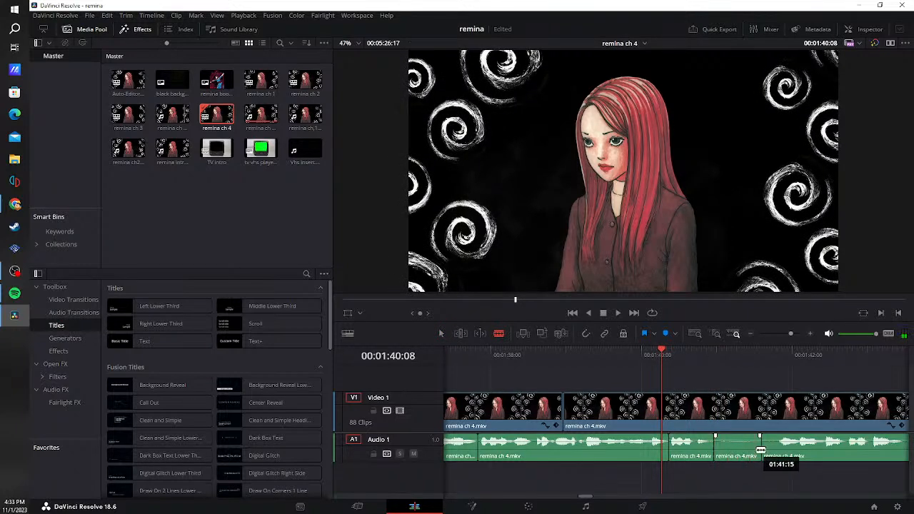
{"action": "left_click", "coordinate": [778, 451]}
{"action": "key", "text": "a"}
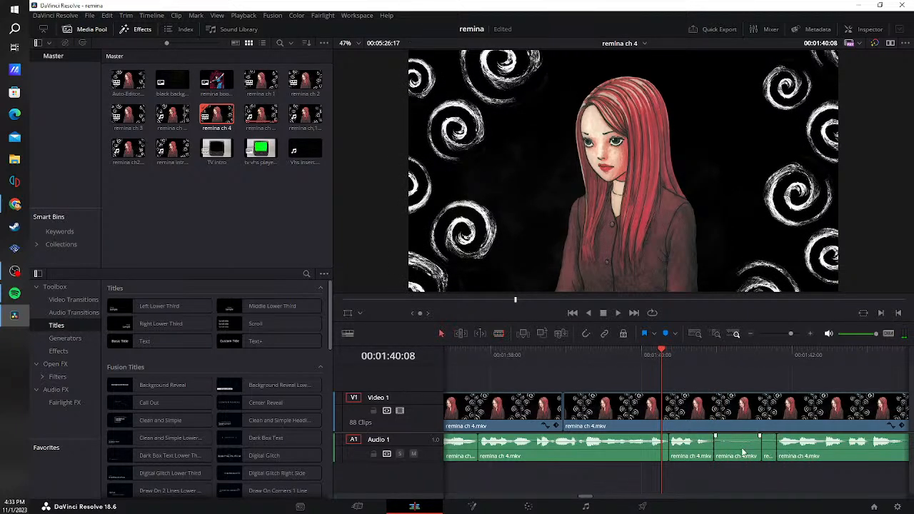
{"action": "key", "text": "BackSpace"}
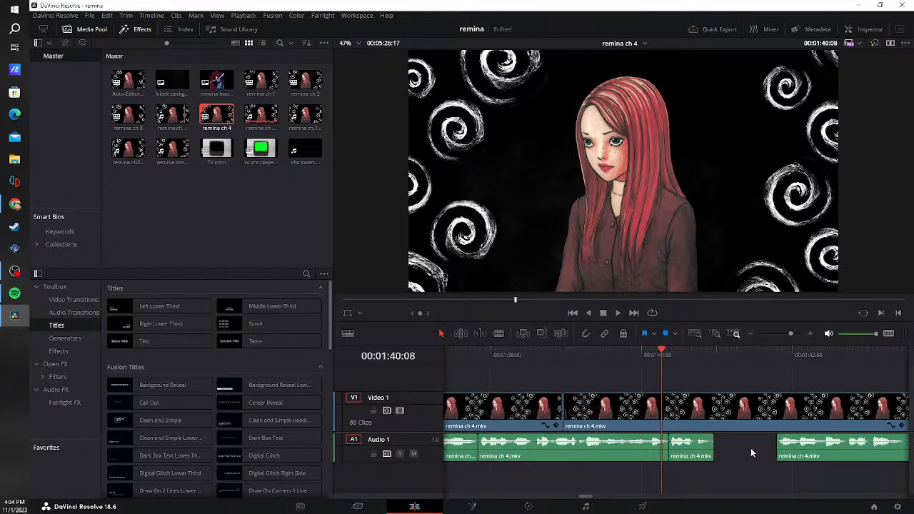
{"action": "left_click", "coordinate": [751, 448]}
{"action": "key", "text": "BackSpace"}
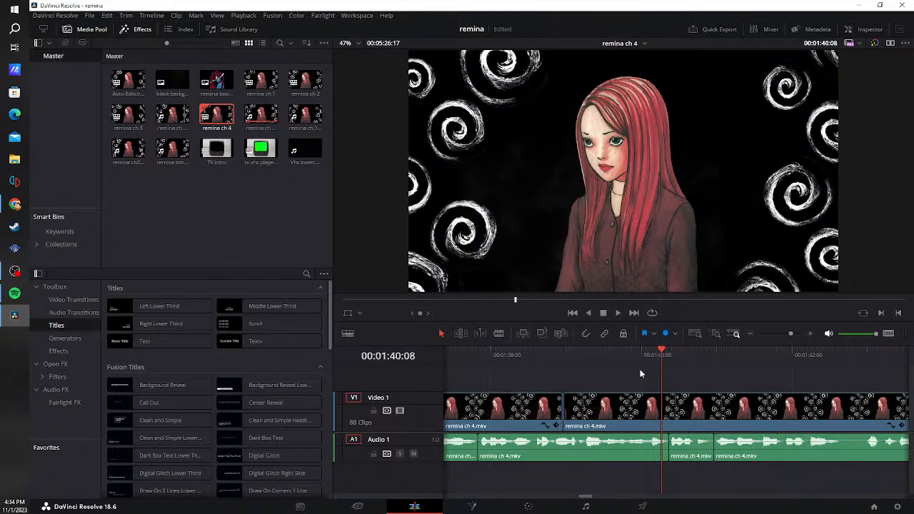
- Play on from 1:40:08, split out the silence in Audio 1 from about 1:42:19 to 1:43:00, and delete it, closing the gap
{"action": "left_click", "coordinate": [619, 313]}
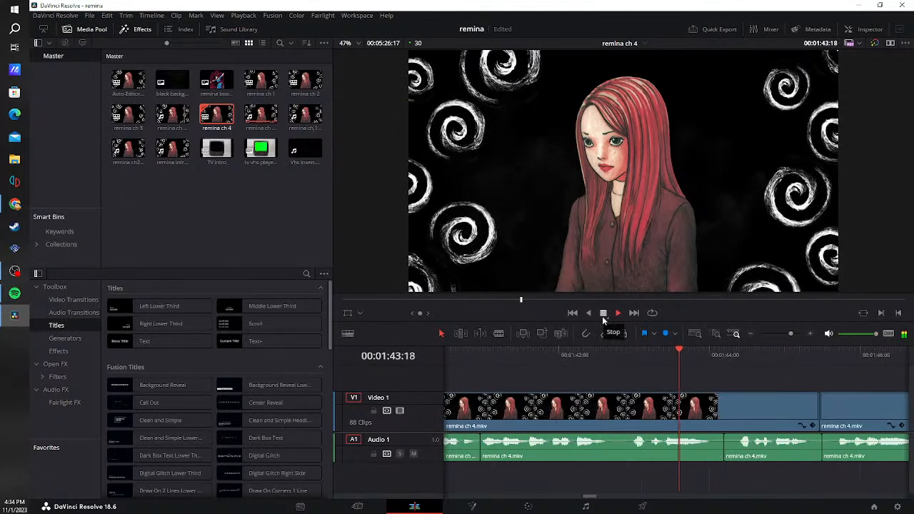
{"action": "left_click", "coordinate": [603, 313]}
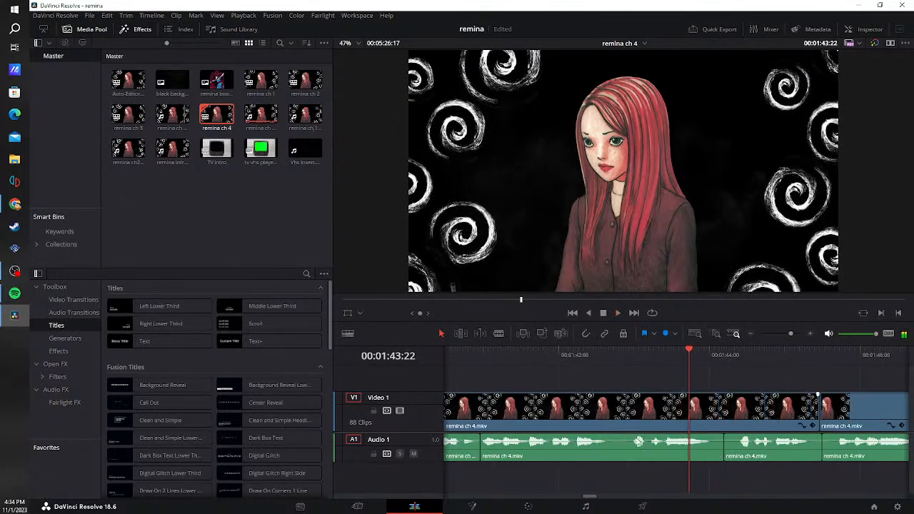
{"action": "left_click", "coordinate": [608, 454]}
{"action": "left_click", "coordinate": [631, 454]}
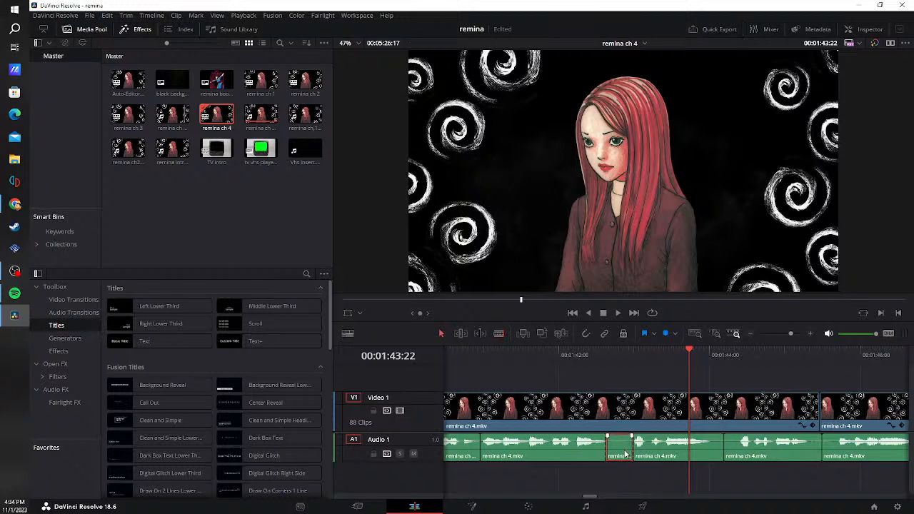
{"action": "key", "text": "BackSpace"}
{"action": "left_click", "coordinate": [626, 453]}
{"action": "key", "text": "BackSpace"}
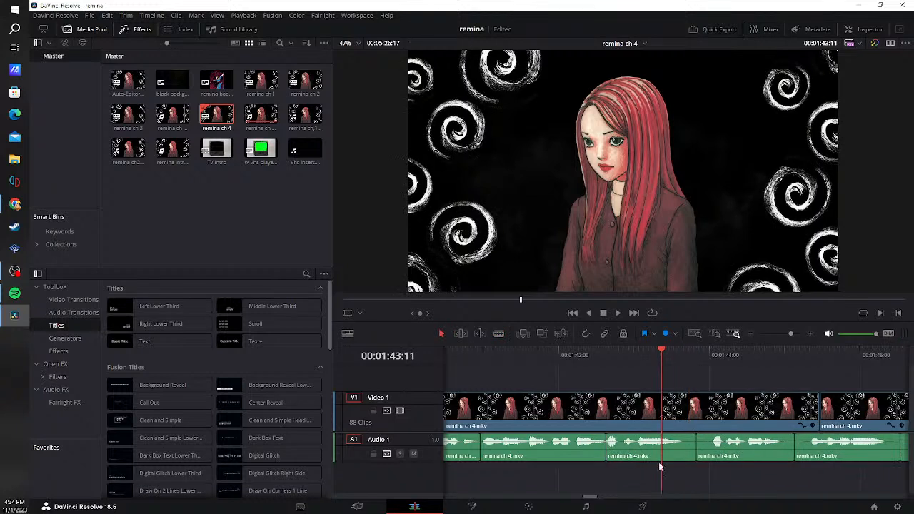
- Split Audio 1 around the clip boundary near 1:43:25, delete the silent pieces on both sides, and close the gap
{"action": "key", "text": "b"}
{"action": "left_click", "coordinate": [686, 454]}
{"action": "left_click", "coordinate": [702, 453]}
{"action": "key", "text": "a"}
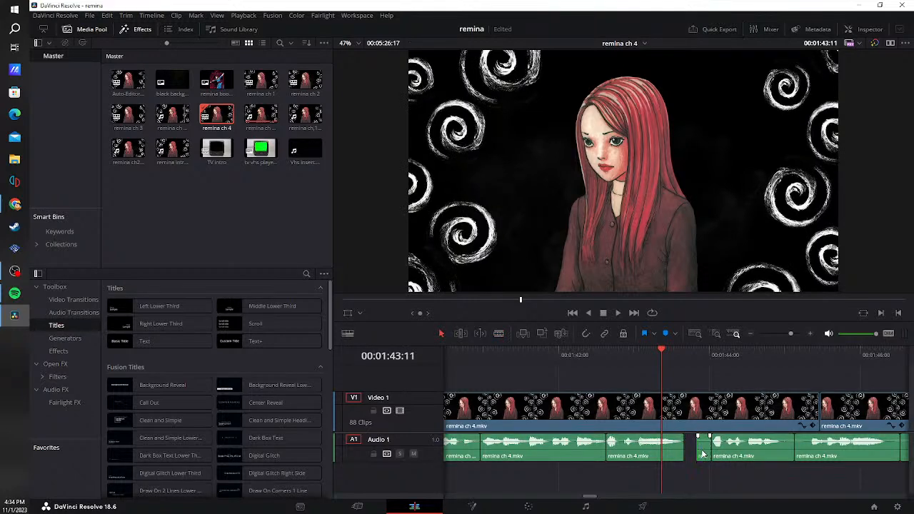
{"action": "left_click", "coordinate": [702, 453]}
{"action": "key", "text": "BackSpace"}
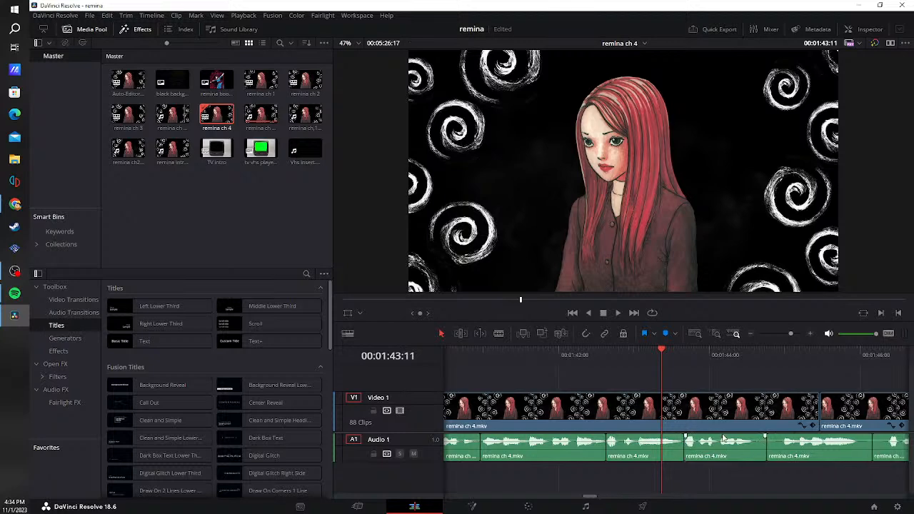
- Split Audio 1 around the clip boundary near 1:44:22, delete the silent pieces on both sides, and close the gap
{"action": "key", "text": "b"}
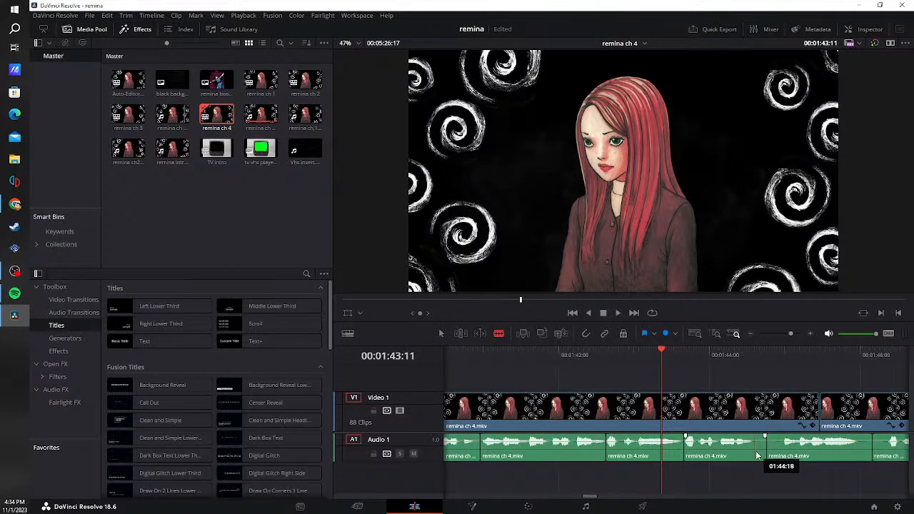
{"action": "left_click", "coordinate": [785, 449]}
{"action": "key", "text": "a"}
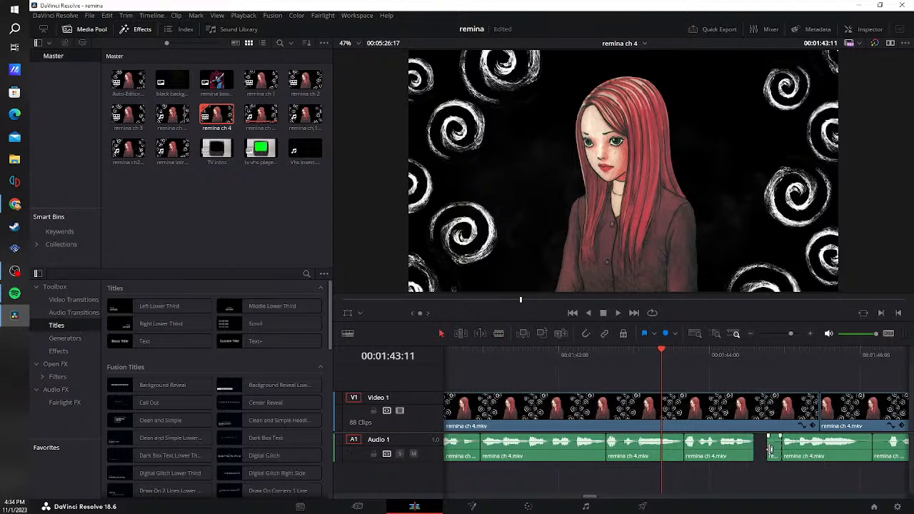
{"action": "left_click", "coordinate": [769, 452]}
{"action": "key", "text": "Delete"}
- Cut the silence on both sides of Audio 1's clip boundary near 1:45:23 and close the gap
{"action": "key", "text": "b"}
{"action": "left_click", "coordinate": [834, 456]}
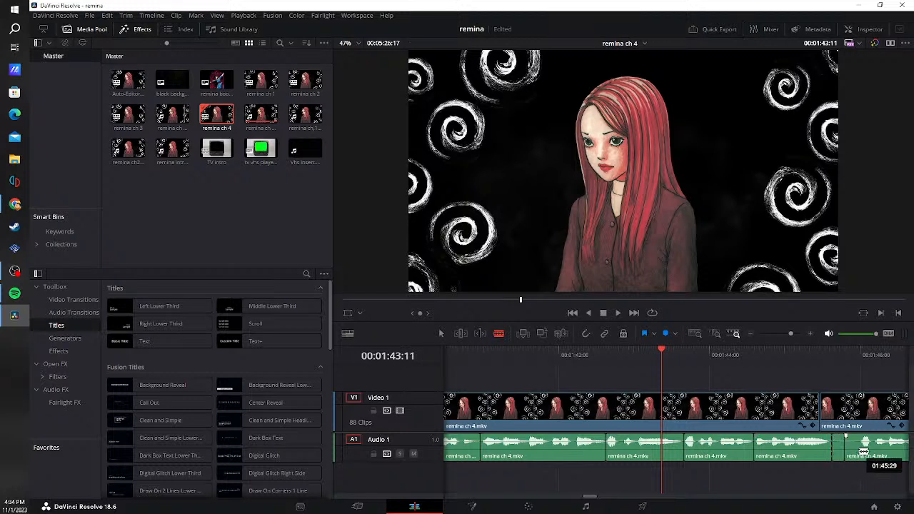
{"action": "left_click", "coordinate": [860, 451]}
{"action": "key", "text": "a"}
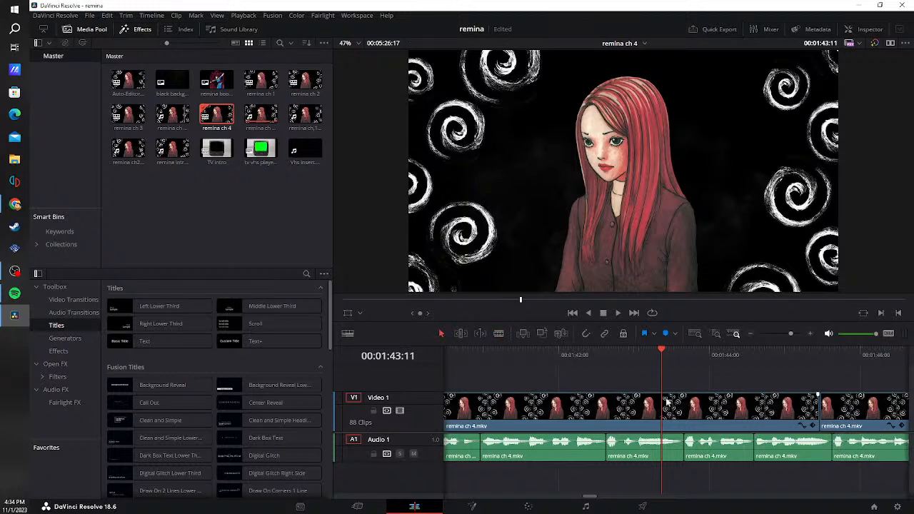
- Play on from 1:43:11 and cut the short silence in Audio 1 near 1:48:00, closing the gap
{"action": "left_click", "coordinate": [618, 313]}
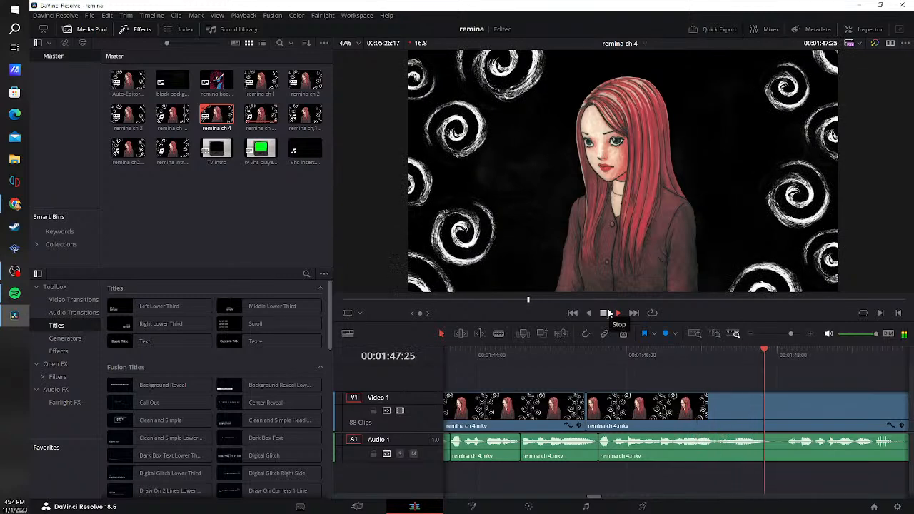
{"action": "left_click", "coordinate": [604, 313]}
{"action": "key", "text": "b"}
{"action": "left_click", "coordinate": [788, 447]}
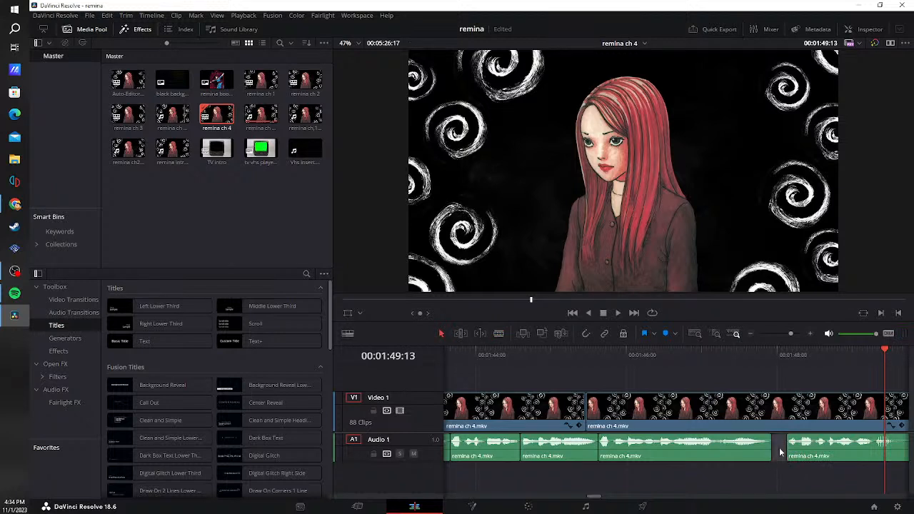
{"action": "left_click", "coordinate": [780, 451]}
{"action": "key", "text": "Delete"}
- Split Audio 1 at about 1:49:02, where the speech ends
{"action": "key", "text": "b"}
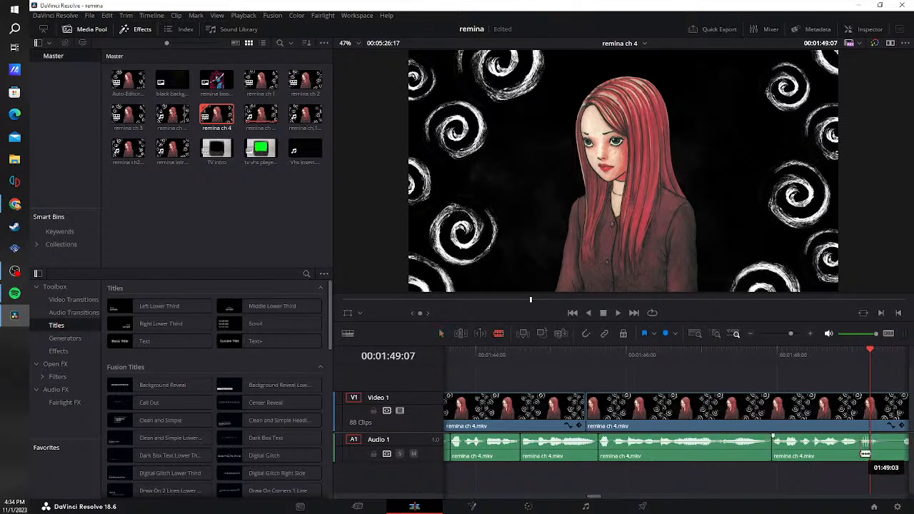
{"action": "left_click", "coordinate": [863, 454]}
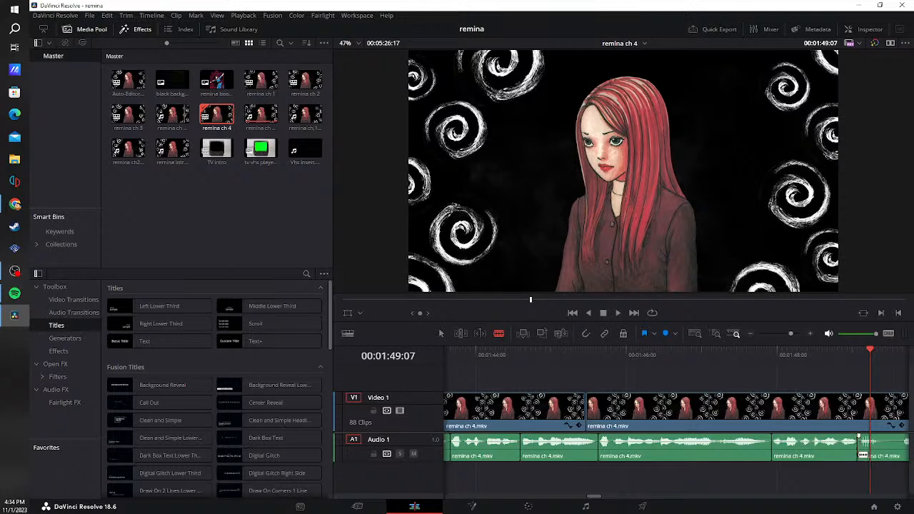
- Play the narration from 01:49:07 and split the Audio 1 clip at the end of the short noise, around 01:49:20
{"action": "key", "text": "a"}
{"action": "left_click", "coordinate": [616, 314]}
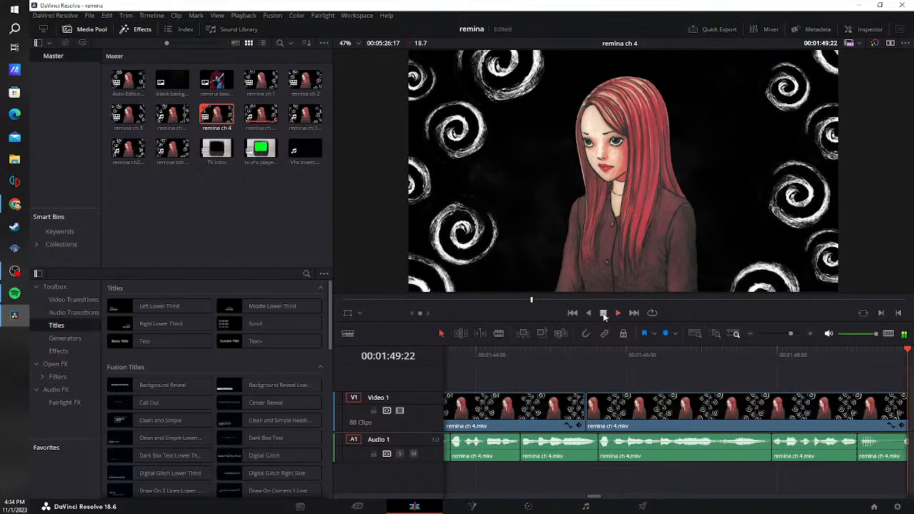
{"action": "key", "text": "space"}
{"action": "key", "text": "b"}
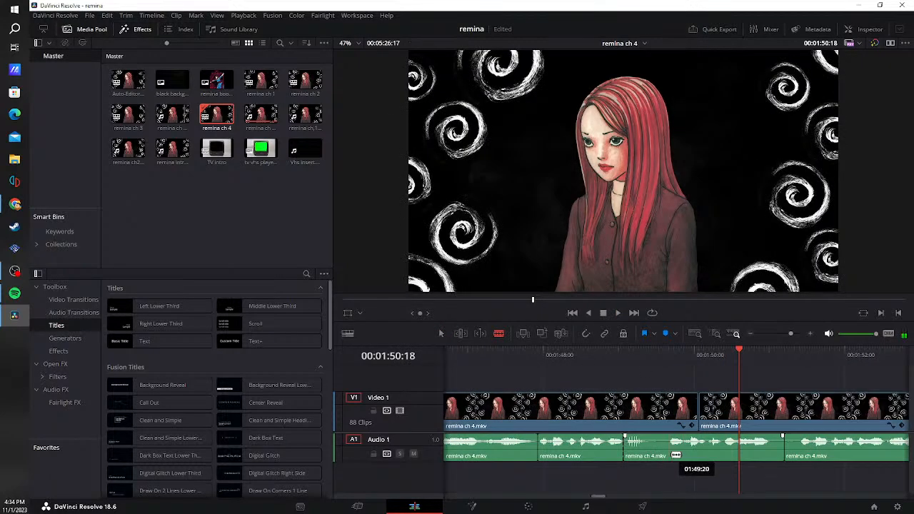
{"action": "left_click", "coordinate": [667, 455]}
{"action": "key", "text": "a"}
{"action": "key", "text": "Home"}
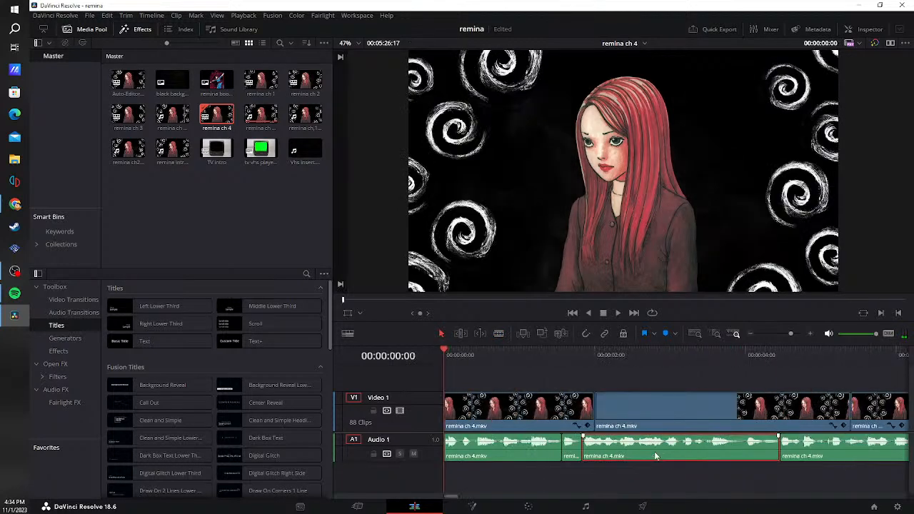
{"action": "left_click", "coordinate": [642, 448]}
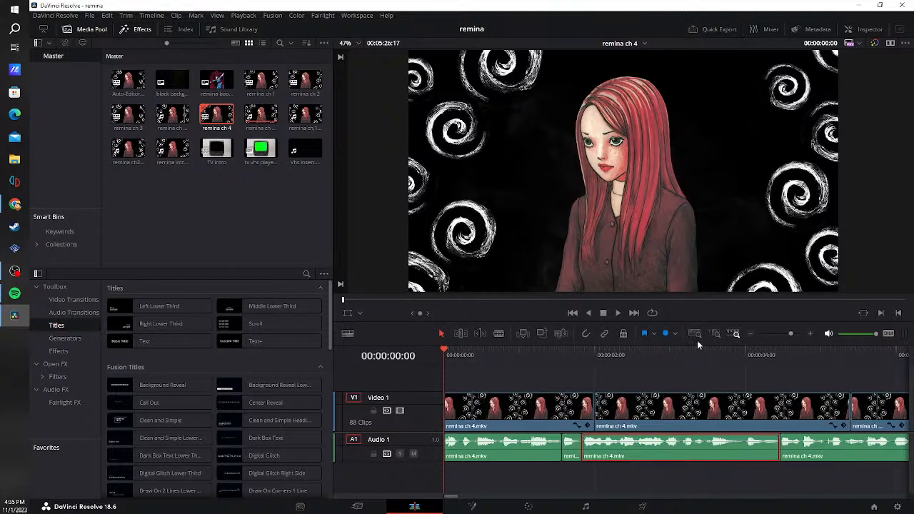
{"action": "left_click_drag", "start_coordinate": [502, 300], "coordinate": [502, 300]}
{"action": "left_click", "coordinate": [619, 313]}
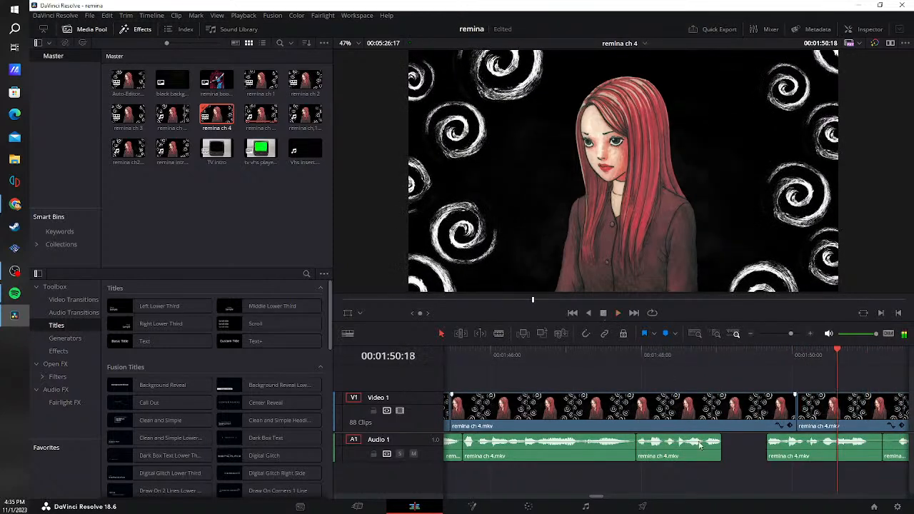
- Close the Audio 1 gap just after 01:49:00 and cut out the pause just after 01:50:00
{"action": "left_click", "coordinate": [743, 455]}
{"action": "key", "text": "Delete"}
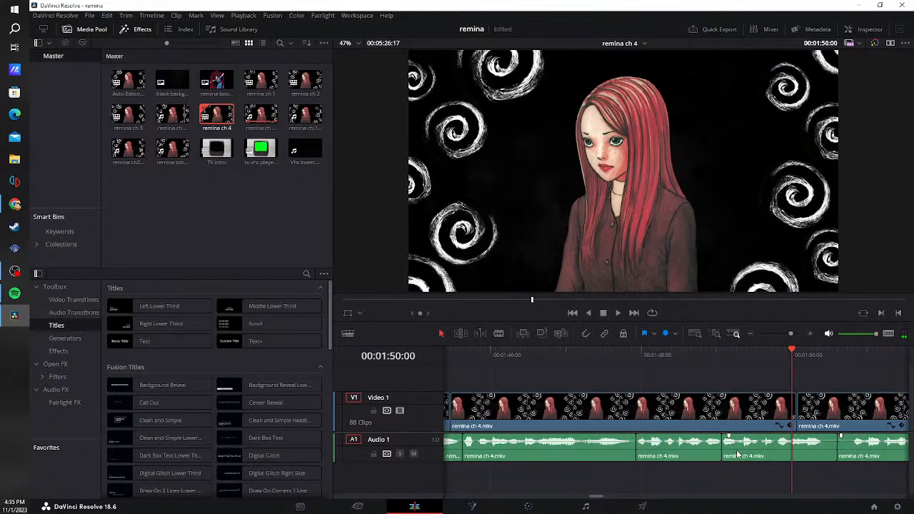
{"action": "left_click", "coordinate": [824, 445]}
{"action": "key", "text": "a"}
{"action": "key", "text": "BackSpace"}
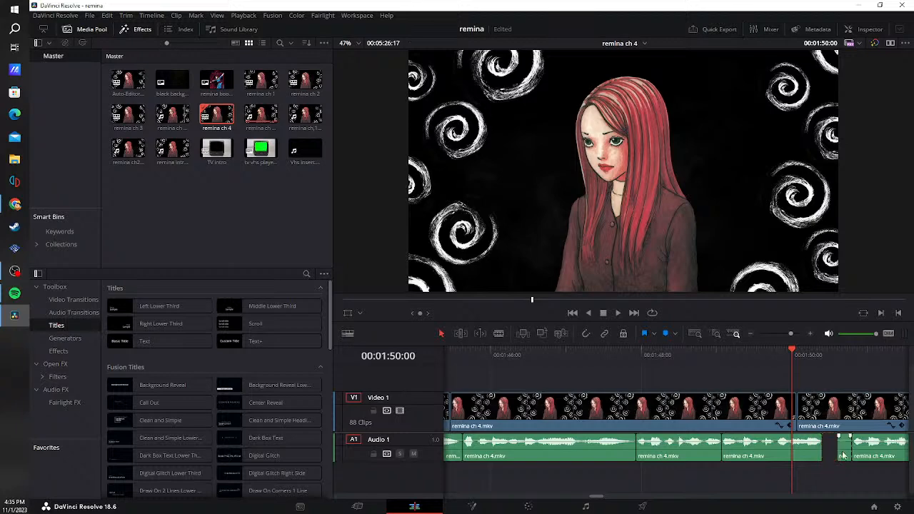
{"action": "key", "text": "BackSpace"}
- Review the narration up to about 01:55, cut the pause just after 01:54:00 out of Audio 1 and close the gap
{"action": "left_click", "coordinate": [706, 380]}
{"action": "left_click", "coordinate": [612, 315]}
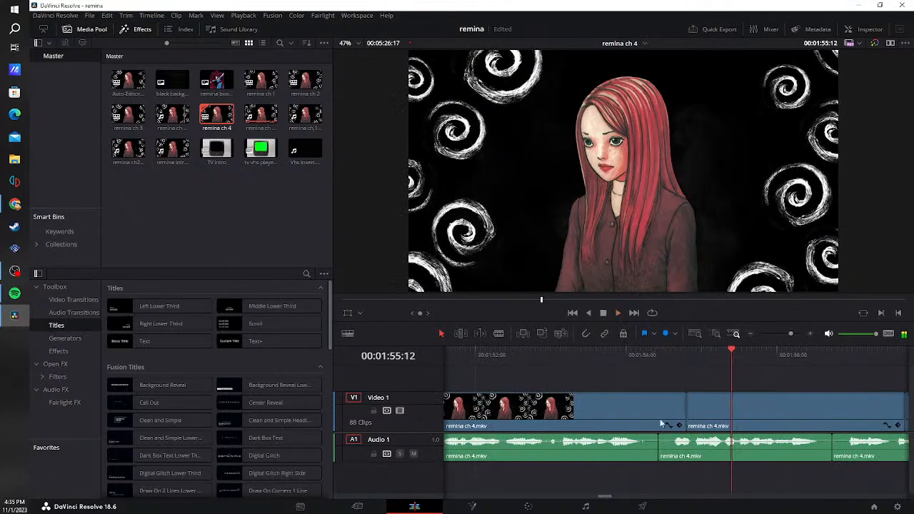
{"action": "key", "text": "b"}
{"action": "left_click", "coordinate": [644, 448]}
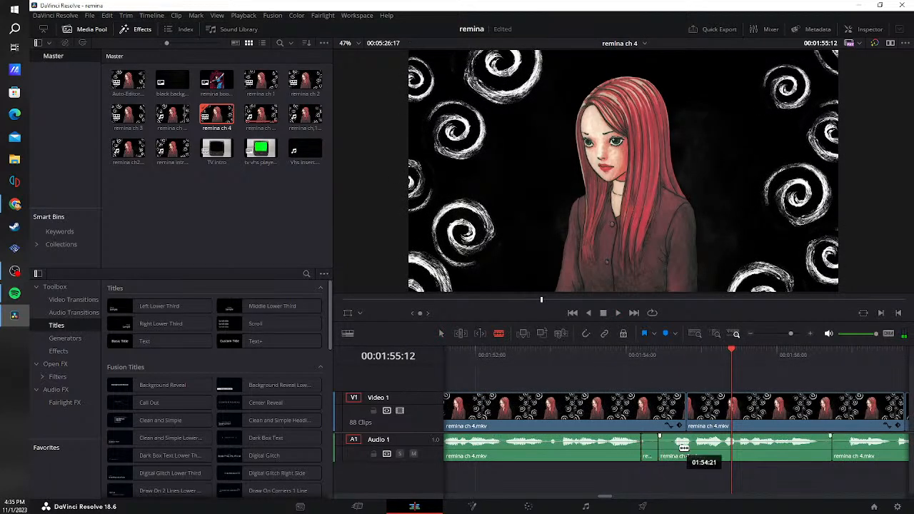
{"action": "key", "text": "a"}
{"action": "key", "text": "Delete"}
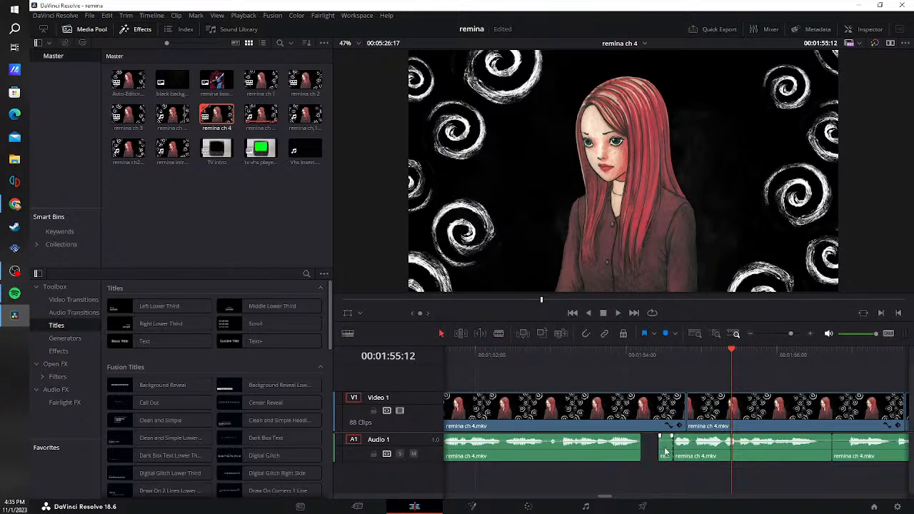
{"action": "key", "text": "BackSpace"}
{"action": "left_click", "coordinate": [657, 451]}
{"action": "key", "text": "BackSpace"}
- Cut the pause just after 01:56:00 out of the Audio 1 track and close the gap
{"action": "key", "text": "b"}
{"action": "left_click", "coordinate": [785, 450]}
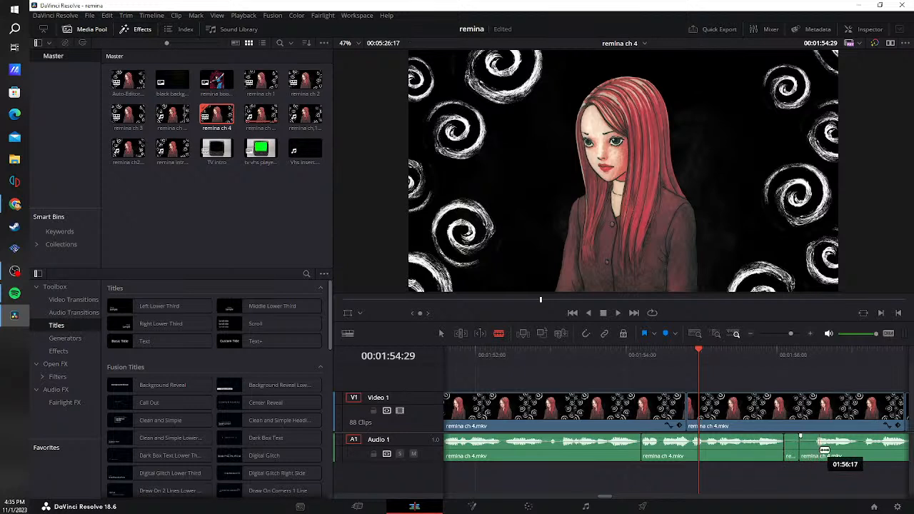
{"action": "left_click", "coordinate": [815, 450]}
{"action": "key", "text": "a"}
{"action": "key", "text": "BackSpace"}
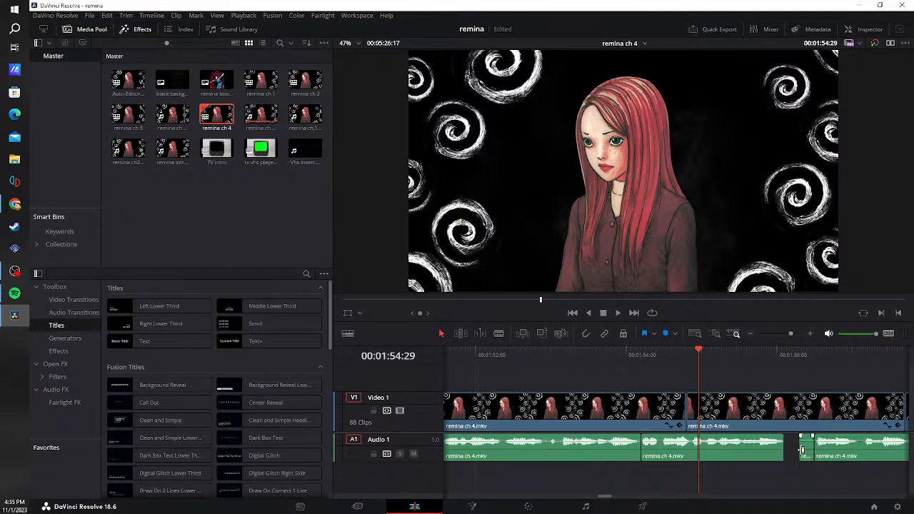
{"action": "left_click", "coordinate": [801, 454]}
{"action": "key", "text": "BackSpace"}
- Review the narration up to about 01:59, remove the pause just after 01:58:00 from Audio 1 and close the gap
{"action": "left_click", "coordinate": [632, 366]}
{"action": "left_click", "coordinate": [617, 314]}
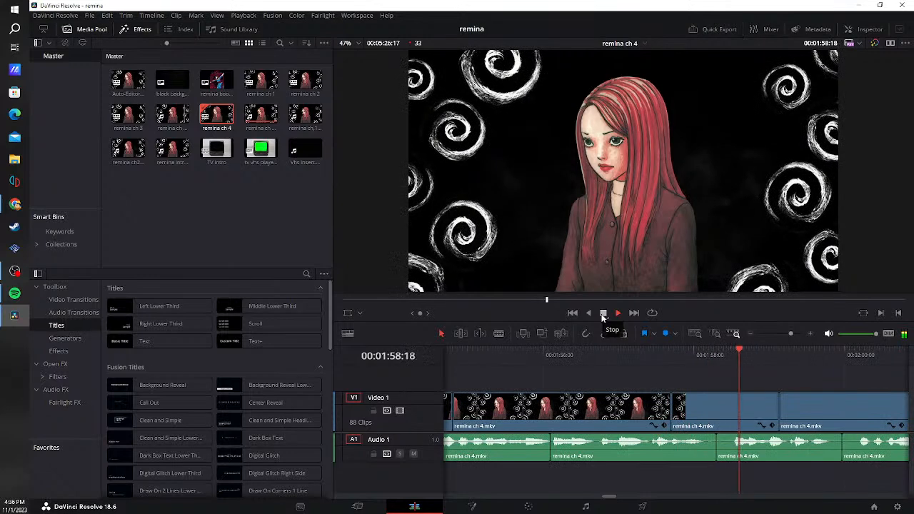
{"action": "mouse_move", "coordinate": [715, 453]}
{"action": "left_mouse_down"}
{"action": "mouse_move", "coordinate": [706, 453]}
{"action": "mouse_move", "coordinate": [738, 454]}
{"action": "mouse_move", "coordinate": [711, 456]}
{"action": "left_mouse_up"}
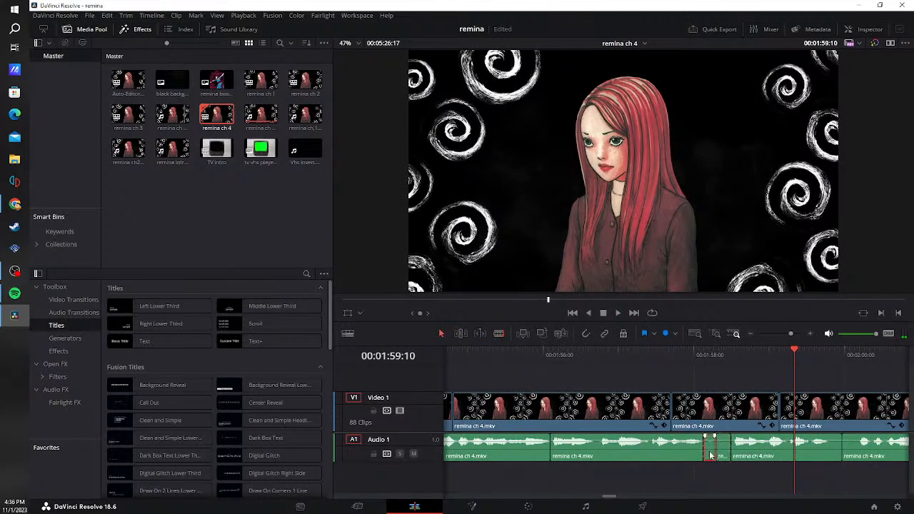
{"action": "key", "text": "BackSpace"}
{"action": "key", "text": "BackSpace"}
{"action": "left_click", "coordinate": [724, 454]}
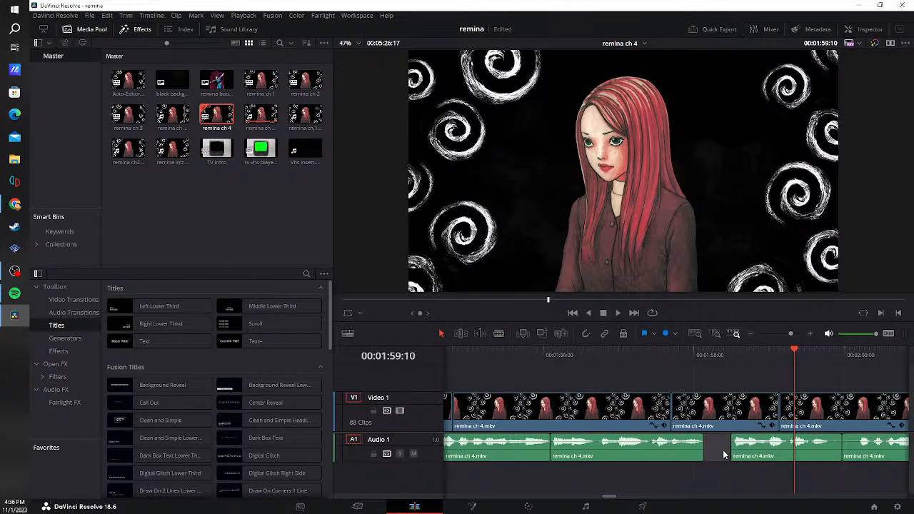
{"action": "key", "text": "BackSpace"}
- Split Audio 1 around the pause between 01:59:00 and 02:00:00, delete the silent pieces and close the gap
{"action": "key", "text": "b"}
{"action": "left_click", "coordinate": [803, 453]}
{"action": "left_click", "coordinate": [833, 455]}
{"action": "key", "text": "a"}
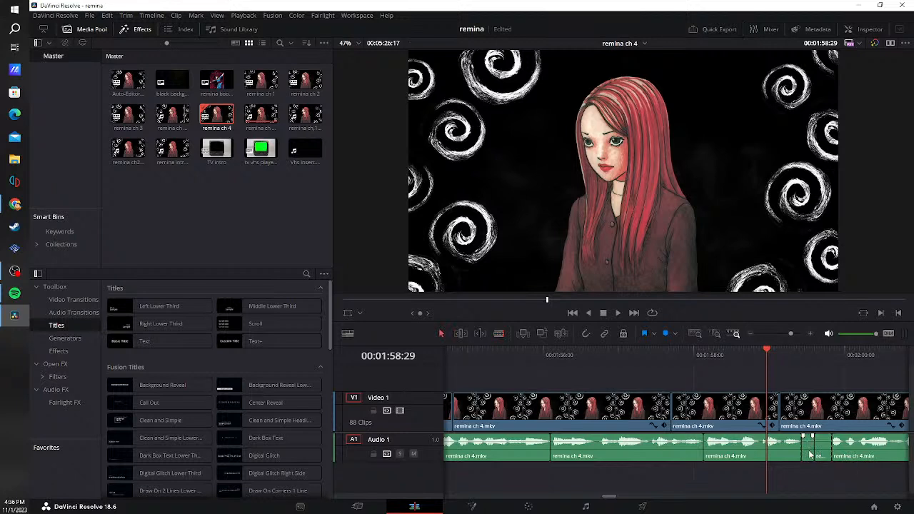
{"action": "key", "text": "BackSpace"}
{"action": "left_click", "coordinate": [813, 453]}
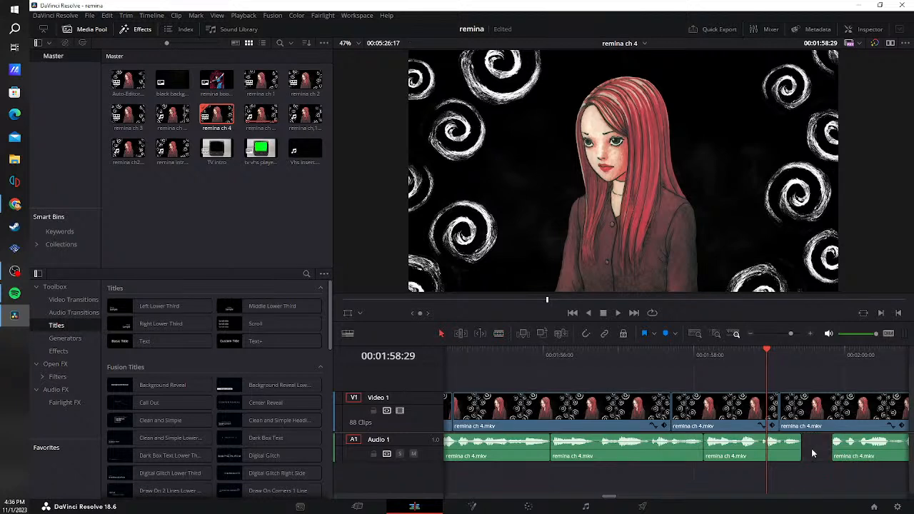
{"action": "key", "text": "BackSpace"}
- Play on from 01:57:24, cut the pause between about 02:01:00 and 02:01:12 out of Audio 1 and close the gap
{"action": "left_click", "coordinate": [679, 355]}
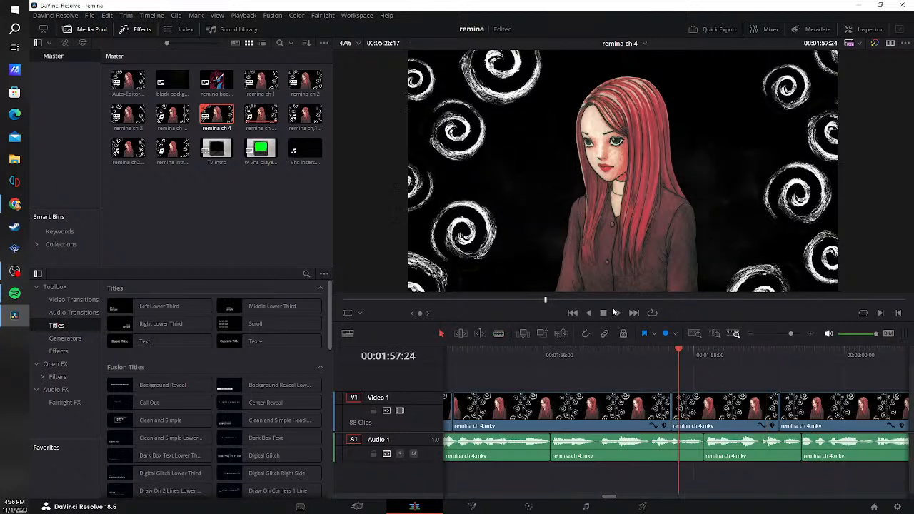
{"action": "left_click", "coordinate": [618, 314]}
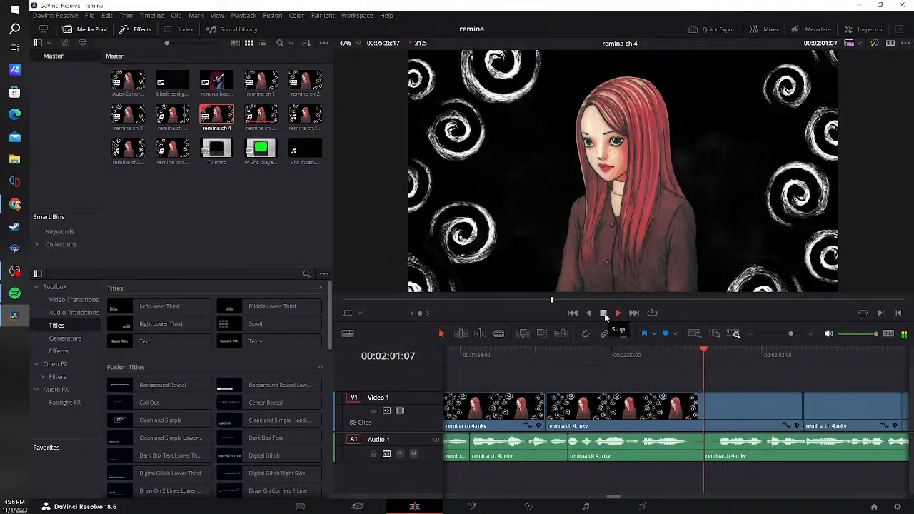
{"action": "left_click", "coordinate": [604, 314]}
{"action": "key", "text": "b"}
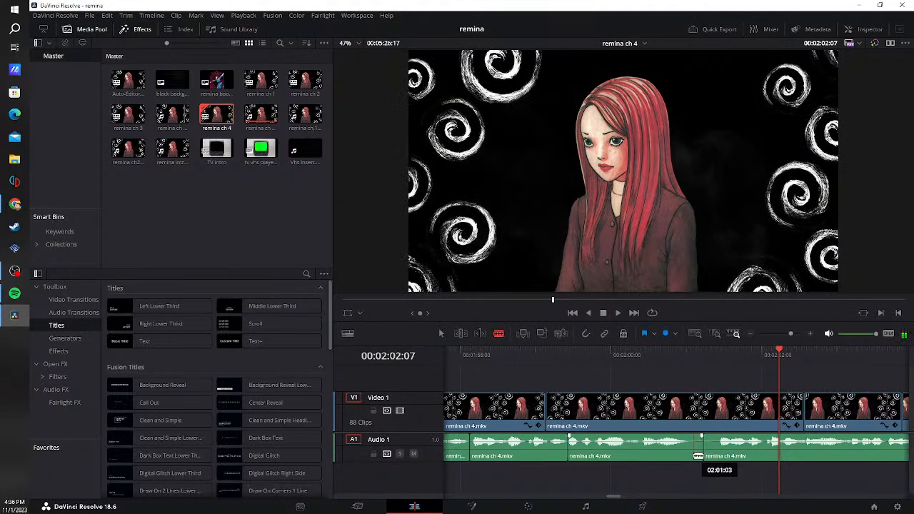
{"action": "left_click_drag", "start_coordinate": [696, 455], "coordinate": [722, 456]}
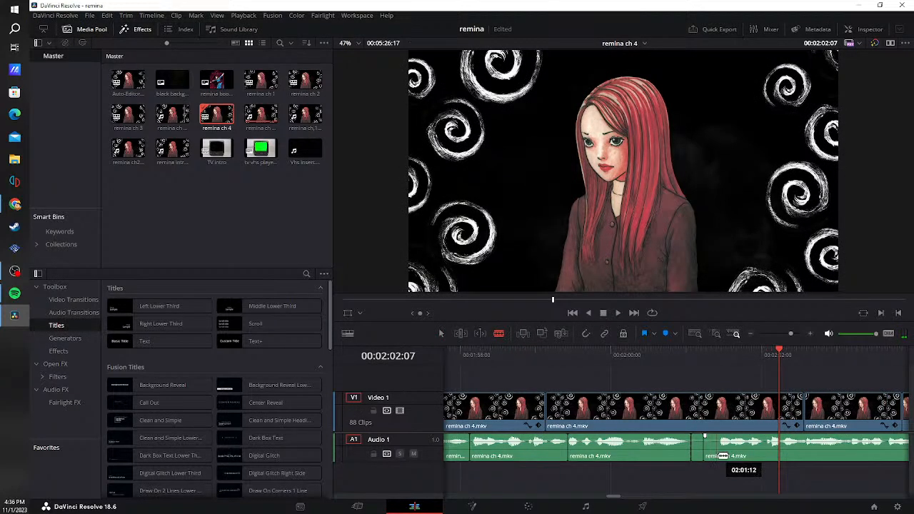
{"action": "left_click", "coordinate": [722, 456]}
{"action": "key", "text": "a"}
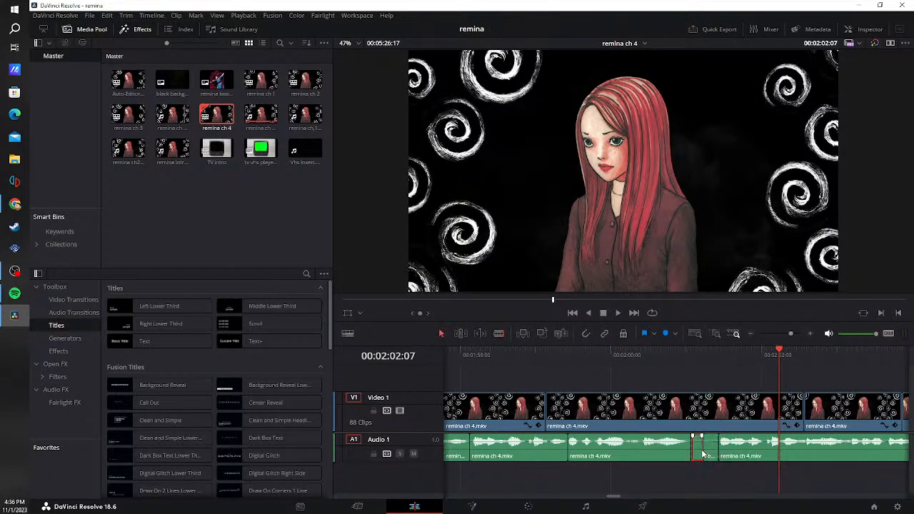
{"action": "left_click", "coordinate": [703, 455]}
{"action": "key", "text": "Delete"}
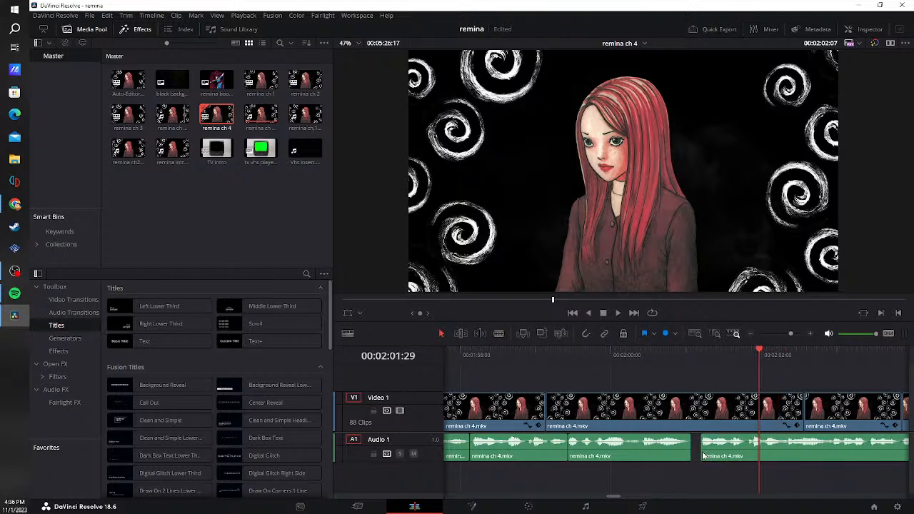
- Review the narration up to about 02:07, cut the pause just after 02:06:00 out of Audio 1 and close the gap
{"action": "left_click", "coordinate": [656, 364]}
{"action": "left_click", "coordinate": [619, 313]}
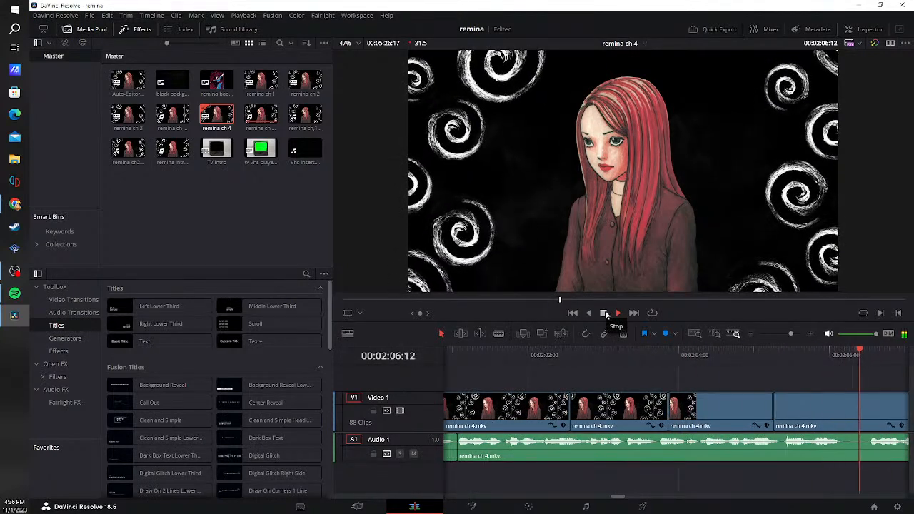
{"action": "left_click", "coordinate": [605, 313]}
{"action": "key", "text": "b"}
{"action": "left_click", "coordinate": [607, 445]}
{"action": "left_click", "coordinate": [634, 450]}
{"action": "key", "text": "a"}
{"action": "key", "text": "Delete"}
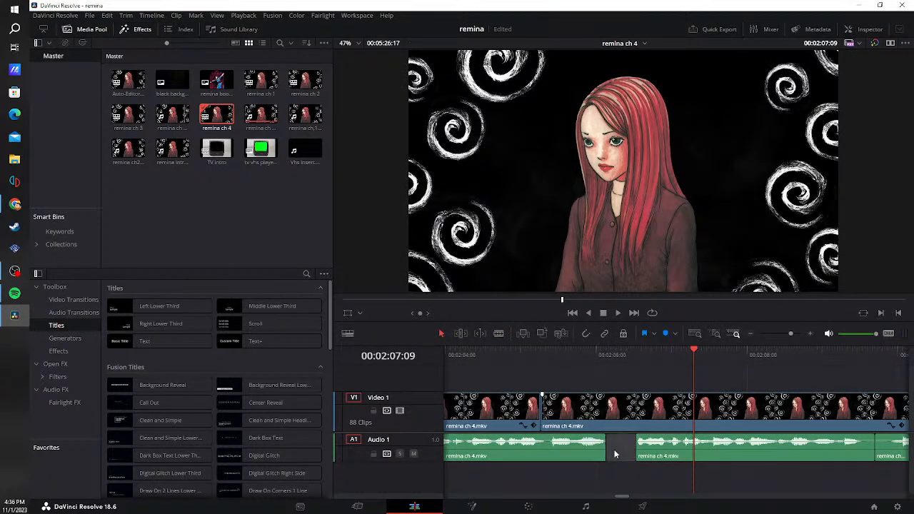
- Cut the pause between about 02:09:00 and 02:09:16 out of the Audio 1 track and close the gap
{"action": "key", "text": "b"}
{"action": "left_click", "coordinate": [833, 450]}
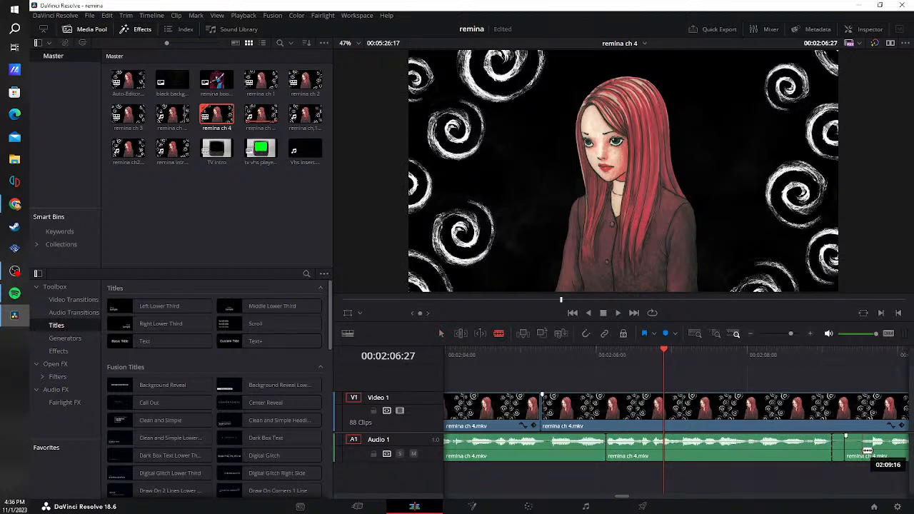
{"action": "left_click", "coordinate": [861, 451]}
{"action": "key", "text": "a"}
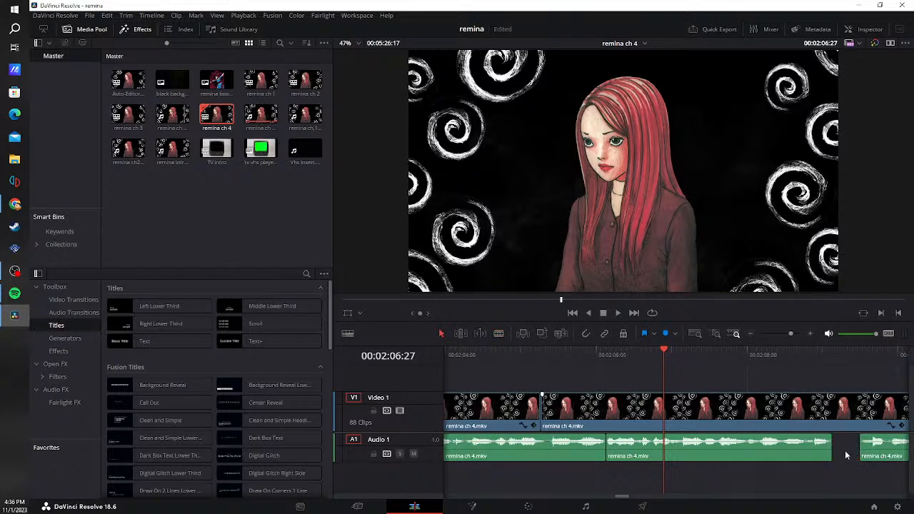
{"action": "key", "text": "BackSpace"}
{"action": "left_click", "coordinate": [841, 445]}
{"action": "key", "text": "BackSpace"}
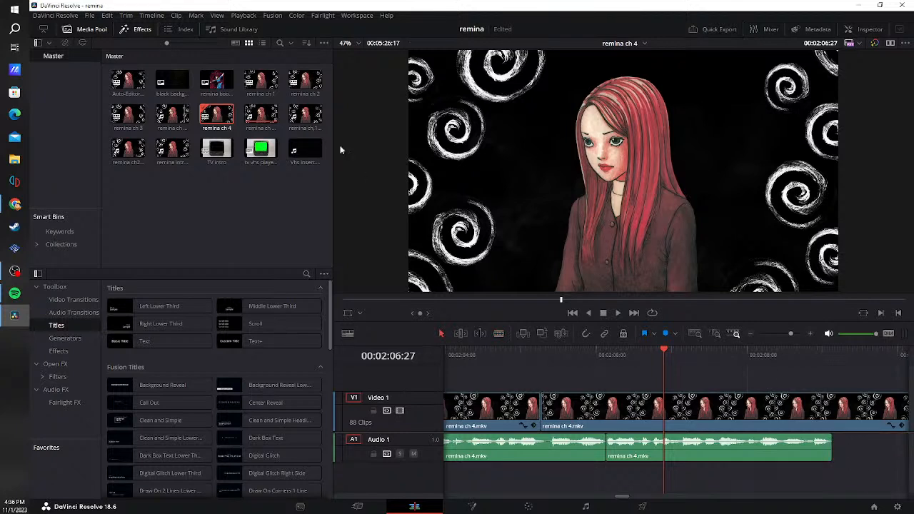
{"action": "key", "text": "ctrl+z"}
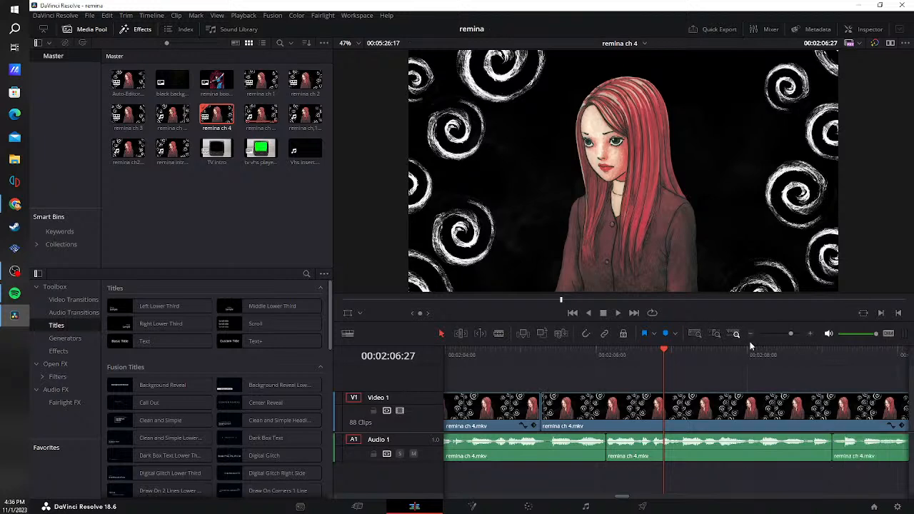
- Review the narration up to about 02:12:17, cut the pause just before 02:12:00 out of Audio 1 and close the gap
{"action": "left_click", "coordinate": [586, 354]}
{"action": "left_click", "coordinate": [618, 313]}
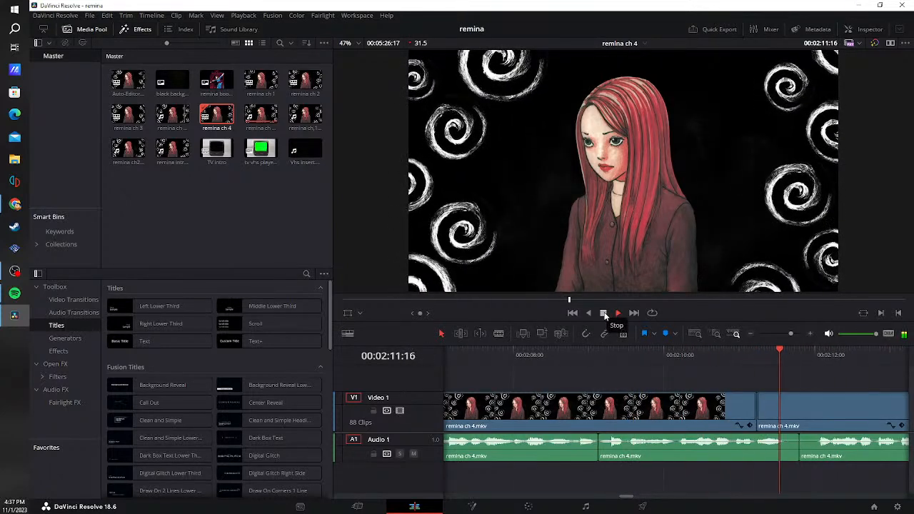
{"action": "left_click", "coordinate": [604, 313]}
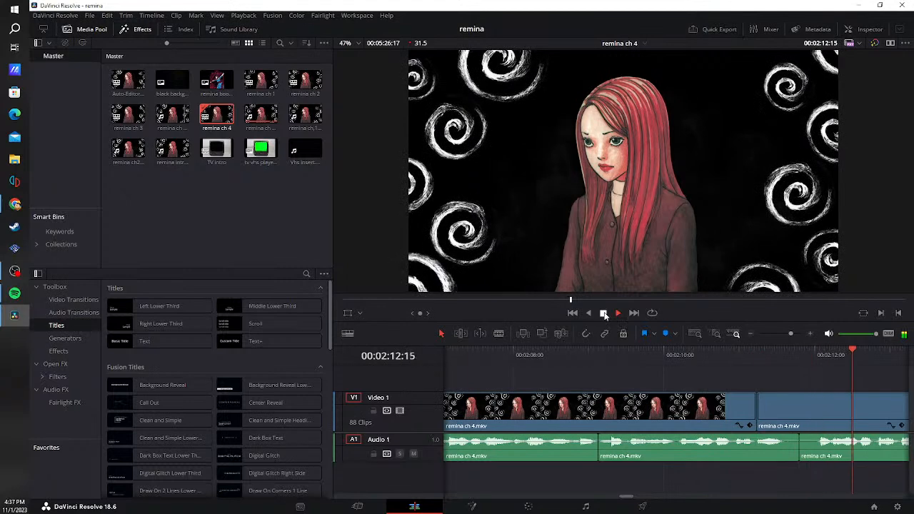
{"action": "left_click", "coordinate": [785, 449]}
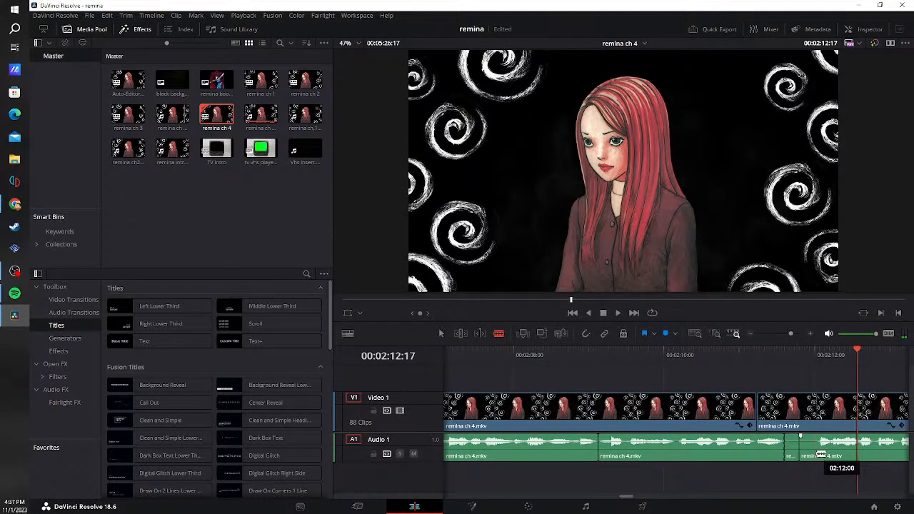
{"action": "left_click", "coordinate": [815, 450]}
{"action": "key", "text": "a"}
{"action": "left_click", "coordinate": [788, 449]}
{"action": "left_click_drag", "start_coordinate": [789, 448], "coordinate": [803, 445]}
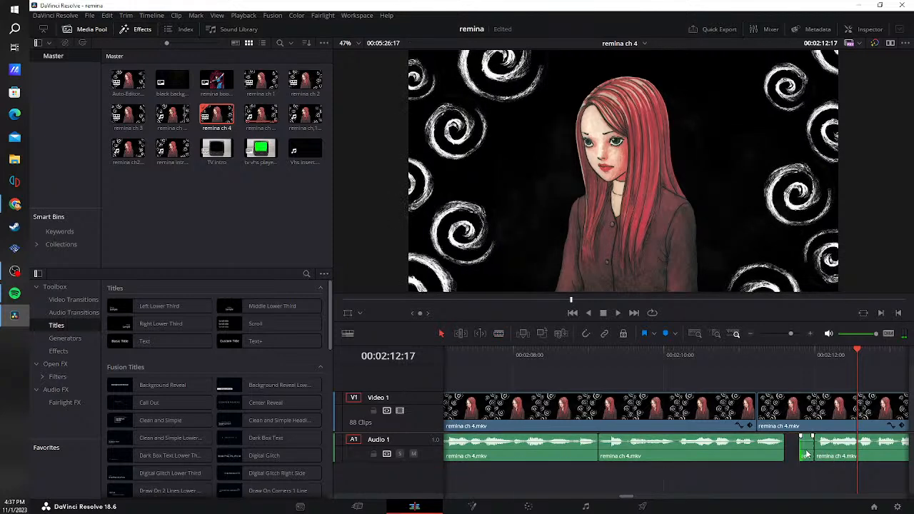
{"action": "key", "text": "BackSpace"}
- Replay the narration from about 02:11:03, cut the pause between about 02:13:04 and 02:13:11 out of Audio 1 and close the gap
{"action": "left_click", "coordinate": [745, 350]}
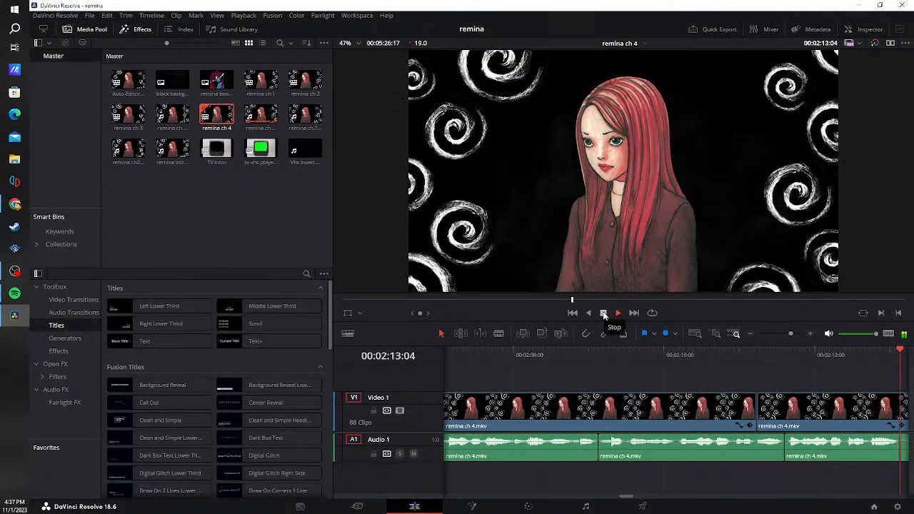
{"action": "left_click", "coordinate": [668, 457]}
{"action": "left_click", "coordinate": [684, 457]}
{"action": "key", "text": "a"}
{"action": "left_click", "coordinate": [681, 455]}
{"action": "left_click", "coordinate": [677, 458]}
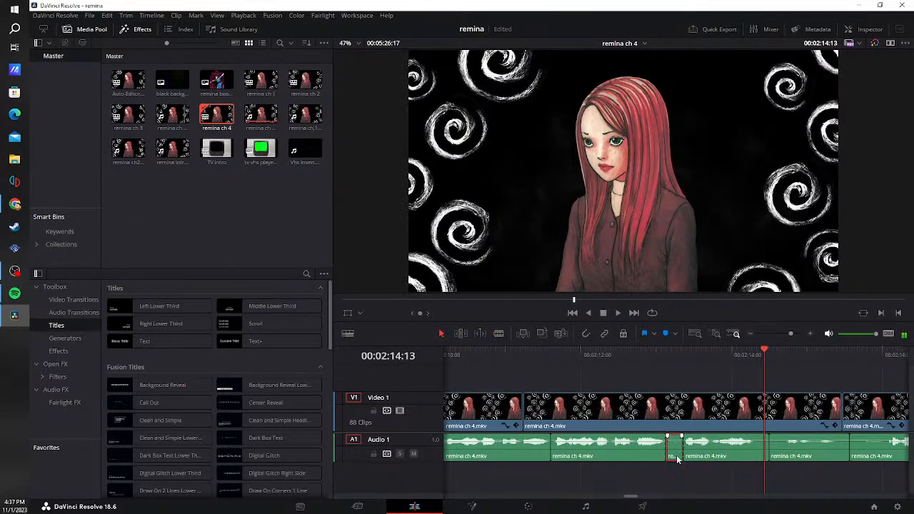
{"action": "key", "text": "BackSpace"}
{"action": "left_click", "coordinate": [677, 456]}
{"action": "key", "text": "BackSpace"}
- Cut the silences on both sides of the quiet Audio 1 clip, just after 02:14:00 and just before 02:16:00, and delete them
{"action": "left_click", "coordinate": [742, 352]}
{"action": "left_click_drag", "start_coordinate": [743, 353], "coordinate": [693, 361]}
{"action": "key", "text": "b"}
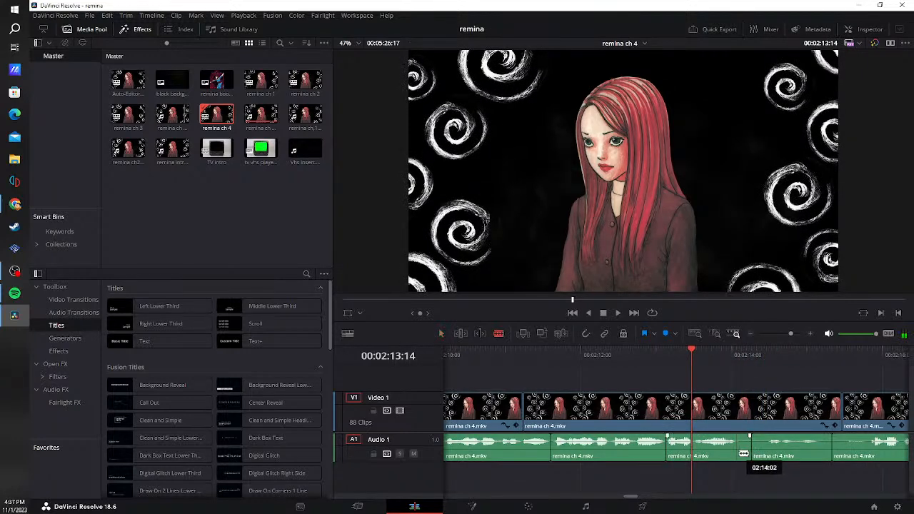
{"action": "left_click", "coordinate": [738, 450]}
{"action": "key", "text": "a"}
{"action": "key", "text": "b"}
{"action": "left_click", "coordinate": [870, 455]}
{"action": "key", "text": "a"}
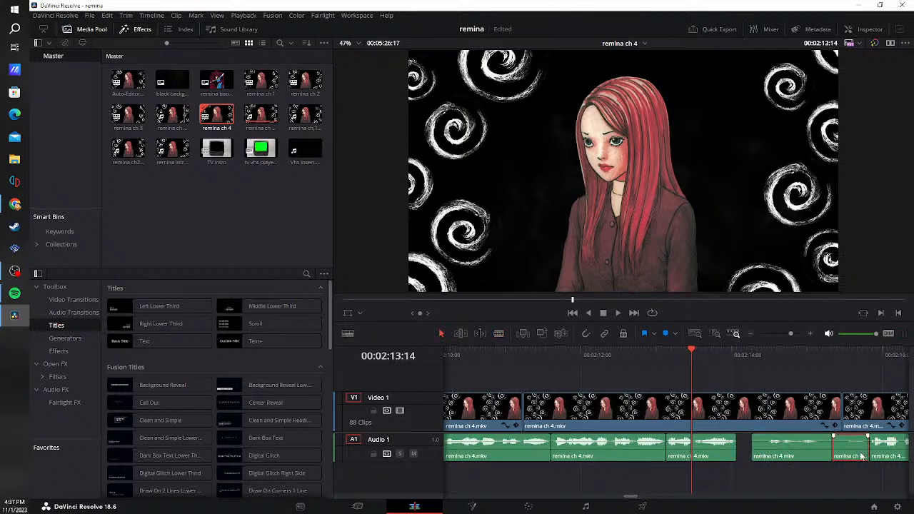
{"action": "key", "text": "BackSpace"}
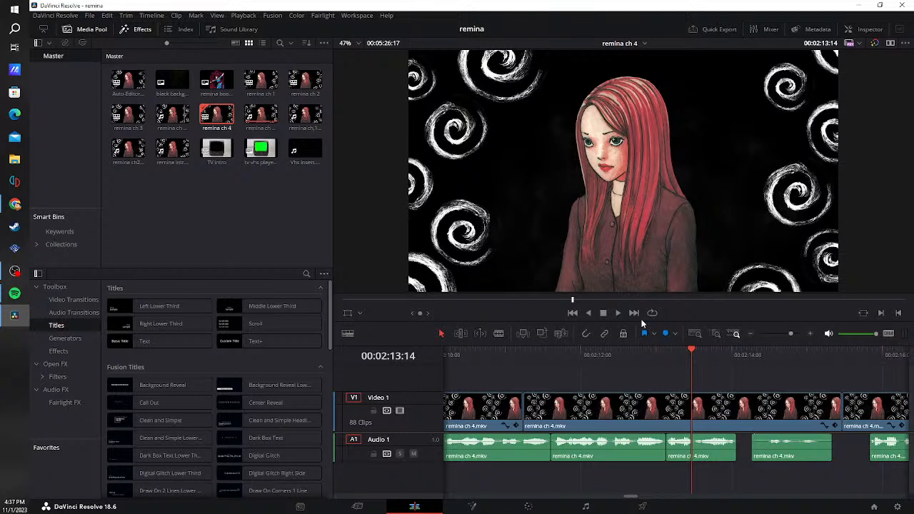
- Play on to about 02:16:17, delete the quiet Audio 1 clip after 02:14:00 and close the whole gap around it
{"action": "left_click", "coordinate": [614, 315]}
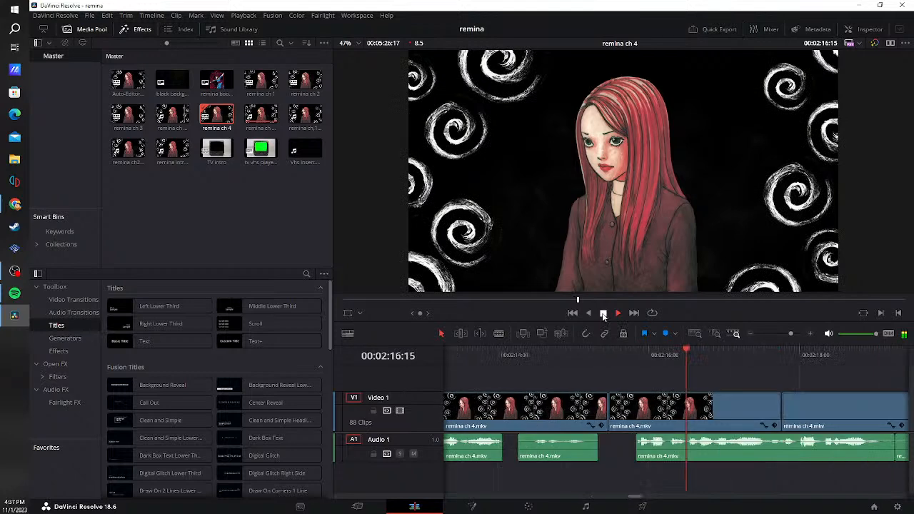
{"action": "key", "text": "Delete"}
{"action": "left_click", "coordinate": [554, 447]}
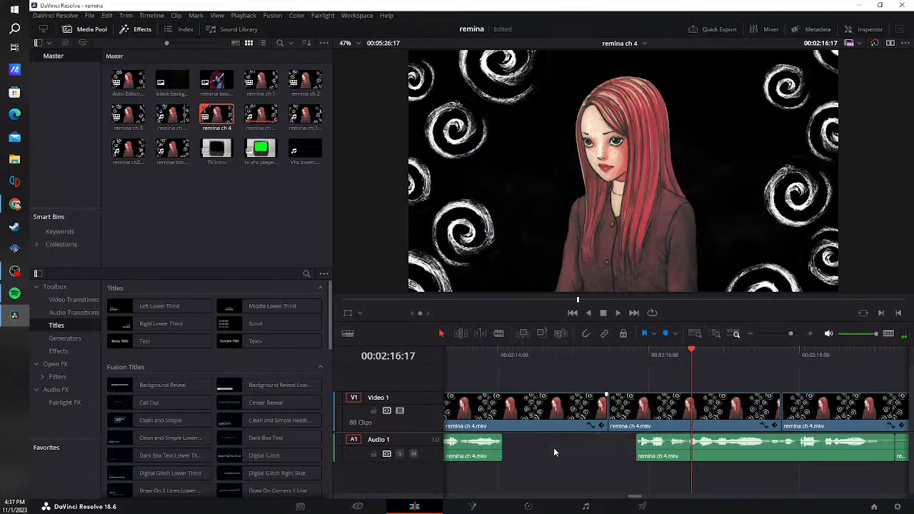
{"action": "key", "text": "Delete"}
- Review the narration from about 02:13:23, cut the pause between about 02:17:09 and 02:17:21 out of Audio 1 and close the gap
{"action": "left_click", "coordinate": [481, 357]}
{"action": "left_click", "coordinate": [619, 314]}
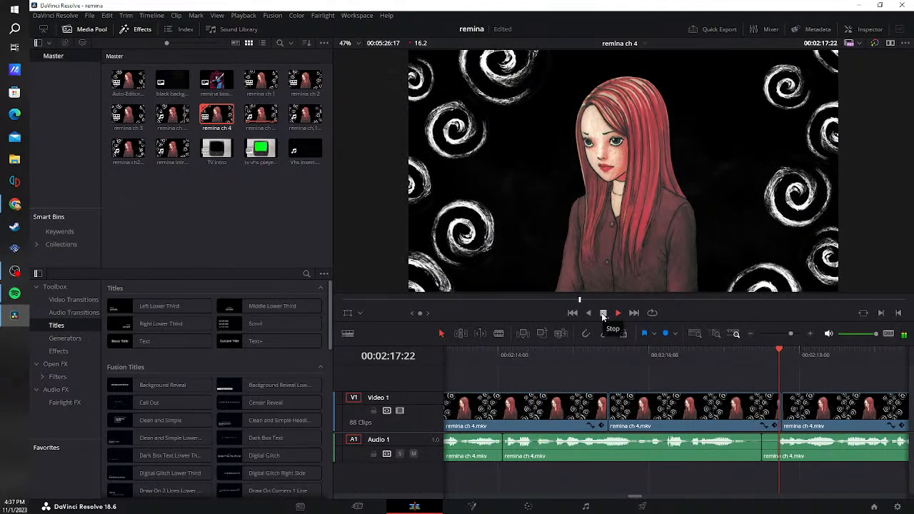
{"action": "left_click", "coordinate": [604, 314]}
{"action": "key", "text": "b"}
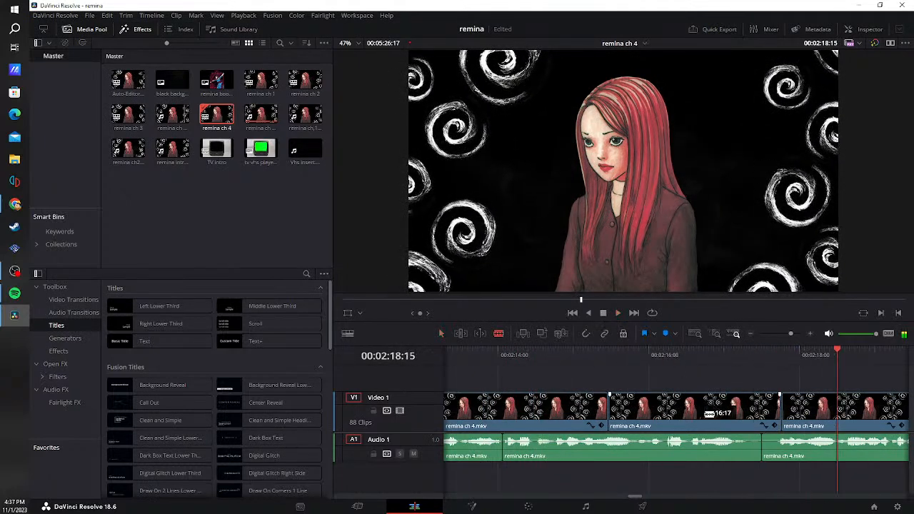
{"action": "left_click", "coordinate": [750, 449]}
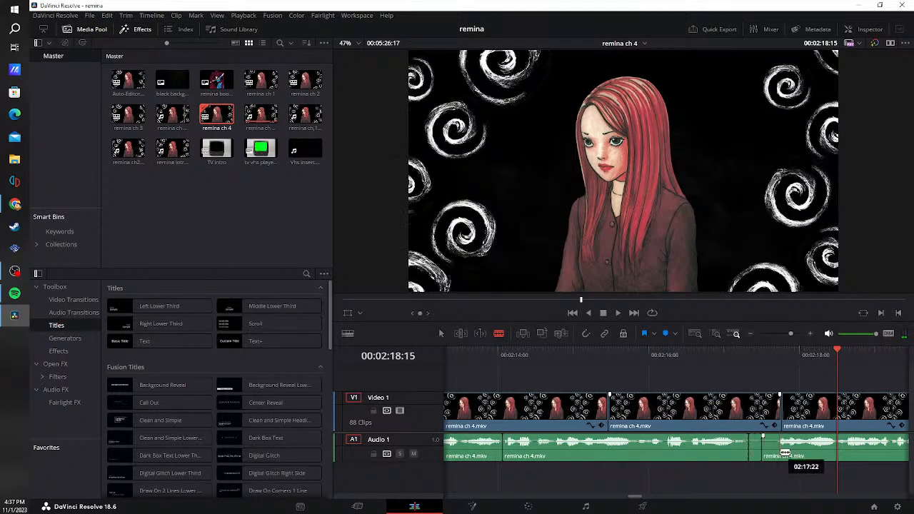
{"action": "left_click", "coordinate": [775, 450]}
{"action": "key", "text": "a"}
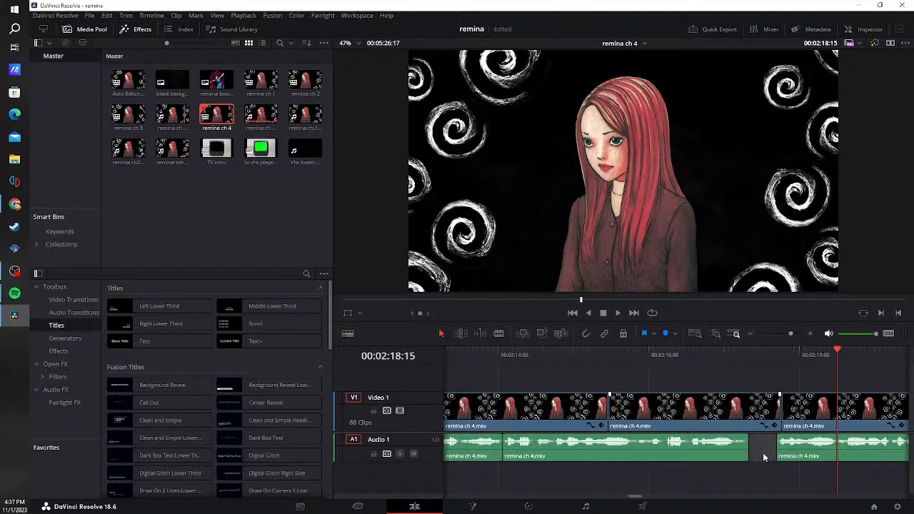
{"action": "key", "text": "Delete"}
- Play on from 02:16:22, cut the pause between about 02:19:27 and 02:20:08 out of Audio 1 and close the gap
{"action": "left_click", "coordinate": [703, 355]}
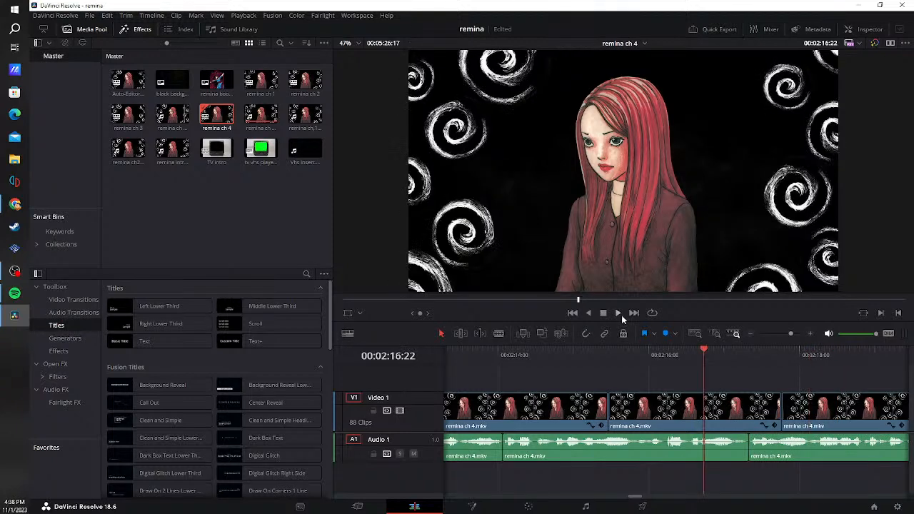
{"action": "left_click", "coordinate": [618, 315]}
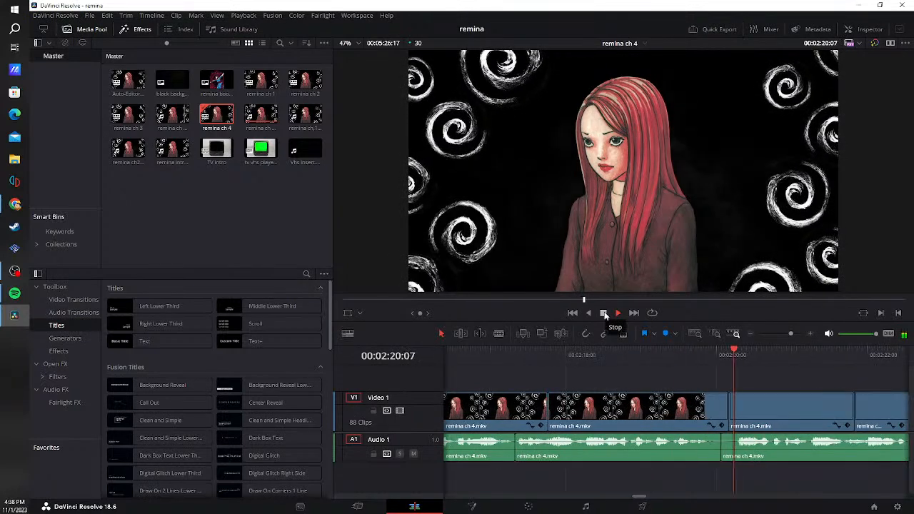
{"action": "left_click", "coordinate": [604, 315]}
{"action": "key", "text": "b"}
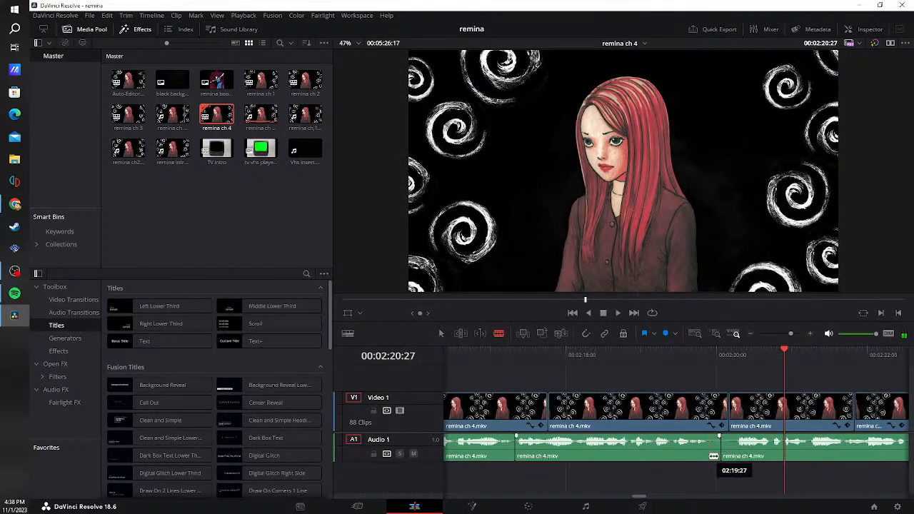
{"action": "left_click", "coordinate": [709, 446]}
{"action": "left_click", "coordinate": [736, 453]}
{"action": "key", "text": "a"}
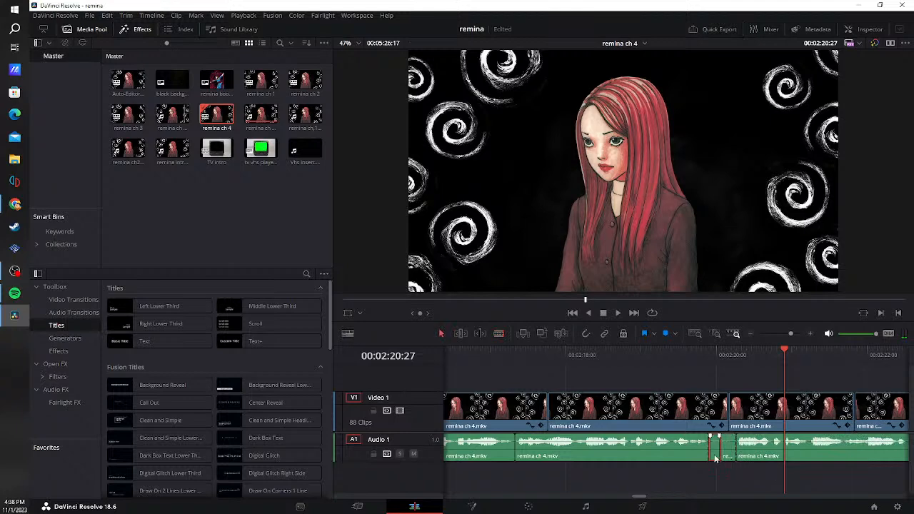
{"action": "left_click", "coordinate": [729, 450]}
{"action": "key", "text": "Delete"}
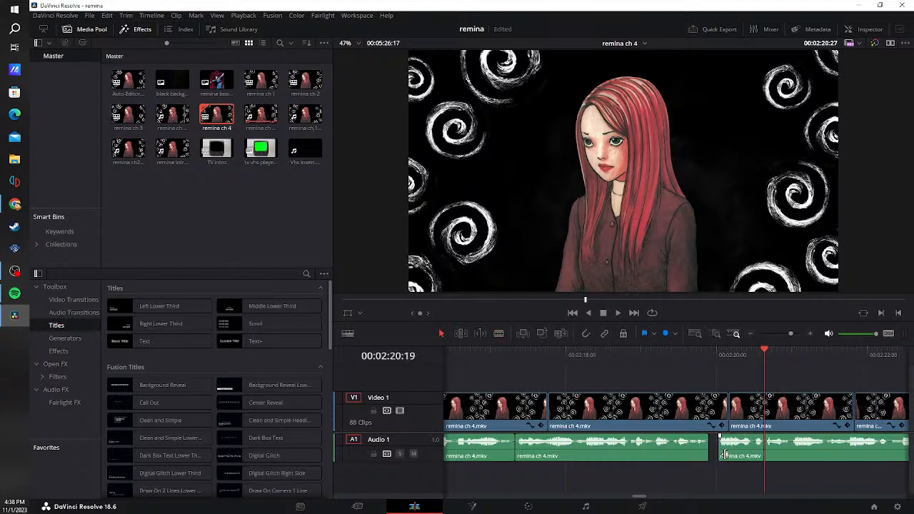
- Review the narration up to 02:24:16, cut the pause between about 02:23:20 and 02:24:00 out of Audio 1 and close the gap
{"action": "left_click", "coordinate": [669, 351]}
{"action": "left_click", "coordinate": [617, 315]}
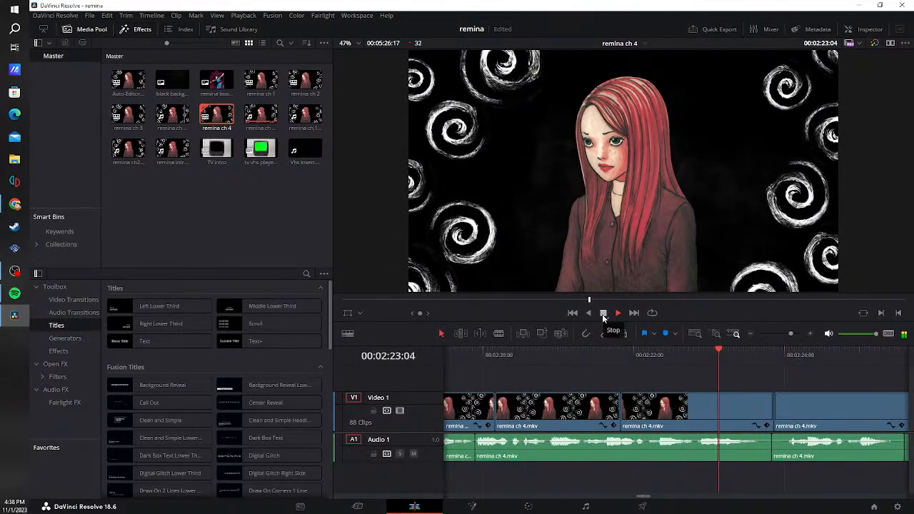
{"action": "left_click_drag", "start_coordinate": [774, 459], "coordinate": [784, 457]}
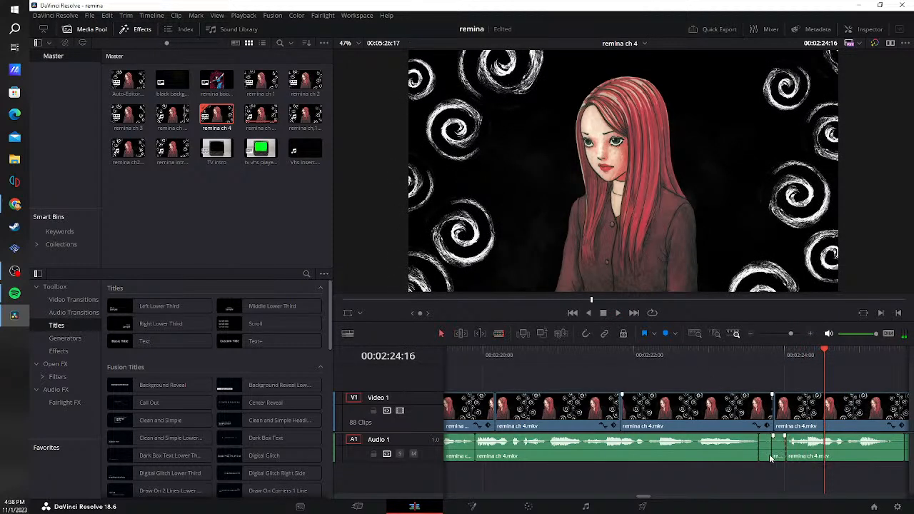
{"action": "key", "text": "BackSpace"}
{"action": "left_click", "coordinate": [776, 455]}
{"action": "key", "text": "BackSpace"}
{"action": "left_click", "coordinate": [772, 455]}
{"action": "key", "text": "BackSpace"}
- Cut the pause between about 02:25:02 and 02:25:13 out of the Audio 1 track and close the gap
{"action": "key", "text": "b"}
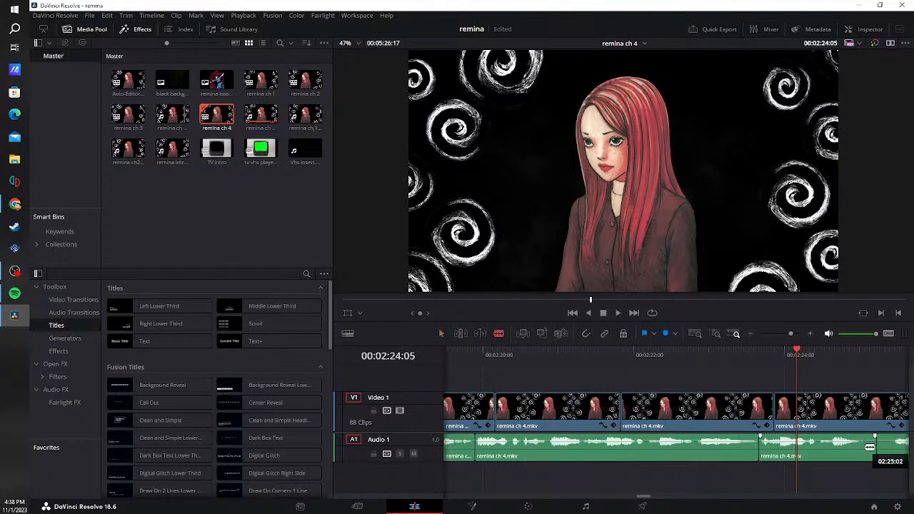
{"action": "left_click", "coordinate": [864, 447]}
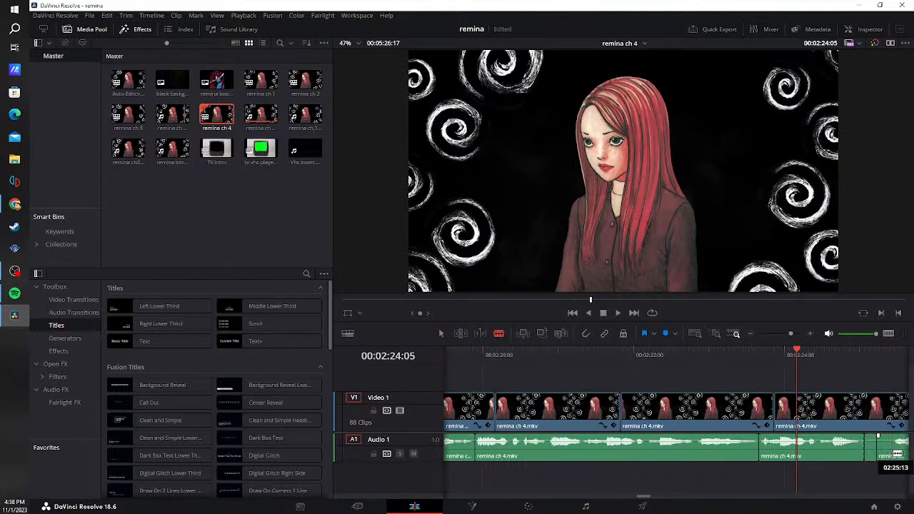
{"action": "key", "text": "a"}
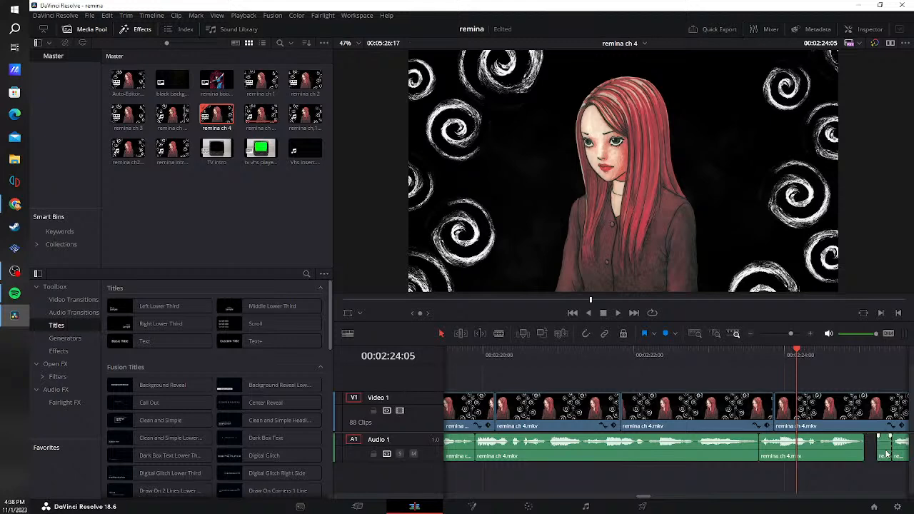
{"action": "key", "text": "Delete"}
- Review the narration up to 02:29:06, cut the pause between about 02:27:03 and 02:27:12 out of Audio 1 and close the gap
{"action": "left_click", "coordinate": [731, 367]}
{"action": "left_click", "coordinate": [619, 314]}
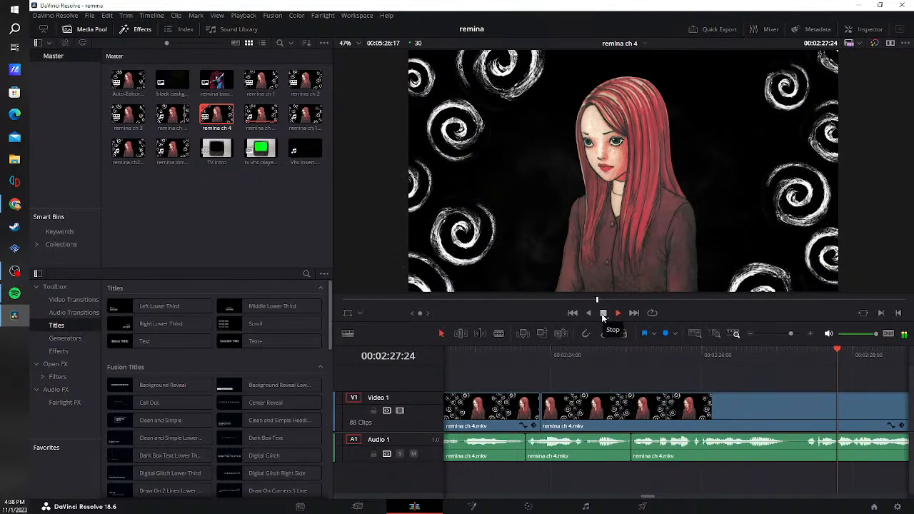
{"action": "left_click", "coordinate": [603, 314]}
{"action": "key", "text": "b"}
{"action": "left_click", "coordinate": [560, 454]}
{"action": "left_click", "coordinate": [573, 453]}
{"action": "key", "text": "a"}
{"action": "key", "text": "Delete"}
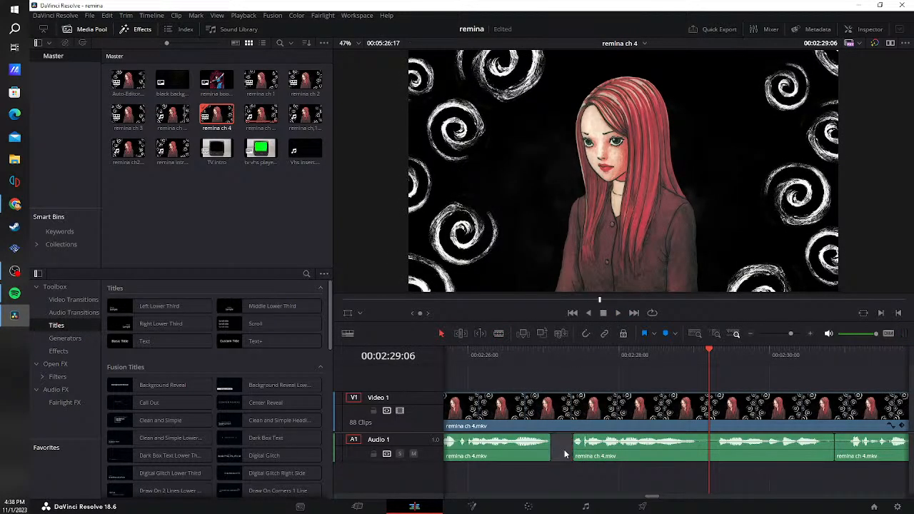
- Return to 02:28:01, cut the pause just before 02:29:00 out of the Audio 1 track and close the gap
{"action": "left_click_drag", "start_coordinate": [688, 353], "coordinate": [622, 359]}
{"action": "key", "text": "b"}
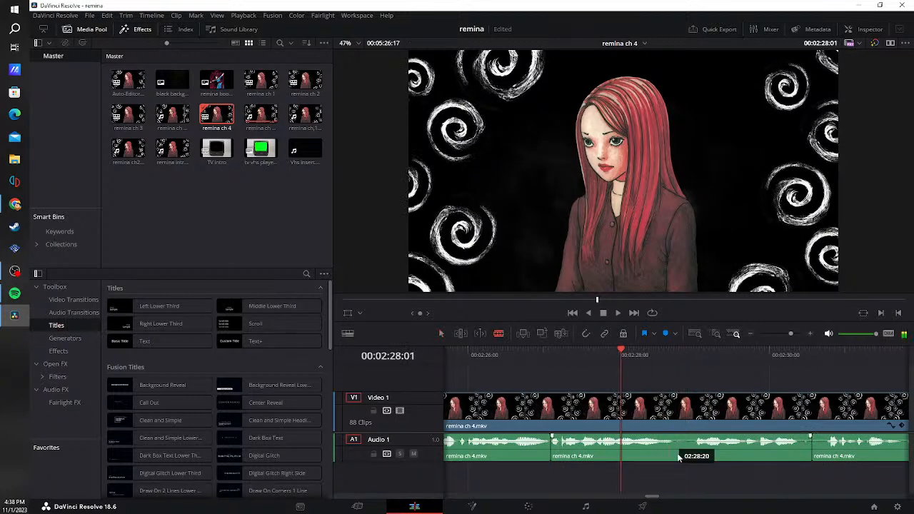
{"action": "left_click", "coordinate": [676, 454]}
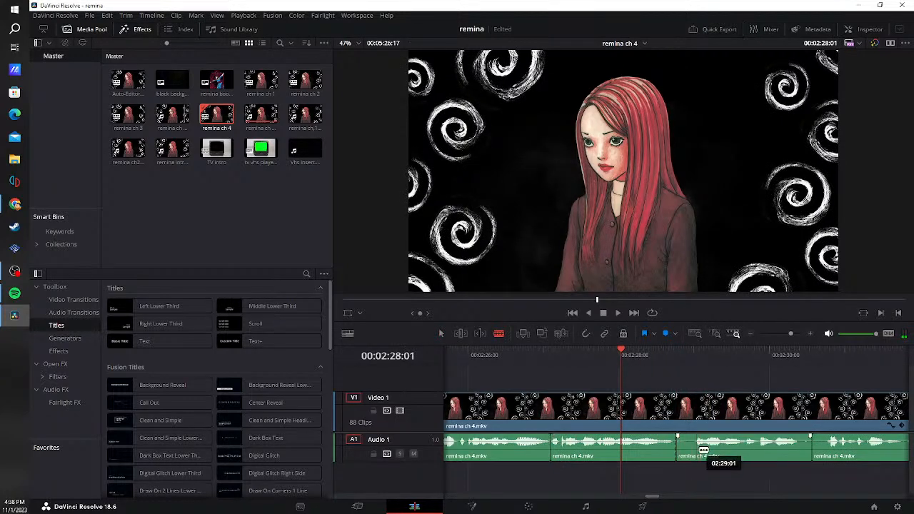
{"action": "left_click", "coordinate": [691, 455]}
{"action": "key", "text": "a"}
{"action": "key", "text": "Delete"}
- Cut the pause between about 02:30:05 and 02:30:15 out of the Audio 1 track and close the gap
{"action": "key", "text": "t"}
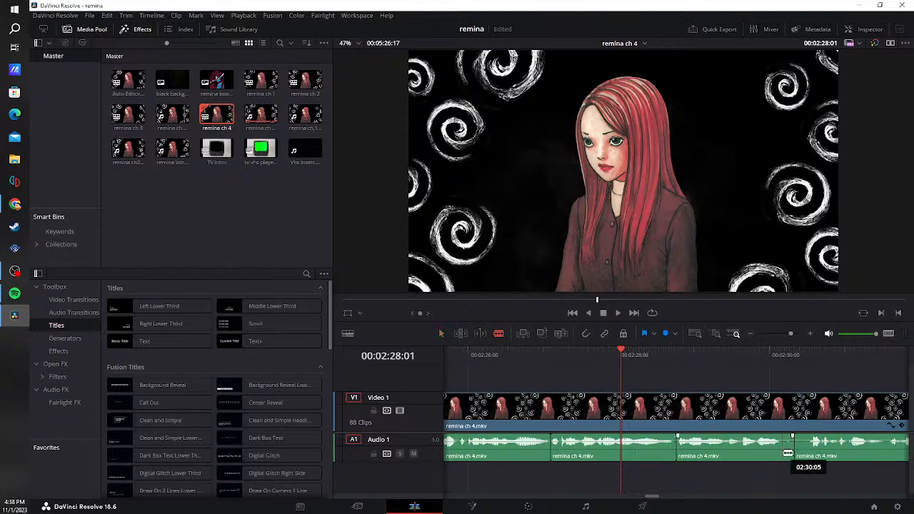
{"action": "left_click_drag", "start_coordinate": [785, 453], "coordinate": [822, 453]}
{"action": "key", "text": "a"}
{"action": "key", "text": "Delete"}
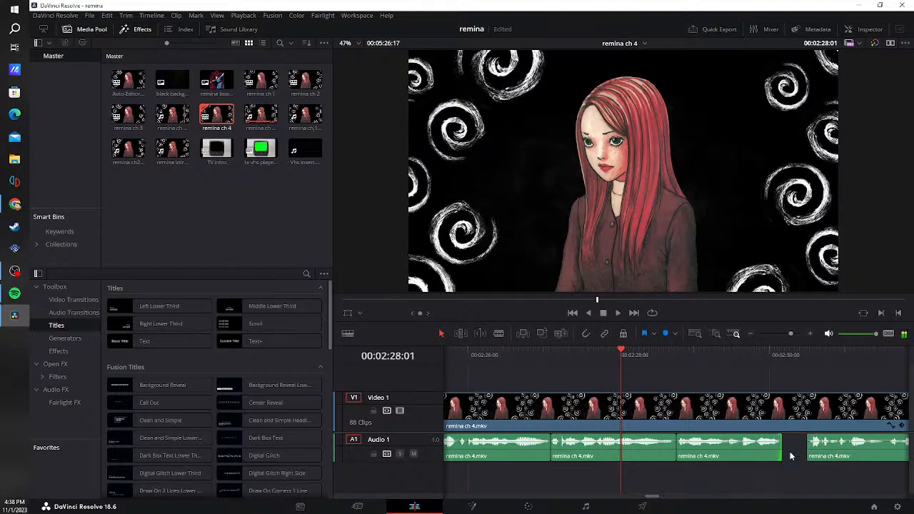
{"action": "left_click", "coordinate": [790, 452]}
{"action": "key", "text": "Delete"}
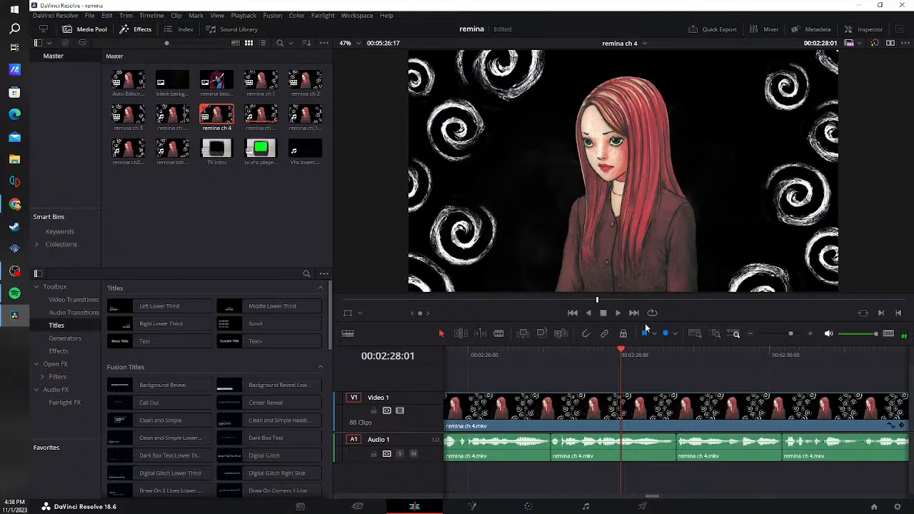
- Play on from 02:28:01 to about 02:35:03, cut the pause around 02:34:00 out of Audio 1 and close the gap
{"action": "left_click", "coordinate": [619, 314]}
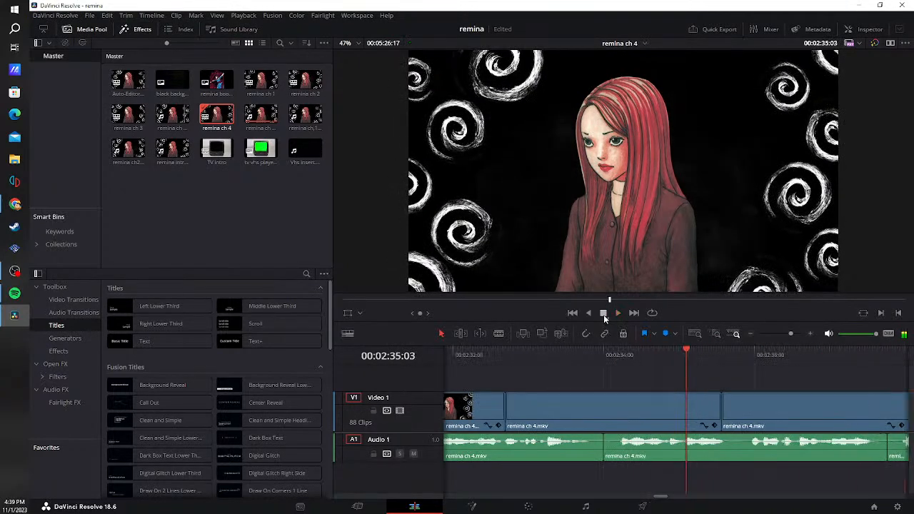
{"action": "left_click", "coordinate": [603, 314]}
{"action": "mouse_move", "coordinate": [609, 455]}
{"action": "left_mouse_down"}
{"action": "mouse_move", "coordinate": [598, 459]}
{"action": "mouse_move", "coordinate": [628, 456]}
{"action": "mouse_move", "coordinate": [615, 455]}
{"action": "left_mouse_up"}
{"action": "left_click", "coordinate": [602, 455]}
{"action": "key", "text": "BackSpace"}
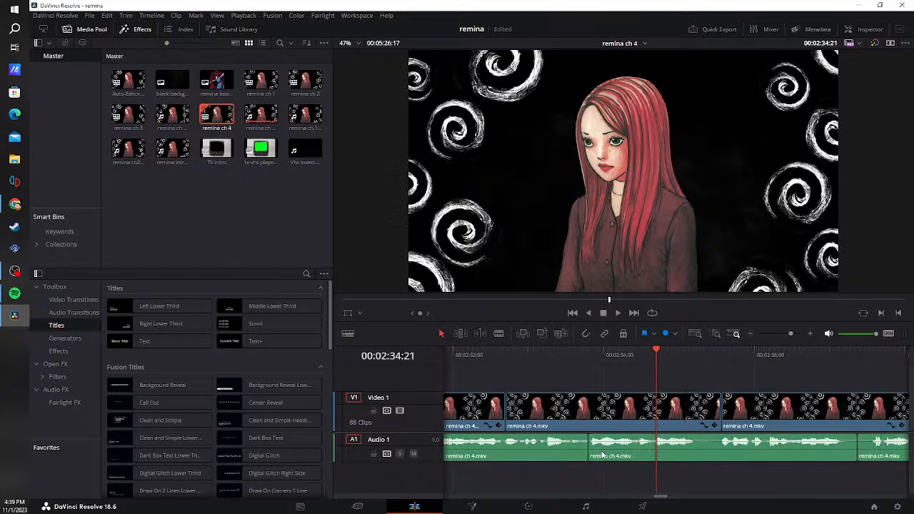
- Cut the pause between about 02:35:06 and 02:35:16 out of the Audio 1 track and close the gap
{"action": "key", "text": "b"}
{"action": "left_click", "coordinate": [695, 455]}
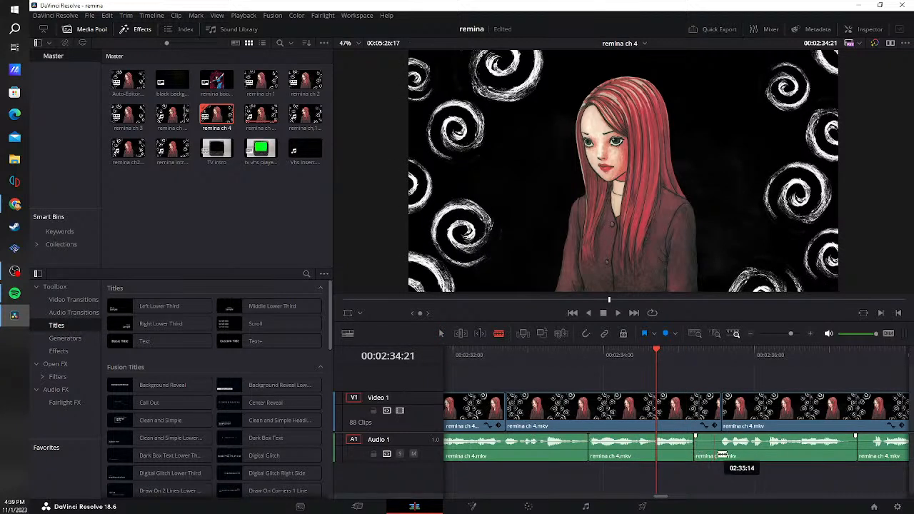
{"action": "left_click", "coordinate": [720, 455]}
{"action": "key", "text": "a"}
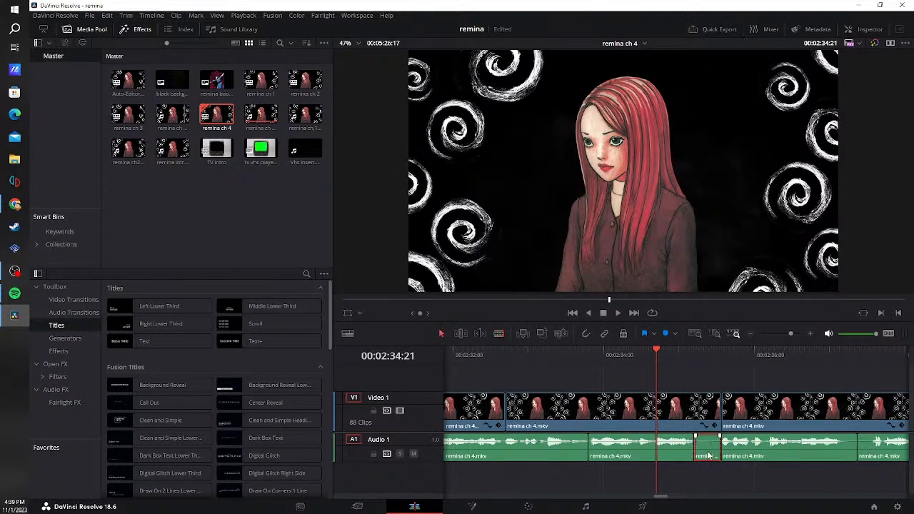
{"action": "left_click", "coordinate": [707, 451]}
{"action": "key", "text": "BackSpace"}
- Cut the pause between about 02:36:25 and 02:37:05 out of the Audio 1 track and close the gap
{"action": "key", "text": "b"}
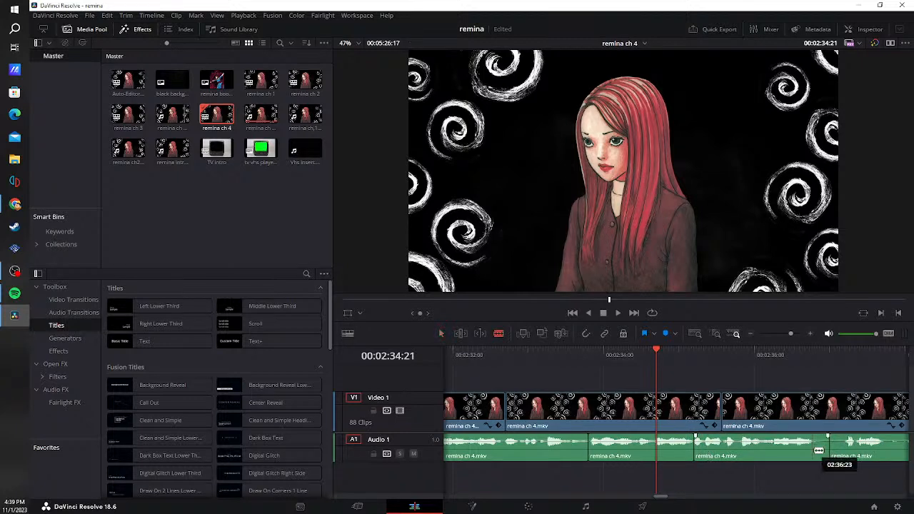
{"action": "left_click", "coordinate": [823, 451]}
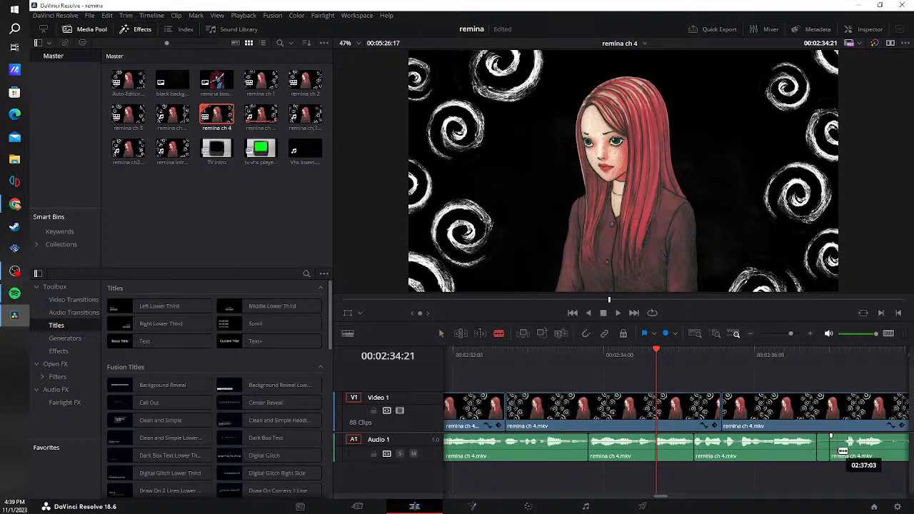
{"action": "left_click", "coordinate": [849, 450]}
{"action": "key", "text": "a"}
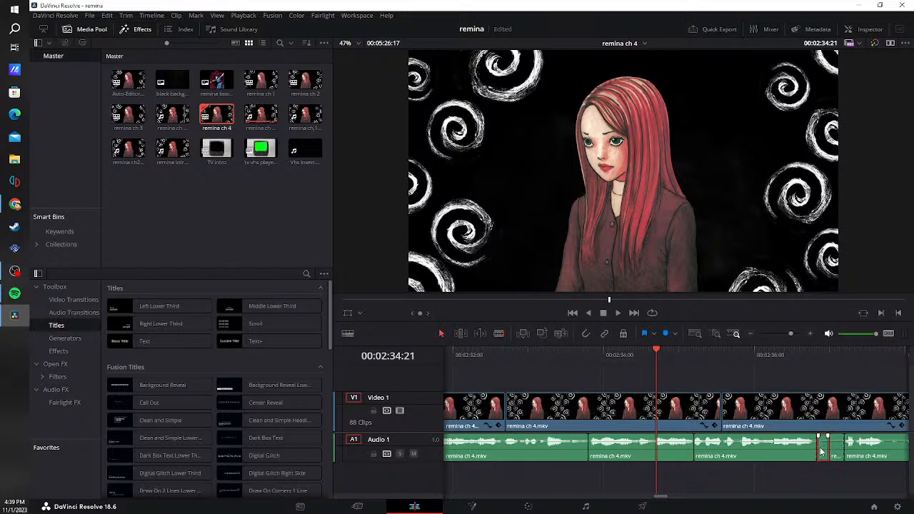
{"action": "key", "text": "BackSpace"}
{"action": "key", "text": "BackSpace"}
{"action": "left_click", "coordinate": [831, 454]}
{"action": "key", "text": "BackSpace"}
- Cut the pause between about 02:37:11 and 02:37:20 out of the Audio 1 track and close the gap
{"action": "key", "text": "b"}
{"action": "left_click", "coordinate": [859, 448]}
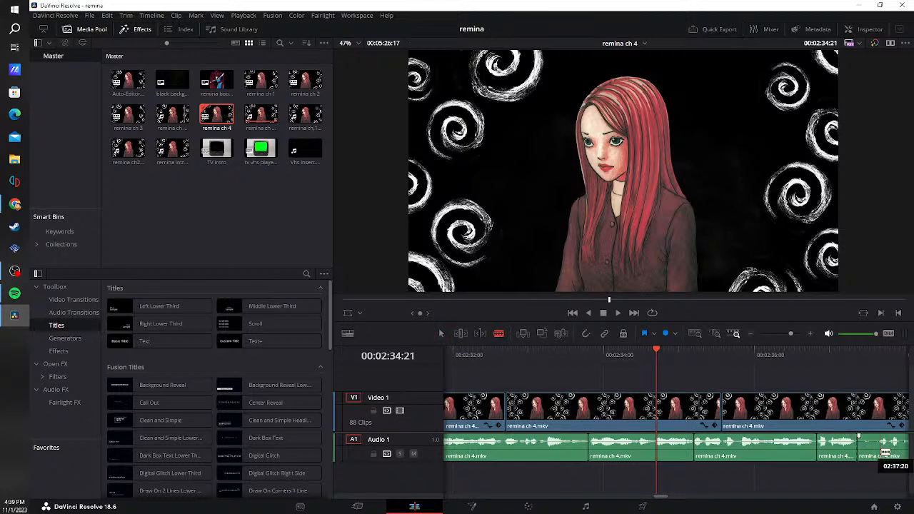
{"action": "left_click", "coordinate": [879, 451]}
{"action": "key", "text": "a"}
{"action": "key", "text": "Delete"}
- Play on to about 02:40:02, cut the pause between about 02:39:02 and 02:39:10 out of Audio 1 and close the gap
{"action": "left_click", "coordinate": [597, 369]}
{"action": "left_click", "coordinate": [617, 315]}
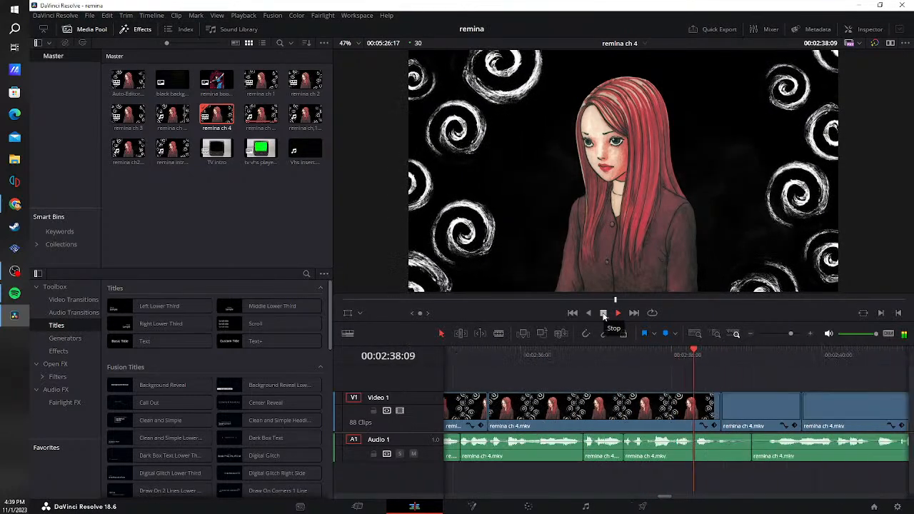
{"action": "left_click", "coordinate": [603, 315]}
{"action": "key", "text": "b"}
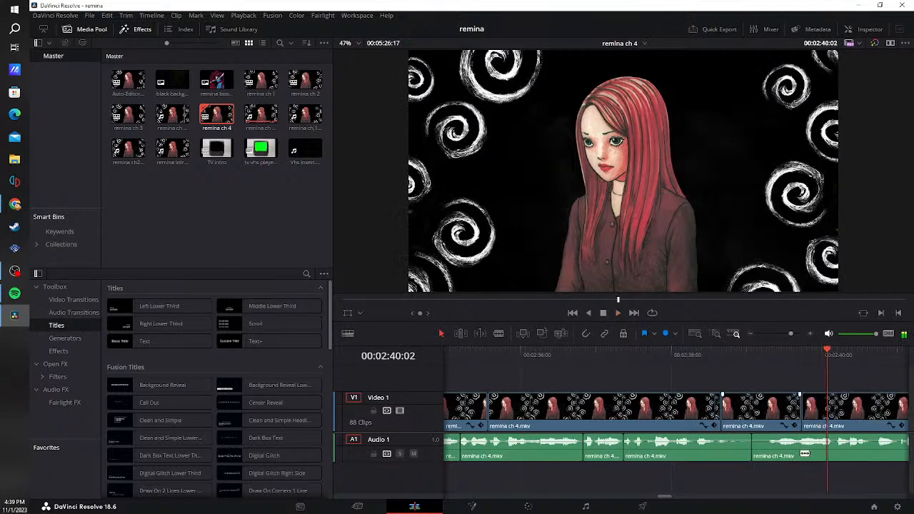
{"action": "left_click", "coordinate": [770, 455]}
{"action": "left_click", "coordinate": [761, 450]}
{"action": "key", "text": "BackSpace"}
- Play on from 02:38:04 to about 02:42:14, cut the pause between about 02:41:04 and 02:41:19 out of Audio 1 and close the gap
{"action": "left_click", "coordinate": [681, 358]}
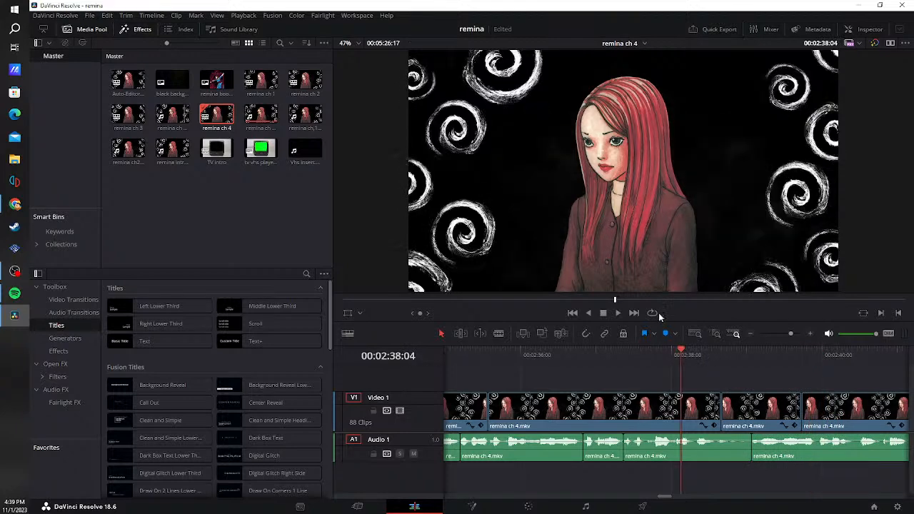
{"action": "left_click", "coordinate": [620, 315]}
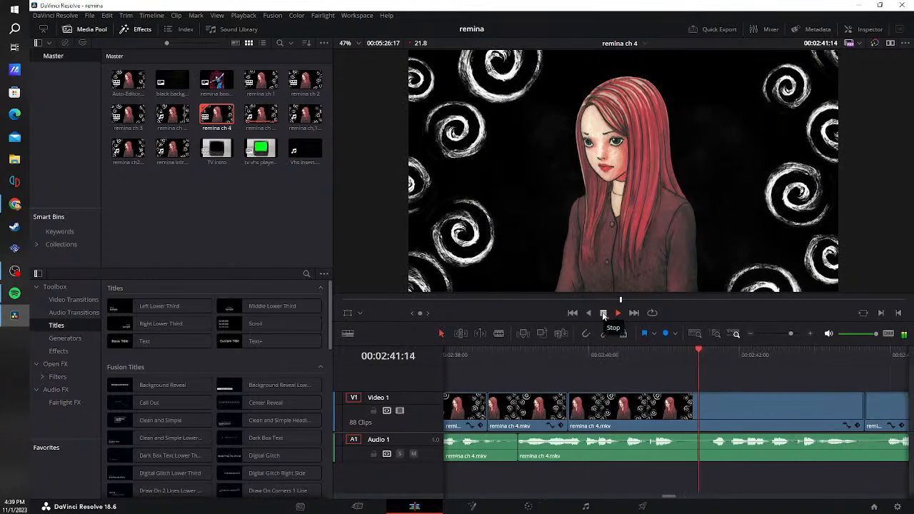
{"action": "left_click", "coordinate": [604, 315]}
{"action": "key", "text": "b"}
{"action": "left_click", "coordinate": [674, 450]}
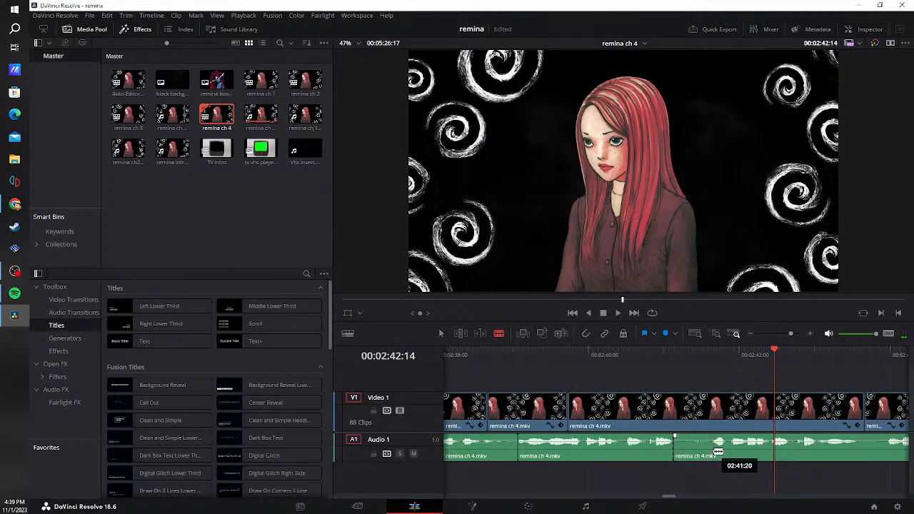
{"action": "left_click", "coordinate": [709, 450]}
{"action": "key", "text": "a"}
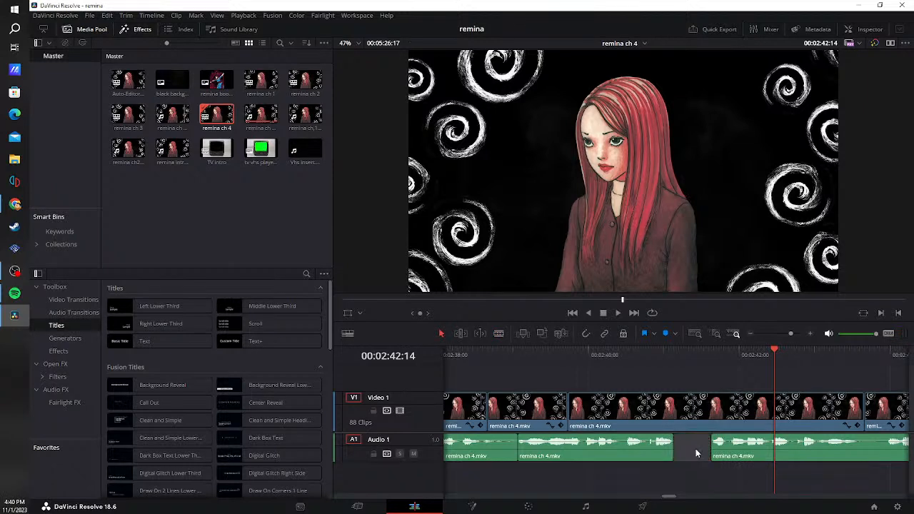
{"action": "left_click", "coordinate": [695, 448]}
{"action": "key", "text": "BackSpace"}
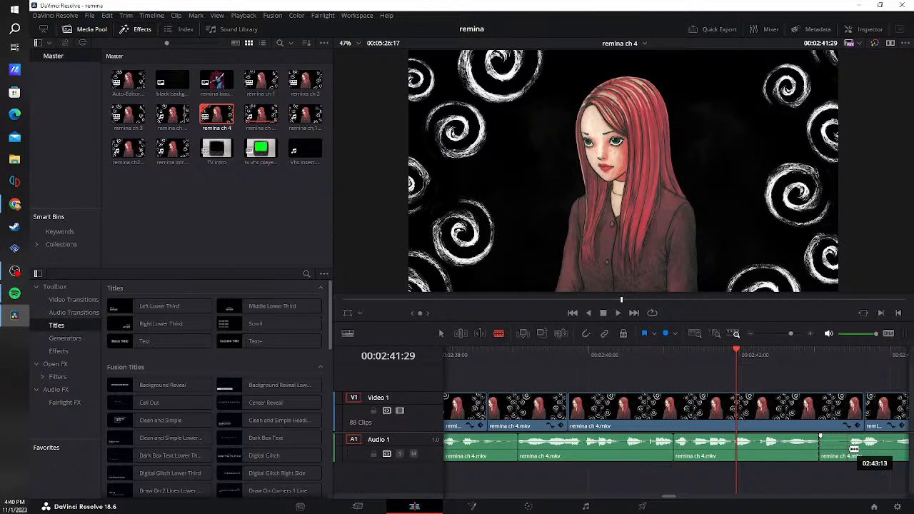
- Cut the pause between about 02:43:02 and 02:43:13 out of the Audio 1 track and close the gap
{"action": "left_click", "coordinate": [848, 449]}
{"action": "key", "text": "a"}
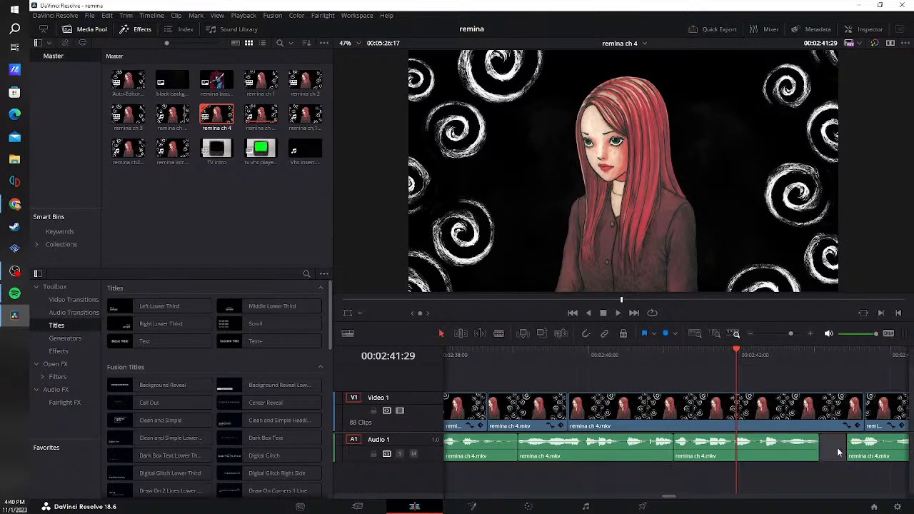
{"action": "key", "text": "BackSpace"}
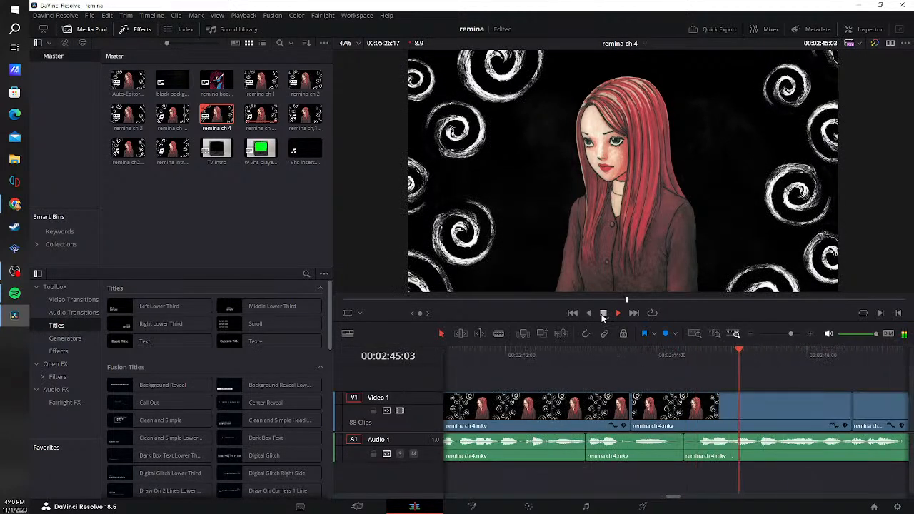
- Stop playback just after 02:45:00, cut the pause around 02:44:10 out of the Audio 1 track and close the gap
{"action": "left_click", "coordinate": [604, 313]}
{"action": "left_click_drag", "start_coordinate": [675, 456], "coordinate": [699, 452]}
{"action": "key", "text": "BackSpace"}
{"action": "left_click", "coordinate": [692, 454]}
{"action": "key", "text": "BackSpace"}
{"action": "left_click", "coordinate": [678, 456]}
{"action": "key", "text": "BackSpace"}
- Cut the short pause between about 02:43:15 and 02:43:21 out of the Audio 1 track and close the gap
{"action": "key", "text": "b"}
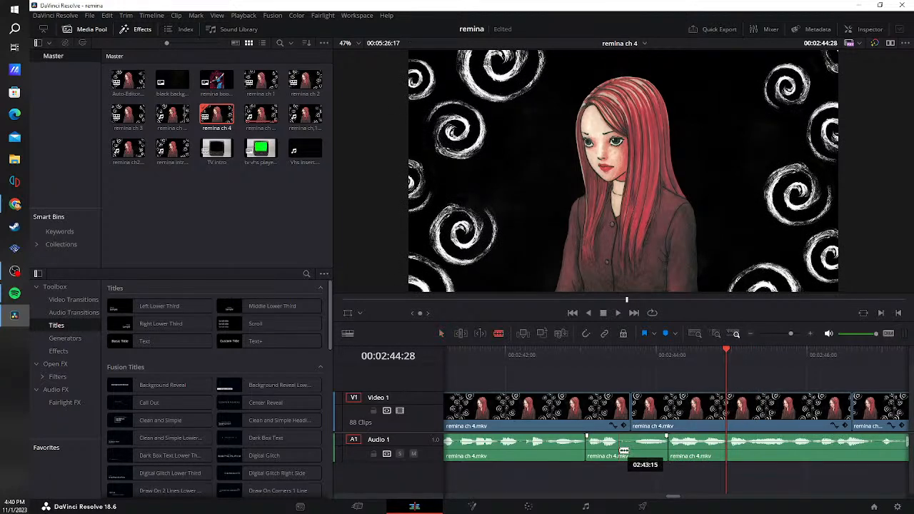
{"action": "left_click", "coordinate": [620, 450]}
{"action": "left_click", "coordinate": [632, 452]}
{"action": "key", "text": "a"}
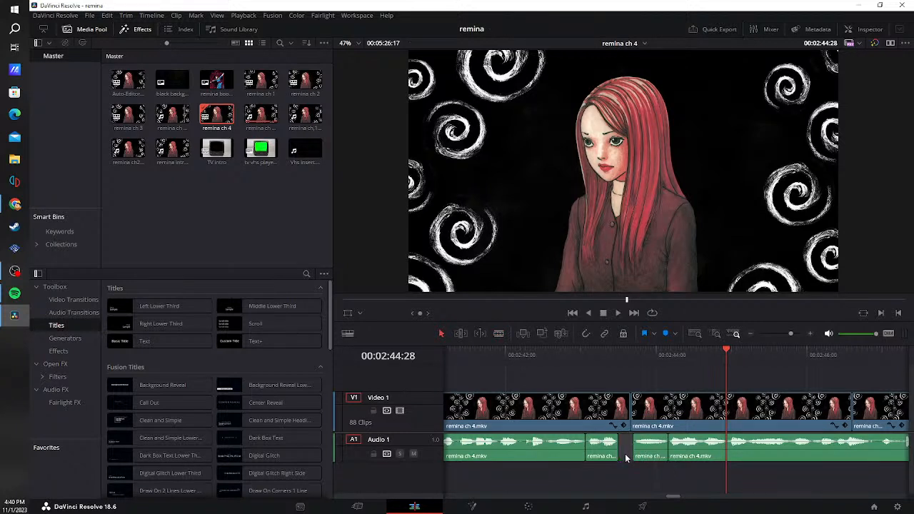
{"action": "left_click", "coordinate": [626, 458]}
{"action": "key", "text": "Delete"}
- Play on from 02:42:20 to about 02:48:21, cut the pause between about 02:47:18 and 02:47:28 out of Audio 1 and close the gap
{"action": "left_click", "coordinate": [556, 355]}
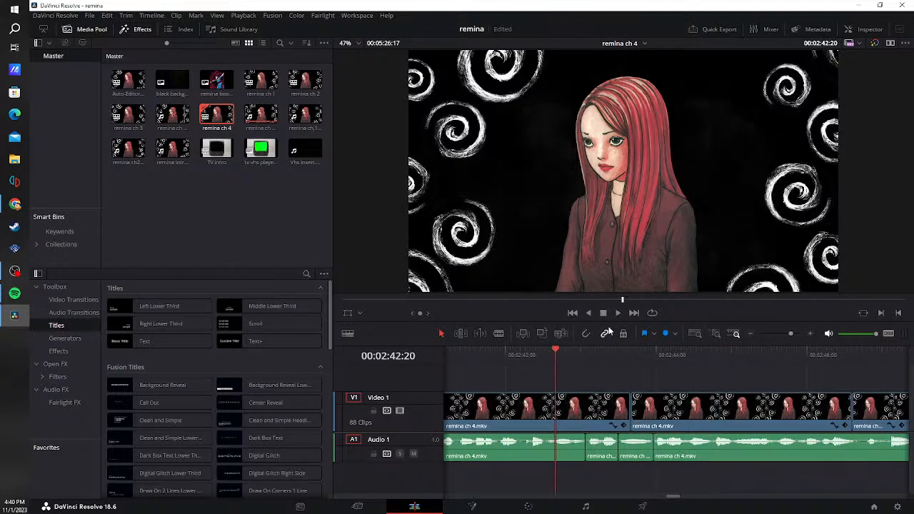
{"action": "left_click", "coordinate": [619, 313]}
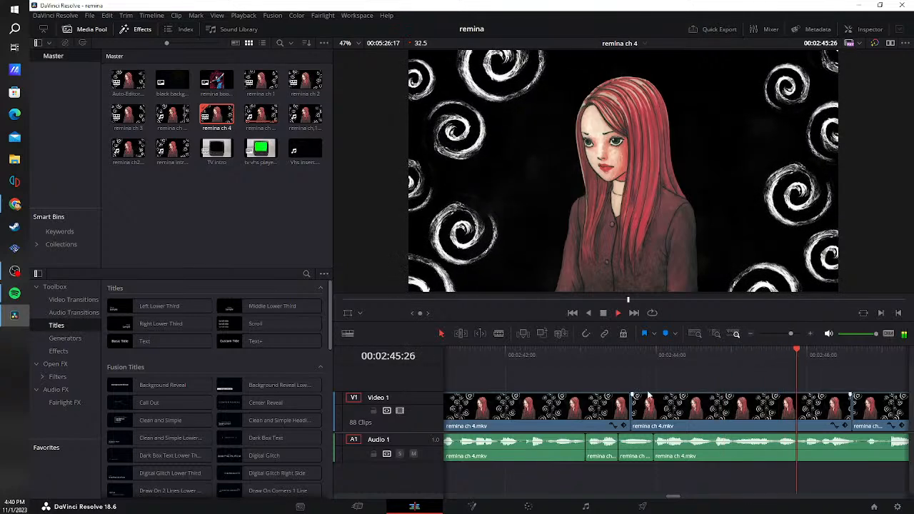
{"action": "left_click", "coordinate": [603, 314]}
{"action": "key", "text": "b"}
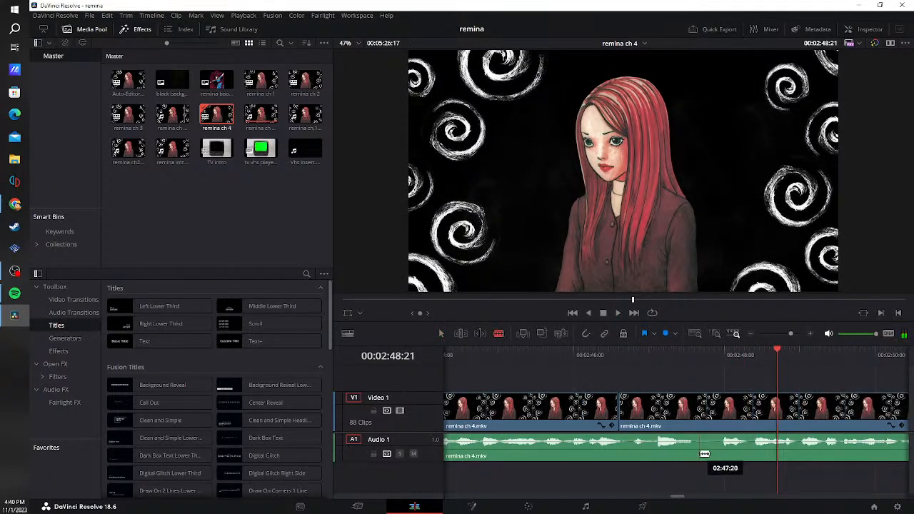
{"action": "left_click", "coordinate": [696, 454]}
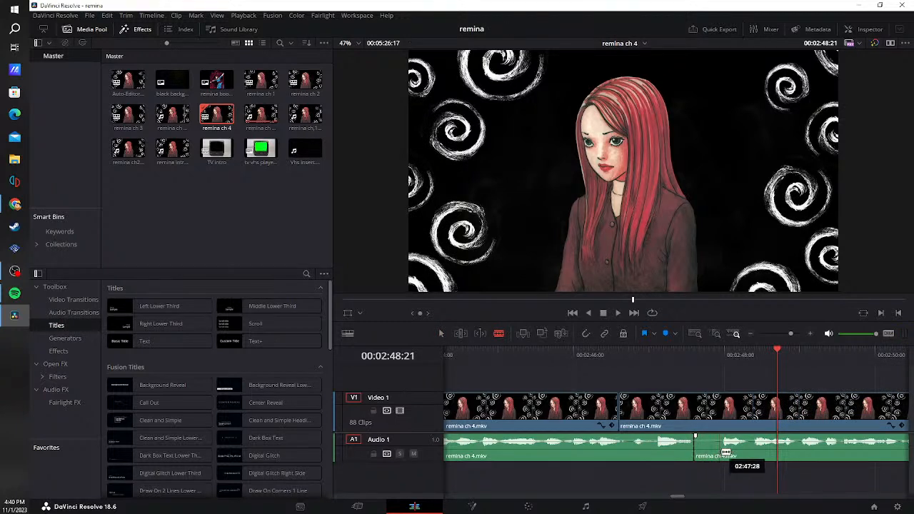
{"action": "left_click", "coordinate": [719, 450]}
{"action": "key", "text": "a"}
{"action": "left_click", "coordinate": [717, 450]}
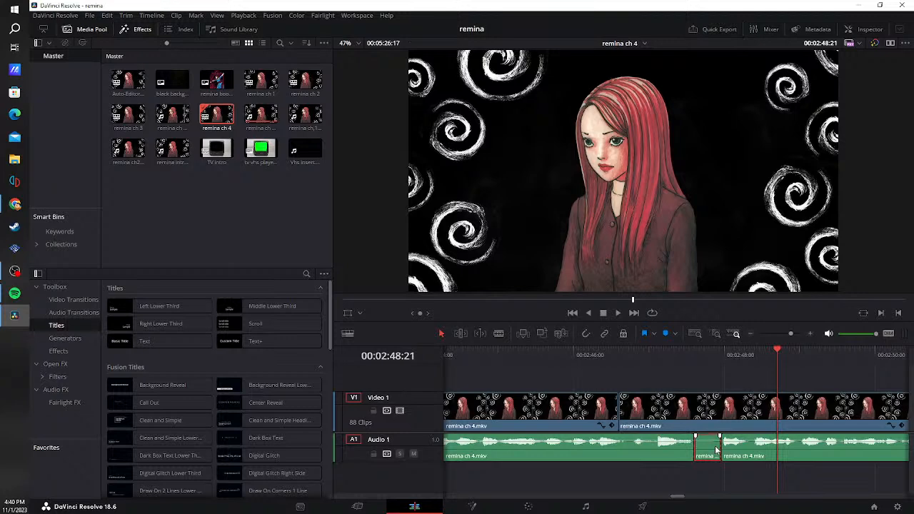
{"action": "key", "text": "Delete"}
- Play on from 02:46:21 to about 02:51:13, cut the pause between about 02:50:08 and 02:50:20 out of Audio 1 and close the gap
{"action": "left_click", "coordinate": [625, 372]}
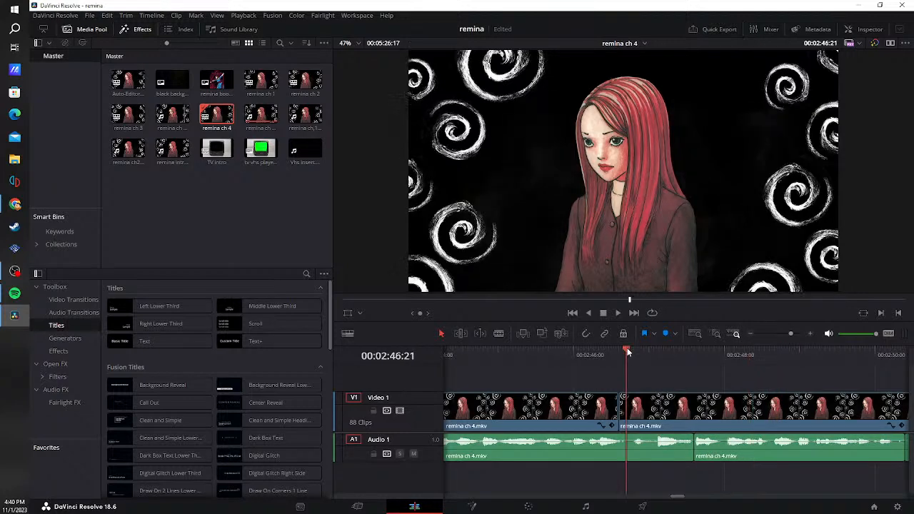
{"action": "left_click", "coordinate": [603, 315]}
{"action": "key", "text": "b"}
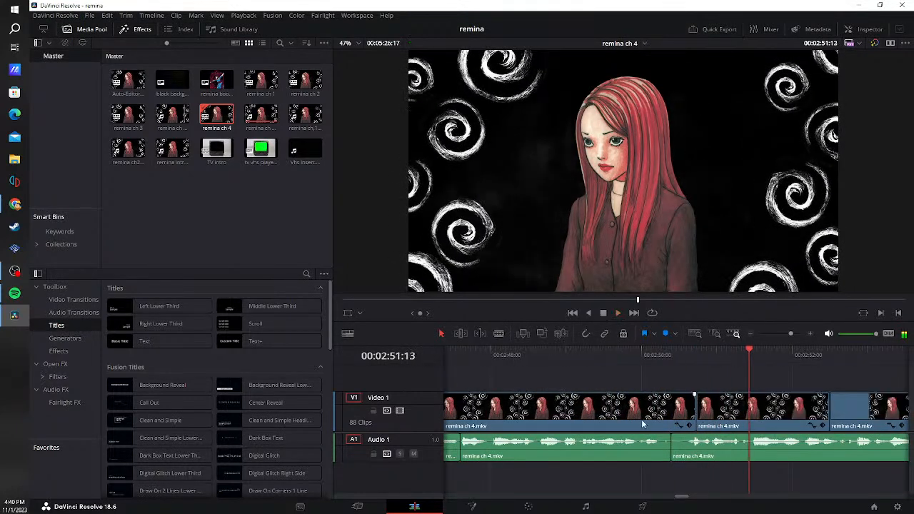
{"action": "left_click", "coordinate": [660, 455]}
{"action": "left_click", "coordinate": [689, 454]}
{"action": "key", "text": "a"}
{"action": "left_click", "coordinate": [669, 451]}
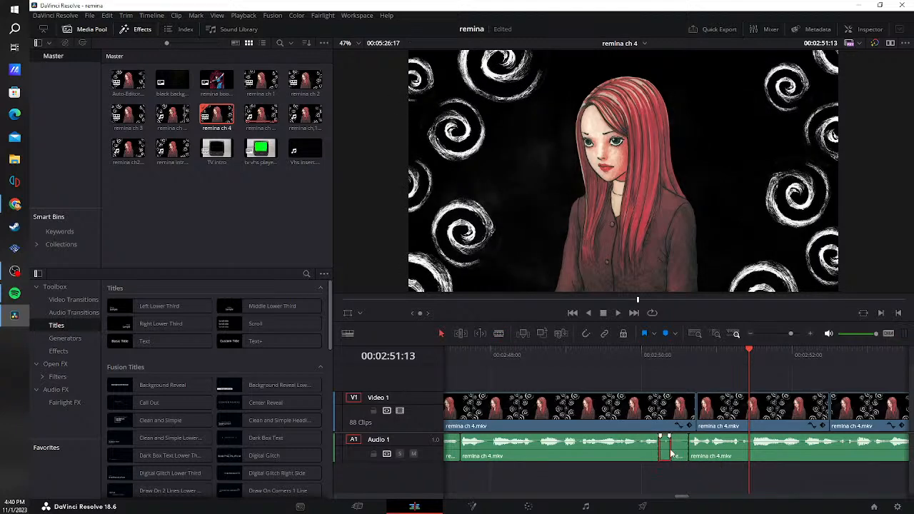
{"action": "left_click", "coordinate": [675, 446]}
{"action": "key", "text": "Delete"}
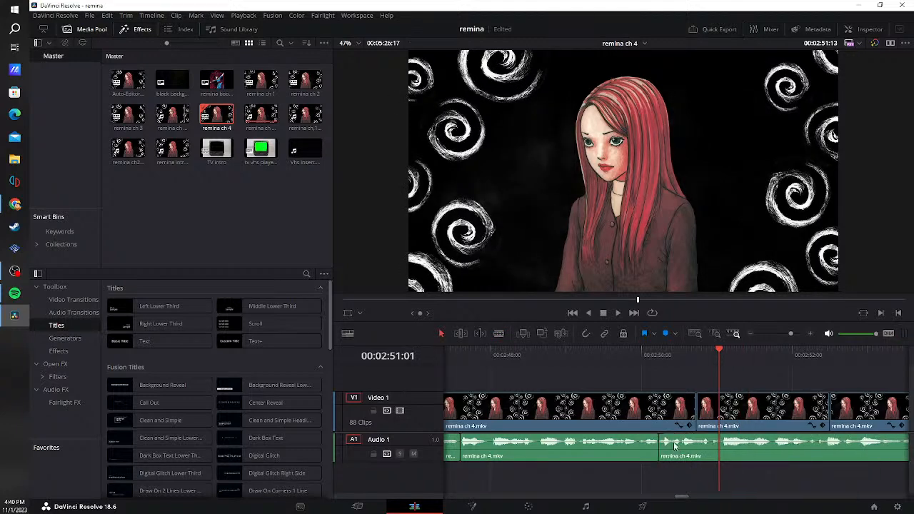
- Play on from just before 02:50:00 to about 02:55:00, cut the pause between about 02:53:23 and 02:54:05 out of Audio 1 and close the gap
{"action": "left_click", "coordinate": [631, 362]}
{"action": "left_click", "coordinate": [620, 314]}
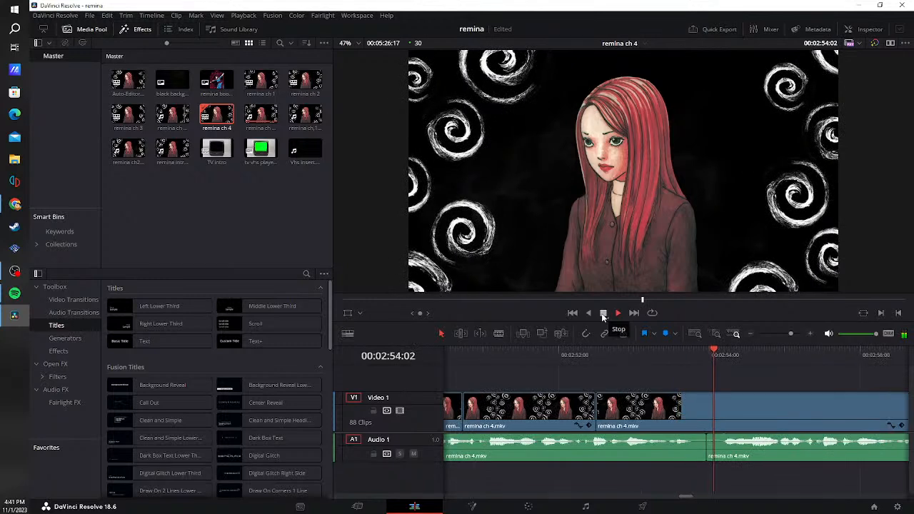
{"action": "left_click", "coordinate": [603, 315]}
{"action": "key", "text": "b"}
{"action": "left_click", "coordinate": [692, 448]}
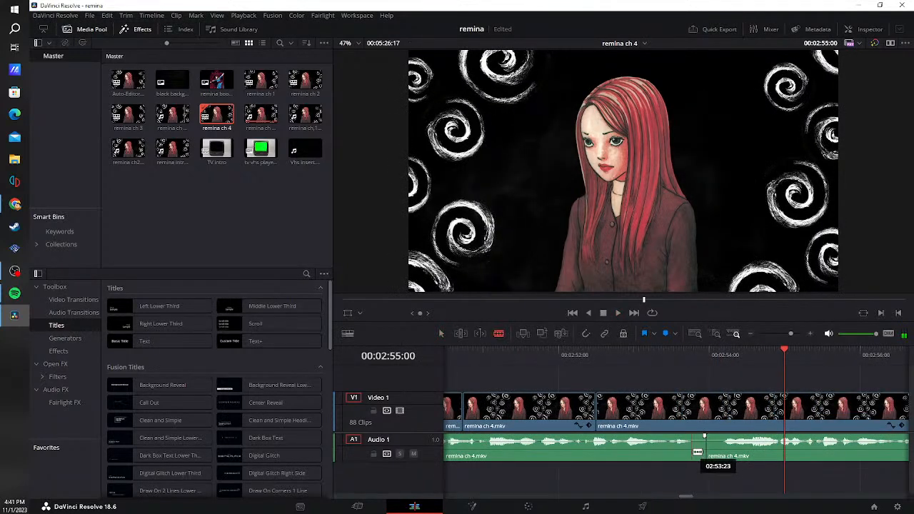
{"action": "left_click", "coordinate": [722, 450]}
{"action": "key", "text": "a"}
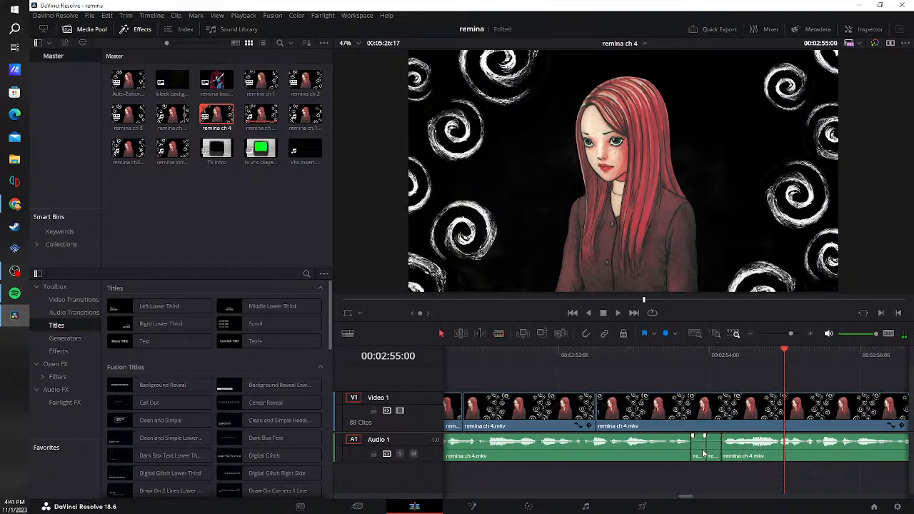
{"action": "key", "text": "BackSpace"}
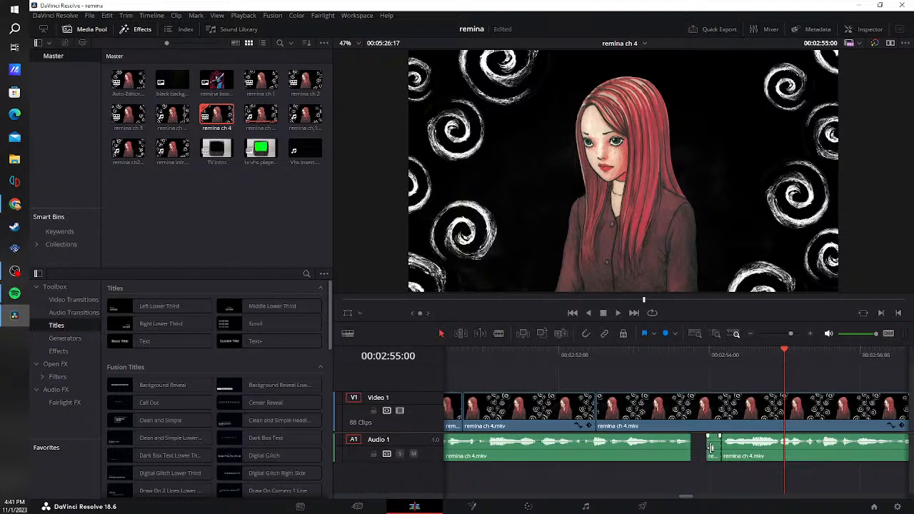
{"action": "left_click", "coordinate": [700, 450]}
{"action": "key", "text": "BackSpace"}
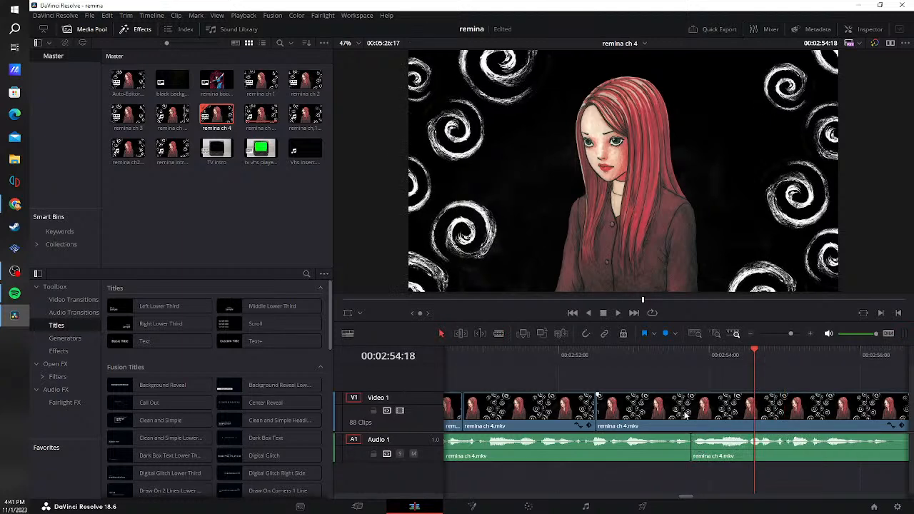
- Play on from about 02:53:10 to 02:57:08, cut the pause between about 02:56:10 and 02:56:20 out of Audio 1 and close the gap
{"action": "left_click", "coordinate": [660, 355]}
{"action": "left_click", "coordinate": [617, 313]}
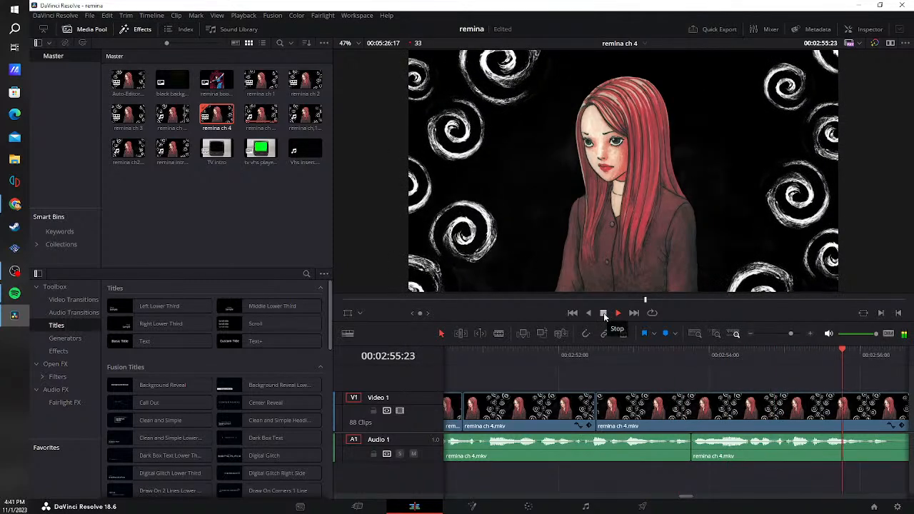
{"action": "left_click", "coordinate": [604, 313]}
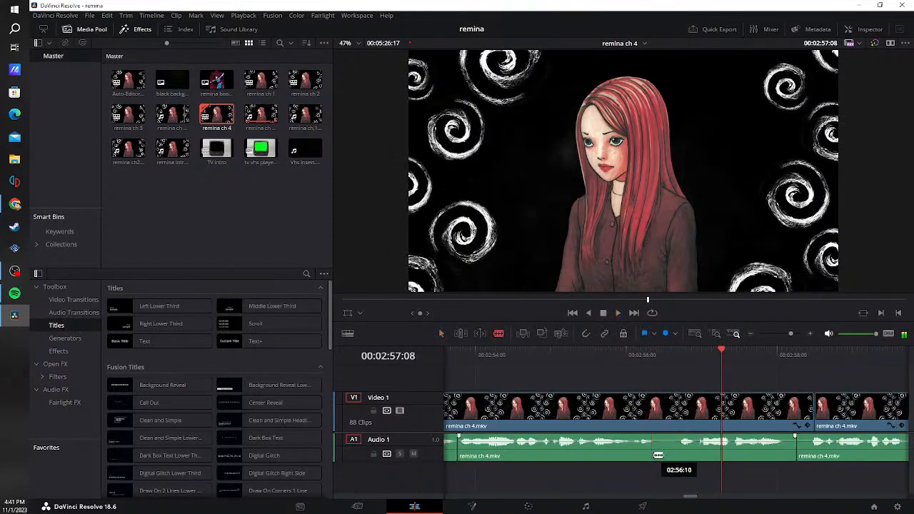
{"action": "left_click", "coordinate": [654, 455]}
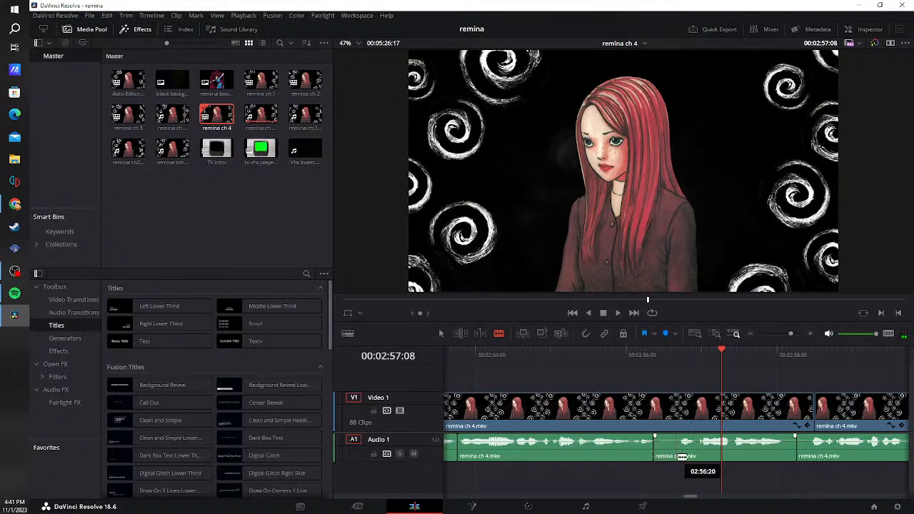
{"action": "key", "text": "a"}
{"action": "left_click", "coordinate": [668, 457]}
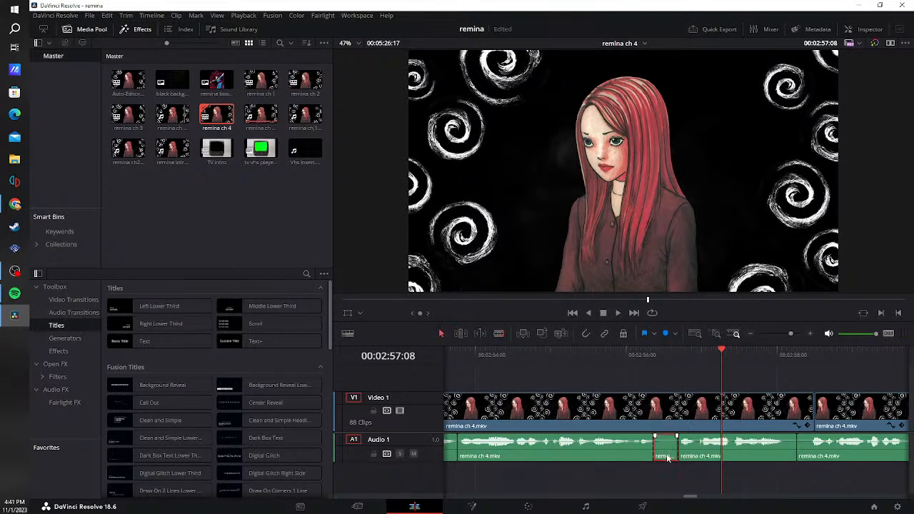
{"action": "left_click", "coordinate": [669, 454]}
{"action": "key", "text": "BackSpace"}
- Cut the pause between about 02:57:23 and 02:58:04 out of Audio 1 and close the gap
{"action": "key", "text": "b"}
{"action": "left_click", "coordinate": [759, 450]}
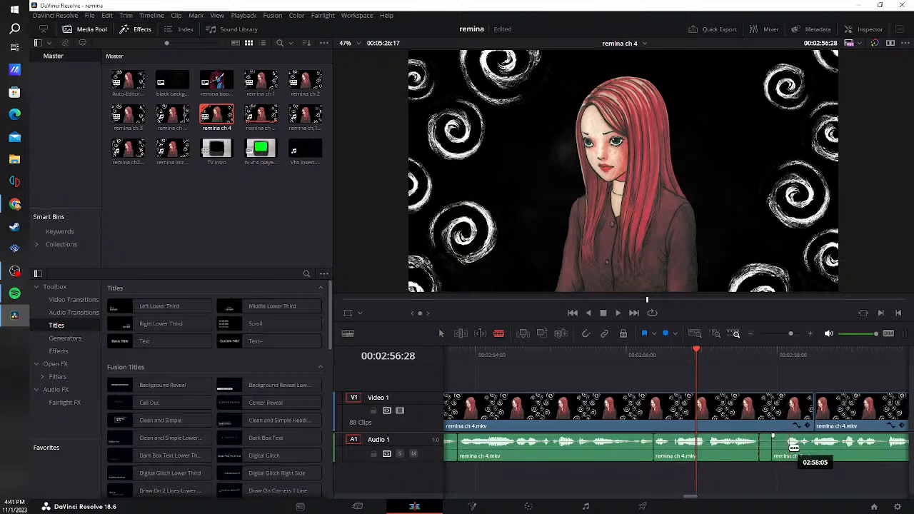
{"action": "left_click", "coordinate": [787, 448]}
{"action": "key", "text": "a"}
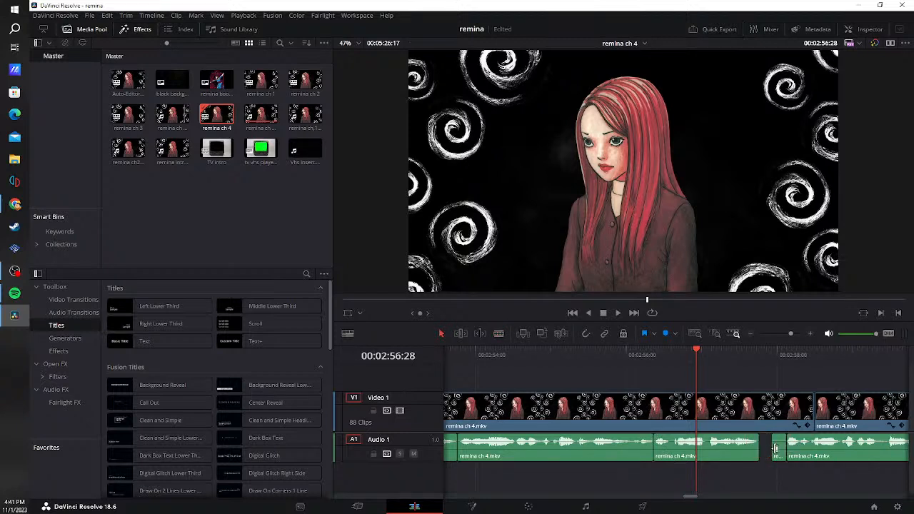
{"action": "left_click", "coordinate": [778, 447]}
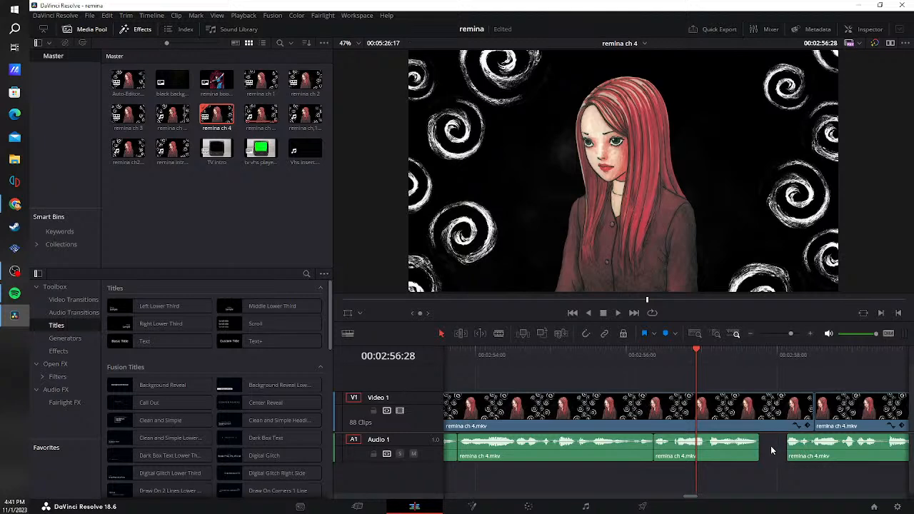
{"action": "key", "text": "BackSpace"}
- Play on to 03:02:02, cut the pause between about 03:01:02 and 03:01:16 out of Audio 1 and close the gap
{"action": "left_click", "coordinate": [622, 382]}
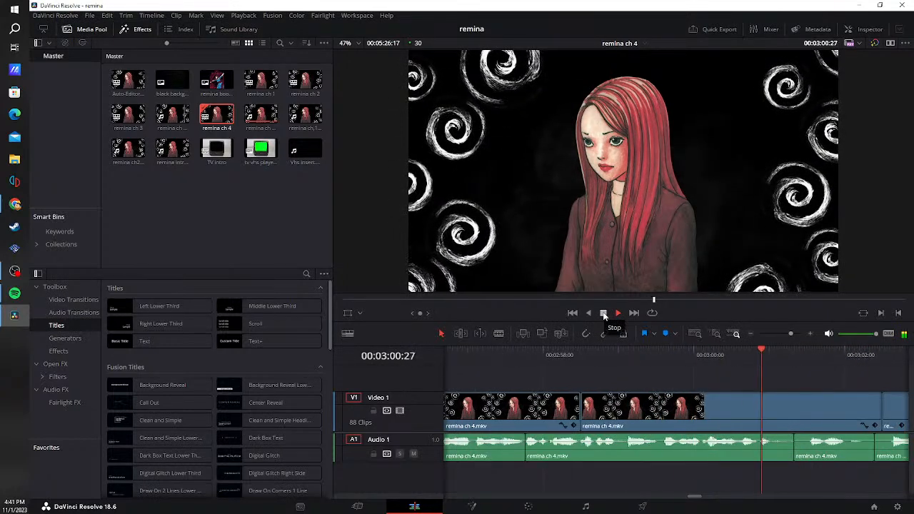
{"action": "left_click", "coordinate": [604, 314]}
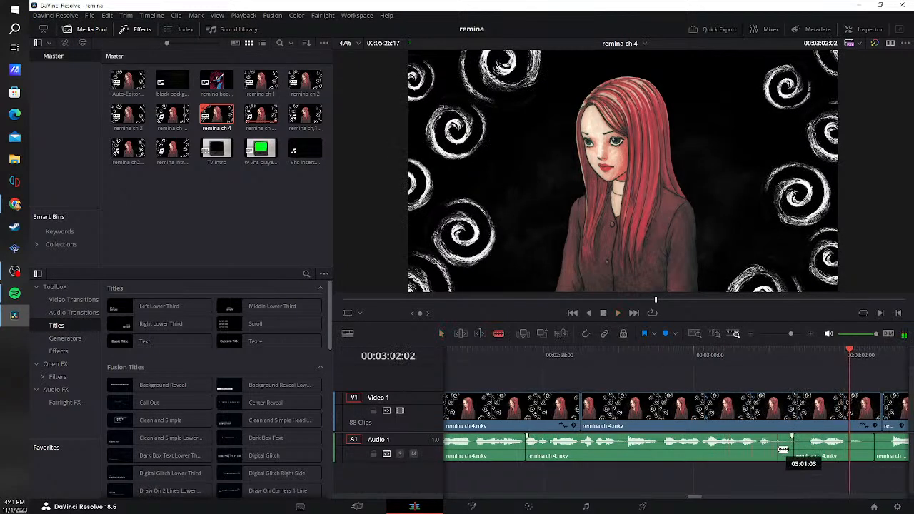
{"action": "left_click_drag", "start_coordinate": [780, 454], "coordinate": [816, 452]}
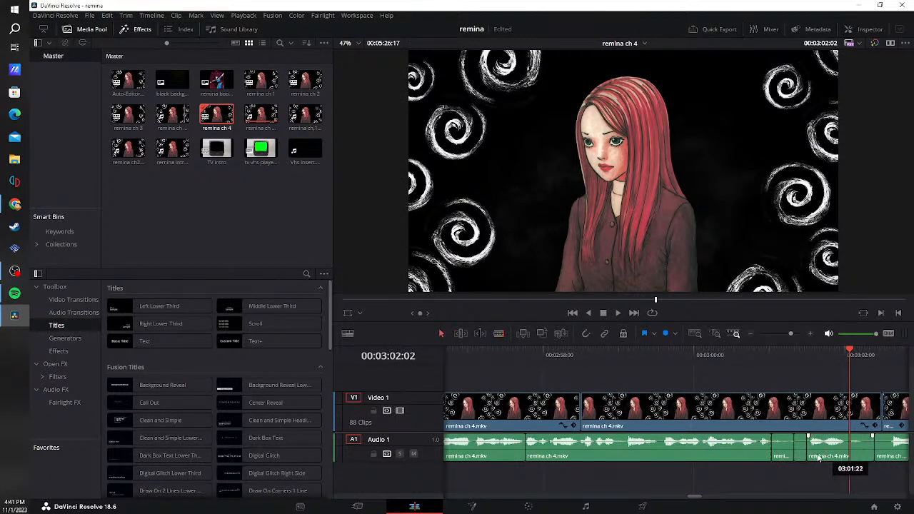
{"action": "left_click", "coordinate": [785, 455]}
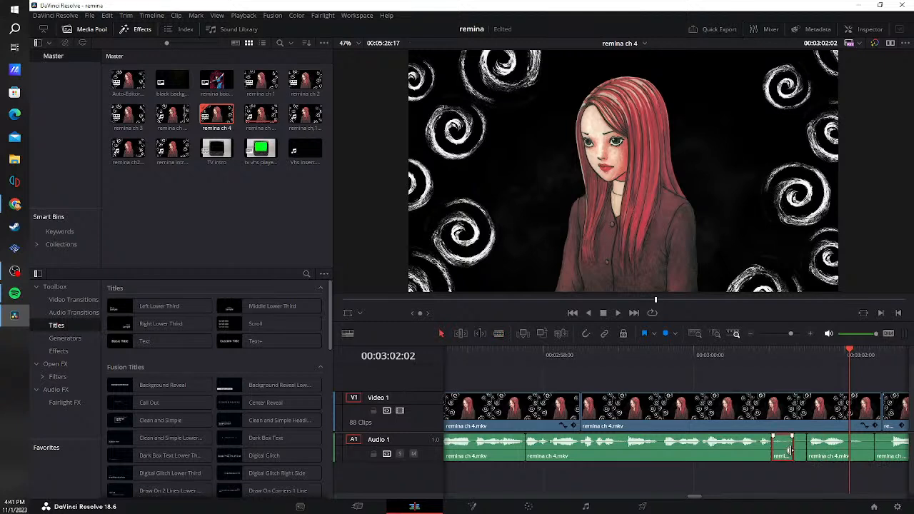
{"action": "key", "text": "BackSpace"}
{"action": "left_click", "coordinate": [786, 449]}
{"action": "key", "text": "BackSpace"}
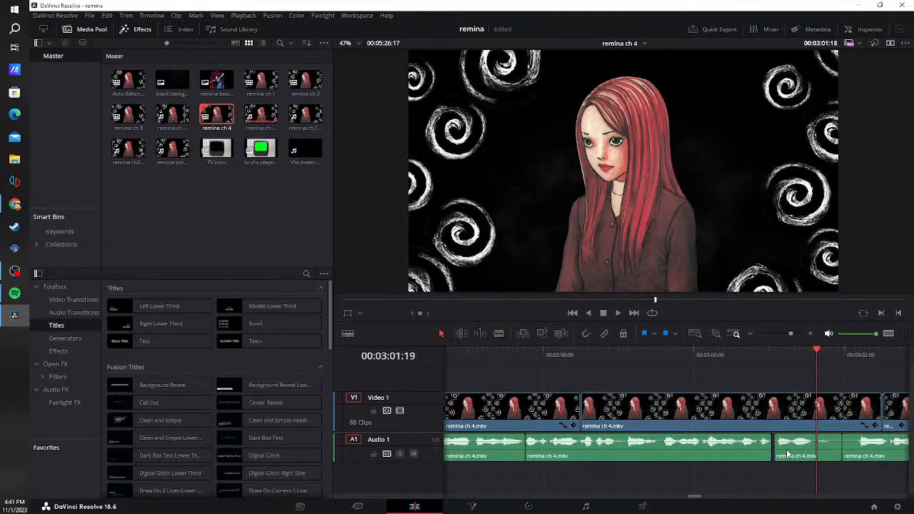
- Go back to 03:00:20, cut the pause between about 03:01:17 and 03:02:04 out of Audio 1 and close the gap
{"action": "left_click_drag", "start_coordinate": [820, 354], "coordinate": [743, 357]}
{"action": "key", "text": "b"}
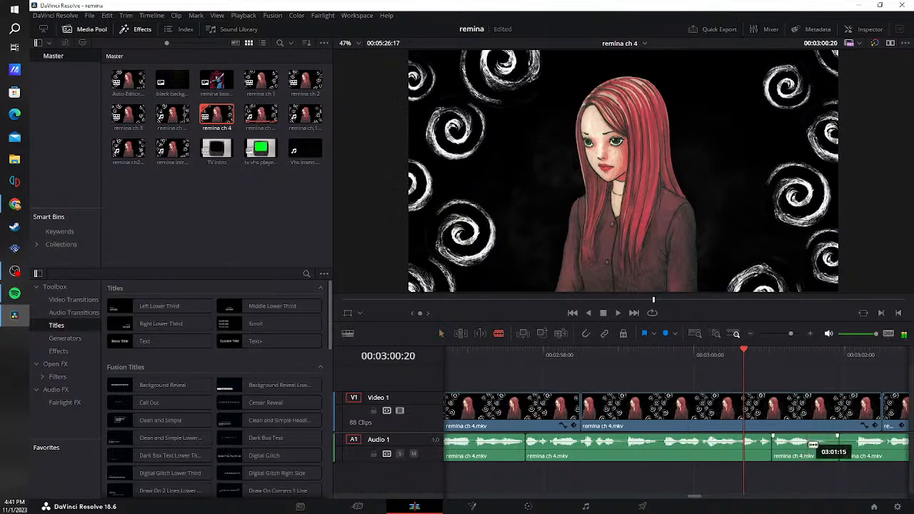
{"action": "left_click", "coordinate": [817, 448]}
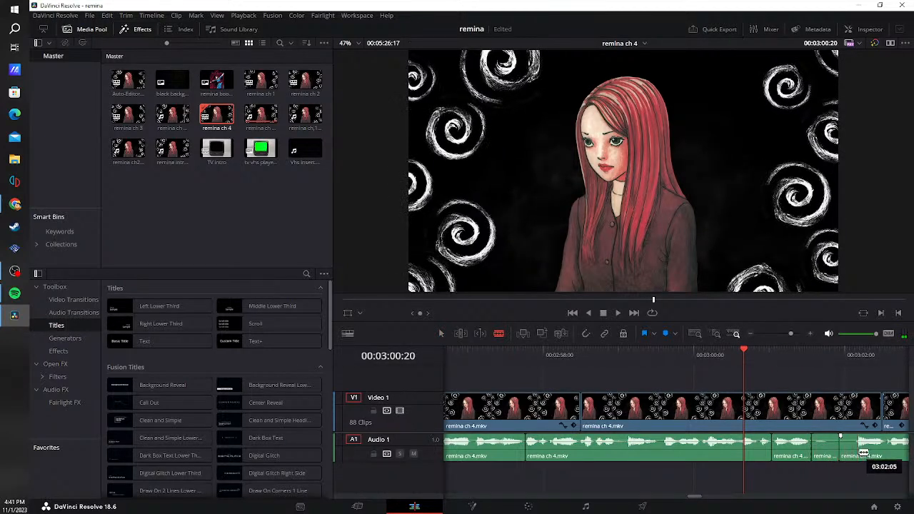
{"action": "key", "text": "a"}
{"action": "left_click", "coordinate": [832, 457]}
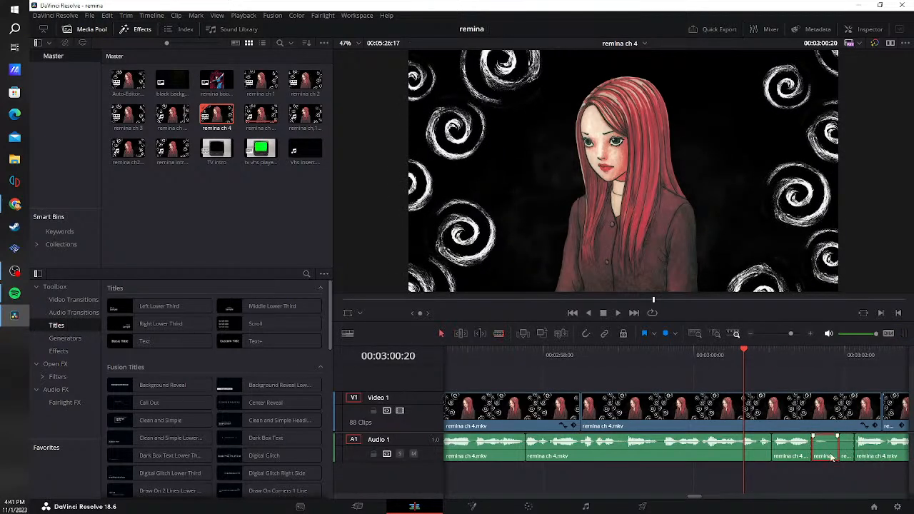
{"action": "key", "text": "BackSpace"}
{"action": "left_click", "coordinate": [834, 449]}
{"action": "key", "text": "BackSpace"}
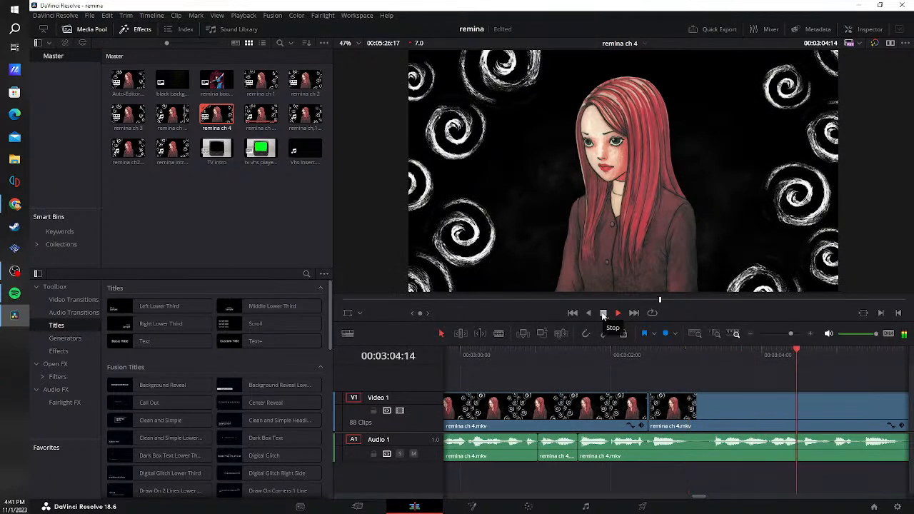
- Play on to 03:04:27, cut the pause between about 03:03:00 and 03:03:10 out of Audio 1 and close the gap
{"action": "key", "text": "b"}
{"action": "left_click", "coordinate": [688, 448]}
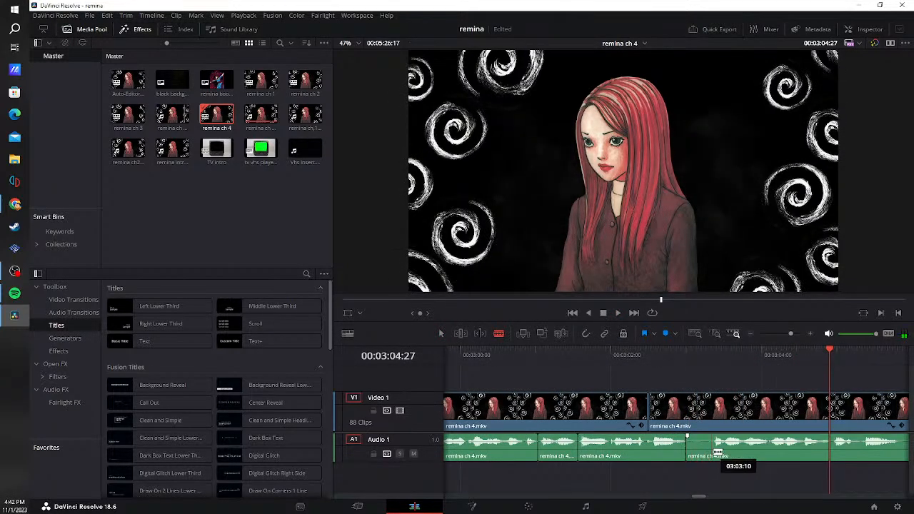
{"action": "key", "text": "a"}
{"action": "left_click", "coordinate": [699, 454]}
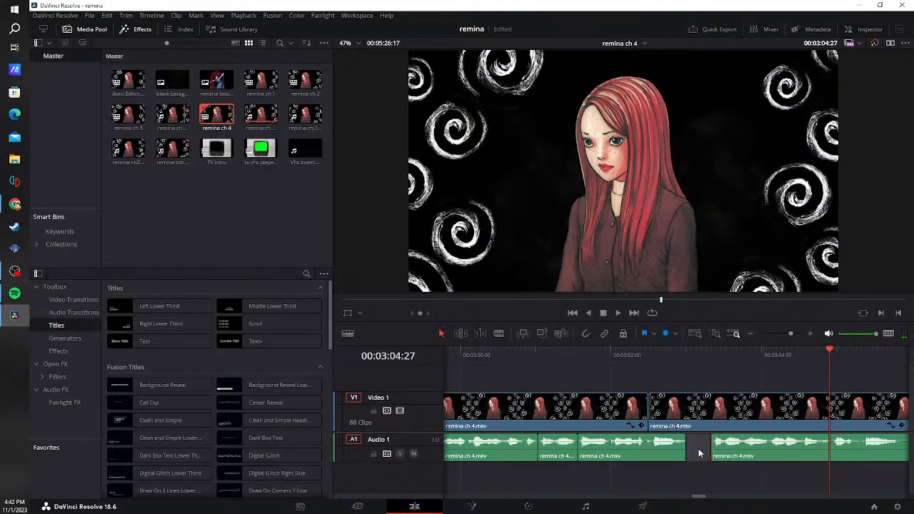
{"action": "key", "text": "Delete"}
- Play on from 03:02:19 to 03:06:25 and cut the pause between about 03:05:15 and 03:06:09 out of Audio 1
{"action": "left_click", "coordinate": [658, 356]}
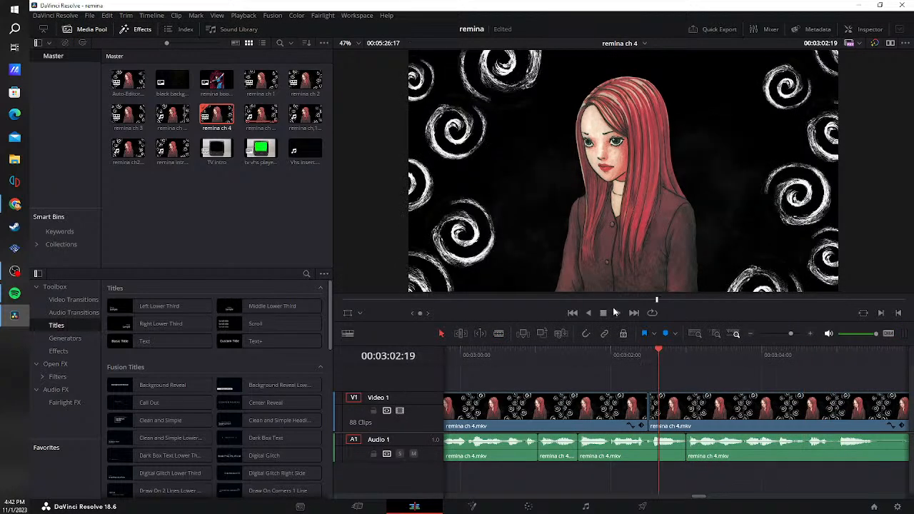
{"action": "left_click", "coordinate": [616, 313]}
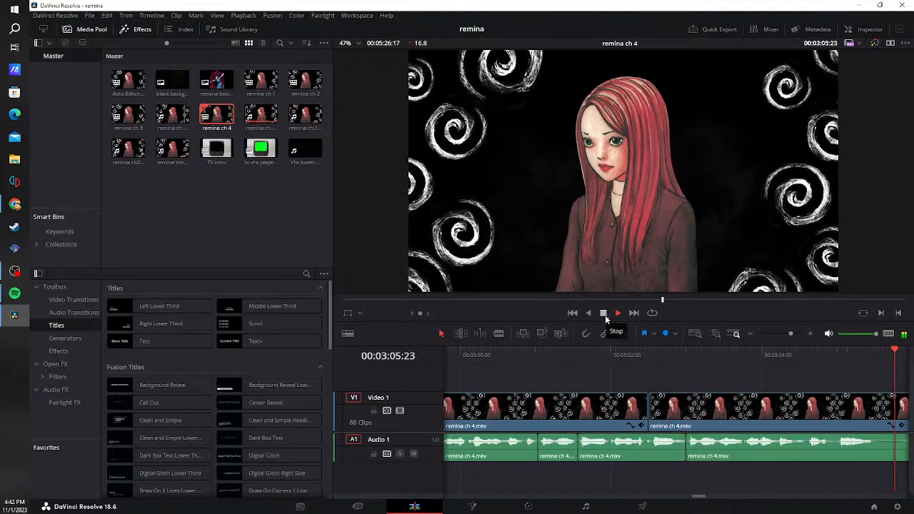
{"action": "left_click", "coordinate": [604, 314]}
{"action": "mouse_move", "coordinate": [704, 450]}
{"action": "left_mouse_down"}
{"action": "mouse_move", "coordinate": [654, 453]}
{"action": "mouse_move", "coordinate": [706, 453]}
{"action": "mouse_move", "coordinate": [698, 453]}
{"action": "left_mouse_up"}
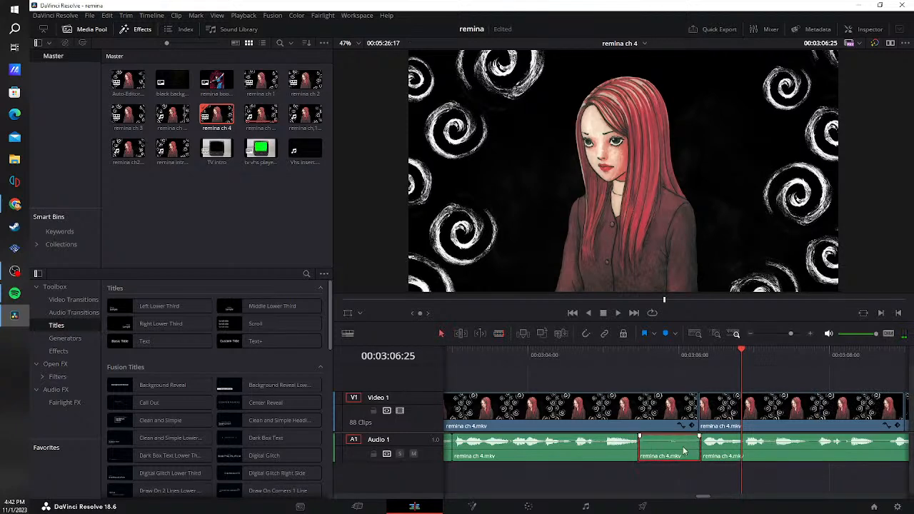
{"action": "key", "text": "Delete"}
- Play on from about 03:04:24 to 03:10:24, cut the pause between about 03:10:06 and 03:10:16 out of Audio 1 and close the gap
{"action": "left_click", "coordinate": [586, 354]}
{"action": "left_click", "coordinate": [618, 312]}
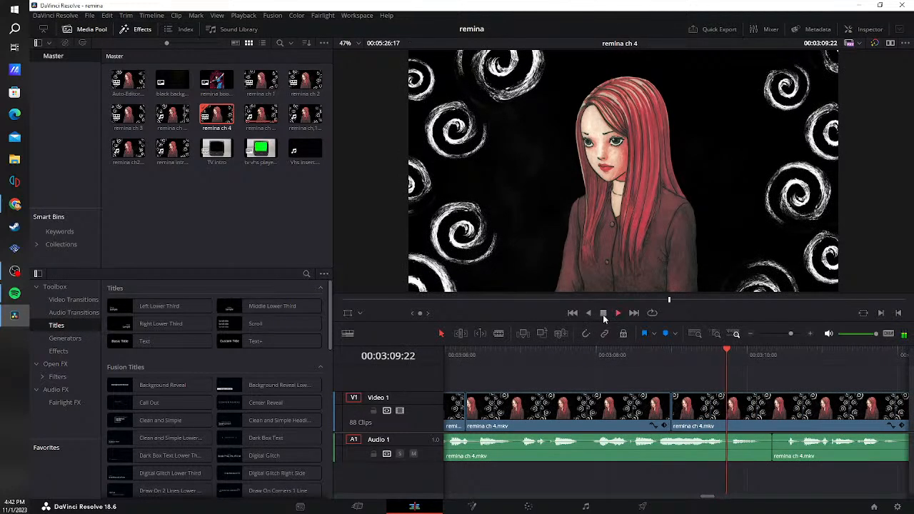
{"action": "key", "text": "b"}
{"action": "left_click", "coordinate": [762, 454]}
{"action": "left_click", "coordinate": [787, 454]}
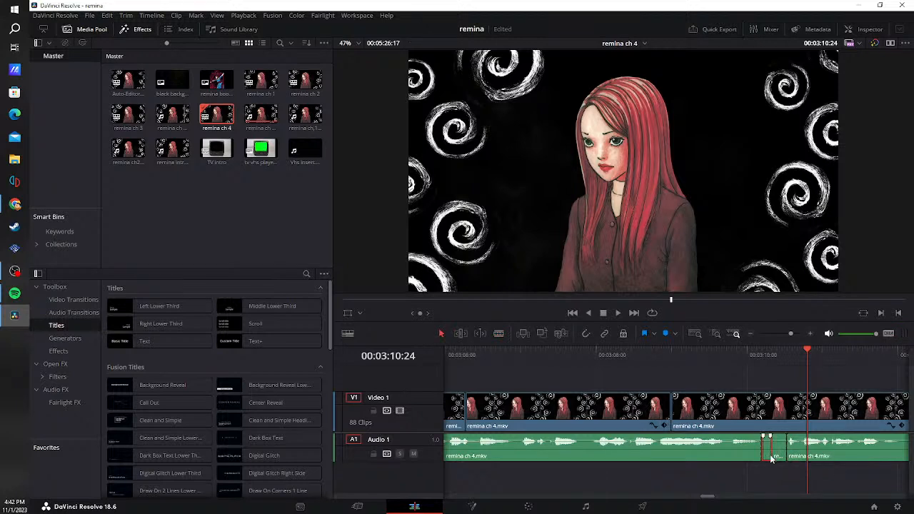
{"action": "key", "text": "Delete"}
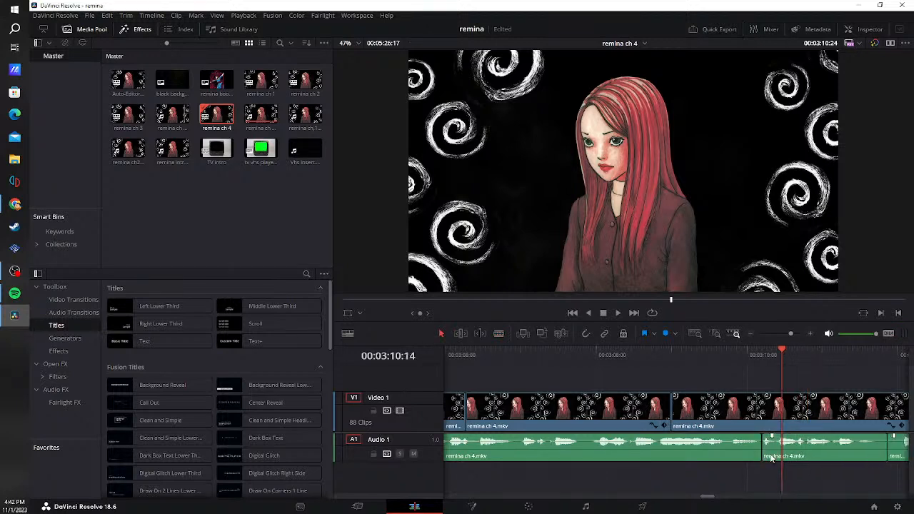
- Play on from 03:09:20 to 03:12:15 and cut the pause between about 03:11:21 and 03:12:01 out of Audio 1
{"action": "left_click", "coordinate": [722, 360]}
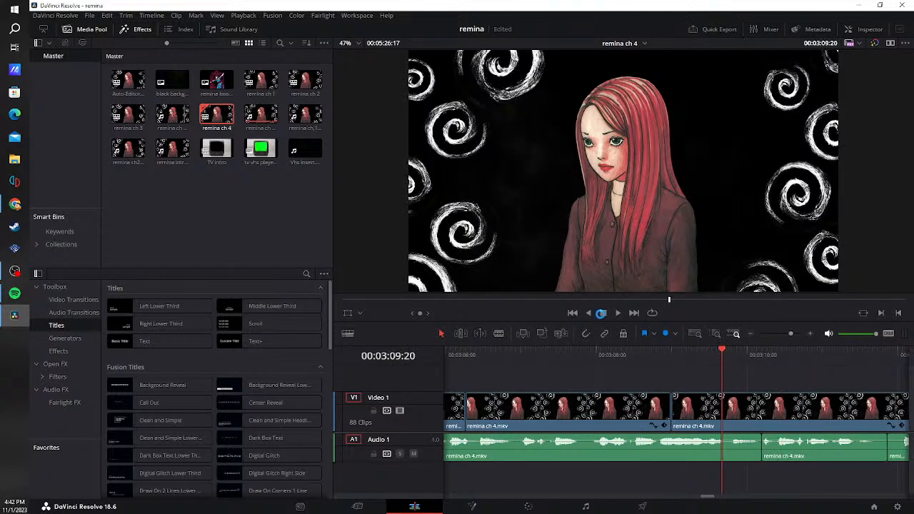
{"action": "left_click", "coordinate": [616, 315]}
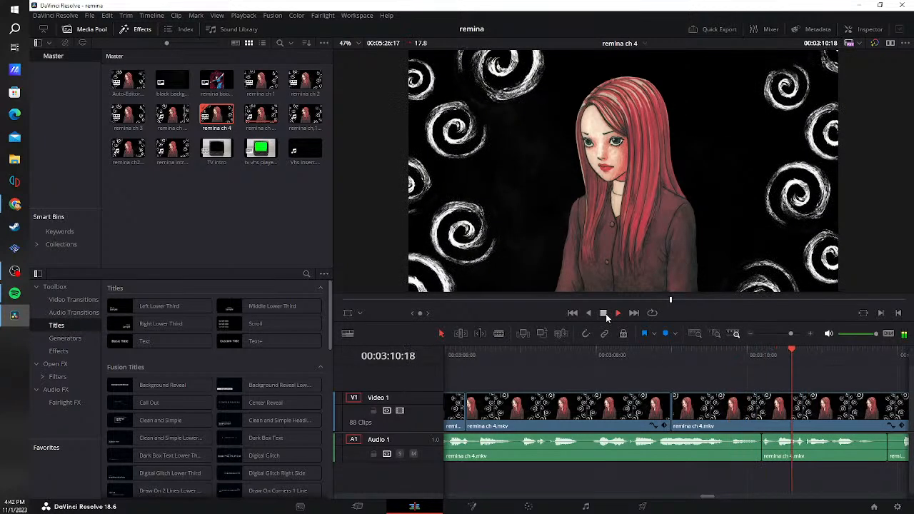
{"action": "left_click", "coordinate": [606, 313]}
{"action": "key", "text": "b"}
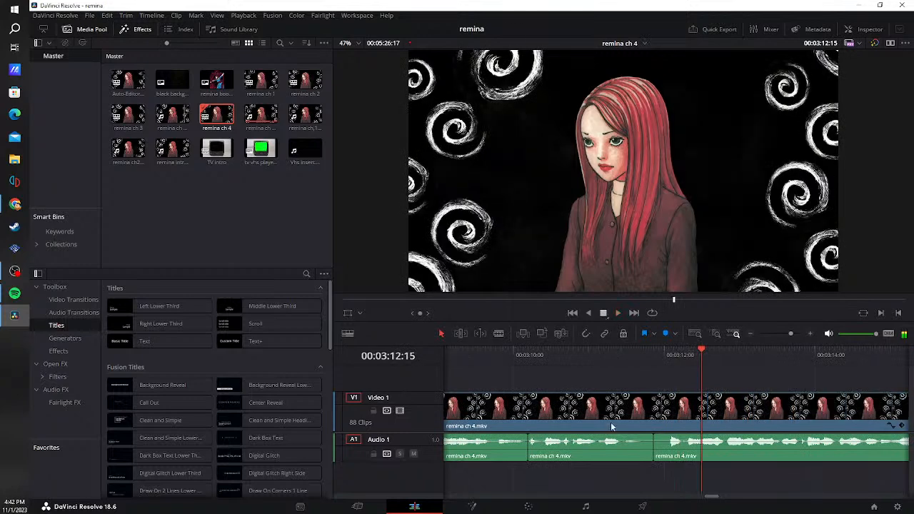
{"action": "left_click_drag", "start_coordinate": [646, 460], "coordinate": [665, 456]}
{"action": "key", "text": "a"}
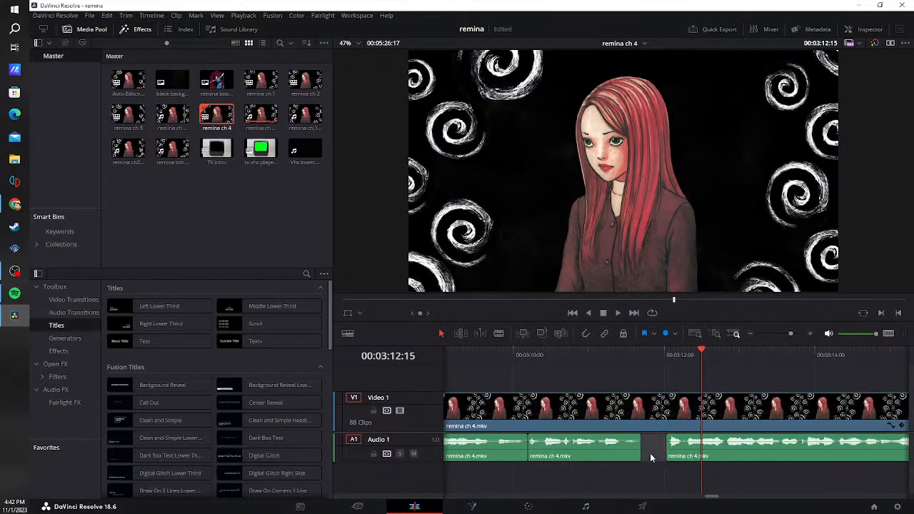
{"action": "key", "text": "ctrl+z"}
- Play on to 03:17:09, cut the pause between about 03:15:29 and 03:16:11 out of Audio 1 and close the gap
{"action": "left_click", "coordinate": [620, 312]}
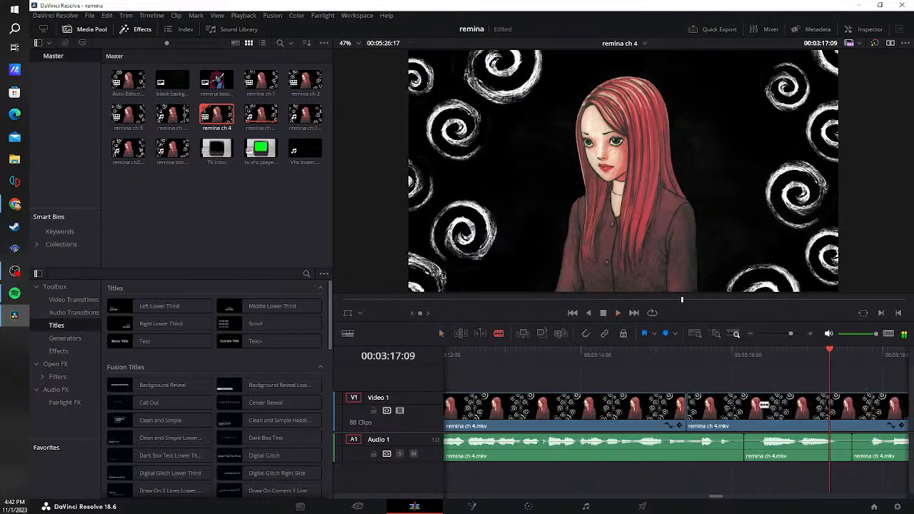
{"action": "left_click", "coordinate": [730, 455]}
{"action": "left_click", "coordinate": [760, 455]}
{"action": "key", "text": "a"}
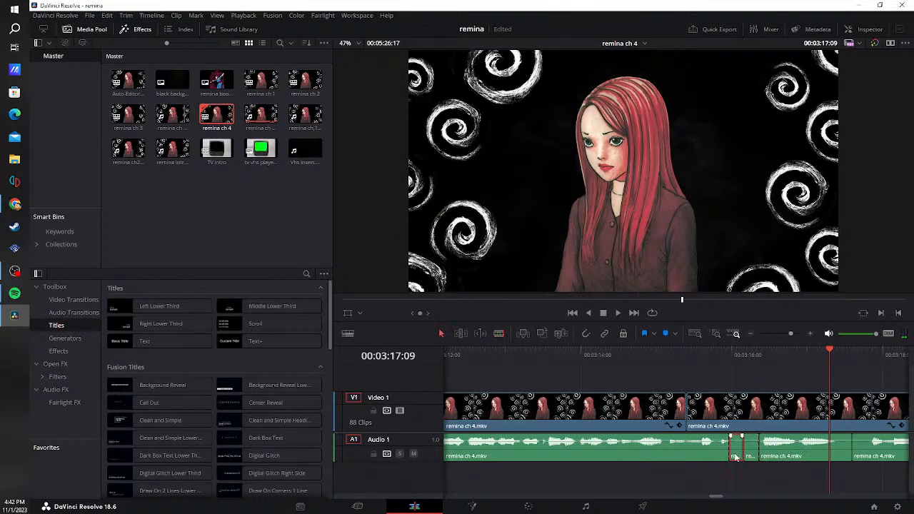
{"action": "left_click", "coordinate": [740, 454]}
{"action": "key", "text": "BackSpace"}
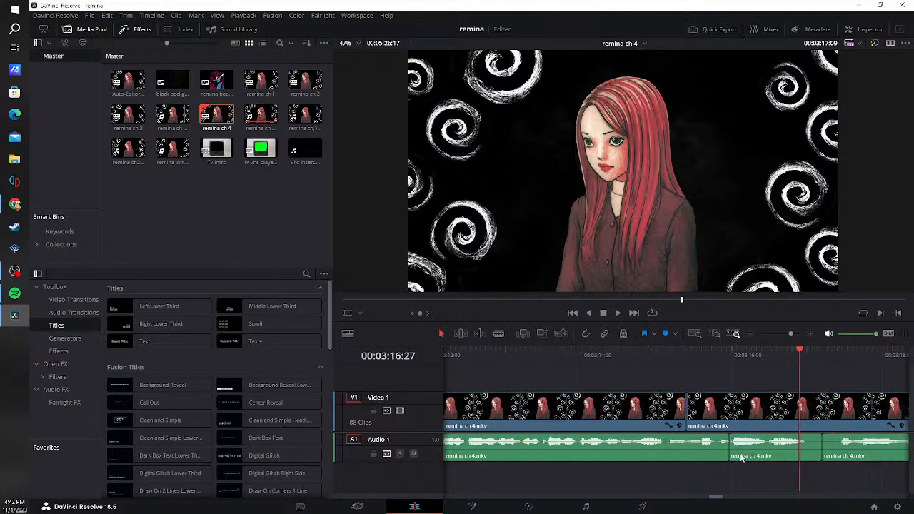
- Go back to 03:16:17, cut the pause between about 03:17:00 and 03:17:13 out of Audio 1 and close the gap
{"action": "left_click_drag", "start_coordinate": [800, 351], "coordinate": [769, 373]}
{"action": "key", "text": "b"}
{"action": "left_click", "coordinate": [807, 455]}
{"action": "left_click", "coordinate": [840, 454]}
{"action": "key", "text": "a"}
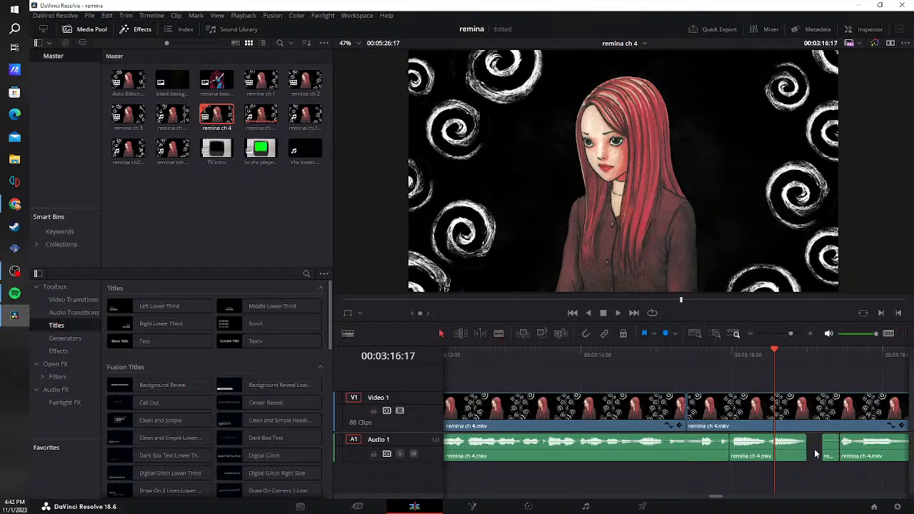
{"action": "left_click", "coordinate": [818, 453]}
{"action": "key", "text": "BackSpace"}
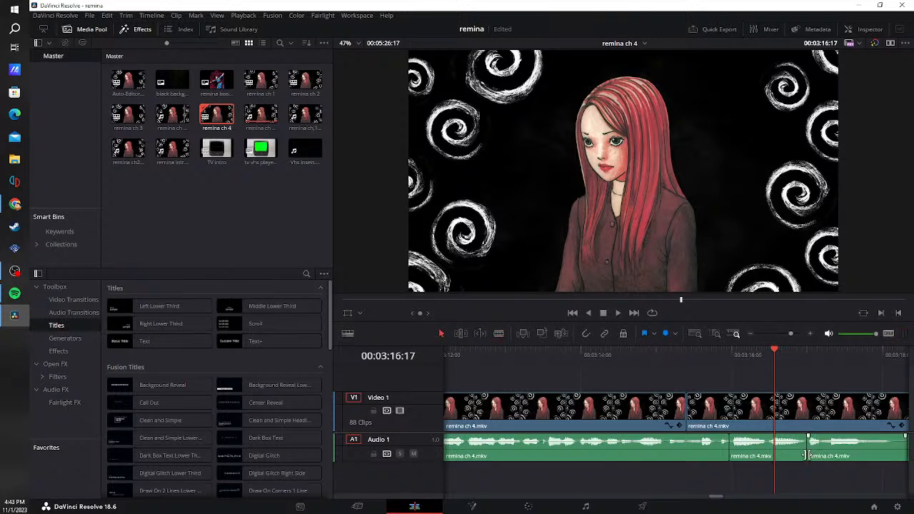
- Play on from 03:15:23 to 03:19:01, cut the pause between about 03:18:04 and 03:18:26 out of Audio 1 and close the gap
{"action": "left_click", "coordinate": [714, 361]}
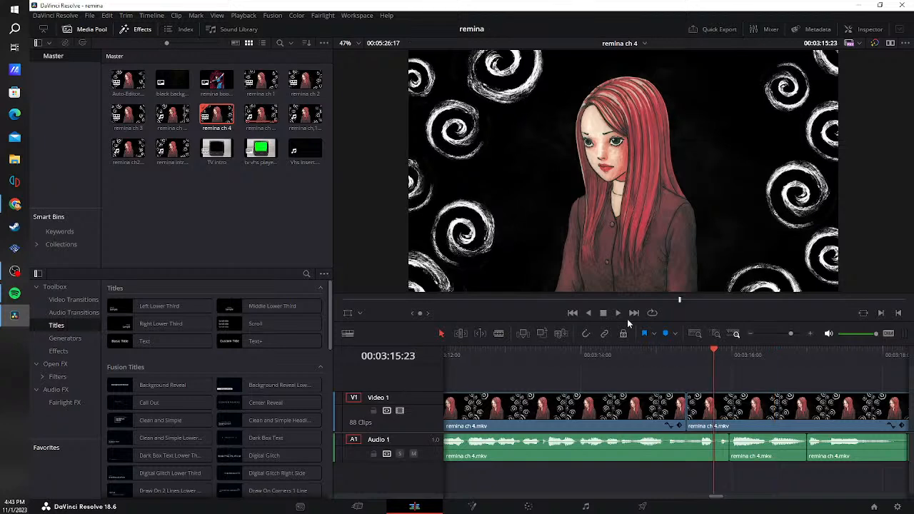
{"action": "left_click", "coordinate": [620, 313]}
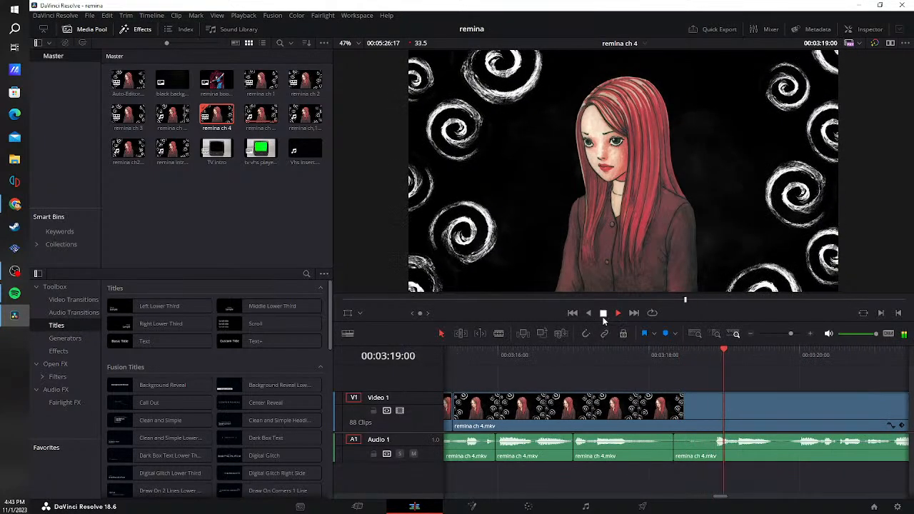
{"action": "left_click", "coordinate": [604, 315]}
{"action": "key", "text": "b"}
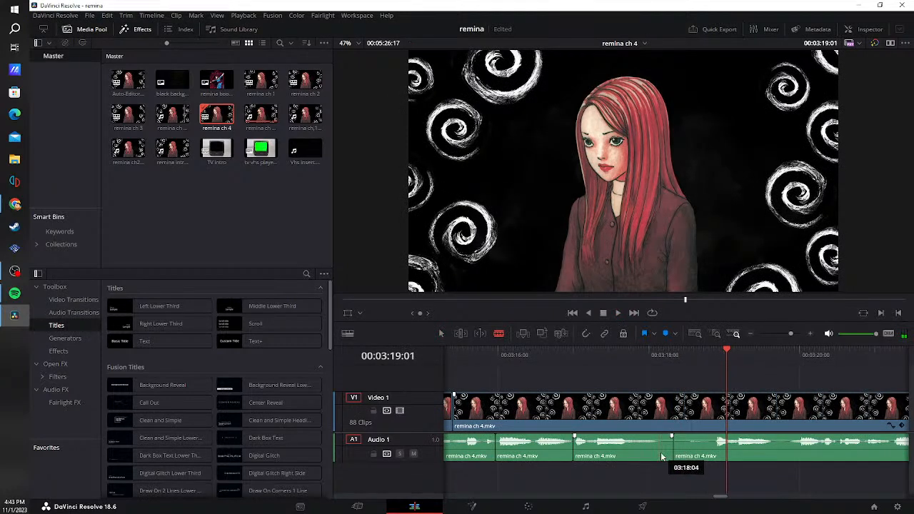
{"action": "left_click", "coordinate": [659, 453]}
{"action": "left_click", "coordinate": [712, 454]}
{"action": "key", "text": "a"}
{"action": "key", "text": "BackSpace"}
{"action": "left_click", "coordinate": [690, 450]}
{"action": "key", "text": "BackSpace"}
{"action": "left_click", "coordinate": [689, 448]}
{"action": "key", "text": "BackSpace"}
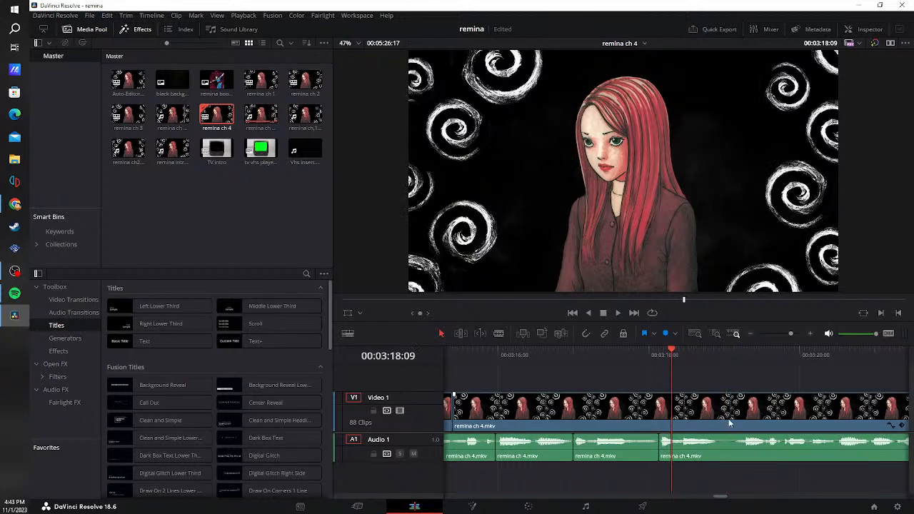
- Cut the pause between about 03:18:27 and 03:19:04 out of Audio 1 and close the gap
{"action": "key", "text": "b"}
{"action": "left_click", "coordinate": [717, 448]}
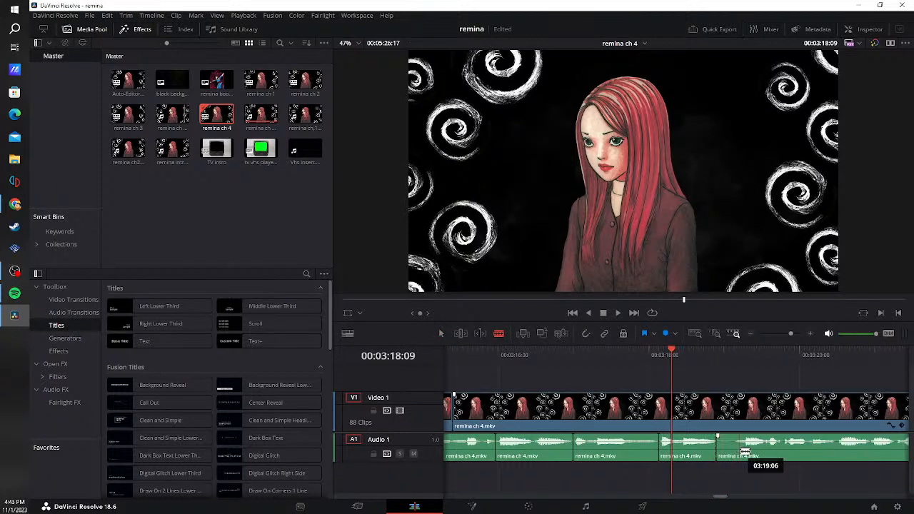
{"action": "key", "text": "a"}
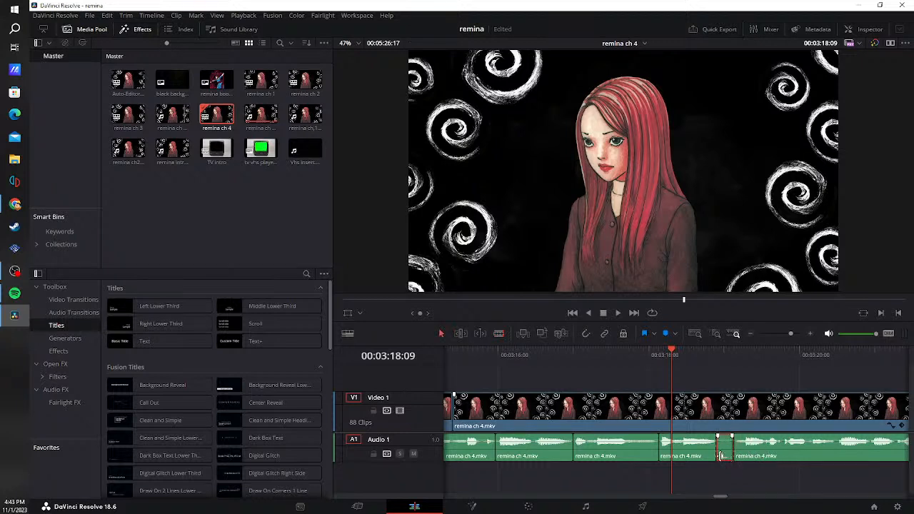
{"action": "left_click", "coordinate": [725, 454]}
{"action": "key", "text": "Delete"}
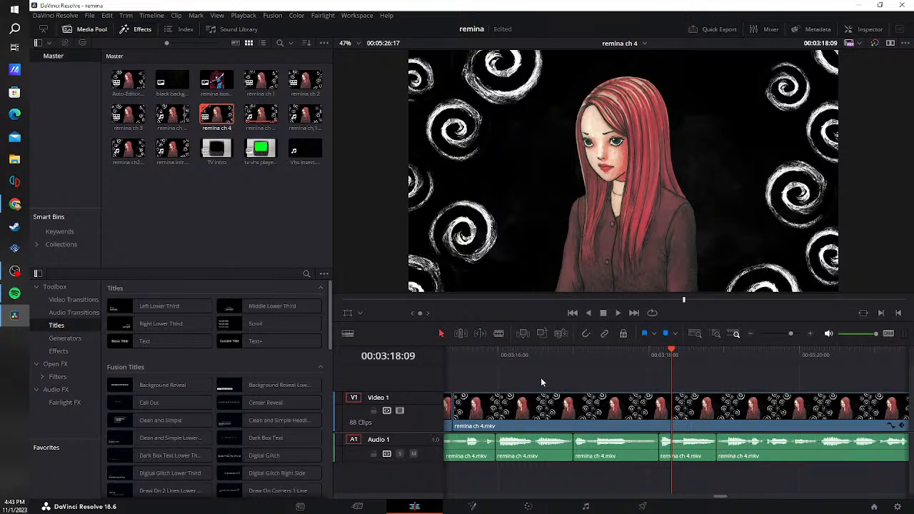
- Play on from 03:16:28 to 03:25:26, cut the pause between about 03:24:15 and 03:24:25 out of Audio 1 and close the gap
{"action": "left_click_drag", "start_coordinate": [587, 354], "coordinate": [569, 355]}
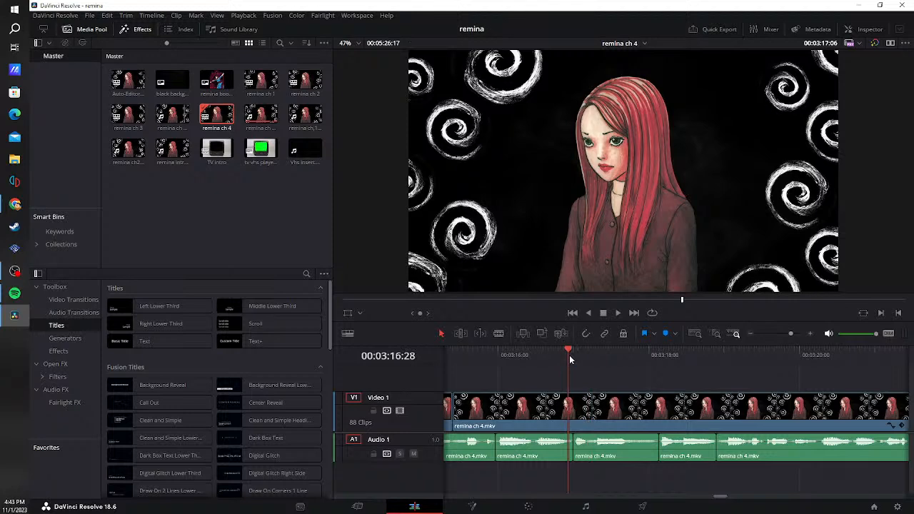
{"action": "left_click", "coordinate": [618, 310]}
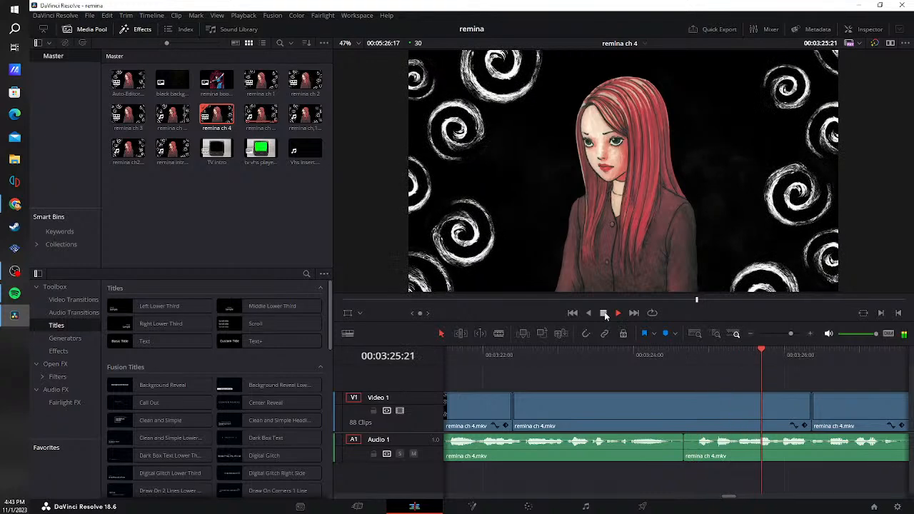
{"action": "left_click_drag", "start_coordinate": [683, 448], "coordinate": [700, 450]}
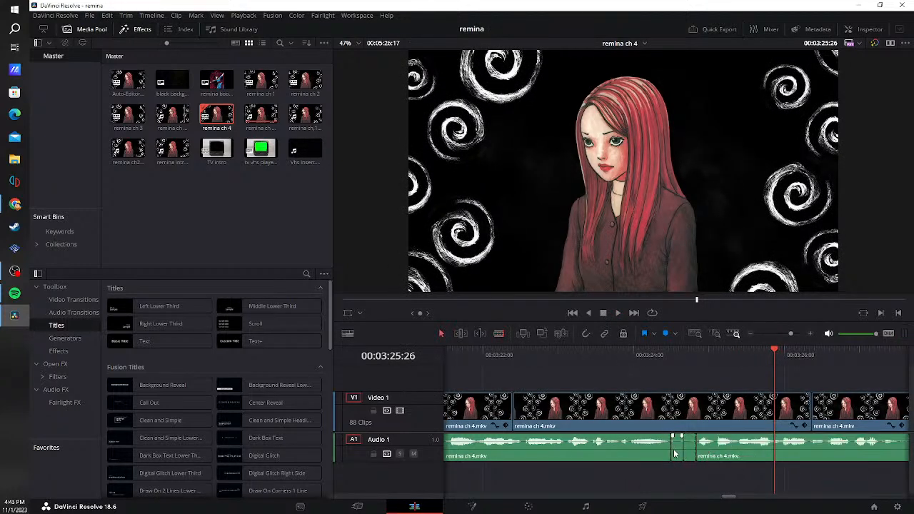
{"action": "key", "text": "BackSpace"}
{"action": "left_click", "coordinate": [688, 449]}
{"action": "key", "text": "BackSpace"}
- Play on from about 03:24:03 to 03:28:09, cut the pause between about 03:27:06 and 03:27:16 out of Audio 1 and close the gap
{"action": "left_click", "coordinate": [641, 354]}
{"action": "left_click", "coordinate": [617, 314]}
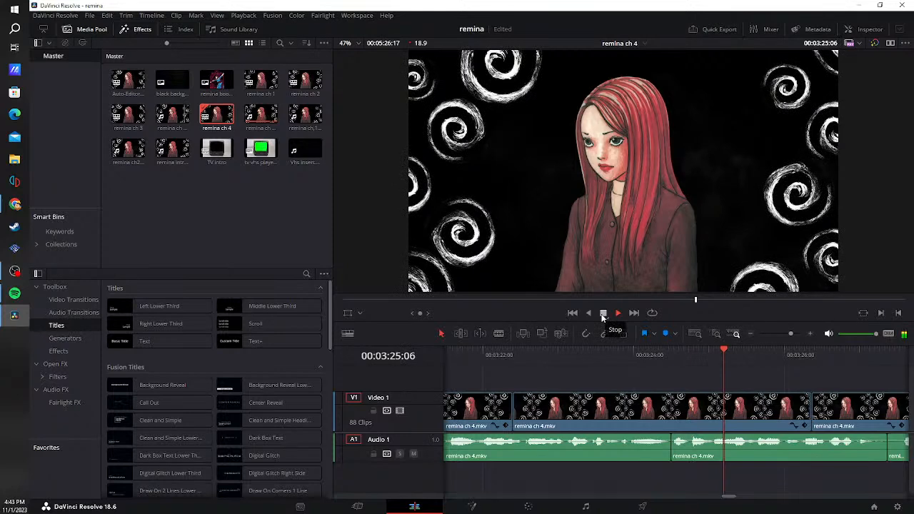
{"action": "left_click", "coordinate": [604, 313]}
{"action": "mouse_move", "coordinate": [643, 452]}
{"action": "left_mouse_down"}
{"action": "mouse_move", "coordinate": [674, 447]}
{"action": "mouse_move", "coordinate": [647, 453]}
{"action": "left_mouse_up"}
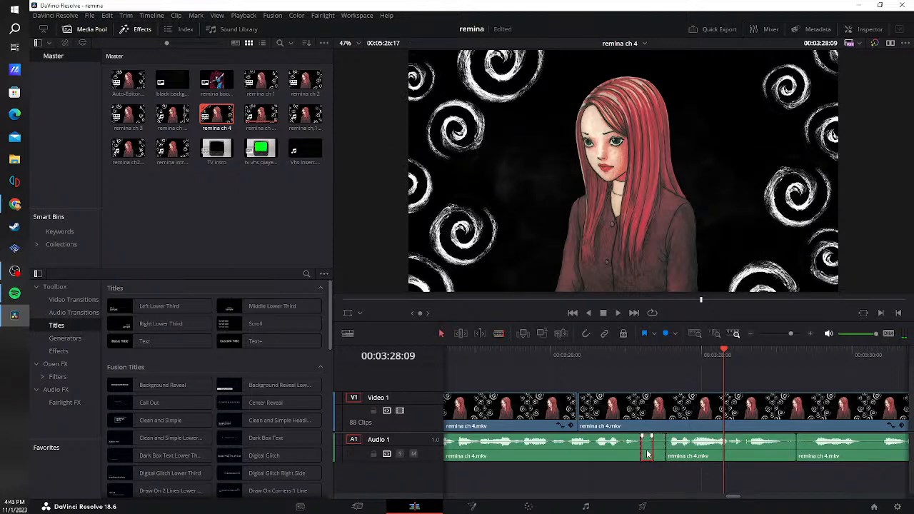
{"action": "left_click", "coordinate": [649, 450]}
{"action": "key", "text": "Delete"}
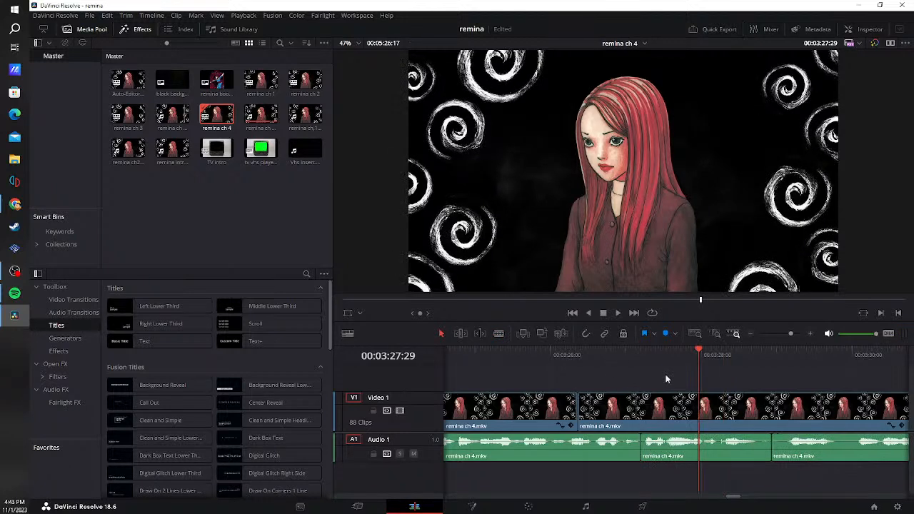
- Cut the pause between about 03:28:22 and 03:29:04 out of Audio 1 and close the gap
{"action": "left_click", "coordinate": [757, 450]}
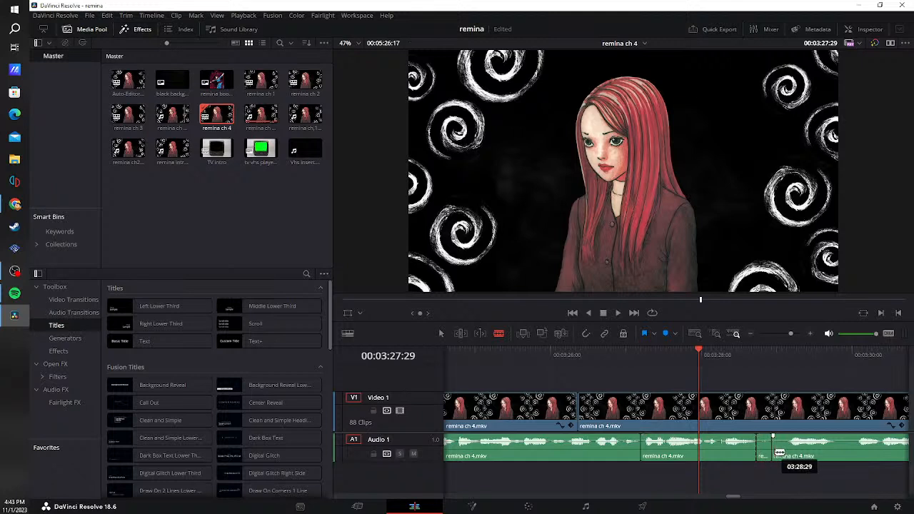
{"action": "left_click", "coordinate": [785, 450]}
{"action": "key", "text": "a"}
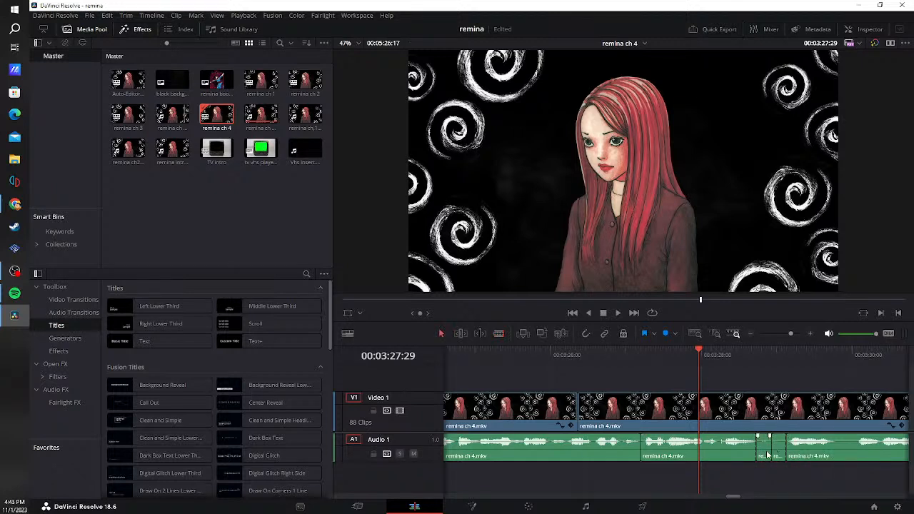
{"action": "left_click_drag", "start_coordinate": [800, 450], "coordinate": [770, 449]}
- Cut the pause between about 03:29:12 and 03:29:20 out of Audio 1 and close the gap
{"action": "key", "text": "b"}
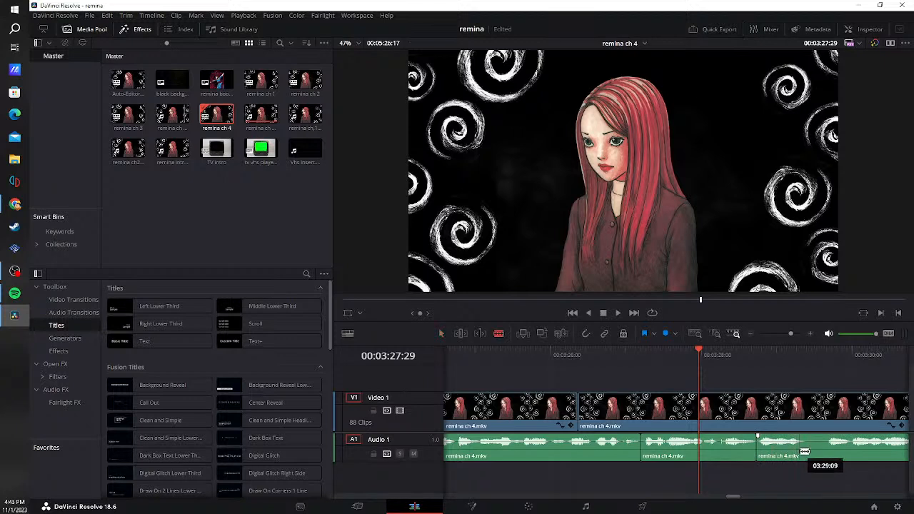
{"action": "left_click", "coordinate": [808, 451]}
{"action": "left_click", "coordinate": [829, 449]}
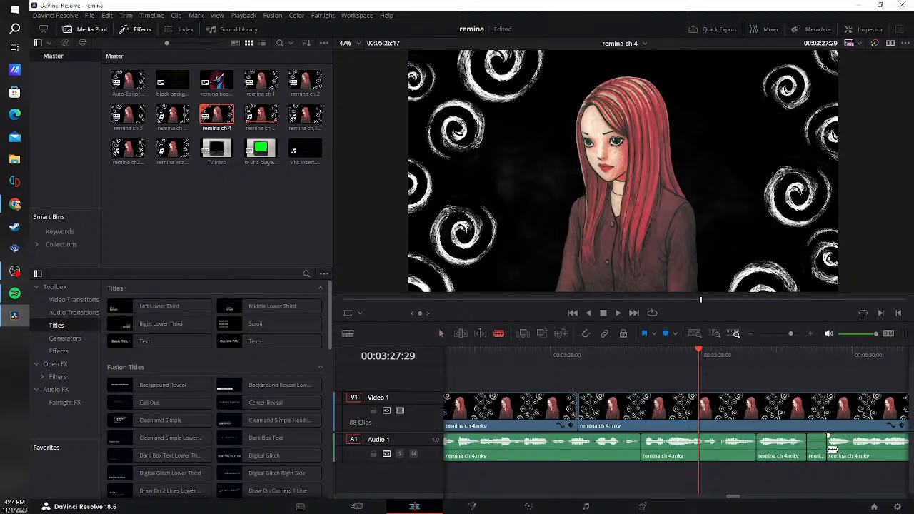
{"action": "key", "text": "Delete"}
- Play on from about 03:26:23 to 03:37:12, cut the pause between about 03:36:07 and 03:36:16 out of Audio 1 and close the gap
{"action": "left_click", "coordinate": [610, 360]}
{"action": "left_click", "coordinate": [618, 313]}
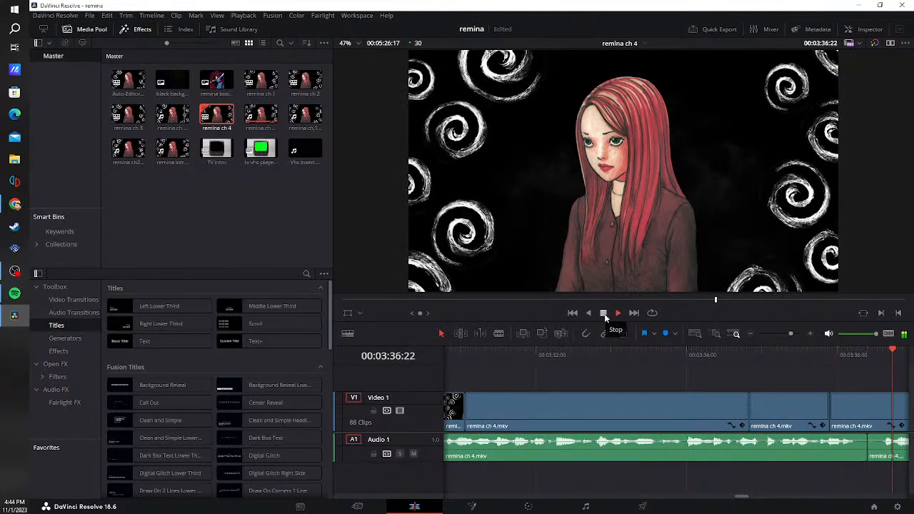
{"action": "left_click", "coordinate": [624, 450]}
{"action": "left_click", "coordinate": [647, 450]}
{"action": "key", "text": "a"}
{"action": "left_click", "coordinate": [628, 450]}
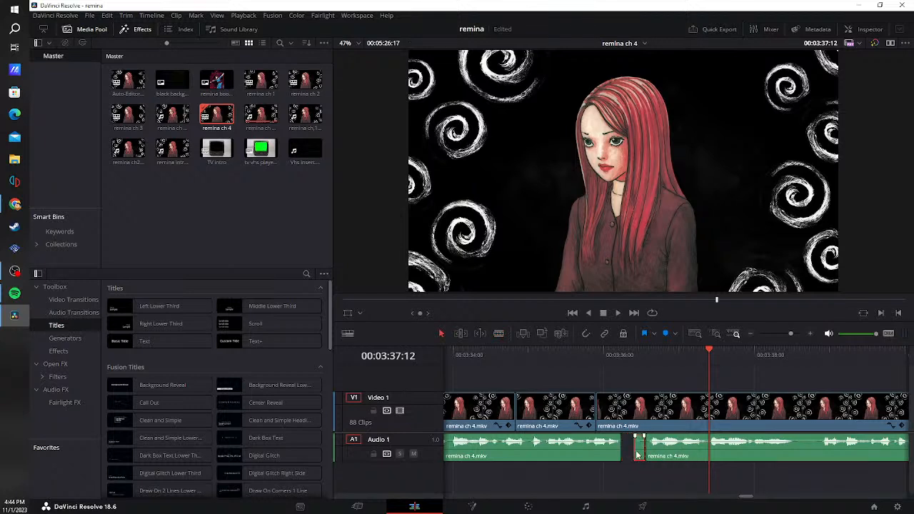
{"action": "left_click", "coordinate": [633, 450]}
{"action": "key", "text": "Delete"}
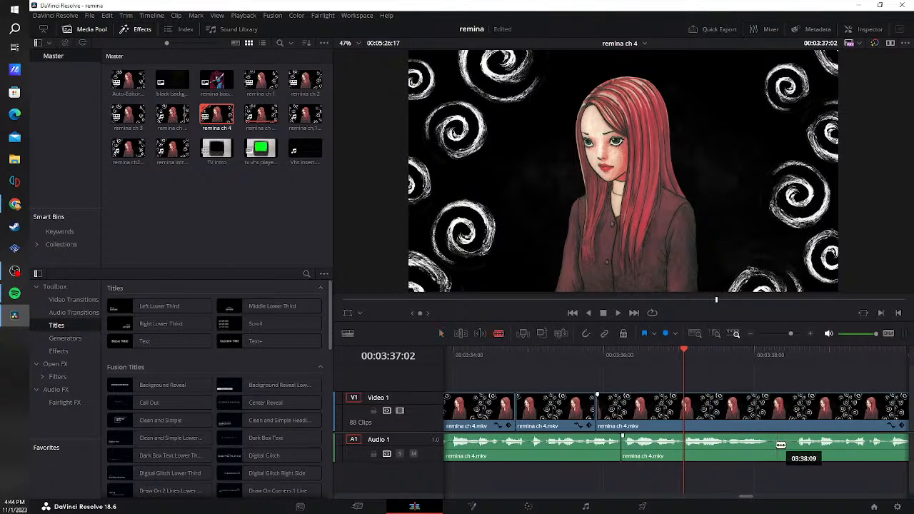
- Cut the pause between about 03:38:05 and 03:38:16 out of Audio 1 and close the gap
{"action": "left_click", "coordinate": [771, 449]}
{"action": "left_click", "coordinate": [800, 450]}
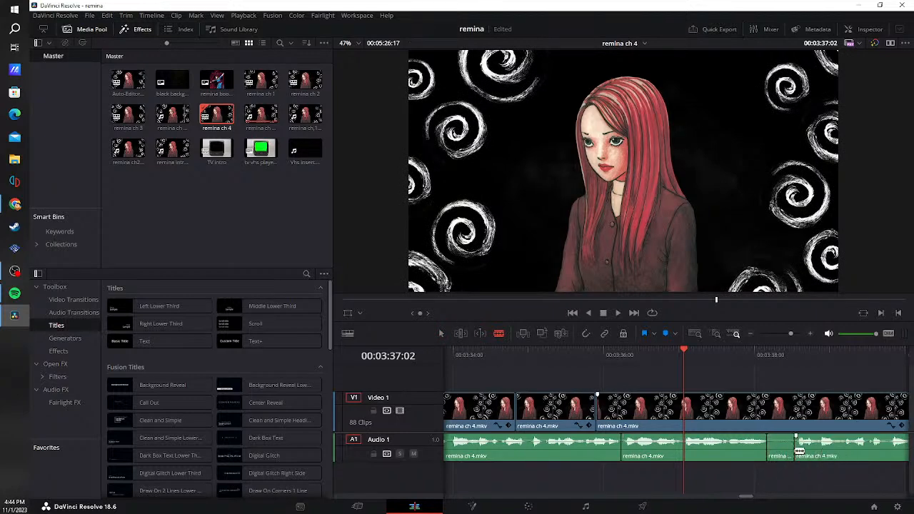
{"action": "key", "text": "Delete"}
- Play on from 03:35:21 to 03:40:18, cut the pause between about 03:39:24 and 03:40:05 out of Audio 1 and close the gap
{"action": "left_click", "coordinate": [580, 357]}
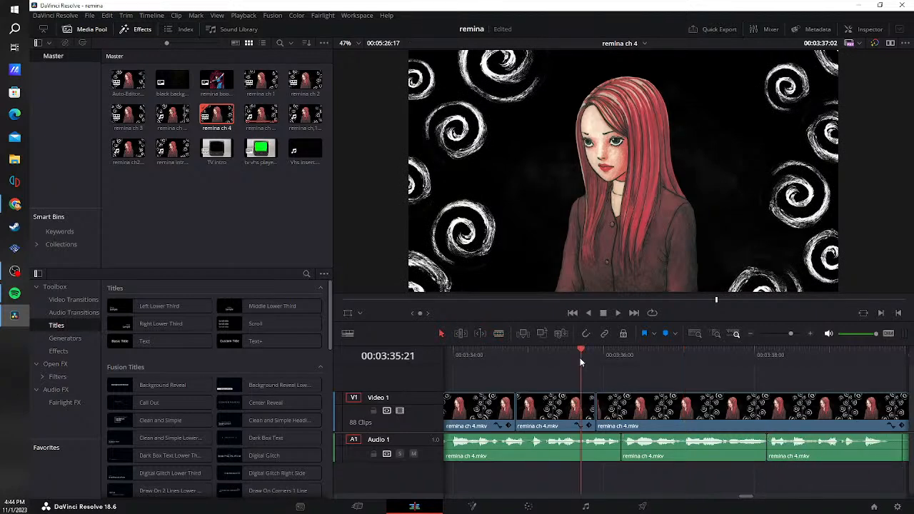
{"action": "left_click", "coordinate": [603, 314]}
{"action": "key", "text": "b"}
{"action": "left_click_drag", "start_coordinate": [663, 447], "coordinate": [689, 453]}
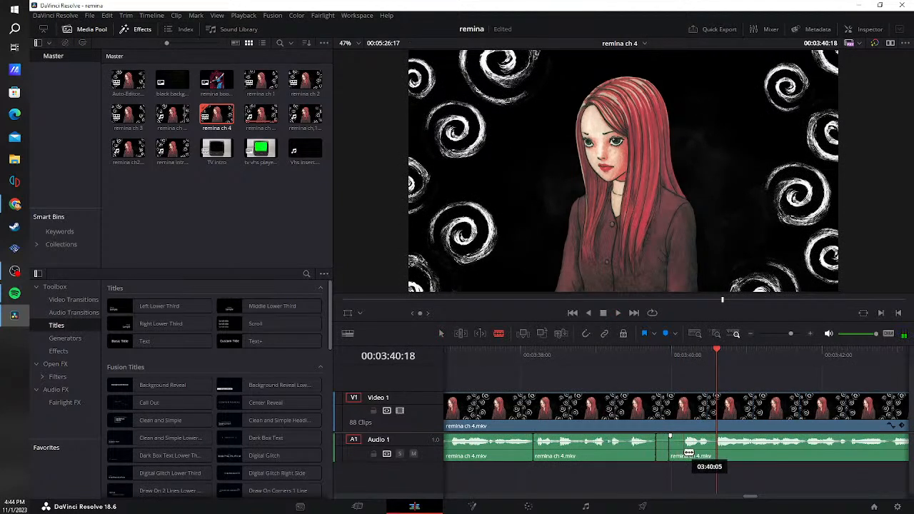
{"action": "key", "text": "a"}
{"action": "left_click", "coordinate": [666, 456]}
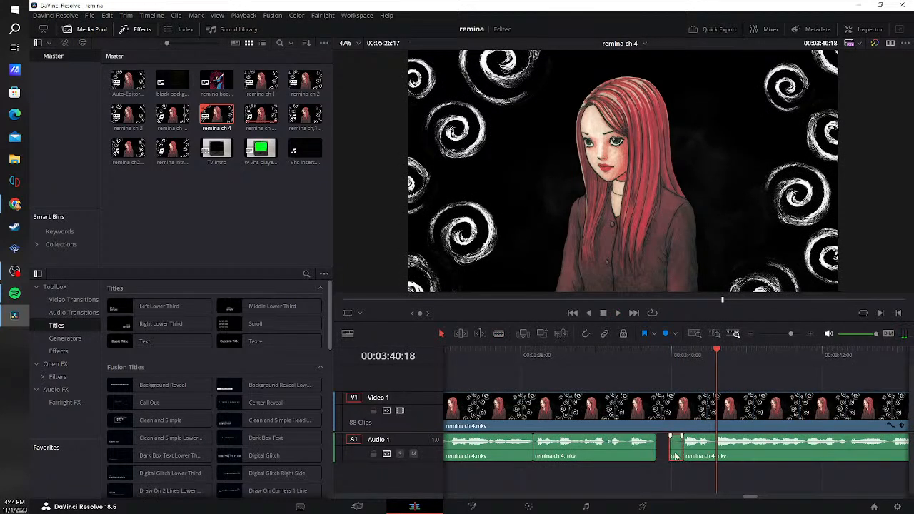
{"action": "key", "text": "Delete"}
- Play on from 03:39:11 to 03:44:28, cut the pause between about 03:43:16 and 03:43:27 out of Audio 1 and close the gap
{"action": "left_click_drag", "start_coordinate": [692, 350], "coordinate": [625, 350]}
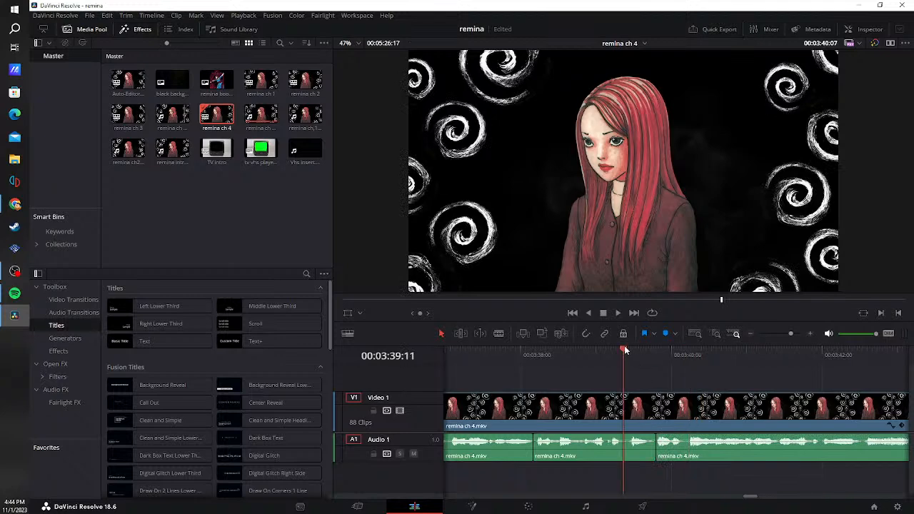
{"action": "key", "text": "space"}
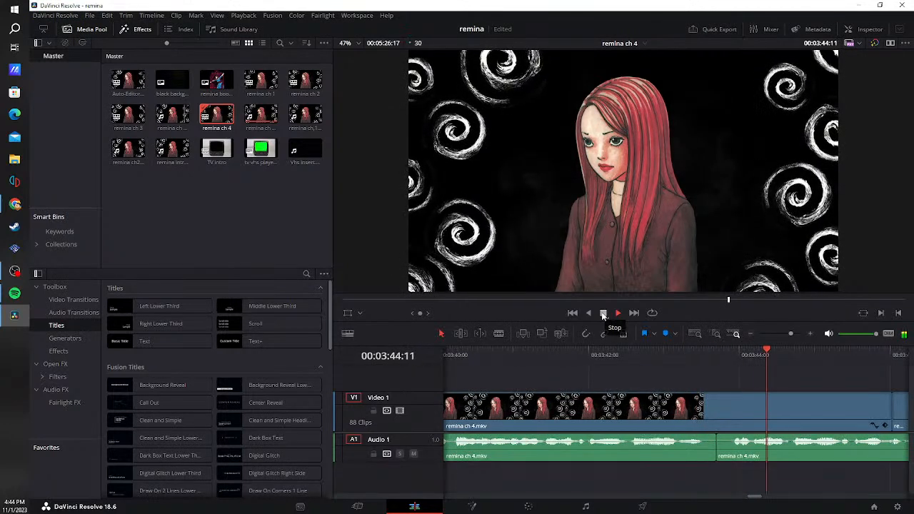
{"action": "left_click", "coordinate": [603, 315]}
{"action": "left_click_drag", "start_coordinate": [706, 455], "coordinate": [729, 454]}
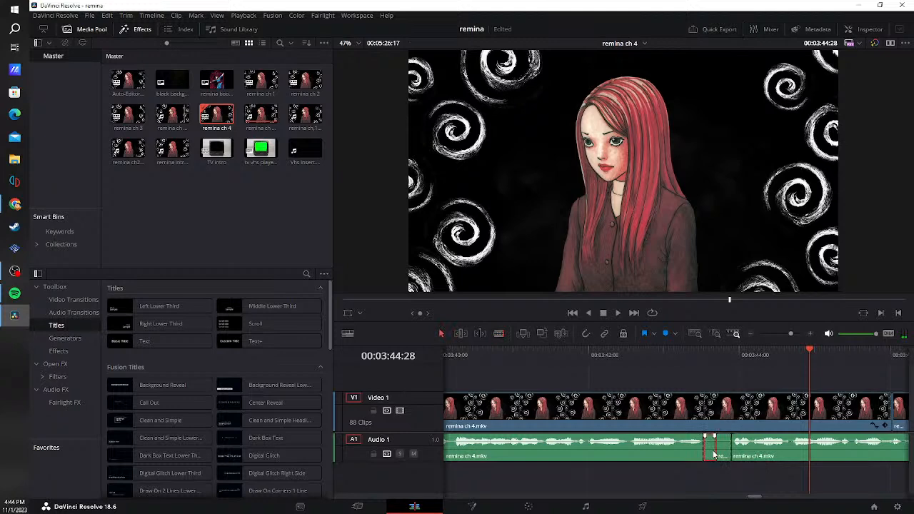
{"action": "left_click", "coordinate": [721, 453]}
{"action": "key", "text": "Delete"}
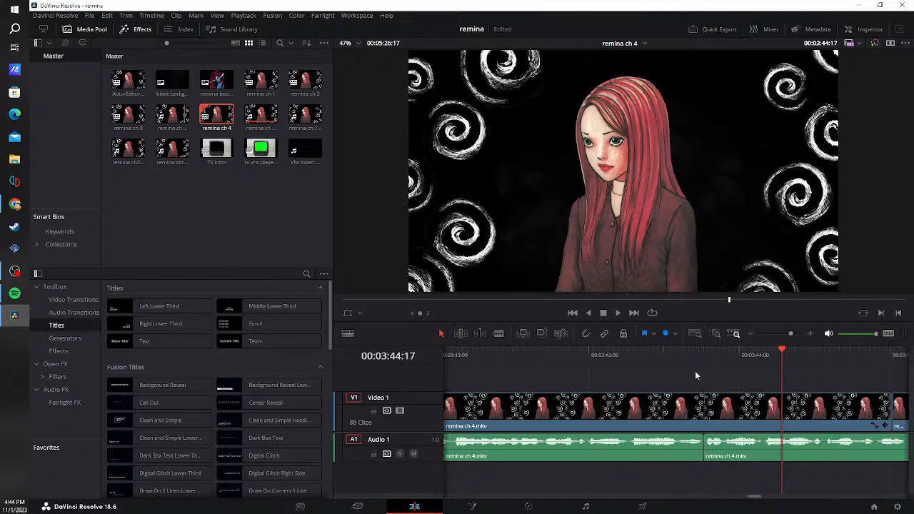
- Play on from about 03:43:02 to 03:47:11, cut the pause between about 03:46:07 and 03:46:18 out of Audio 1 and close the gap
{"action": "left_click", "coordinate": [668, 355]}
{"action": "left_click", "coordinate": [617, 313]}
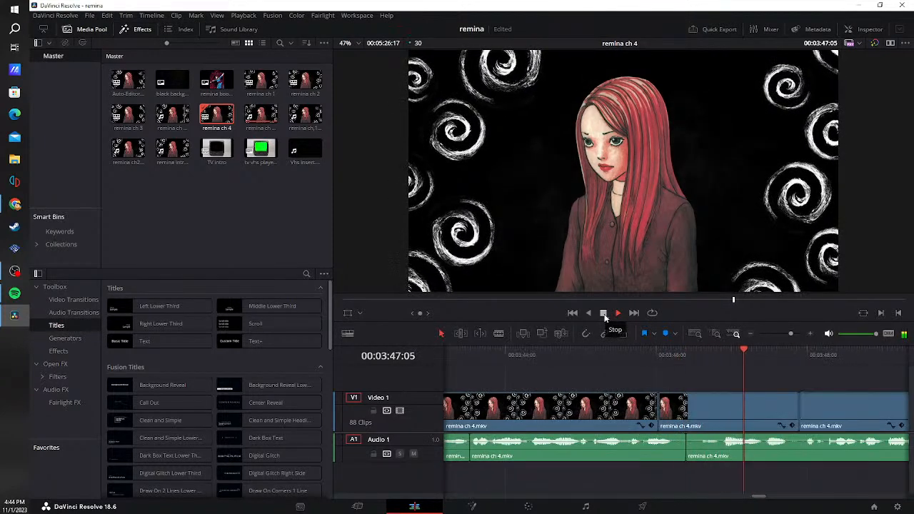
{"action": "left_click", "coordinate": [603, 313]}
{"action": "key", "text": "b"}
{"action": "left_click", "coordinate": [676, 447]}
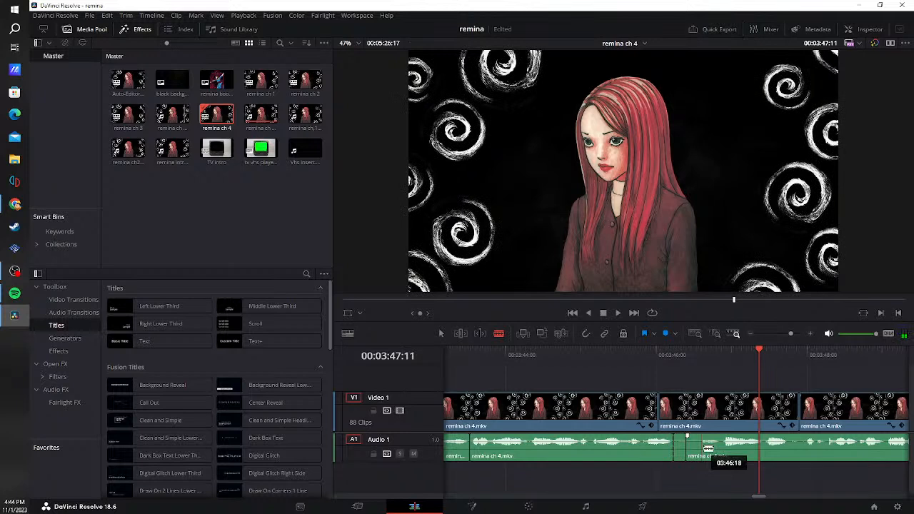
{"action": "left_click", "coordinate": [684, 453]}
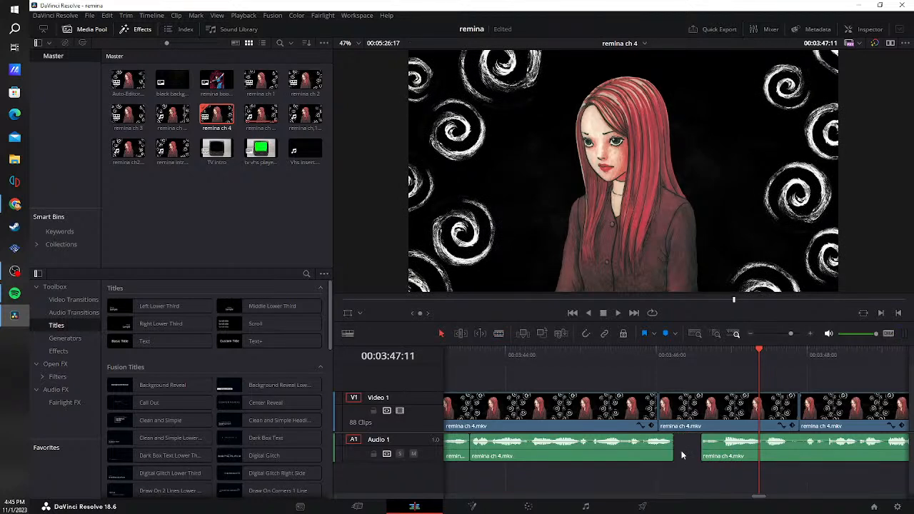
{"action": "left_click", "coordinate": [682, 452]}
{"action": "key", "text": "Delete"}
- Play on from about 03:45:26 to 03:48:13, cut the pause between about 03:47:11 and 03:47:19 out of Audio 1 and close the gap
{"action": "left_click", "coordinate": [645, 346]}
{"action": "left_click", "coordinate": [618, 312]}
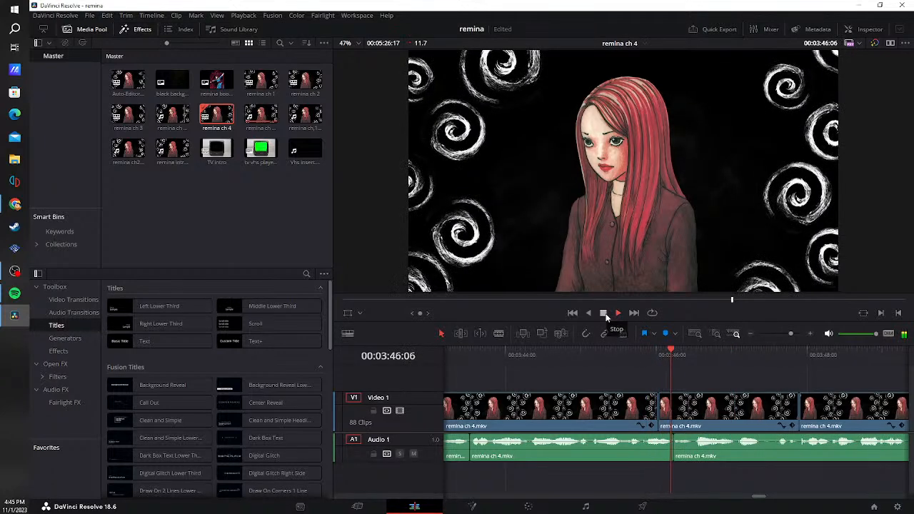
{"action": "key", "text": "b"}
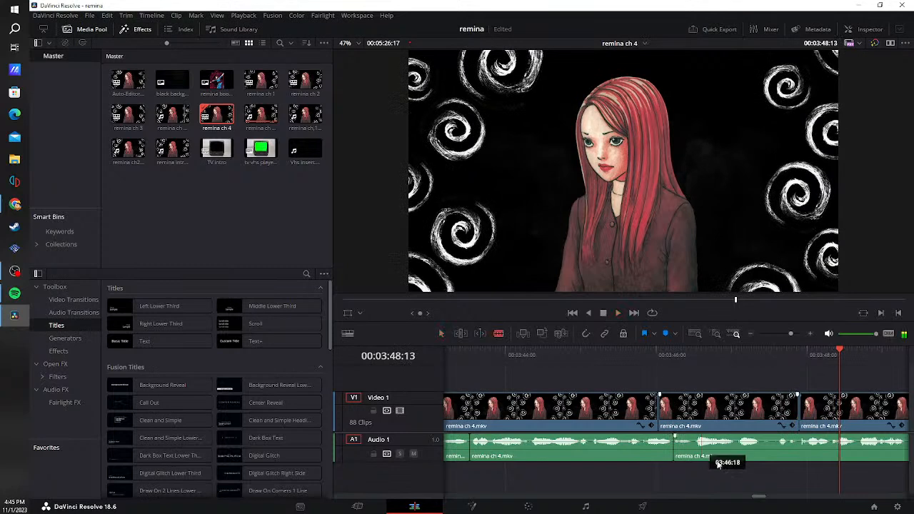
{"action": "left_click", "coordinate": [761, 455]}
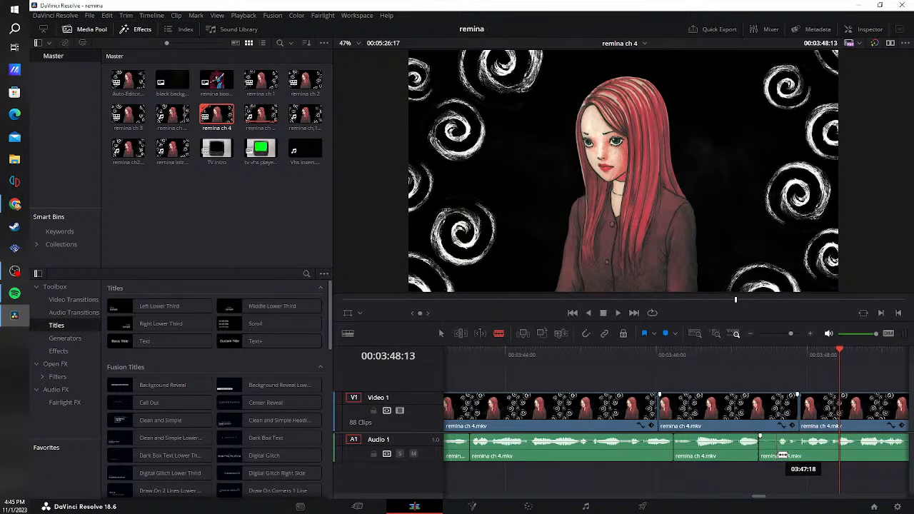
{"action": "left_click", "coordinate": [778, 456]}
{"action": "key", "text": "a"}
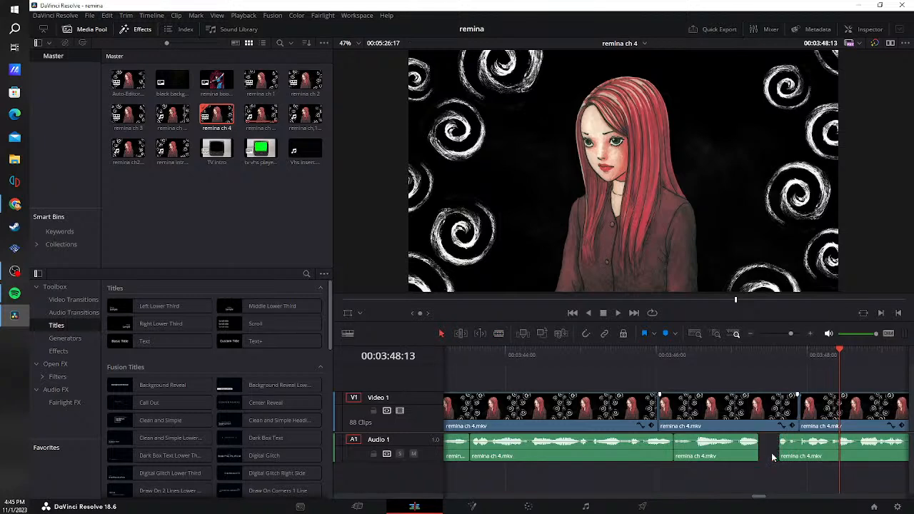
{"action": "left_click", "coordinate": [773, 457]}
{"action": "key", "text": "Delete"}
- Play on to 03:50:18, cut the pause between about 03:49:26 and 03:50:07 out of Audio 1, closing the gap, and return to about 03:49:01
{"action": "left_click", "coordinate": [650, 360]}
{"action": "left_click", "coordinate": [620, 312]}
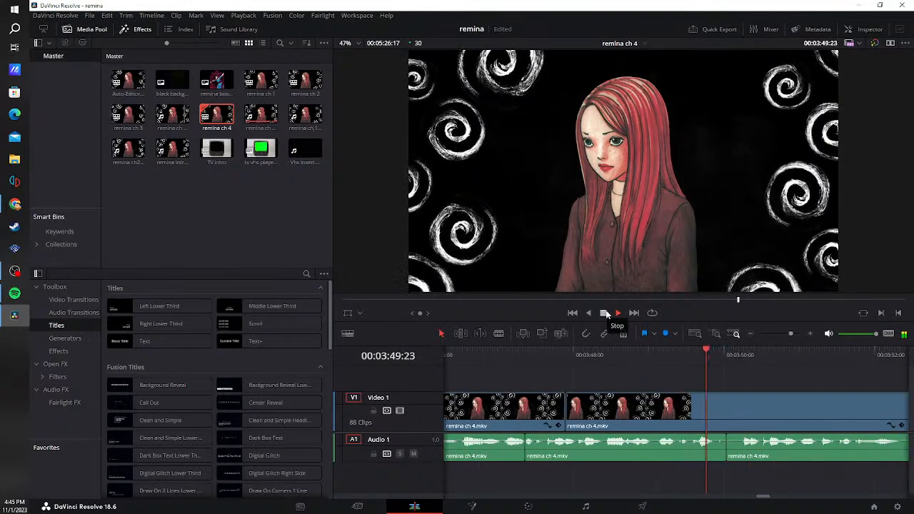
{"action": "left_click", "coordinate": [606, 314]}
{"action": "key", "text": "b"}
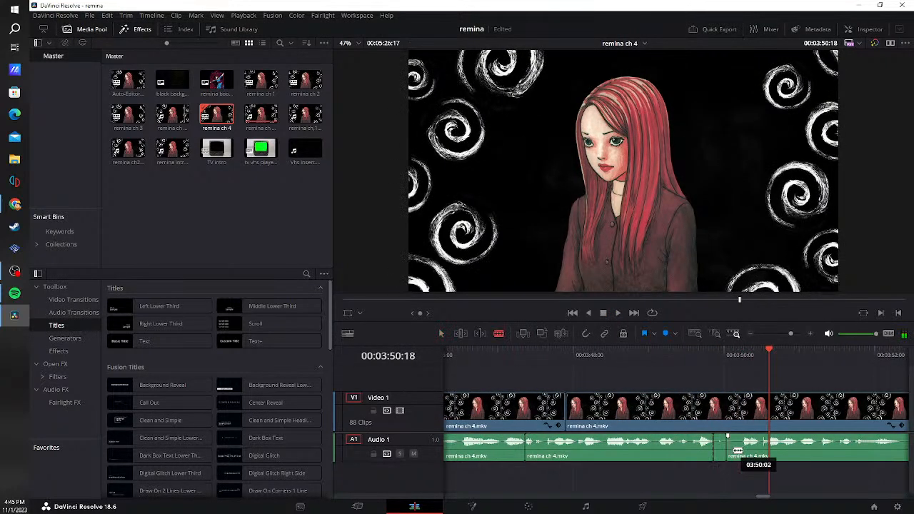
{"action": "left_click", "coordinate": [742, 453]}
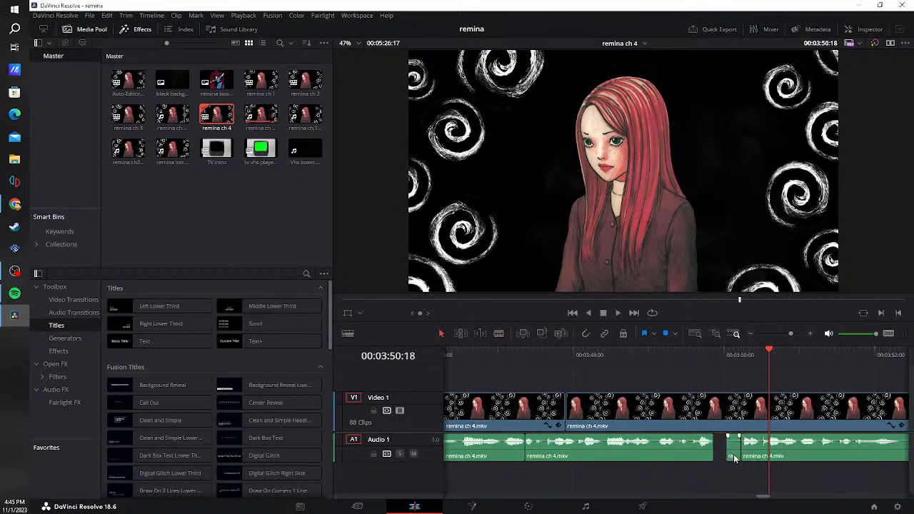
{"action": "left_click", "coordinate": [728, 456]}
{"action": "key", "text": "Delete"}
{"action": "left_click", "coordinate": [652, 356]}
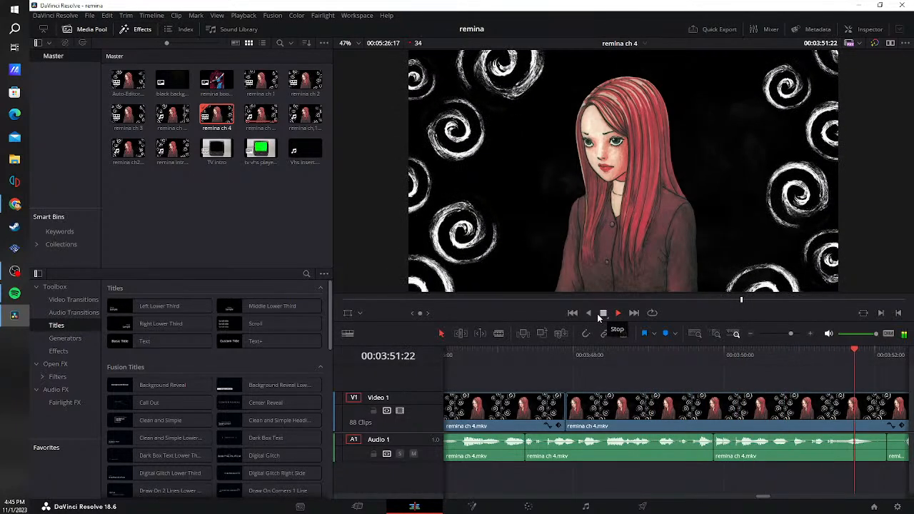
- Play on to 03:53:00, cut the pause between about 03:51:29 and 03:52:12 out of Audio 1 and close the gap
{"action": "key", "text": "b"}
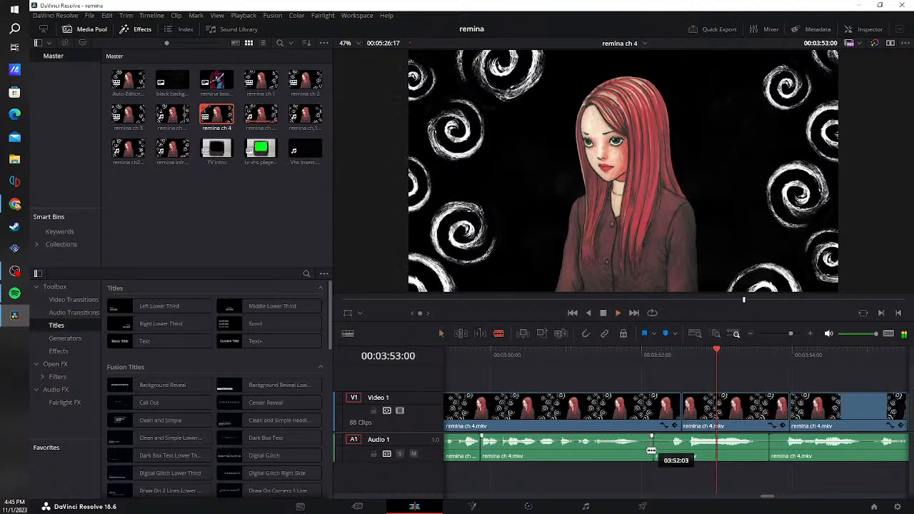
{"action": "left_click", "coordinate": [642, 451]}
{"action": "left_click", "coordinate": [674, 448]}
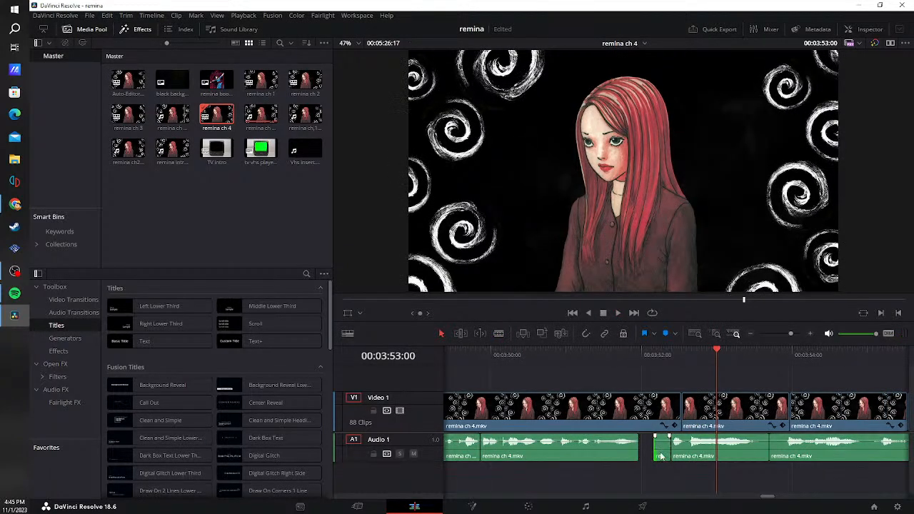
{"action": "key", "text": "BackSpace"}
- Cut the pause between about 03:53:03 and 03:53:14 out of Audio 1 and close the gap
{"action": "key", "text": "b"}
{"action": "left_click", "coordinate": [726, 448]}
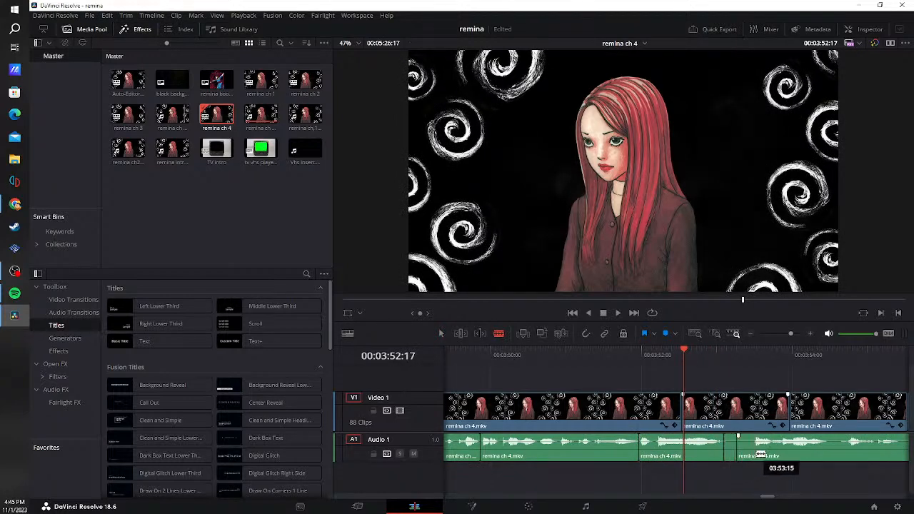
{"action": "left_click", "coordinate": [752, 450]}
{"action": "key", "text": "a"}
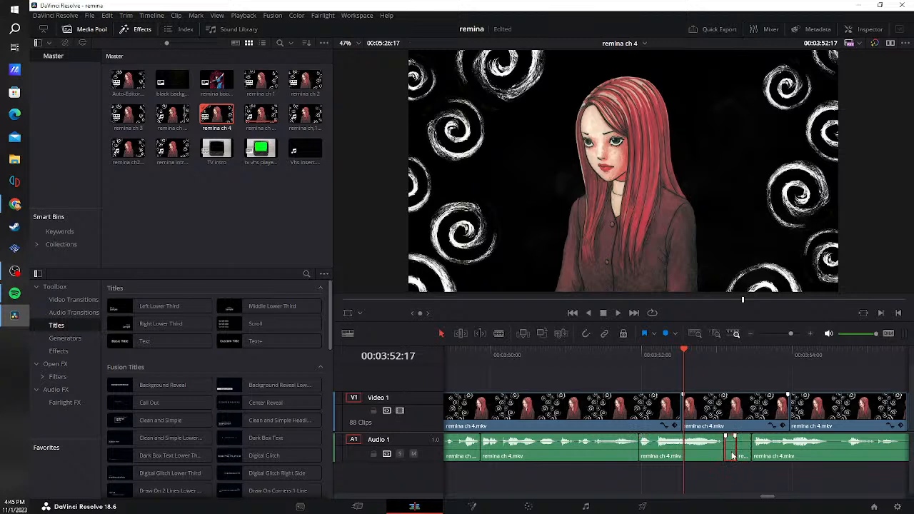
{"action": "key", "text": "Delete"}
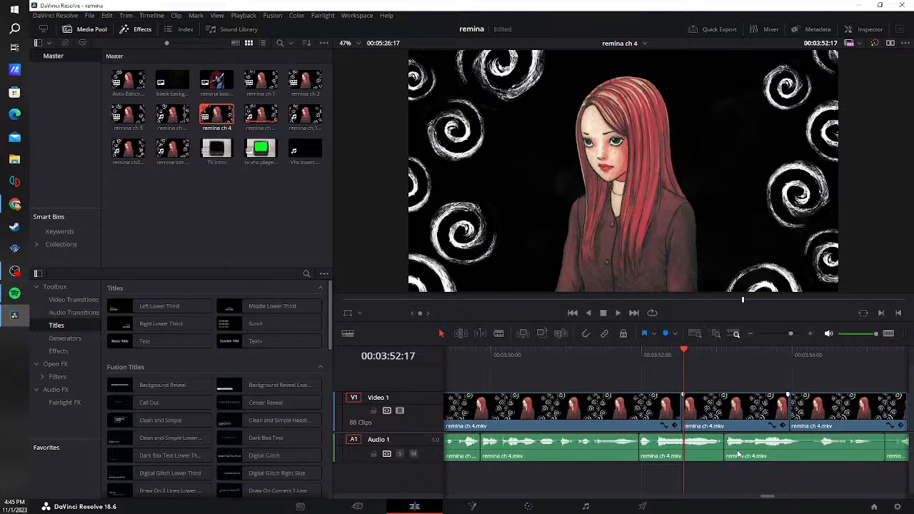
- Play on from about 03:51:03 to 03:55:20, cut the pause between about 03:54:02 and 03:54:10 out of Audio 1 and close the gap
{"action": "left_click", "coordinate": [574, 358]}
{"action": "left_click", "coordinate": [616, 313]}
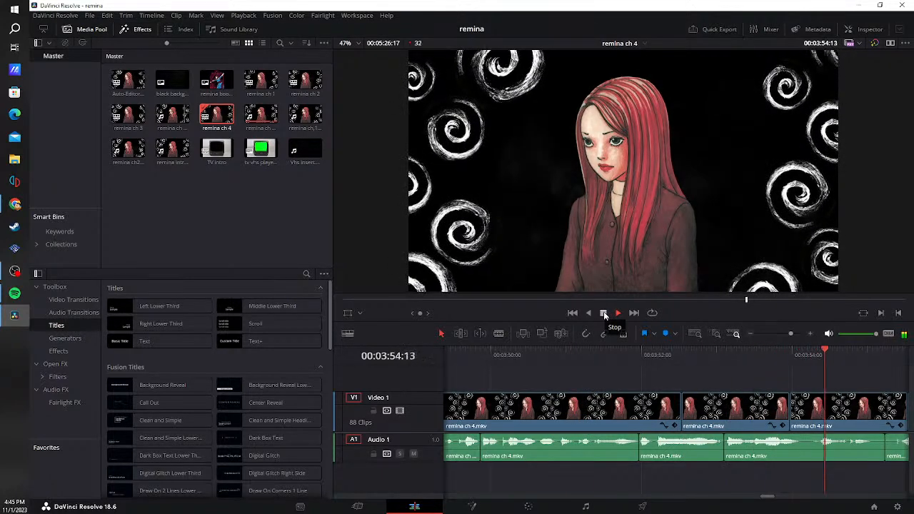
{"action": "left_click", "coordinate": [604, 313]}
{"action": "key", "text": "b"}
{"action": "left_click", "coordinate": [565, 451]}
{"action": "left_click", "coordinate": [583, 456]}
{"action": "key", "text": "a"}
{"action": "left_click", "coordinate": [572, 456]}
{"action": "key", "text": "Delete"}
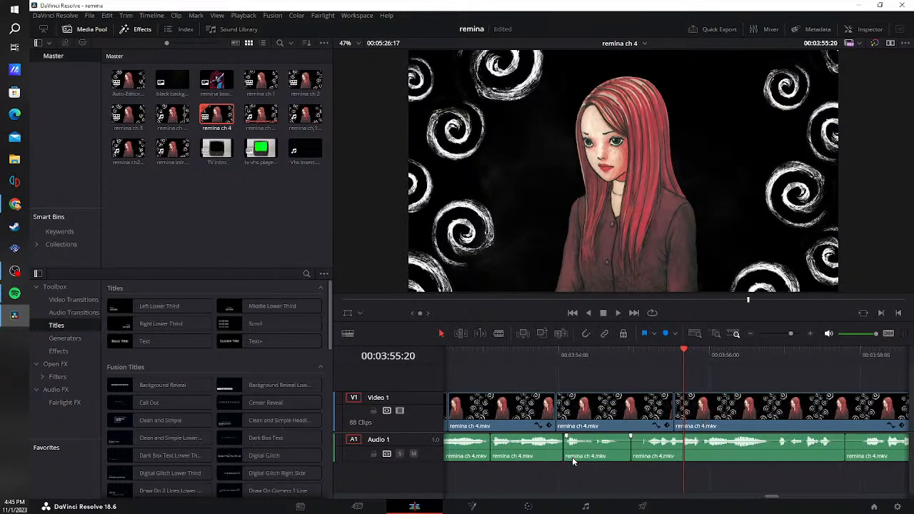
- Cut the pause between about 03:54:23 and 03:55:05 out of Audio 1 and close the gap
{"action": "left_click_drag", "start_coordinate": [624, 451], "coordinate": [647, 452]}
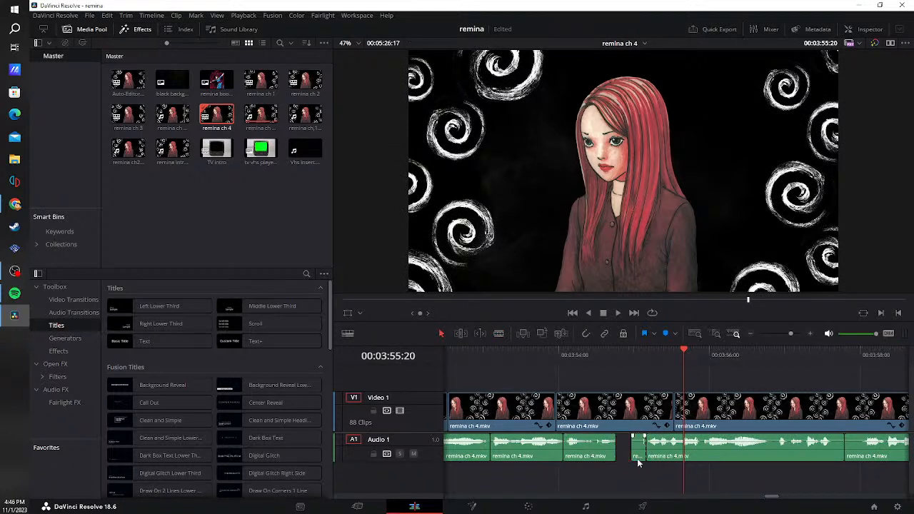
{"action": "left_click", "coordinate": [633, 455]}
{"action": "key", "text": "Delete"}
- Play on from about 03:53:24 to 03:58:13, cut the pause starting at about 03:57:07 out of Audio 1 and close the gap
{"action": "left_click", "coordinate": [542, 360]}
{"action": "left_click", "coordinate": [618, 313]}
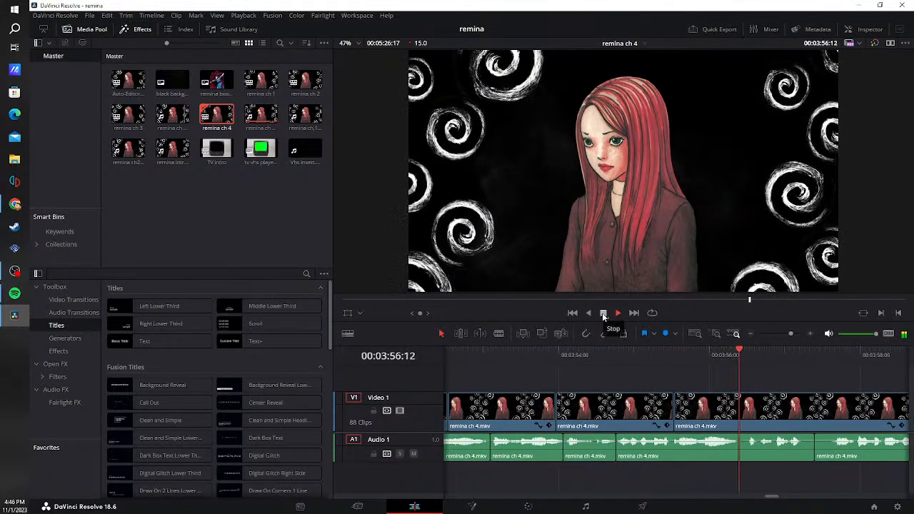
{"action": "left_click", "coordinate": [602, 313]}
{"action": "key", "text": "b"}
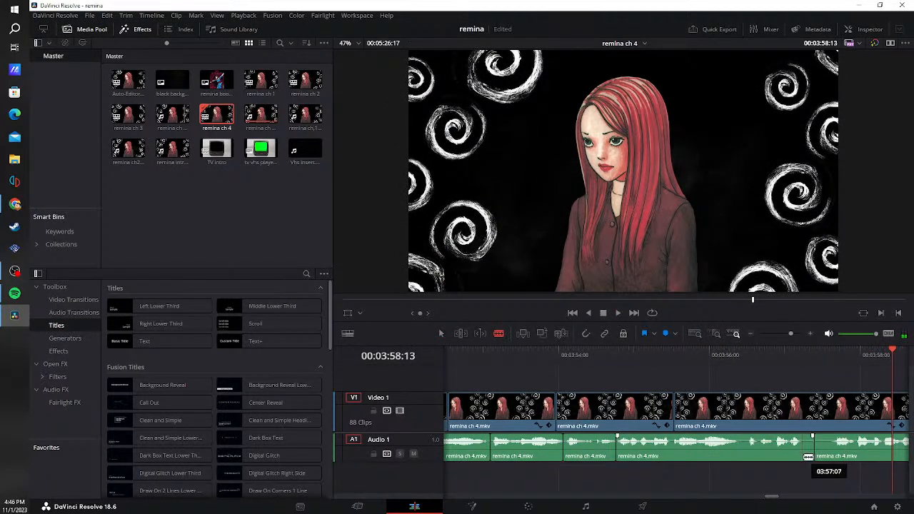
{"action": "left_click", "coordinate": [803, 450]}
{"action": "key", "text": "BackSpace"}
{"action": "left_click", "coordinate": [815, 447]}
{"action": "key", "text": "BackSpace"}
- Play on from about 03:56:17 to 04:02:11, cut the stretch between about 04:00:19 and 04:01:22 out of Audio 1 and close the gap
{"action": "left_click", "coordinate": [752, 351]}
{"action": "left_click", "coordinate": [619, 313]}
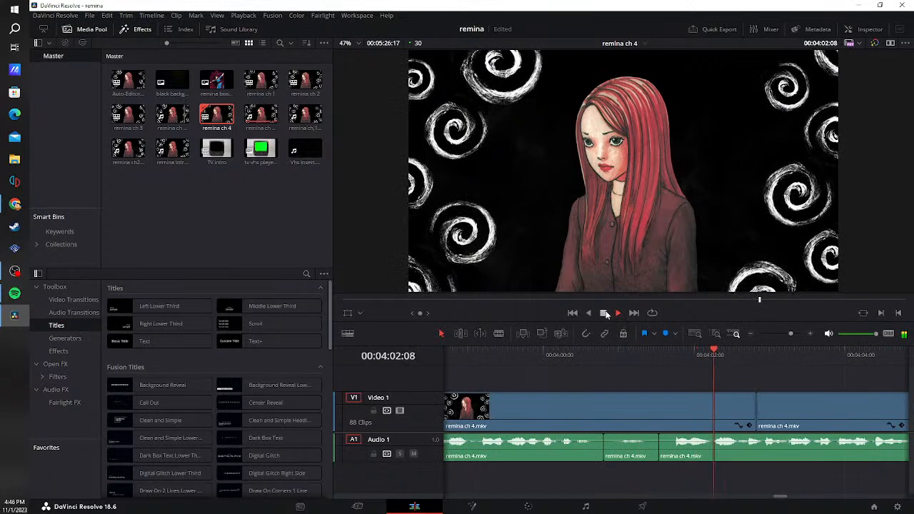
{"action": "left_click", "coordinate": [606, 314]}
{"action": "key", "text": "b"}
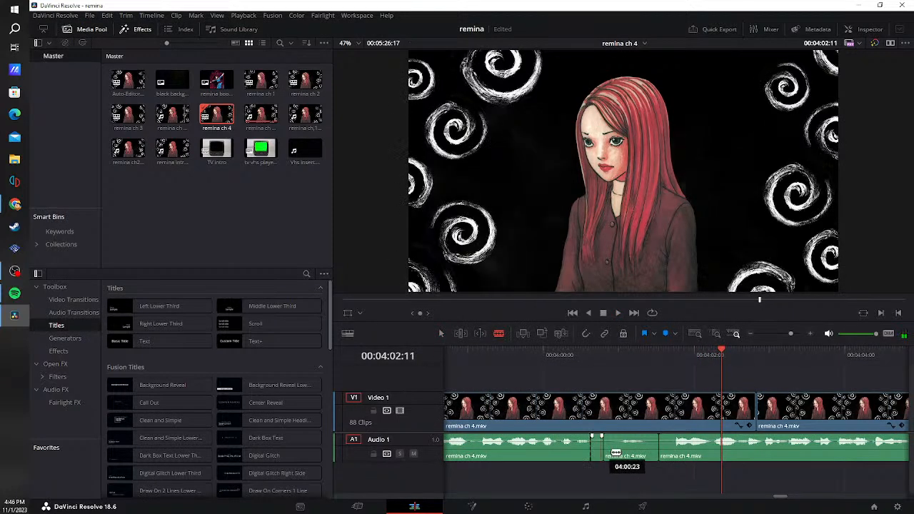
{"action": "left_click", "coordinate": [673, 452]}
{"action": "key", "text": "a"}
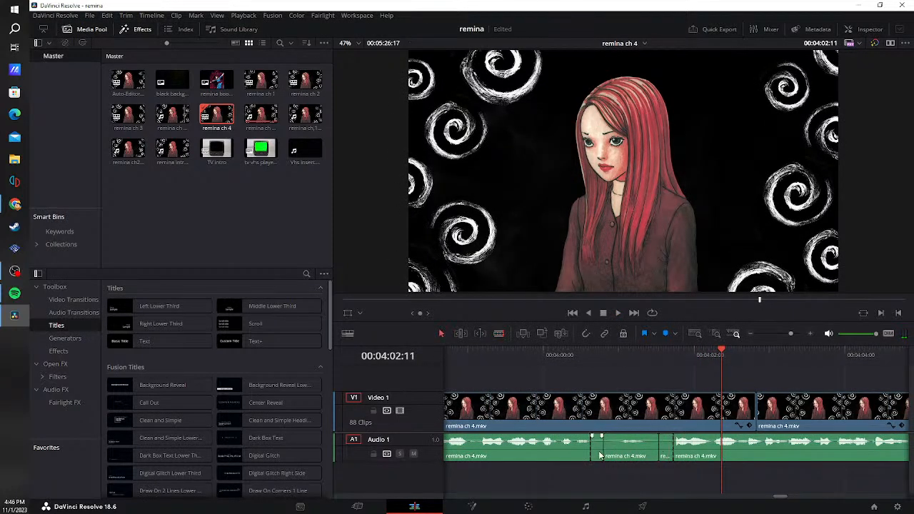
{"action": "left_click", "coordinate": [620, 458]}
{"action": "key", "text": "BackSpace"}
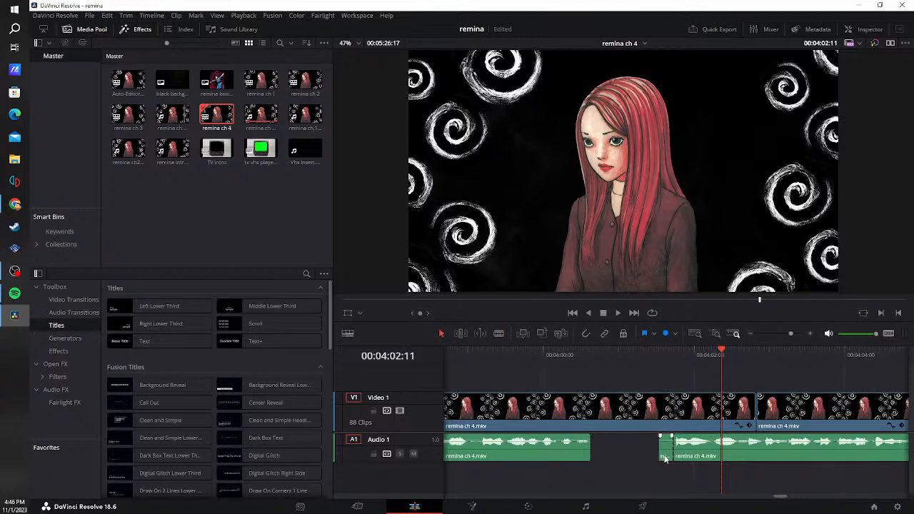
{"action": "left_click", "coordinate": [634, 448]}
{"action": "key", "text": "BackSpace"}
- Play on from about 04:00:02 to 04:05:02, cut the pause between about 04:03:29 and 04:04:10 out of Audio 1 and close the gap
{"action": "left_click", "coordinate": [548, 355]}
{"action": "left_click", "coordinate": [619, 313]}
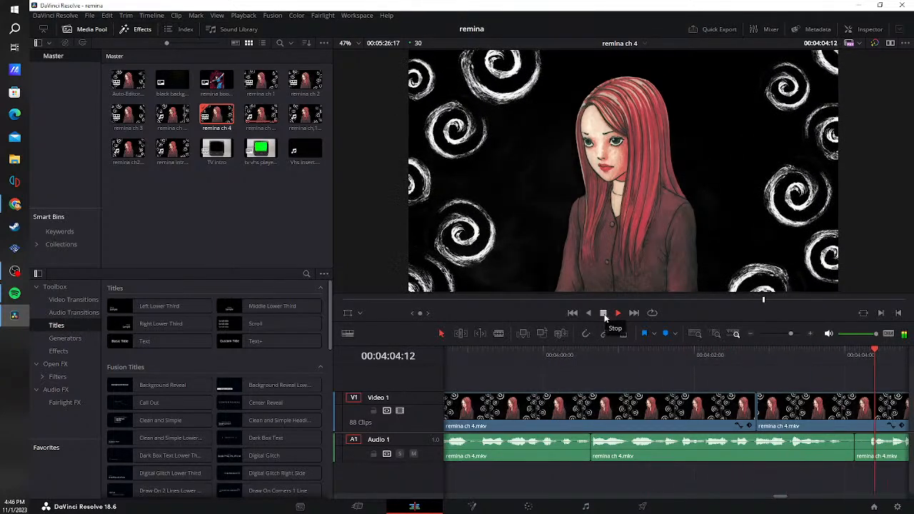
{"action": "key", "text": "b"}
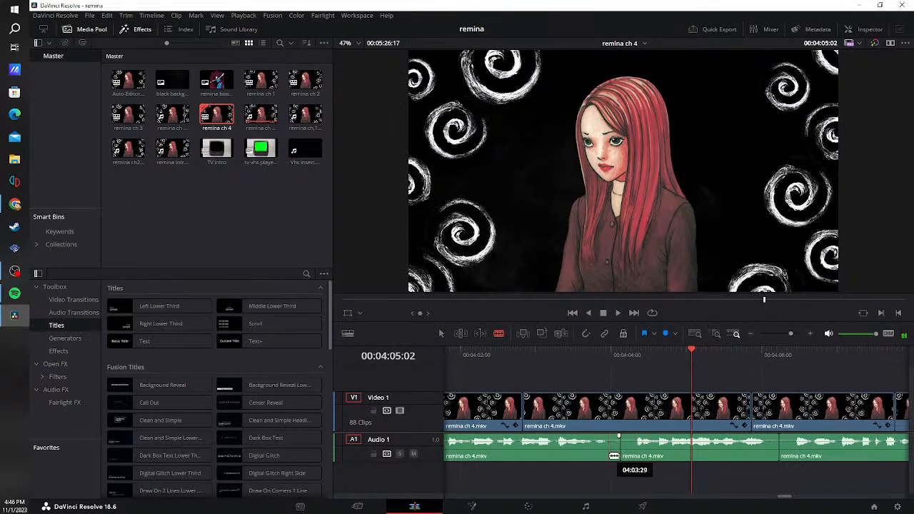
{"action": "left_click", "coordinate": [614, 455]}
{"action": "left_click", "coordinate": [636, 456]}
{"action": "key", "text": "a"}
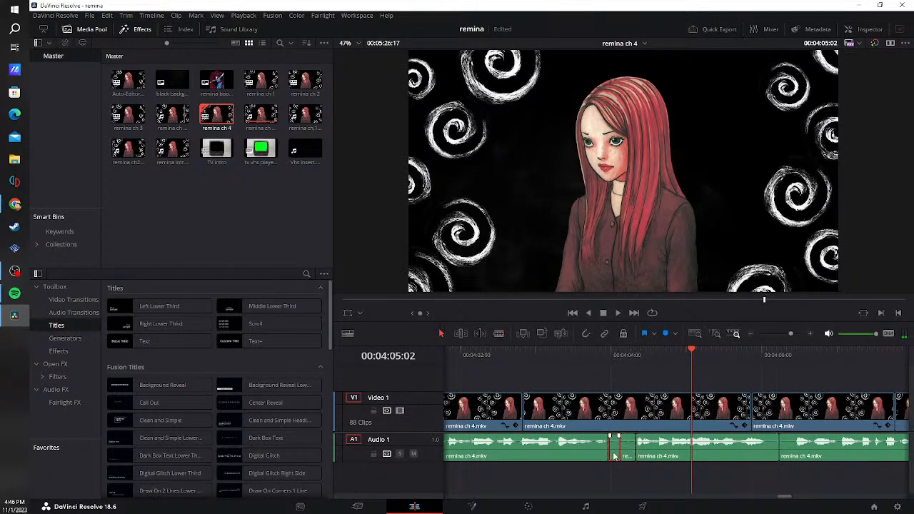
{"action": "key", "text": "BackSpace"}
{"action": "left_click", "coordinate": [624, 454]}
{"action": "key", "text": "BackSpace"}
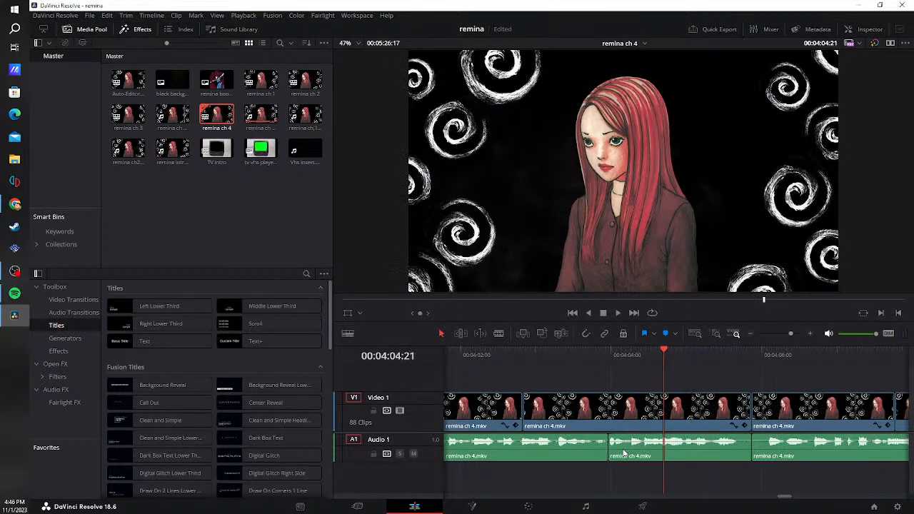
- Cut the pause between about 04:05:20 and 04:06:02 out of Audio 1 and close the gap
{"action": "key", "text": "b"}
{"action": "left_click", "coordinate": [738, 455]}
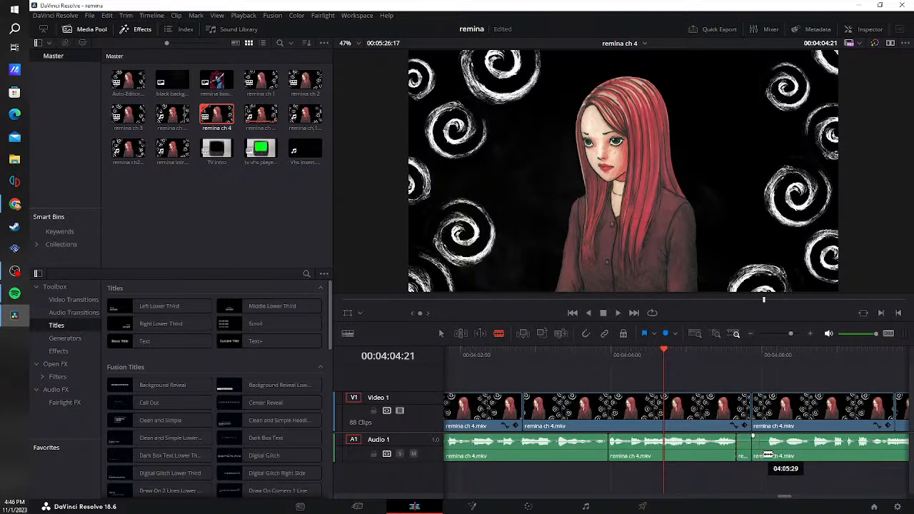
{"action": "left_click", "coordinate": [767, 455]}
{"action": "key", "text": "a"}
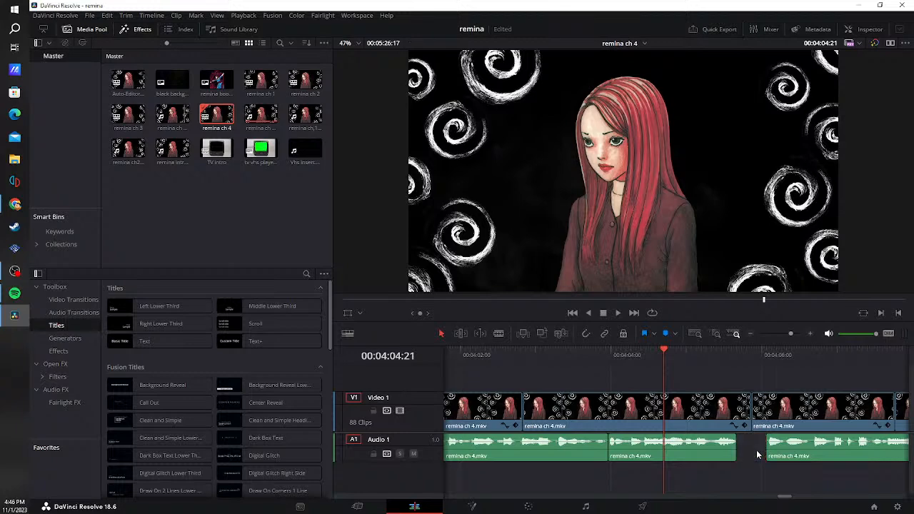
{"action": "left_click", "coordinate": [756, 450]}
{"action": "key", "text": "BackSpace"}
- Play on from about 04:03:26 to 04:10:08, cut the pause between about 04:07:28 and 04:08:07 out of Audio 1 and close the gap
{"action": "left_click", "coordinate": [599, 363]}
{"action": "left_click", "coordinate": [618, 313]}
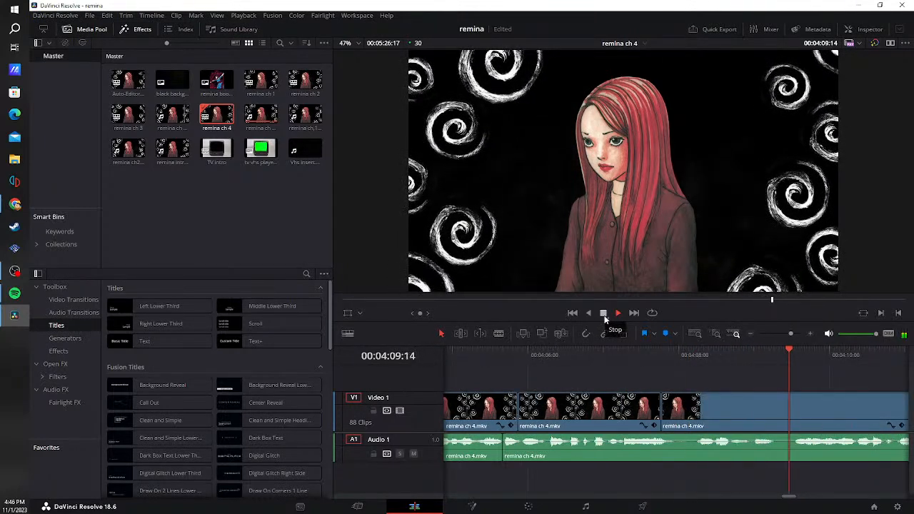
{"action": "left_click", "coordinate": [604, 315]}
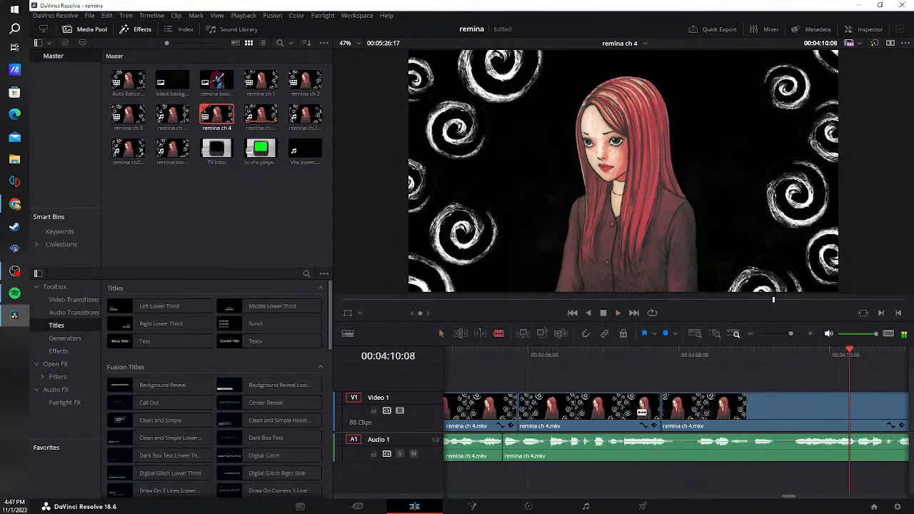
{"action": "left_click", "coordinate": [679, 455]}
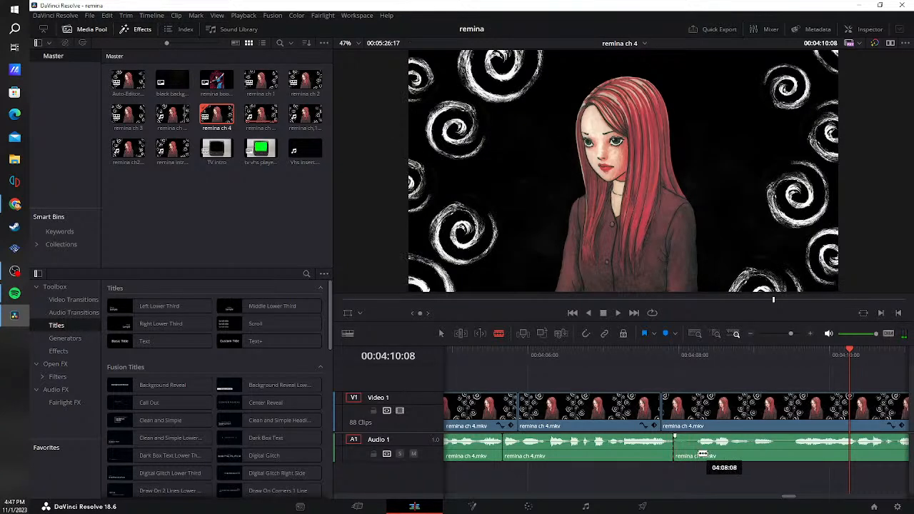
{"action": "left_click", "coordinate": [695, 455]}
{"action": "key", "text": "a"}
{"action": "key", "text": "Delete"}
- Cut the pause between about 04:08:29 and 04:09:07 out of Audio 1 and close the gap
{"action": "key", "text": "b"}
{"action": "left_click", "coordinate": [752, 451]}
{"action": "left_click", "coordinate": [770, 451]}
{"action": "key", "text": "a"}
{"action": "left_click", "coordinate": [763, 455]}
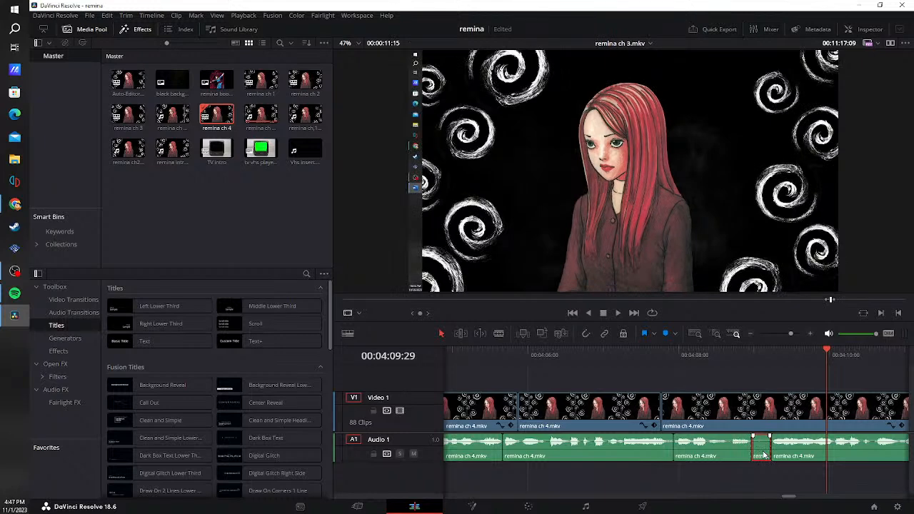
{"action": "key", "text": "q"}
{"action": "key", "text": "Delete"}
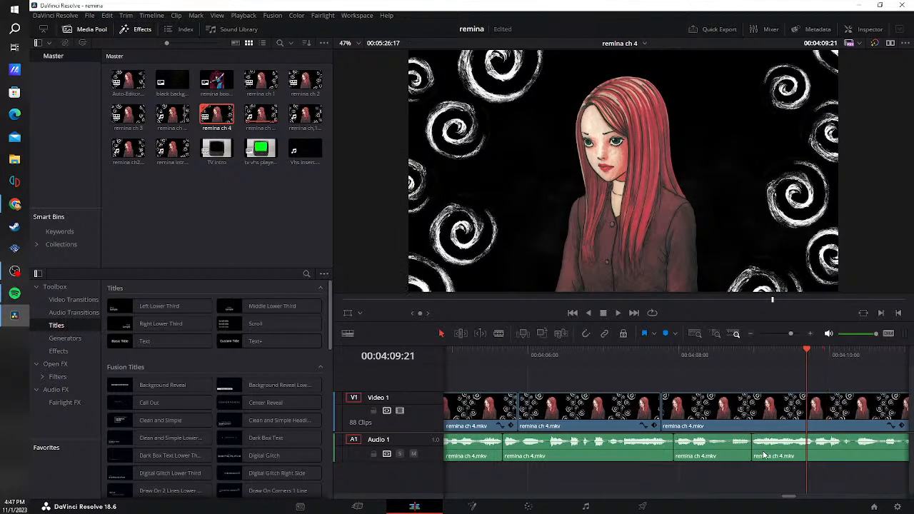
- Play on from 04:07:13 to 04:14:15, cut the pause between about 04:12:29 and 04:13:10 out of Audio 1 and close the gap
{"action": "left_click", "coordinate": [636, 365]}
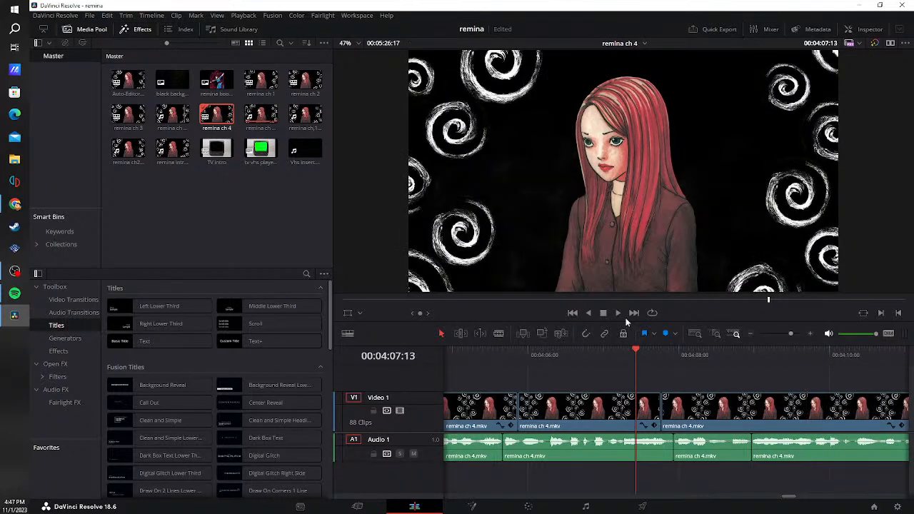
{"action": "left_click", "coordinate": [618, 314]}
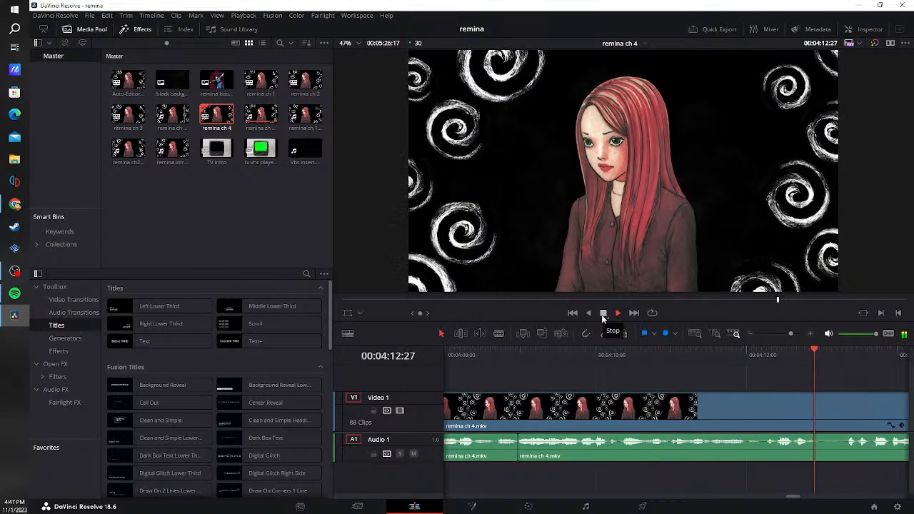
{"action": "left_click", "coordinate": [602, 314]}
{"action": "key", "text": "b"}
{"action": "left_click", "coordinate": [587, 447]}
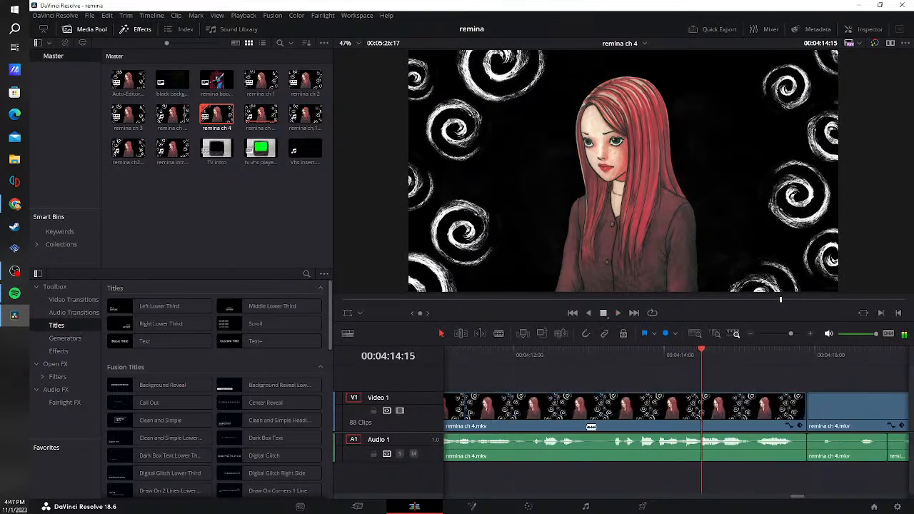
{"action": "left_click", "coordinate": [612, 452]}
{"action": "key", "text": "a"}
{"action": "key", "text": "Delete"}
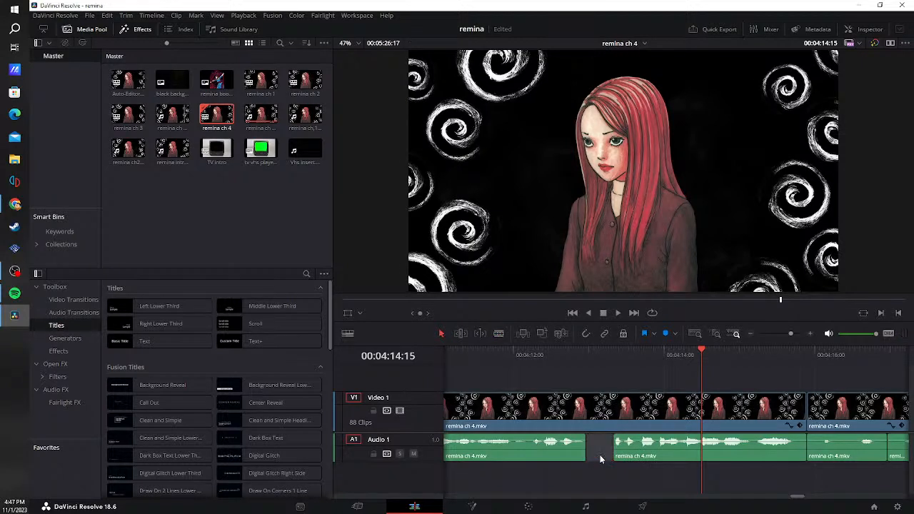
{"action": "left_click", "coordinate": [600, 455]}
{"action": "key", "text": "Delete"}
- Cut the short pause between about 04:15:10 and 04:15:16 out of Audio 1 and close the gap
{"action": "mouse_move", "coordinate": [776, 454]}
{"action": "left_mouse_down"}
{"action": "mouse_move", "coordinate": [765, 455]}
{"action": "mouse_move", "coordinate": [774, 457]}
{"action": "left_mouse_up"}
{"action": "left_click", "coordinate": [771, 450]}
{"action": "key", "text": "Delete"}
{"action": "left_click", "coordinate": [772, 450]}
{"action": "key", "text": "Delete"}
- Play on from about 04:12:23 to 04:17:13, cut the stretch between about 04:15:10 and 04:16:19 out of Audio 1 and close the gap
{"action": "left_click", "coordinate": [570, 362]}
{"action": "left_click", "coordinate": [618, 312]}
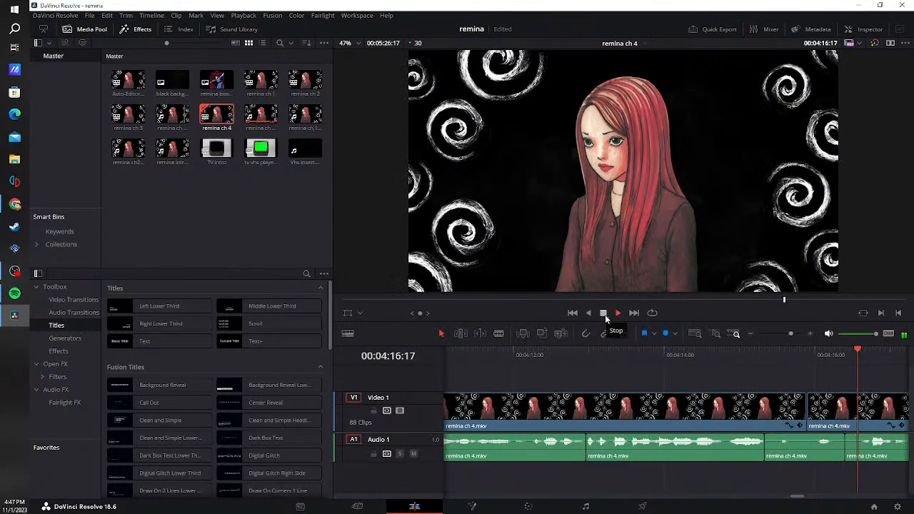
{"action": "left_click", "coordinate": [603, 313]}
{"action": "key", "text": "b"}
{"action": "left_click", "coordinate": [628, 450]}
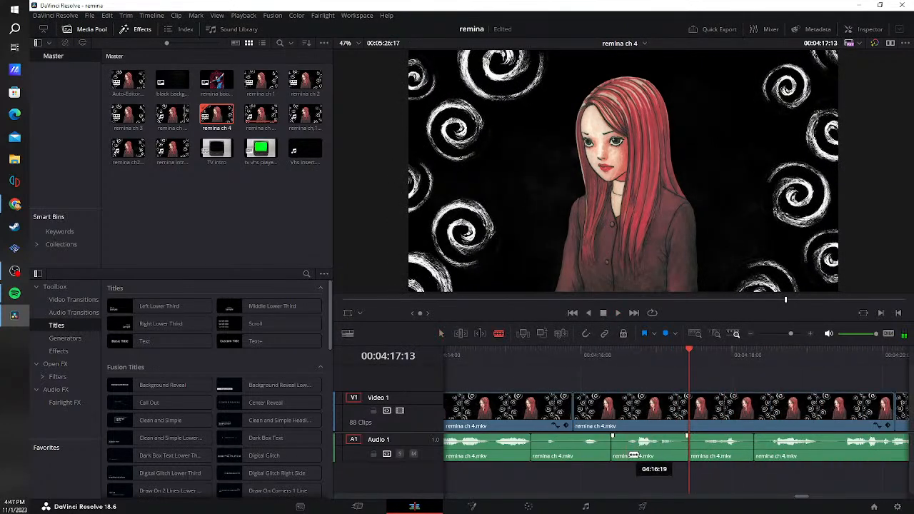
{"action": "key", "text": "a"}
{"action": "left_click", "coordinate": [573, 454]}
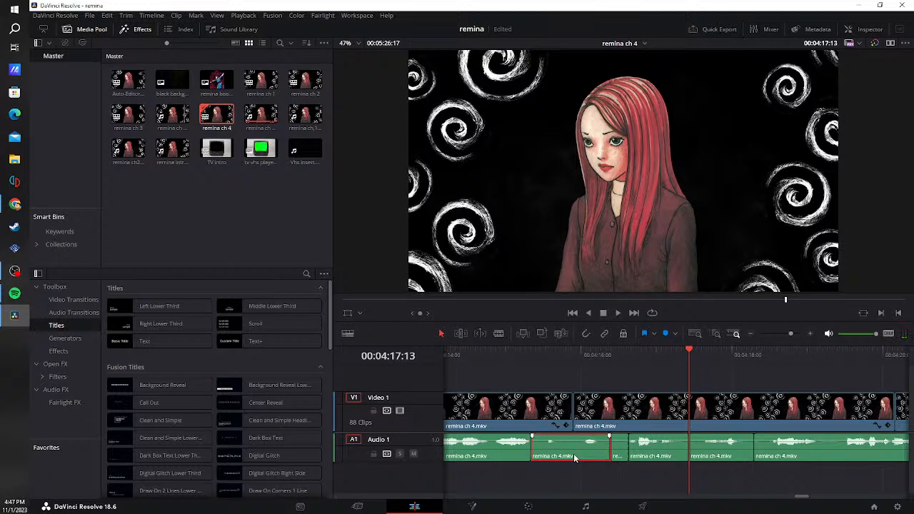
{"action": "key", "text": "Delete"}
{"action": "left_click", "coordinate": [579, 443]}
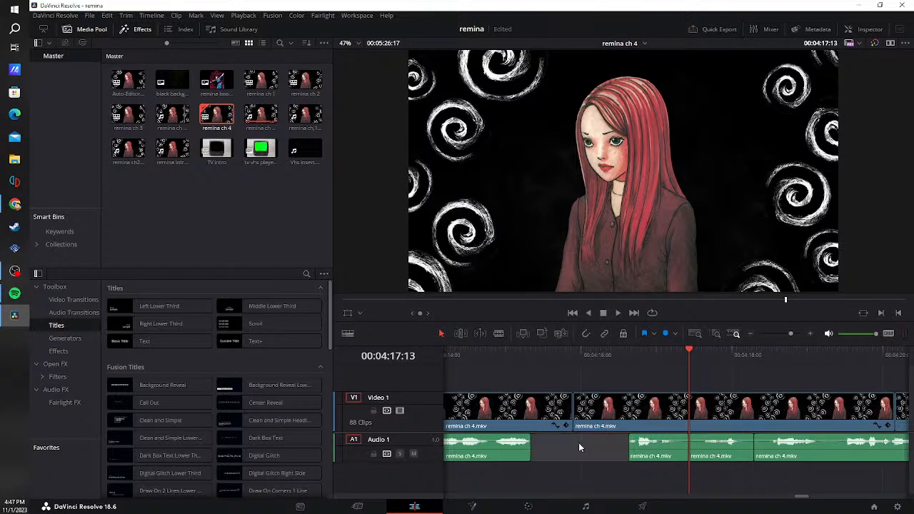
{"action": "key", "text": "Delete"}
- Move the playhead to 04:15:19, cut the pause between about 04:15:28 and 04:16:10 out of Audio 1 and close the gap
{"action": "left_click_drag", "start_coordinate": [593, 353], "coordinate": [553, 353]}
{"action": "key", "text": "b"}
{"action": "left_click", "coordinate": [577, 448]}
{"action": "left_click", "coordinate": [605, 453]}
{"action": "key", "text": "a"}
{"action": "left_click", "coordinate": [586, 450]}
{"action": "key", "text": "BackSpace"}
{"action": "left_click", "coordinate": [595, 453]}
{"action": "key", "text": "BackSpace"}
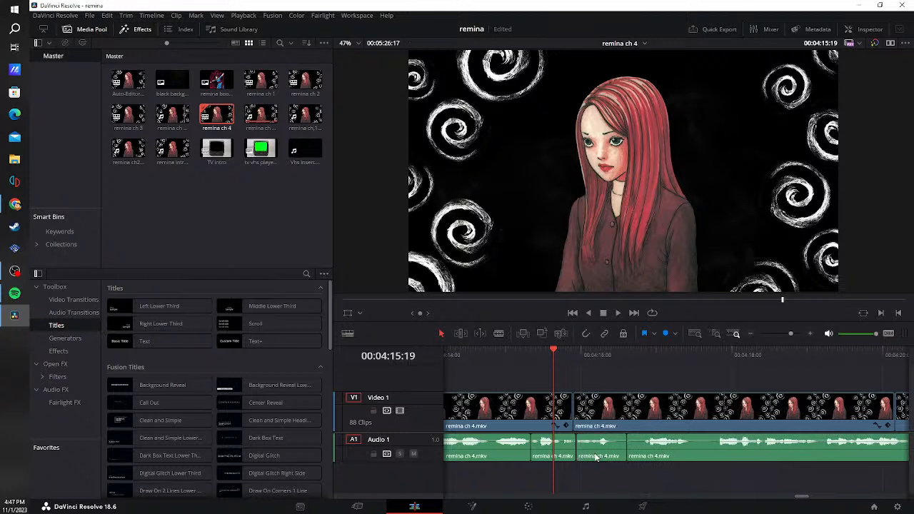
- Cut the pause between about 04:16:14 and 04:16:24 out of Audio 1 and close the gap
{"action": "left_click_drag", "start_coordinate": [622, 457], "coordinate": [641, 457]}
{"action": "left_click", "coordinate": [626, 455]}
{"action": "key", "text": "BackSpace"}
{"action": "left_click", "coordinate": [633, 450]}
{"action": "key", "text": "BackSpace"}
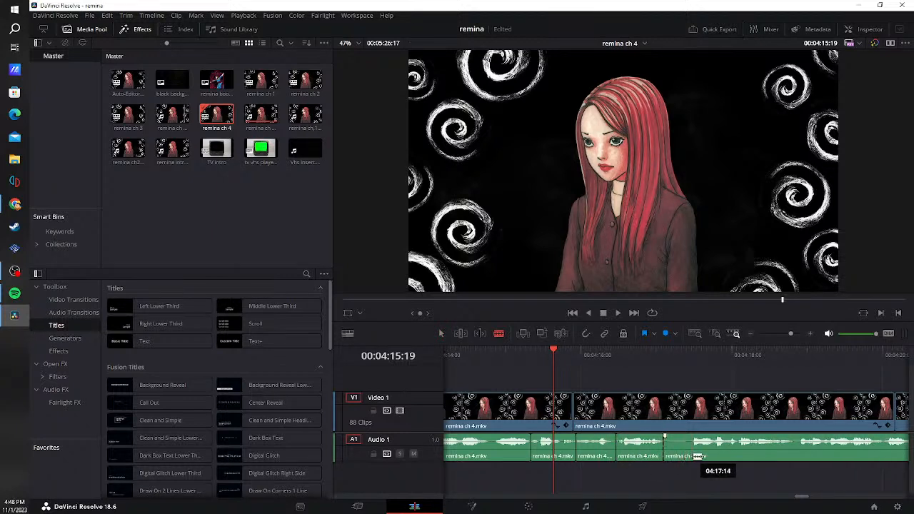
- Cut the pause between about 04:17:03 and 04:17:14 out of Audio 1 and close the gap
{"action": "left_click", "coordinate": [690, 450]}
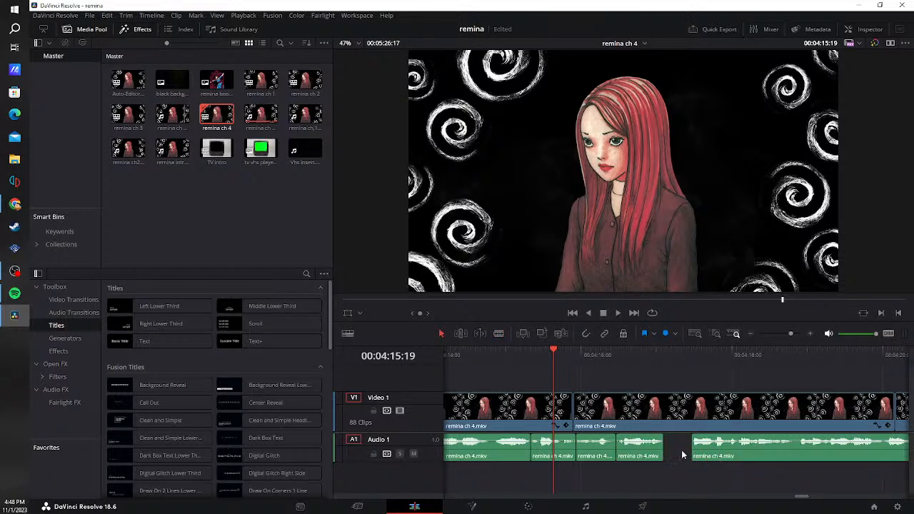
{"action": "left_click", "coordinate": [681, 450]}
{"action": "key", "text": "BackSpace"}
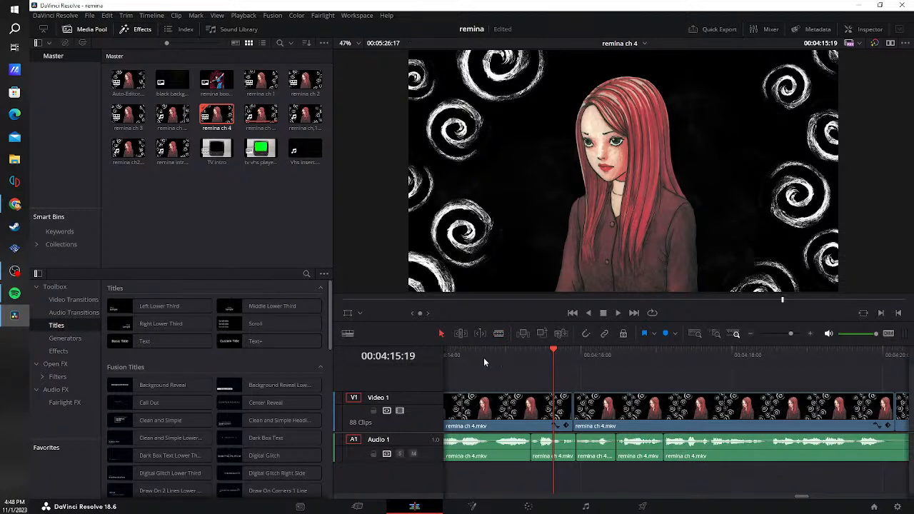
- Play on from about 04:14:23 to 04:21:05, cut the pause between about 04:20:01 and 04:20:11 out of Audio 1 and close the gap
{"action": "left_click", "coordinate": [489, 353]}
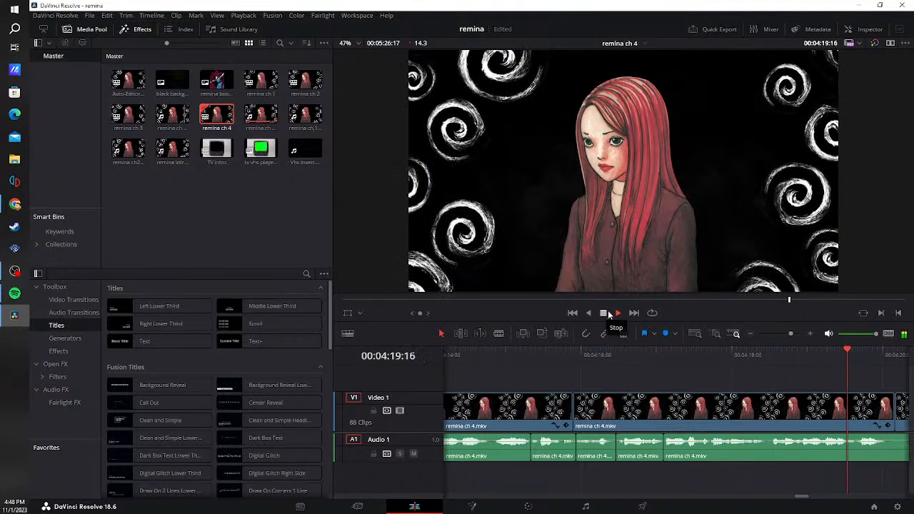
{"action": "left_click", "coordinate": [604, 313]}
{"action": "key", "text": "b"}
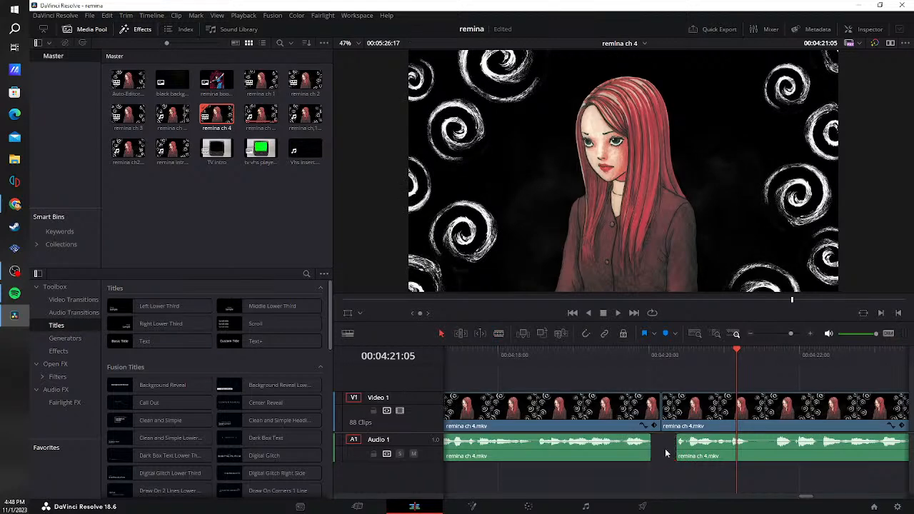
{"action": "key", "text": "a"}
- Step the playhead back to 04:20:07, cut the pause between about 04:21:00 and 04:21:09 out of Audio 1 and close the gap
{"action": "key", "text": "Left"}
{"action": "key", "text": "Left"}
{"action": "key", "text": "Left"}
{"action": "key", "text": "Left"}
{"action": "key", "text": "Left"}
{"action": "key", "text": "Left"}
{"action": "key", "text": "Left"}
{"action": "key", "text": "Left"}
{"action": "key", "text": "Left"}
{"action": "key", "text": "Left"}
{"action": "key", "text": "Left"}
{"action": "key", "text": "Left"}
{"action": "key", "text": "Left"}
{"action": "key", "text": "Left"}
{"action": "key", "text": "Left"}
{"action": "key", "text": "Left"}
{"action": "key", "text": "Left"}
{"action": "key", "text": "Left"}
{"action": "key", "text": "Left"}
{"action": "key", "text": "Left"}
{"action": "key", "text": "Left"}
{"action": "key", "text": "Left"}
{"action": "key", "text": "Left"}
{"action": "key", "text": "Left"}
{"action": "key", "text": "Left"}
{"action": "key", "text": "Left"}
{"action": "key", "text": "Left"}
{"action": "key", "text": "Left"}
{"action": "key", "text": "b"}
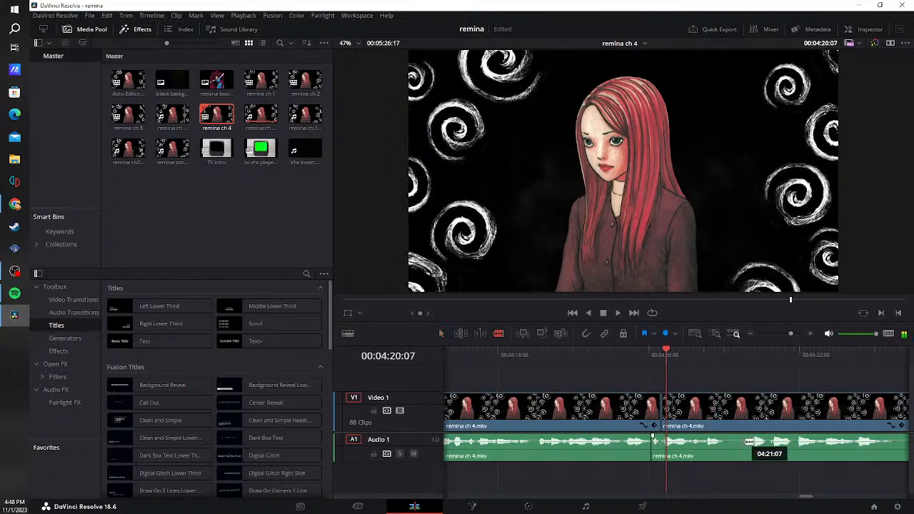
{"action": "left_click", "coordinate": [747, 450]}
{"action": "key", "text": "a"}
{"action": "left_click", "coordinate": [738, 450]}
{"action": "key", "text": "Delete"}
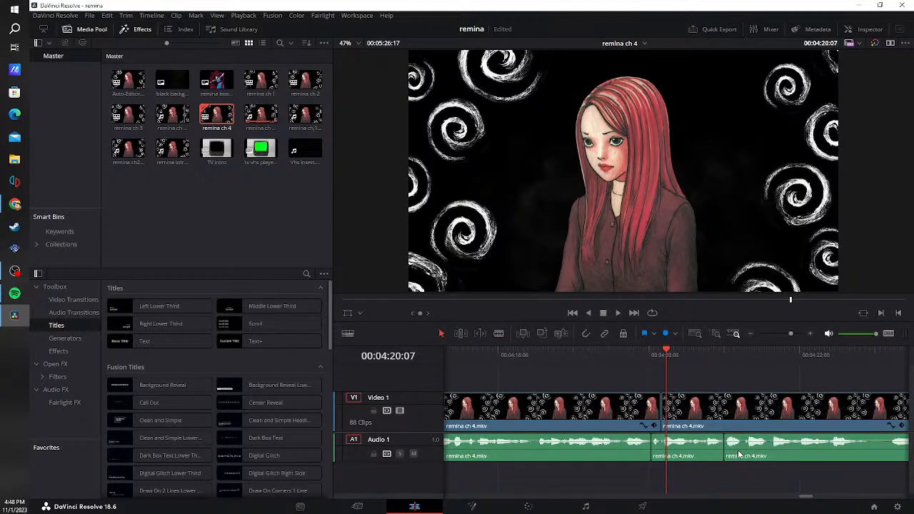
- Play from 04:19:15 to 04:24:07, cut the pauses at about 04:22:27–04:23:06 and 04:25:26–04:26:07 out of Audio 1 and close both gaps
{"action": "left_click", "coordinate": [611, 356]}
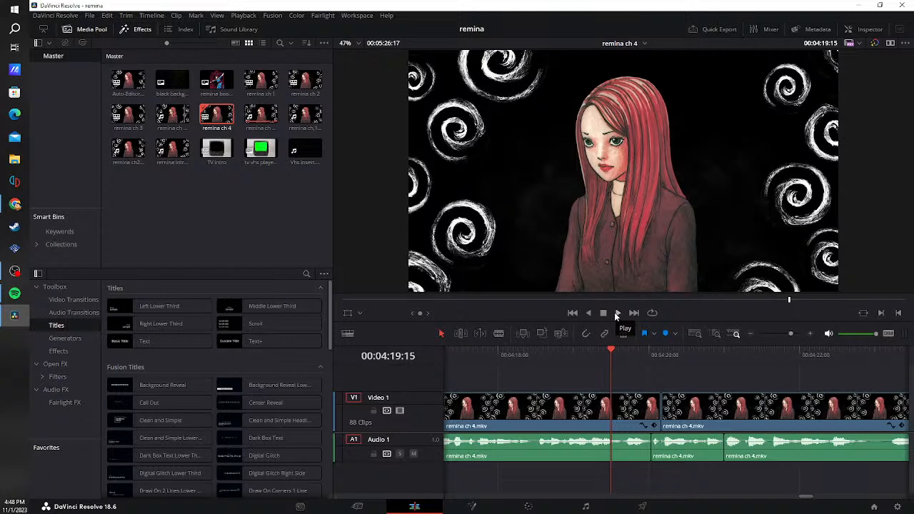
{"action": "left_click", "coordinate": [615, 312]}
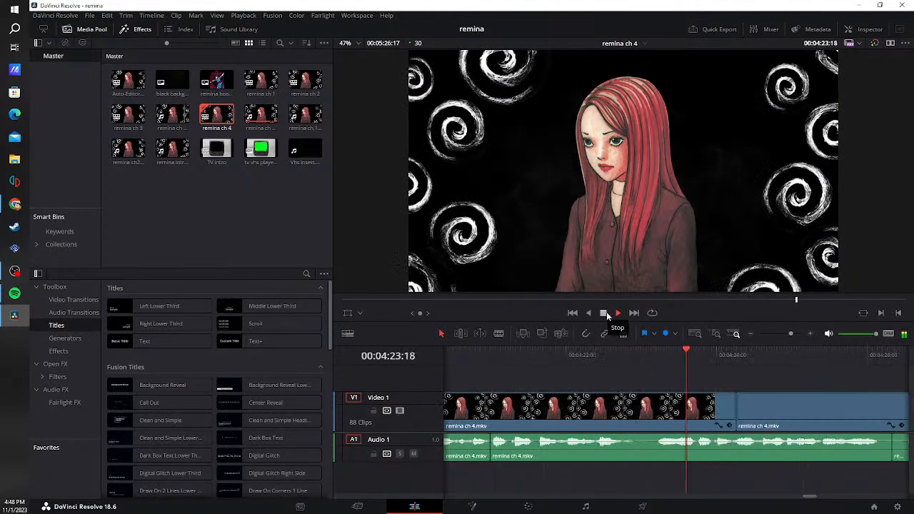
{"action": "left_click", "coordinate": [607, 311]}
{"action": "key", "text": "b"}
{"action": "left_click", "coordinate": [635, 447]}
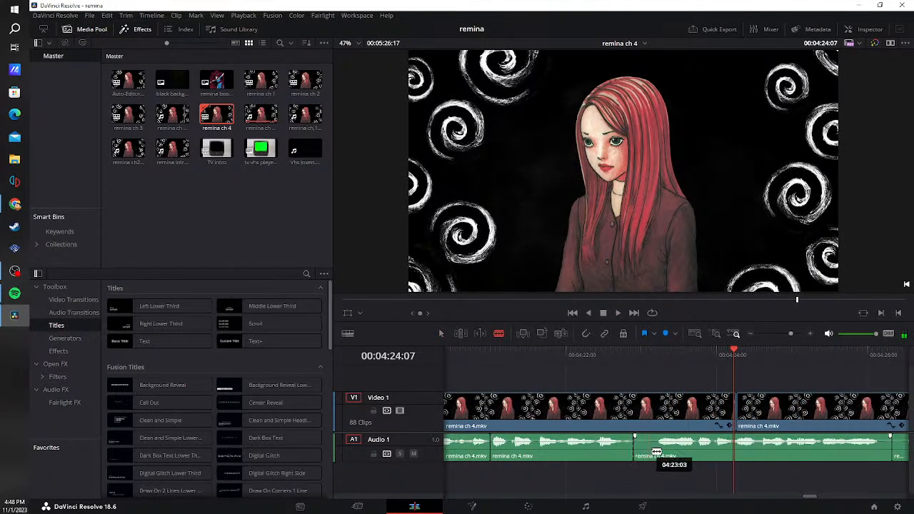
{"action": "left_click", "coordinate": [654, 449]}
{"action": "key", "text": "a"}
{"action": "key", "text": "Delete"}
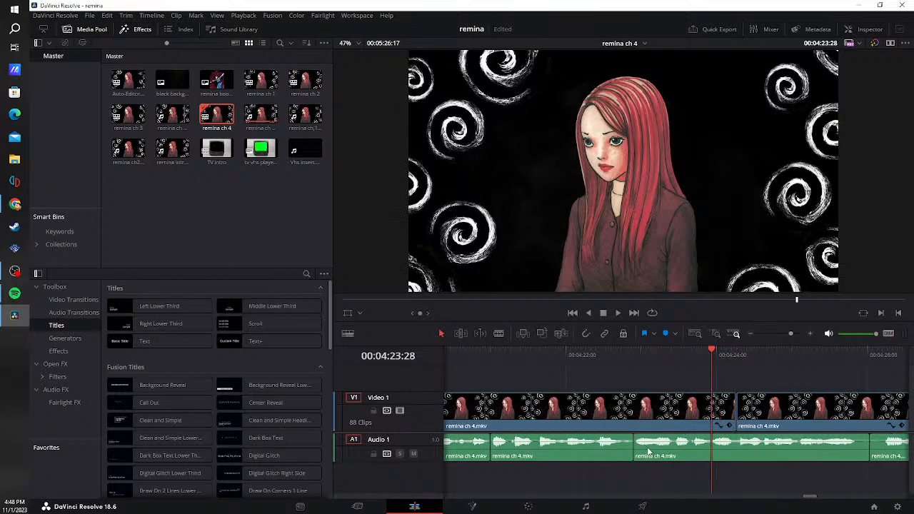
{"action": "left_click_drag", "start_coordinate": [901, 454], "coordinate": [864, 460]}
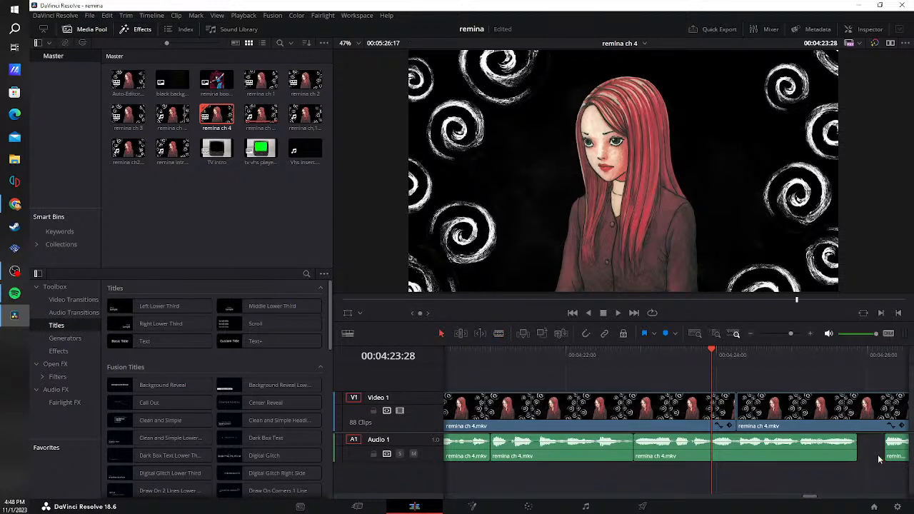
{"action": "key", "text": "Delete"}
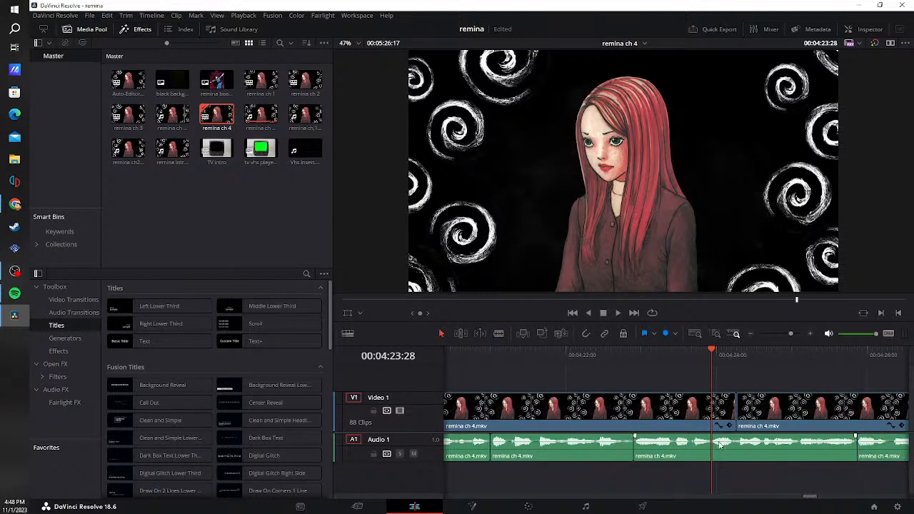
- Play from about 04:22:09 to 04:32:29, cut the pause between about 04:31:21 and 04:32:02 out of Audio 1 and close the gap
{"action": "left_click", "coordinate": [588, 362]}
{"action": "left_click", "coordinate": [616, 314]}
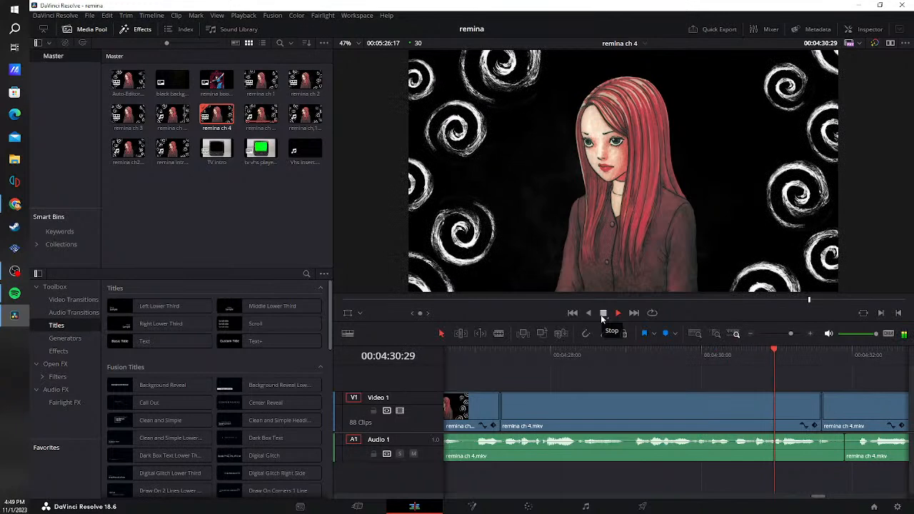
{"action": "left_click", "coordinate": [600, 315]}
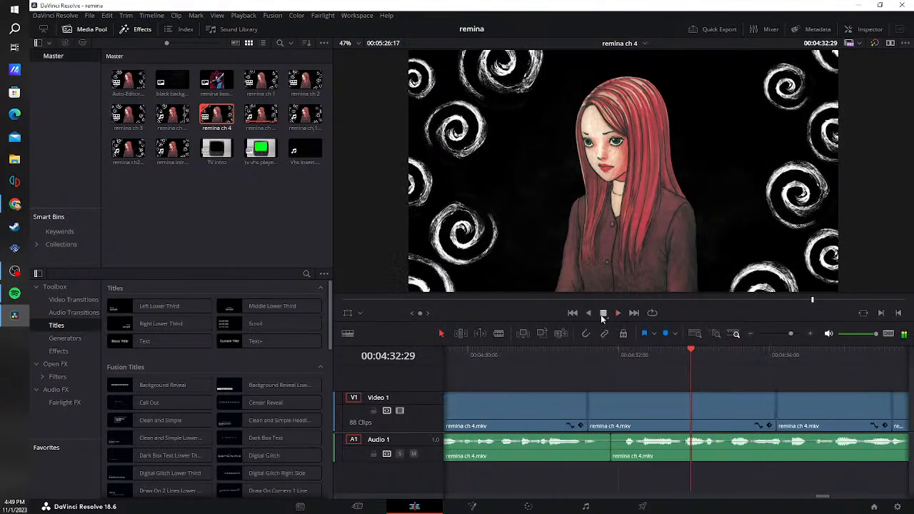
{"action": "key", "text": "b"}
{"action": "left_click", "coordinate": [600, 449]}
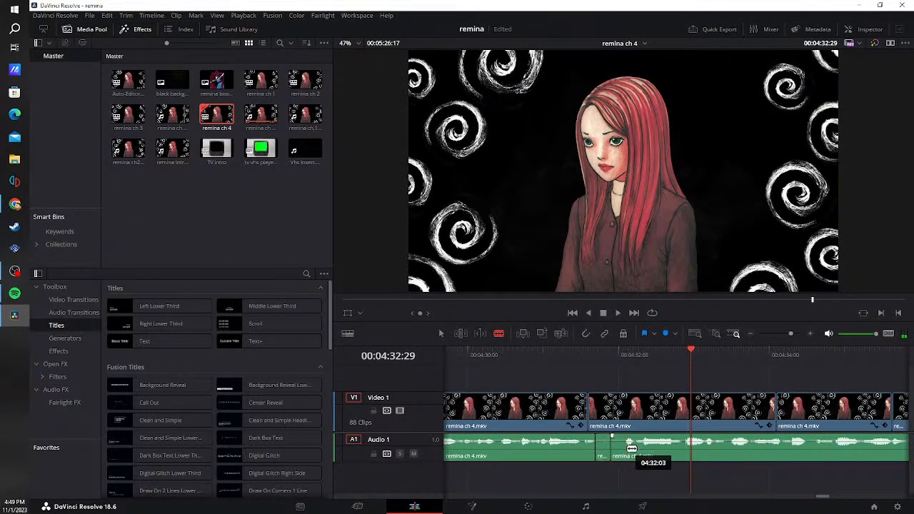
{"action": "left_click", "coordinate": [622, 449]}
{"action": "key", "text": "a"}
{"action": "left_click", "coordinate": [611, 451]}
{"action": "key", "text": "BackSpace"}
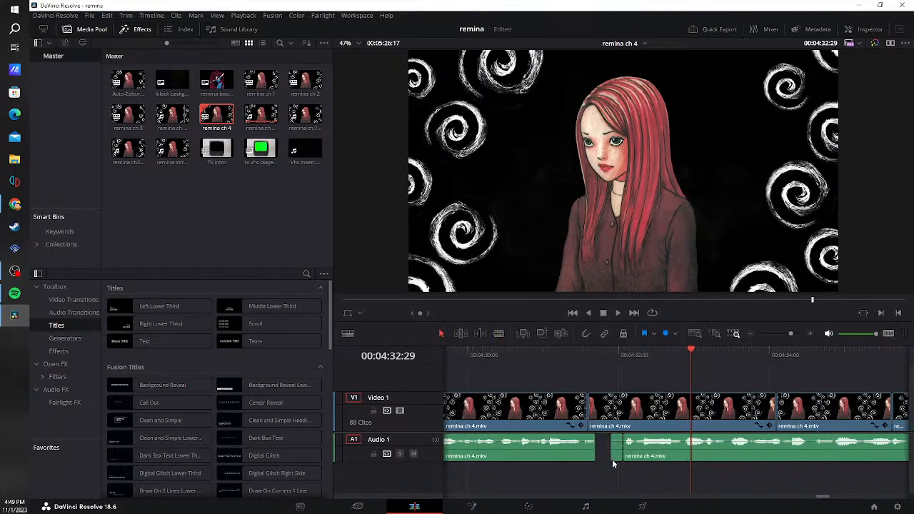
{"action": "left_click", "coordinate": [614, 444]}
{"action": "key", "text": "BackSpace"}
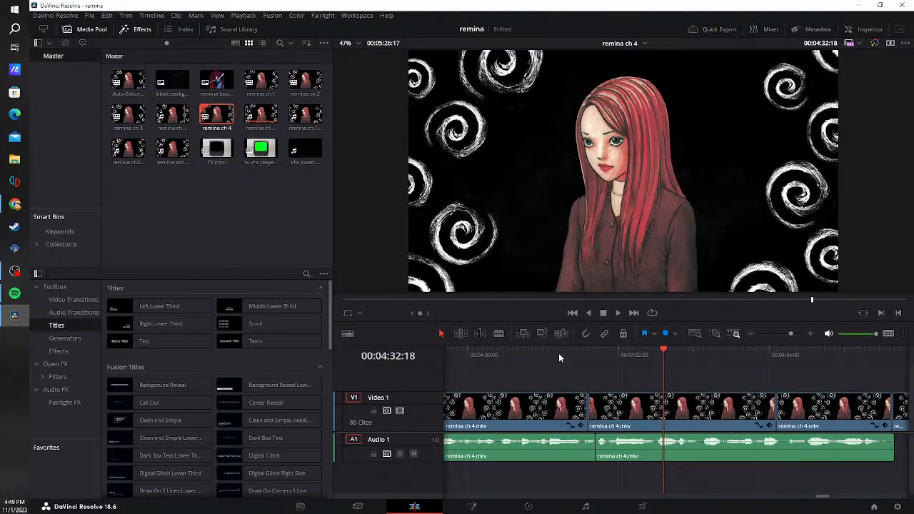
- Play from about 04:31:15 past the end of the narration, trim the last Audio 1 clip to end at about 04:35:14 and save the project
{"action": "left_click", "coordinate": [580, 351]}
{"action": "left_click", "coordinate": [619, 312]}
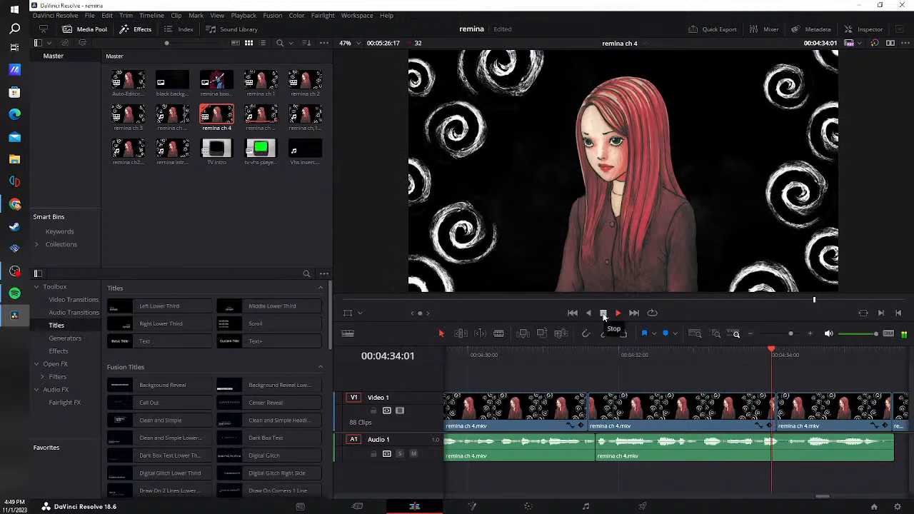
{"action": "left_click", "coordinate": [604, 314]}
{"action": "left_click_drag", "start_coordinate": [660, 448], "coordinate": [651, 453]}
{"action": "key", "text": "Delete"}
{"action": "key", "text": "b"}
{"action": "key", "text": "ctrl+s"}
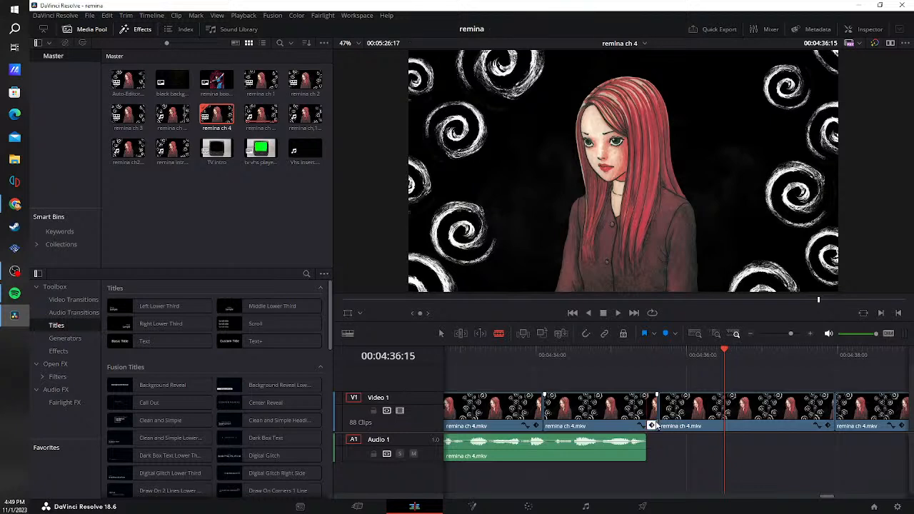
- Split the Video 1 clip at about 04:35:14, where Audio 1 ends, and ripple-delete the short piece after the cut
{"action": "key", "text": "b"}
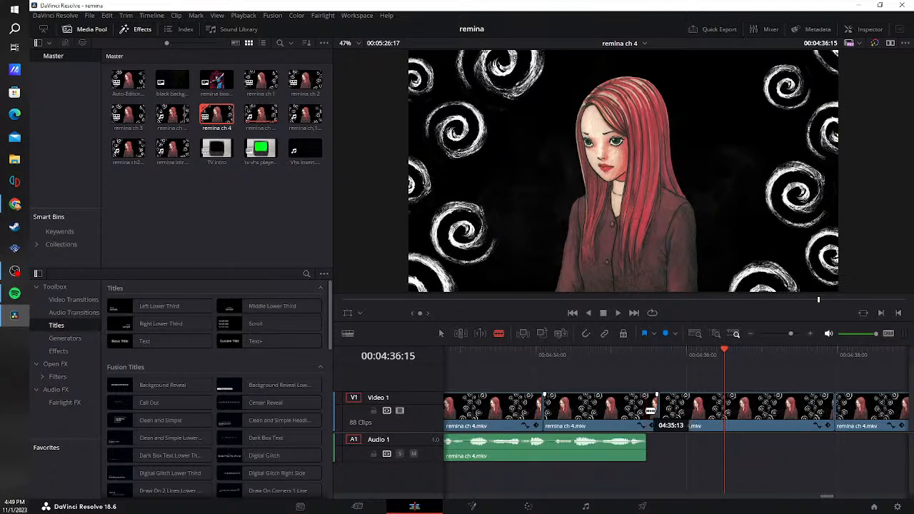
{"action": "left_click", "coordinate": [586, 333]}
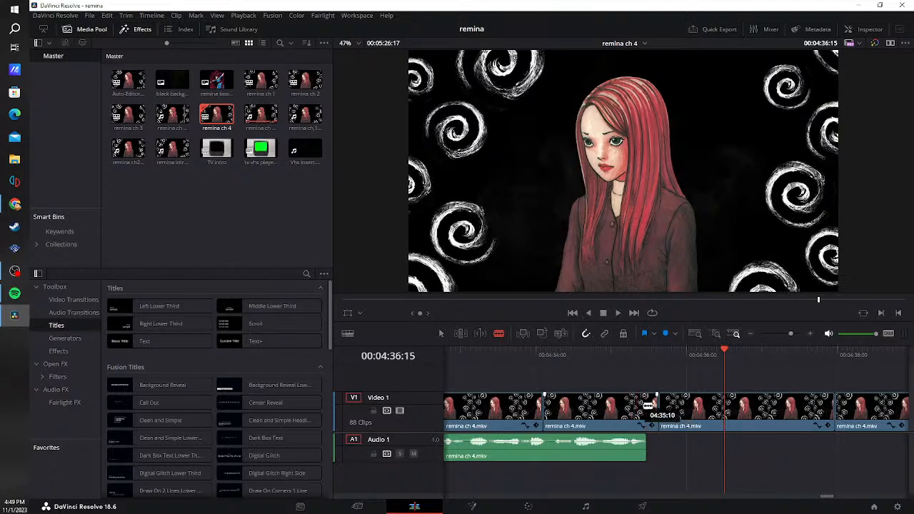
{"action": "left_click", "coordinate": [646, 411]}
{"action": "key", "text": "a"}
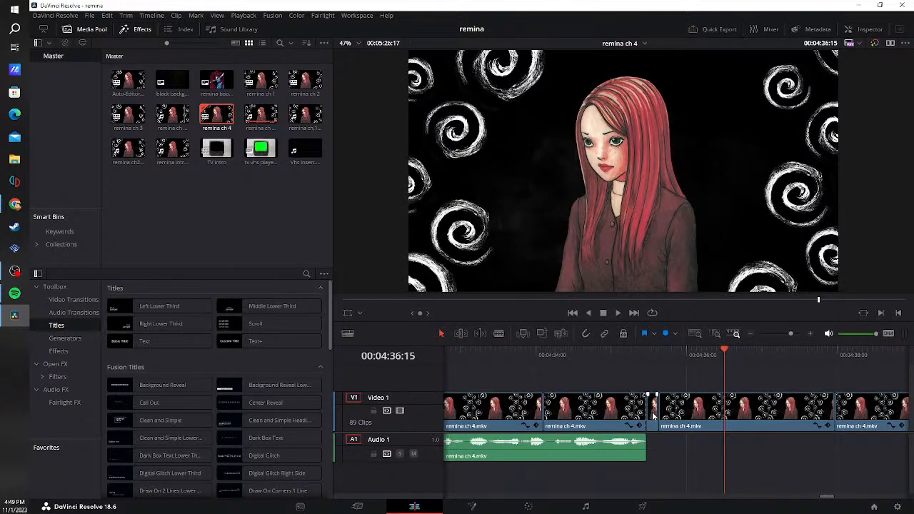
{"action": "key", "text": "BackSpace"}
{"action": "left_click", "coordinate": [657, 417]}
{"action": "key", "text": "BackSpace"}
- Delete the surplus Video 1 clips after about 04:35:14 one after another, closing each gap
{"action": "left_click", "coordinate": [658, 416]}
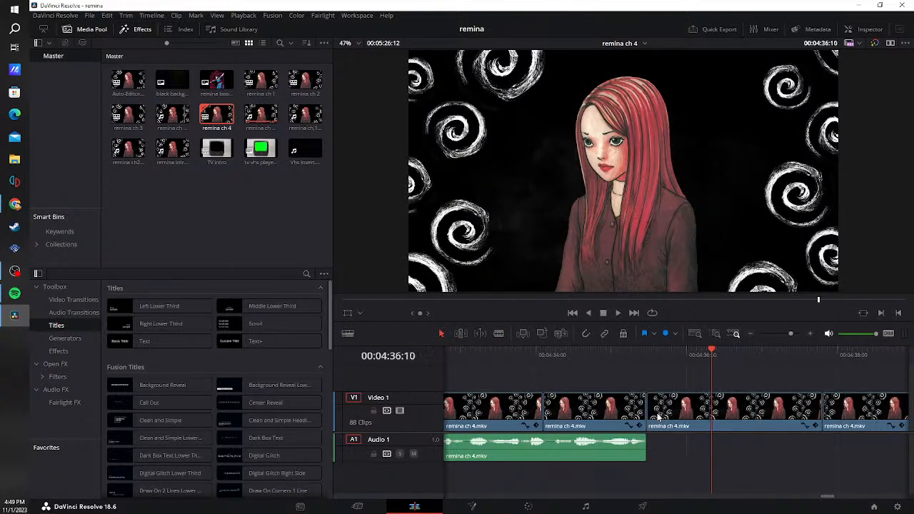
{"action": "key", "text": "BackSpace"}
{"action": "left_click", "coordinate": [657, 417]}
{"action": "key", "text": "BackSpace"}
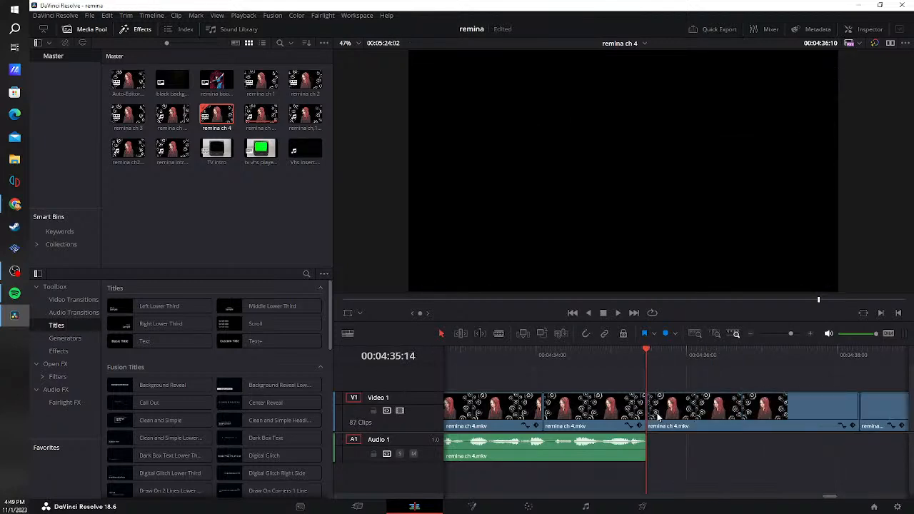
{"action": "left_click", "coordinate": [657, 417]}
{"action": "key", "text": "BackSpace"}
{"action": "left_click", "coordinate": [658, 417]}
{"action": "key", "text": "BackSpace"}
{"action": "left_click", "coordinate": [657, 415]}
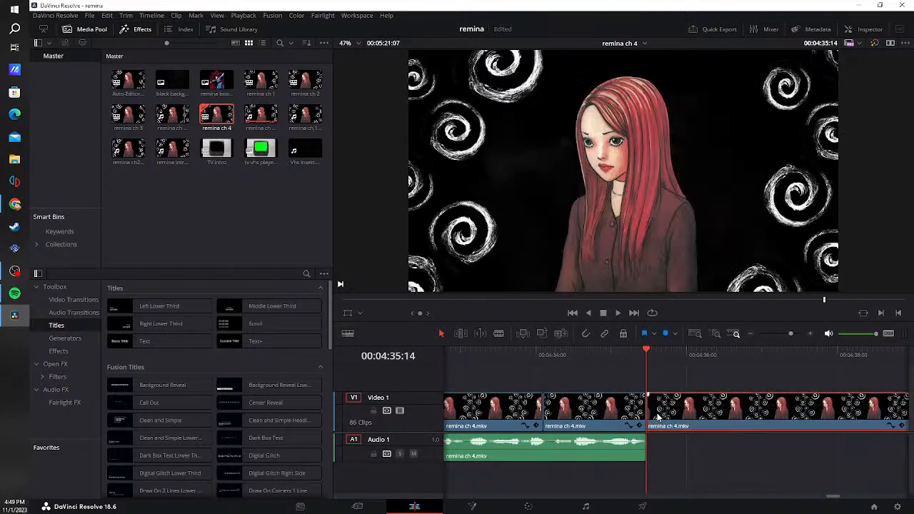
{"action": "key", "text": "BackSpace"}
{"action": "left_click", "coordinate": [658, 416]}
{"action": "key", "text": "BackSpace"}
{"action": "left_click", "coordinate": [658, 418]}
{"action": "key", "text": "BackSpace"}
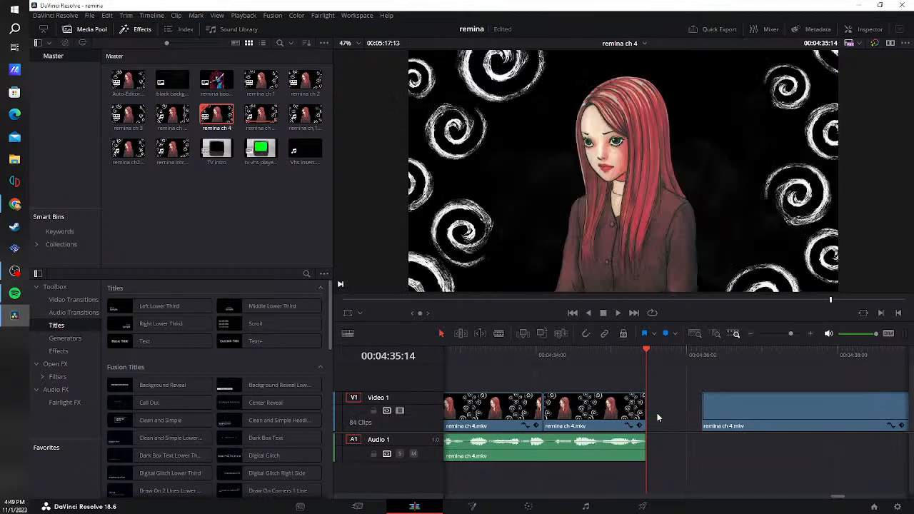
{"action": "left_click", "coordinate": [658, 417]}
{"action": "key", "text": "BackSpace"}
{"action": "left_click", "coordinate": [658, 416]}
{"action": "key", "text": "BackSpace"}
{"action": "left_click", "coordinate": [658, 416]}
{"action": "key", "text": "BackSpace"}
{"action": "left_click", "coordinate": [658, 416]}
{"action": "key", "text": "BackSpace"}
{"action": "left_click", "coordinate": [658, 416]}
{"action": "key", "text": "BackSpace"}
{"action": "key", "text": "BackSpace"}
{"action": "left_click", "coordinate": [657, 415]}
{"action": "key", "text": "BackSpace"}
{"action": "left_click", "coordinate": [658, 414]}
{"action": "key", "text": "BackSpace"}
{"action": "left_click", "coordinate": [657, 416]}
{"action": "key", "text": "BackSpace"}
{"action": "key", "text": "BackSpace"}
{"action": "left_click", "coordinate": [657, 416]}
{"action": "key", "text": "BackSpace"}
{"action": "key", "text": "BackSpace"}
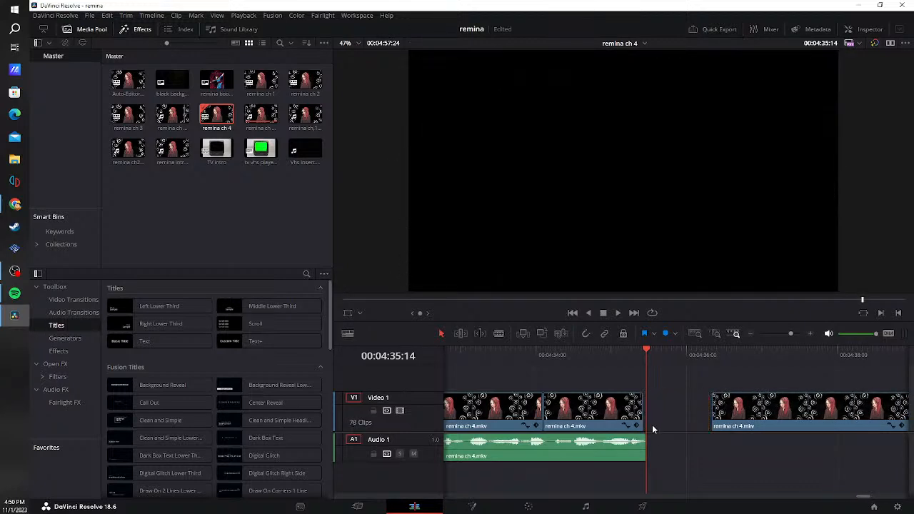
- Extend the last kept Video 1 clip to end with Audio 1 at 04:35:14 and close the gap after it
{"action": "key", "text": "Right"}
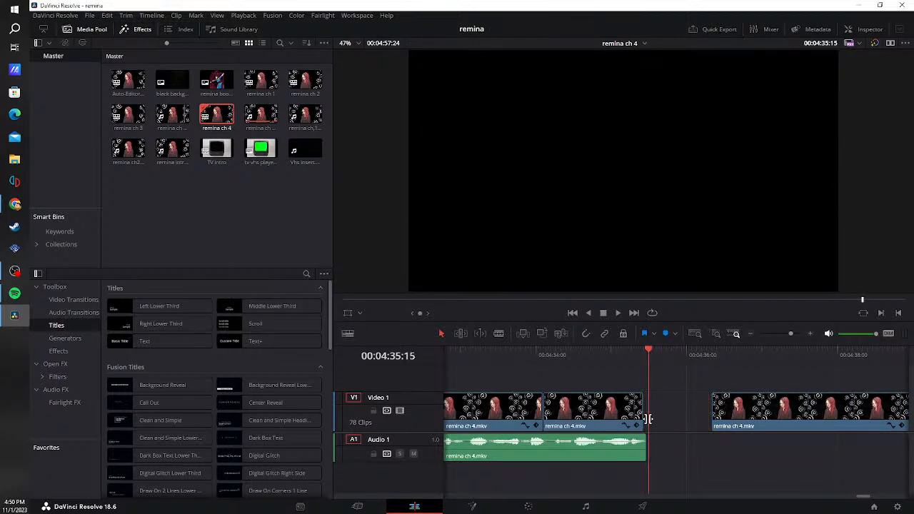
{"action": "left_click", "coordinate": [645, 415]}
{"action": "left_click", "coordinate": [666, 415]}
{"action": "key", "text": "BackSpace"}
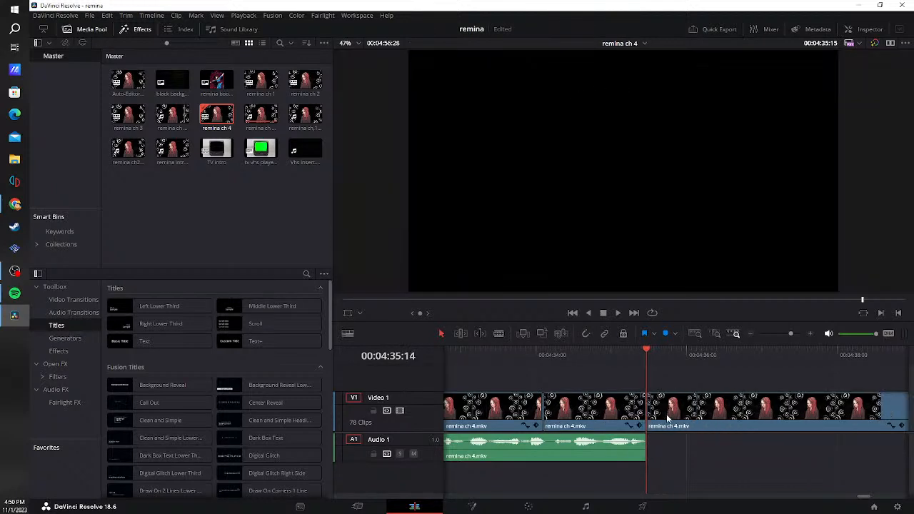
- Delete all remaining Video 1 clips after 04:35:14 and save the project
{"action": "key", "text": "BackSpace"}
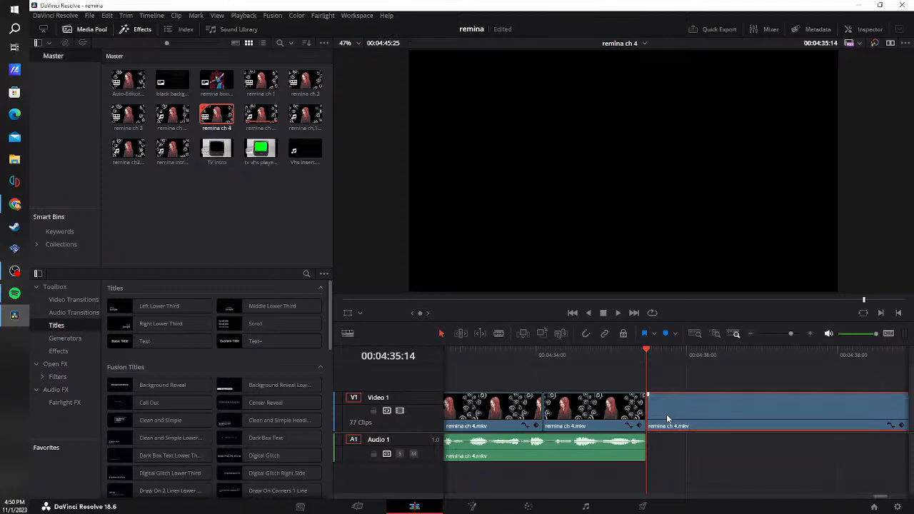
{"action": "left_click", "coordinate": [666, 420]}
{"action": "key", "text": "BackSpace"}
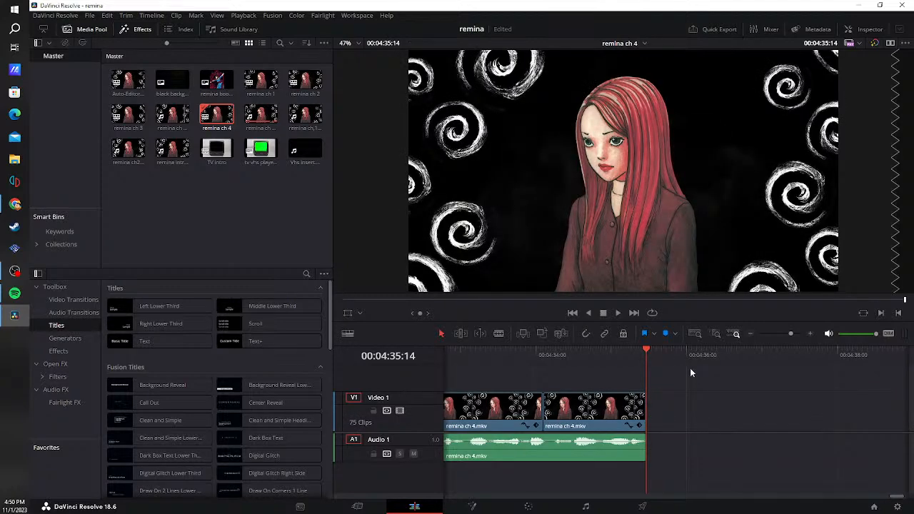
{"action": "key", "text": "ctrl+s"}
{"action": "right_click", "coordinate": [207, 212]}
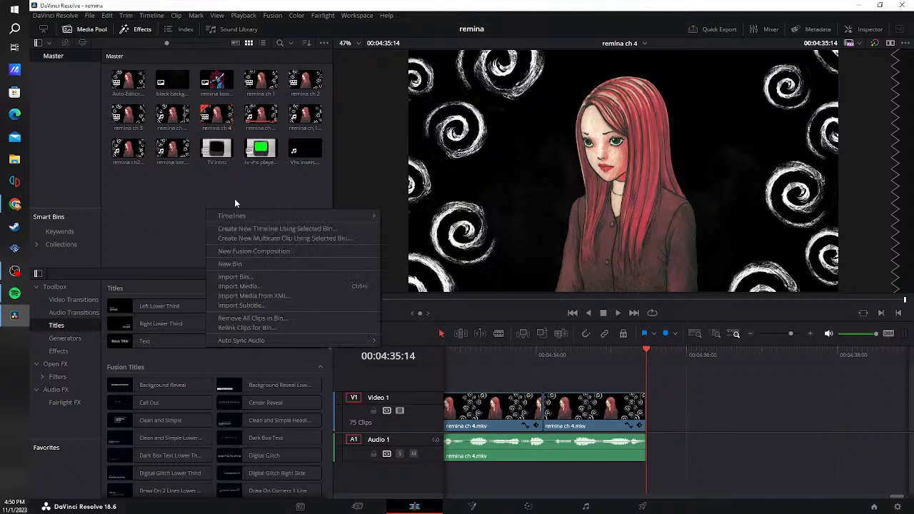
{"action": "mouse_move", "coordinate": [236, 216]}
{"action": "left_click", "coordinate": [399, 216]}
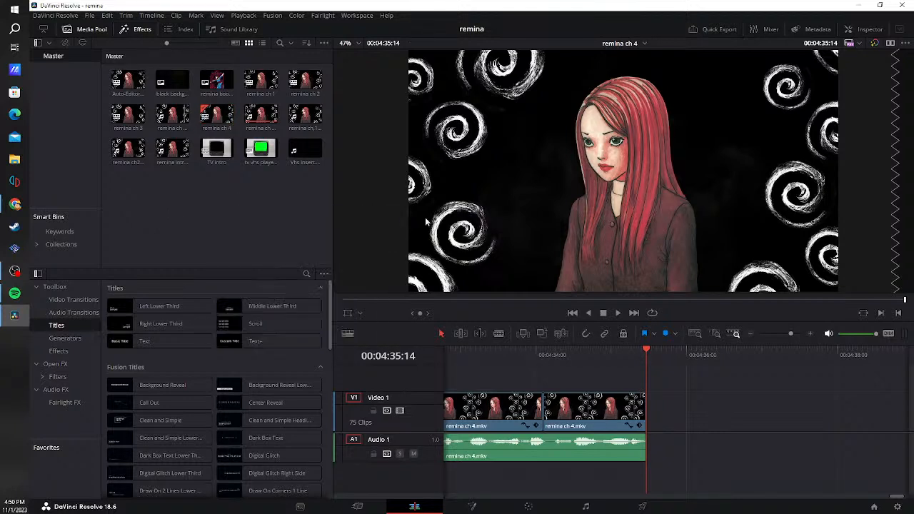
{"action": "left_click", "coordinate": [487, 300]}
- Import a timeline into the media pool from the remina ch 5_ALTERED XML file in Videos
{"action": "right_click", "coordinate": [228, 227]}
{"action": "mouse_move", "coordinate": [264, 230]}
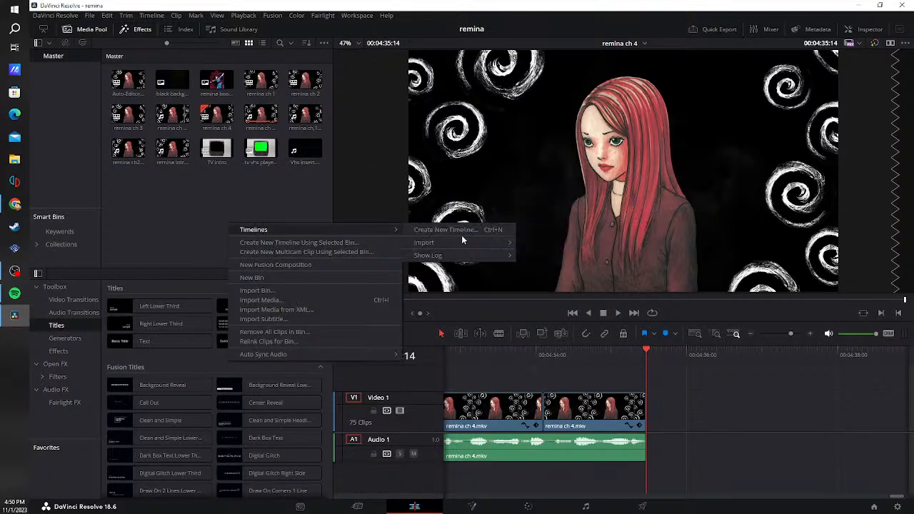
{"action": "mouse_move", "coordinate": [460, 244]}
{"action": "left_click", "coordinate": [538, 244]}
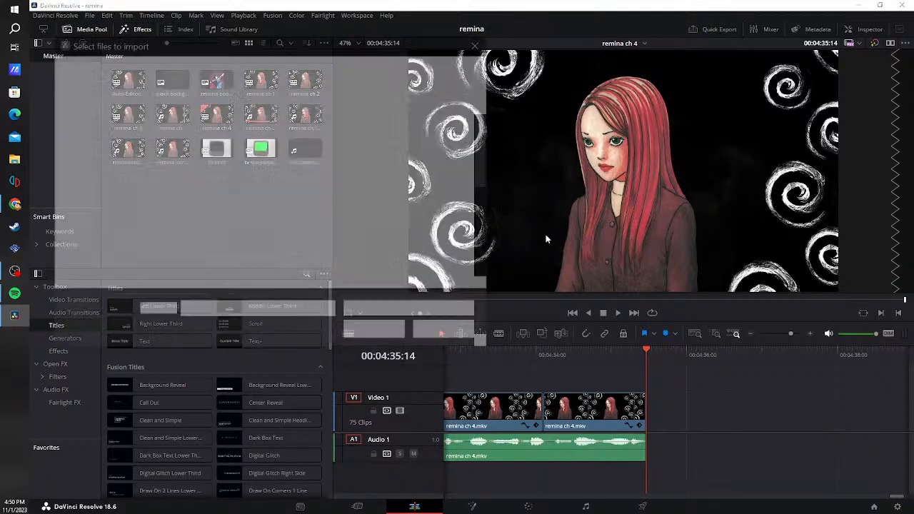
{"action": "left_click_drag", "start_coordinate": [490, 154], "coordinate": [489, 246]}
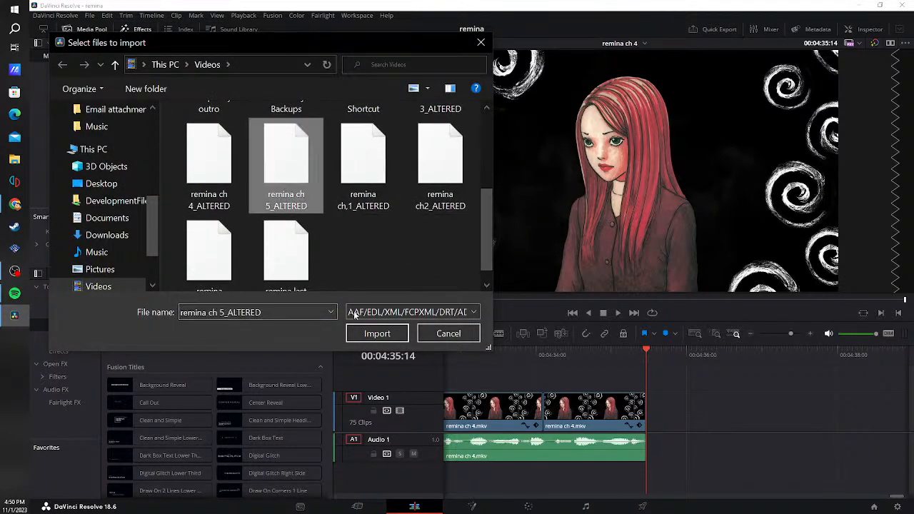
{"action": "left_click", "coordinate": [373, 334]}
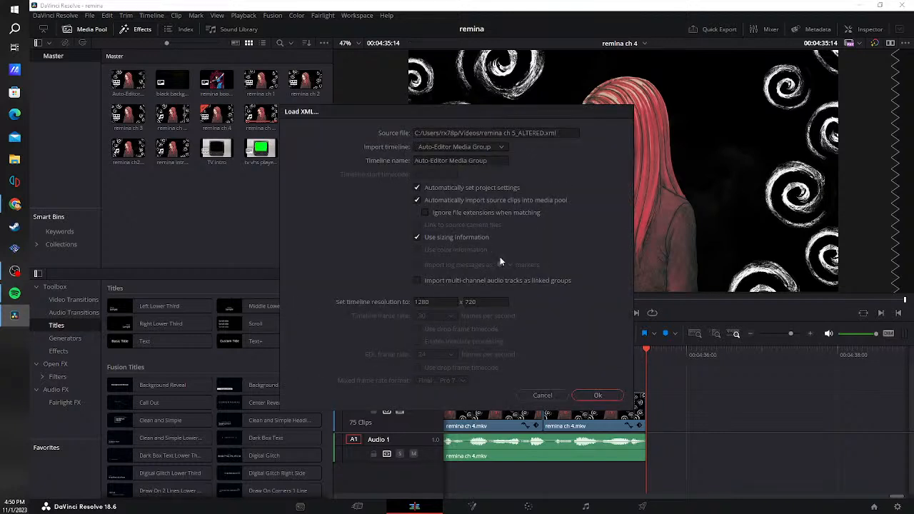
- Set the imported timeline's resolution to 1920 x 1080 and accept the XML load settings
{"action": "left_click", "coordinate": [441, 302]}
{"action": "key", "text": "BackSpace"}
{"action": "key", "text": "BackSpace"}
{"action": "key", "text": "BackSpace"}
{"action": "type", "text": "920"}
{"action": "left_click", "coordinate": [495, 301]}
{"action": "key", "text": "BackSpace"}
{"action": "key", "text": "BackSpace"}
{"action": "key", "text": "BackSpace"}
{"action": "type", "text": "1080"}
{"action": "left_click", "coordinate": [607, 396]}
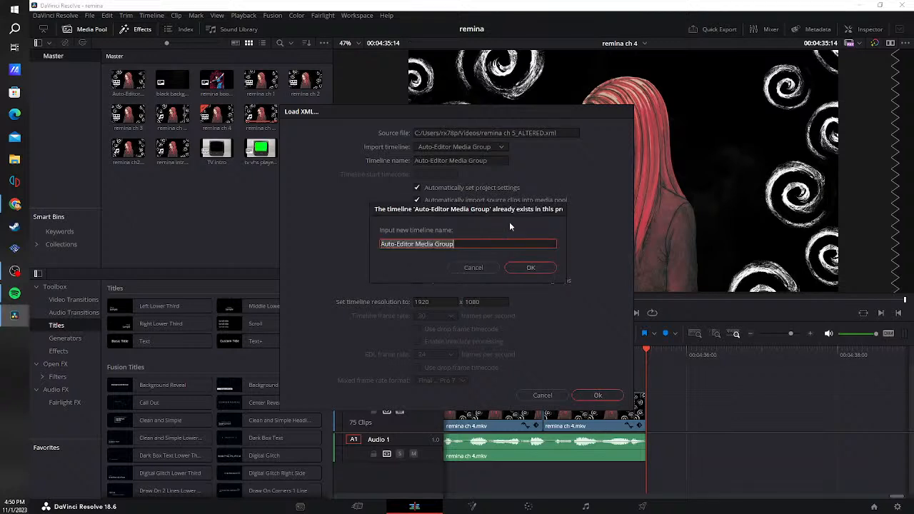
- Name the new timeline remina ch 5 and finish loading it
{"action": "type", "text": "remin"}
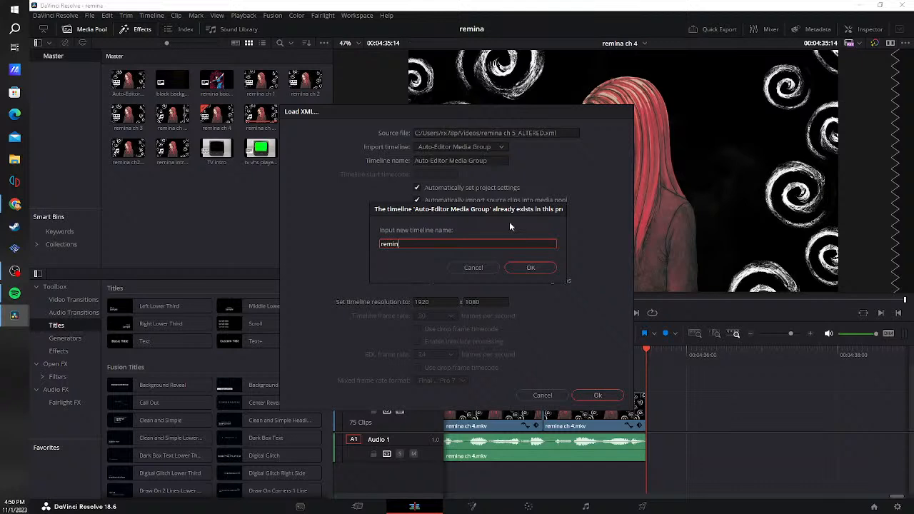
{"action": "type", "text": "a ch 5"}
{"action": "key", "text": "Return"}
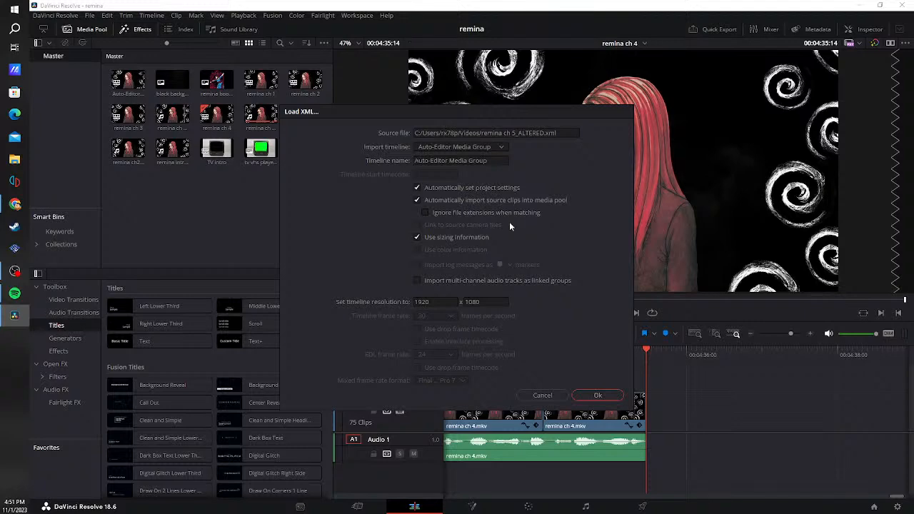
{"action": "left_click", "coordinate": [598, 395]}
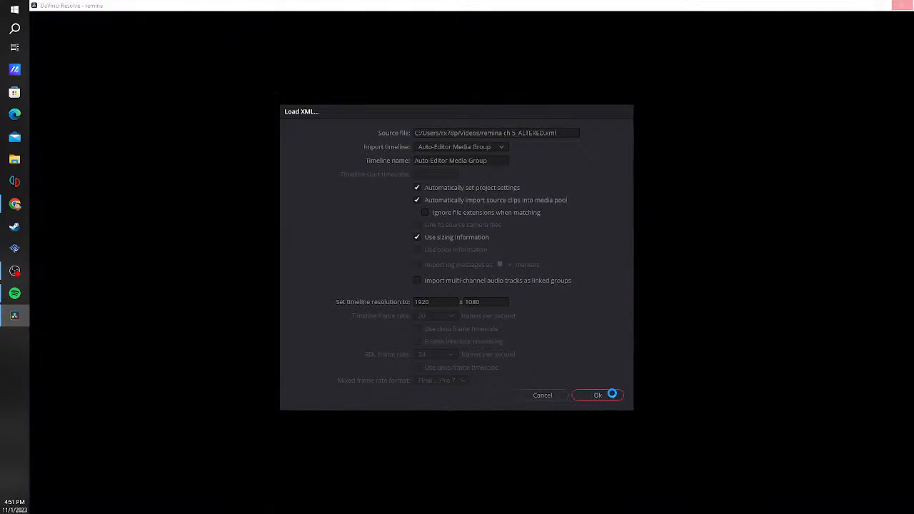
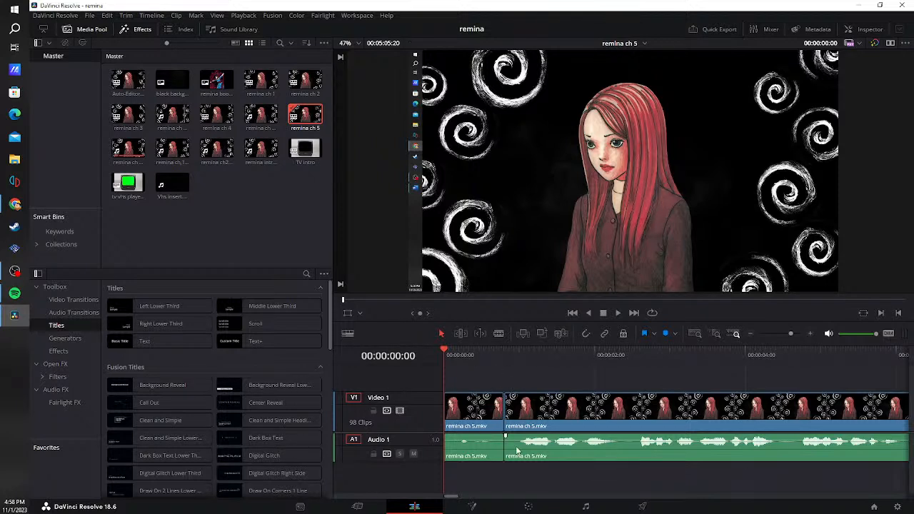
- Delete the short opening clip on Audio 1 and remove the silence before the first narration, closing the gap
{"action": "left_click", "coordinate": [472, 449]}
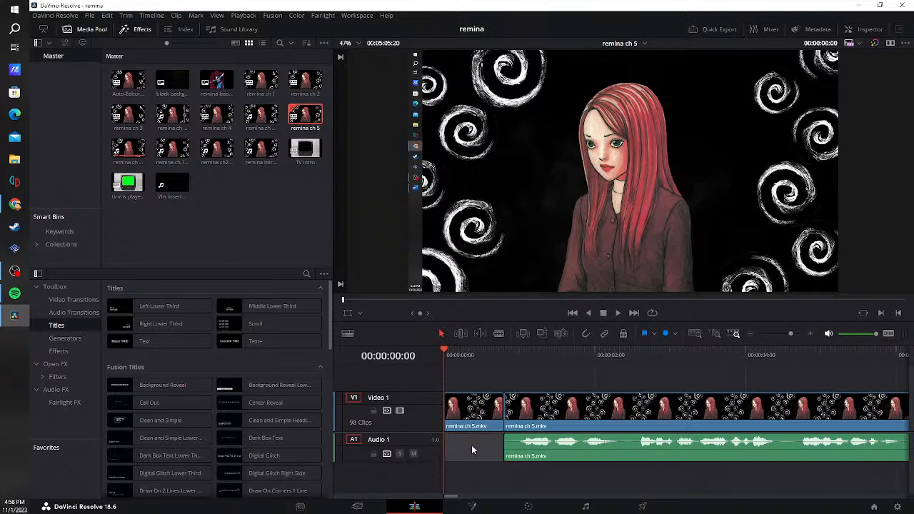
{"action": "key", "text": "Delete"}
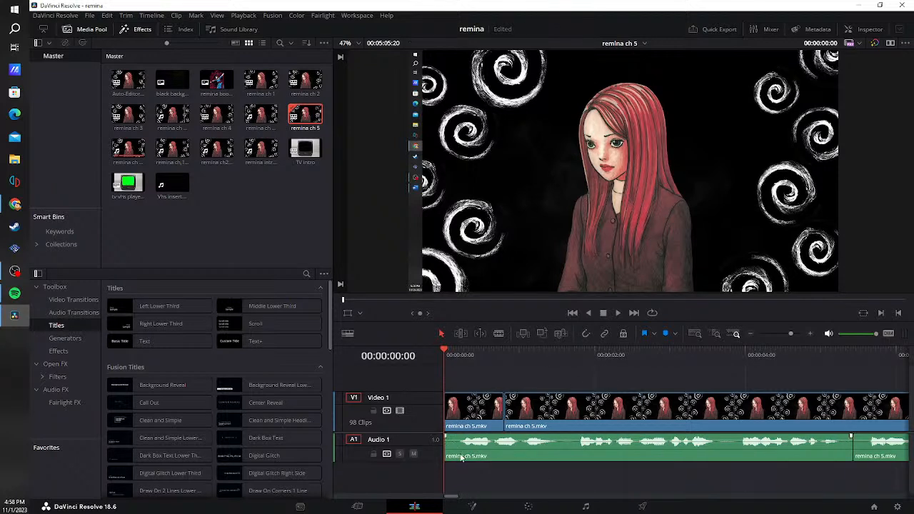
{"action": "key", "text": "ctrl+z"}
{"action": "left_click", "coordinate": [449, 457]}
{"action": "key", "text": "Delete"}
- Cut out the Audio 1 narration pauses at about 00:00:01:09 and 00:00:03:03, closing the gaps
{"action": "left_click_drag", "start_coordinate": [544, 448], "coordinate": [562, 451]}
{"action": "left_click", "coordinate": [558, 453]}
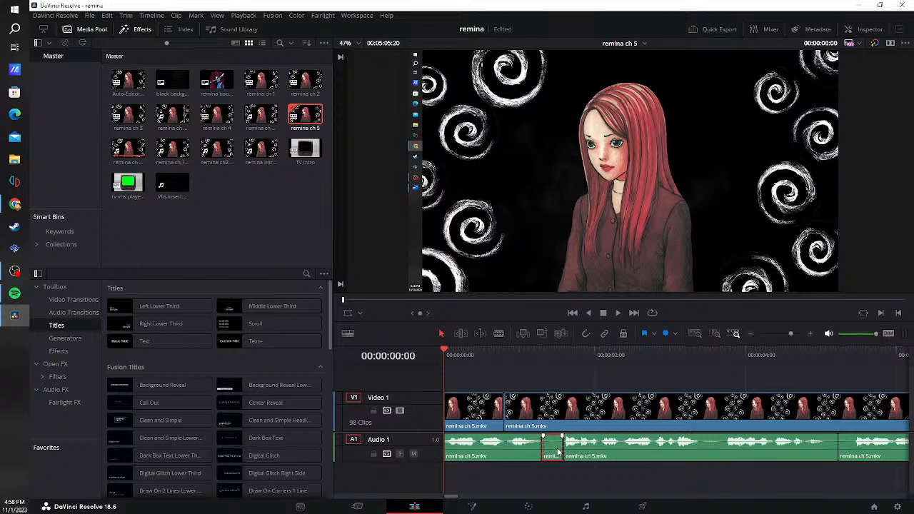
{"action": "key", "text": "Delete"}
{"action": "key", "text": "b"}
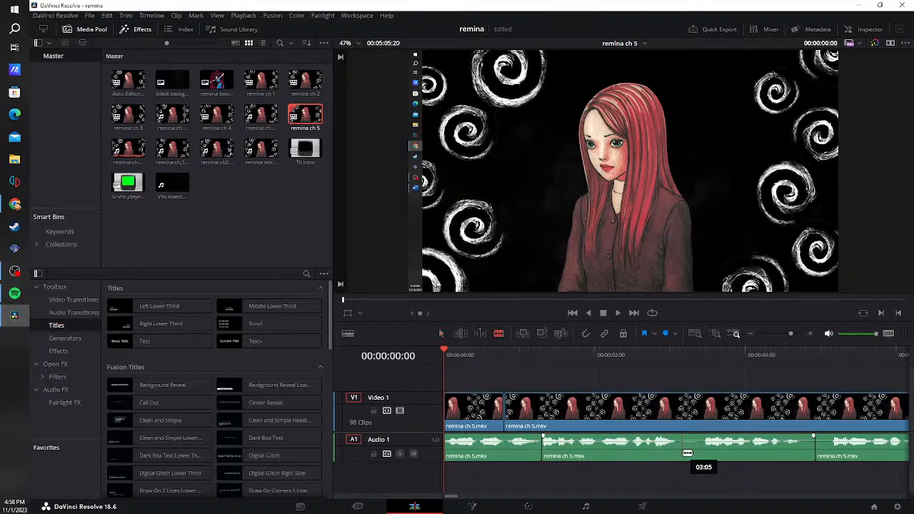
{"action": "left_click", "coordinate": [678, 450]}
{"action": "left_click", "coordinate": [701, 450]}
{"action": "key", "text": "a"}
{"action": "left_click", "coordinate": [690, 452]}
{"action": "key", "text": "Delete"}
- Split Audio 1 around the pause at about 00:00:04:13, delete the silent pieces and close the gap
{"action": "key", "text": "b"}
{"action": "left_click", "coordinate": [779, 450]}
{"action": "left_click", "coordinate": [806, 450]}
{"action": "key", "text": "a"}
{"action": "left_click", "coordinate": [783, 452]}
{"action": "left_click_drag", "start_coordinate": [784, 458], "coordinate": [800, 459]}
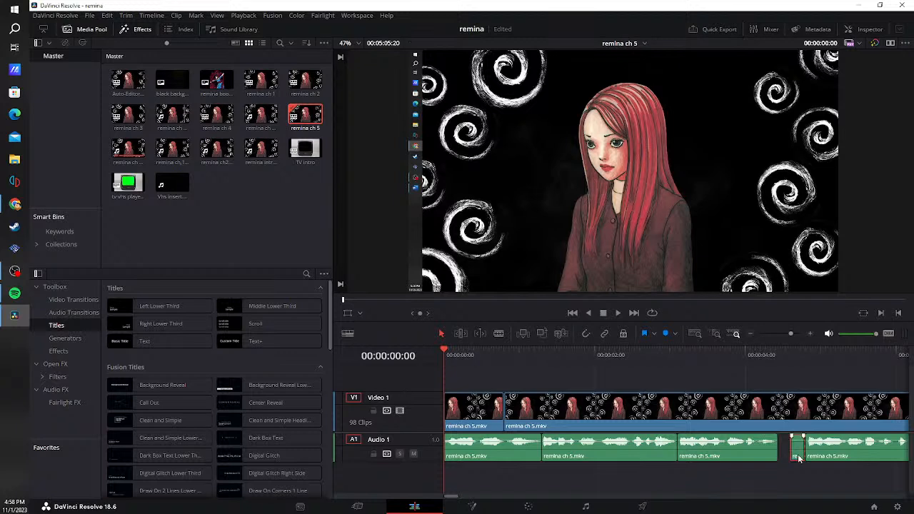
{"action": "left_click", "coordinate": [794, 452]}
{"action": "key", "text": "Delete"}
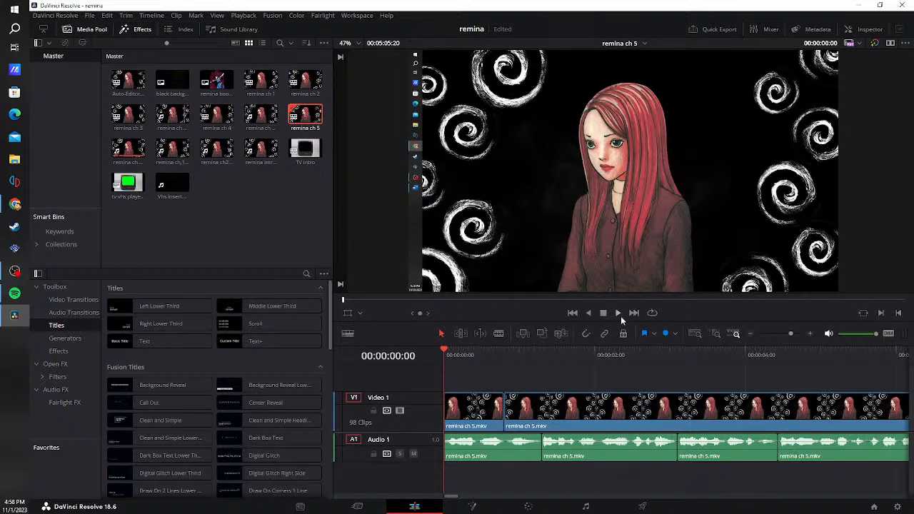
- Select all Video 1 clips from first to last and set their zoom to 1.070
{"action": "left_click", "coordinate": [456, 414]}
{"action": "left_click_drag", "start_coordinate": [458, 497], "coordinate": [905, 496]}
{"action": "left_click", "coordinate": [563, 428]}
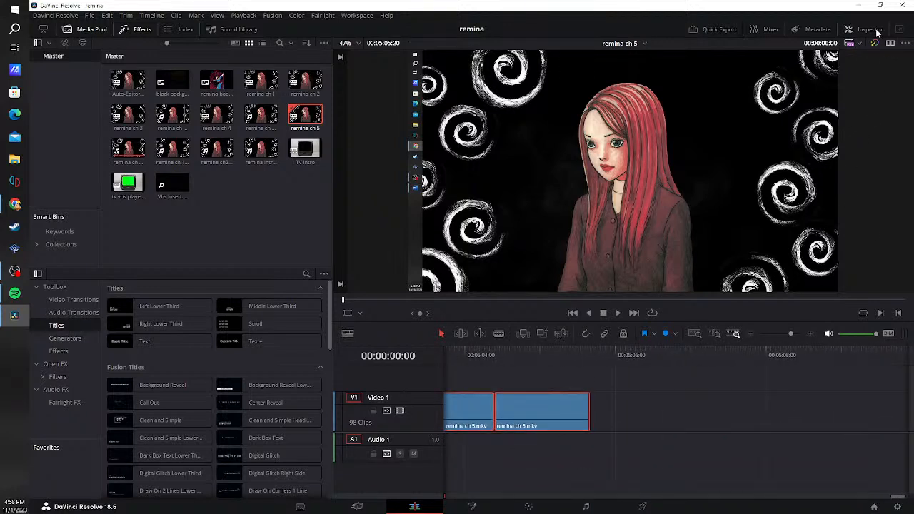
{"action": "left_click", "coordinate": [854, 30]}
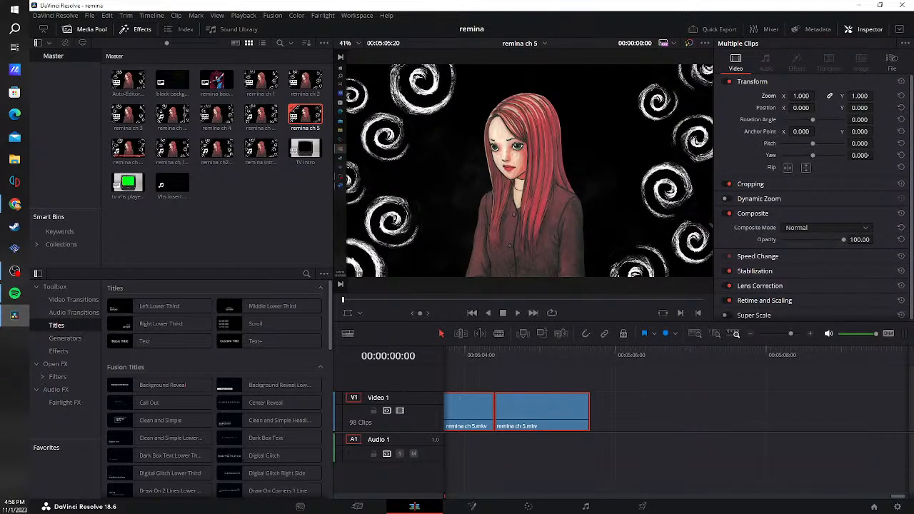
{"action": "left_click_drag", "start_coordinate": [801, 96], "coordinate": [804, 95]}
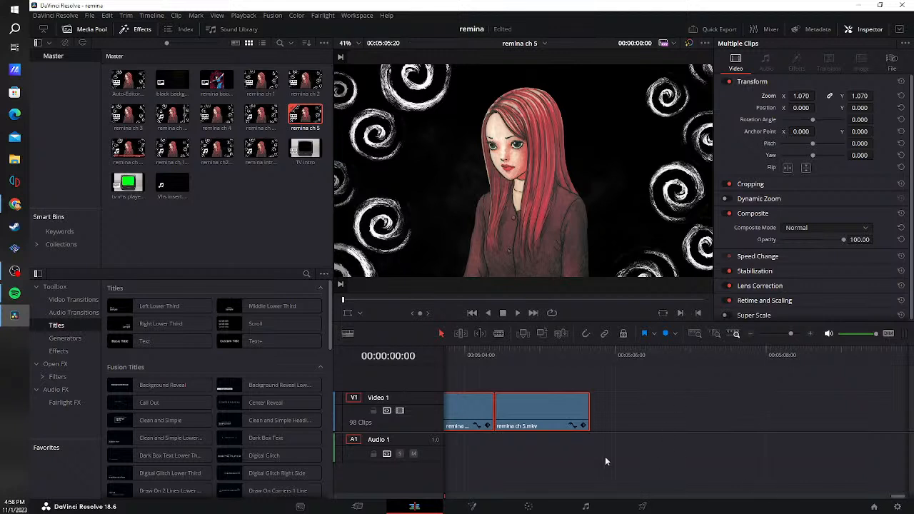
- Play the narration from the start and cut out the Audio 1 pause at about 00:00:10:02, closing the gap
{"action": "scroll", "coordinate": [898, 503], "scroll_direction": "left", "scroll_amount": 2}
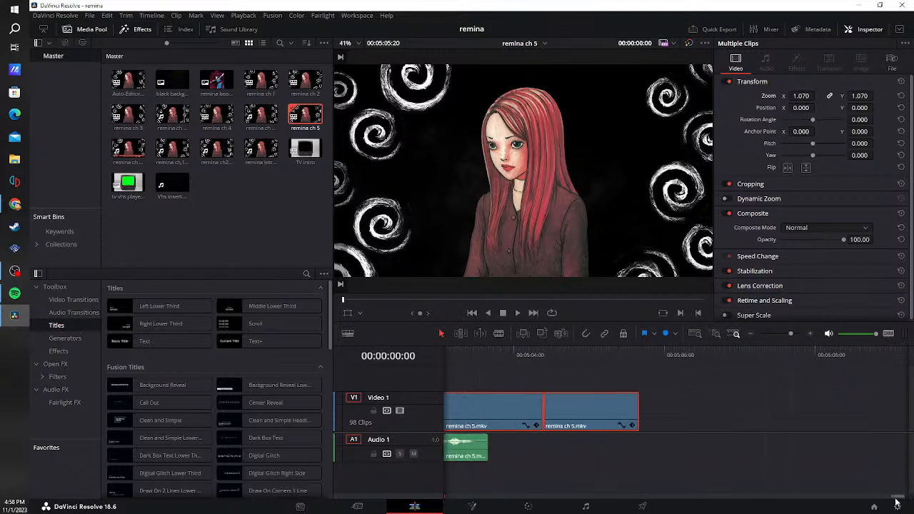
{"action": "left_click_drag", "start_coordinate": [897, 503], "coordinate": [450, 498]}
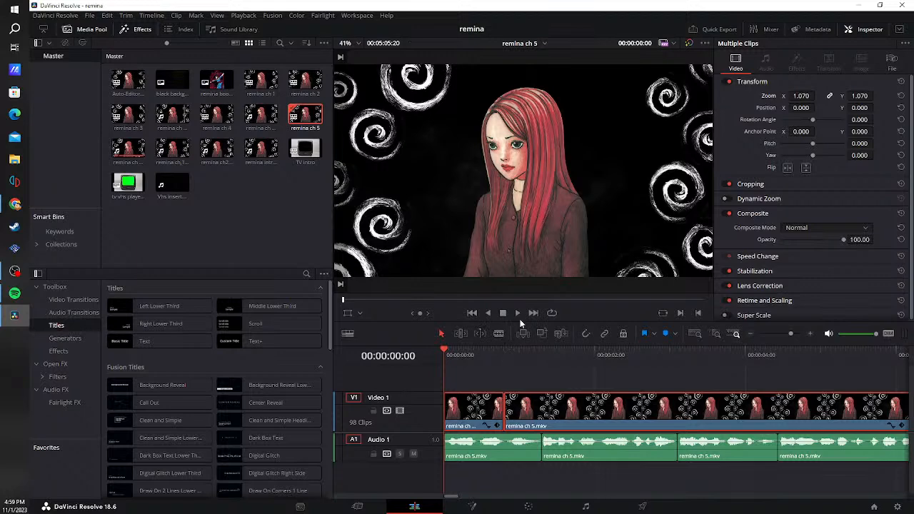
{"action": "left_click", "coordinate": [513, 317]}
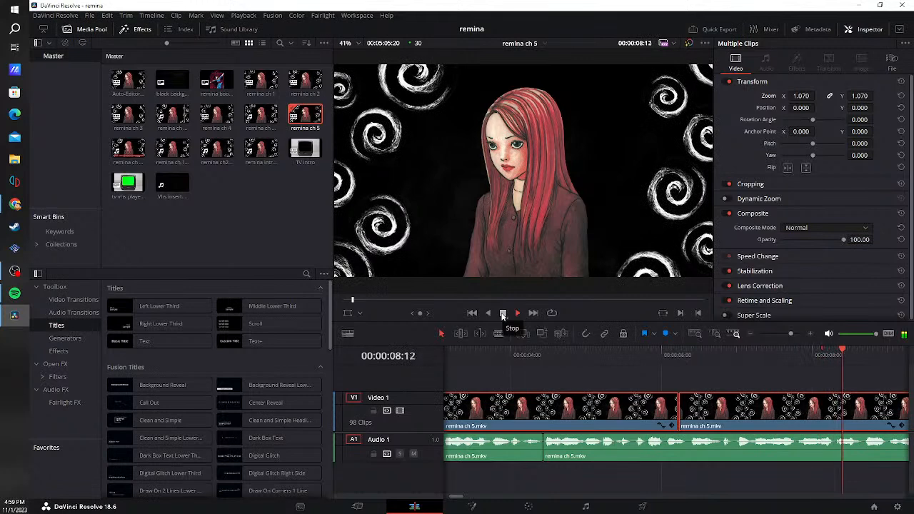
{"action": "left_click", "coordinate": [503, 315]}
{"action": "key", "text": "b"}
{"action": "left_click", "coordinate": [736, 446]}
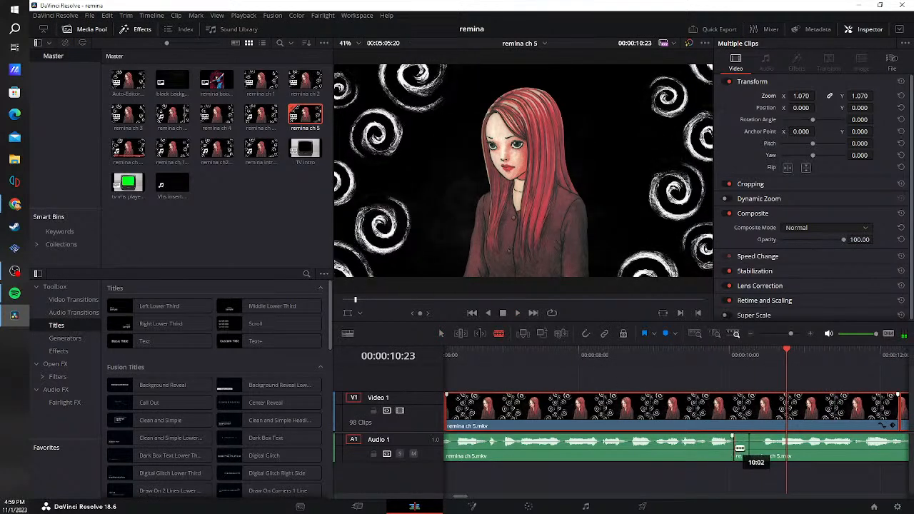
{"action": "left_click", "coordinate": [761, 445]}
{"action": "key", "text": "a"}
{"action": "left_click", "coordinate": [741, 452]}
{"action": "key", "text": "Delete"}
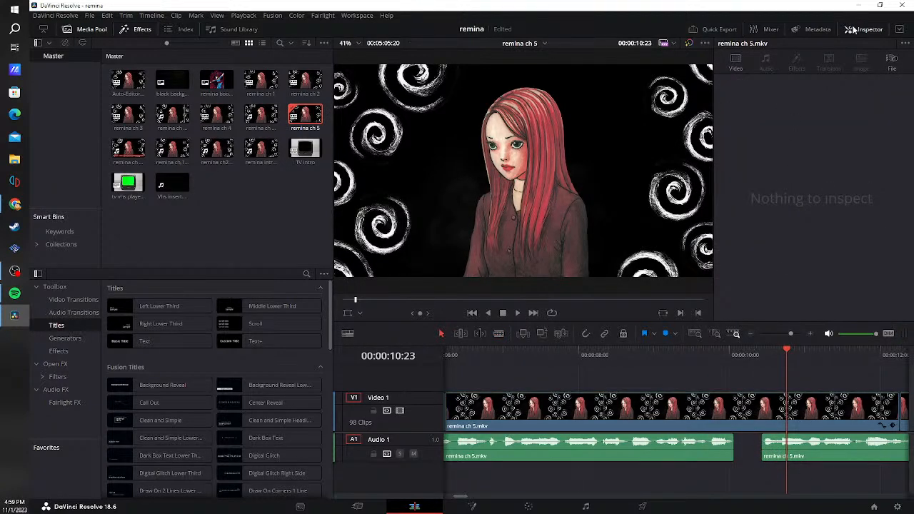
{"action": "left_click", "coordinate": [854, 29]}
{"action": "left_click", "coordinate": [749, 448]}
{"action": "key", "text": "Delete"}
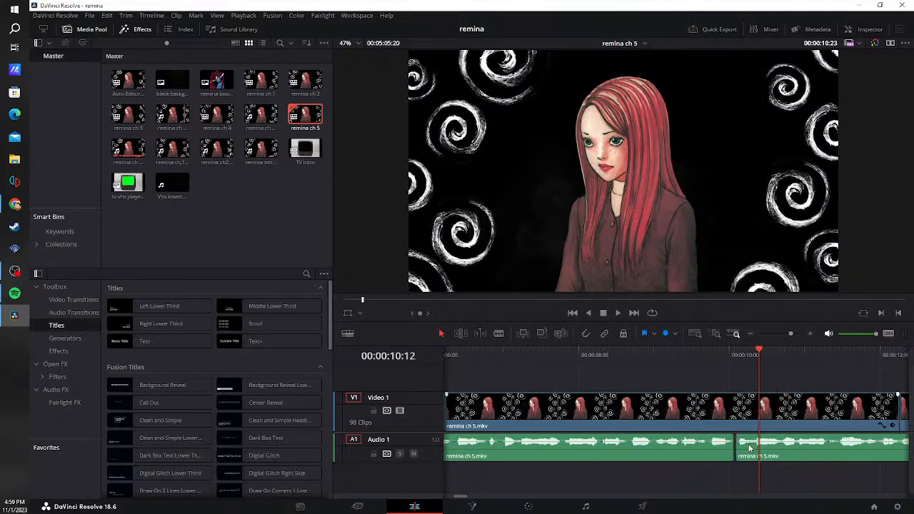
- Play across the last cut and onward, then ripple-delete the Audio 1 pause at about 00:00:12:18
{"action": "left_click", "coordinate": [694, 359]}
{"action": "left_click", "coordinate": [617, 313]}
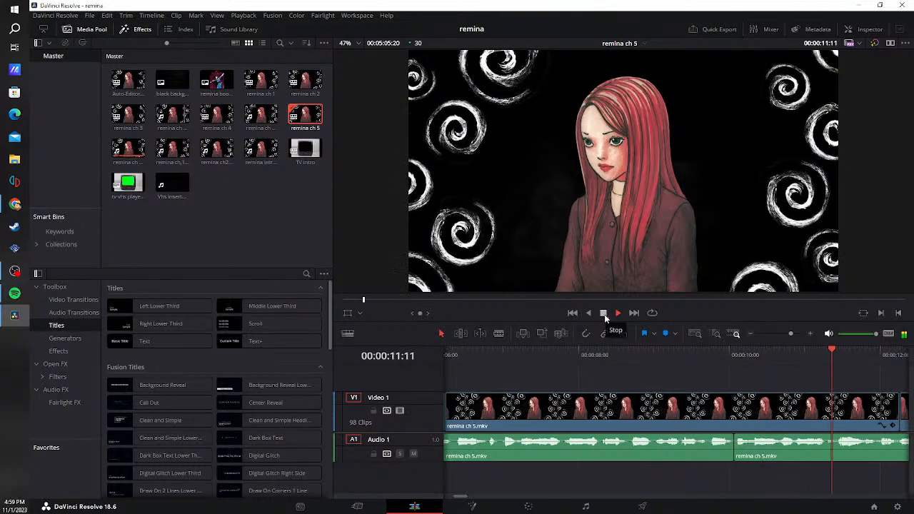
{"action": "left_click", "coordinate": [604, 313]}
{"action": "key", "text": "b"}
{"action": "left_click", "coordinate": [694, 453]}
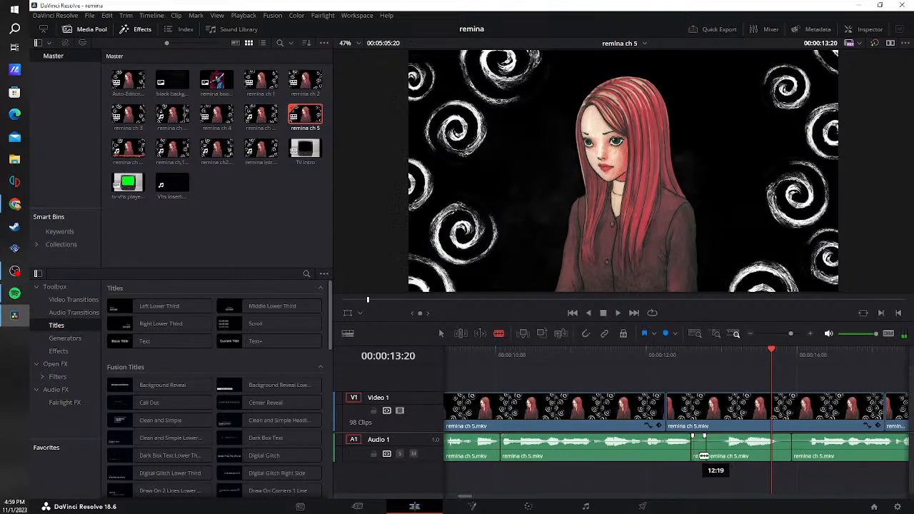
{"action": "left_click", "coordinate": [722, 453]}
{"action": "key", "text": "a"}
{"action": "left_click", "coordinate": [701, 453]}
{"action": "key", "text": "BackSpace"}
{"action": "left_click", "coordinate": [712, 452]}
{"action": "key", "text": "BackSpace"}
{"action": "left_click", "coordinate": [704, 452]}
{"action": "key", "text": "BackSpace"}
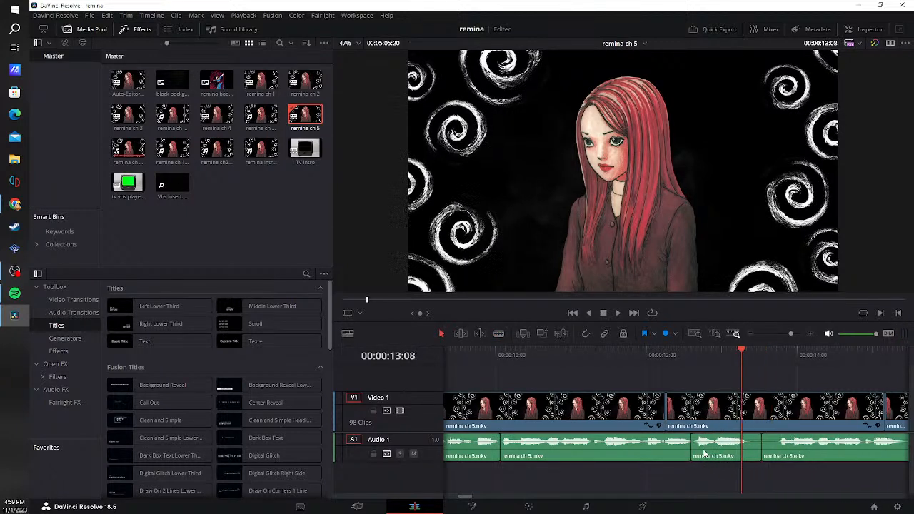
- Split Audio 1 around the pause at about 00:00:13:11, delete the silent pieces and close the gap
{"action": "key", "text": "b"}
{"action": "left_click", "coordinate": [750, 453]}
{"action": "left_click", "coordinate": [777, 449]}
{"action": "key", "text": "a"}
{"action": "left_click", "coordinate": [757, 448]}
{"action": "key", "text": "BackSpace"}
{"action": "left_click", "coordinate": [767, 448]}
{"action": "key", "text": "BackSpace"}
{"action": "left_click", "coordinate": [765, 448]}
{"action": "key", "text": "BackSpace"}
- Play on from about 00:00:12:05 and ripple-delete the Audio 1 pause at about 00:00:15:21
{"action": "left_click", "coordinate": [657, 357]}
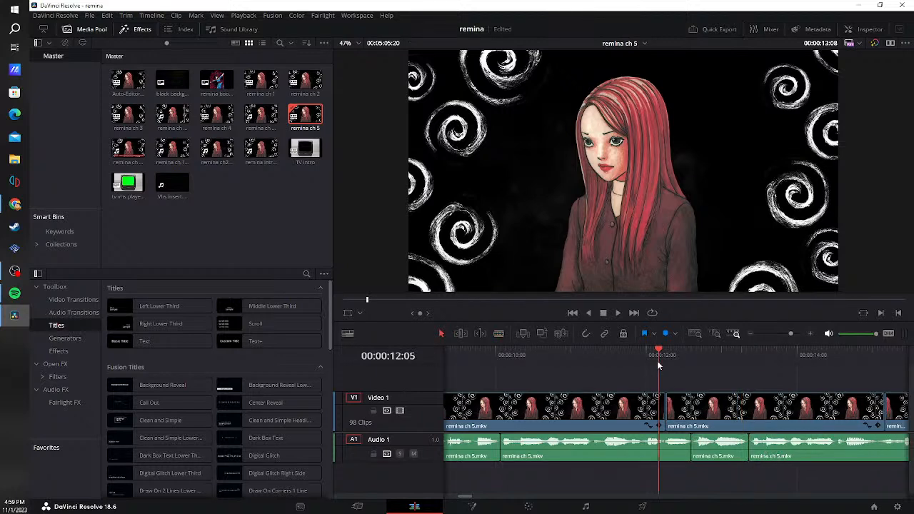
{"action": "left_click", "coordinate": [619, 312]}
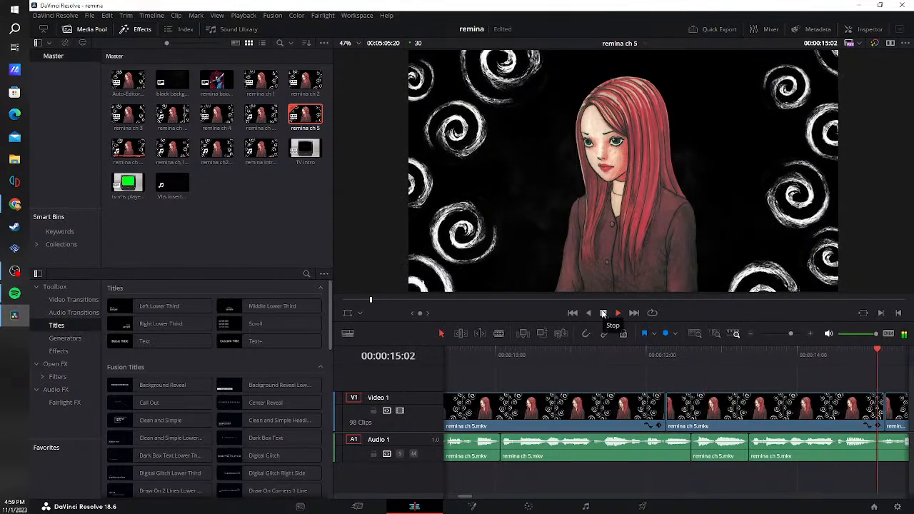
{"action": "left_click", "coordinate": [604, 313]}
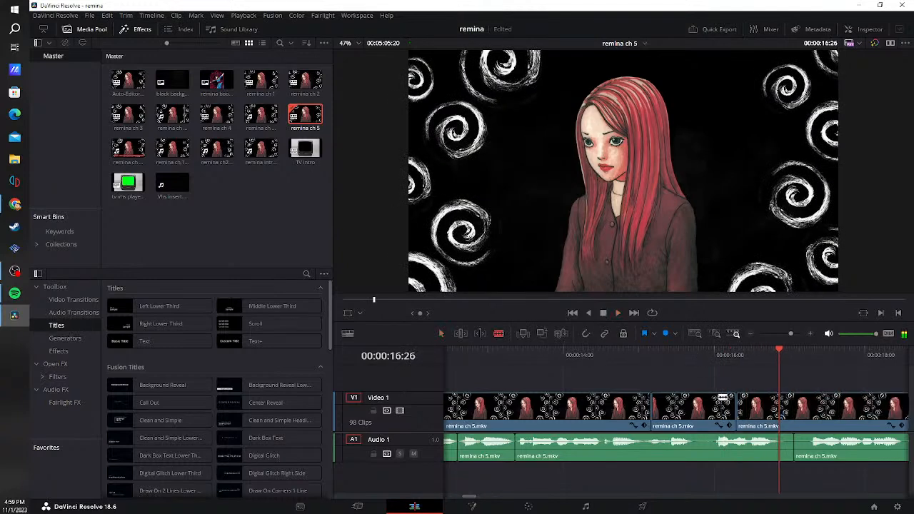
{"action": "key", "text": "b"}
{"action": "left_click", "coordinate": [692, 450]}
{"action": "left_click", "coordinate": [711, 451]}
{"action": "key", "text": "a"}
{"action": "left_click", "coordinate": [706, 454]}
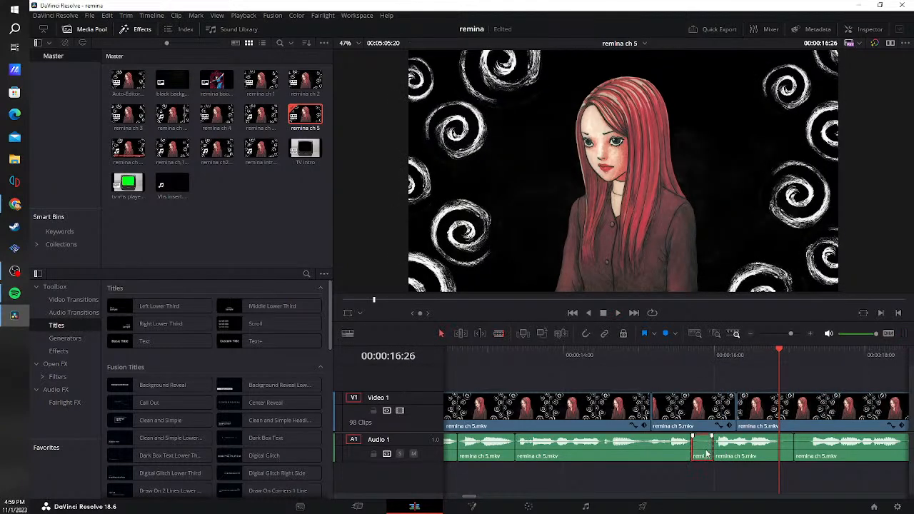
{"action": "key", "text": "Delete"}
- Cut out the Audio 1 pause at about 00:00:16:18 and close the gap
{"action": "left_click_drag", "start_coordinate": [757, 351], "coordinate": [716, 351]}
{"action": "key", "text": "b"}
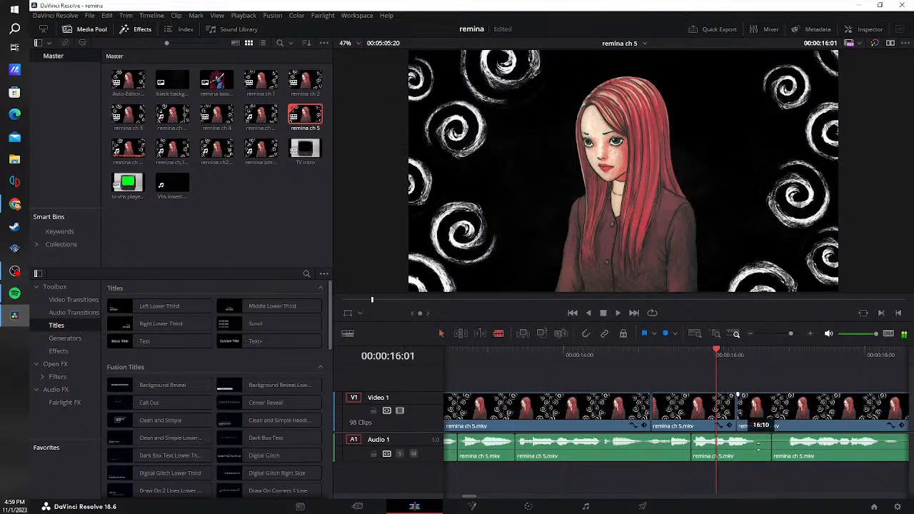
{"action": "left_click", "coordinate": [787, 453]}
{"action": "key", "text": "a"}
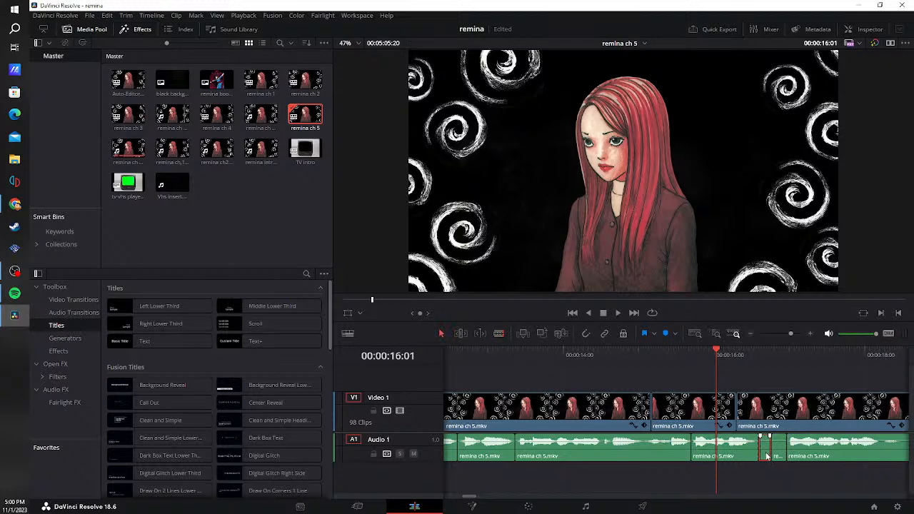
{"action": "left_click", "coordinate": [778, 456]}
{"action": "key", "text": "BackSpace"}
{"action": "left_click", "coordinate": [770, 453]}
{"action": "key", "text": "BackSpace"}
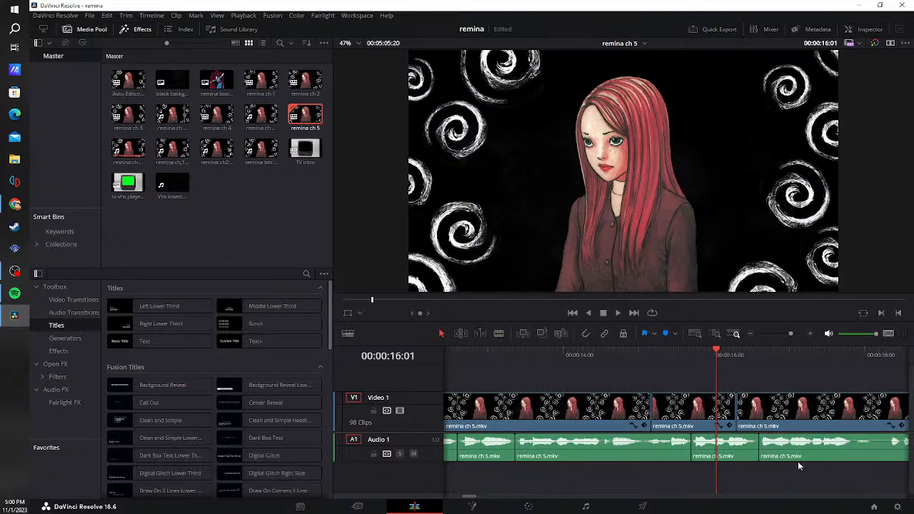
- Play on from about 00:00:16:01 and ripple-delete the Audio 1 pause at about 00:00:17:25
{"action": "left_click", "coordinate": [619, 314]}
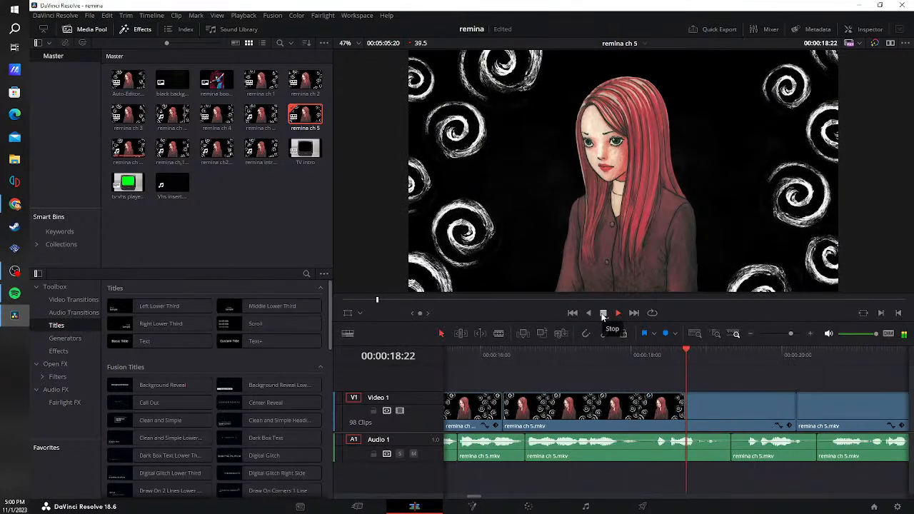
{"action": "key", "text": "space"}
{"action": "key", "text": "b"}
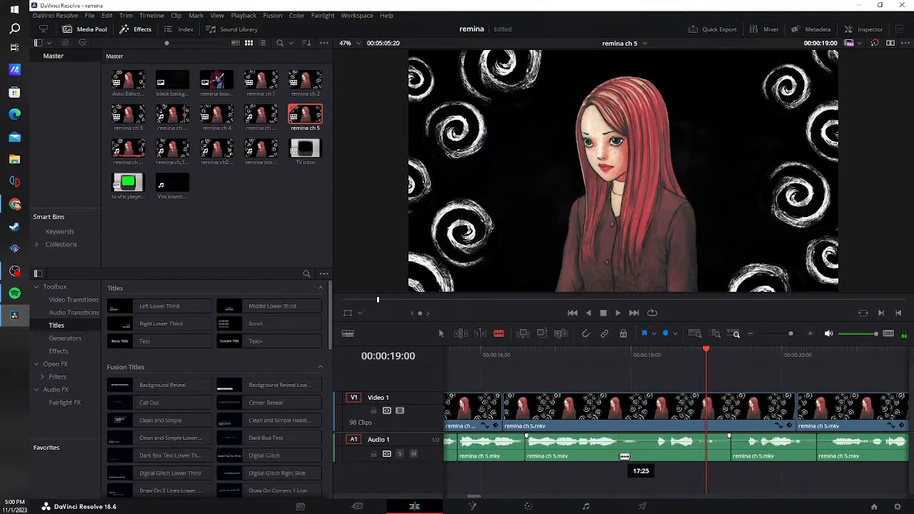
{"action": "left_click", "coordinate": [619, 455]}
{"action": "left_click", "coordinate": [654, 450]}
{"action": "key", "text": "a"}
{"action": "left_click", "coordinate": [649, 455]}
{"action": "key", "text": "Delete"}
- Play past the last cut, then delete the silent Audio 1 pieces at about 00:00:18:10 and close the gap
{"action": "left_click", "coordinate": [664, 354]}
{"action": "key", "text": "space"}
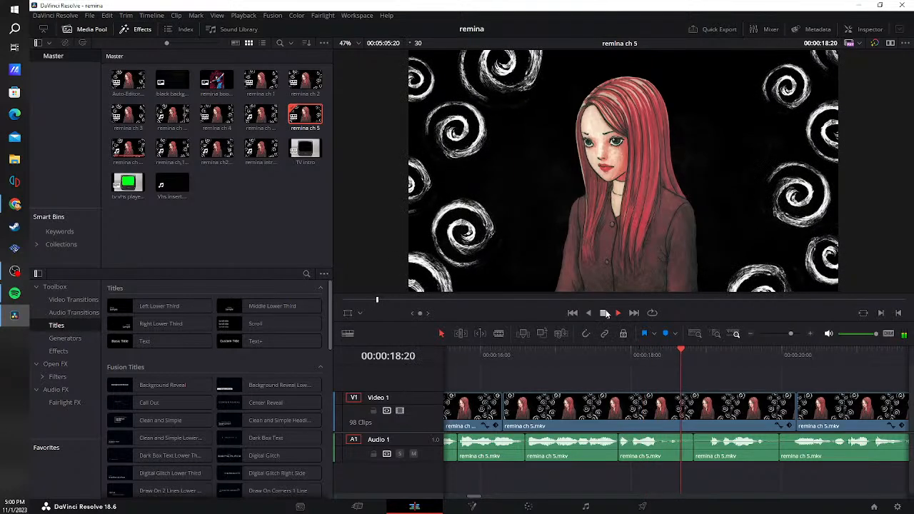
{"action": "key", "text": "space"}
{"action": "left_click", "coordinate": [616, 313]}
{"action": "key", "text": "space"}
{"action": "key", "text": "b"}
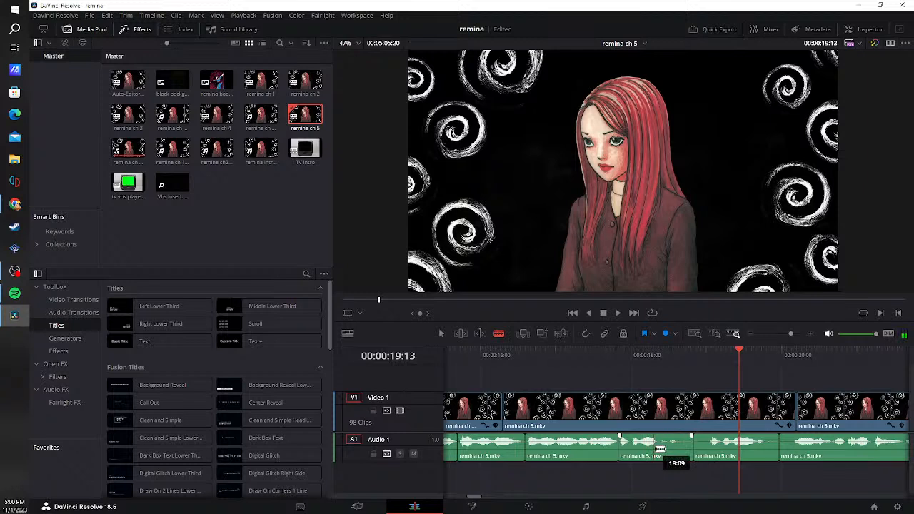
{"action": "left_click", "coordinate": [657, 447]}
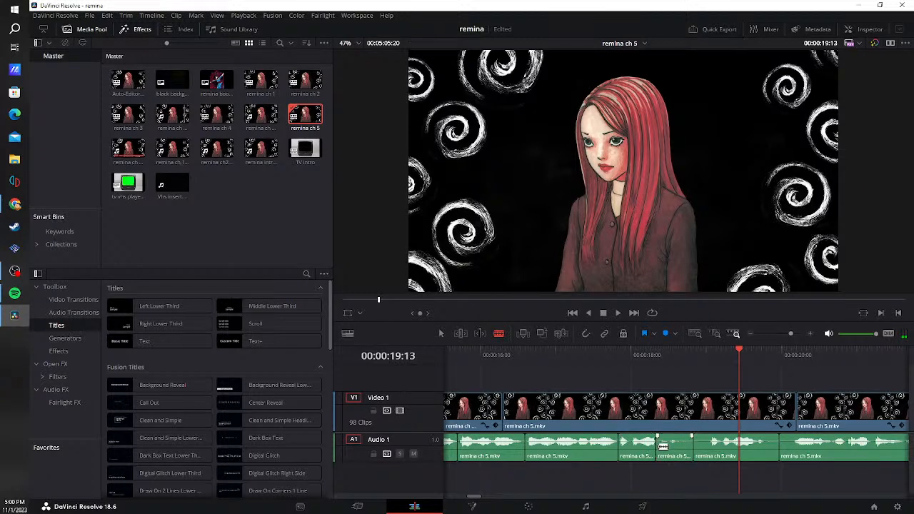
{"action": "left_click", "coordinate": [710, 447]}
{"action": "key", "text": "a"}
{"action": "left_click", "coordinate": [690, 440]}
{"action": "key", "text": "BackSpace"}
{"action": "left_click", "coordinate": [702, 447]}
{"action": "left_click", "coordinate": [697, 454]}
{"action": "key", "text": "BackSpace"}
- Split Audio 1 around the pause at about 00:00:19:02, delete the silent pieces and close the gap
{"action": "key", "text": "b"}
{"action": "left_click", "coordinate": [714, 455]}
{"action": "left_click", "coordinate": [739, 450]}
{"action": "key", "text": "a"}
{"action": "left_click", "coordinate": [723, 447]}
{"action": "key", "text": "Delete"}
{"action": "left_click", "coordinate": [728, 451]}
{"action": "key", "text": "BackSpace"}
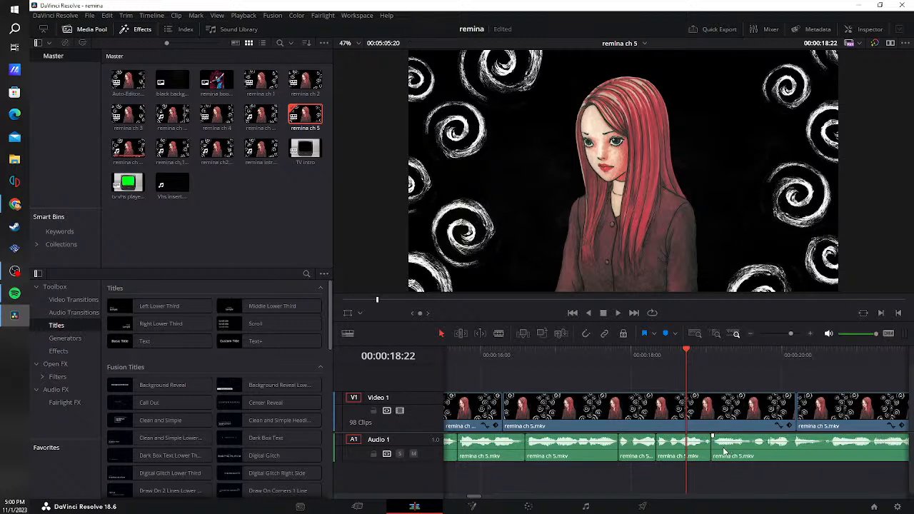
- Play on from about 00:00:17:09 and cut out the Audio 1 pause at about 00:00:24:18, closing the gap
{"action": "left_click", "coordinate": [577, 356]}
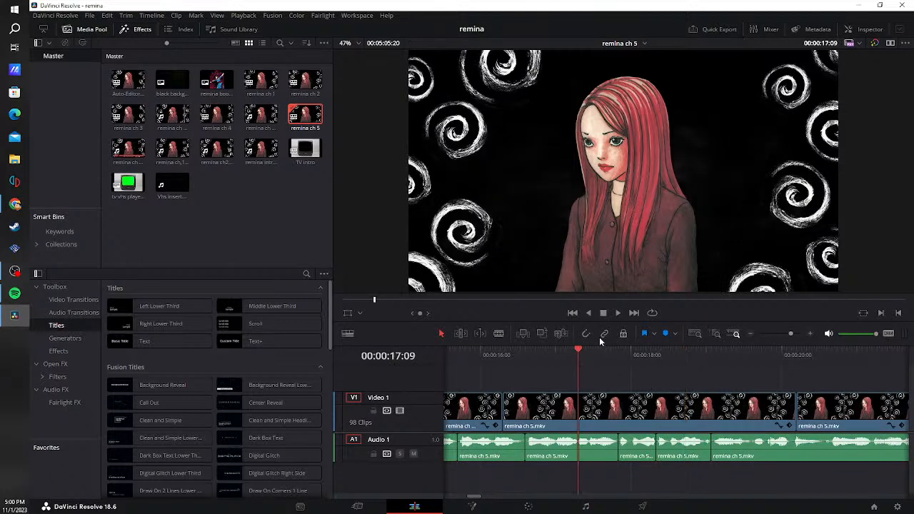
{"action": "left_click", "coordinate": [618, 313]}
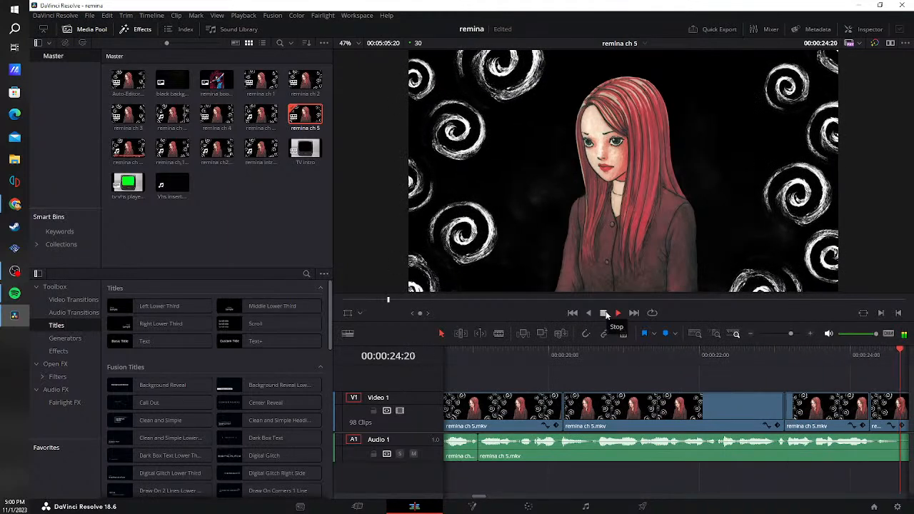
{"action": "left_click", "coordinate": [604, 314]}
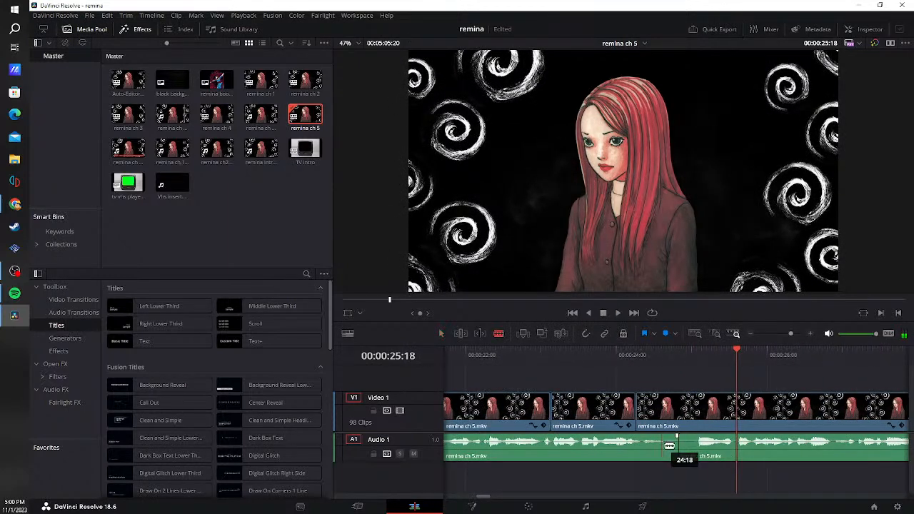
{"action": "left_click_drag", "start_coordinate": [704, 453], "coordinate": [696, 453]}
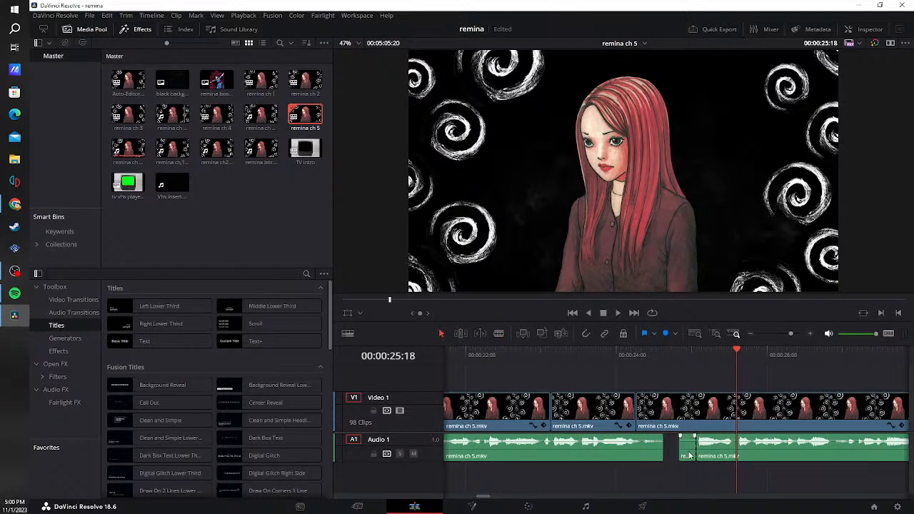
{"action": "left_click", "coordinate": [678, 451]}
{"action": "key", "text": "BackSpace"}
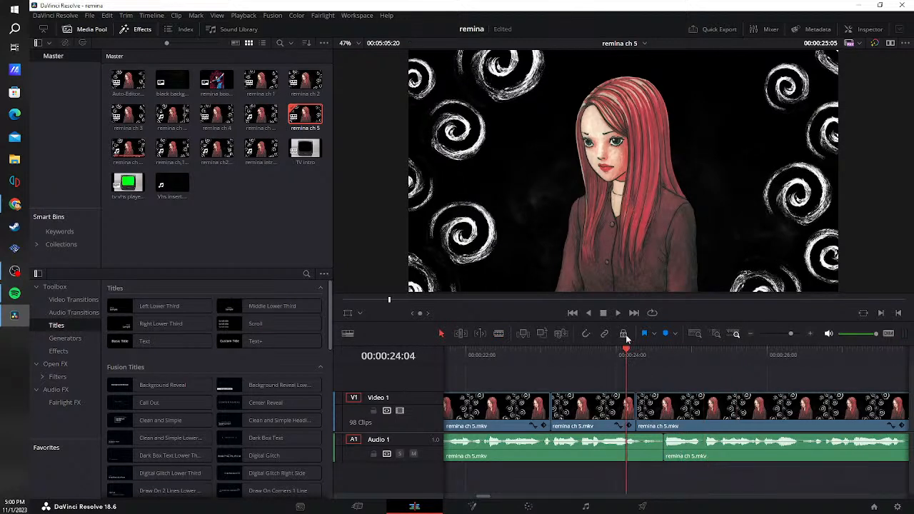
- Play on from about 00:00:24:04 and remove the Audio 1 pause at about 00:00:30:04, closing the gap
{"action": "left_click", "coordinate": [617, 315]}
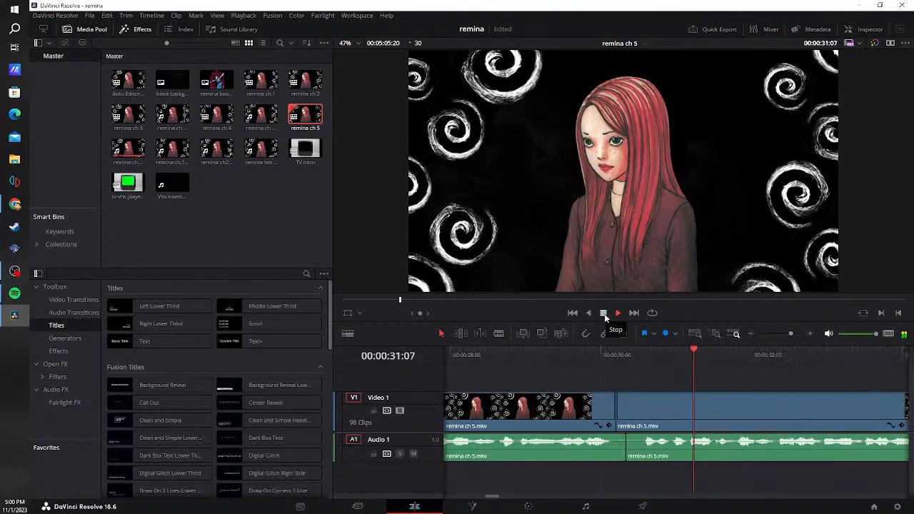
{"action": "left_click", "coordinate": [612, 448]}
{"action": "left_click_drag", "start_coordinate": [612, 449], "coordinate": [647, 450]}
{"action": "left_click", "coordinate": [620, 449]}
{"action": "left_click", "coordinate": [637, 450]}
{"action": "left_click", "coordinate": [623, 450]}
{"action": "key", "text": "Delete"}
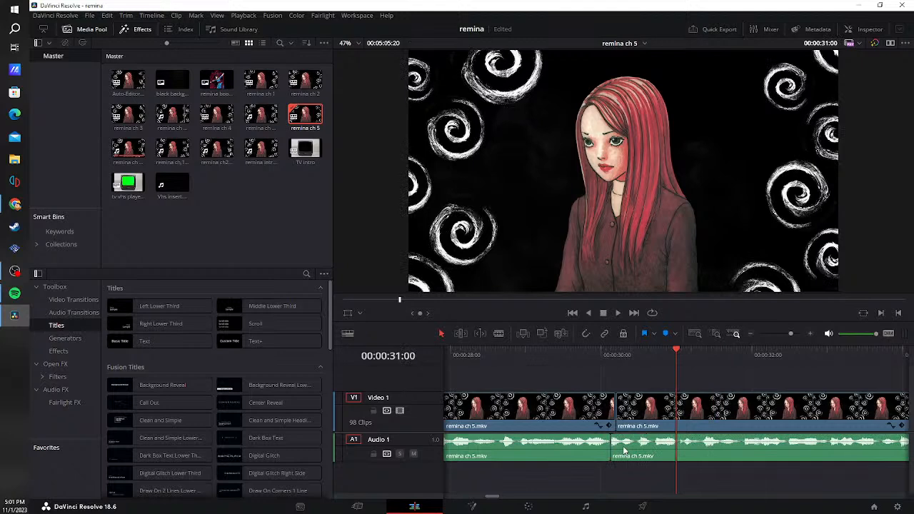
- Play across the last cut and onward, then ripple-delete the Audio 1 pause at about 00:00:34:29
{"action": "left_click", "coordinate": [592, 365]}
{"action": "left_click", "coordinate": [617, 314]}
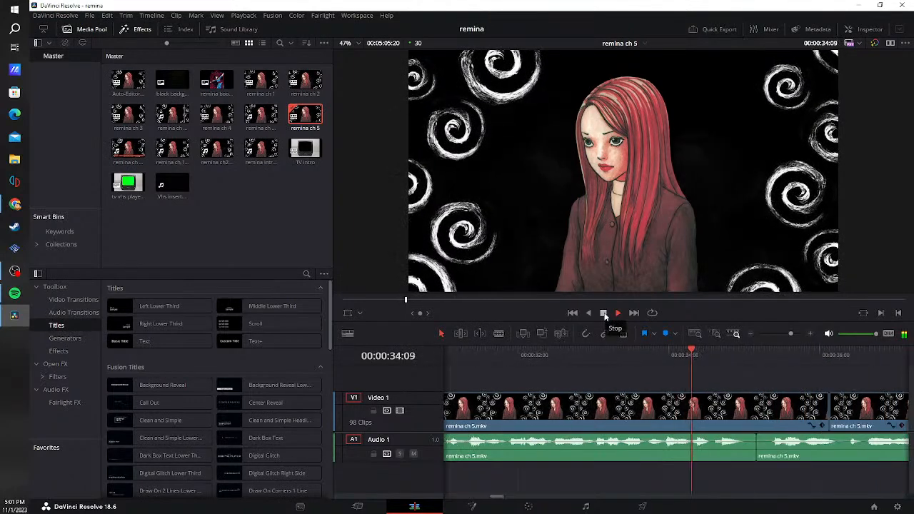
{"action": "left_click", "coordinate": [604, 314]}
{"action": "key", "text": "b"}
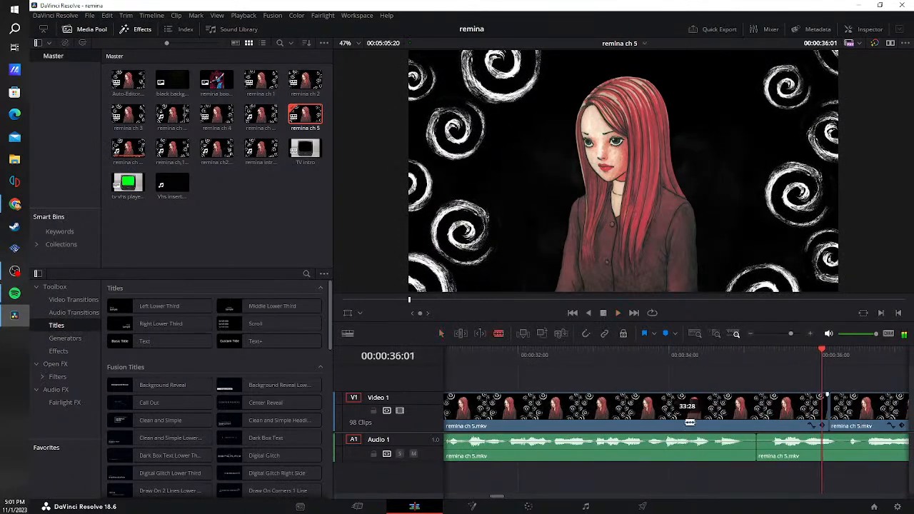
{"action": "left_click", "coordinate": [744, 453]}
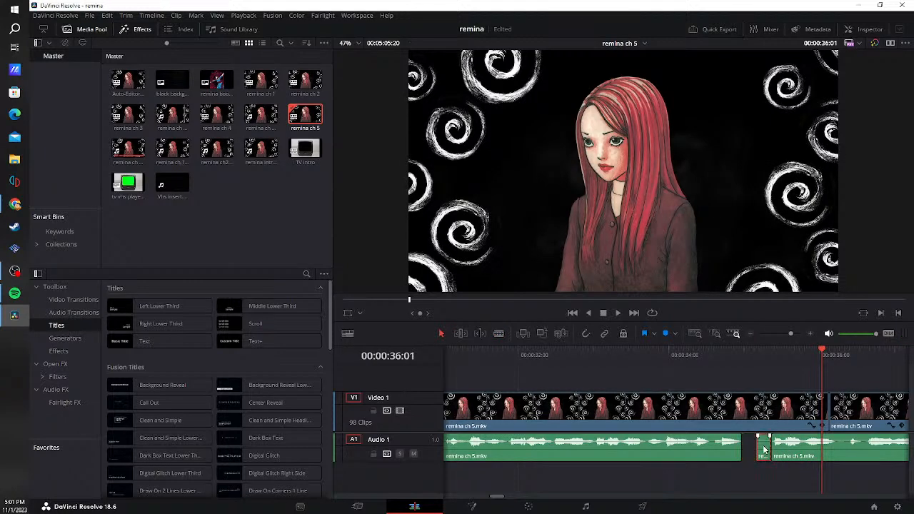
{"action": "left_click", "coordinate": [755, 448]}
{"action": "key", "text": "Delete"}
- Play on from about 00:00:34:07 and ripple-delete the Audio 1 pause at about 00:00:35:25
{"action": "left_click", "coordinate": [687, 370]}
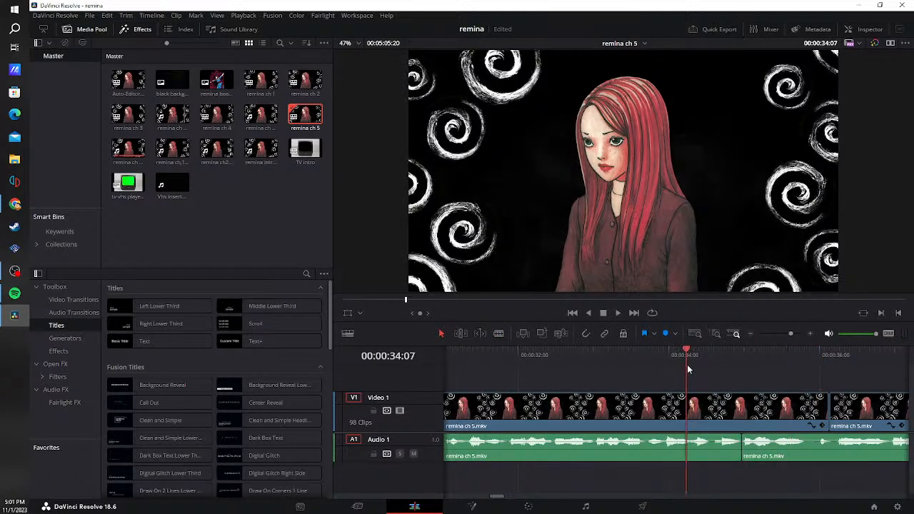
{"action": "left_click", "coordinate": [616, 312]}
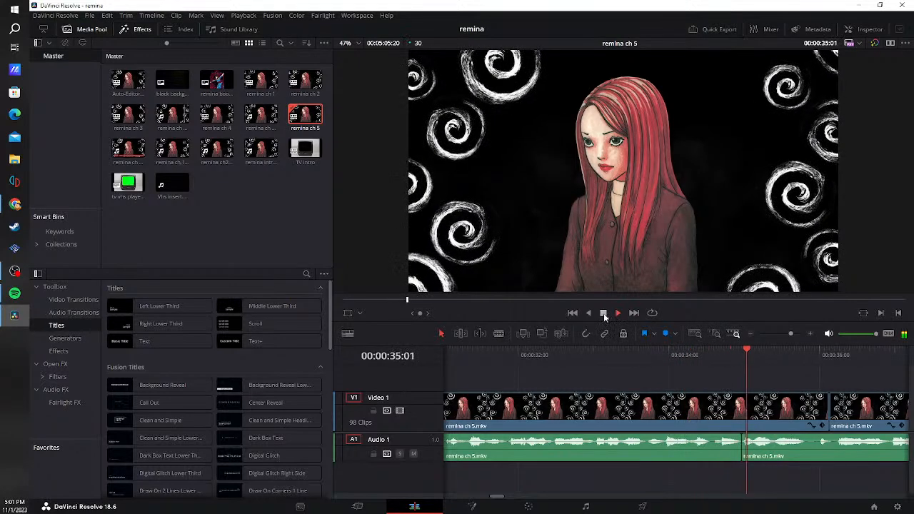
{"action": "left_click", "coordinate": [808, 450]}
{"action": "left_click", "coordinate": [819, 451]}
{"action": "key", "text": "a"}
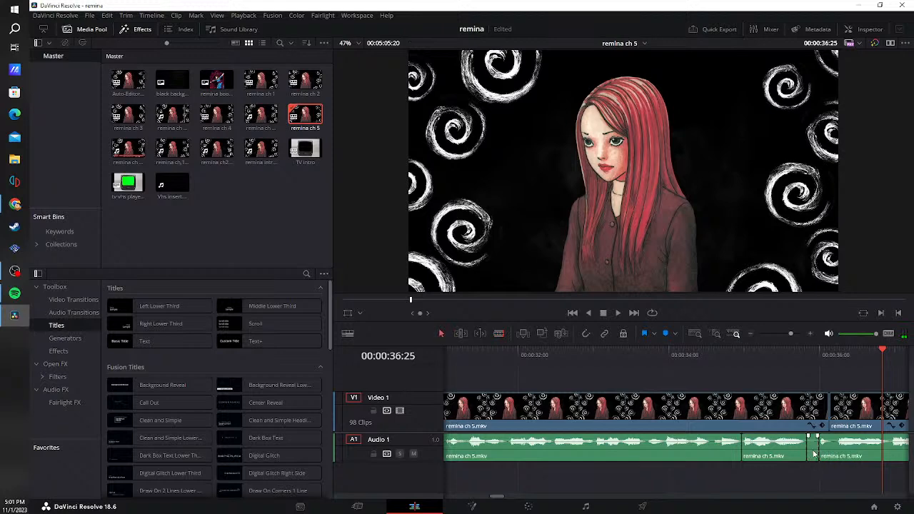
{"action": "left_click", "coordinate": [814, 451]}
{"action": "key", "text": "Delete"}
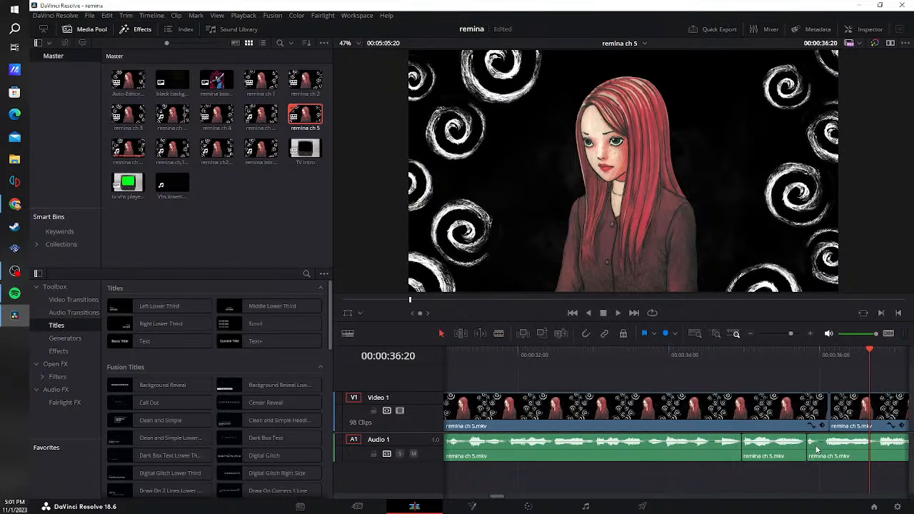
- Play across the last cut and onward, then cut out the Audio 1 pause at about 00:00:42:17 and close the gap
{"action": "left_click", "coordinate": [712, 357]}
{"action": "left_click", "coordinate": [616, 313]}
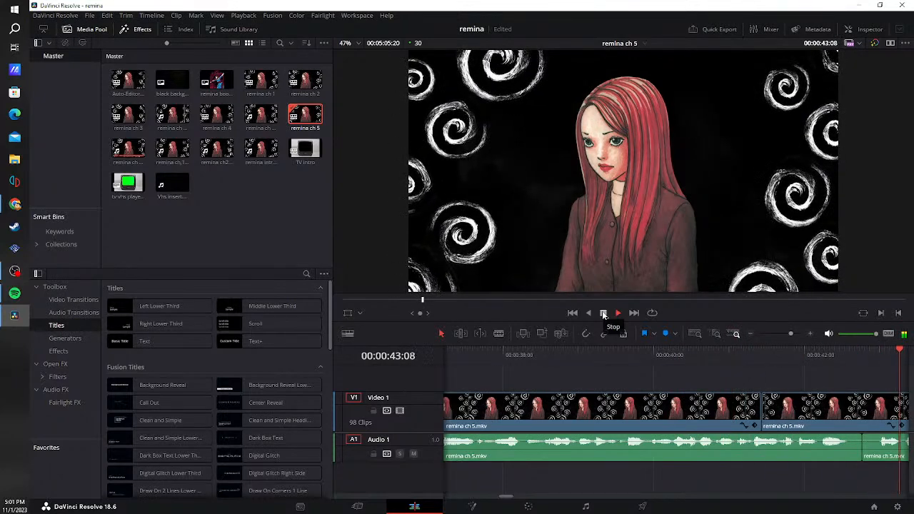
{"action": "left_click", "coordinate": [602, 312]}
{"action": "key", "text": "b"}
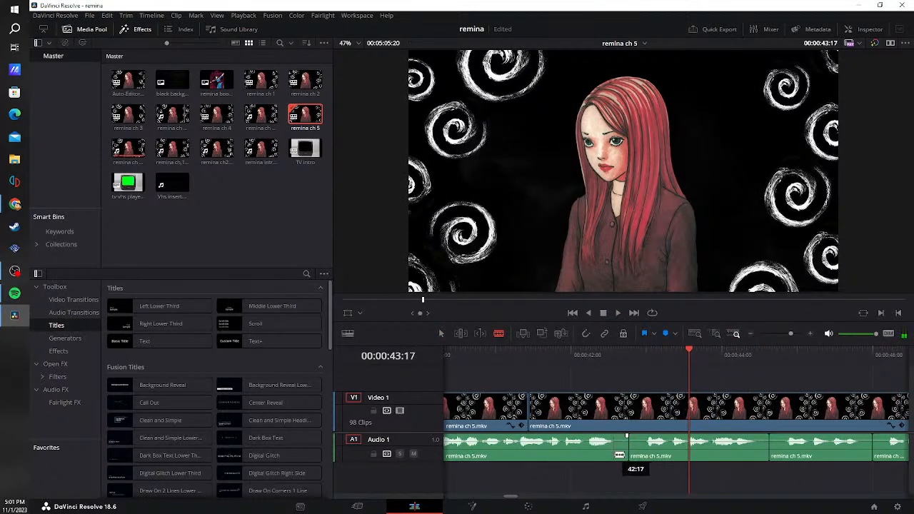
{"action": "left_click", "coordinate": [617, 455]}
{"action": "left_click", "coordinate": [646, 455]}
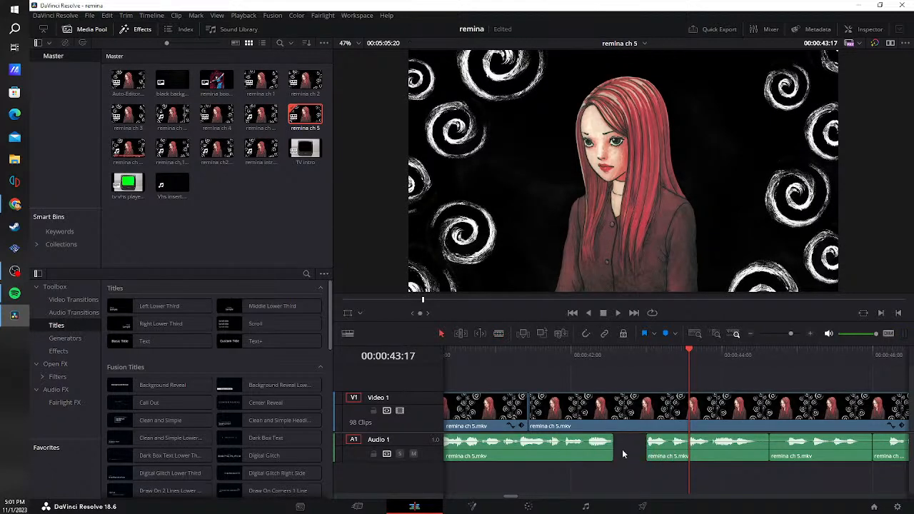
{"action": "left_click", "coordinate": [622, 449]}
{"action": "key", "text": "BackSpace"}
- Split Audio 1 around the pause at about 00:00:44:01, delete the silent pieces and close the gap
{"action": "left_click_drag", "start_coordinate": [732, 453], "coordinate": [756, 453]}
{"action": "left_click", "coordinate": [753, 452]}
{"action": "key", "text": "a"}
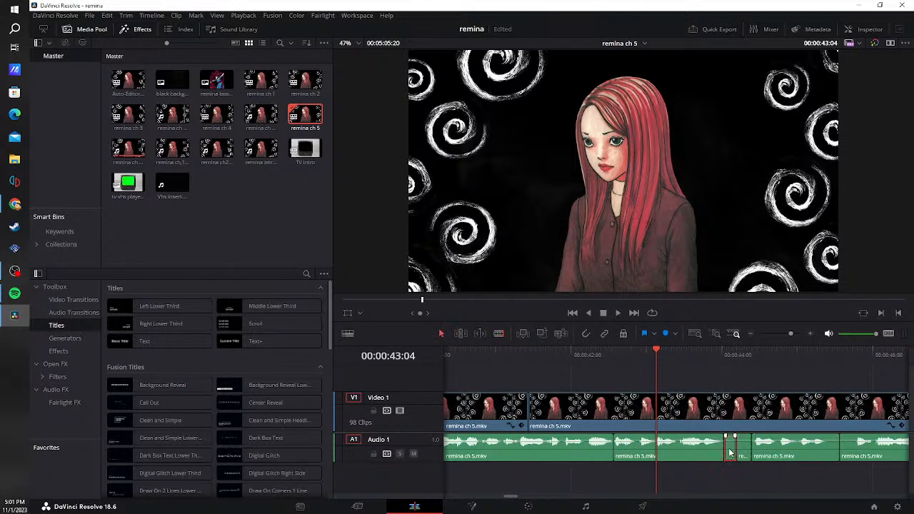
{"action": "left_click", "coordinate": [739, 453]}
{"action": "key", "text": "BackSpace"}
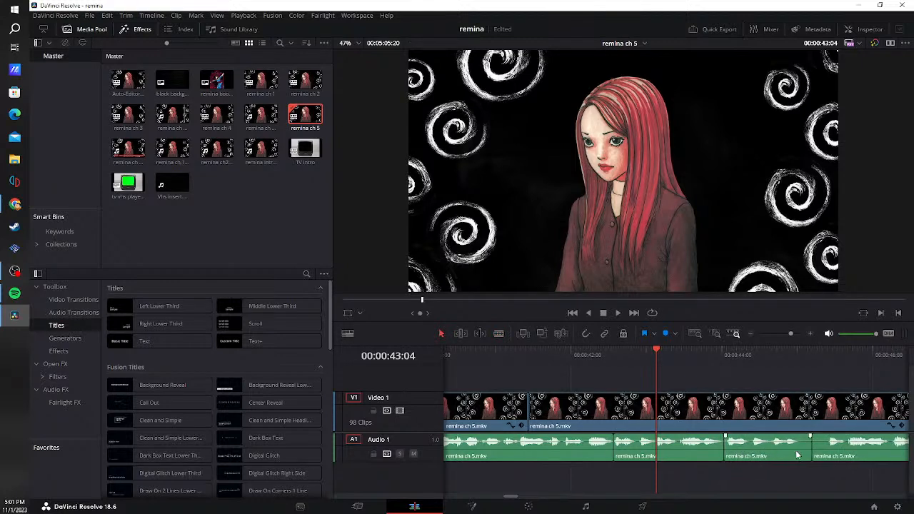
- Cut out the Audio 1 pause at about 00:00:45:02 and close the gap
{"action": "left_click_drag", "start_coordinate": [806, 452], "coordinate": [828, 455]}
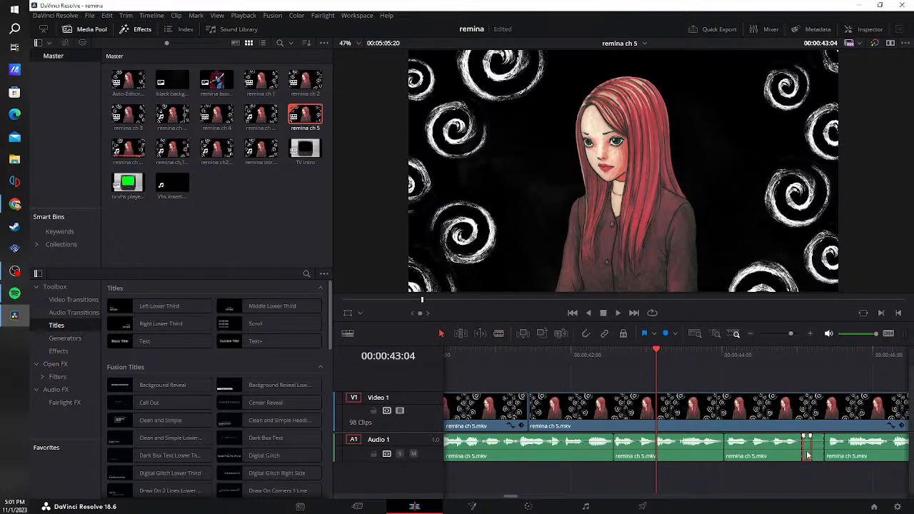
{"action": "left_click", "coordinate": [815, 455]}
{"action": "key", "text": "BackSpace"}
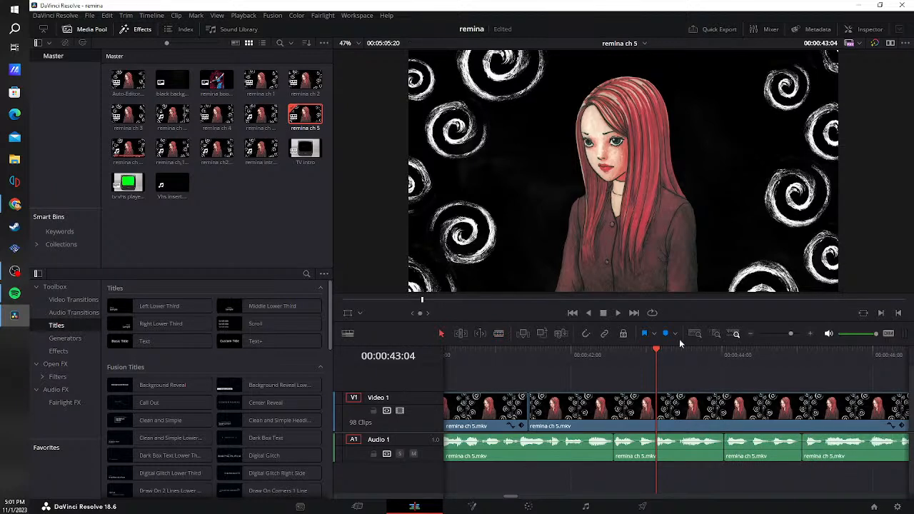
- Play on from about 00:00:43:04, then remove the Audio 1 stretch from about 00:00:46:24 to 00:00:48:24 and close the gap
{"action": "left_click", "coordinate": [603, 315]}
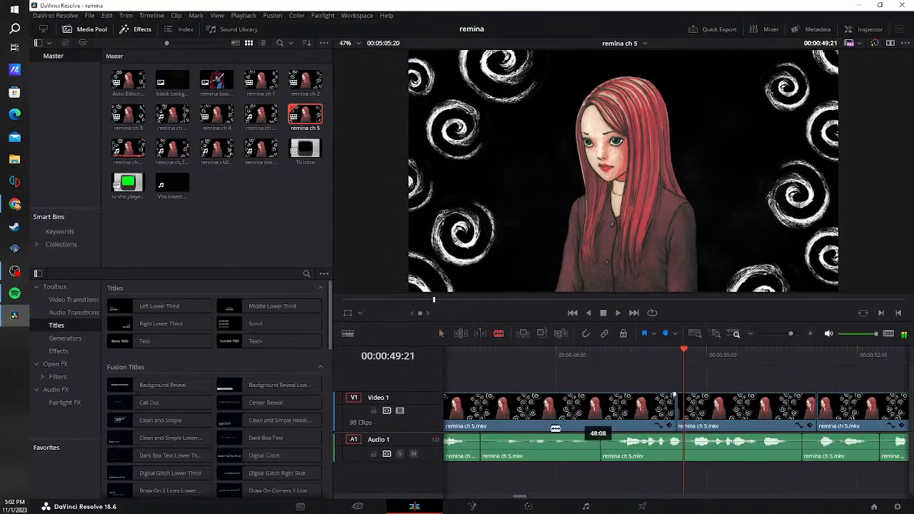
{"action": "key", "text": "b"}
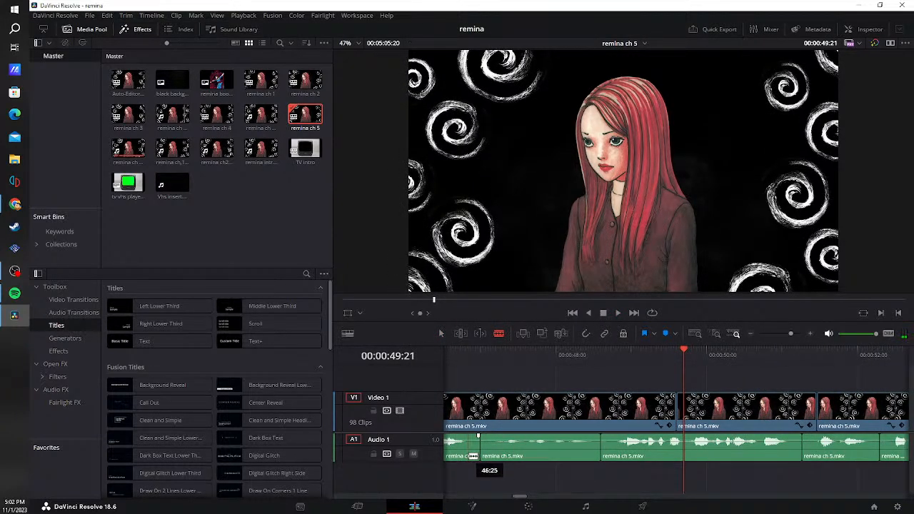
{"action": "left_click", "coordinate": [471, 455]}
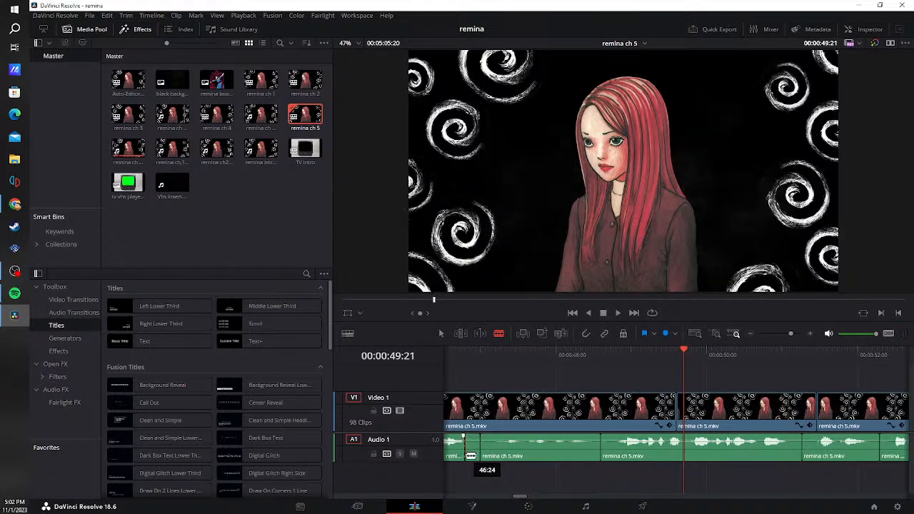
{"action": "left_click", "coordinate": [617, 457]}
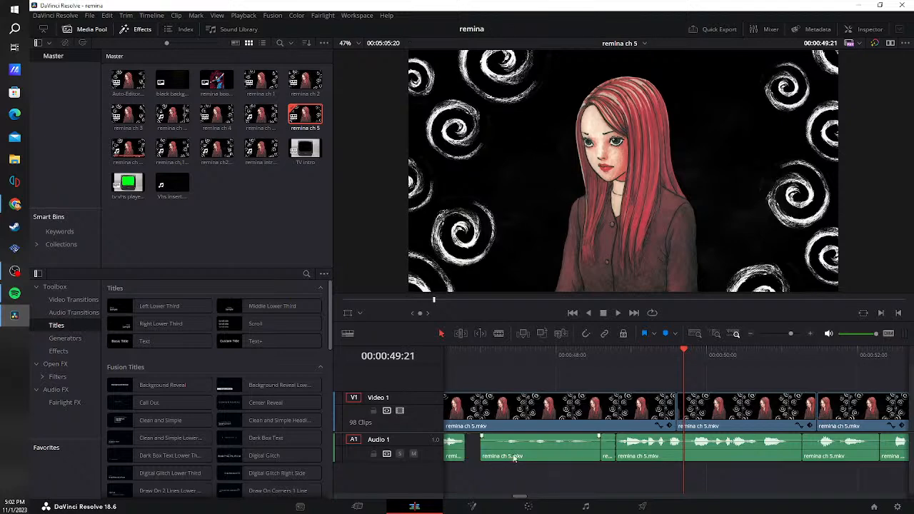
{"action": "key", "text": "BackSpace"}
{"action": "left_click", "coordinate": [575, 451]}
{"action": "key", "text": "BackSpace"}
- Play on from about 00:00:46:18 and cut out the Audio 1 pauses at about 00:00:49:02 and 00:00:50:04, closing both gaps
{"action": "left_click", "coordinate": [451, 353]}
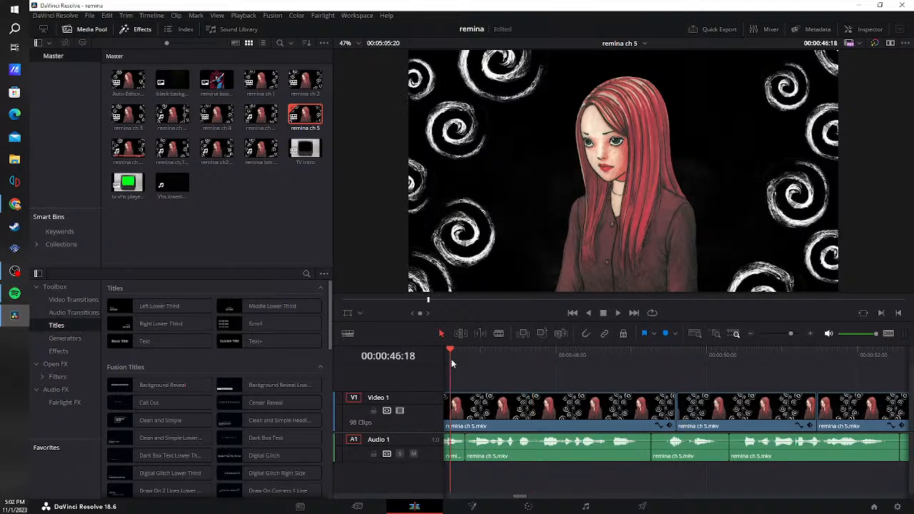
{"action": "left_click", "coordinate": [619, 314]}
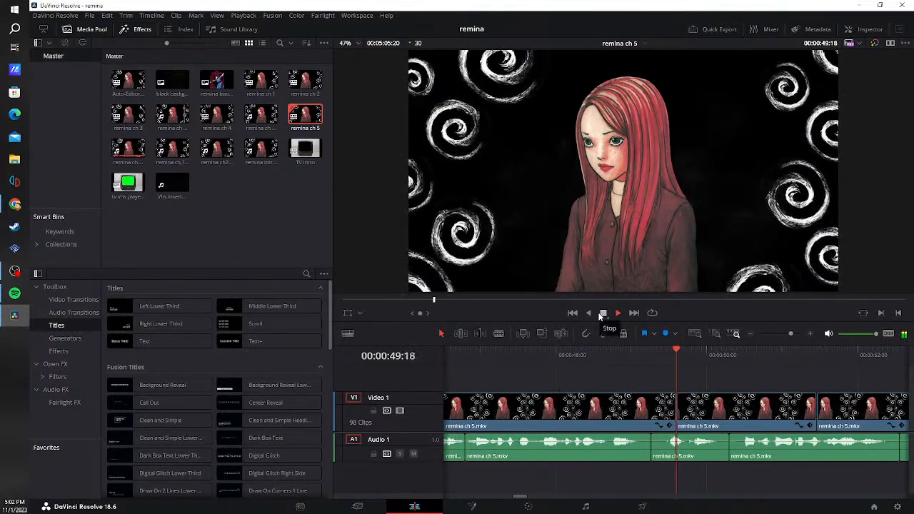
{"action": "left_click", "coordinate": [601, 317]}
{"action": "key", "text": "b"}
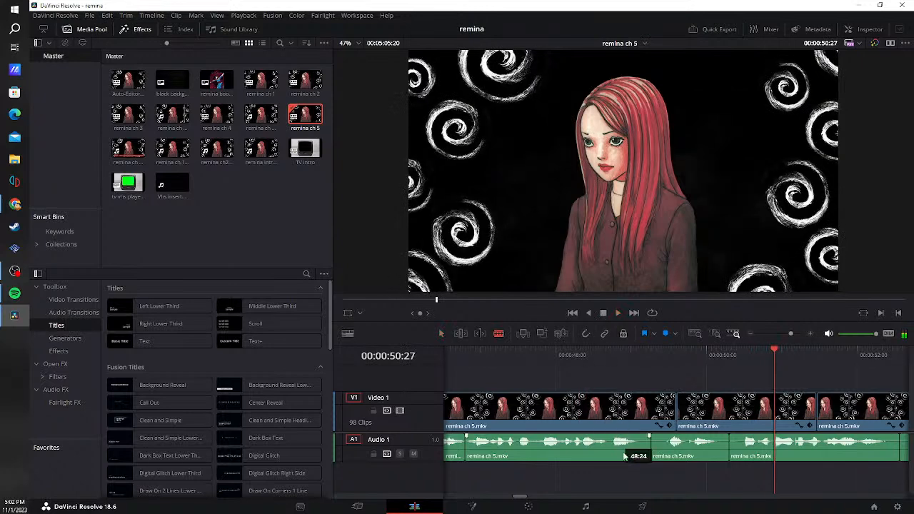
{"action": "left_click", "coordinate": [636, 456]}
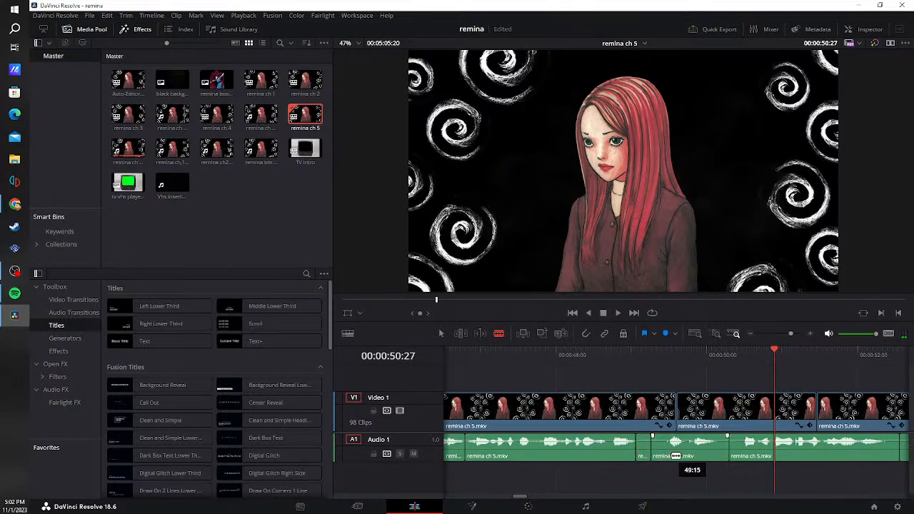
{"action": "left_click", "coordinate": [748, 450]}
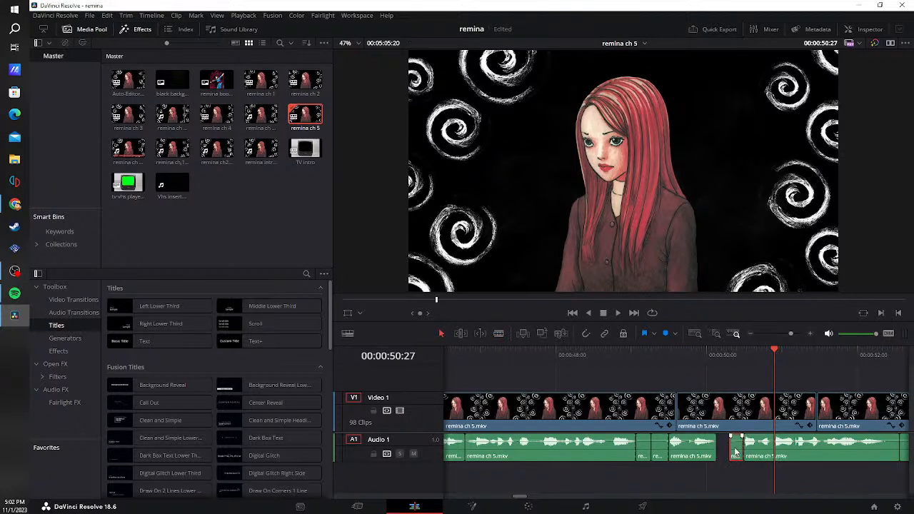
{"action": "left_click", "coordinate": [729, 451]}
{"action": "key", "text": "Delete"}
{"action": "left_click", "coordinate": [663, 451]}
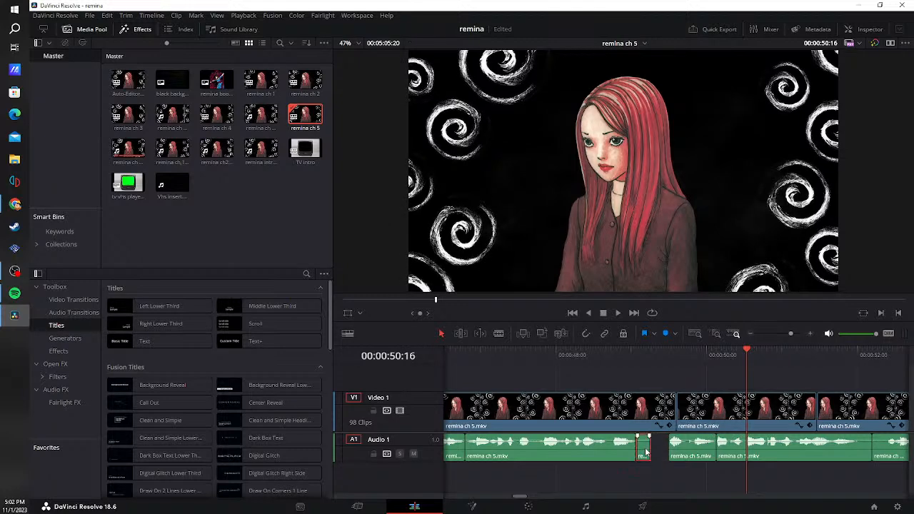
{"action": "key", "text": "Delete"}
{"action": "left_click", "coordinate": [620, 349]}
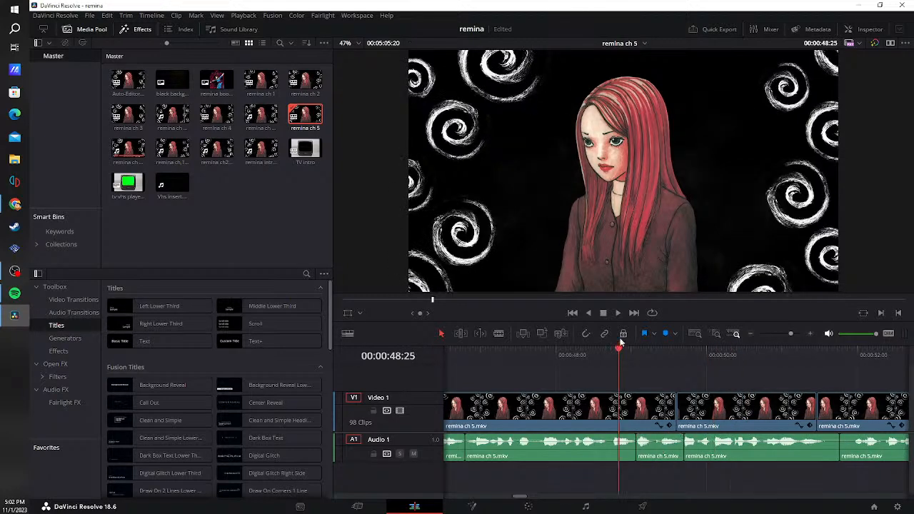
- Play the narration from 00:00:48:25, then cut out the silent pause around 51:17 on Audio 1 and close the gap
{"action": "left_click", "coordinate": [619, 314]}
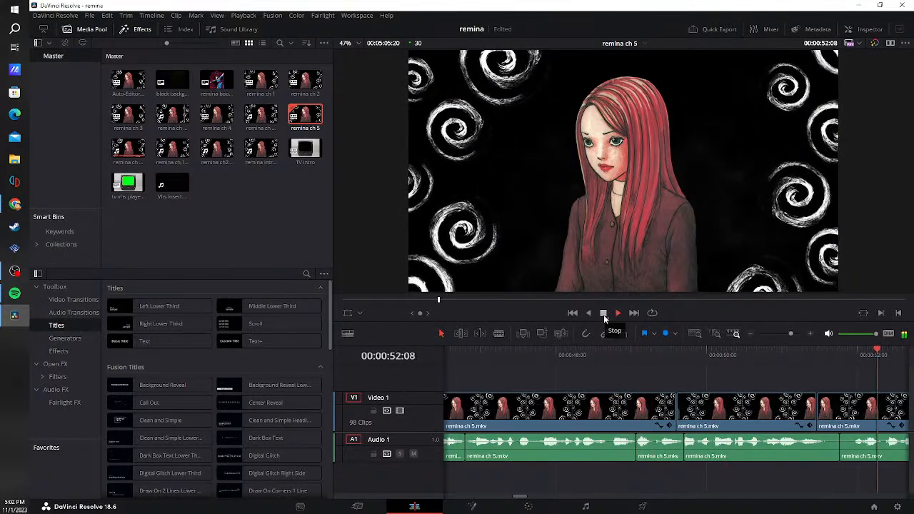
{"action": "left_click", "coordinate": [604, 315]}
{"action": "key", "text": "b"}
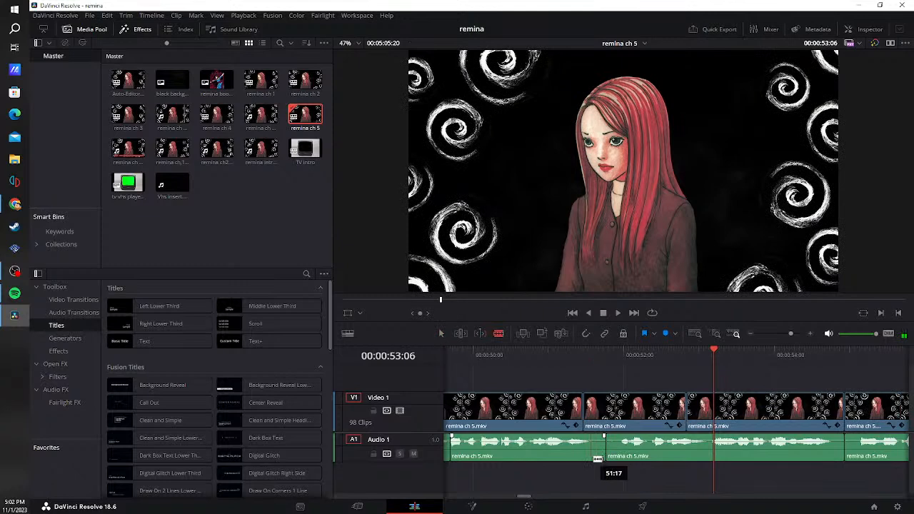
{"action": "left_click", "coordinate": [618, 450]}
{"action": "key", "text": "a"}
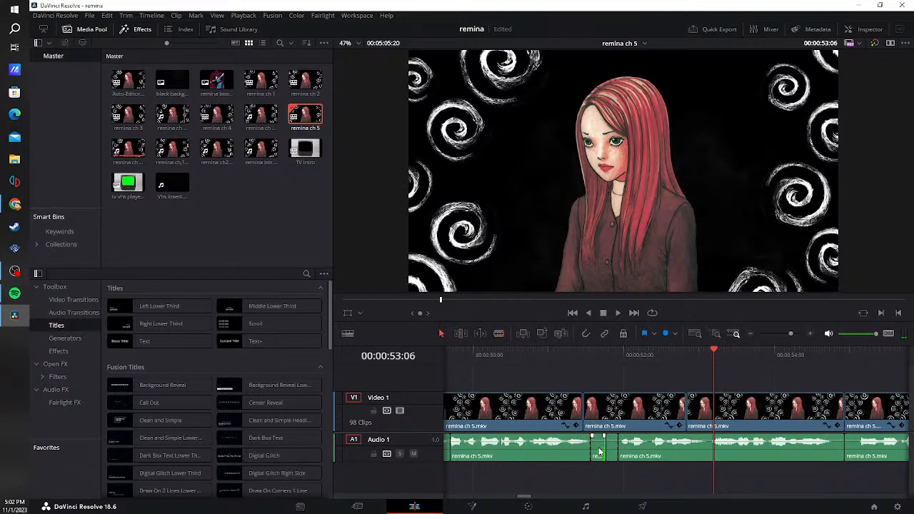
{"action": "left_click", "coordinate": [606, 452]}
{"action": "key", "text": "Delete"}
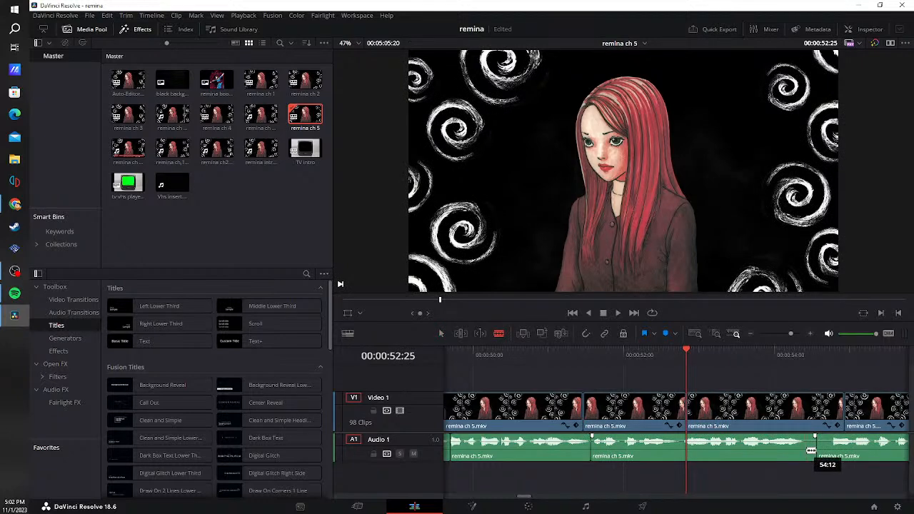
- Cut the silent pause around 54:12 out of Audio 1, close the gap, and play the narration from 00:00:51:04
{"action": "left_click_drag", "start_coordinate": [814, 451], "coordinate": [837, 451]}
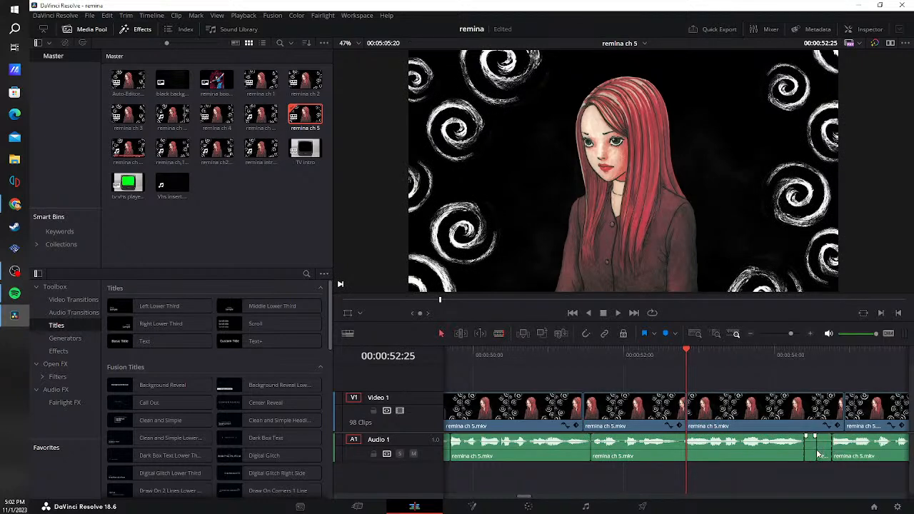
{"action": "key", "text": "Delete"}
{"action": "left_click", "coordinate": [559, 361]}
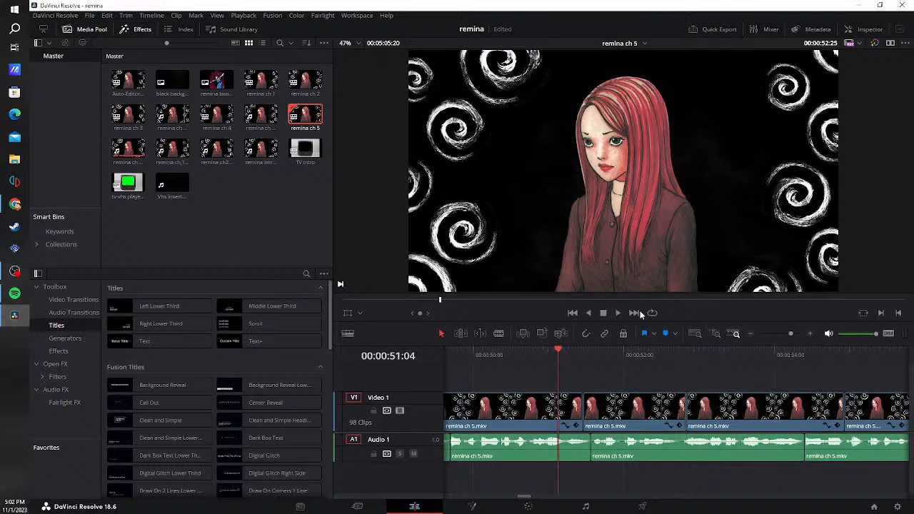
{"action": "left_click", "coordinate": [619, 313]}
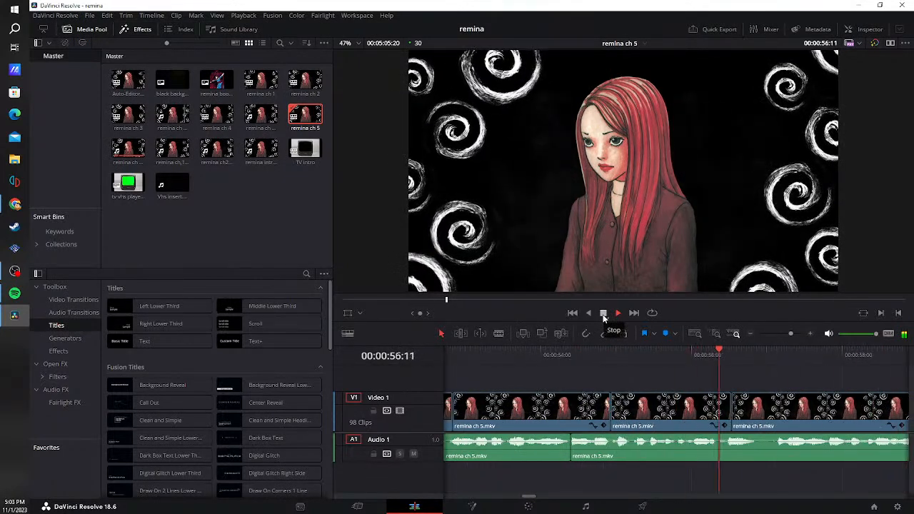
{"action": "left_click", "coordinate": [604, 314]}
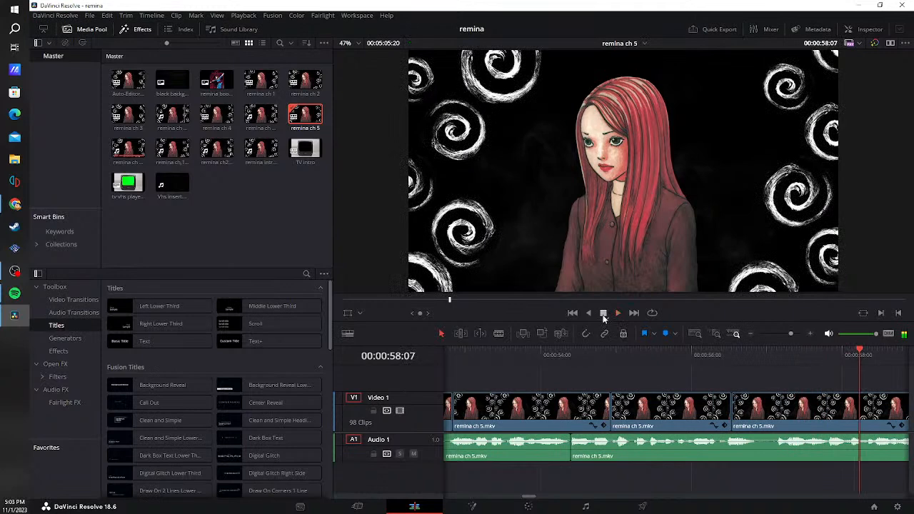
- Split Audio 1 on both sides of the pause around 56:24 and ripple-delete the silent piece
{"action": "key", "text": "b"}
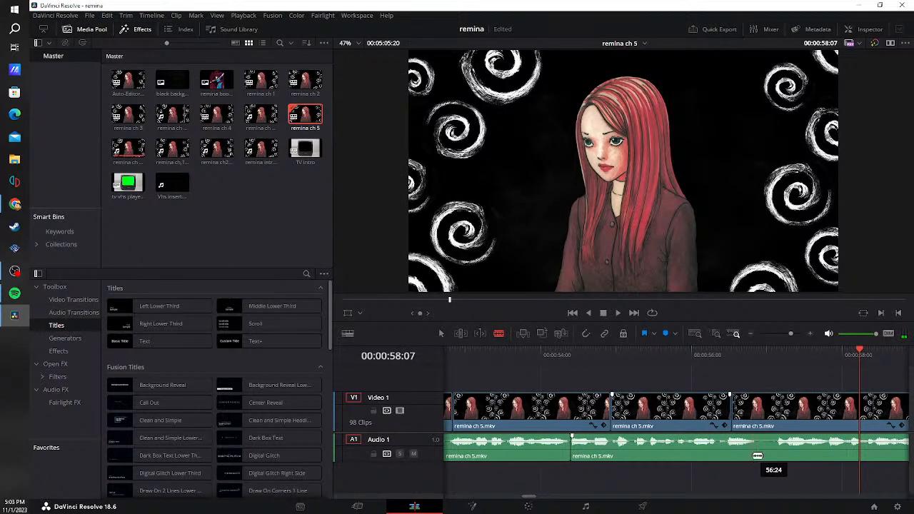
{"action": "left_click", "coordinate": [755, 450]}
{"action": "left_click", "coordinate": [777, 450]}
{"action": "key", "text": "a"}
{"action": "left_click", "coordinate": [766, 450]}
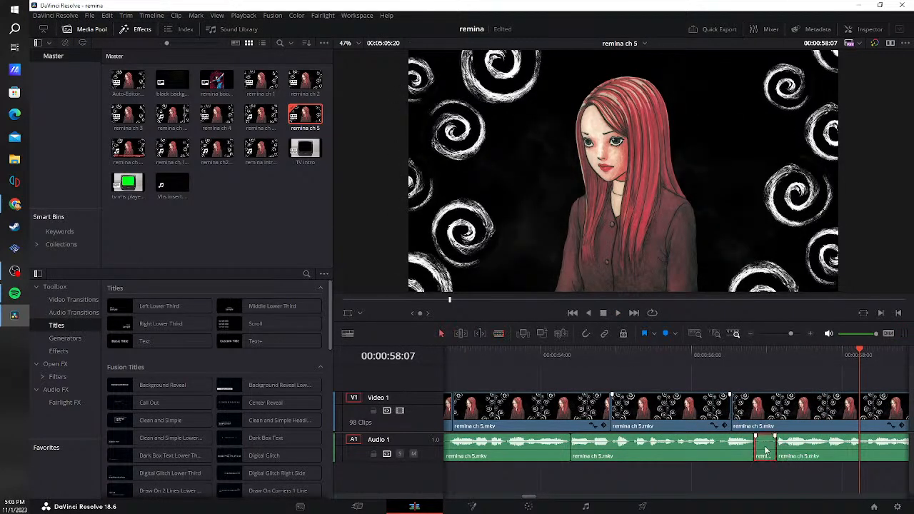
{"action": "key", "text": "Delete"}
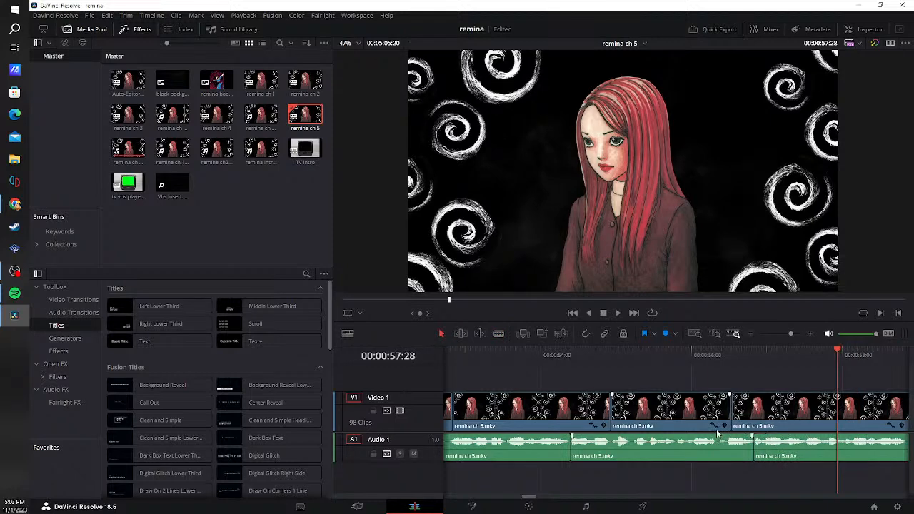
- Replay from about 00:00:54:00, then remove the silence on Audio 1 from about 58:22, on both sides of the existing cut
{"action": "left_click", "coordinate": [558, 356]}
{"action": "left_click", "coordinate": [616, 312]}
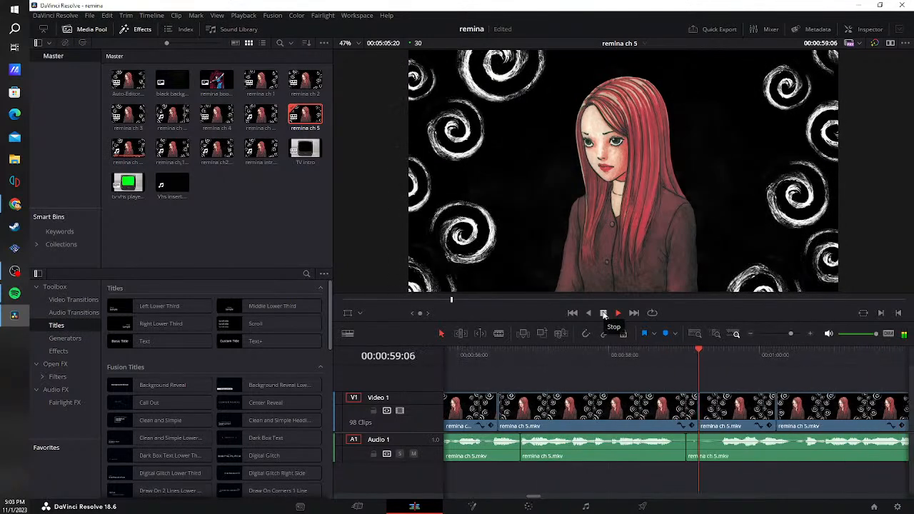
{"action": "left_click", "coordinate": [603, 315]}
{"action": "key", "text": "b"}
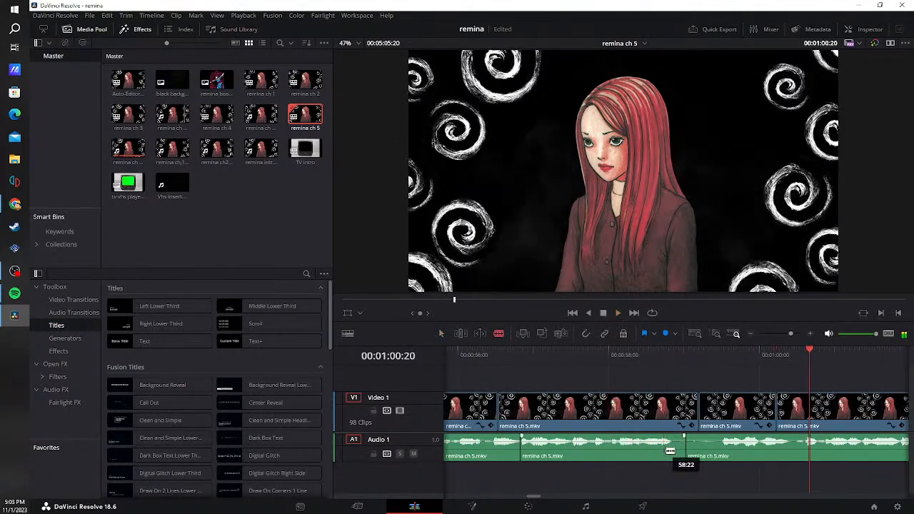
{"action": "left_click", "coordinate": [673, 457]}
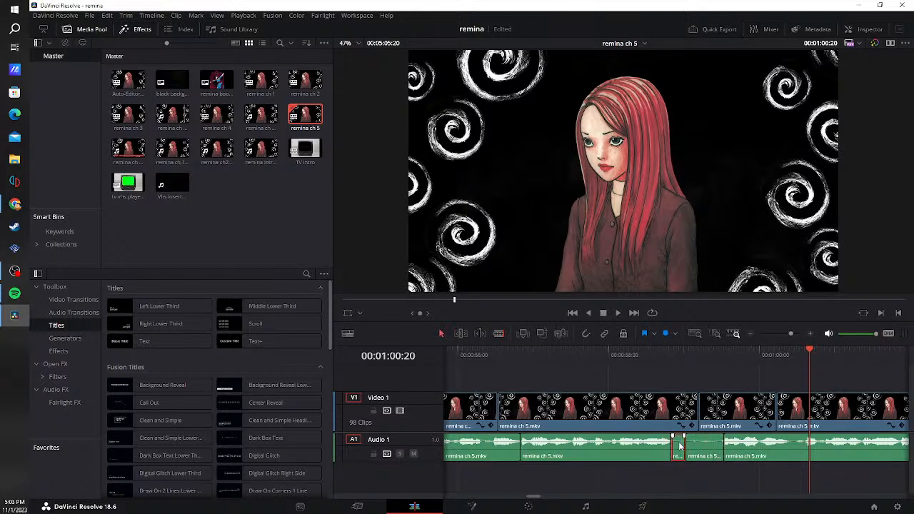
{"action": "key", "text": "BackSpace"}
{"action": "left_click", "coordinate": [691, 451]}
{"action": "key", "text": "BackSpace"}
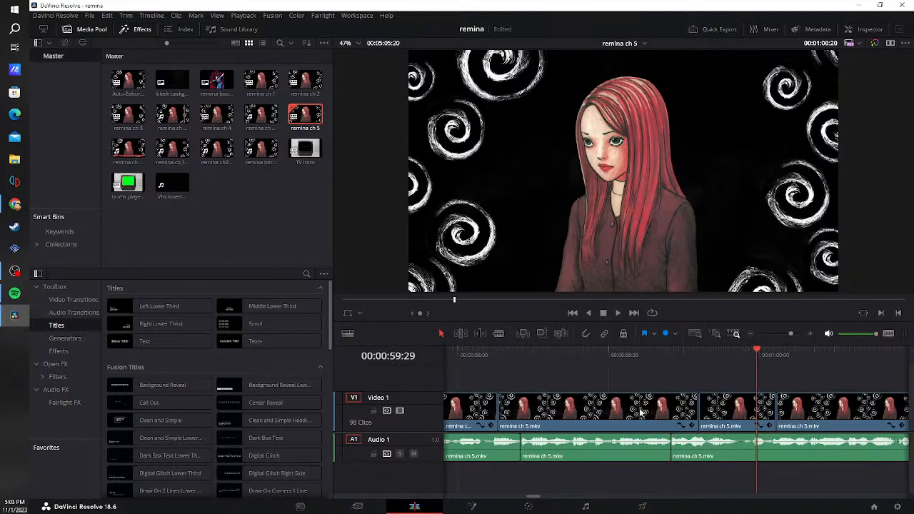
- Play on from 00:00:59:29, then remove the silent pause around 01:03:00 on Audio 1 and close the gap
{"action": "left_click", "coordinate": [617, 313]}
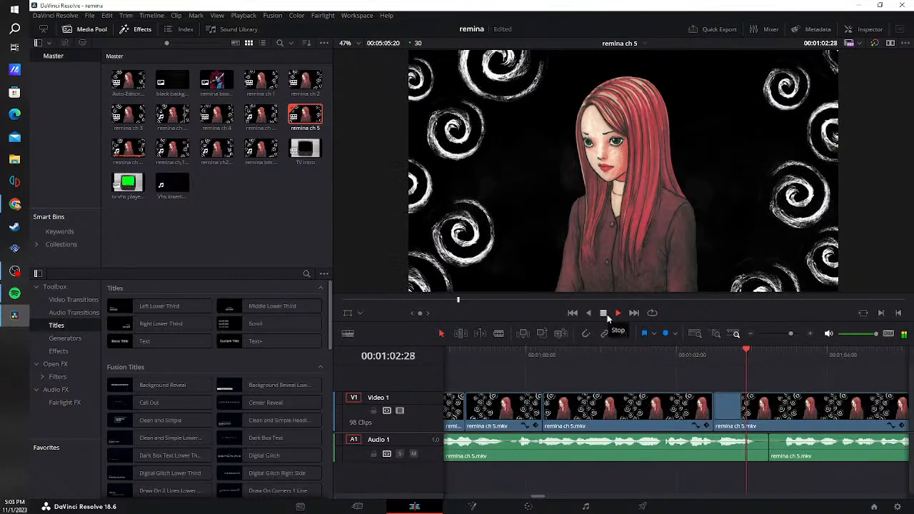
{"action": "left_click", "coordinate": [757, 456]}
{"action": "left_click", "coordinate": [782, 453]}
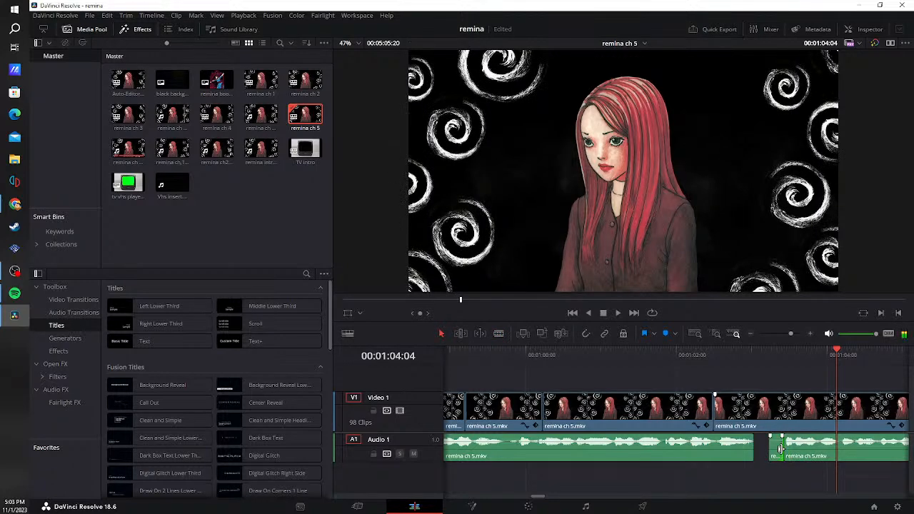
{"action": "left_click", "coordinate": [777, 452]}
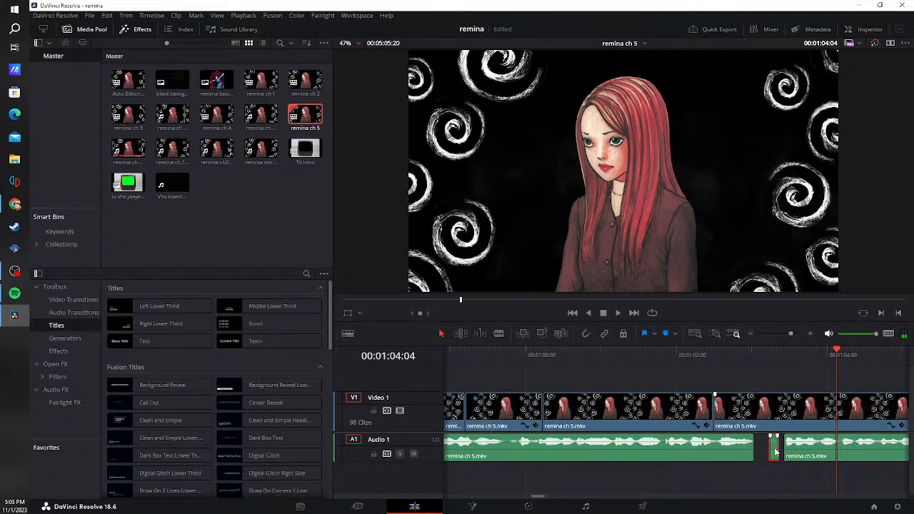
{"action": "left_click", "coordinate": [776, 453]}
{"action": "key", "text": "BackSpace"}
- Replay from 00:01:02:13, then delete the silence around 01:05:17 on both sides of the Audio 1 cut and close the gap
{"action": "left_click", "coordinate": [709, 352]}
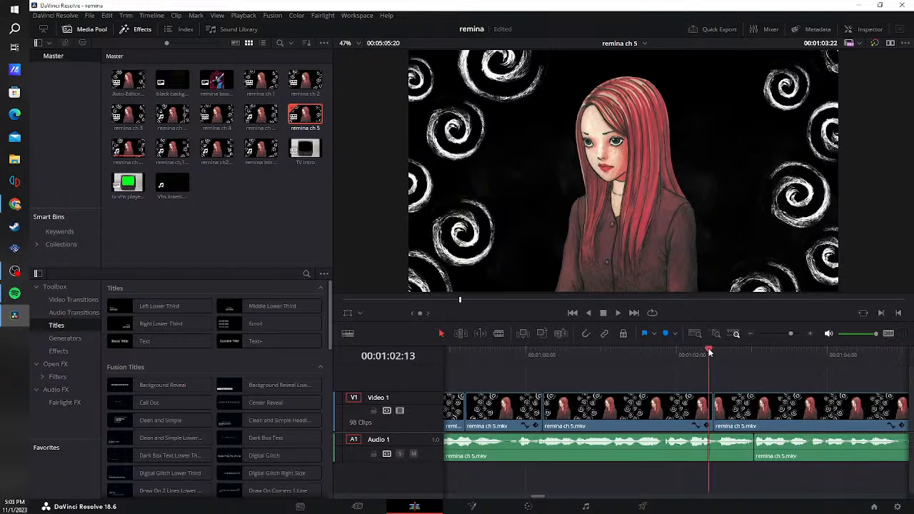
{"action": "left_click", "coordinate": [618, 313]}
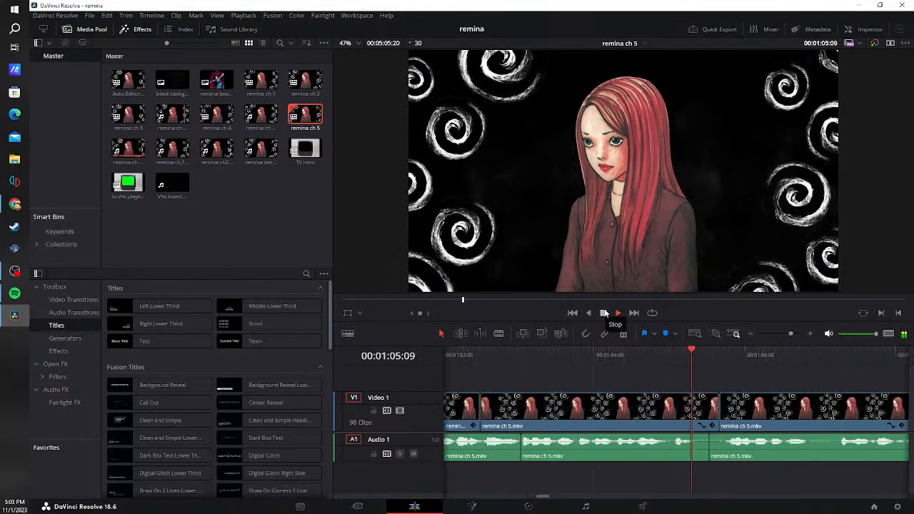
{"action": "left_click", "coordinate": [605, 315]}
{"action": "key", "text": "b"}
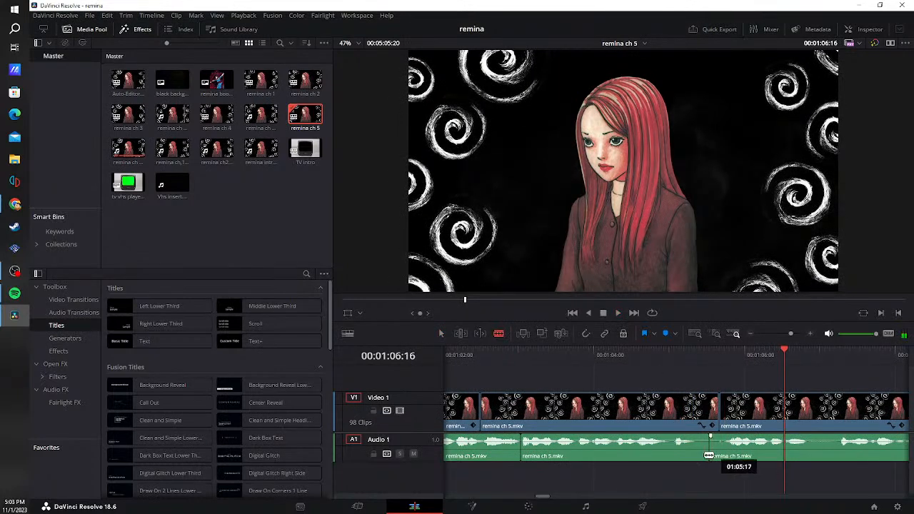
{"action": "left_click", "coordinate": [697, 455]}
{"action": "key", "text": "a"}
{"action": "left_click", "coordinate": [700, 458]}
{"action": "left_click", "coordinate": [716, 455]}
{"action": "key", "text": "BackSpace"}
{"action": "left_click", "coordinate": [710, 452]}
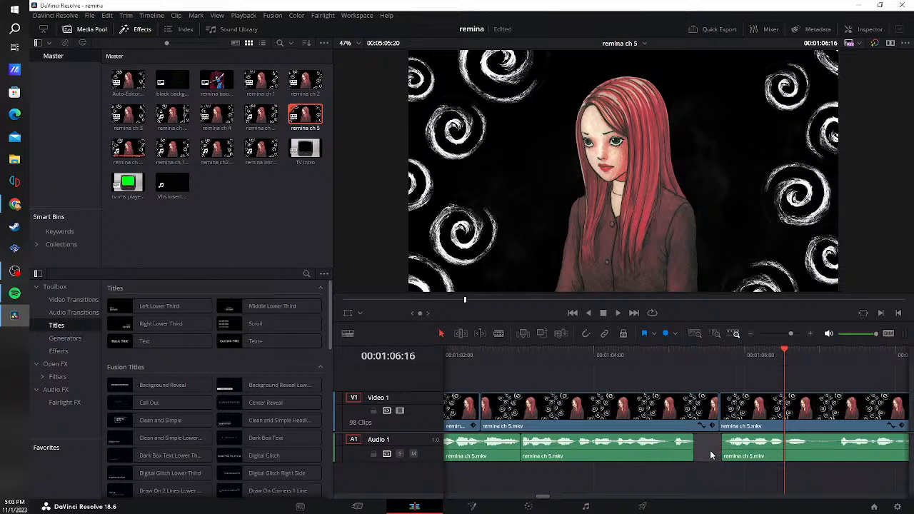
{"action": "key", "text": "BackSpace"}
- Cut out the silent section just before 01:06:28 on Audio 1 and close the gap
{"action": "left_click", "coordinate": [782, 450]}
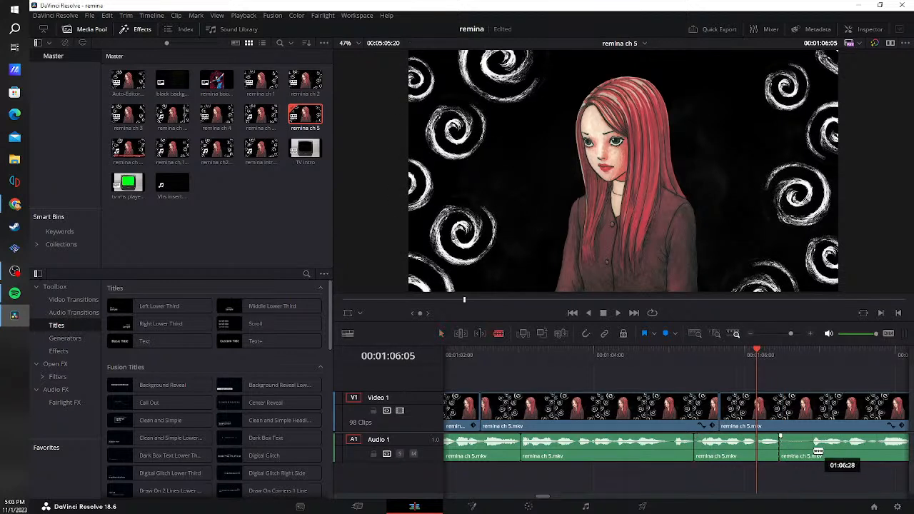
{"action": "left_click", "coordinate": [808, 451]}
{"action": "key", "text": "a"}
{"action": "key", "text": "BackSpace"}
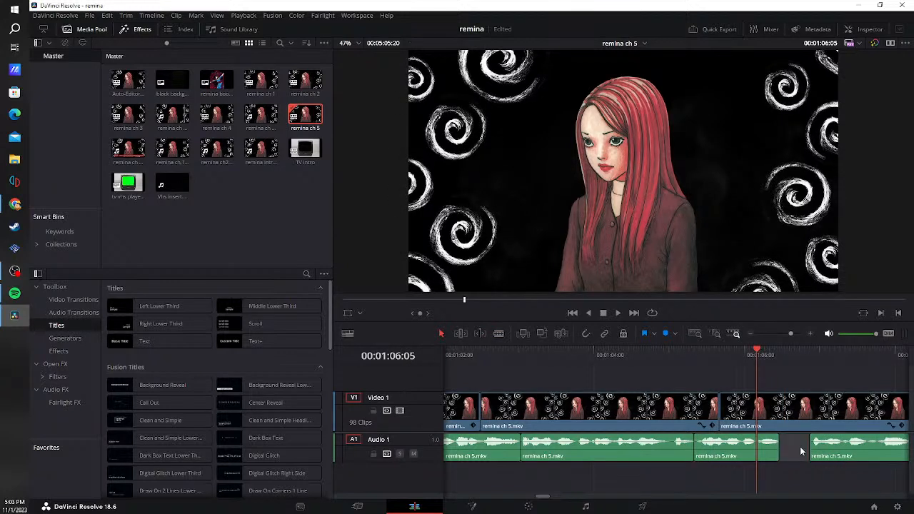
{"action": "left_click", "coordinate": [791, 450]}
{"action": "key", "text": "BackSpace"}
- Replay from about 00:01:05:00, then remove the silent pieces on Audio 1 ending at about 01:09:16 and close the gap
{"action": "left_click", "coordinate": [674, 350]}
{"action": "left_click", "coordinate": [619, 315]}
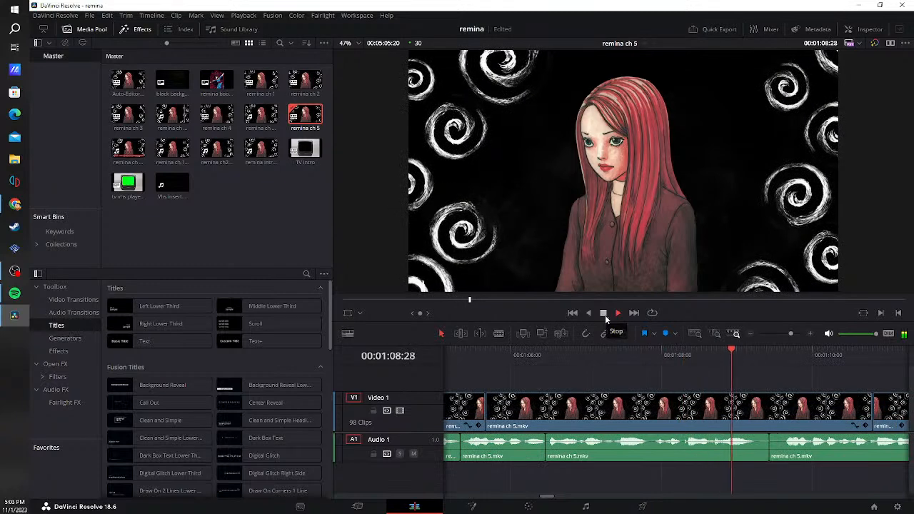
{"action": "left_click", "coordinate": [605, 315]}
{"action": "key", "text": "b"}
{"action": "left_click", "coordinate": [754, 449]}
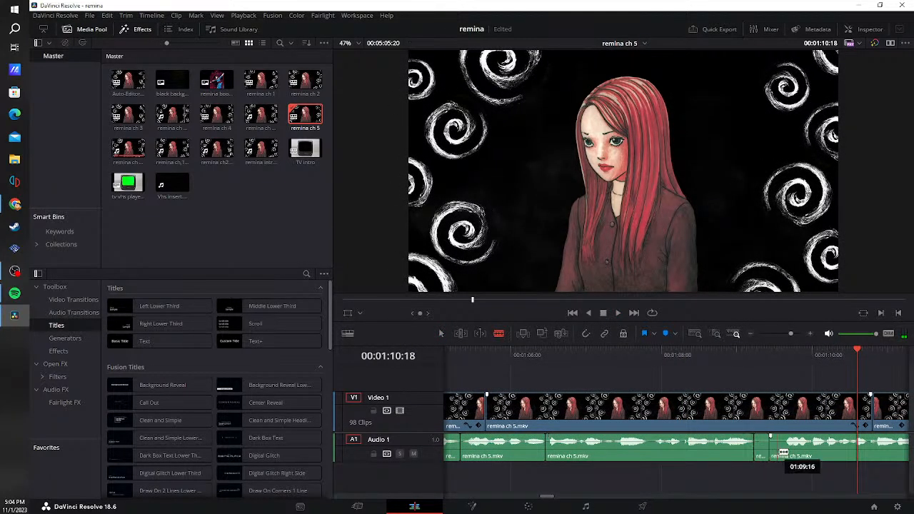
{"action": "left_click", "coordinate": [783, 448]}
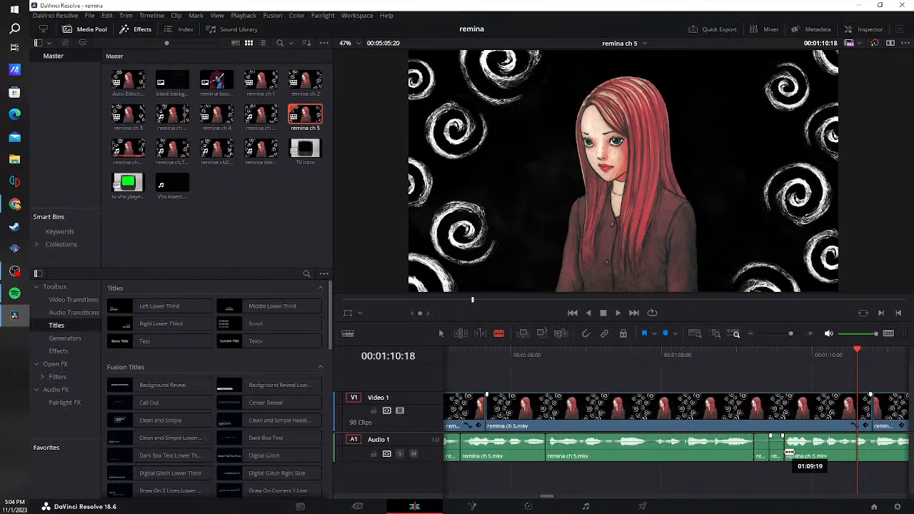
{"action": "key", "text": "BackSpace"}
{"action": "left_click", "coordinate": [775, 450]}
{"action": "key", "text": "BackSpace"}
{"action": "left_click", "coordinate": [763, 448]}
{"action": "key", "text": "BackSpace"}
- Replay from 00:01:08:11, then cut out the silent pause ending at about 01:13:26 on Audio 1 and close the gap
{"action": "left_click", "coordinate": [688, 361]}
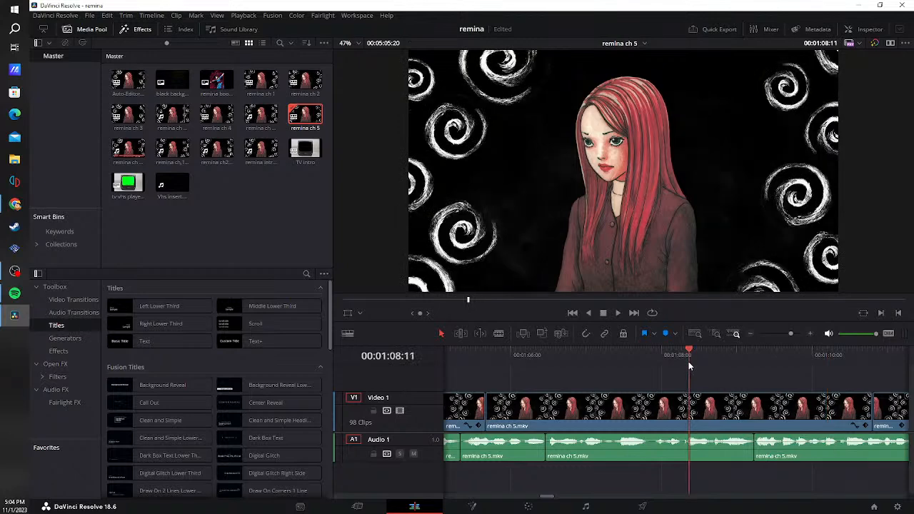
{"action": "left_click", "coordinate": [618, 313]}
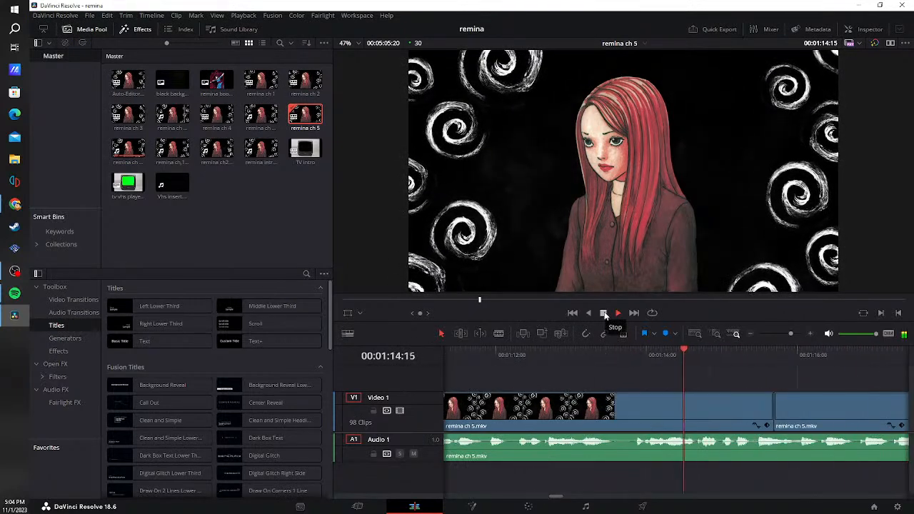
{"action": "left_click", "coordinate": [604, 315]}
{"action": "left_click", "coordinate": [615, 452]}
{"action": "left_click", "coordinate": [634, 450]}
{"action": "key", "text": "a"}
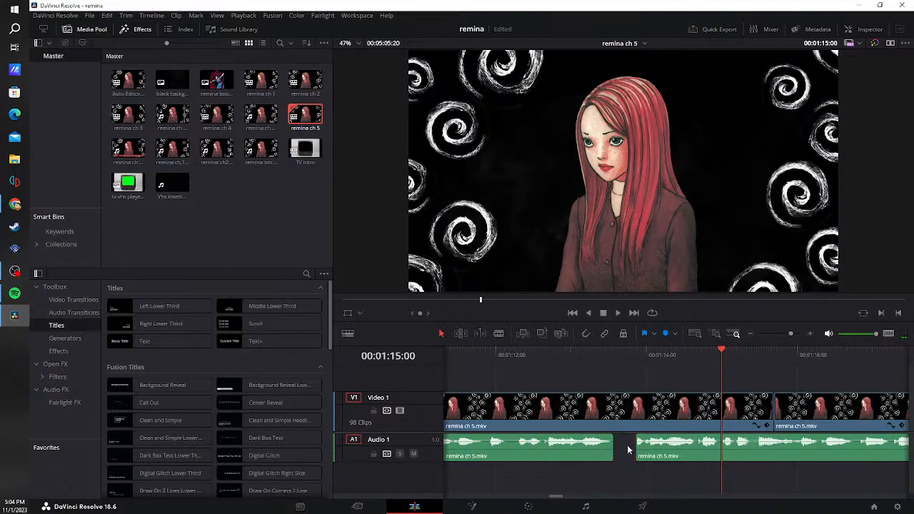
{"action": "left_click", "coordinate": [627, 445]}
{"action": "key", "text": "BackSpace"}
- Replay from 00:01:12:22, then cut out the silent pause around 01:18:00 on Audio 1 and close the gap
{"action": "left_click", "coordinate": [550, 360]}
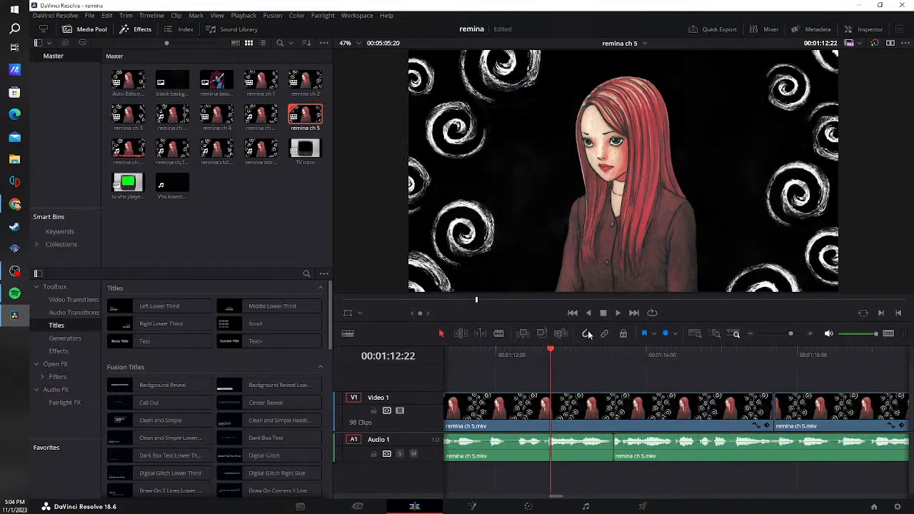
{"action": "left_click", "coordinate": [618, 313]}
{"action": "left_click", "coordinate": [603, 313]}
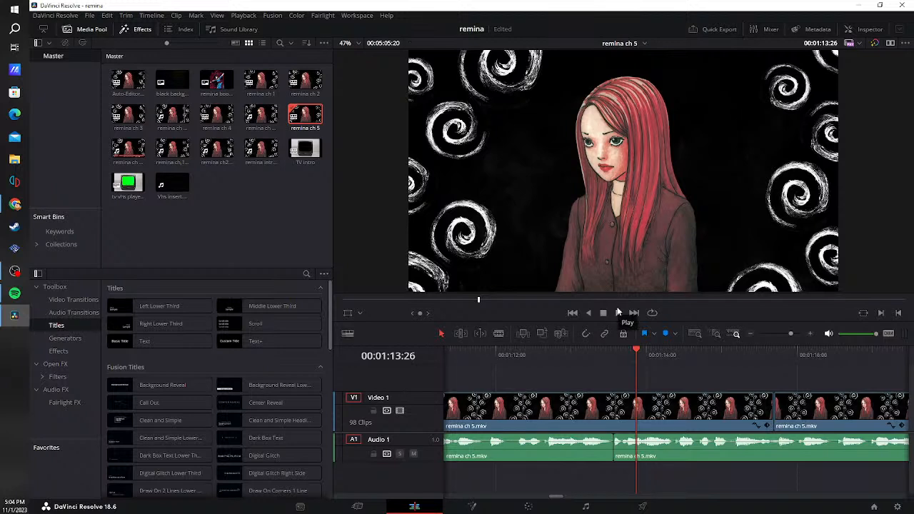
{"action": "left_click", "coordinate": [619, 312]}
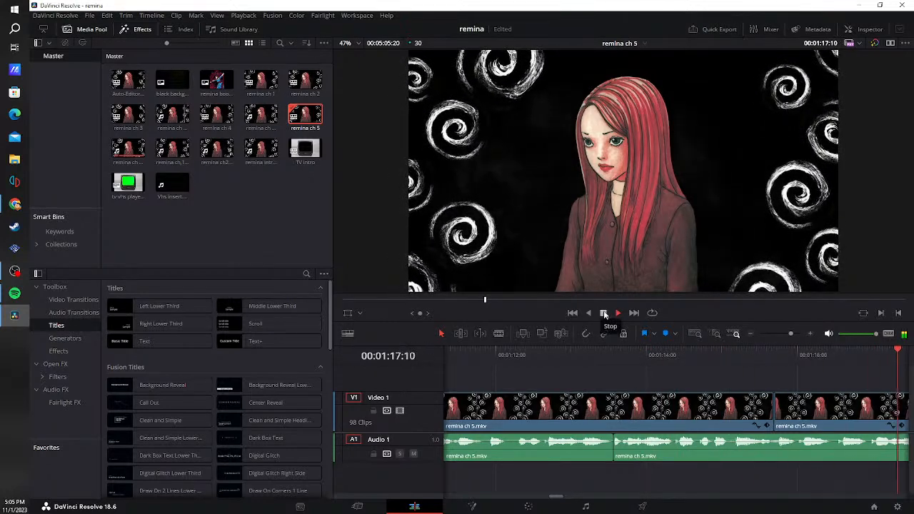
{"action": "left_click", "coordinate": [604, 313]}
{"action": "mouse_move", "coordinate": [724, 460]}
{"action": "left_mouse_down"}
{"action": "mouse_move", "coordinate": [700, 457]}
{"action": "mouse_move", "coordinate": [717, 447]}
{"action": "left_mouse_up"}
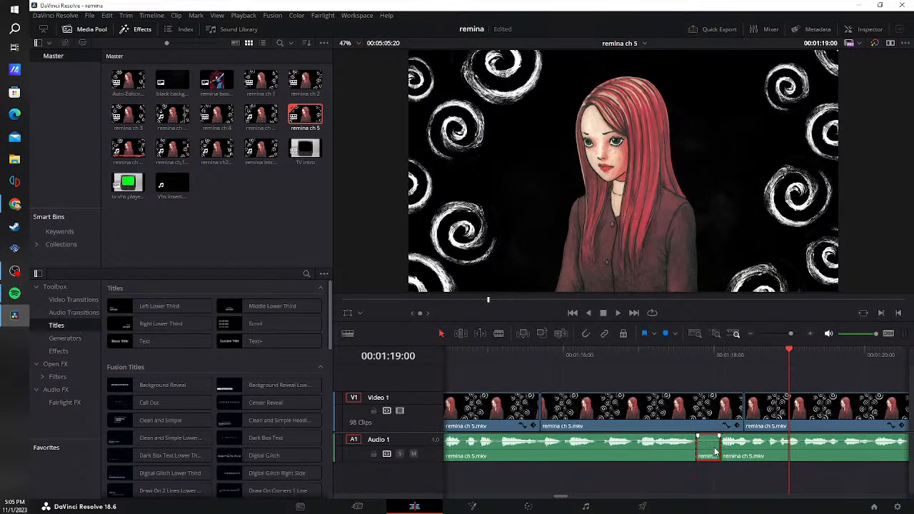
{"action": "left_click", "coordinate": [710, 448]}
{"action": "key", "text": "Delete"}
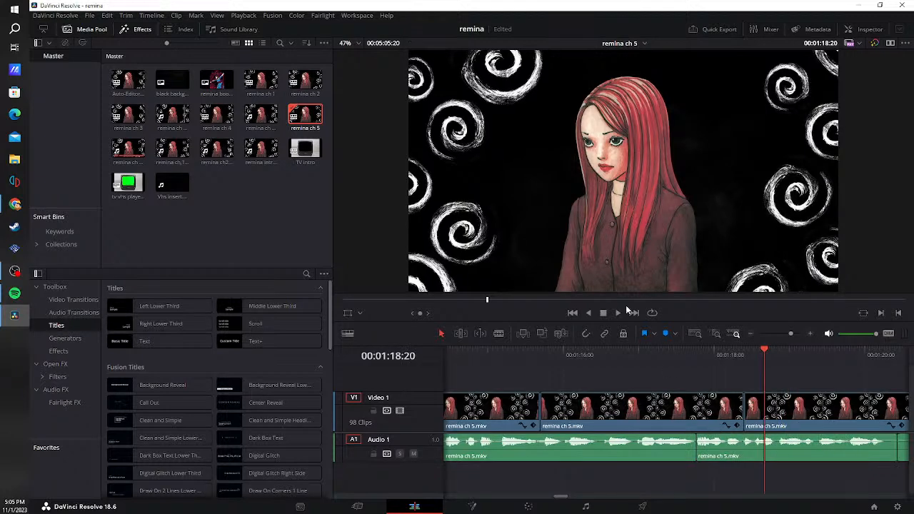
- Return to 00:01:12:08 and replay from there, then cut out the silent pause around 01:20:10 on Audio 1 and close the gap
{"action": "left_click", "coordinate": [616, 300]}
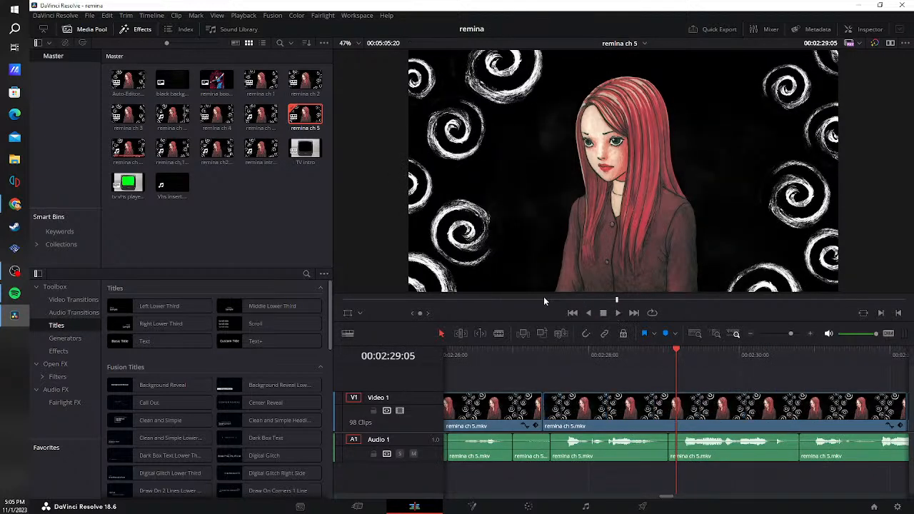
{"action": "left_click", "coordinate": [541, 302]}
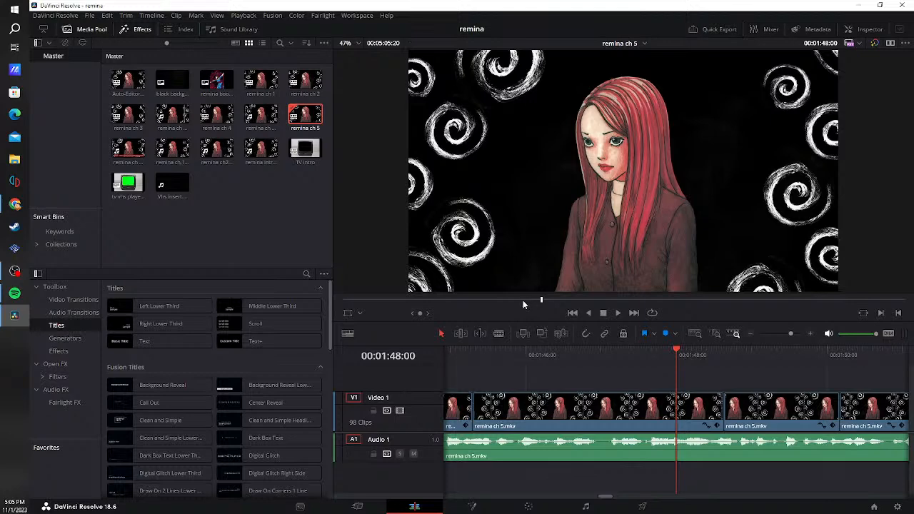
{"action": "left_click", "coordinate": [495, 301]}
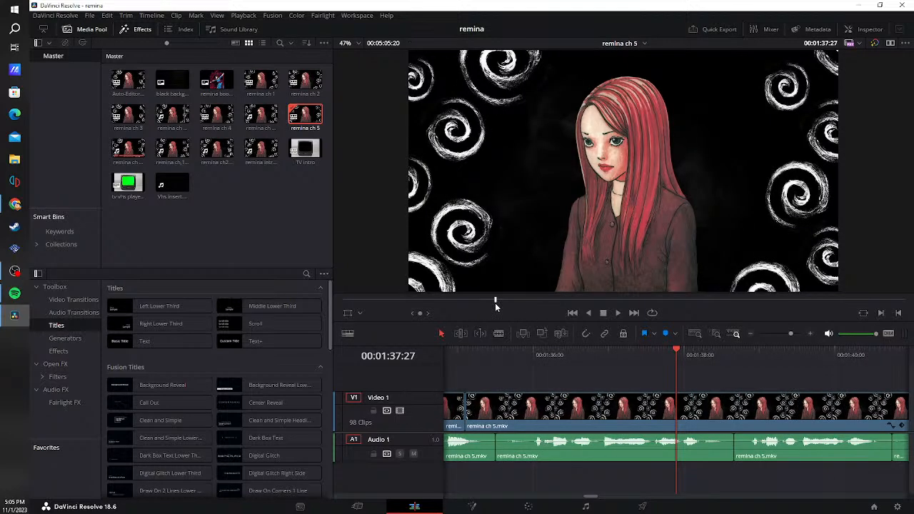
{"action": "left_click", "coordinate": [476, 300]}
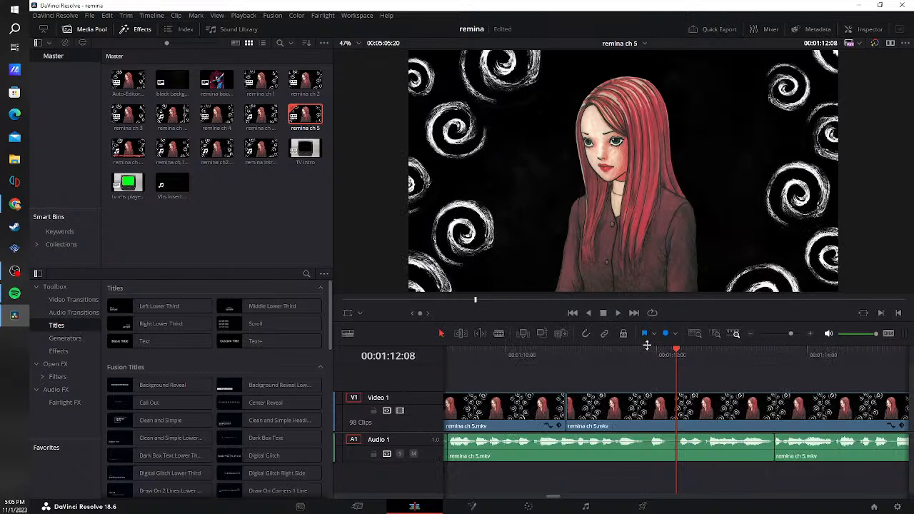
{"action": "left_click", "coordinate": [617, 313]}
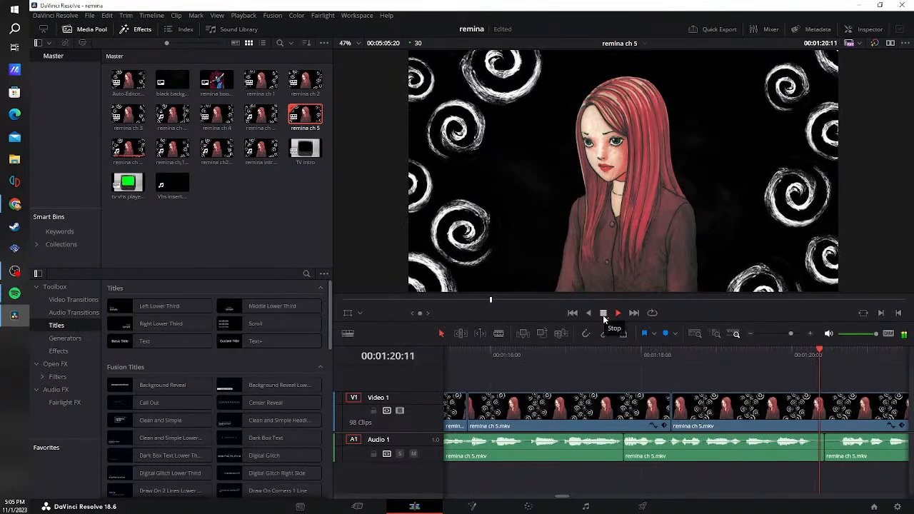
{"action": "left_click", "coordinate": [603, 315]}
{"action": "key", "text": "b"}
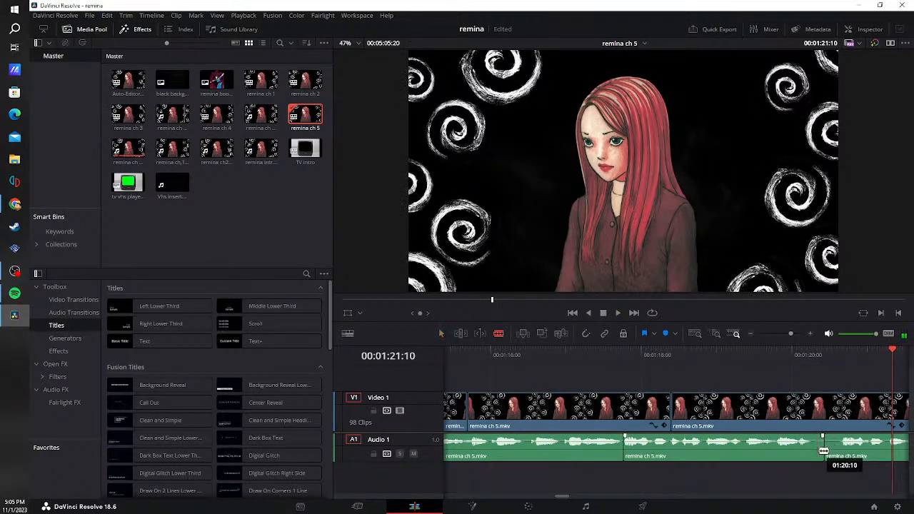
{"action": "left_click", "coordinate": [826, 450]}
{"action": "key", "text": "a"}
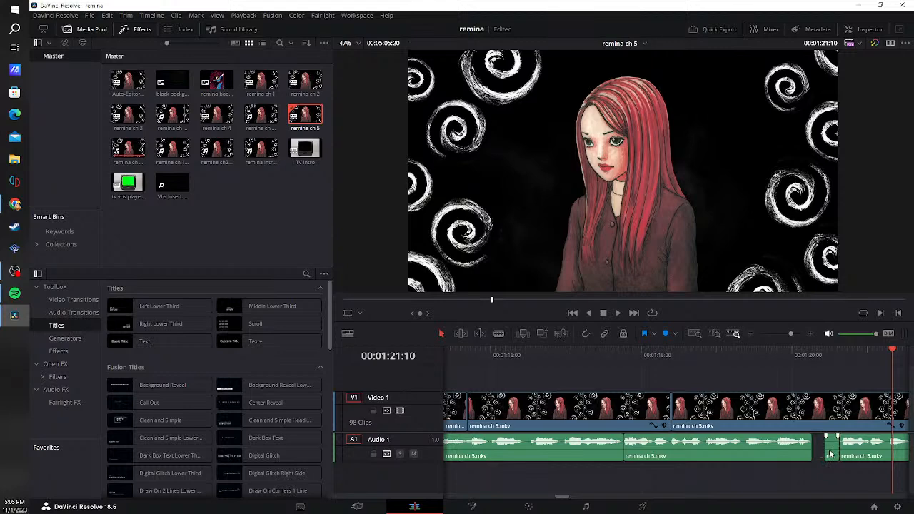
{"action": "key", "text": "Delete"}
- Replay from 00:01:19:29, then cut out the silent pause just after 01:22:26 on Audio 1 and close the gap
{"action": "left_click", "coordinate": [790, 368]}
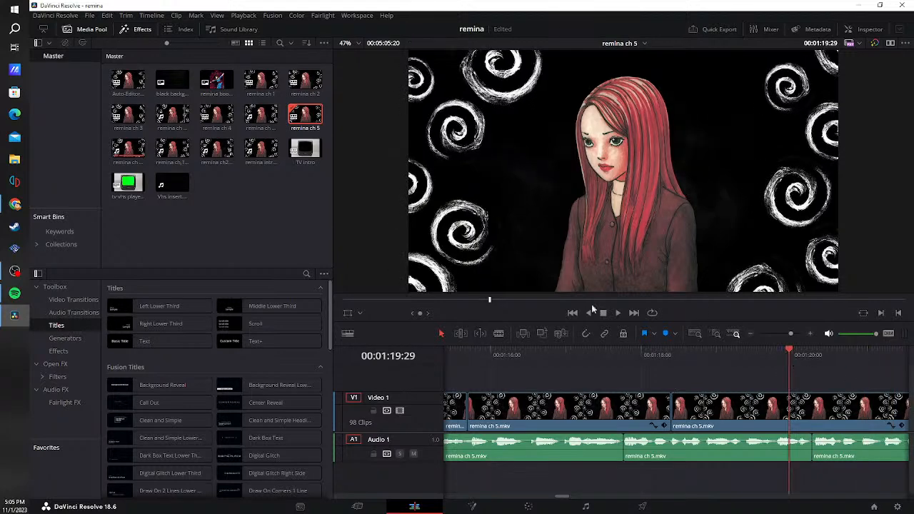
{"action": "left_click", "coordinate": [617, 314]}
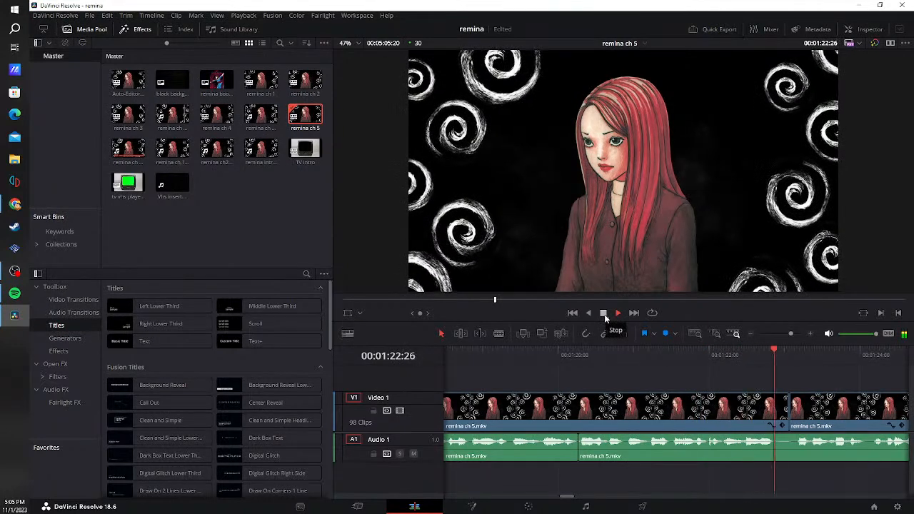
{"action": "left_click", "coordinate": [603, 314]}
{"action": "key", "text": "b"}
{"action": "left_click", "coordinate": [776, 453]}
{"action": "left_click", "coordinate": [791, 453]}
{"action": "key", "text": "a"}
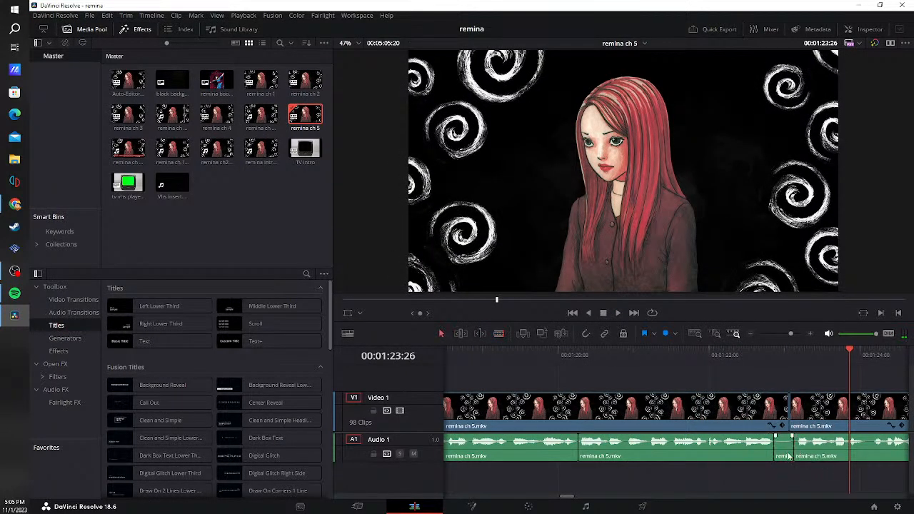
{"action": "left_click", "coordinate": [784, 454]}
{"action": "key", "text": "Delete"}
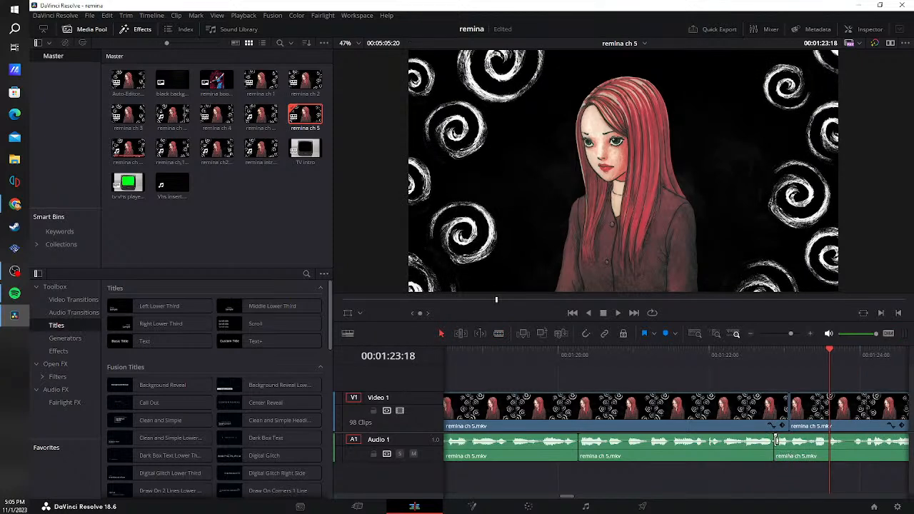
- Replay from just before the last cut, then cut out the silent pause ending at about 01:25:15 on Audio 1 and close the gap
{"action": "left_click", "coordinate": [740, 356]}
{"action": "left_click", "coordinate": [618, 313]}
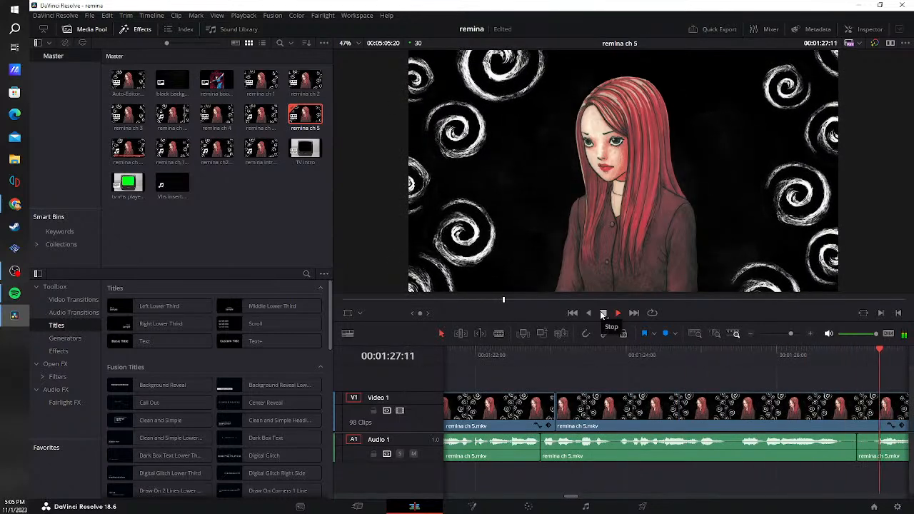
{"action": "left_click", "coordinate": [603, 313]}
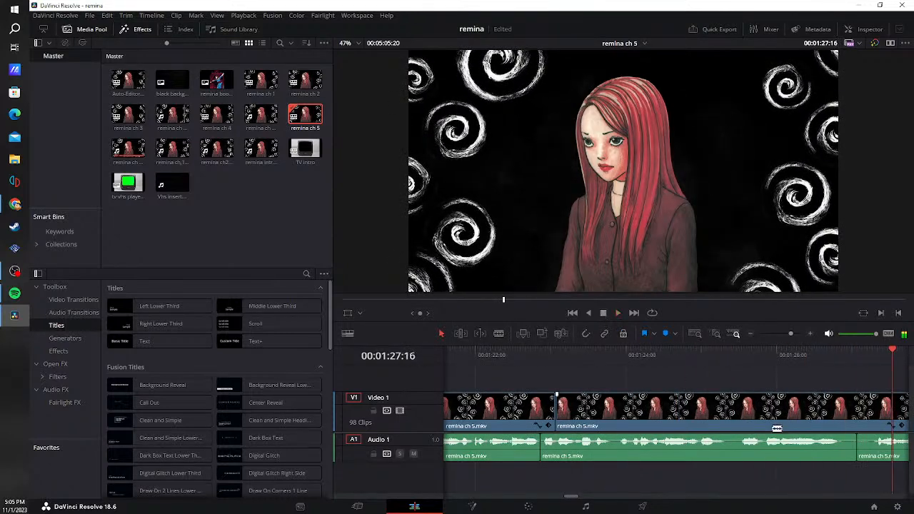
{"action": "left_click", "coordinate": [729, 452]}
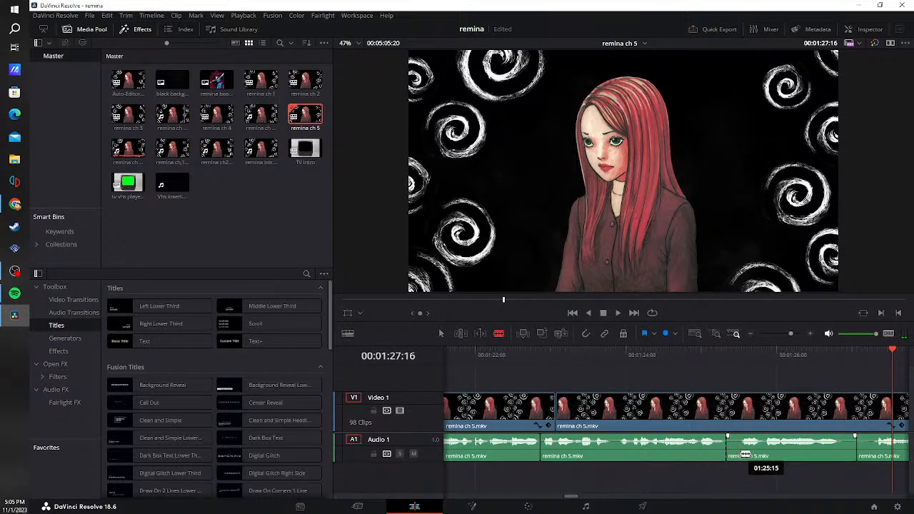
{"action": "left_click", "coordinate": [738, 452]}
{"action": "key", "text": "a"}
{"action": "key", "text": "BackSpace"}
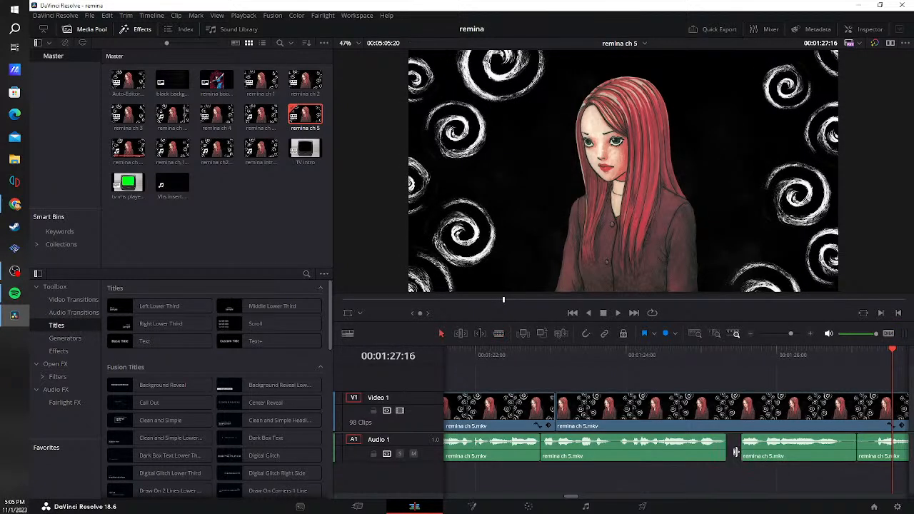
{"action": "left_click", "coordinate": [733, 451]}
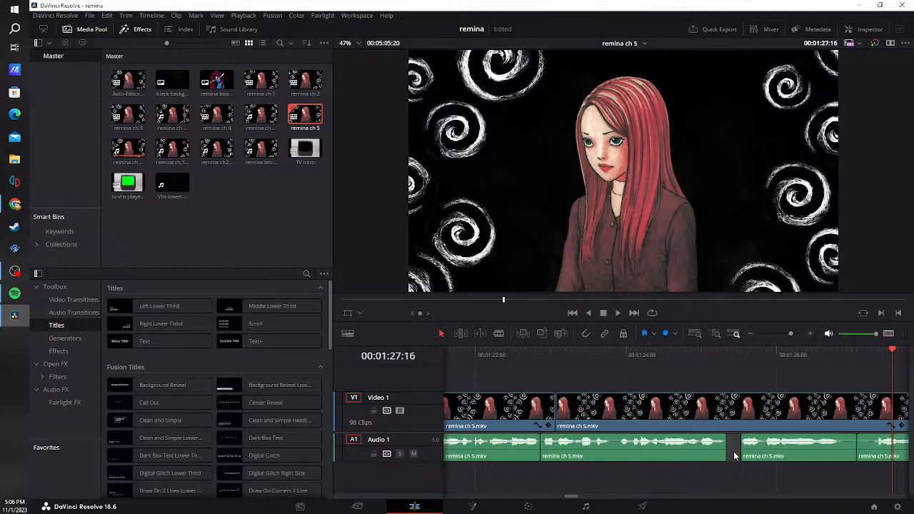
{"action": "key", "text": "BackSpace"}
- Remove the silent pieces on Audio 1 around 01:26:26 and close the gap
{"action": "key", "text": "t"}
{"action": "left_click_drag", "start_coordinate": [832, 451], "coordinate": [857, 452]}
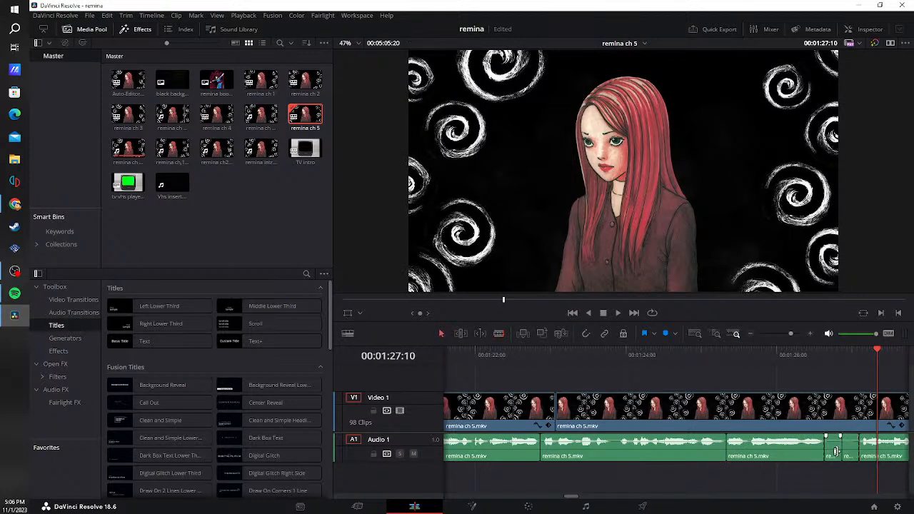
{"action": "key", "text": "BackSpace"}
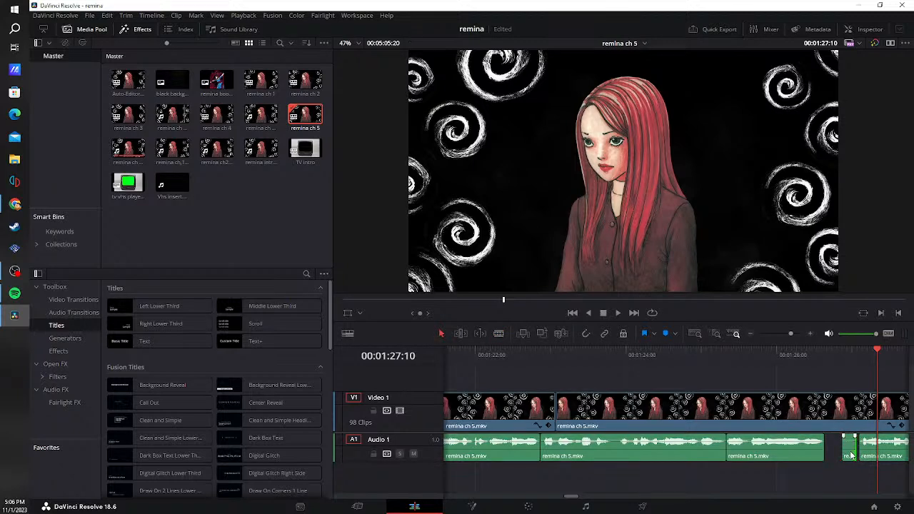
{"action": "left_click", "coordinate": [850, 451]}
{"action": "key", "text": "BackSpace"}
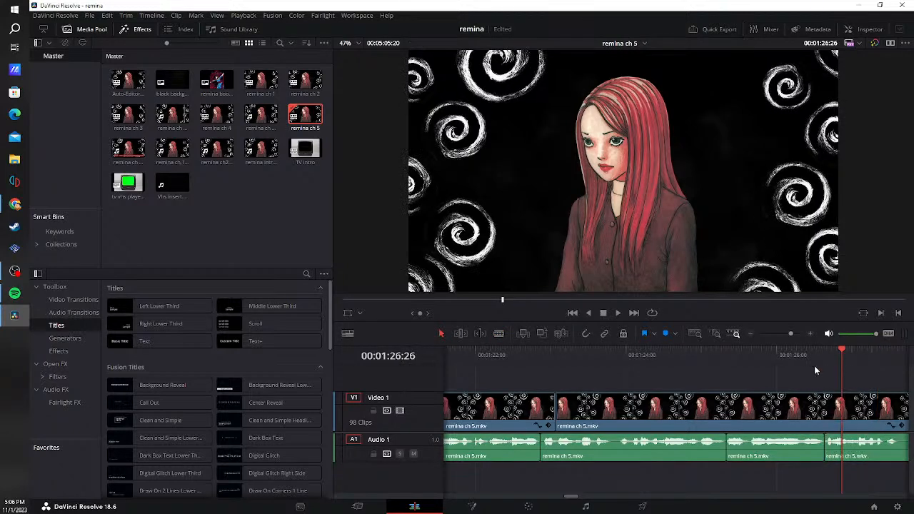
- Replay the narration up to about 01:28:03, then remove the Audio 1 section from about 01:27:13 to 01:29:15 and close the gap
{"action": "left_click", "coordinate": [762, 355]}
{"action": "left_click", "coordinate": [618, 312]}
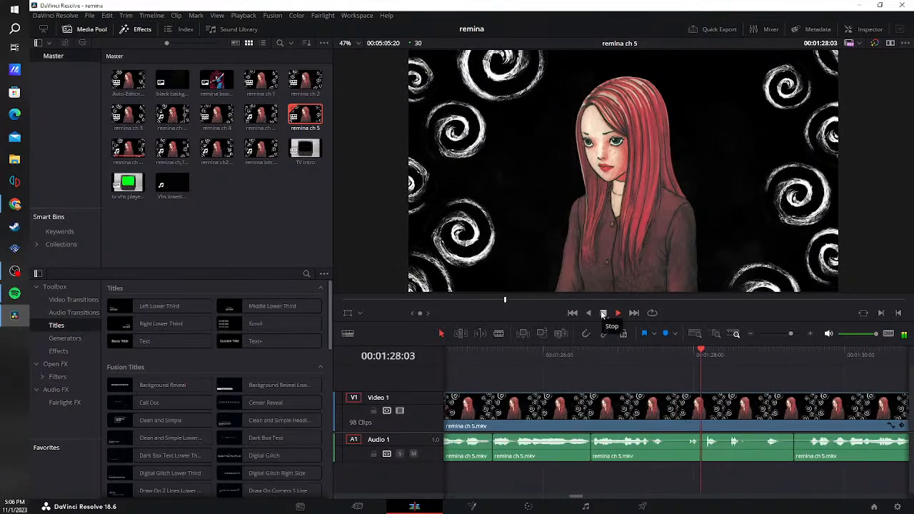
{"action": "left_click", "coordinate": [603, 312]}
{"action": "left_click", "coordinate": [571, 362]}
{"action": "left_click", "coordinate": [619, 313]}
{"action": "key", "text": "space"}
{"action": "left_click", "coordinate": [654, 449]}
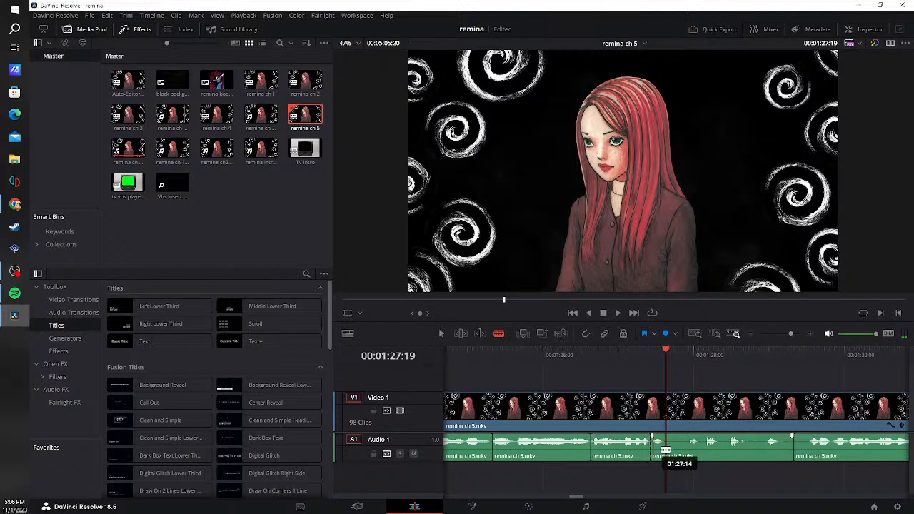
{"action": "left_click", "coordinate": [807, 454]}
{"action": "key", "text": "a"}
{"action": "left_click", "coordinate": [729, 458]}
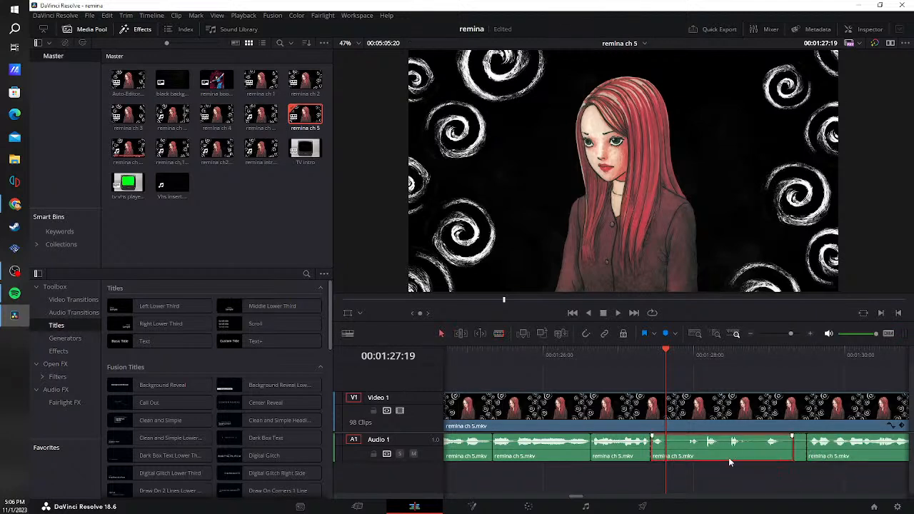
{"action": "key", "text": "BackSpace"}
{"action": "left_click", "coordinate": [761, 453]}
{"action": "key", "text": "BackSpace"}
- Replay from 00:01:26:08, then cut out the silent pause from about 01:30:12 to 01:30:22 on Audio 1 and close the gap
{"action": "left_click", "coordinate": [562, 357]}
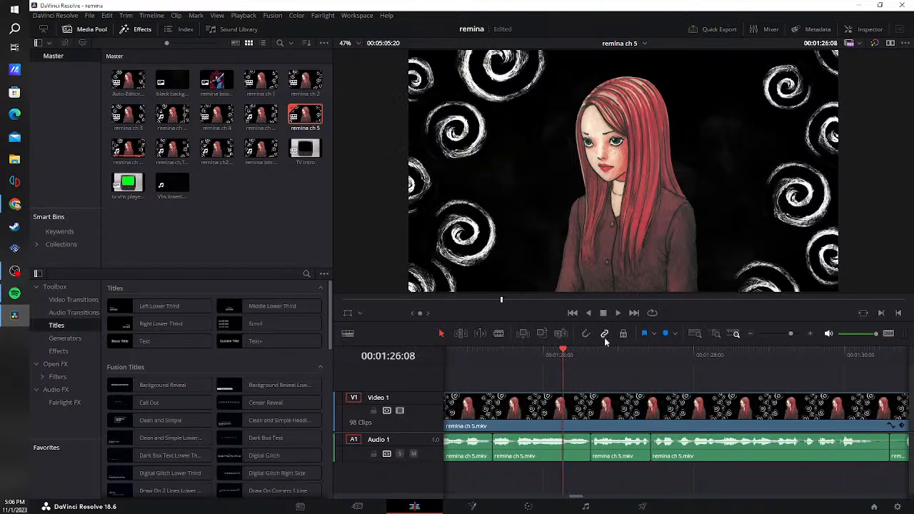
{"action": "left_click", "coordinate": [616, 313]}
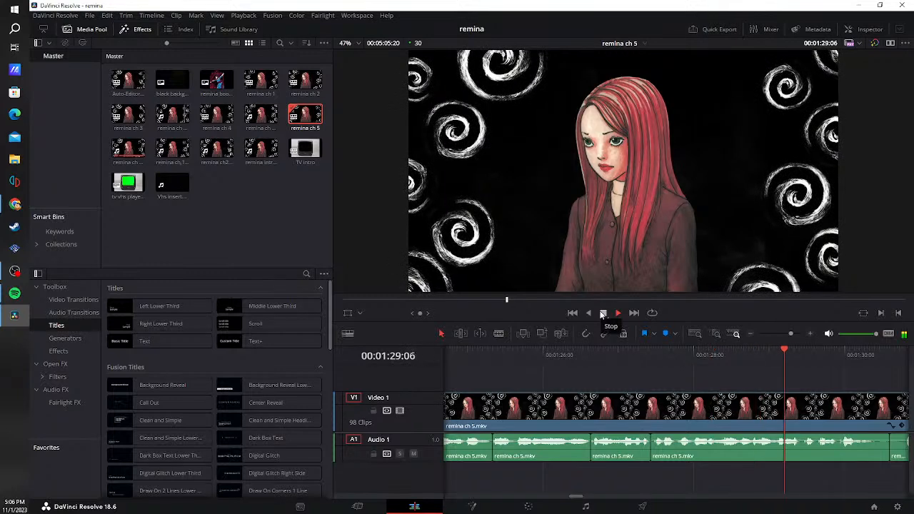
{"action": "key", "text": "b"}
{"action": "left_click", "coordinate": [642, 450]}
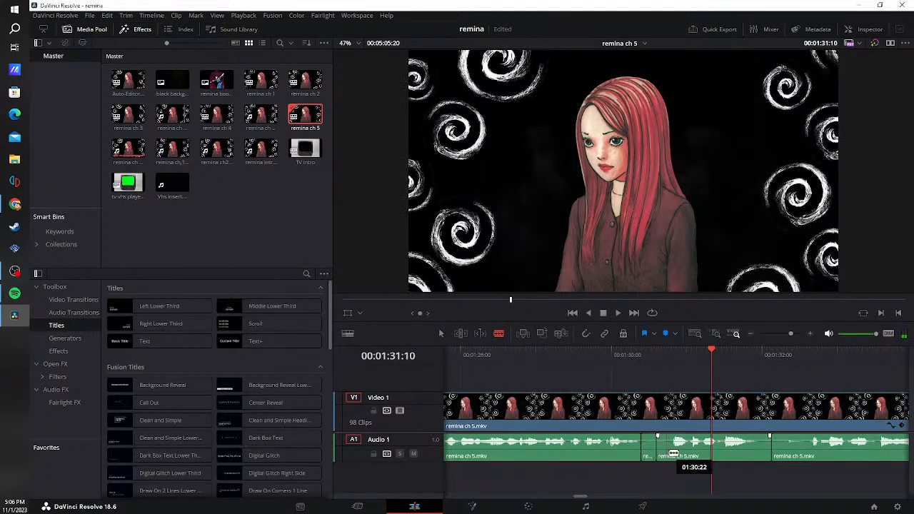
{"action": "left_click", "coordinate": [670, 451]}
{"action": "key", "text": "a"}
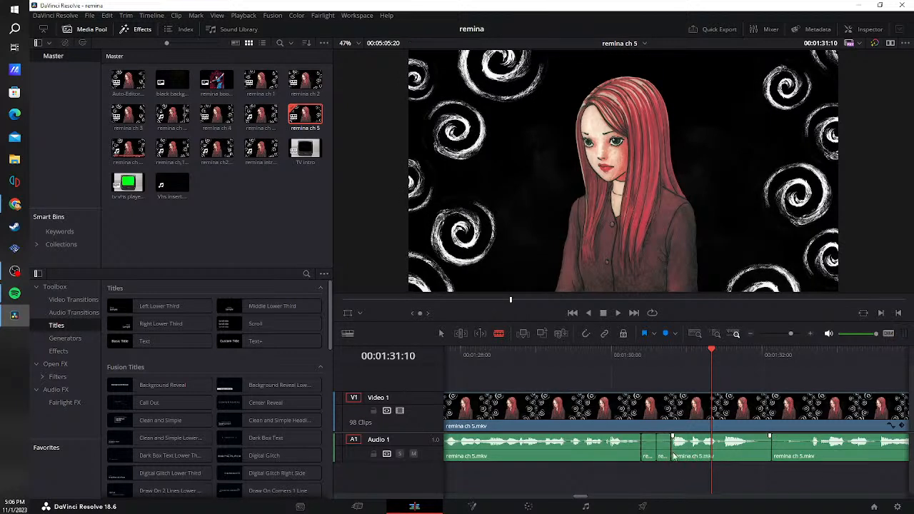
{"action": "key", "text": "BackSpace"}
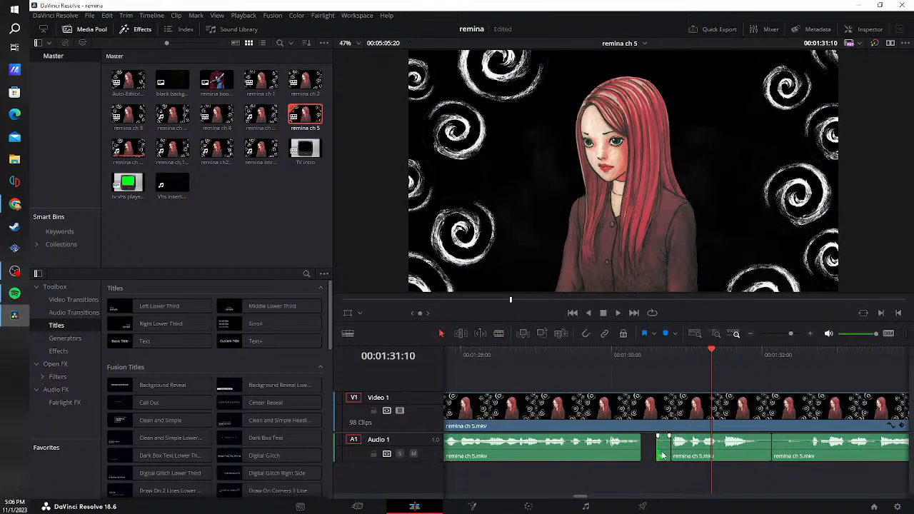
{"action": "left_click", "coordinate": [652, 452]}
{"action": "key", "text": "BackSpace"}
- Cut out the silent pause from about 01:31:16 to 01:32:07 on Audio 1 and close the gap
{"action": "key", "text": "b"}
{"action": "left_click", "coordinate": [726, 452]}
{"action": "left_click", "coordinate": [779, 452]}
{"action": "key", "text": "a"}
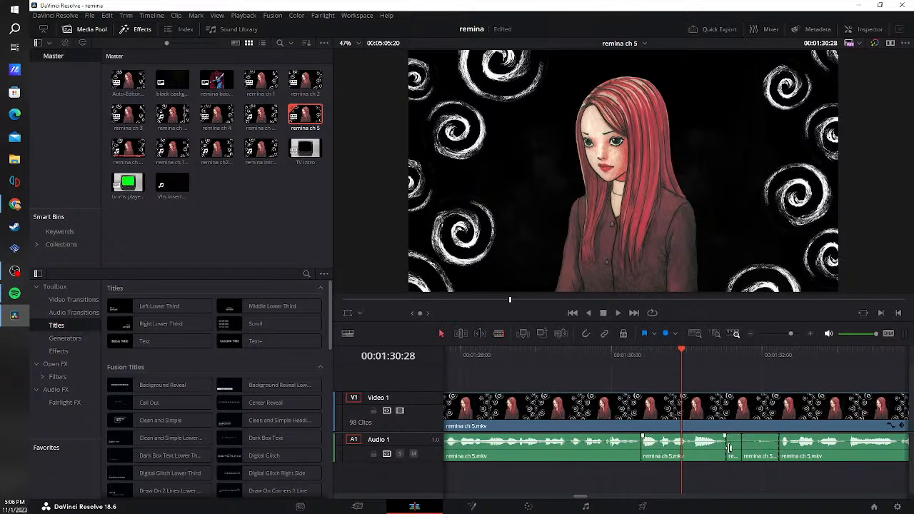
{"action": "key", "text": "BackSpace"}
{"action": "key", "text": "BackSpace"}
{"action": "left_click", "coordinate": [750, 448]}
{"action": "key", "text": "BackSpace"}
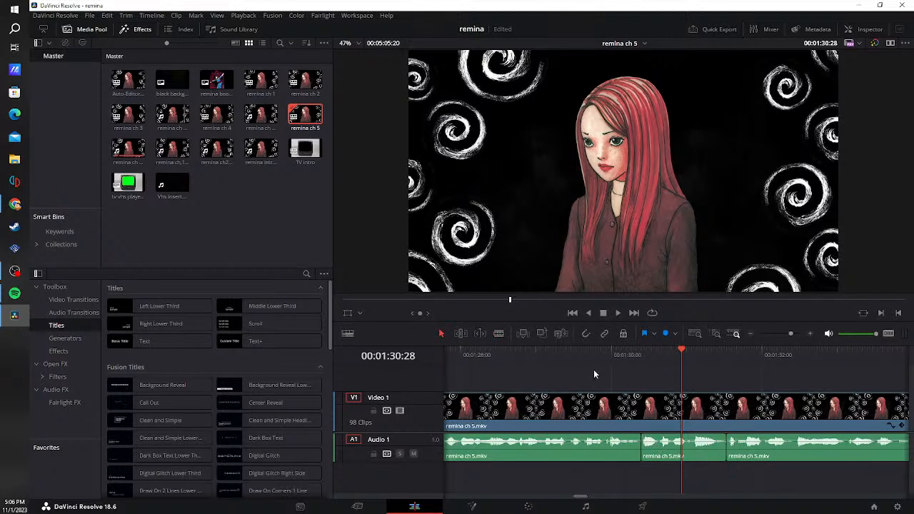
- Replay the next stretch, then cut out the silent pause around 01:34:00 on Audio 1 and close the gap
{"action": "left_click", "coordinate": [603, 313]}
{"action": "key", "text": "b"}
{"action": "left_click", "coordinate": [708, 456]}
{"action": "key", "text": "a"}
{"action": "left_click", "coordinate": [690, 457]}
{"action": "key", "text": "BackSpace"}
{"action": "left_click", "coordinate": [699, 454]}
{"action": "key", "text": "BackSpace"}
- Split Audio 1 at about 01:35:22, replay from 00:01:35:02, then remove the silent pieces up to about 01:36:26 and close the gap
{"action": "key", "text": "b"}
{"action": "left_click", "coordinate": [810, 450]}
{"action": "key", "text": "a"}
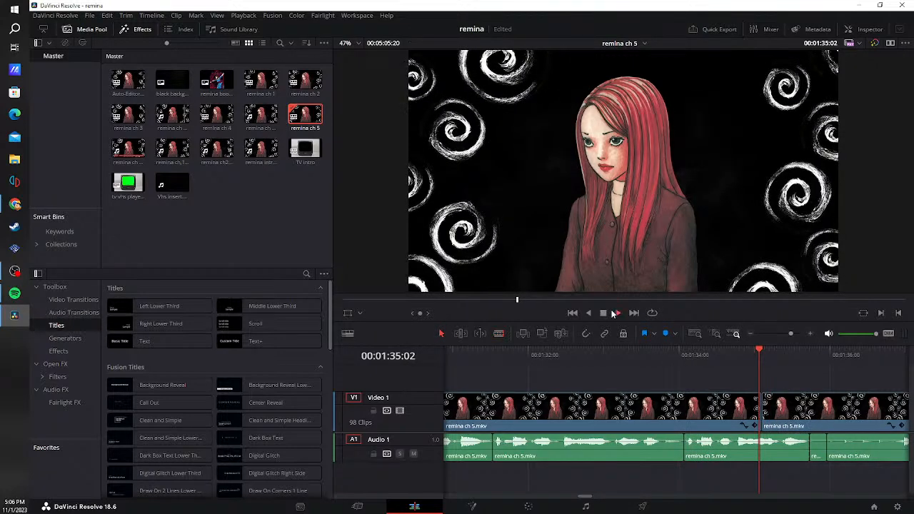
{"action": "left_click", "coordinate": [619, 313]}
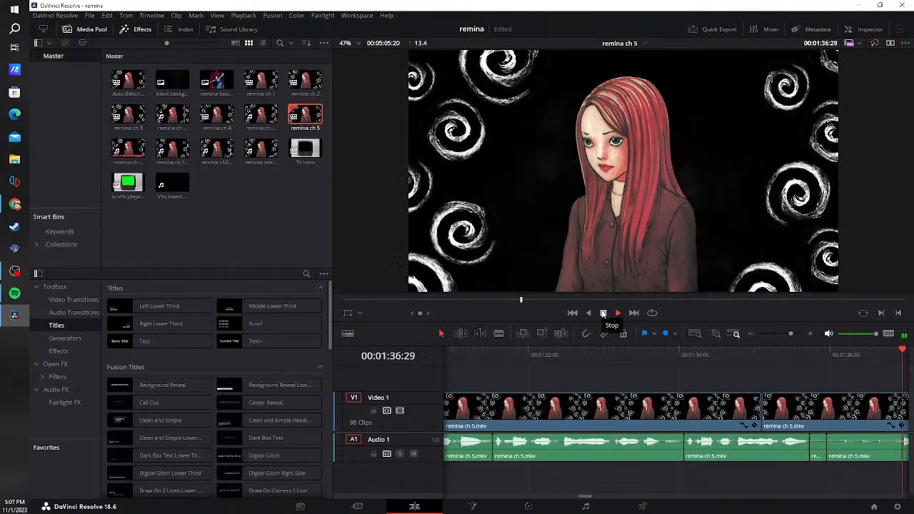
{"action": "left_click", "coordinate": [604, 313]}
{"action": "left_click", "coordinate": [634, 456]}
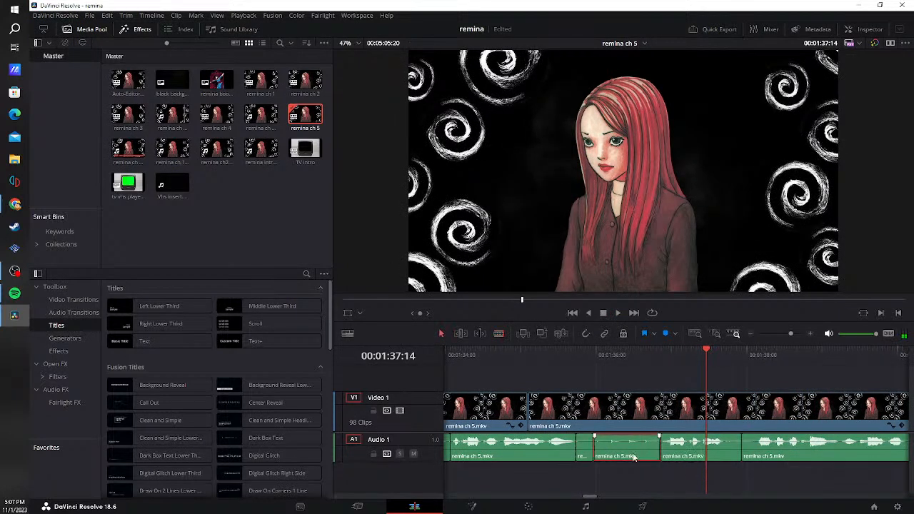
{"action": "key", "text": "BackSpace"}
{"action": "left_click", "coordinate": [584, 456]}
{"action": "key", "text": "BackSpace"}
{"action": "left_click", "coordinate": [591, 452]}
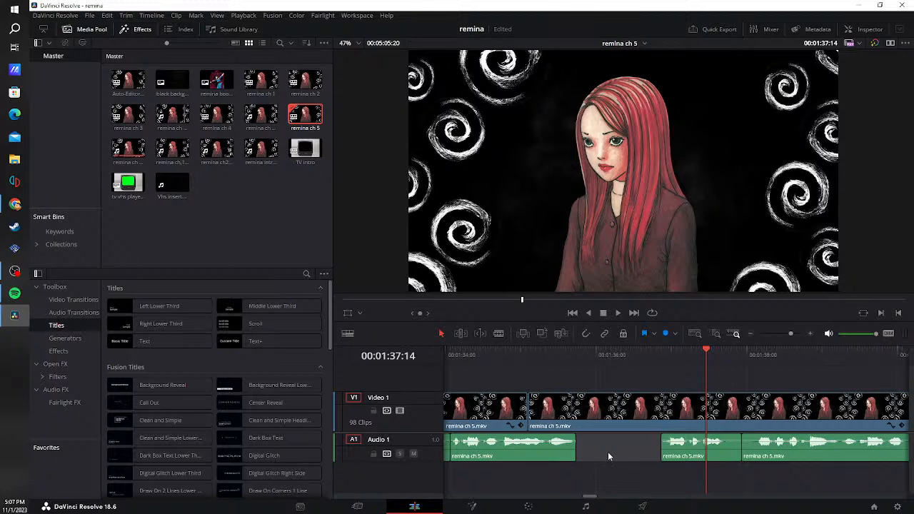
{"action": "key", "text": "BackSpace"}
- Replay from just before the last cut, then cut out the silent pause from about 01:36:18 to 01:37:00 on Audio 1 and close the gap
{"action": "left_click", "coordinate": [553, 355]}
{"action": "left_click", "coordinate": [619, 313]}
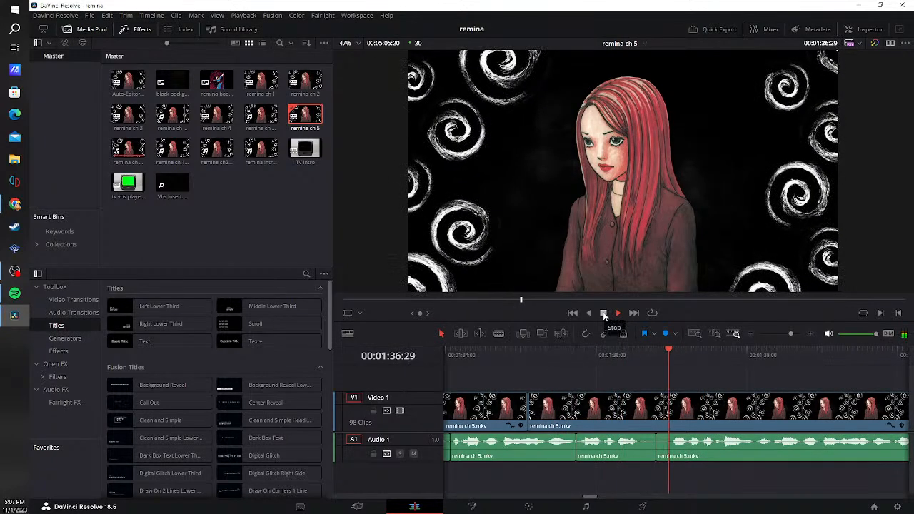
{"action": "left_click", "coordinate": [605, 315]}
{"action": "key", "text": "b"}
{"action": "left_click", "coordinate": [640, 447]}
{"action": "left_click", "coordinate": [672, 448]}
{"action": "key", "text": "a"}
{"action": "left_click", "coordinate": [647, 450]}
{"action": "key", "text": "Delete"}
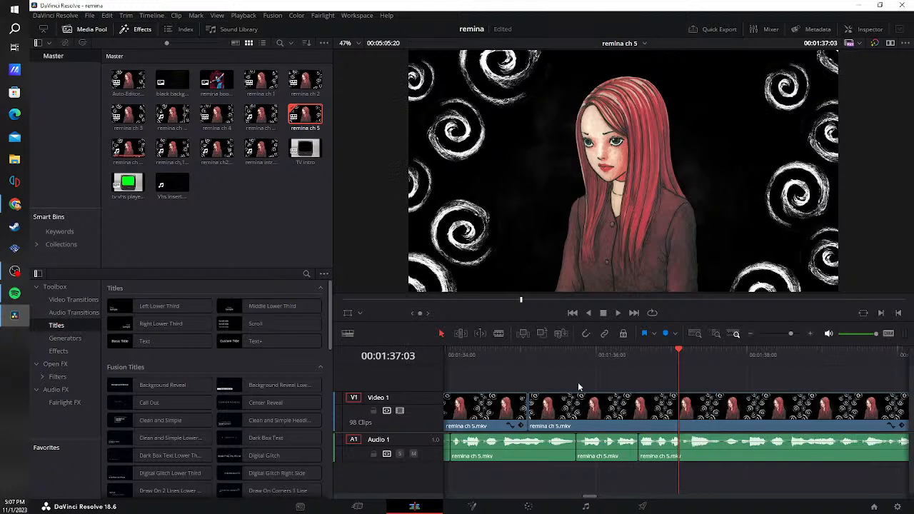
- Replay from about 01:35:24, then cut out the silent pause from about 01:45:10 to 01:45:22 on Audio 1 and close the gap
{"action": "left_click", "coordinate": [579, 358]}
{"action": "left_click", "coordinate": [617, 314]}
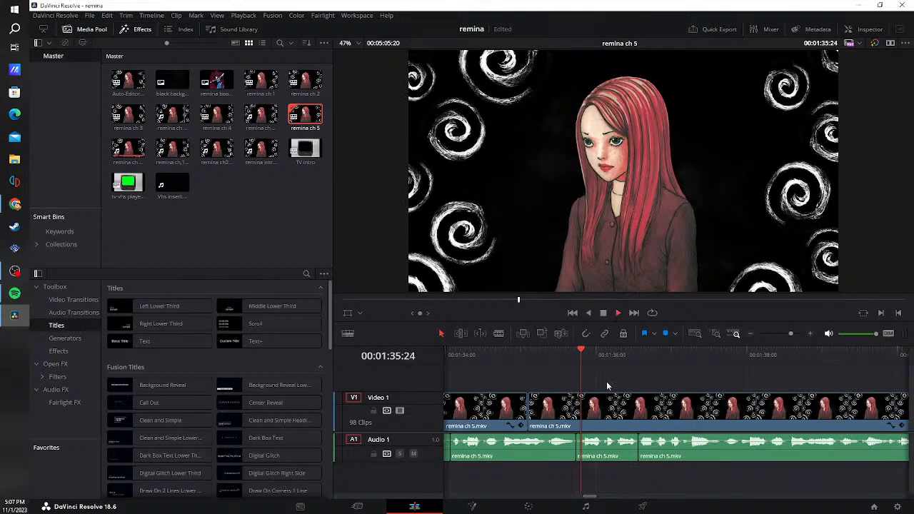
{"action": "left_click", "coordinate": [604, 314]}
{"action": "left_click_drag", "start_coordinate": [609, 452], "coordinate": [628, 449]}
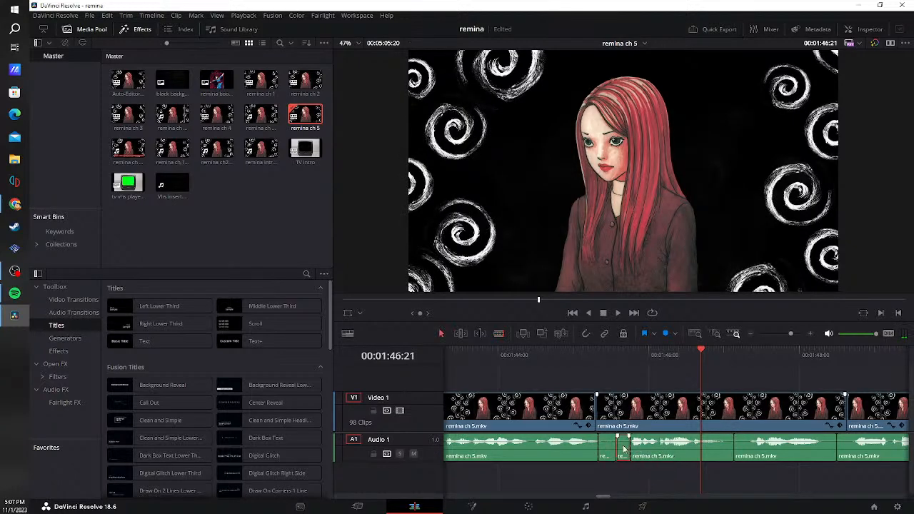
{"action": "left_click", "coordinate": [610, 450]}
{"action": "key", "text": "Delete"}
{"action": "left_click", "coordinate": [607, 450]}
{"action": "key", "text": "Delete"}
- Cut out the silent pause from about 01:46:17 to 01:46:27 on Audio 1 and close the gap
{"action": "key", "text": "b"}
{"action": "left_click", "coordinate": [714, 450]}
{"action": "key", "text": "a"}
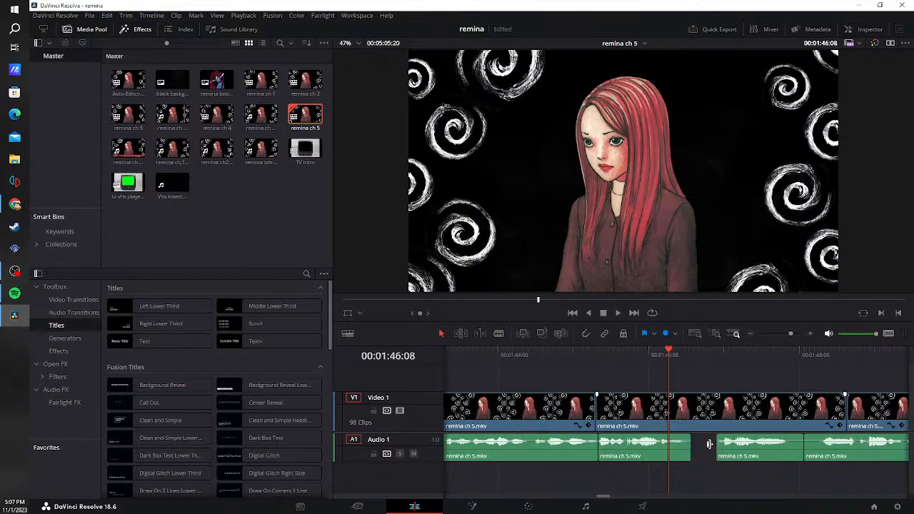
{"action": "left_click", "coordinate": [703, 448]}
{"action": "key", "text": "Delete"}
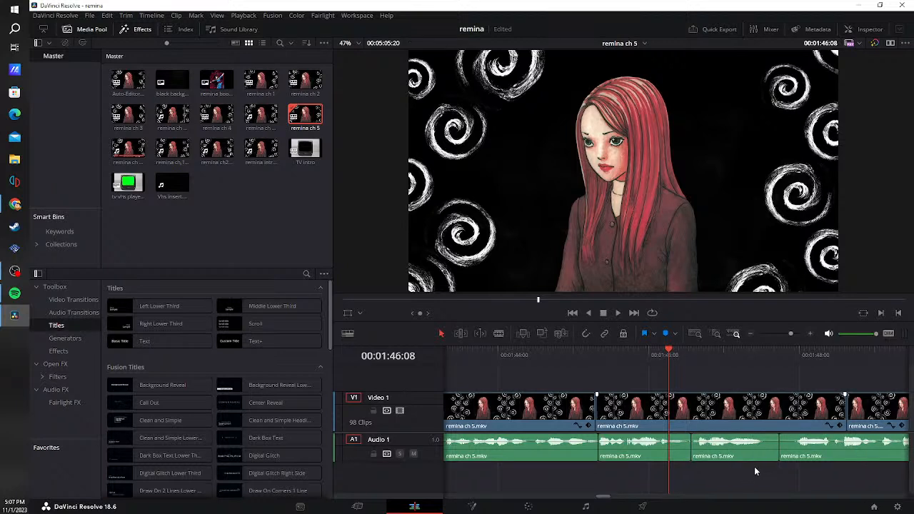
- Split Audio 1 at about 01:47:15 and 01:47:28, delete the silent pieces between the cuts and close the gap
{"action": "key", "text": "b"}
{"action": "left_click", "coordinate": [763, 450]}
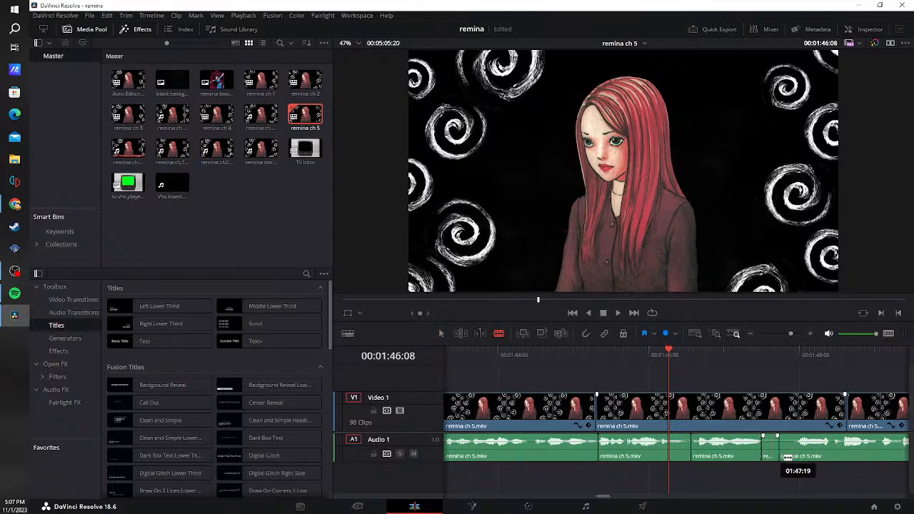
{"action": "left_click", "coordinate": [794, 450]}
{"action": "key", "text": "a"}
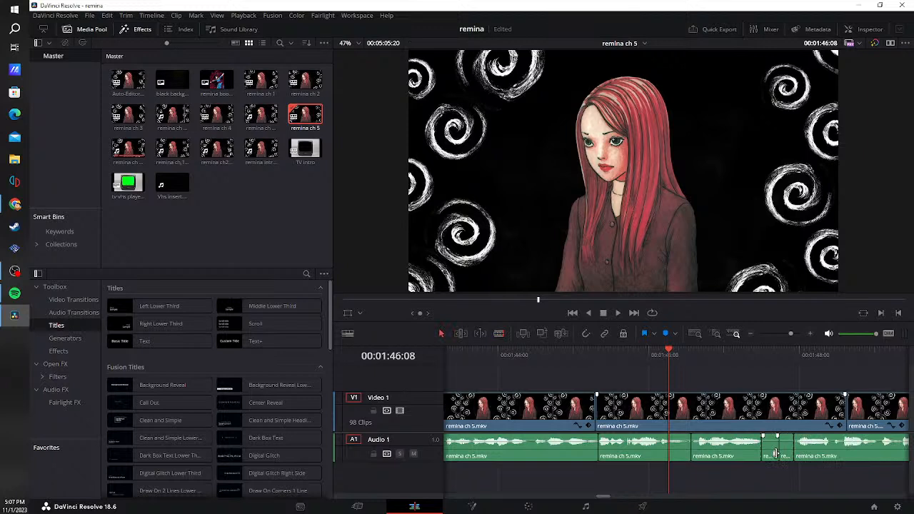
{"action": "key", "text": "Delete"}
{"action": "left_click", "coordinate": [775, 449]}
{"action": "key", "text": "Delete"}
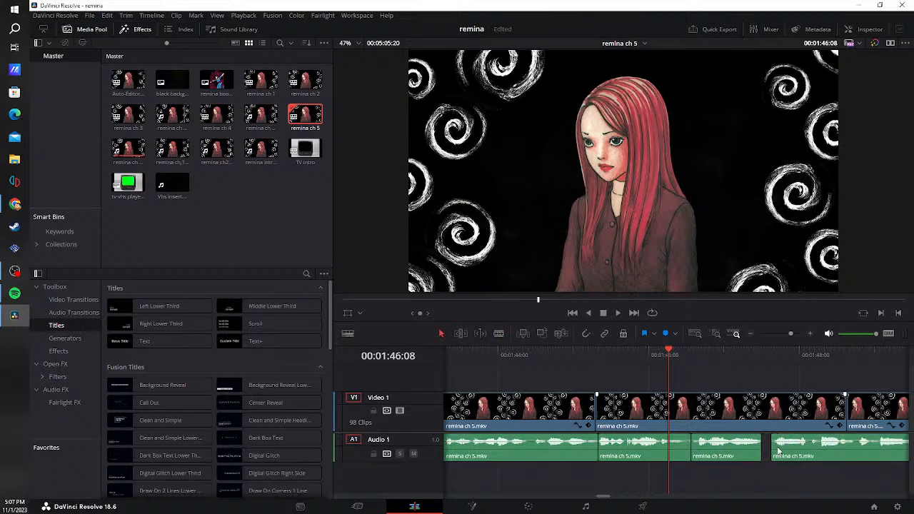
- Stop playback, then cut out the silent pause from about 01:49:14 to 01:50:01 on Audio 1 and close the gap
{"action": "left_click", "coordinate": [605, 316]}
{"action": "key", "text": "b"}
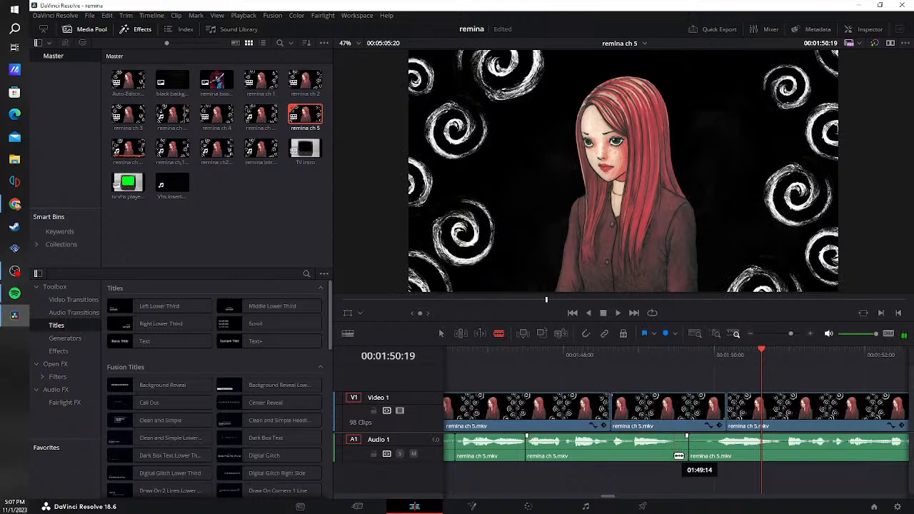
{"action": "left_click", "coordinate": [718, 452]}
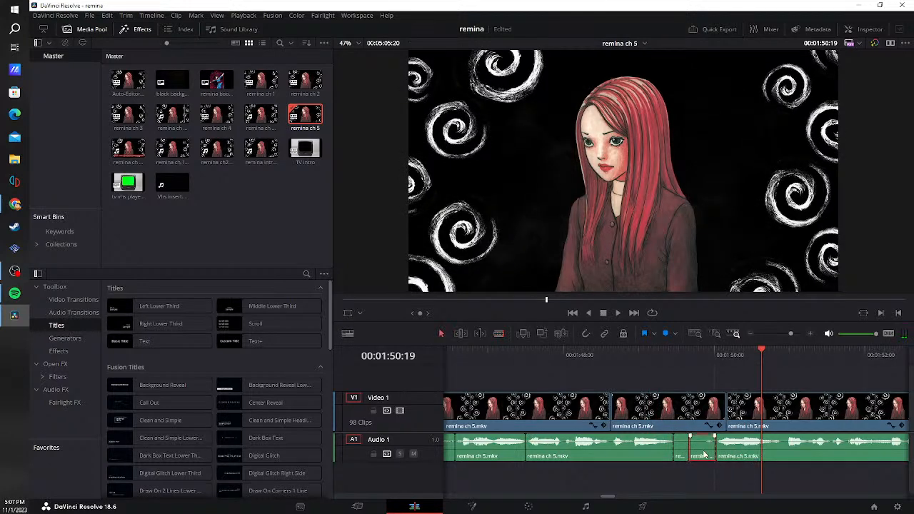
{"action": "key", "text": "BackSpace"}
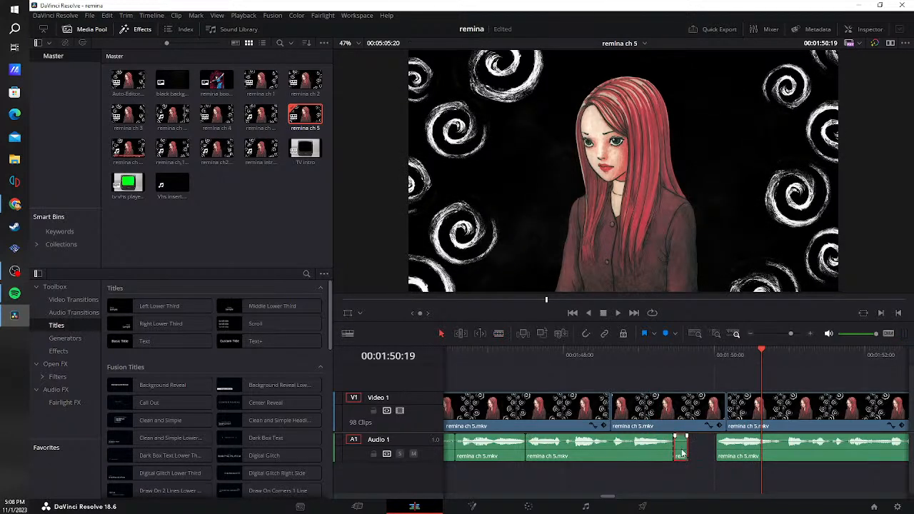
{"action": "left_click", "coordinate": [690, 450]}
{"action": "key", "text": "BackSpace"}
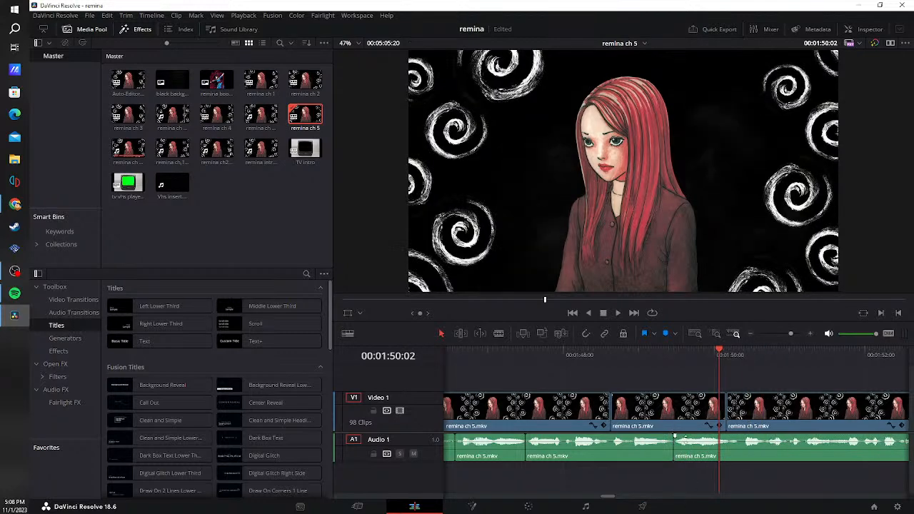
- Replay from about 01:49:08, split Audio 1 at about 01:53:24 and 01:54:07, and delete the first silent piece
{"action": "left_click", "coordinate": [660, 349]}
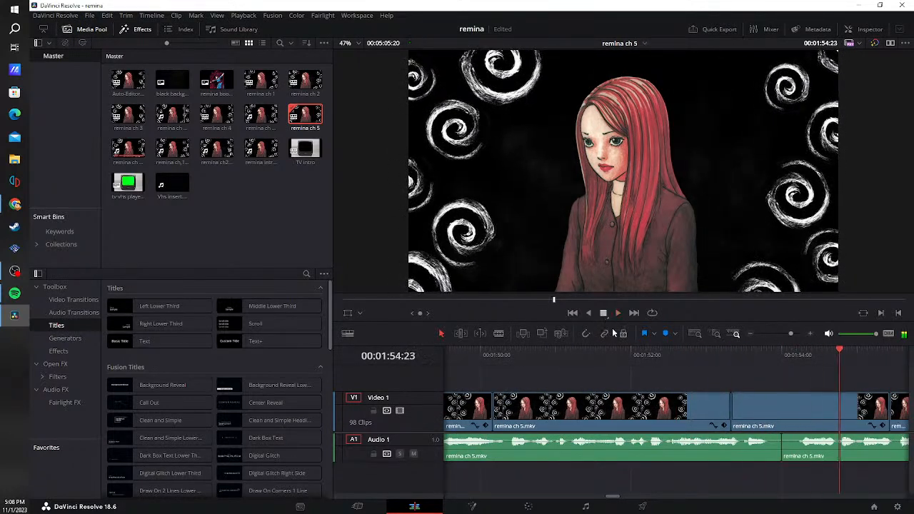
{"action": "key", "text": "b"}
{"action": "left_click", "coordinate": [770, 442]}
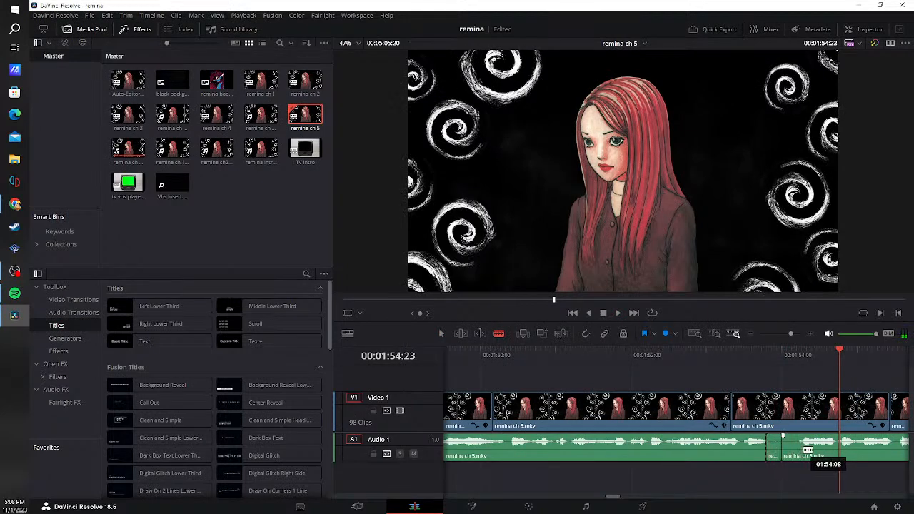
{"action": "left_click", "coordinate": [800, 446]}
{"action": "key", "text": "a"}
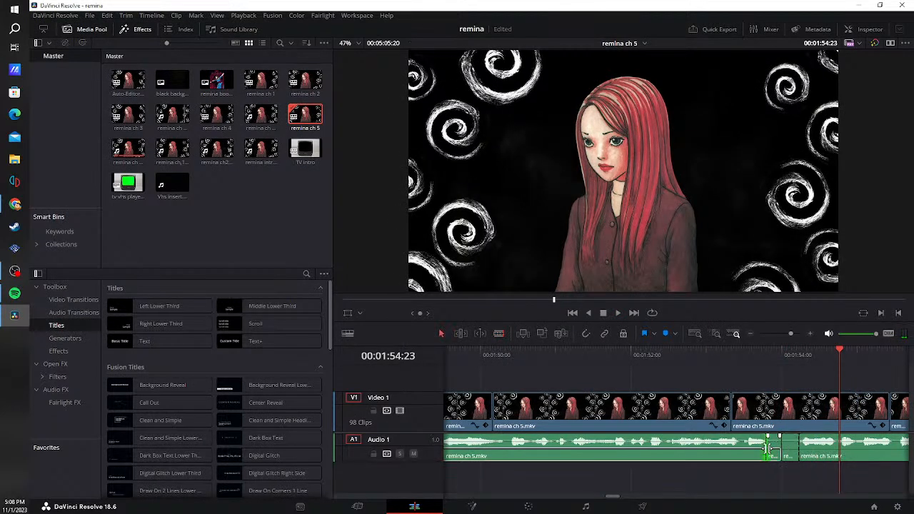
{"action": "key", "text": "BackSpace"}
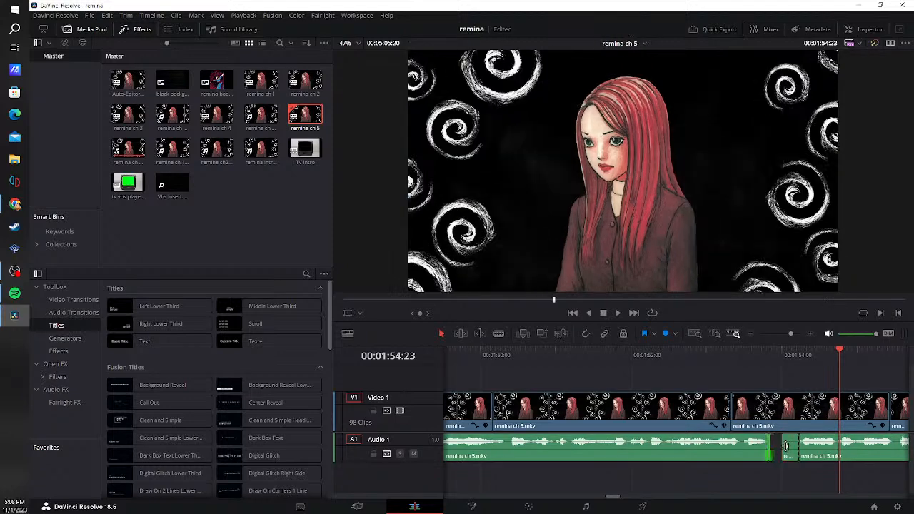
- Return to about 01:51:04, close the gap after 01:53:24 on Audio 1 and remove the leftover silent piece there
{"action": "key", "text": "Home"}
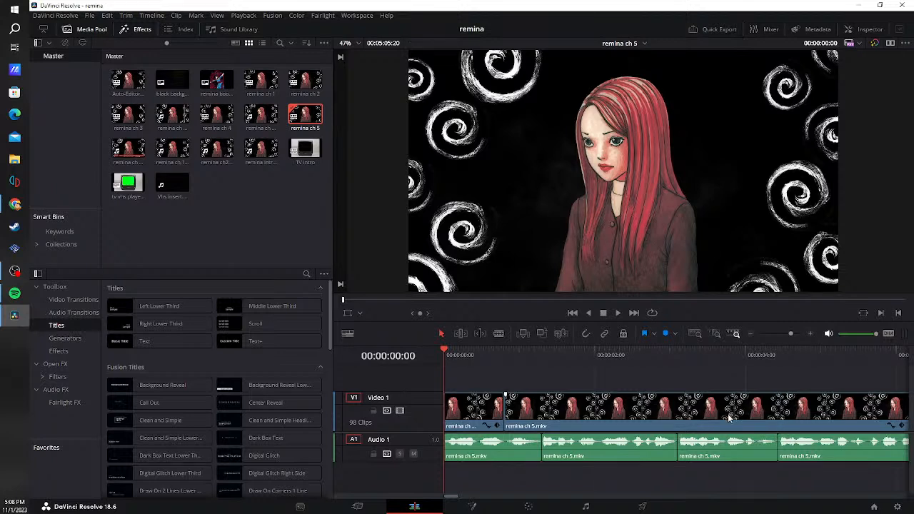
{"action": "left_click", "coordinate": [475, 300]}
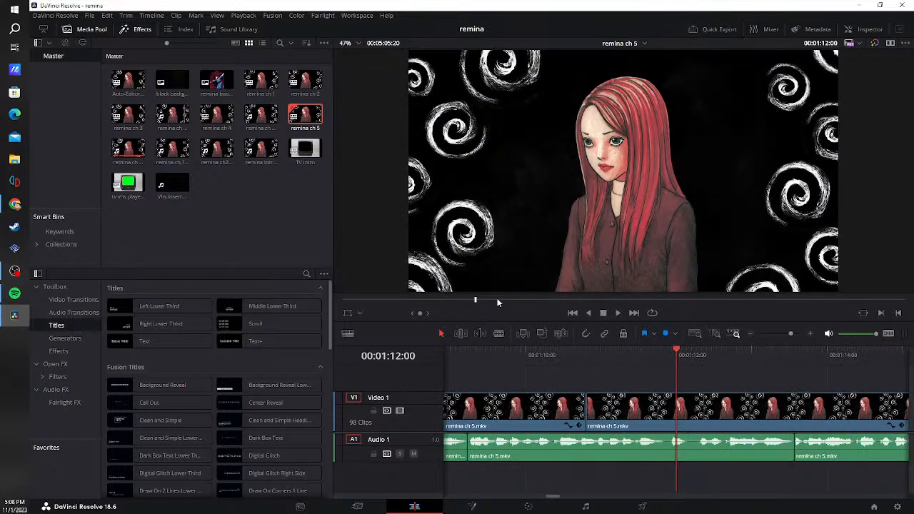
{"action": "left_click_drag", "start_coordinate": [515, 300], "coordinate": [516, 300]}
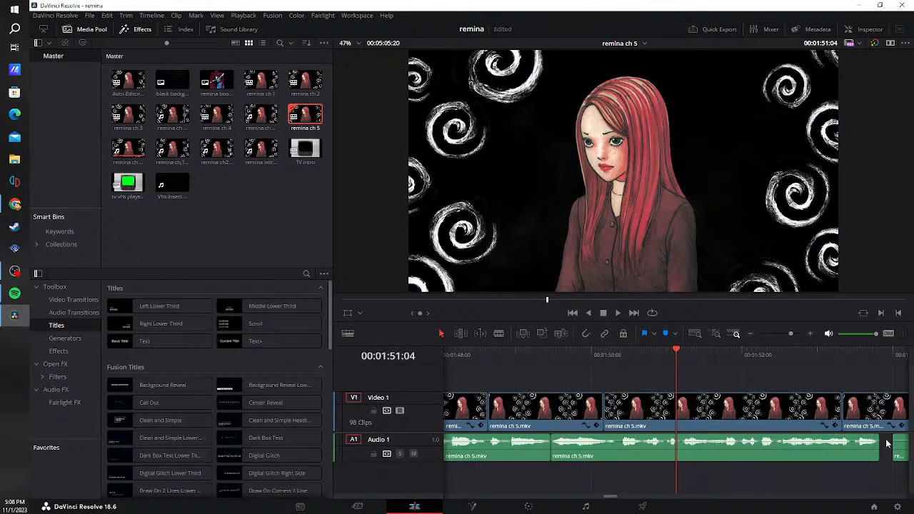
{"action": "key", "text": "Delete"}
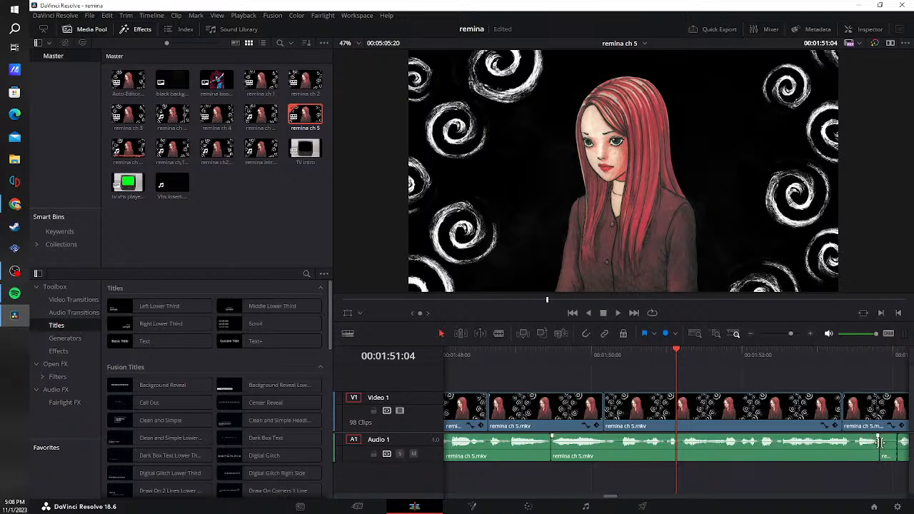
{"action": "key", "text": "Delete"}
- Replay the next stretch, then cut out the silent pause from about 01:55:18 to 01:55:29 on Audio 1 and close the gap
{"action": "left_click", "coordinate": [621, 314]}
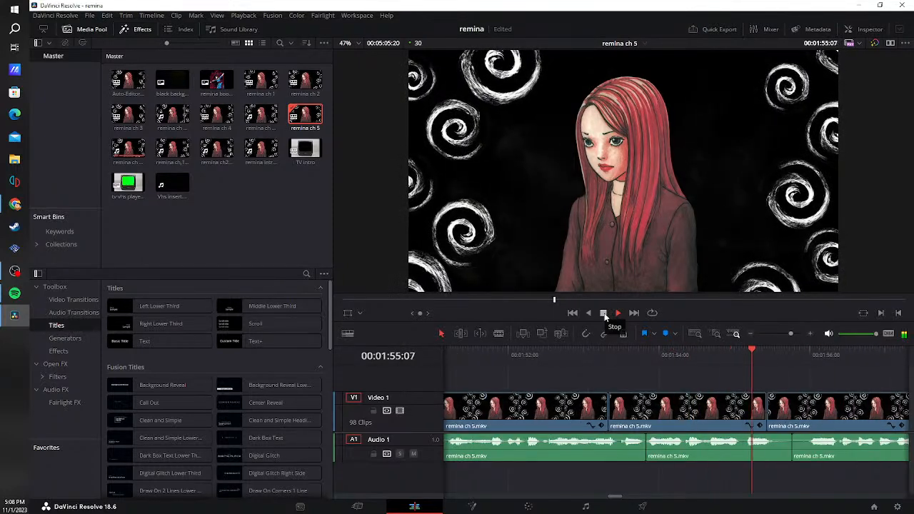
{"action": "left_click", "coordinate": [605, 315]}
{"action": "key", "text": "b"}
{"action": "left_click", "coordinate": [808, 448]}
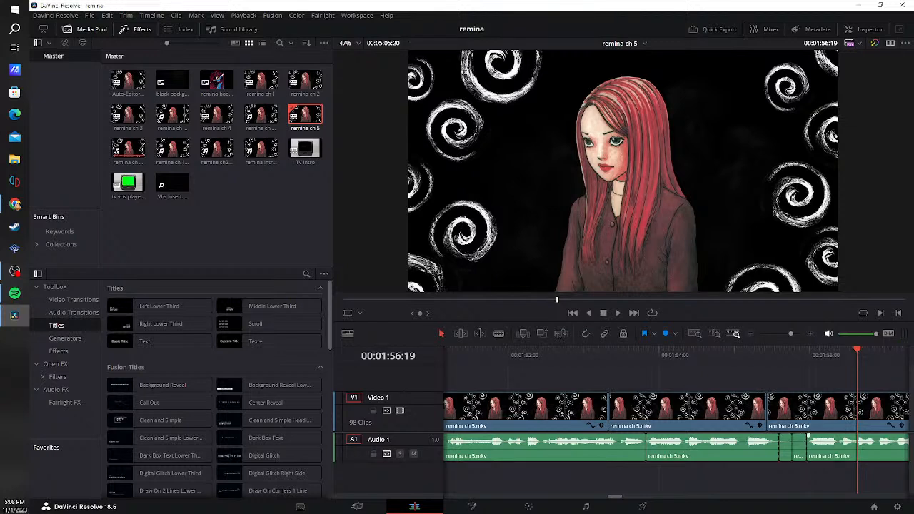
{"action": "key", "text": "BackSpace"}
{"action": "left_click", "coordinate": [789, 452]}
{"action": "key", "text": "BackSpace"}
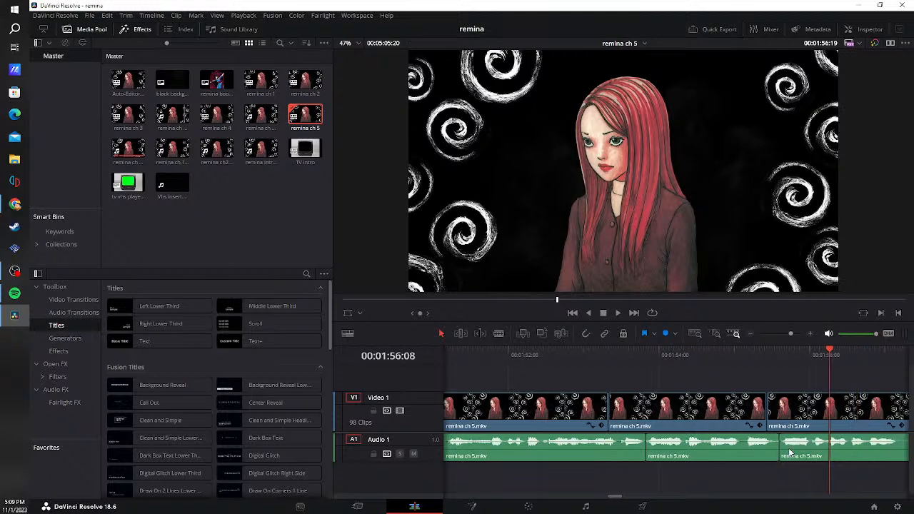
- Replay from about 01:55:03, then cut out the silent pause from about 01:57:04 to 01:57:18 on Audio 1 and close the gap
{"action": "left_click", "coordinate": [740, 368]}
{"action": "left_click", "coordinate": [618, 313]}
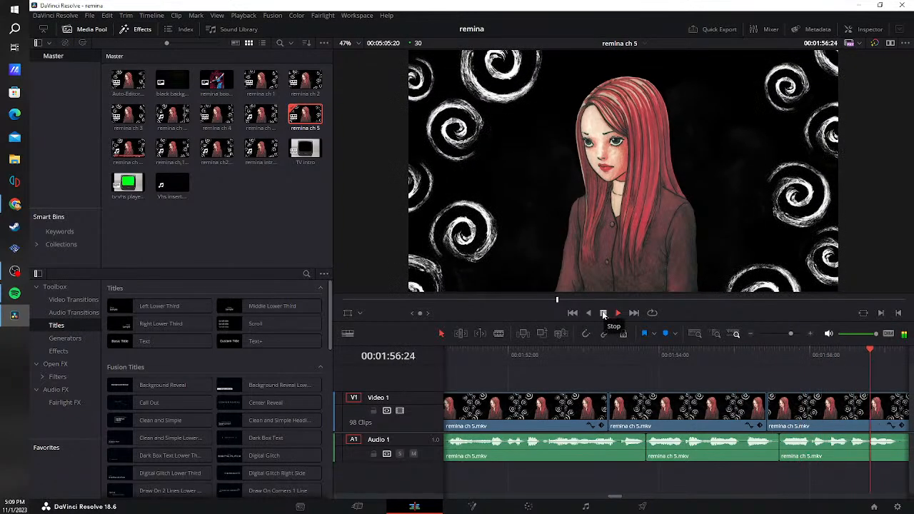
{"action": "left_click", "coordinate": [603, 314]}
{"action": "key", "text": "b"}
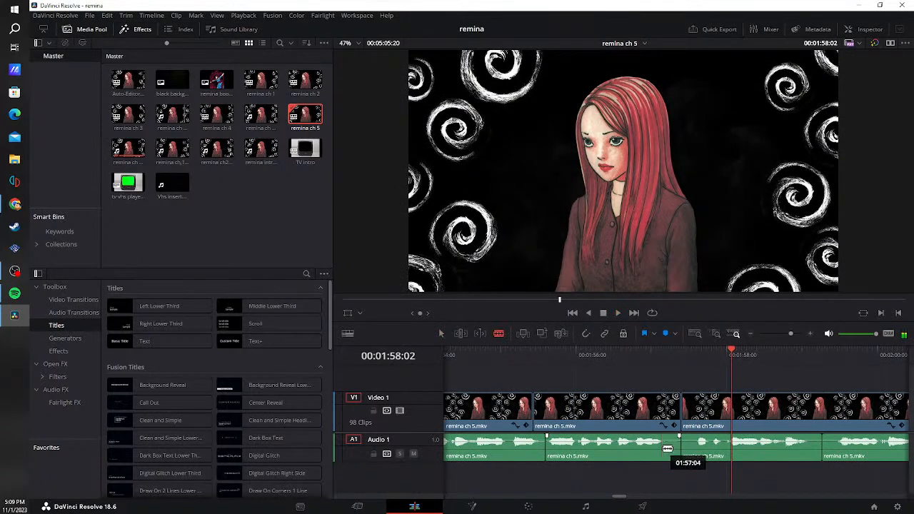
{"action": "left_click", "coordinate": [697, 448]}
{"action": "key", "text": "a"}
{"action": "key", "text": "BackSpace"}
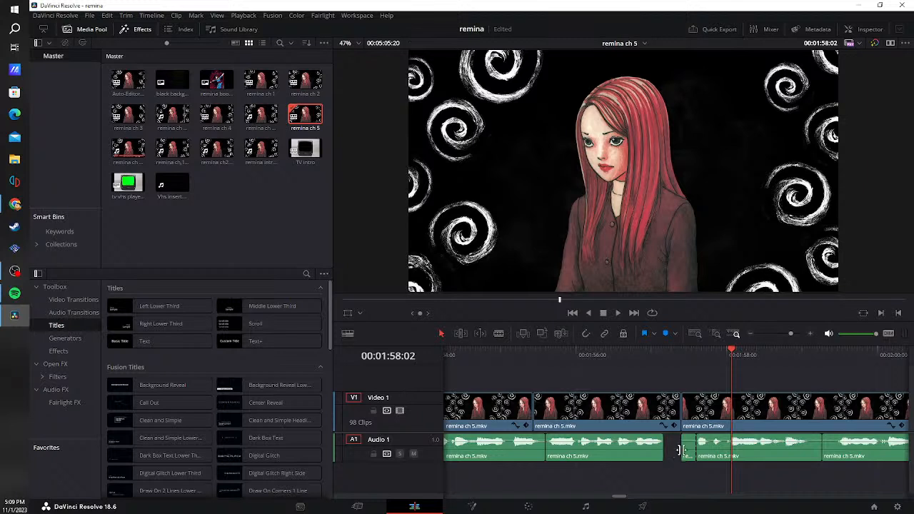
{"action": "key", "text": "BackSpace"}
{"action": "left_click", "coordinate": [688, 457]}
{"action": "key", "text": "BackSpace"}
- Cut out the silent pause from about 01:58:19 to 01:59:01 on Audio 1 and close the gap
{"action": "key", "text": "b"}
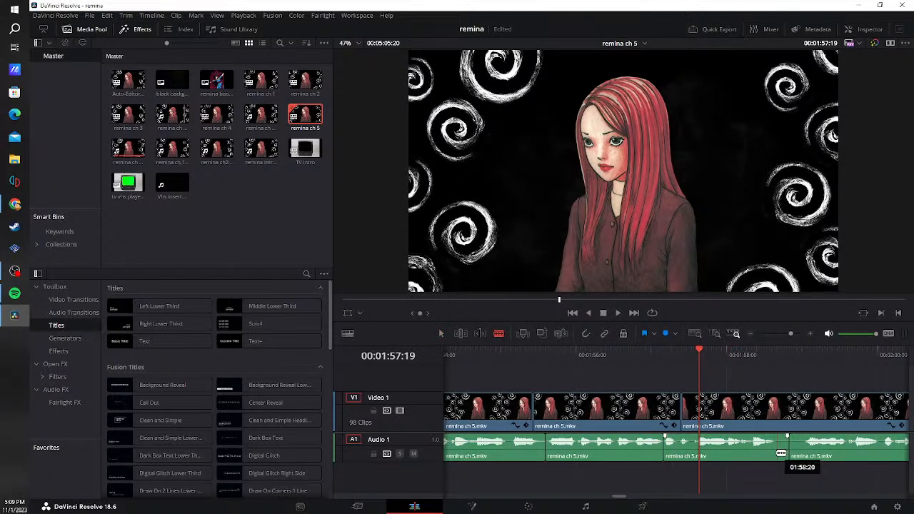
{"action": "left_click", "coordinate": [777, 453]}
{"action": "left_click", "coordinate": [807, 453]}
{"action": "key", "text": "a"}
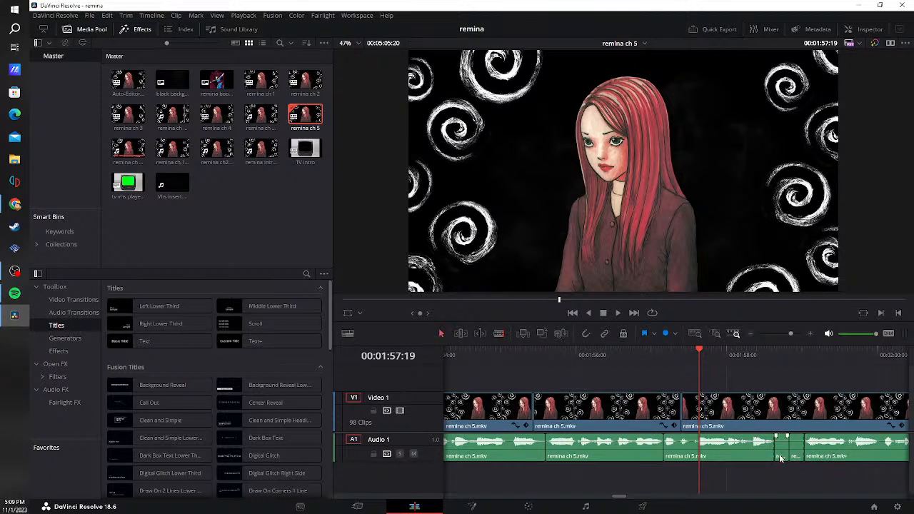
{"action": "left_click_drag", "start_coordinate": [781, 458], "coordinate": [801, 457]}
{"action": "key", "text": "BackSpace"}
{"action": "left_click", "coordinate": [797, 454]}
{"action": "key", "text": "BackSpace"}
- Replay from about 01:56:20, then cut out the silent pause from about 02:02:24 to 02:03:05 on Audio 1 and close the gap
{"action": "left_click", "coordinate": [627, 353]}
{"action": "left_click", "coordinate": [617, 314]}
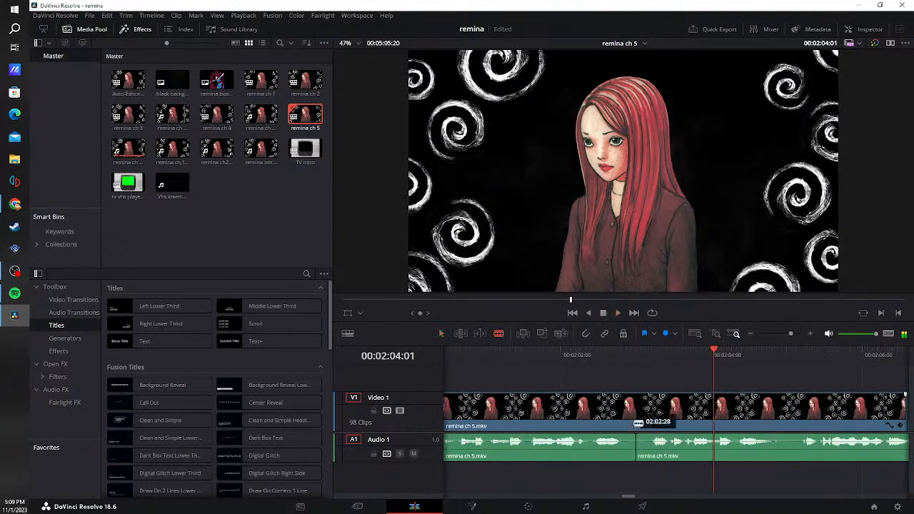
{"action": "key", "text": "b"}
{"action": "left_click", "coordinate": [620, 446]}
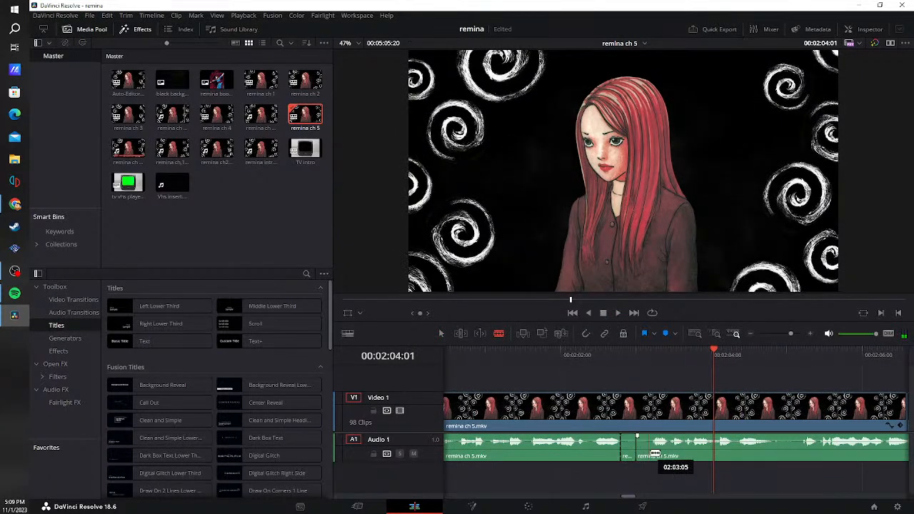
{"action": "left_click", "coordinate": [650, 450]}
{"action": "key", "text": "a"}
{"action": "key", "text": "BackSpace"}
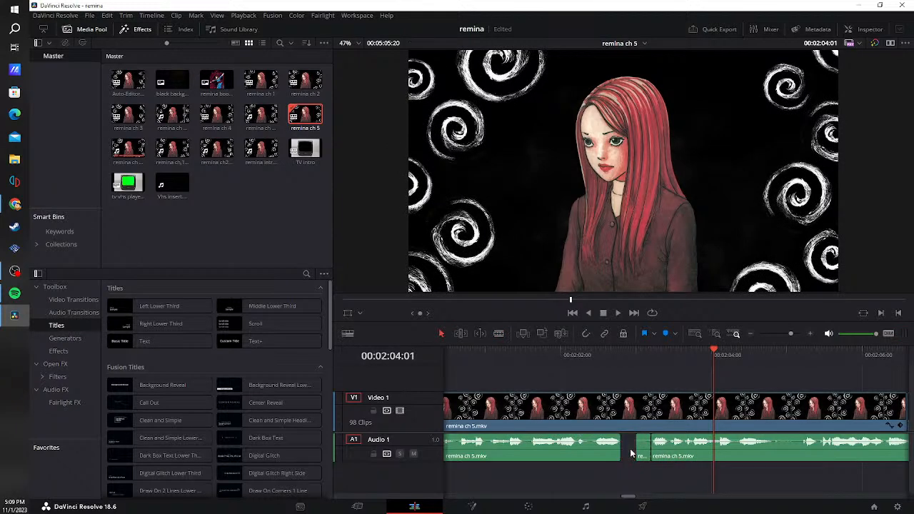
{"action": "left_click", "coordinate": [644, 455]}
{"action": "key", "text": "BackSpace"}
{"action": "left_click", "coordinate": [639, 456]}
{"action": "key", "text": "BackSpace"}
- Cut out the silent pause from about 02:04:12 to 02:04:23 on Audio 1 and close the gap
{"action": "key", "text": "b"}
{"action": "left_click", "coordinate": [743, 447]}
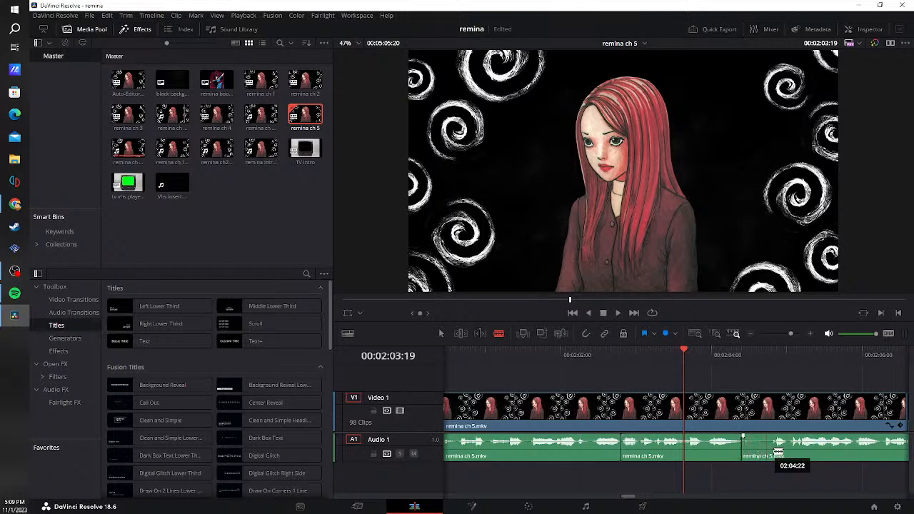
{"action": "left_click", "coordinate": [774, 449]}
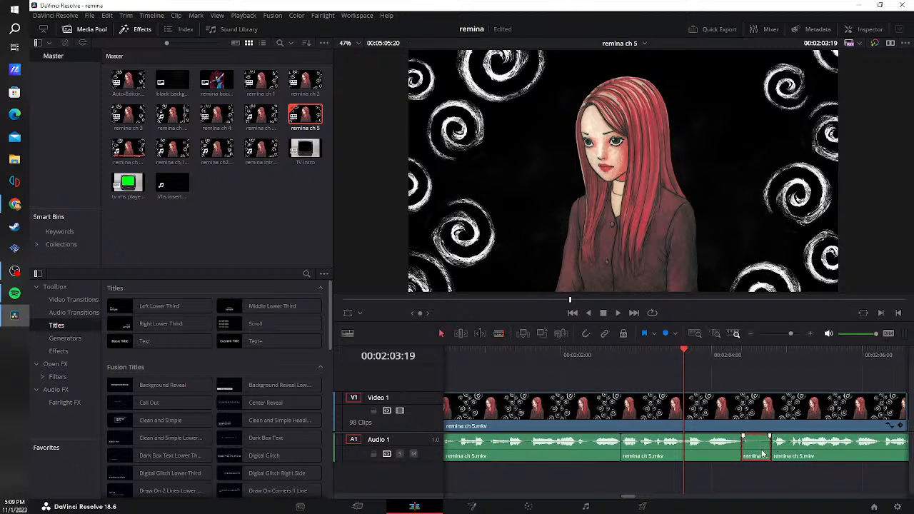
{"action": "key", "text": "BackSpace"}
{"action": "left_click", "coordinate": [759, 453]}
{"action": "key", "text": "BackSpace"}
- Replay from about 02:02:12, then cut out the silent pause from about 02:06:25 to 02:07:07 on Audio 1 and close the gap
{"action": "left_click", "coordinate": [592, 363]}
{"action": "left_click", "coordinate": [618, 313]}
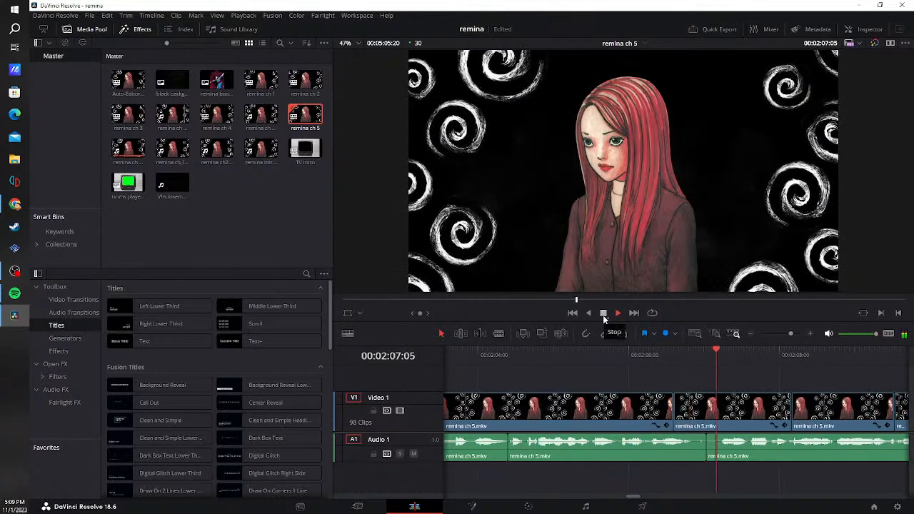
{"action": "left_click", "coordinate": [603, 315]}
{"action": "left_click", "coordinate": [695, 453]}
{"action": "left_click", "coordinate": [727, 453]}
{"action": "key", "text": "a"}
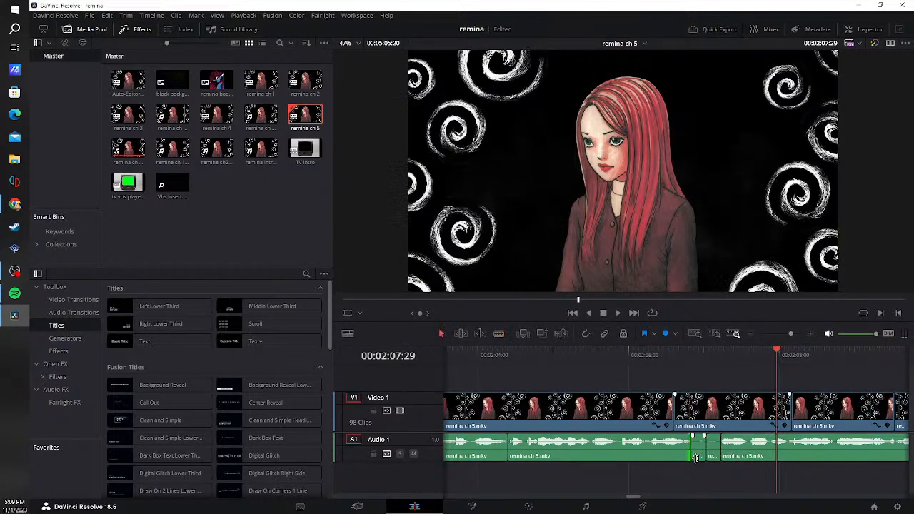
{"action": "key", "text": "BackSpace"}
{"action": "left_click", "coordinate": [713, 453]}
{"action": "key", "text": "BackSpace"}
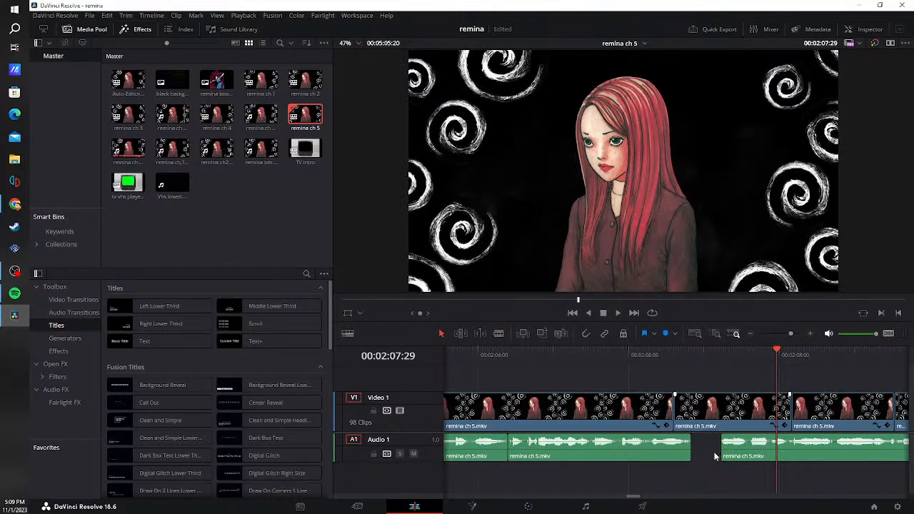
{"action": "left_click", "coordinate": [714, 452]}
{"action": "key", "text": "BackSpace"}
- Replay from about 02:06:08, then split Audio 1 around silent pauses at about 02:09:27–02:10:11, 02:11:01–02:11:05 and 02:11:28–02:12:09
{"action": "left_click", "coordinate": [649, 355]}
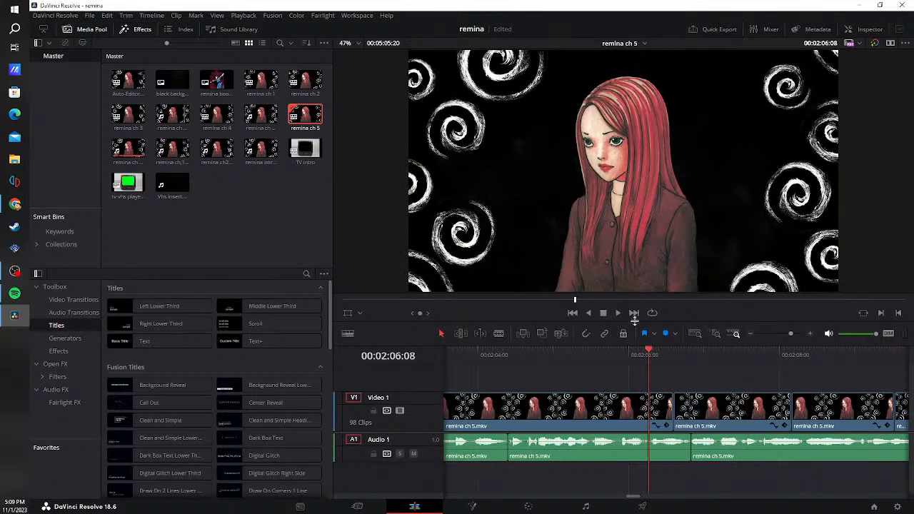
{"action": "left_click", "coordinate": [618, 313]}
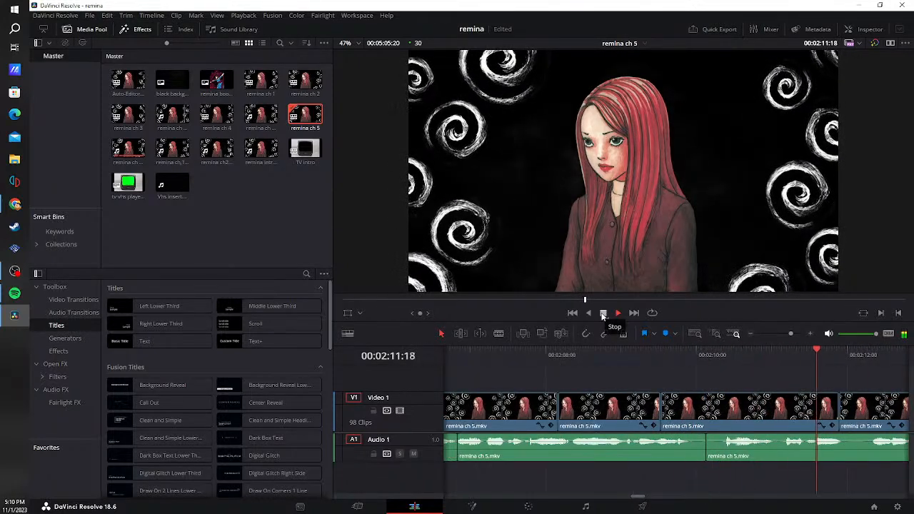
{"action": "left_click", "coordinate": [603, 314]}
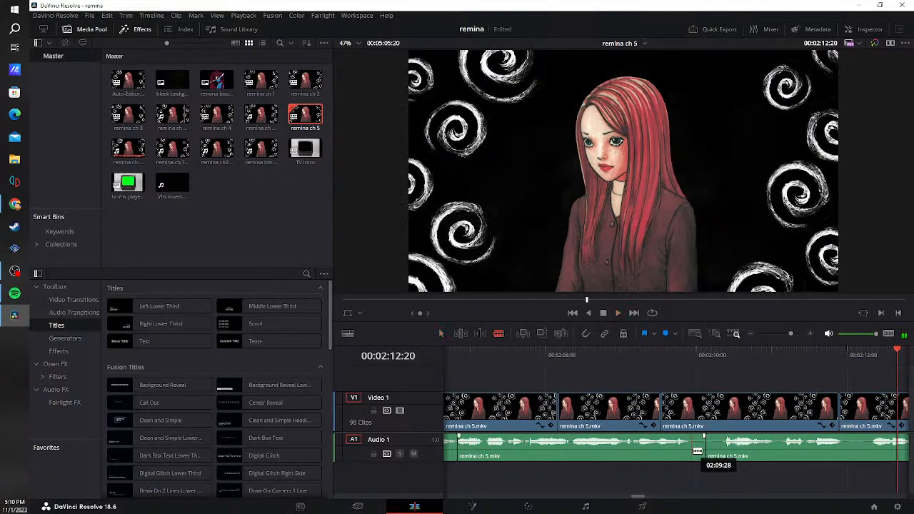
{"action": "left_click_drag", "start_coordinate": [694, 451], "coordinate": [789, 452]}
{"action": "left_click", "coordinate": [778, 452]}
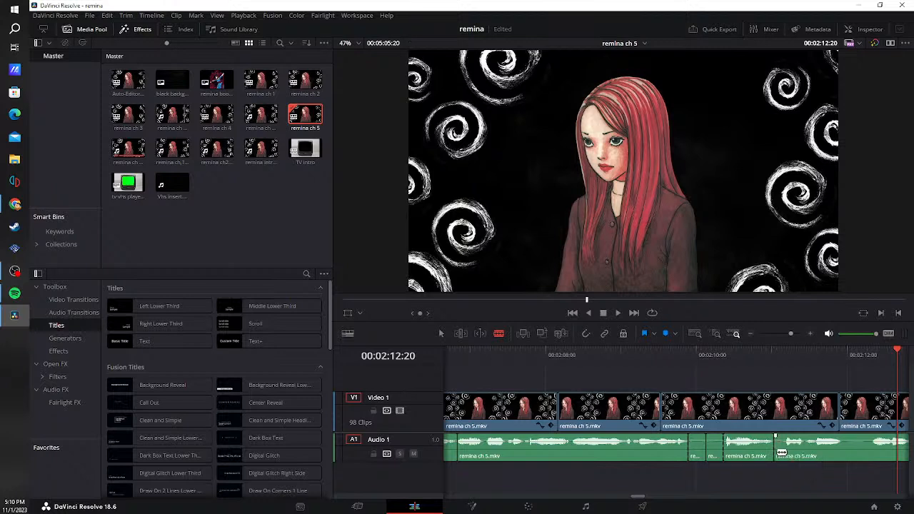
{"action": "left_click", "coordinate": [786, 452]}
{"action": "left_click", "coordinate": [843, 452]}
{"action": "left_click", "coordinate": [870, 450]}
{"action": "key", "text": "a"}
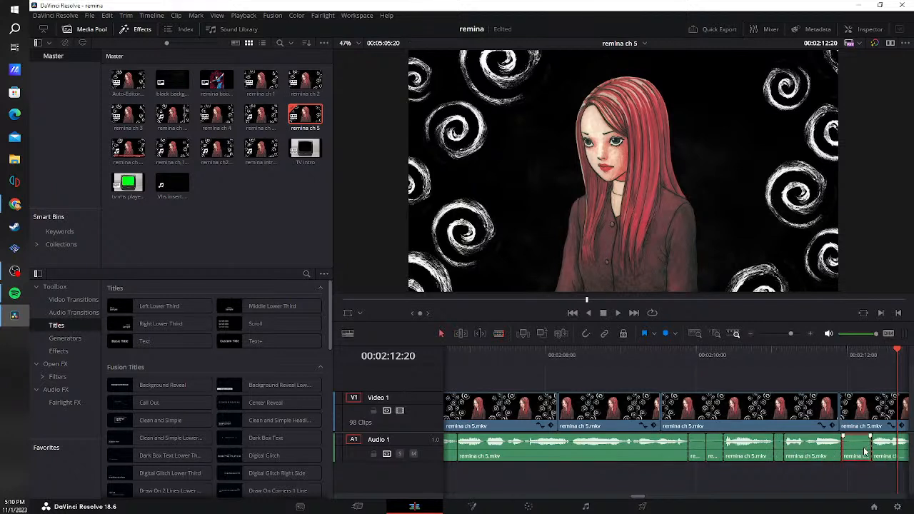
- Delete the three isolated silent pauses between about 02:09:27 and 02:12:09 on Audio 1 and close the gaps
{"action": "left_click", "coordinate": [863, 448]}
{"action": "key", "text": "BackSpace"}
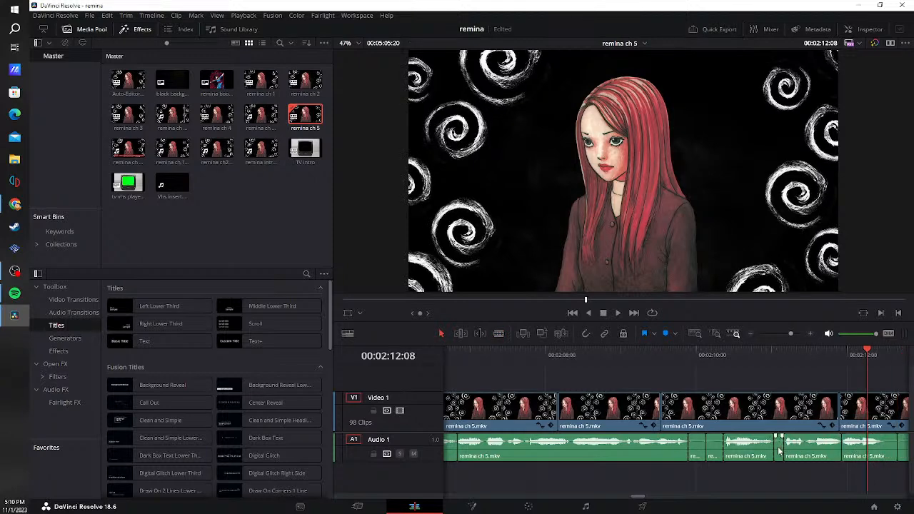
{"action": "left_click", "coordinate": [779, 452]}
{"action": "key", "text": "BackSpace"}
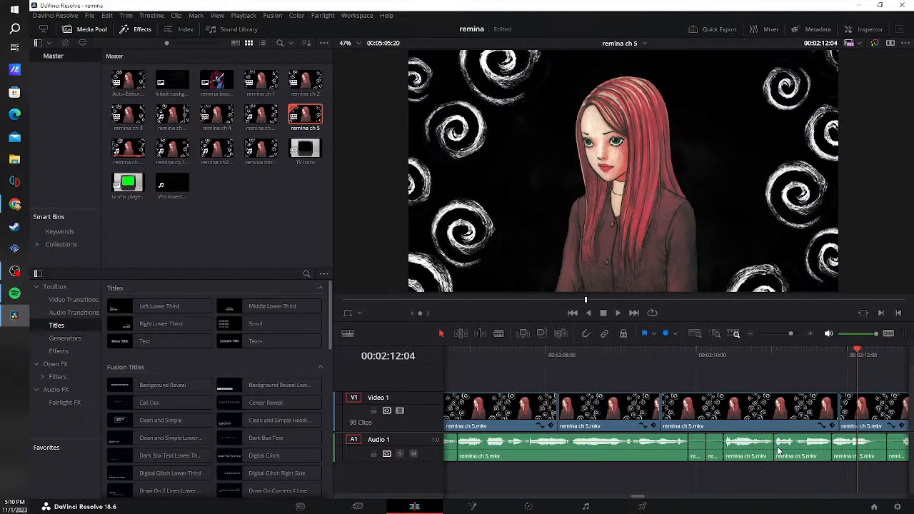
{"action": "left_click", "coordinate": [699, 450]}
{"action": "key", "text": "BackSpace"}
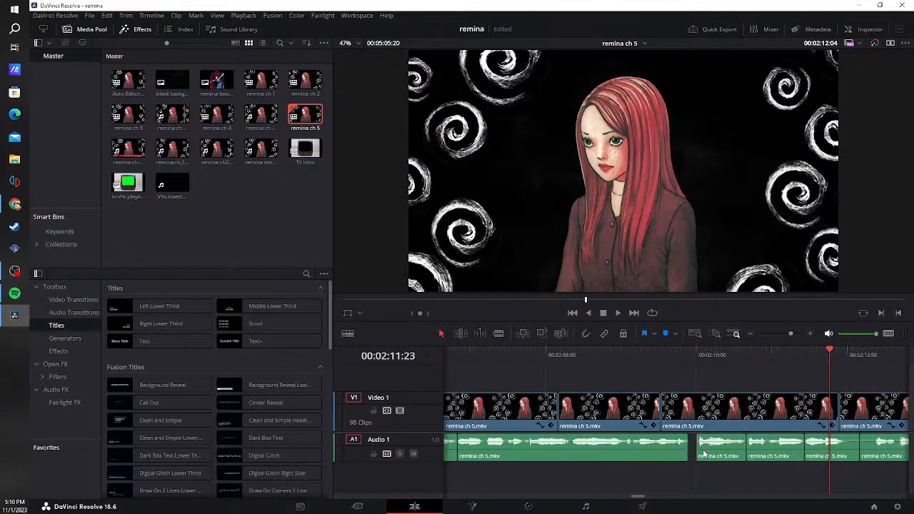
- Cut out the silent pause from about 02:11:27 to 02:12:07 on Audio 1 and close the gap
{"action": "key", "text": "b"}
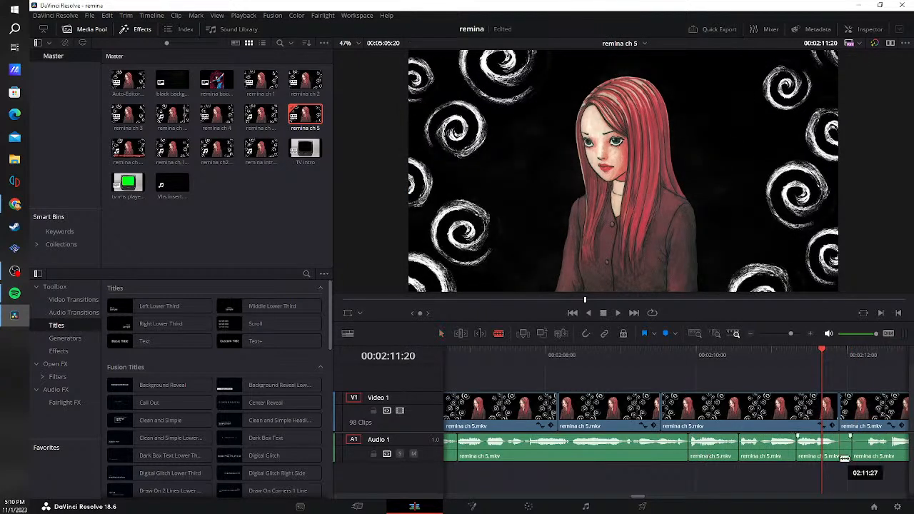
{"action": "left_click", "coordinate": [869, 451]}
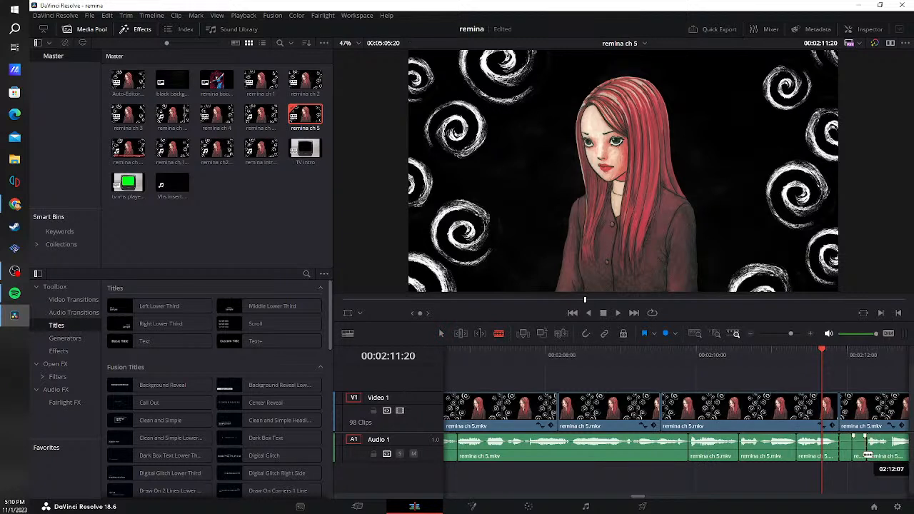
{"action": "key", "text": "Delete"}
{"action": "key", "text": "Delete"}
{"action": "left_click", "coordinate": [855, 455]}
{"action": "key", "text": "Delete"}
- Replay from about 02:09:14, split Audio 1 at about 02:12:16 and 02:15:12 around the unwanted section, and play through it
{"action": "left_click", "coordinate": [655, 354]}
{"action": "left_click", "coordinate": [617, 313]}
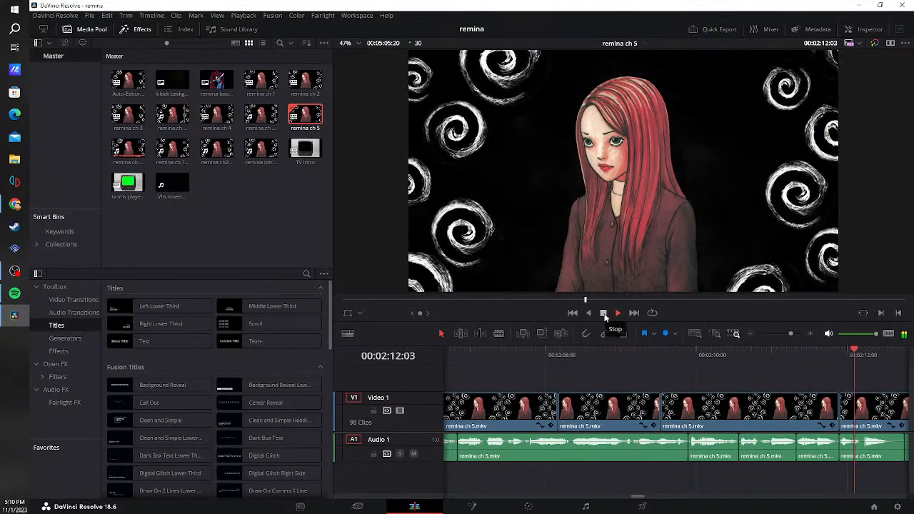
{"action": "left_click", "coordinate": [604, 313]}
{"action": "left_click", "coordinate": [653, 448]}
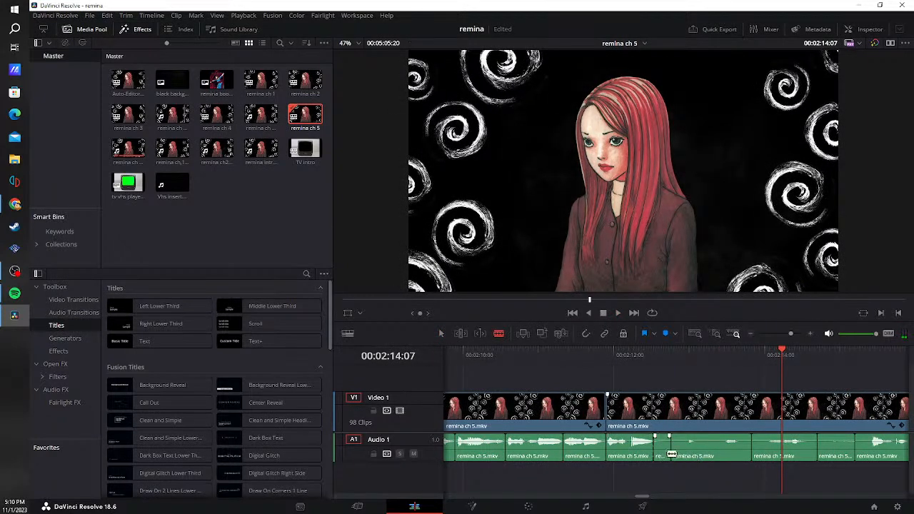
{"action": "left_click", "coordinate": [872, 449]}
{"action": "key", "text": "a"}
{"action": "left_click", "coordinate": [618, 313]}
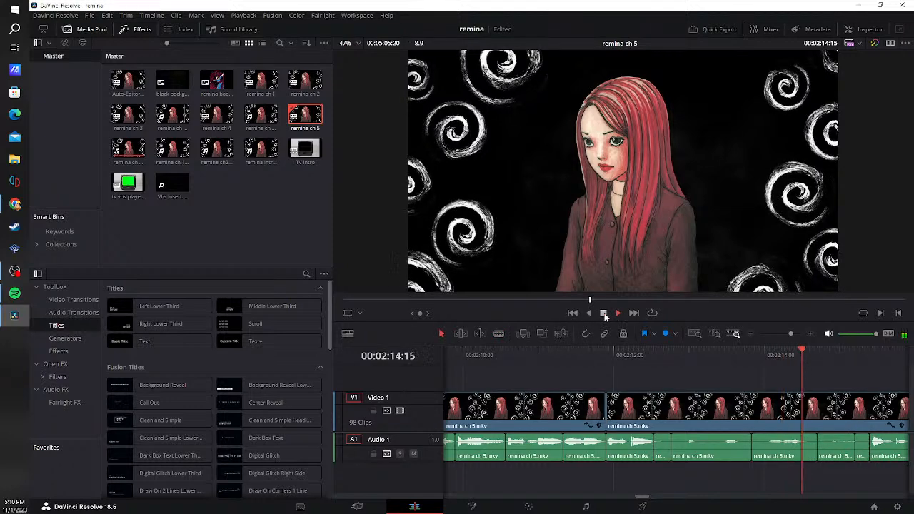
{"action": "left_click", "coordinate": [604, 313]}
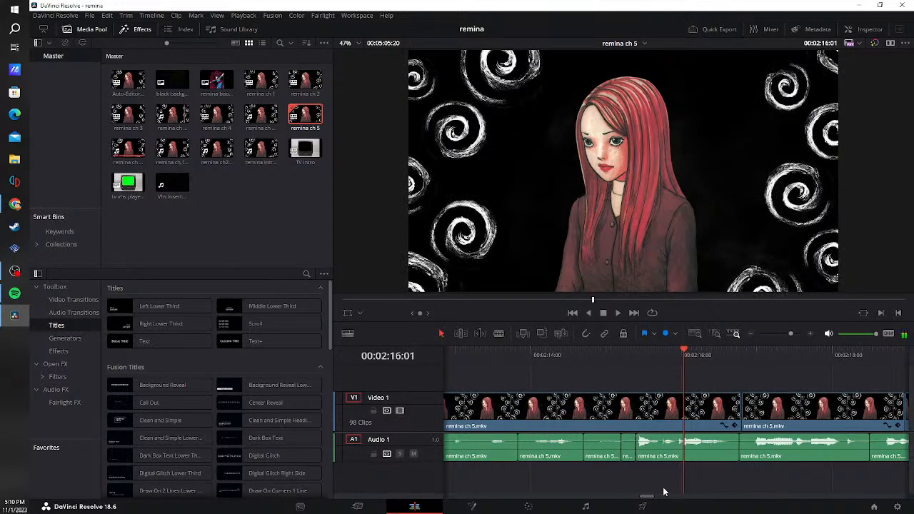
- Delete all Audio 1 pieces from about 02:12:16 to 02:15:12 and close the gap
{"action": "scroll", "coordinate": [655, 500], "scroll_direction": "left", "scroll_amount": 5}
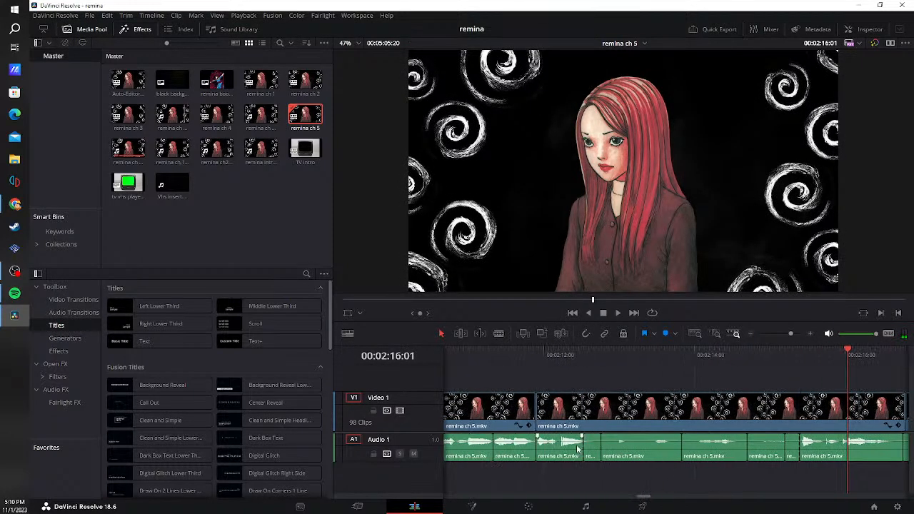
{"action": "key", "text": "BackSpace"}
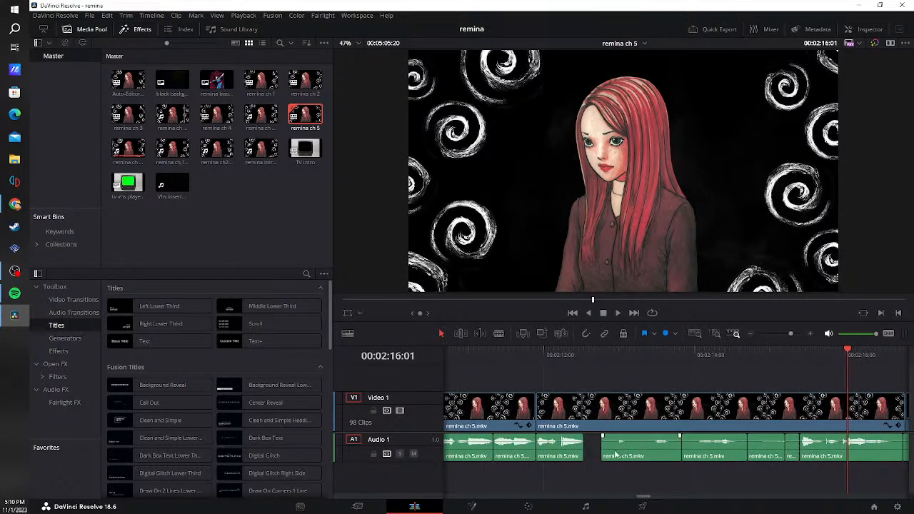
{"action": "left_click", "coordinate": [635, 455]}
{"action": "key", "text": "BackSpace"}
{"action": "left_click", "coordinate": [703, 452]}
{"action": "key", "text": "BackSpace"}
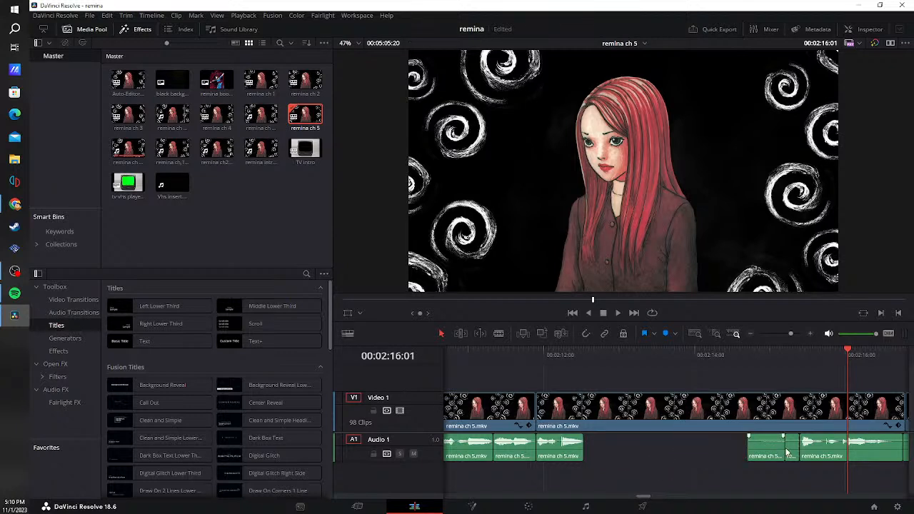
{"action": "key", "text": "BackSpace"}
{"action": "key", "text": "BackSpace"}
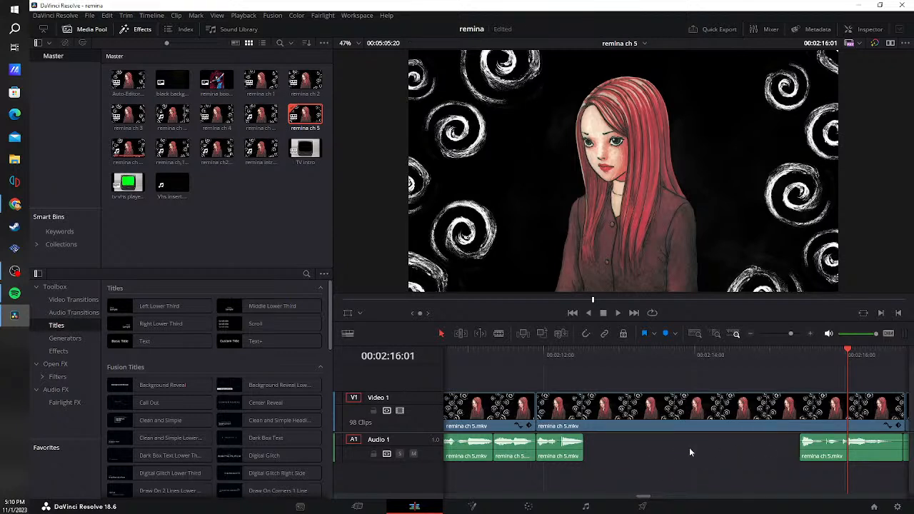
{"action": "key", "text": "ctrl+z"}
{"action": "key", "text": "ctrl+z"}
{"action": "key", "text": "ctrl+z"}
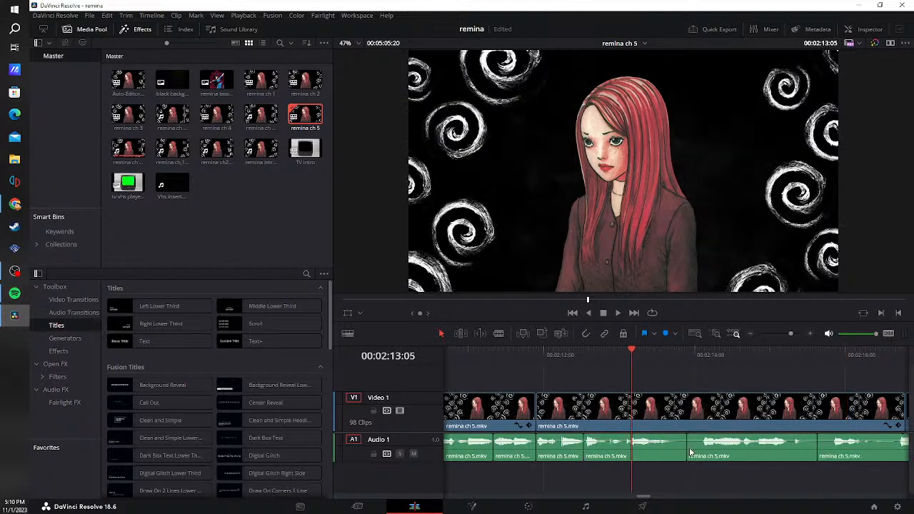
- Replay from about 02:11:19, then cut out the silent pause from about 02:13:22 to 02:14:03 on Audio 1 and close the gap
{"action": "left_click", "coordinate": [517, 363]}
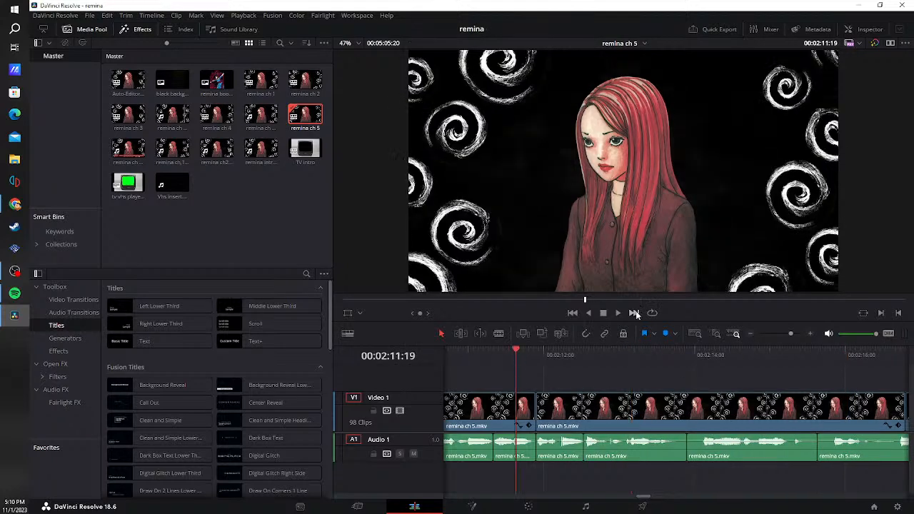
{"action": "left_click", "coordinate": [618, 315]}
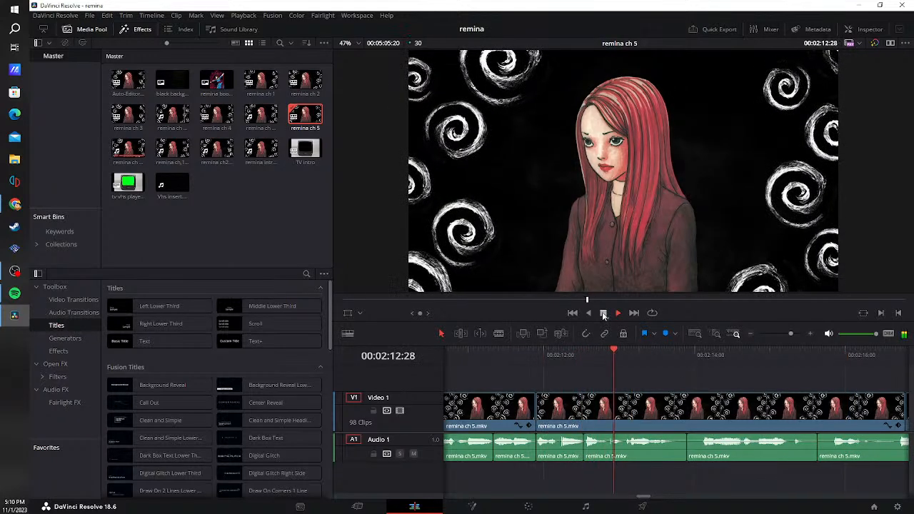
{"action": "left_click", "coordinate": [603, 314]}
{"action": "key", "text": "b"}
{"action": "left_click", "coordinate": [675, 446]}
{"action": "left_click", "coordinate": [700, 450]}
{"action": "key", "text": "a"}
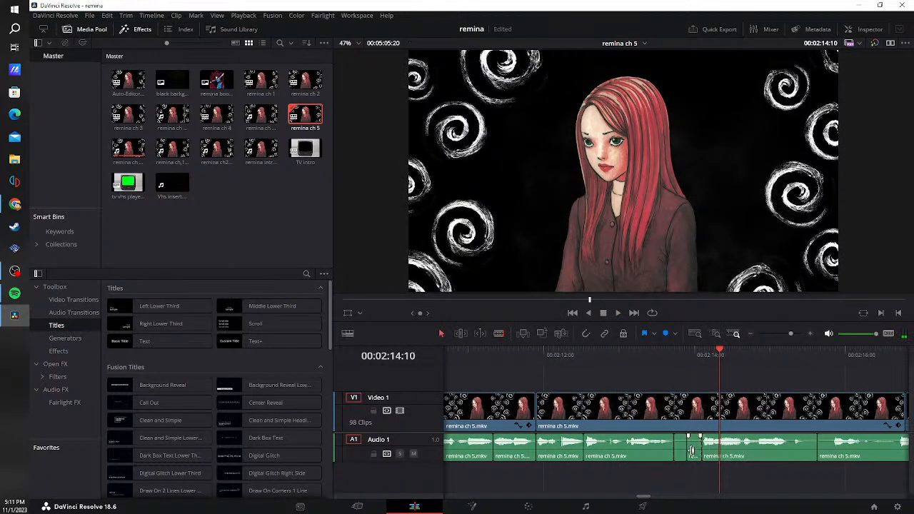
{"action": "key", "text": "BackSpace"}
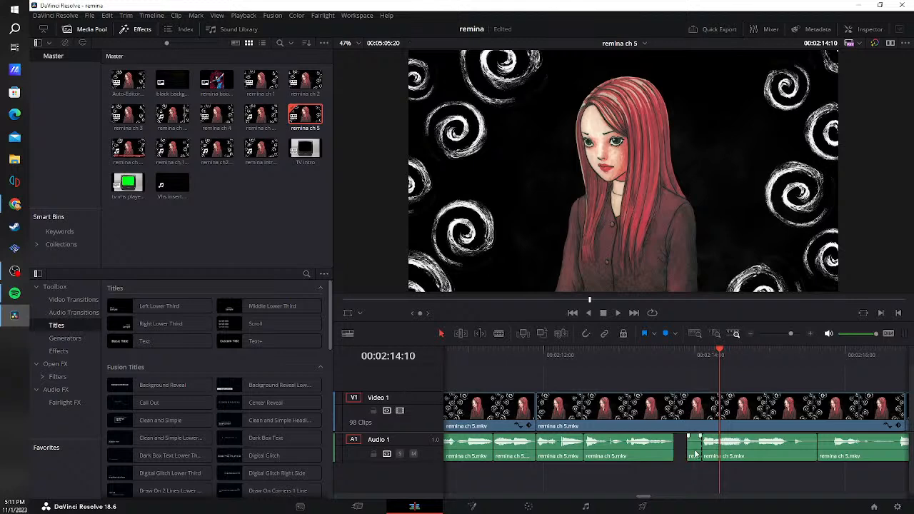
{"action": "left_click", "coordinate": [688, 452]}
{"action": "key", "text": "BackSpace"}
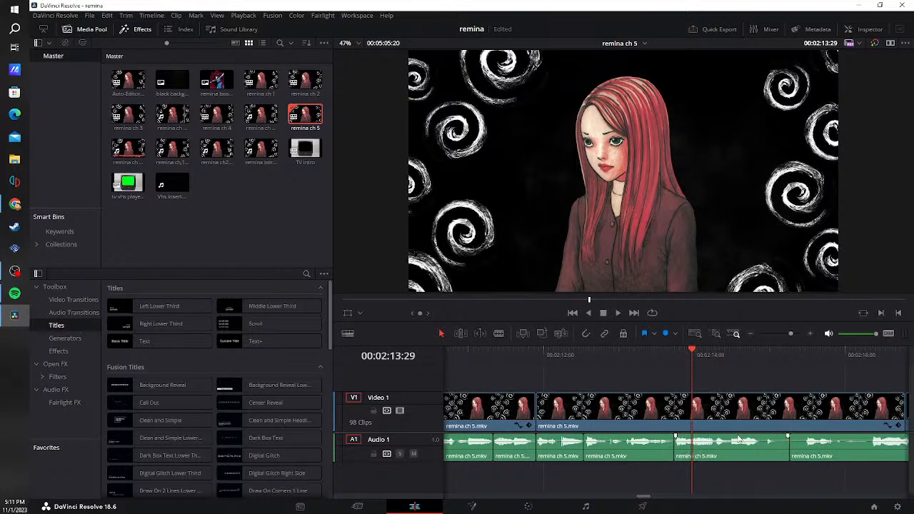
- Play on from about 02:13:29, then cut out the section from about 02:14:26 to 02:15:14 on Audio 1 and close the gap
{"action": "left_click", "coordinate": [620, 317]}
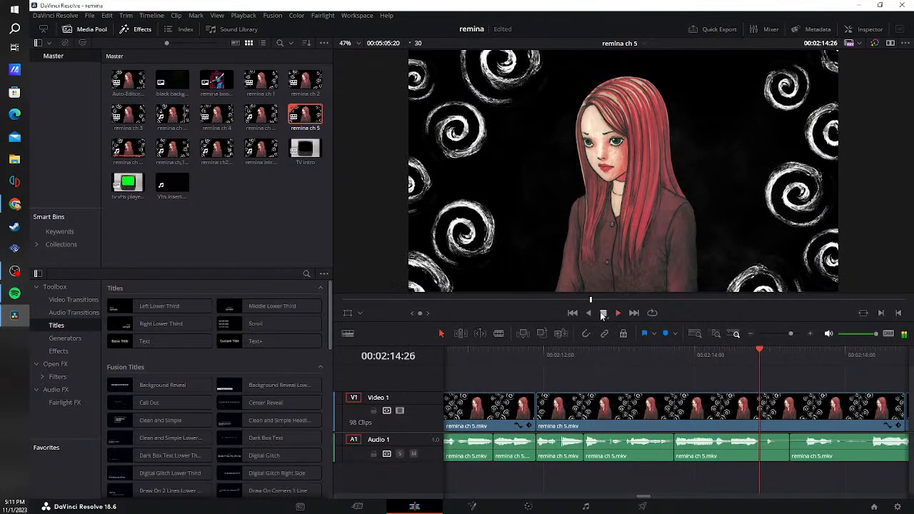
{"action": "left_click", "coordinate": [603, 314]}
{"action": "mouse_move", "coordinate": [776, 459]}
{"action": "left_mouse_down"}
{"action": "mouse_move", "coordinate": [764, 458]}
{"action": "mouse_move", "coordinate": [807, 457]}
{"action": "mouse_move", "coordinate": [786, 453]}
{"action": "left_mouse_up"}
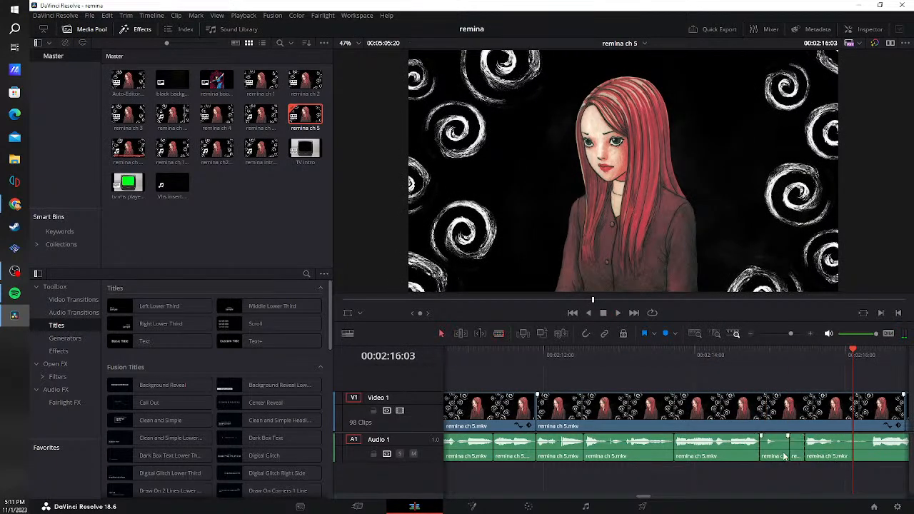
{"action": "key", "text": "BackSpace"}
{"action": "left_click", "coordinate": [795, 452]}
{"action": "key", "text": "BackSpace"}
- Go back to about 02:14:10, then cut out the silent pause from about 02:15:07 to 02:15:22 on Audio 1 and close the gap
{"action": "left_click", "coordinate": [808, 355]}
{"action": "left_click_drag", "start_coordinate": [808, 355], "coordinate": [720, 370]}
{"action": "key", "text": "b"}
{"action": "left_click", "coordinate": [788, 447]}
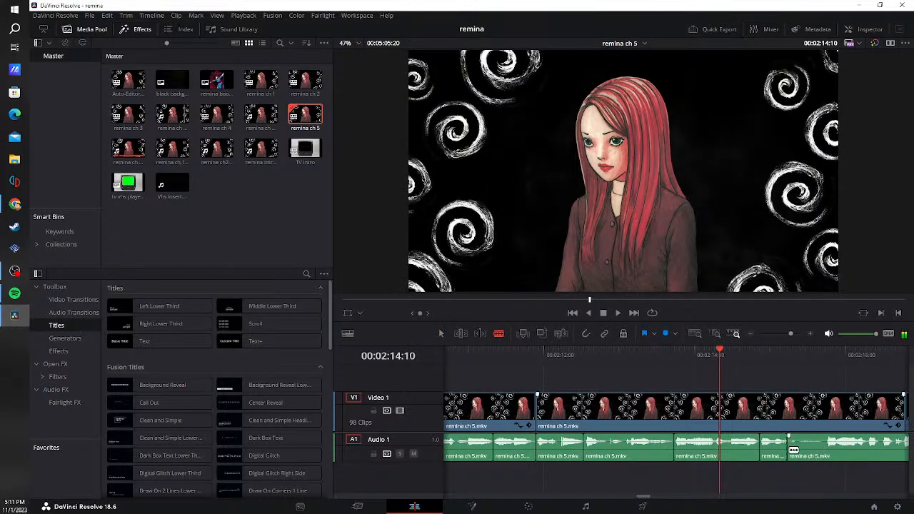
{"action": "key", "text": "a"}
{"action": "left_click", "coordinate": [816, 450]}
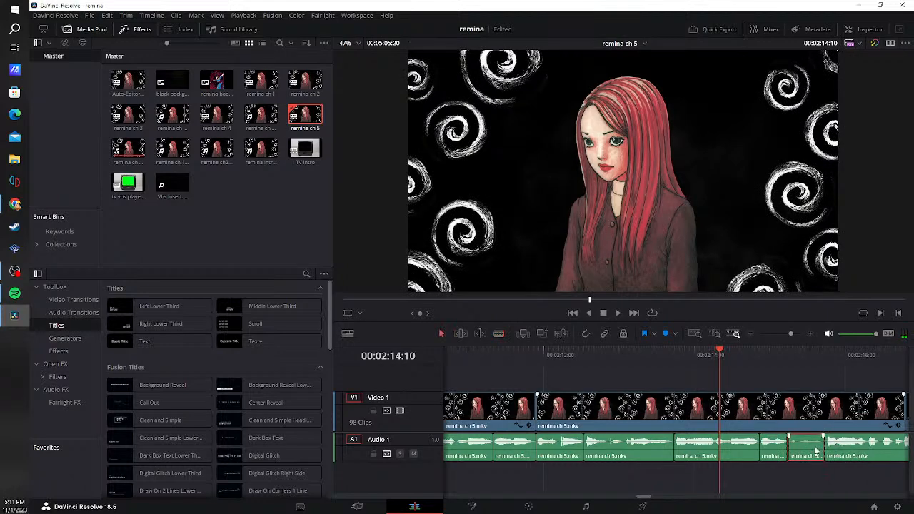
{"action": "key", "text": "Delete"}
- Replay from about 02:13:08, then cut out the silent pause from about 02:17:08 to 02:17:19 on Audio 1 and close the gap
{"action": "left_click", "coordinate": [638, 355]}
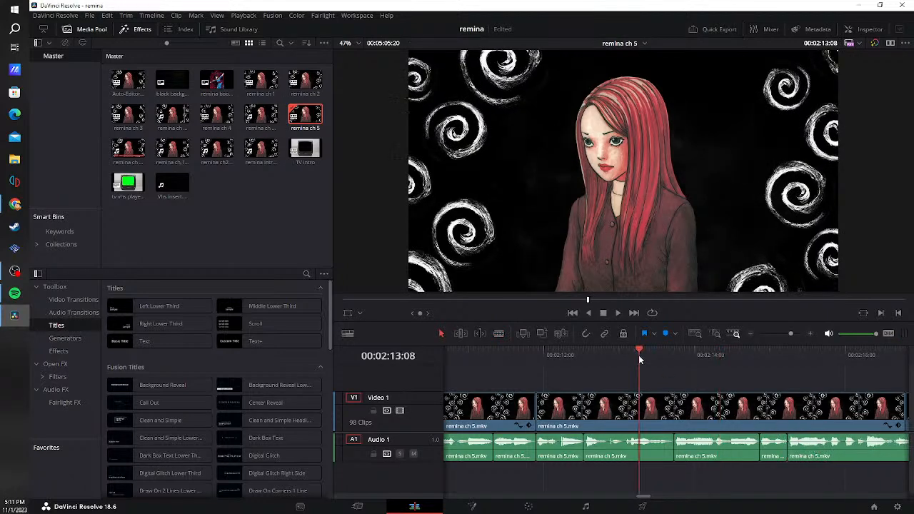
{"action": "left_click", "coordinate": [619, 312]}
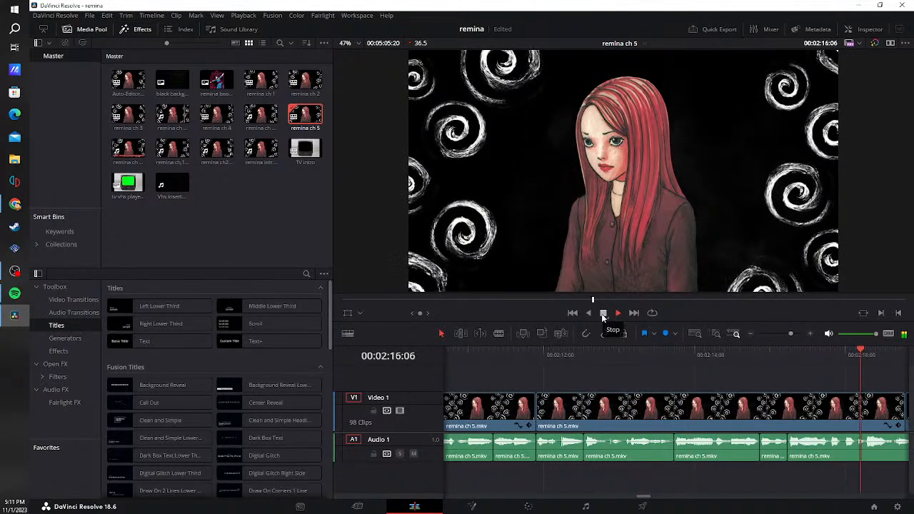
{"action": "left_click", "coordinate": [602, 314]}
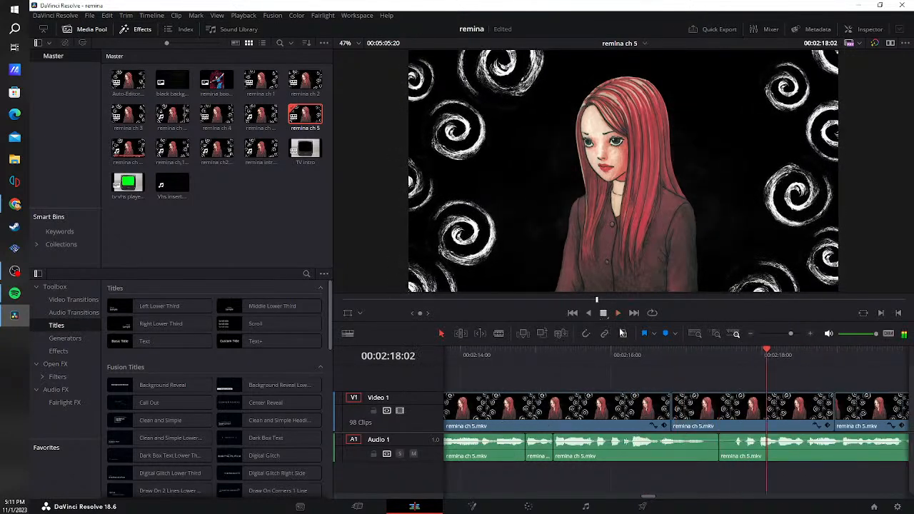
{"action": "left_click_drag", "start_coordinate": [704, 435], "coordinate": [729, 456]}
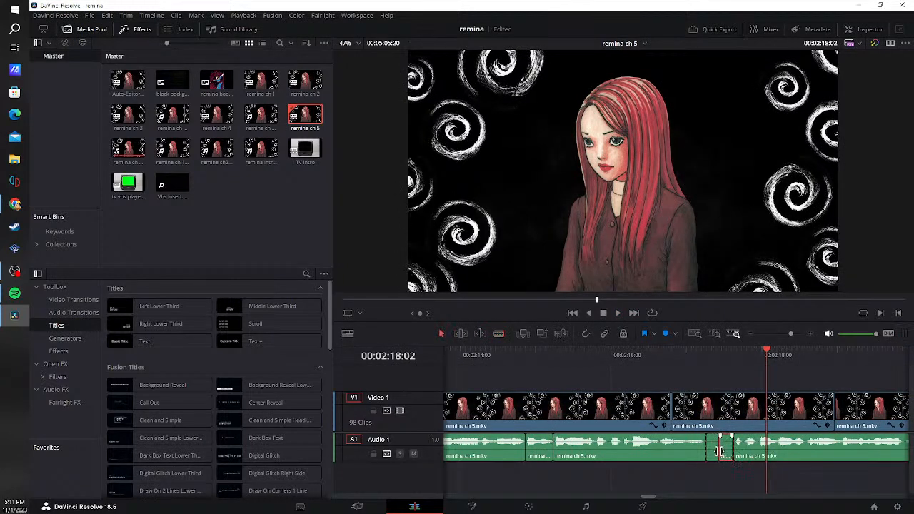
{"action": "key", "text": "Delete"}
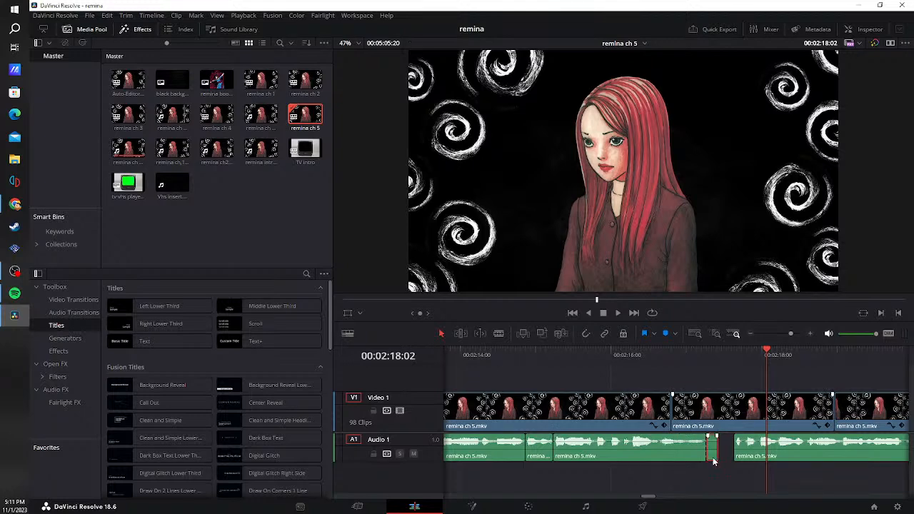
{"action": "left_click", "coordinate": [718, 450]}
{"action": "key", "text": "Delete"}
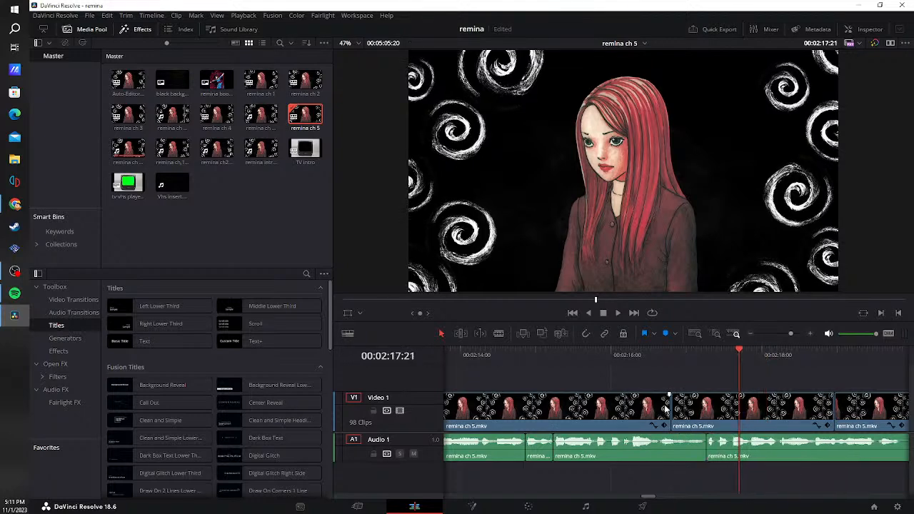
- Replay from about 02:16:02, then split the Audio 1 narration at about 02:19:25 and 02:21:22
{"action": "left_click", "coordinate": [616, 355]}
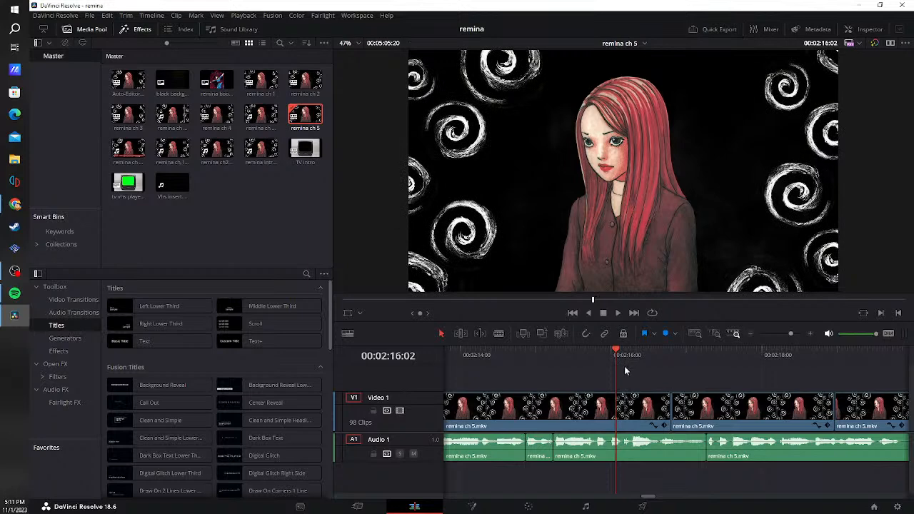
{"action": "left_click", "coordinate": [617, 314]}
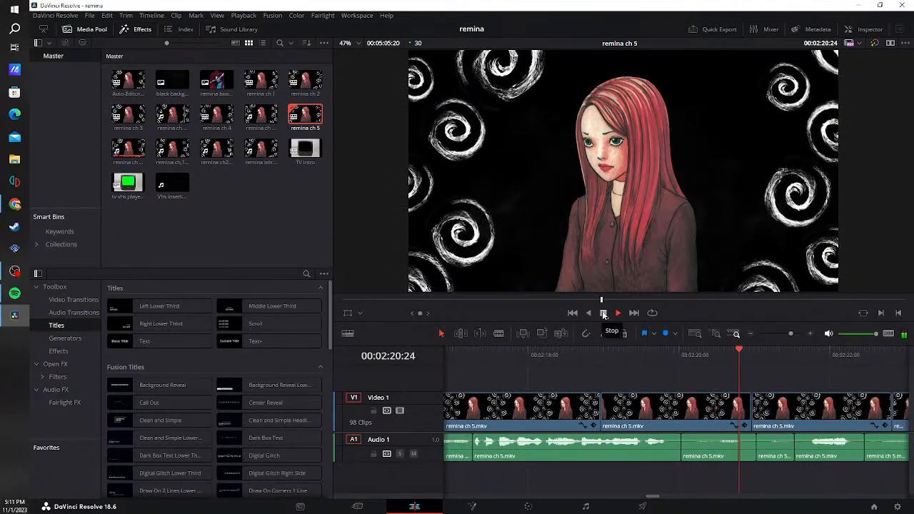
{"action": "left_click", "coordinate": [603, 314]}
{"action": "key", "text": "b"}
{"action": "left_click", "coordinate": [667, 451]}
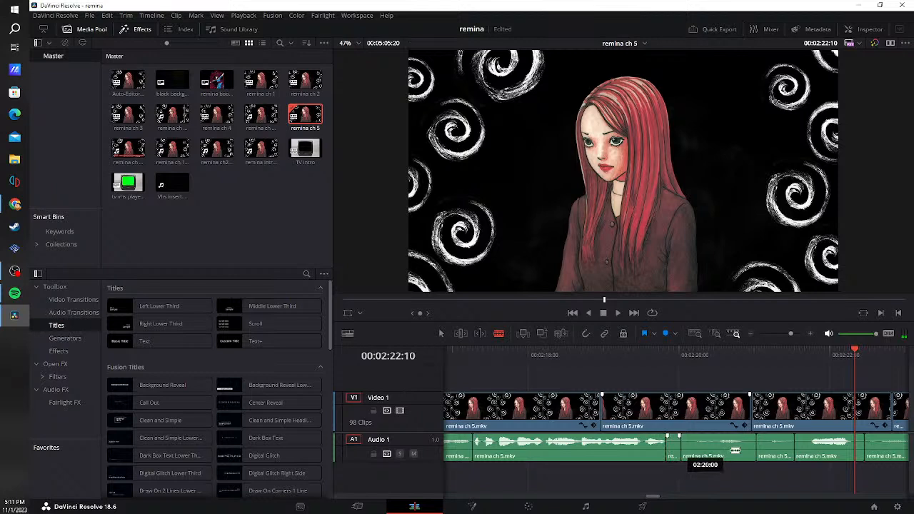
{"action": "left_click", "coordinate": [812, 452]}
- Delete all Audio 1 pieces from about 02:19:25 to 02:21:22 and close the gap
{"action": "key", "text": "a"}
{"action": "left_click", "coordinate": [804, 453]}
{"action": "key", "text": "Delete"}
{"action": "left_click", "coordinate": [784, 455]}
{"action": "key", "text": "Delete"}
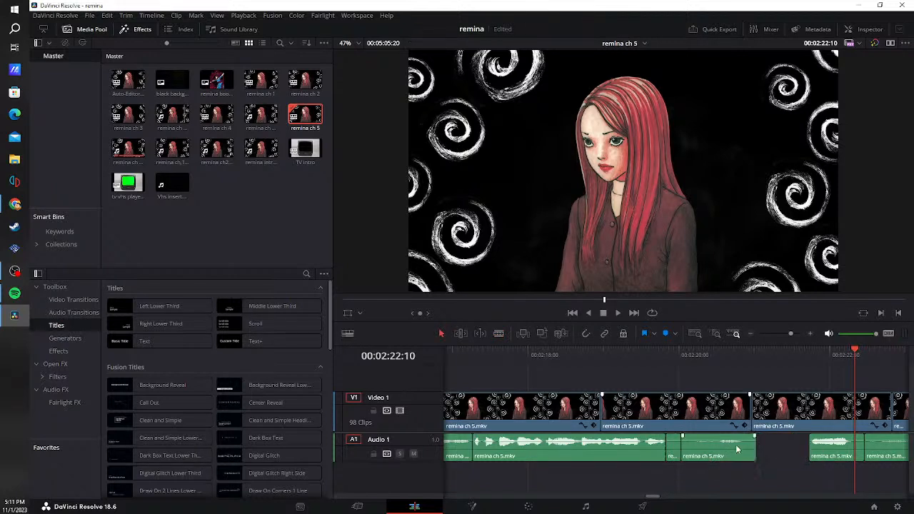
{"action": "left_click", "coordinate": [738, 449]}
{"action": "key", "text": "Delete"}
{"action": "key", "text": "ctrl+z"}
{"action": "key", "text": "ctrl+z"}
{"action": "key", "text": "ctrl+z"}
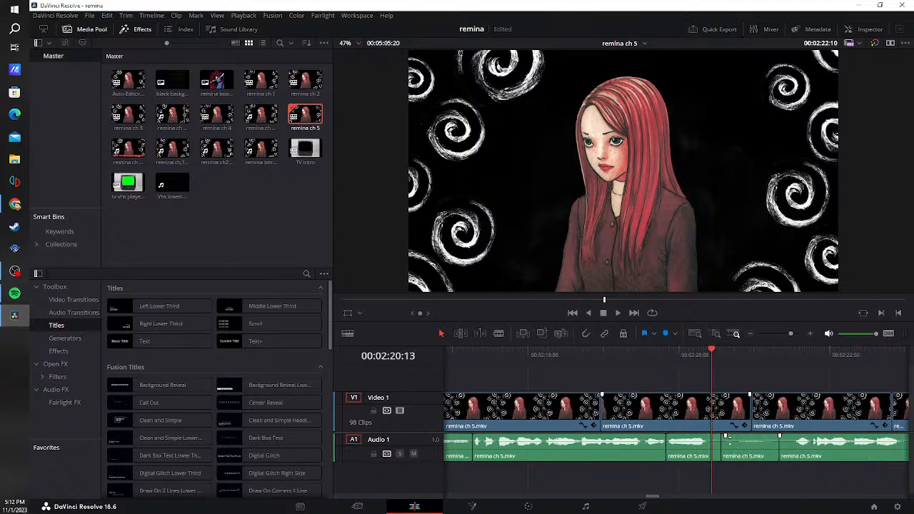
- Go back to about 02:19:22, then cut out the section from about 02:20:12 to 02:21:15 on Audio 1 and close the gap
{"action": "key", "text": "j"}
{"action": "key", "text": "k"}
{"action": "key", "text": "b"}
{"action": "left_click", "coordinate": [721, 451]}
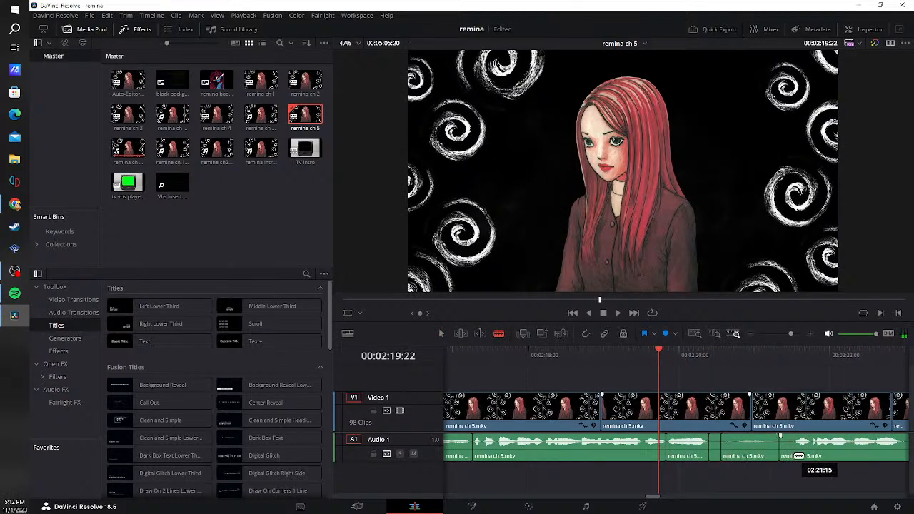
{"action": "left_click", "coordinate": [792, 453]}
{"action": "key", "text": "a"}
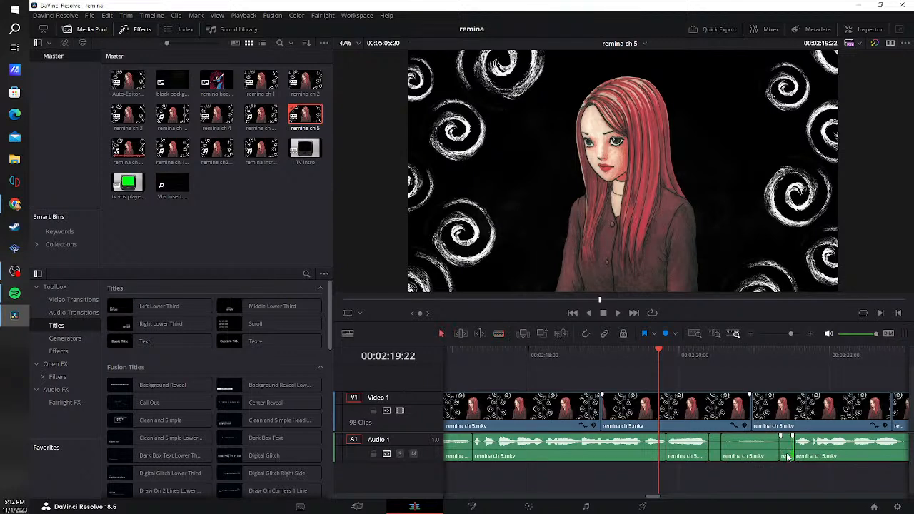
{"action": "key", "text": "BackSpace"}
{"action": "left_click", "coordinate": [762, 455]}
{"action": "key", "text": "BackSpace"}
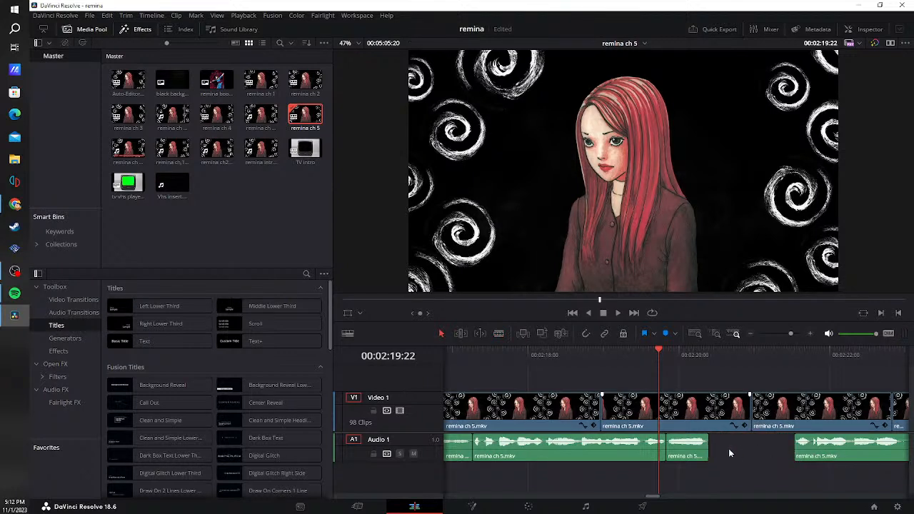
{"action": "left_click", "coordinate": [732, 454]}
{"action": "key", "text": "BackSpace"}
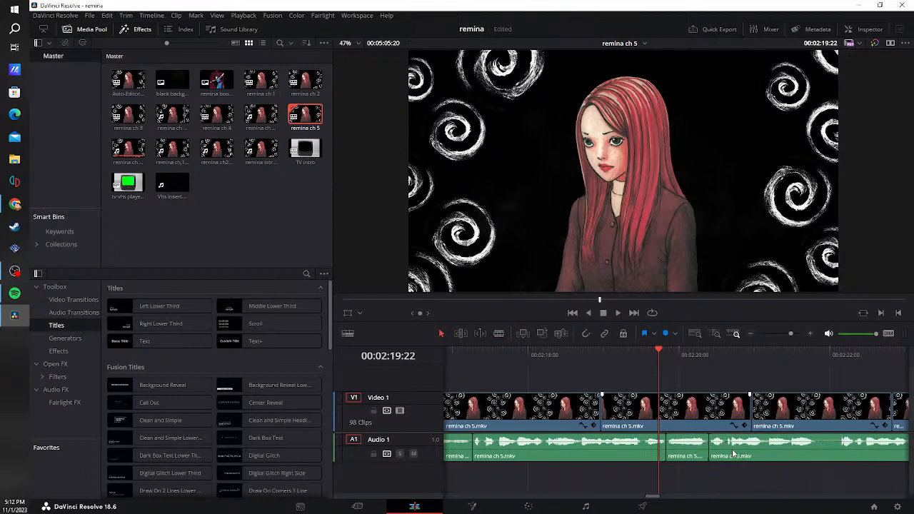
- Cut out the short pause starting at about 02:21:27 on Audio 1 and close the gap
{"action": "left_click", "coordinate": [824, 453]}
{"action": "left_click", "coordinate": [838, 456]}
{"action": "key", "text": "a"}
{"action": "key", "text": "BackSpace"}
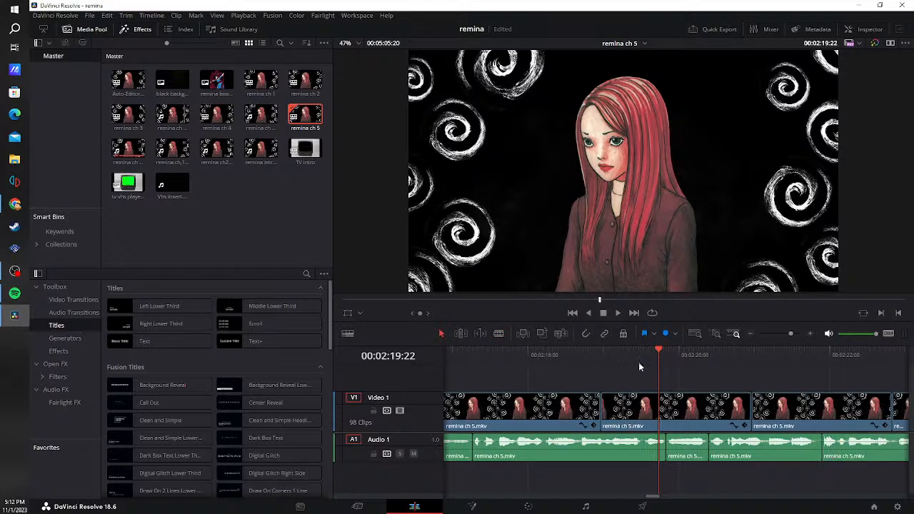
- Play on from about 02:19:22, then split Audio 1 around the pauses and delete the piece from about 02:25:24 to 02:26:05
{"action": "left_click", "coordinate": [618, 315]}
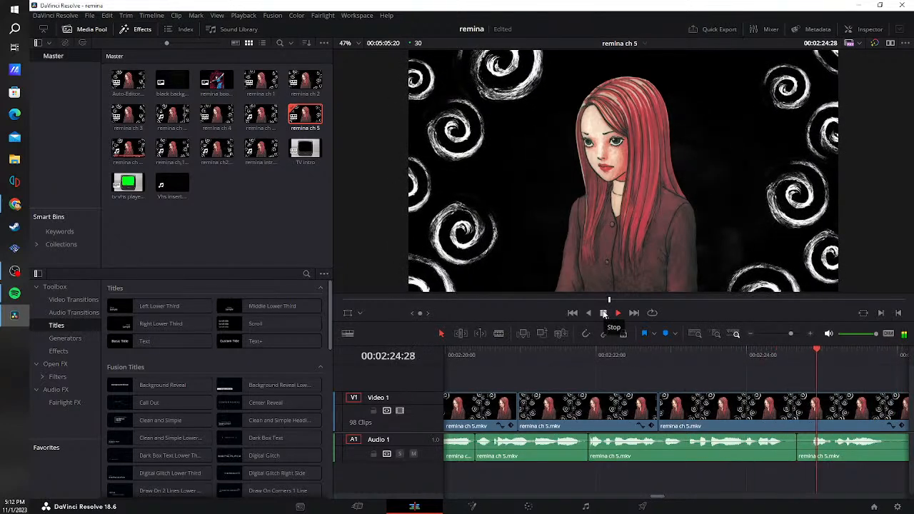
{"action": "left_click", "coordinate": [603, 314]}
{"action": "key", "text": "b"}
{"action": "left_click", "coordinate": [579, 455]}
{"action": "left_click", "coordinate": [650, 455]}
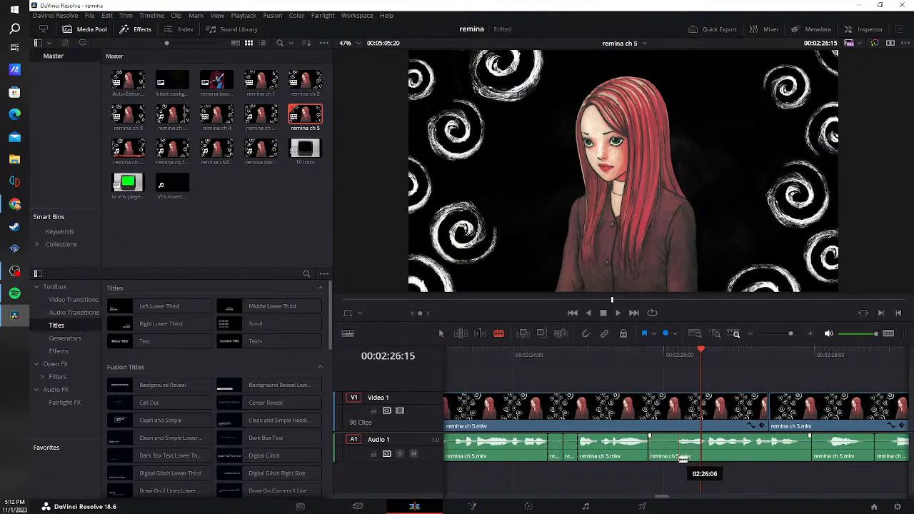
{"action": "left_click", "coordinate": [674, 457]}
{"action": "key", "text": "a"}
{"action": "key", "text": "BackSpace"}
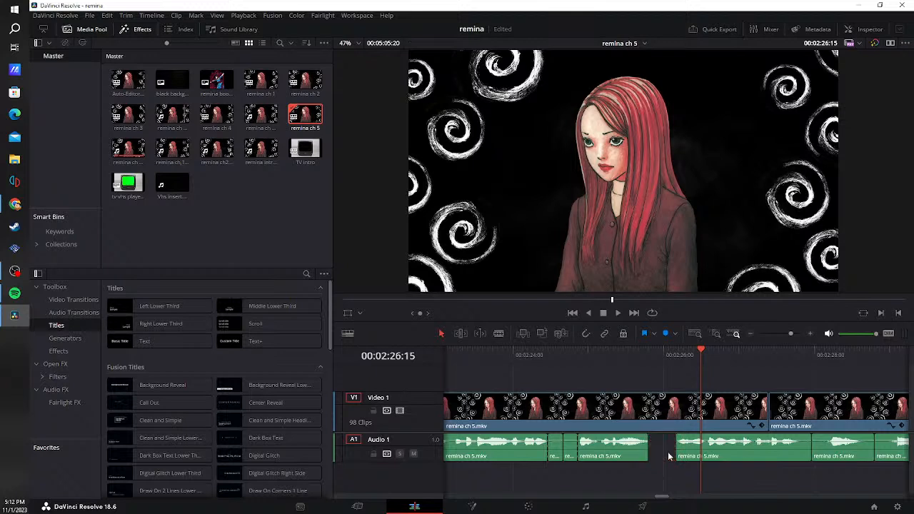
- Delete the two Audio 1 pieces from about 02:24:14 to 02:24:26 and close both open gaps on the track
{"action": "left_click", "coordinate": [555, 451]}
{"action": "key", "text": "BackSpace"}
{"action": "left_click", "coordinate": [571, 451]}
{"action": "key", "text": "BackSpace"}
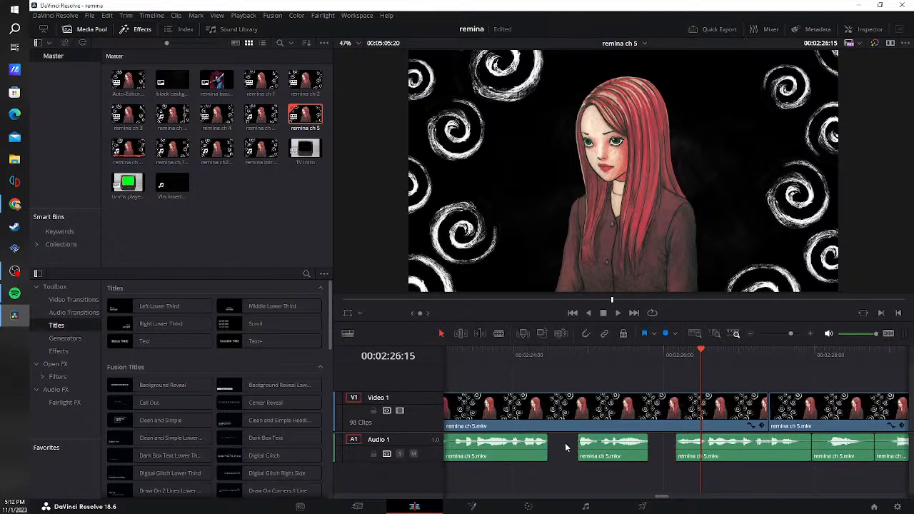
{"action": "left_click", "coordinate": [567, 449]}
{"action": "key", "text": "BackSpace"}
{"action": "left_click", "coordinate": [635, 448]}
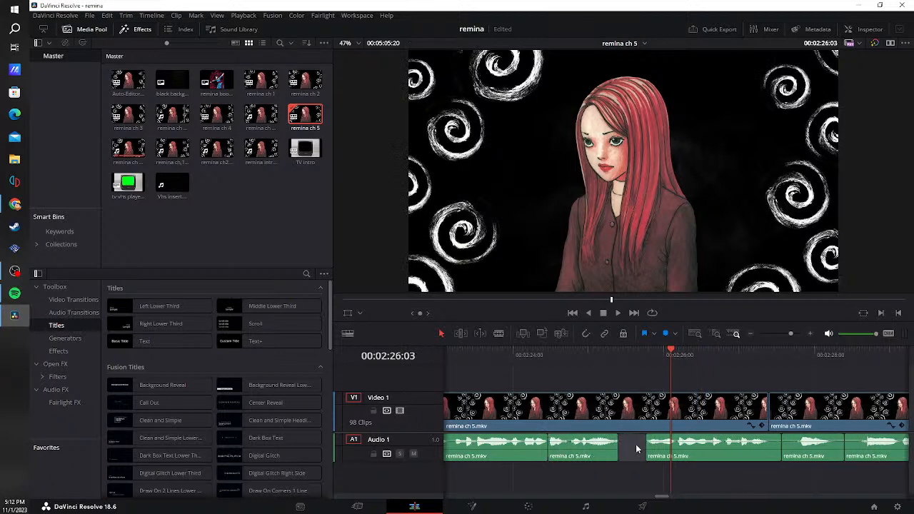
{"action": "key", "text": "BackSpace"}
- Cut out the silent pause from about 02:27:01 to 02:27:13 on Audio 1 and close the gap
{"action": "left_click", "coordinate": [741, 454]}
{"action": "left_click", "coordinate": [772, 452]}
{"action": "key", "text": "a"}
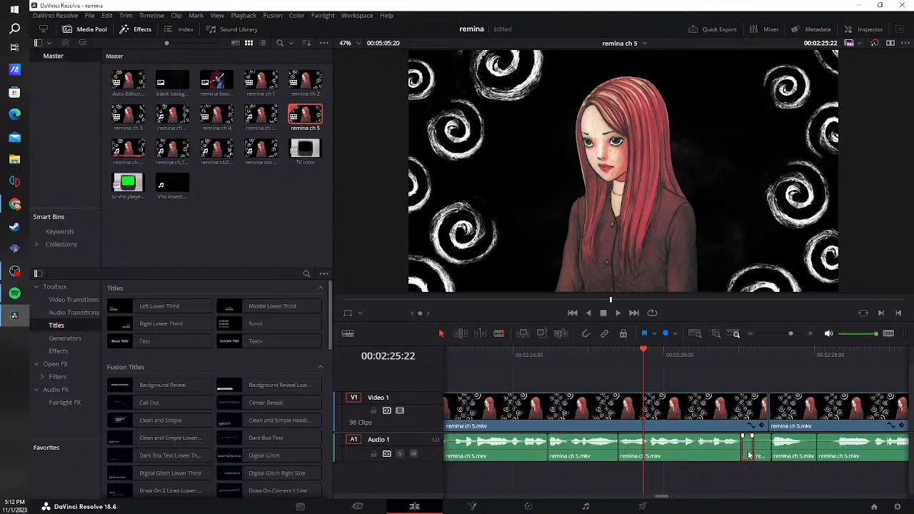
{"action": "left_click", "coordinate": [756, 448]}
{"action": "key", "text": "BackSpace"}
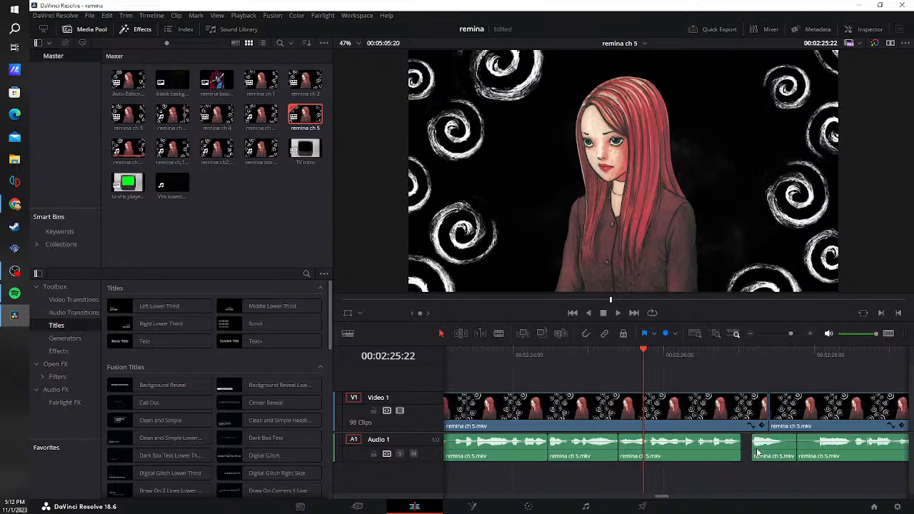
- Cut out the silent pause from about 02:27:13 to 02:27:25 on Audio 1 and close the gap
{"action": "key", "text": "b"}
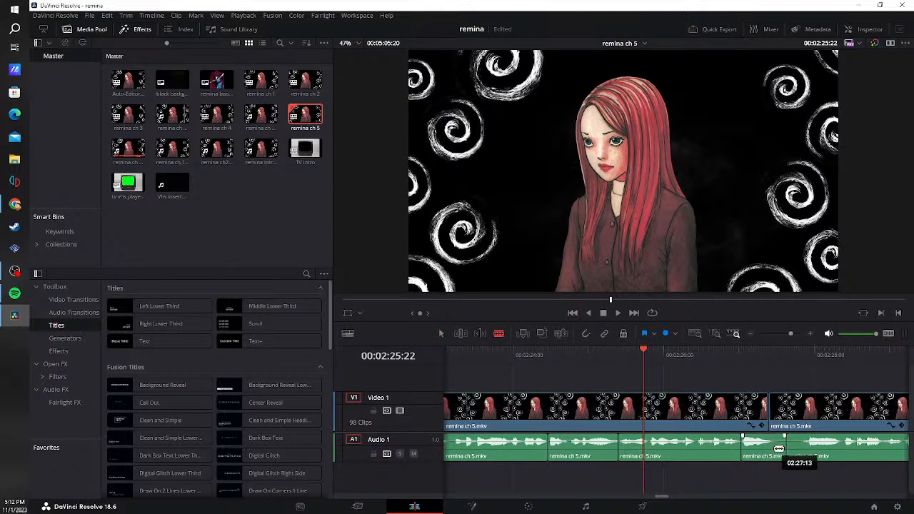
{"action": "left_click", "coordinate": [800, 448]}
{"action": "left_click", "coordinate": [787, 449]}
{"action": "key", "text": "a"}
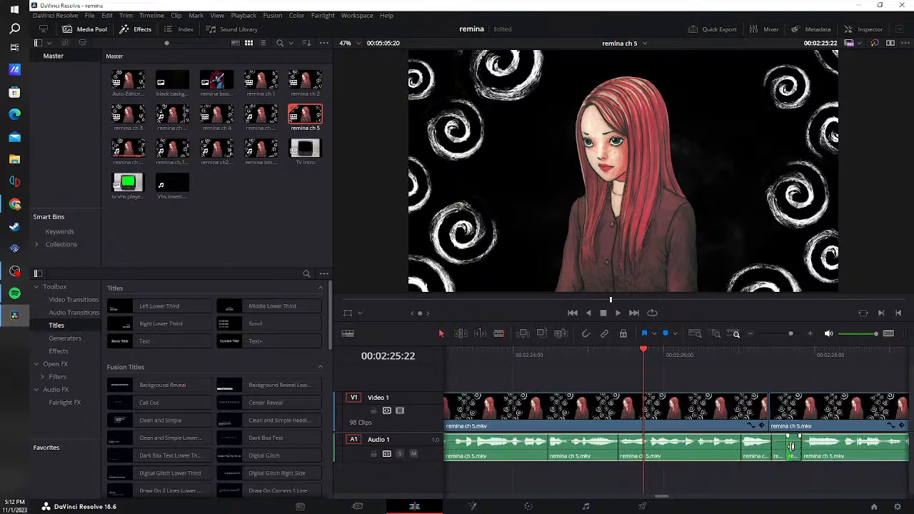
{"action": "key", "text": "BackSpace"}
{"action": "left_click", "coordinate": [780, 451]}
{"action": "key", "text": "BackSpace"}
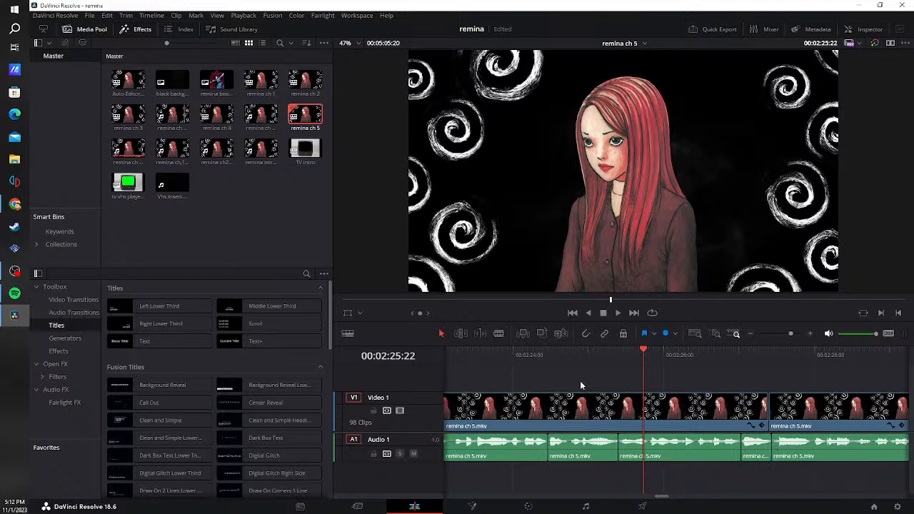
- Replay from about 02:25:00, then cut out the section from about 02:30:27 to 02:31:23 on Audio 1 and close the gap
{"action": "left_click", "coordinate": [587, 374]}
{"action": "key", "text": "space"}
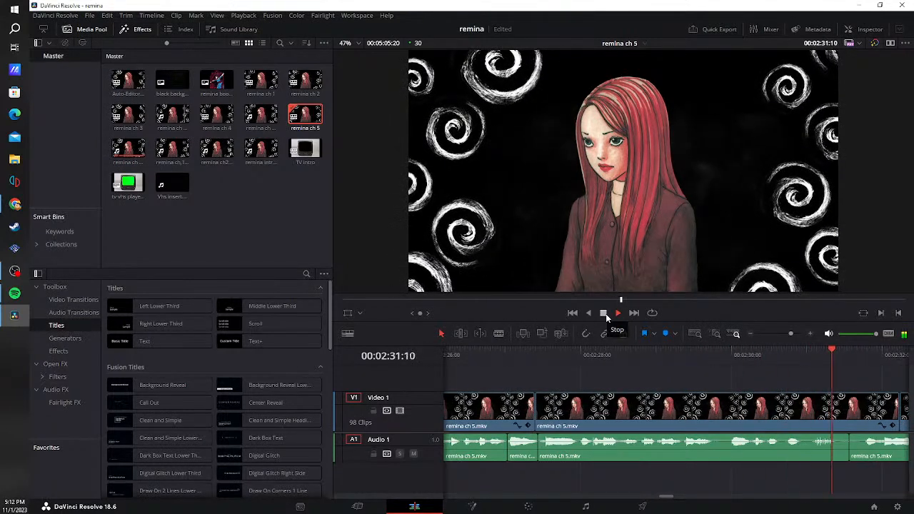
{"action": "left_click", "coordinate": [606, 314]}
{"action": "left_click", "coordinate": [609, 454]}
{"action": "left_click_drag", "start_coordinate": [607, 454], "coordinate": [631, 455]}
{"action": "key", "text": "BackSpace"}
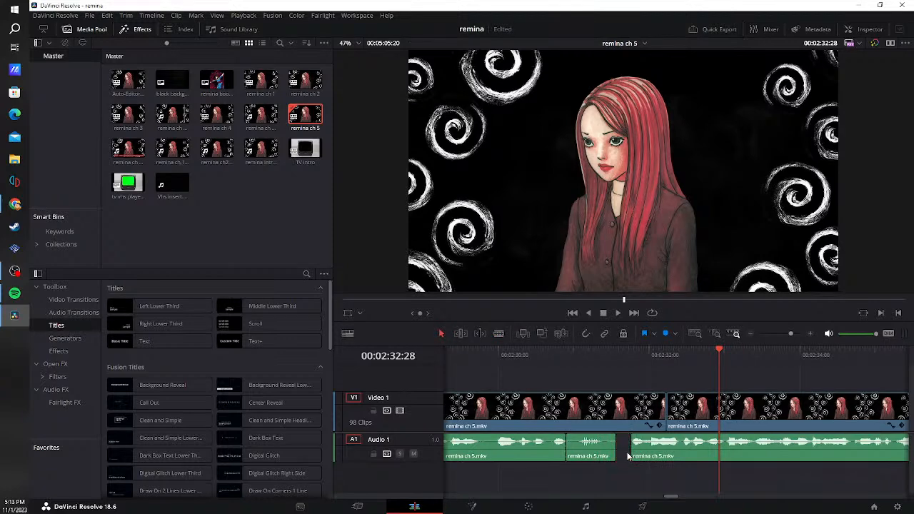
{"action": "left_click", "coordinate": [600, 452]}
{"action": "key", "text": "BackSpace"}
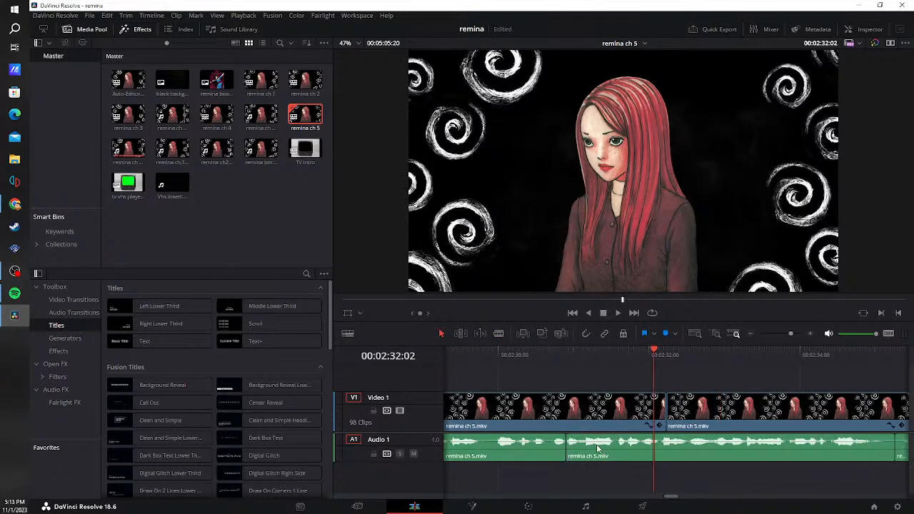
- Replay from about 02:30:08, then cut out the silent pause from about 02:35:02 to 02:35:11 on Audio 1 and close the gap
{"action": "left_click", "coordinate": [518, 365]}
{"action": "left_click", "coordinate": [619, 313]}
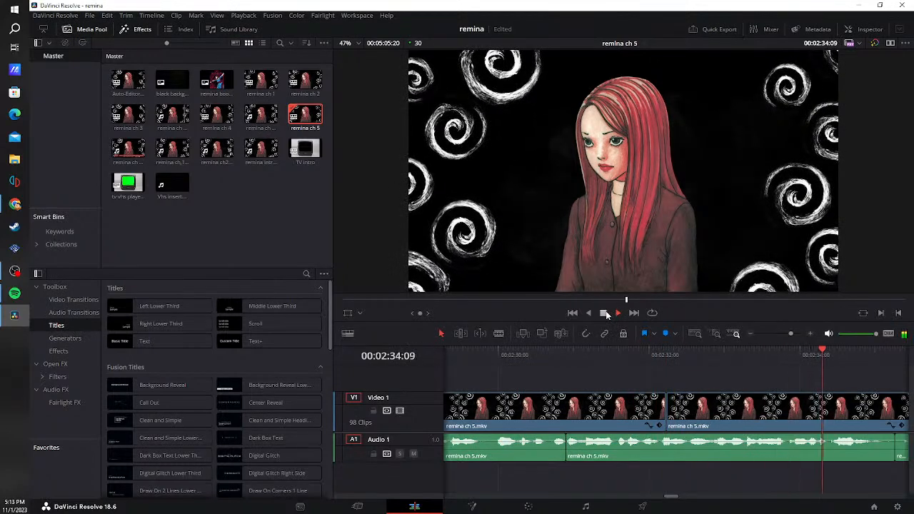
{"action": "left_click", "coordinate": [605, 314]}
{"action": "key", "text": "b"}
{"action": "left_click", "coordinate": [647, 450]}
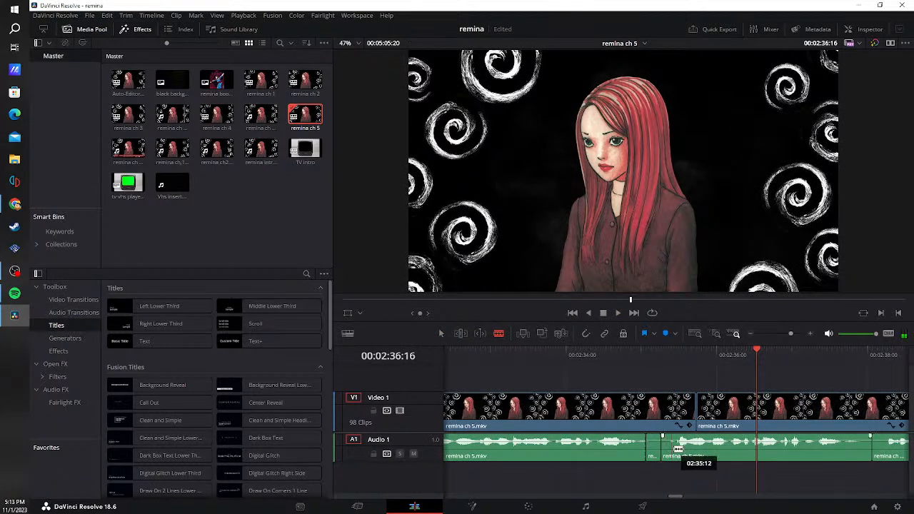
{"action": "key", "text": "a"}
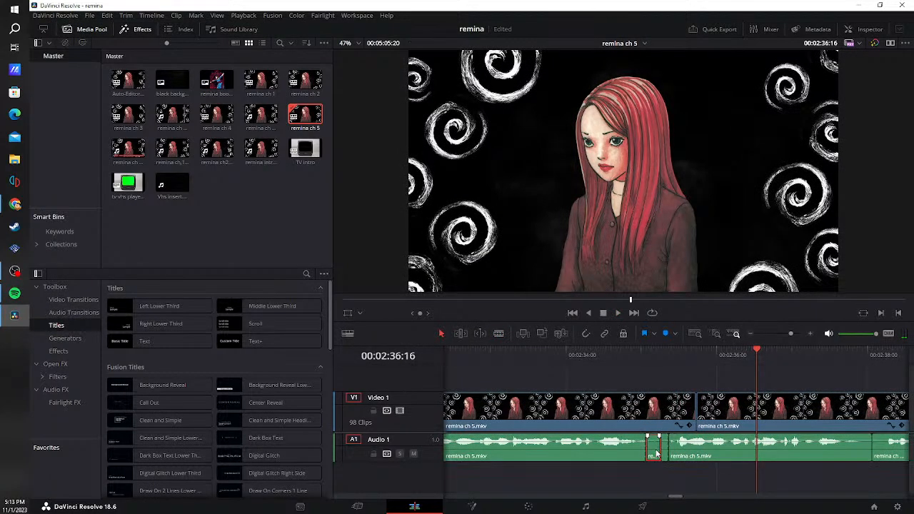
{"action": "key", "text": "BackSpace"}
{"action": "left_click", "coordinate": [658, 455]}
{"action": "key", "text": "BackSpace"}
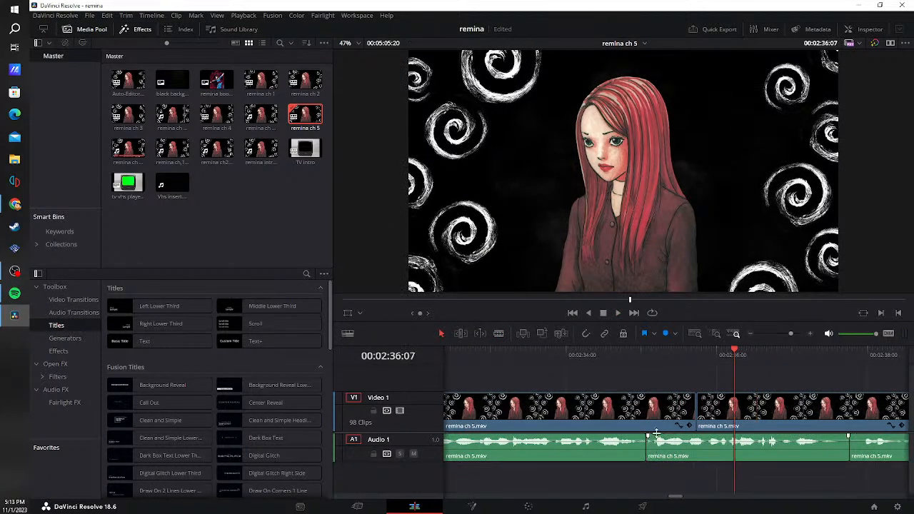
- Replay from about 02:34:23, then cut out the silent pause from about 02:37:12 to 02:37:29 on Audio 1 and close the gap
{"action": "left_click", "coordinate": [623, 355]}
{"action": "left_click", "coordinate": [605, 312]}
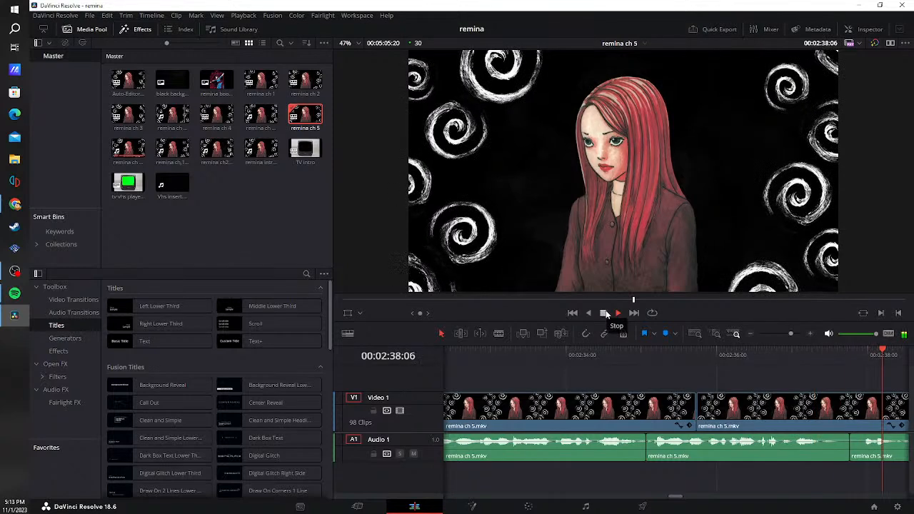
{"action": "left_click", "coordinate": [606, 313]}
{"action": "key", "text": "b"}
{"action": "left_click", "coordinate": [587, 455]}
{"action": "left_click_drag", "start_coordinate": [622, 454], "coordinate": [635, 455]}
{"action": "left_click", "coordinate": [632, 453]}
{"action": "key", "text": "a"}
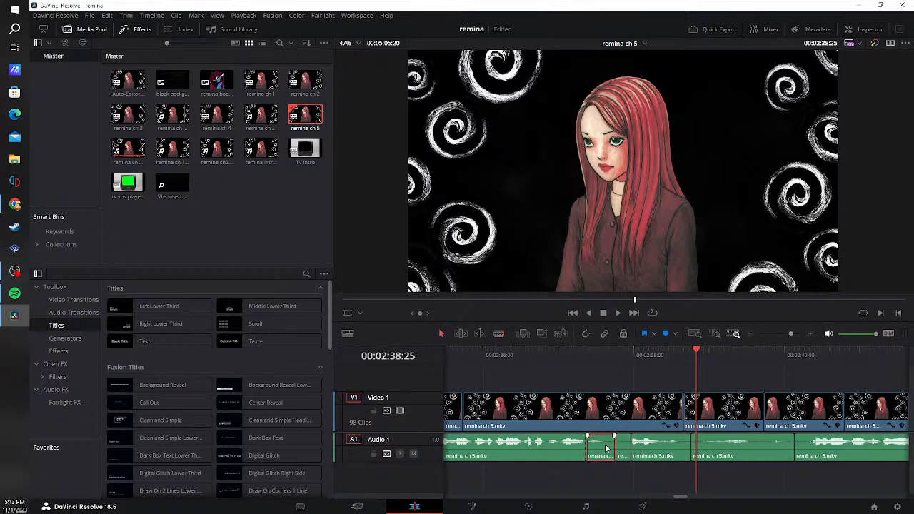
{"action": "key", "text": "BackSpace"}
{"action": "left_click", "coordinate": [623, 449]}
{"action": "key", "text": "BackSpace"}
{"action": "left_click", "coordinate": [610, 450]}
{"action": "key", "text": "BackSpace"}
{"action": "left_click", "coordinate": [597, 449]}
{"action": "key", "text": "BackSpace"}
- Cut out the section from about 02:37:29 to 02:39:23 on Audio 1 and close the gap
{"action": "key", "text": "b"}
{"action": "left_click", "coordinate": [632, 450]}
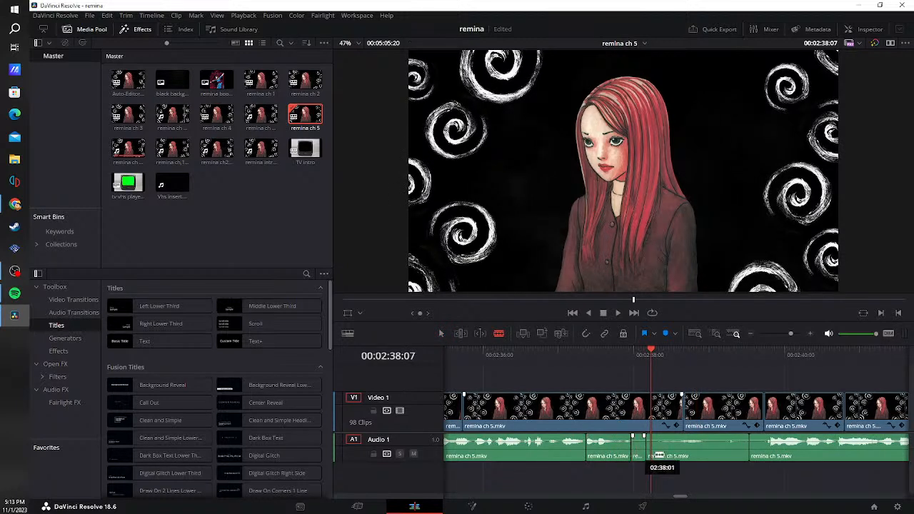
{"action": "left_click", "coordinate": [766, 450]}
{"action": "key", "text": "a"}
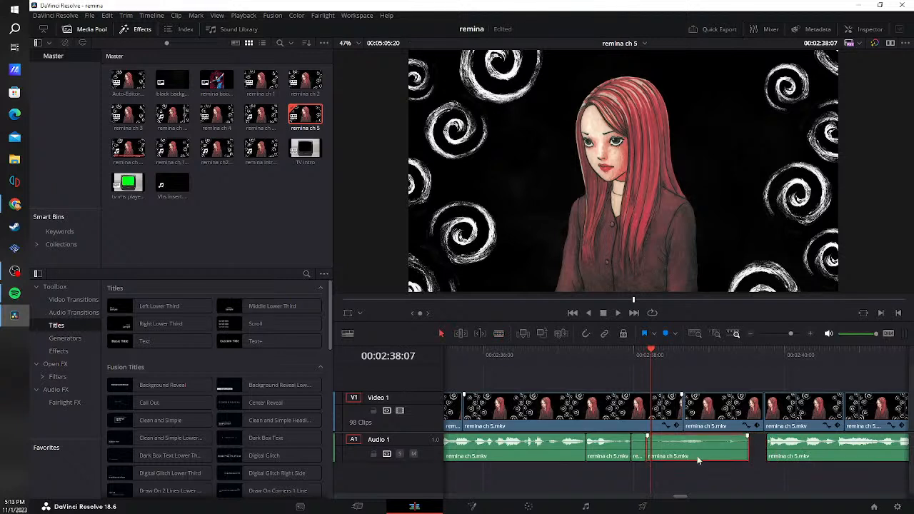
{"action": "key", "text": "BackSpace"}
{"action": "left_click", "coordinate": [677, 446]}
{"action": "key", "text": "BackSpace"}
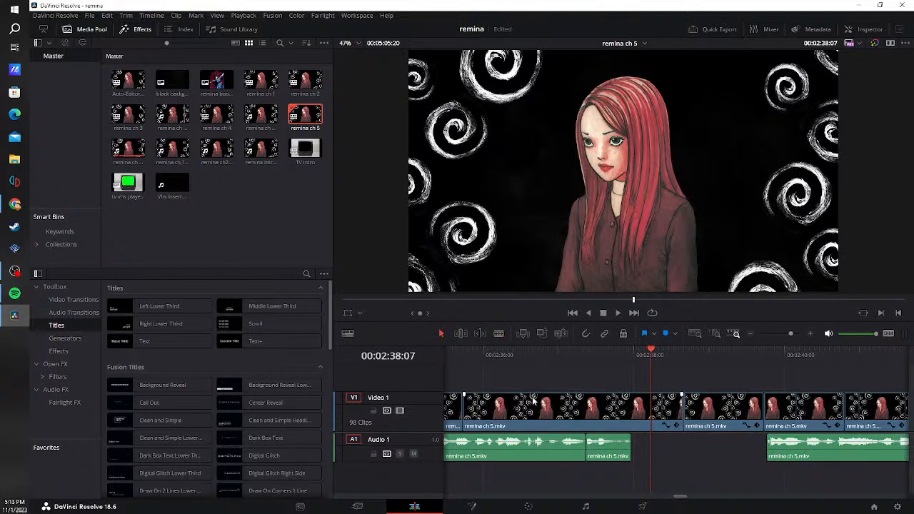
- Replay from about 02:30:00, then cut out the silent pause from about 02:40:01 to 02:40:12 on Audio 1 and close the gap
{"action": "left_click", "coordinate": [569, 351]}
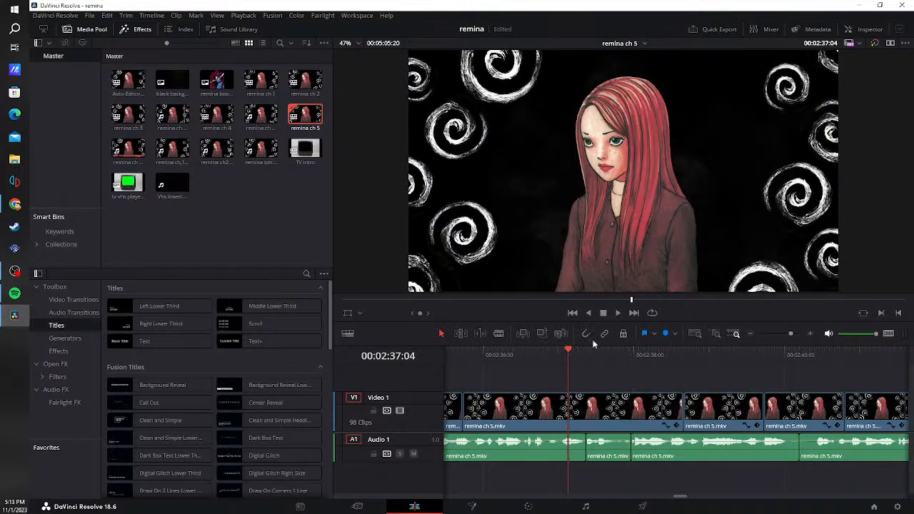
{"action": "left_click", "coordinate": [618, 312]}
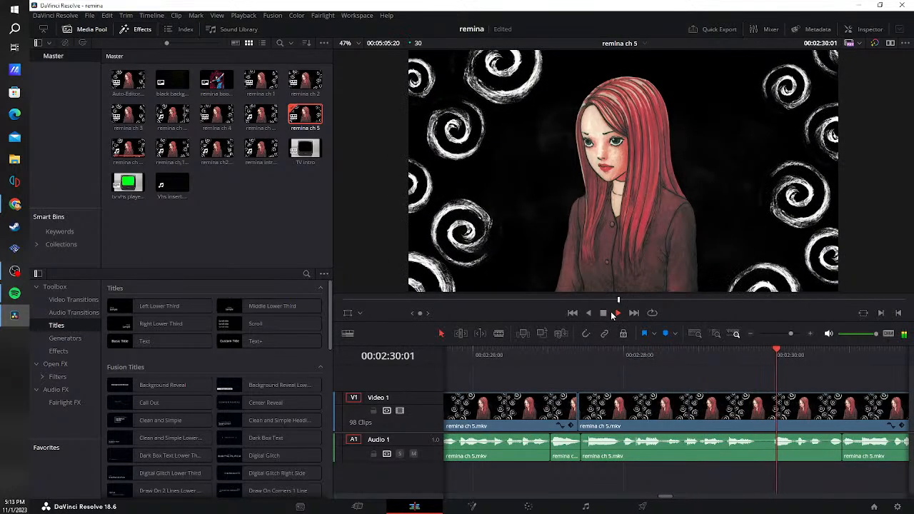
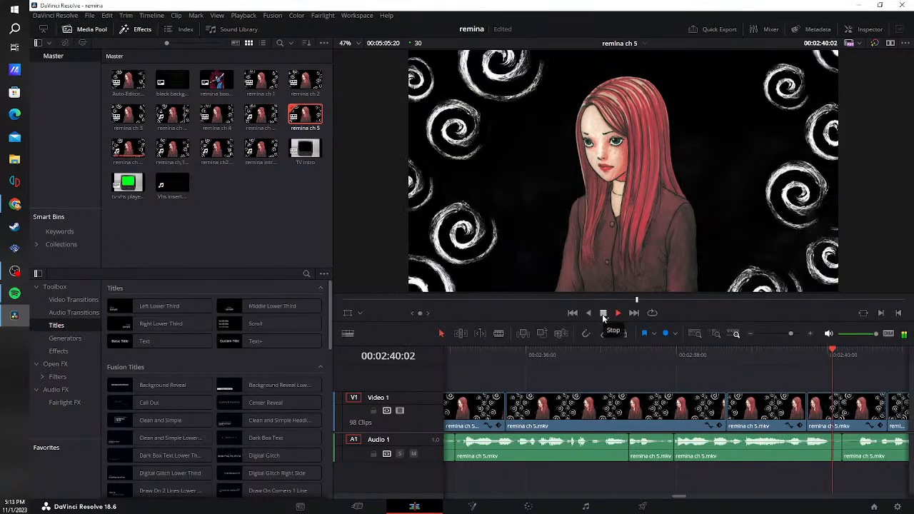
{"action": "left_click", "coordinate": [830, 450]}
{"action": "left_click", "coordinate": [858, 449]}
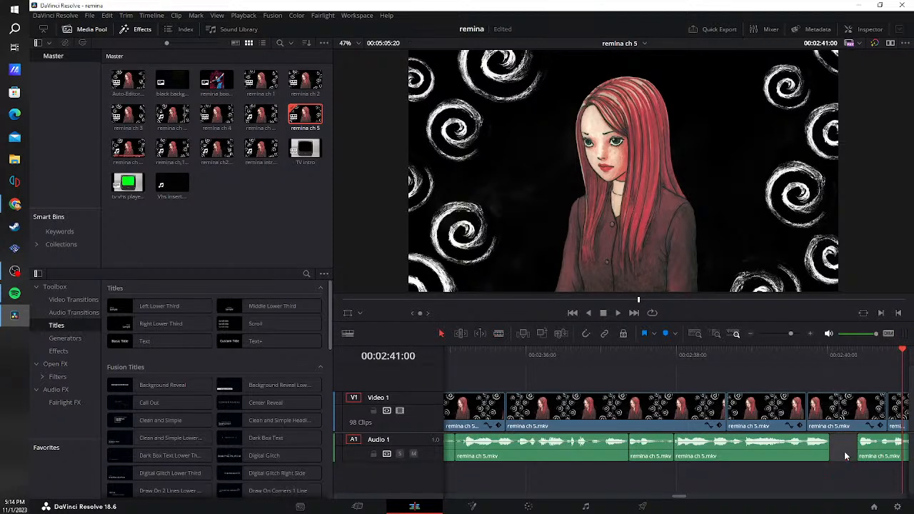
{"action": "left_click", "coordinate": [844, 452]}
{"action": "key", "text": "BackSpace"}
- Replay from about 02:39:12, then cut out the silent pause from about 02:41:27 to 02:42:08 on Audio 1 and close the gap
{"action": "left_click", "coordinate": [782, 368]}
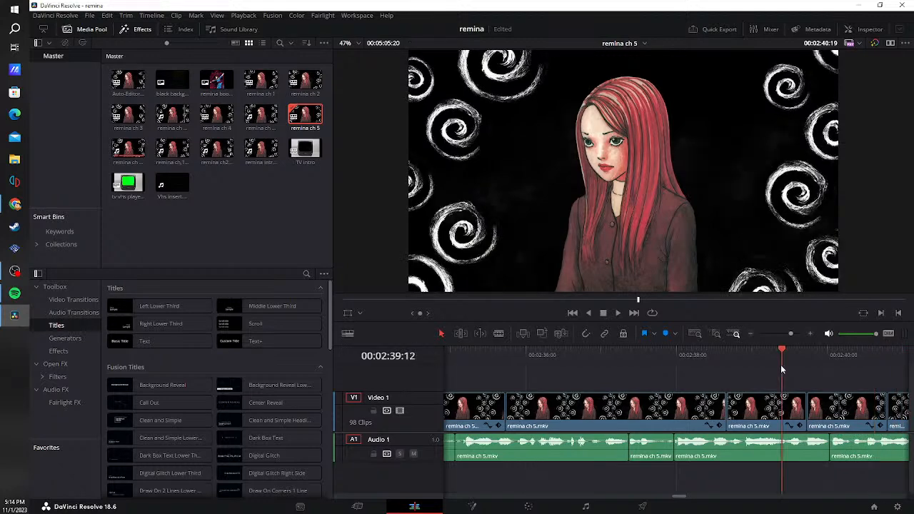
{"action": "left_click", "coordinate": [618, 313]}
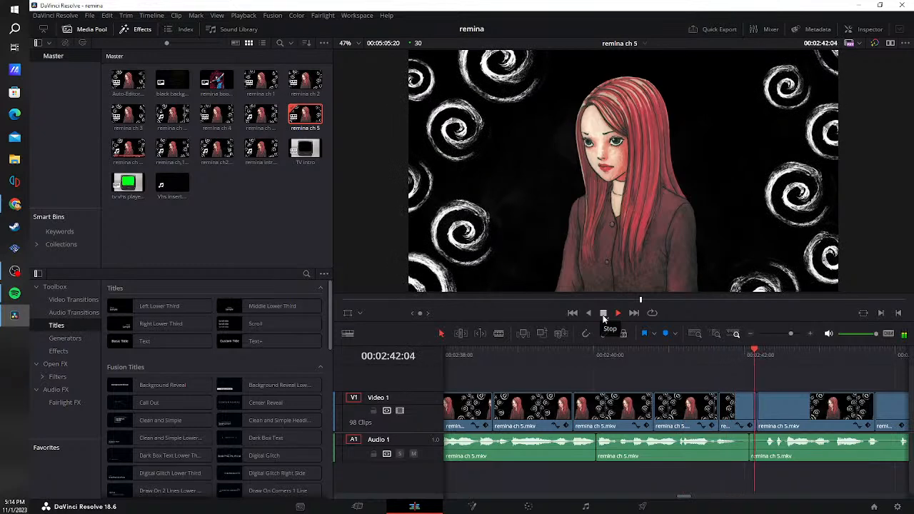
{"action": "left_click", "coordinate": [603, 313]}
{"action": "left_click", "coordinate": [738, 453]}
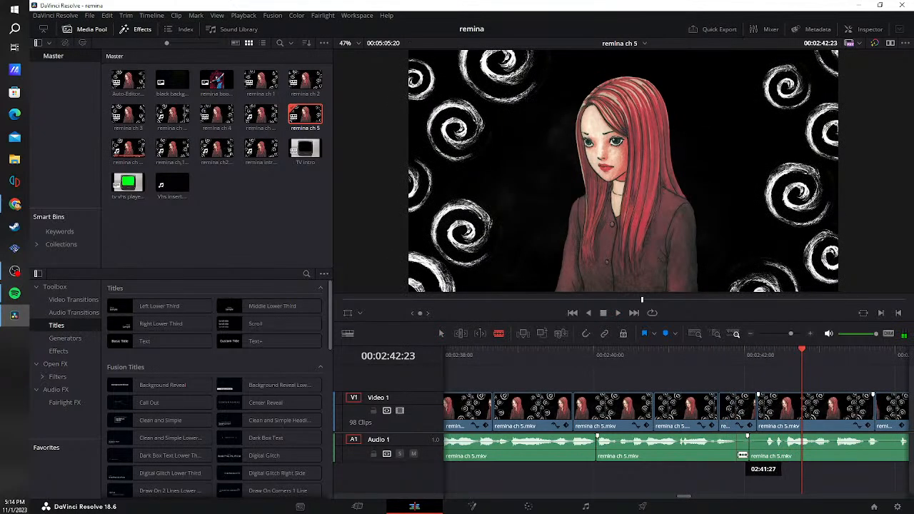
{"action": "left_click", "coordinate": [766, 448]}
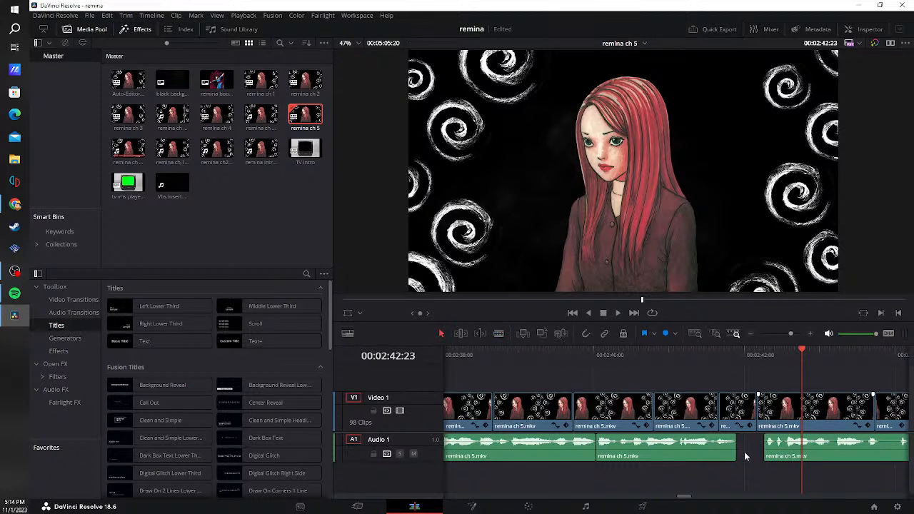
{"action": "left_click", "coordinate": [750, 450]}
{"action": "key", "text": "Delete"}
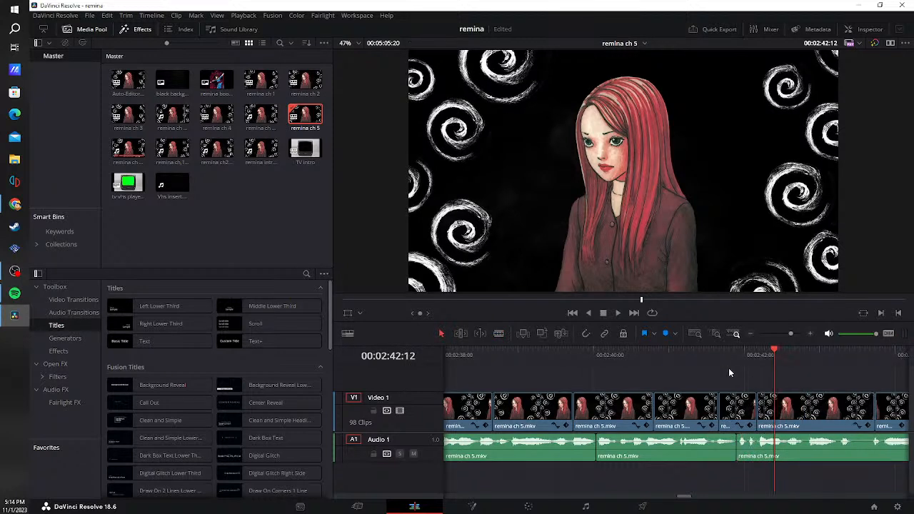
- Cut out the silent pause from about 02:43:13 to 02:43:20 on Audio 1 and close the gap
{"action": "key", "text": "b"}
{"action": "left_click", "coordinate": [854, 450]}
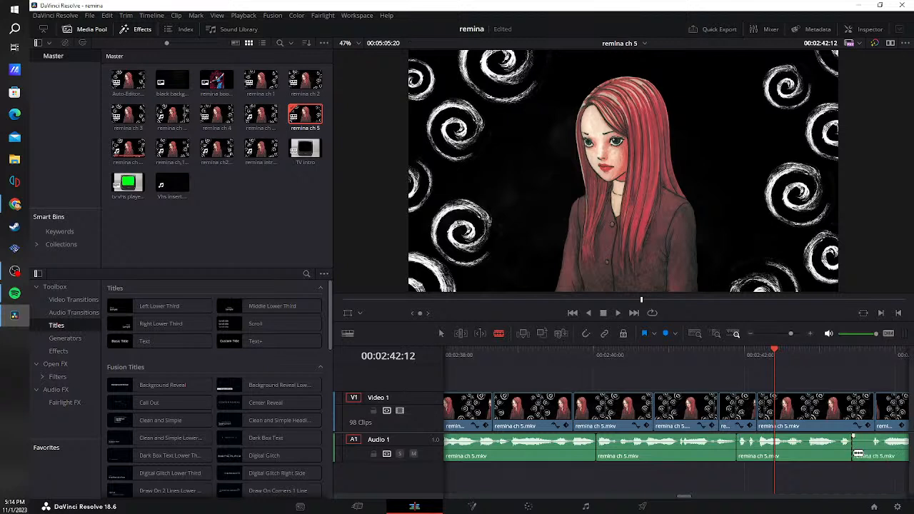
{"action": "left_click", "coordinate": [870, 450]}
{"action": "key", "text": "a"}
{"action": "left_click", "coordinate": [861, 450]}
{"action": "key", "text": "Delete"}
- Replay from about 02:41:08, then split Audio 1 at about 02:44:26, 02:45:08, 02:45:15 and 02:45:25 around the short spoken part
{"action": "left_click", "coordinate": [688, 347]}
{"action": "left_click", "coordinate": [618, 313]}
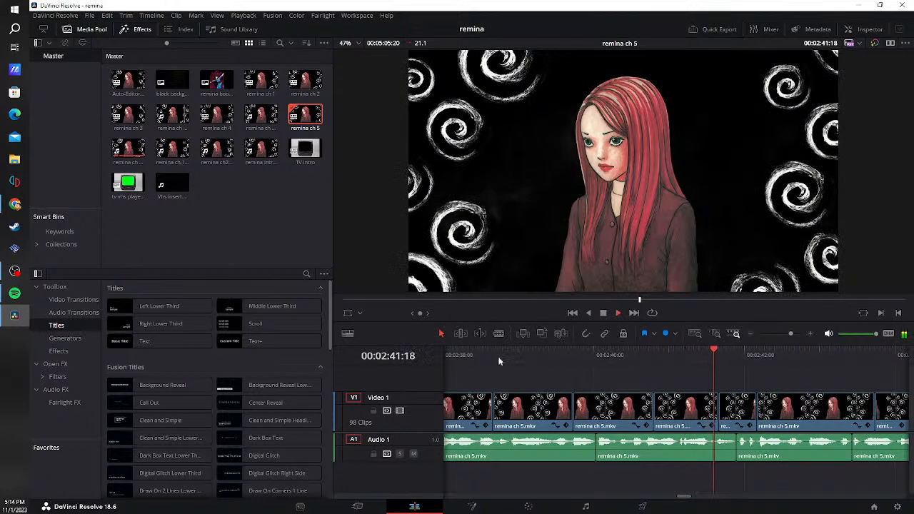
{"action": "left_click", "coordinate": [612, 315]}
{"action": "key", "text": "b"}
{"action": "left_click", "coordinate": [727, 446]}
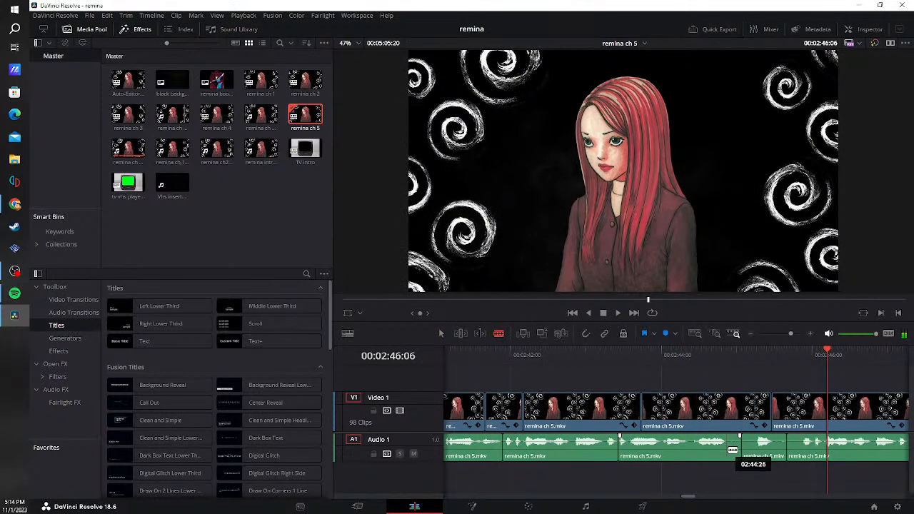
{"action": "left_click", "coordinate": [757, 449]}
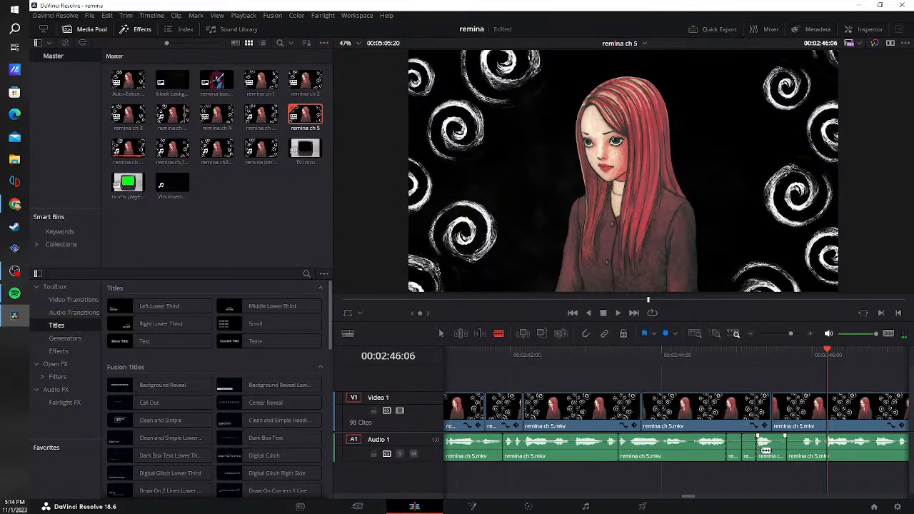
{"action": "left_click", "coordinate": [775, 449]}
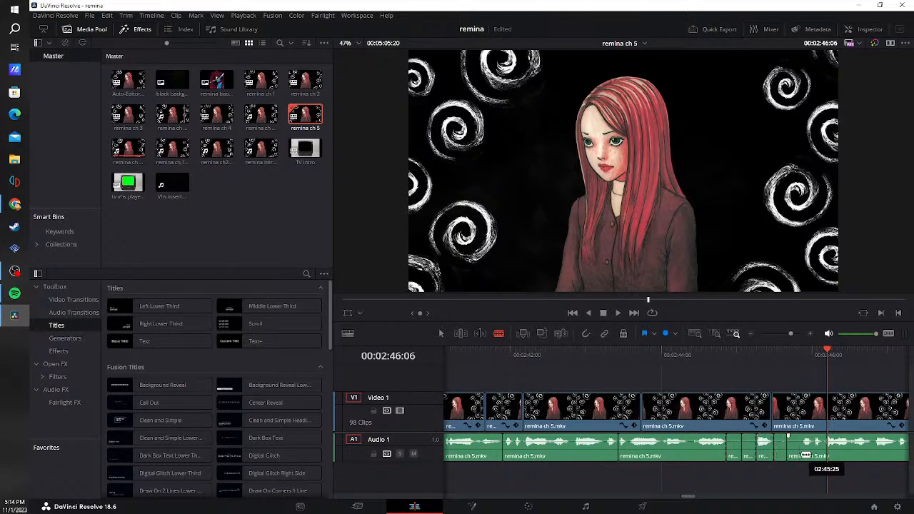
{"action": "left_click", "coordinate": [799, 448]}
- Delete the silent pieces from about 02:44:26 to 02:45:08 and 02:45:15 to 02:45:25 on Audio 1, closing both gaps
{"action": "key", "text": "a"}
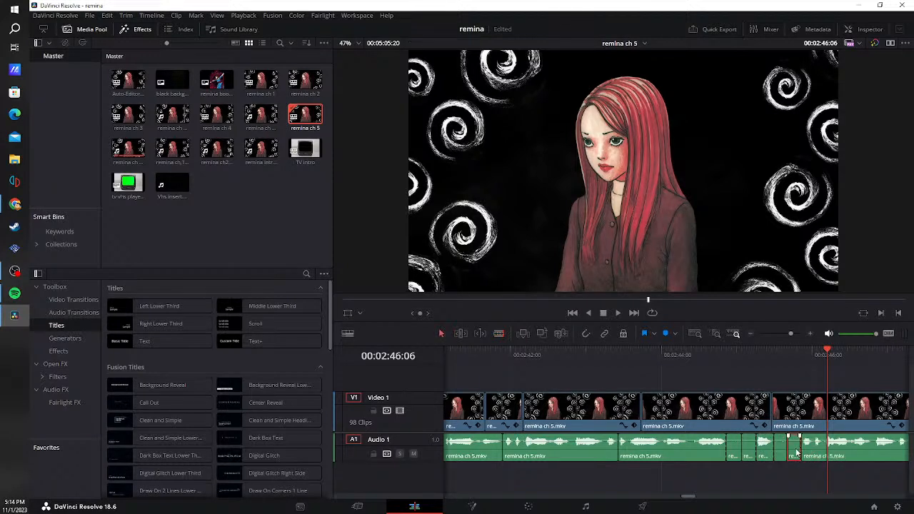
{"action": "left_click", "coordinate": [752, 451]}
{"action": "key", "text": "Delete"}
{"action": "left_click", "coordinate": [733, 450]}
{"action": "key", "text": "Delete"}
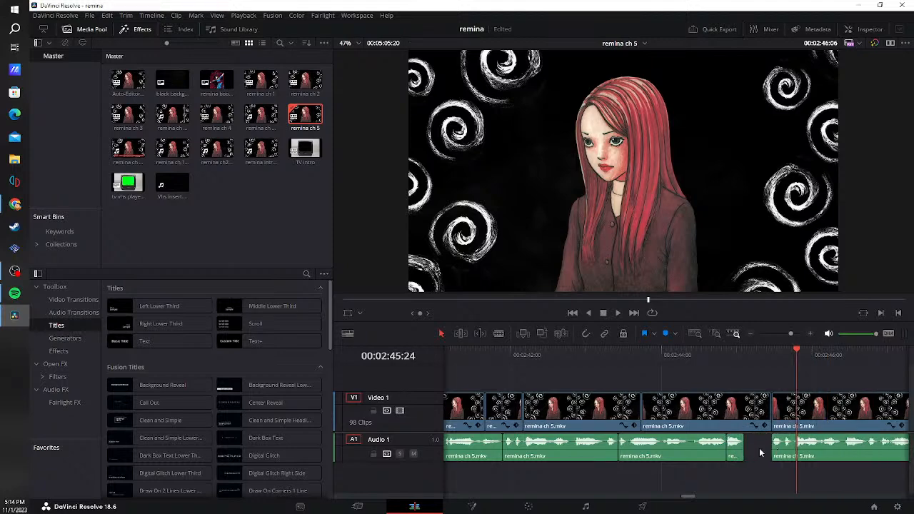
{"action": "left_click", "coordinate": [756, 453]}
{"action": "key", "text": "Delete"}
- Replay from about 02:44:13, then cut out the section from about 02:49:02 to 02:50:24 on Audio 1 and close the gap
{"action": "left_click", "coordinate": [694, 355]}
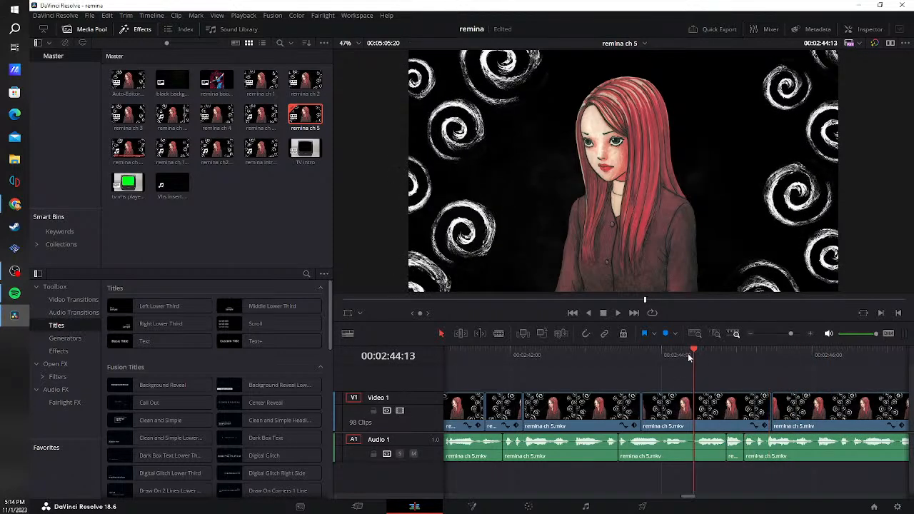
{"action": "left_click", "coordinate": [618, 313]}
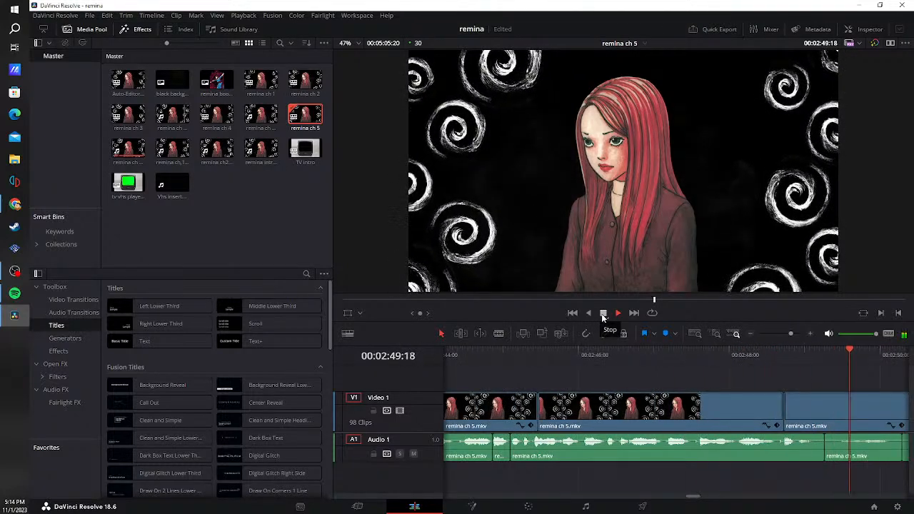
{"action": "left_click", "coordinate": [601, 314]}
{"action": "key", "text": "b"}
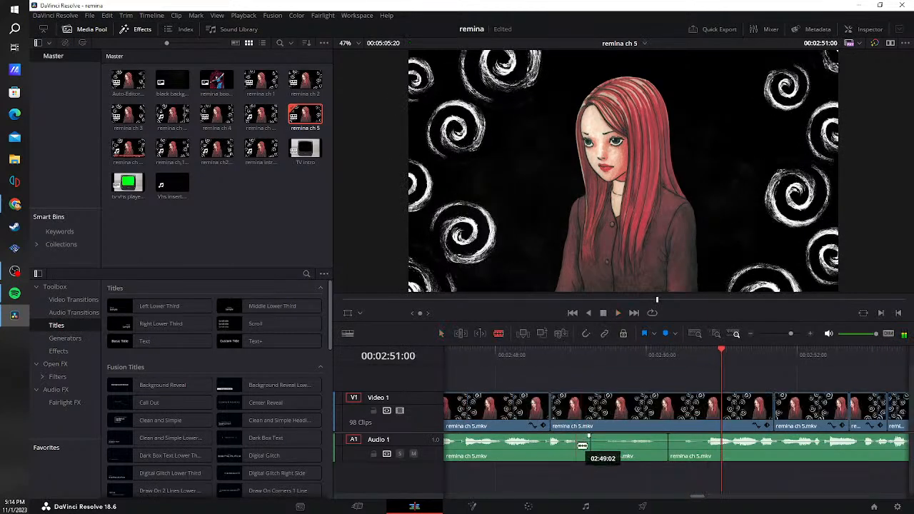
{"action": "key", "text": "a"}
{"action": "left_click", "coordinate": [652, 449]}
{"action": "key", "text": "Delete"}
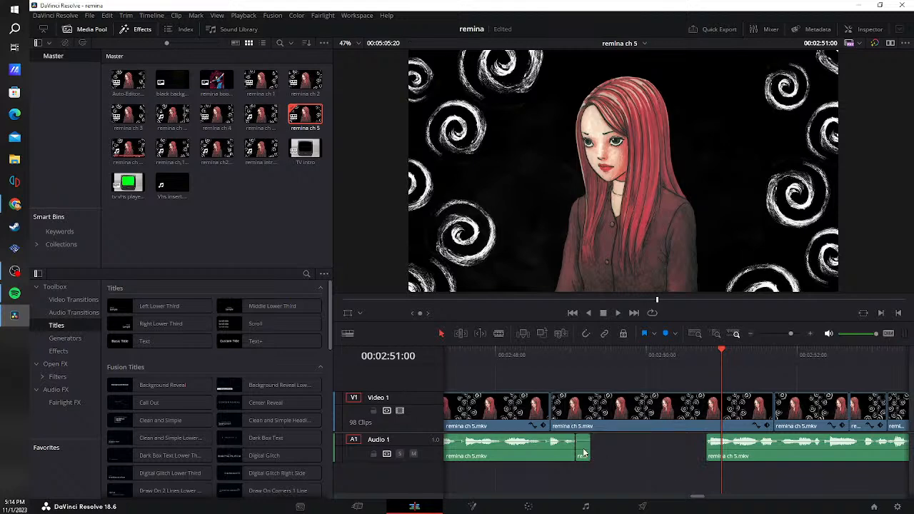
{"action": "left_click", "coordinate": [620, 448]}
{"action": "key", "text": "Delete"}
- Replay from about 02:48:20, then split Audio 1 at about 02:52:28, 02:53:10, 02:53:18 and 02:53:28 around the short spoken part
{"action": "left_click", "coordinate": [546, 353]}
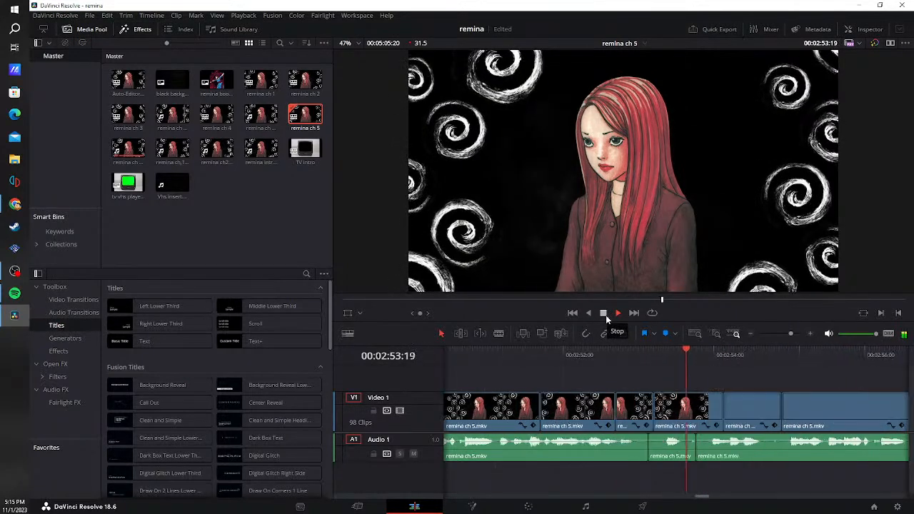
{"action": "key", "text": "b"}
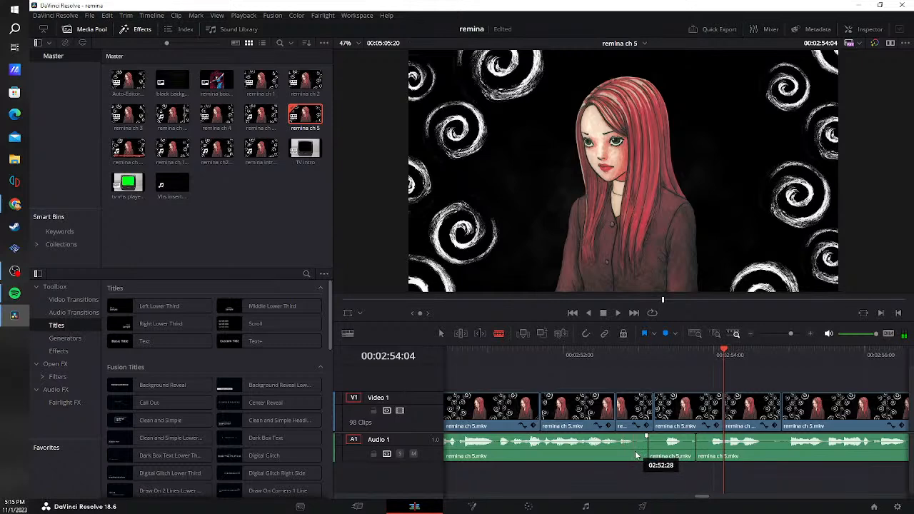
{"action": "left_click", "coordinate": [635, 455]}
{"action": "left_click", "coordinate": [648, 451]}
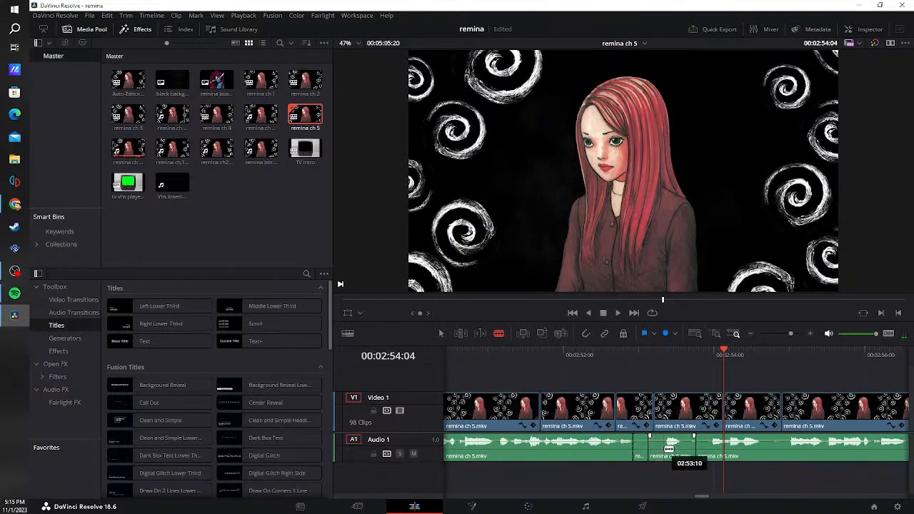
{"action": "left_click", "coordinate": [664, 451]}
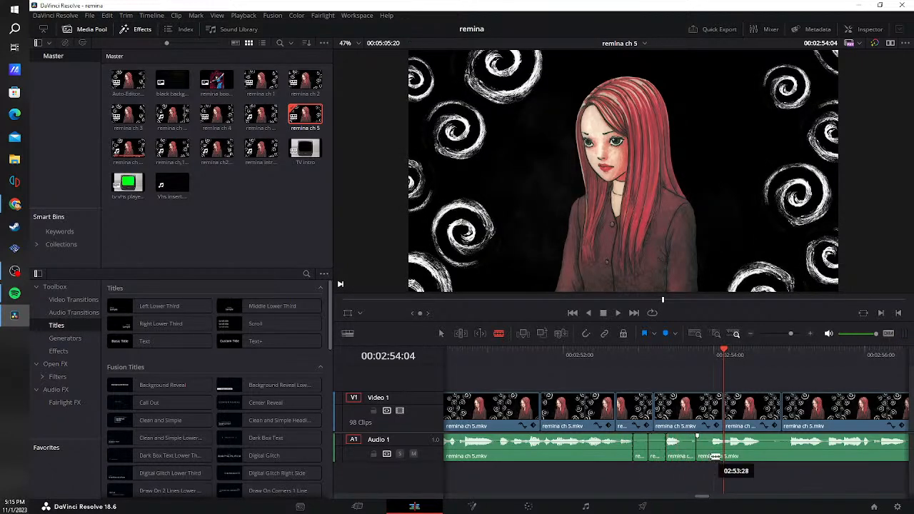
{"action": "left_click", "coordinate": [683, 454]}
{"action": "left_click", "coordinate": [708, 453]}
- Delete the silent pieces from about 02:52:28 to 02:53:10 and 02:53:18 to 02:53:28 on Audio 1, closing both gaps
{"action": "key", "text": "a"}
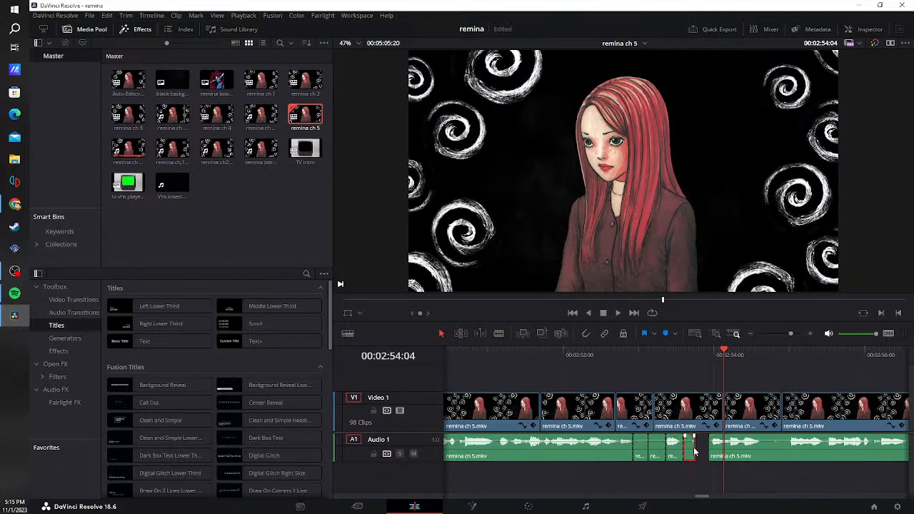
{"action": "left_click", "coordinate": [656, 452]}
{"action": "key", "text": "Delete"}
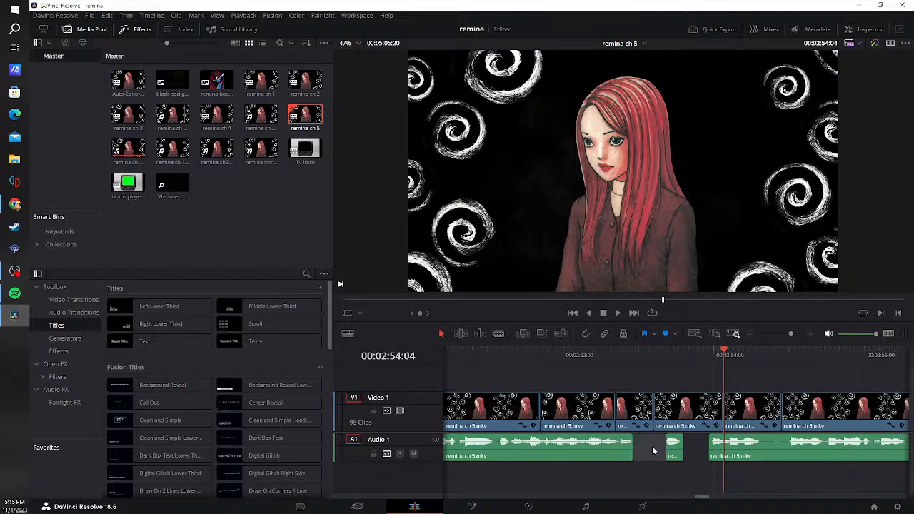
{"action": "key", "text": "Delete"}
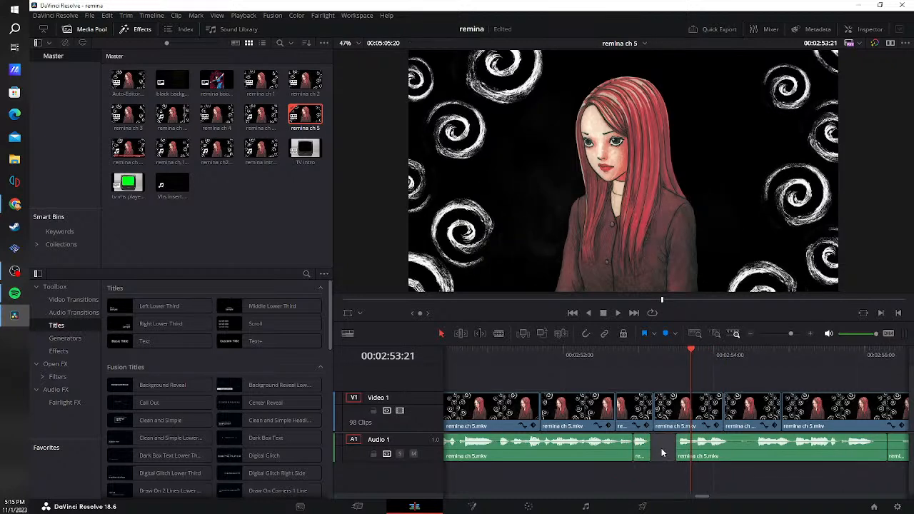
{"action": "left_click", "coordinate": [662, 453]}
{"action": "key", "text": "Delete"}
- Cut out the silent pause from about 02:53:25 to 02:54:07 on Audio 1 and close the gap
{"action": "key", "text": "b"}
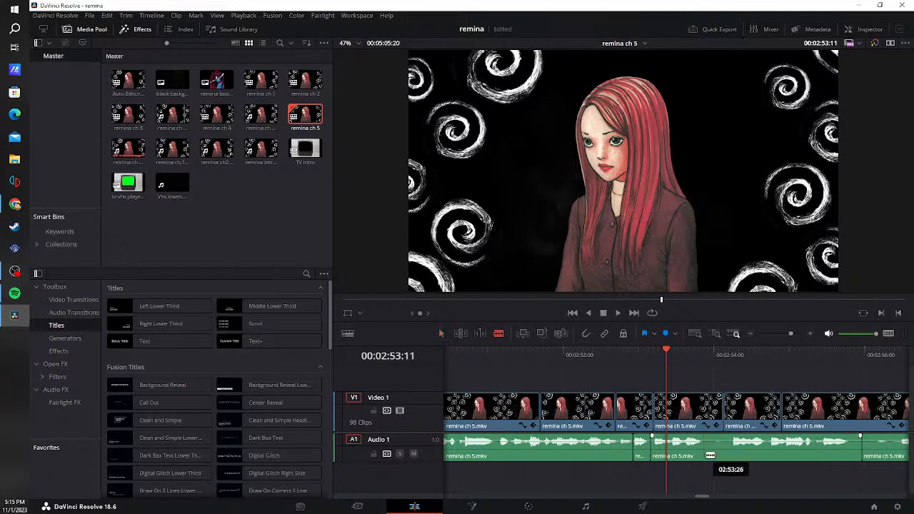
{"action": "left_click", "coordinate": [703, 453]}
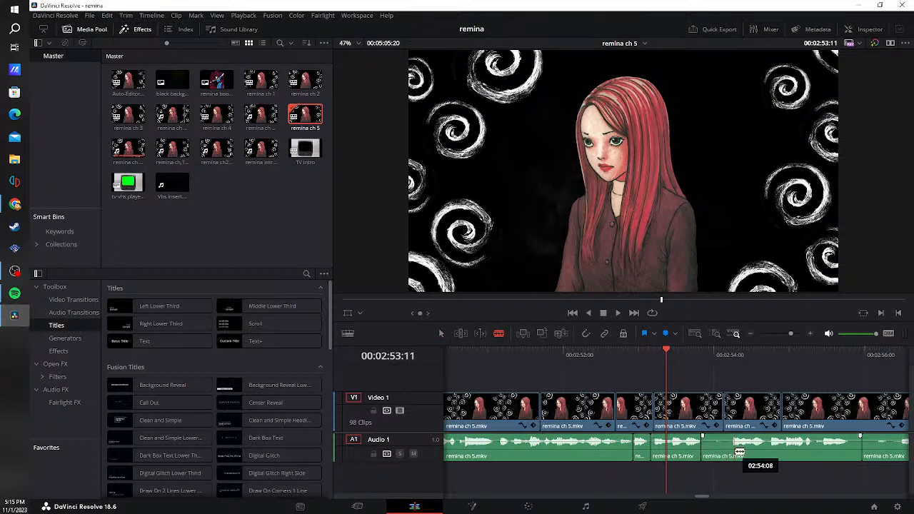
{"action": "left_click", "coordinate": [729, 452]}
{"action": "key", "text": "a"}
{"action": "key", "text": "Delete"}
{"action": "left_click", "coordinate": [720, 455]}
{"action": "key", "text": "Delete"}
- Cut out the silent pause from about 02:55:11 to 02:56:01 on Audio 1 and close the gap
{"action": "key", "text": "b"}
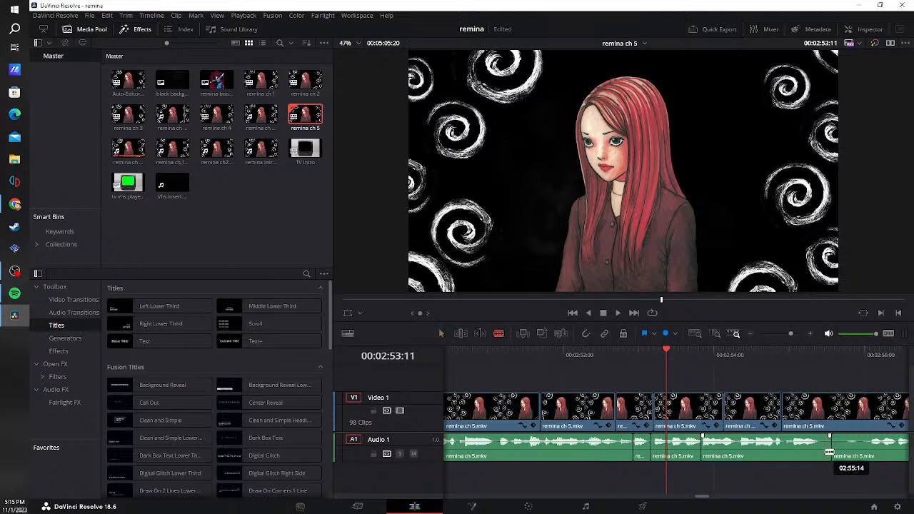
{"action": "left_click", "coordinate": [817, 453]}
{"action": "left_click", "coordinate": [869, 456]}
{"action": "key", "text": "Delete"}
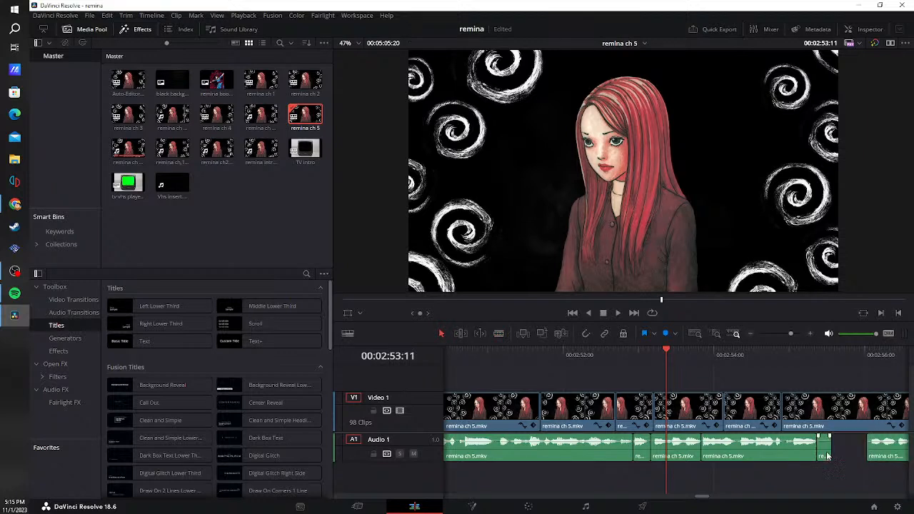
{"action": "left_click", "coordinate": [835, 449]}
{"action": "key", "text": "Delete"}
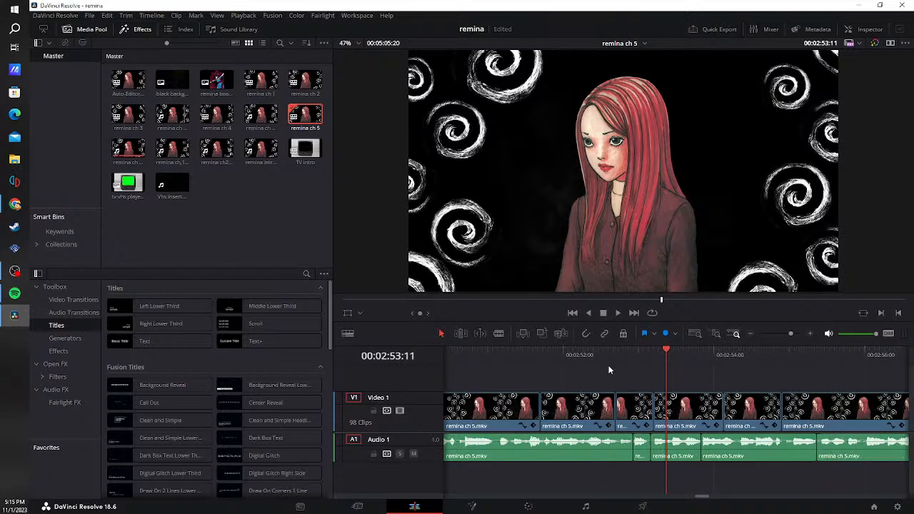
- Replay from about 02:52:14, then cut out the quiet section from about 02:58:03 to 02:58:14 on Audio 1 and close the gap
{"action": "left_click", "coordinate": [597, 352]}
{"action": "left_click", "coordinate": [618, 315]}
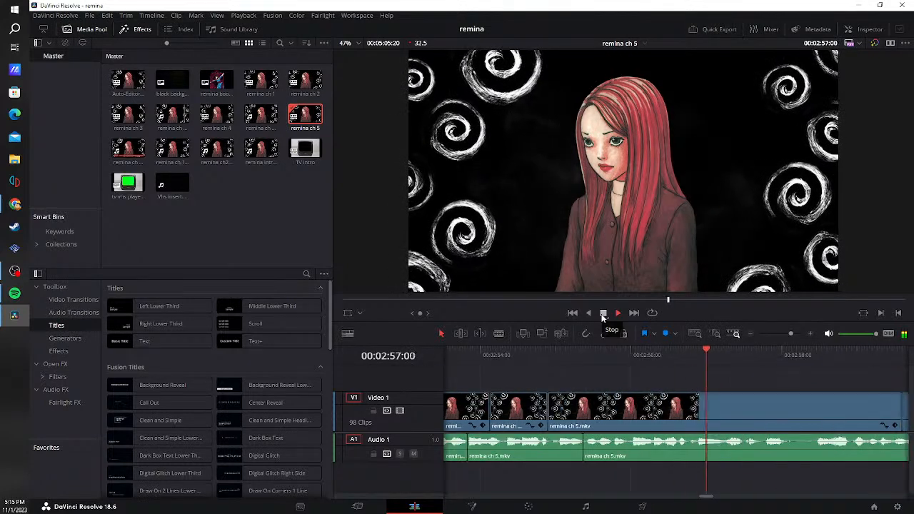
{"action": "left_click", "coordinate": [603, 315]}
{"action": "left_click", "coordinate": [789, 455]}
{"action": "left_click", "coordinate": [818, 455]}
{"action": "key", "text": "Delete"}
- Replay from 02:56:10, then cut out the silent pause from about 03:00:28 to 03:01:10 on Audio 1 and close the gap
{"action": "left_click", "coordinate": [656, 351]}
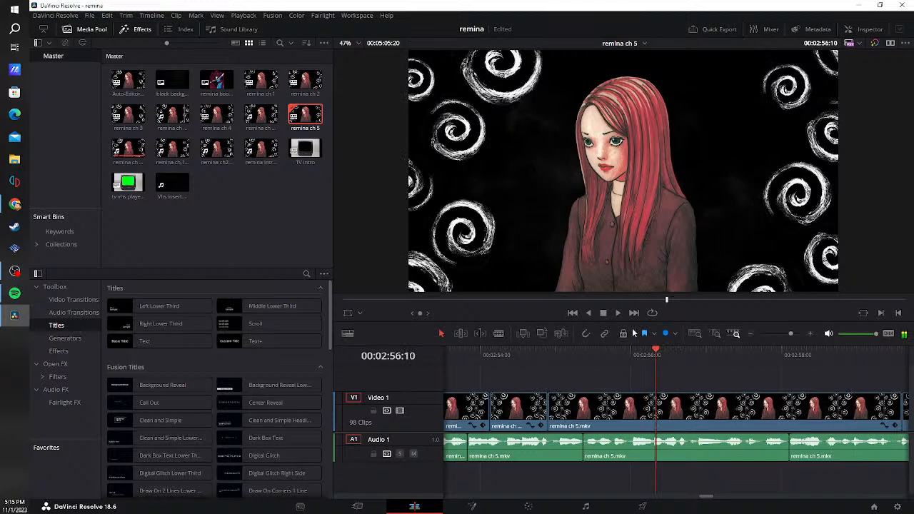
{"action": "left_click", "coordinate": [618, 314]}
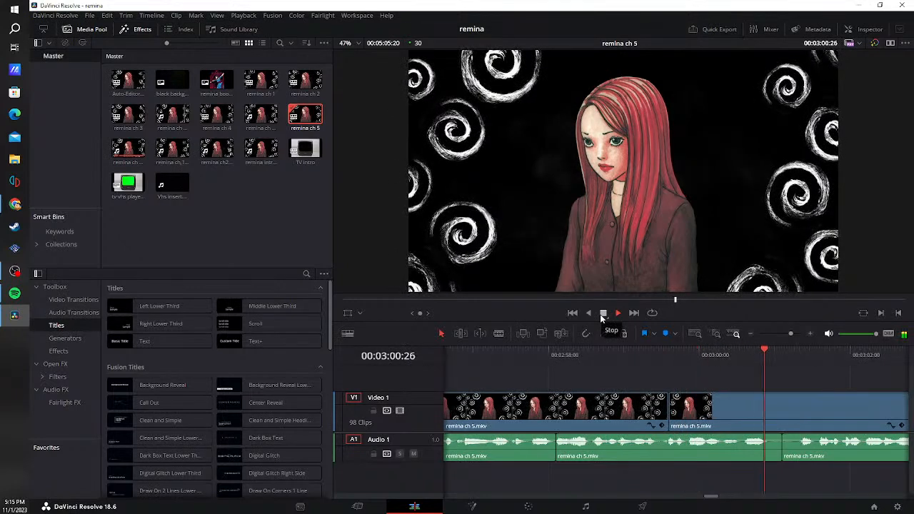
{"action": "left_click", "coordinate": [602, 313]}
{"action": "left_click_drag", "start_coordinate": [775, 462], "coordinate": [804, 451]}
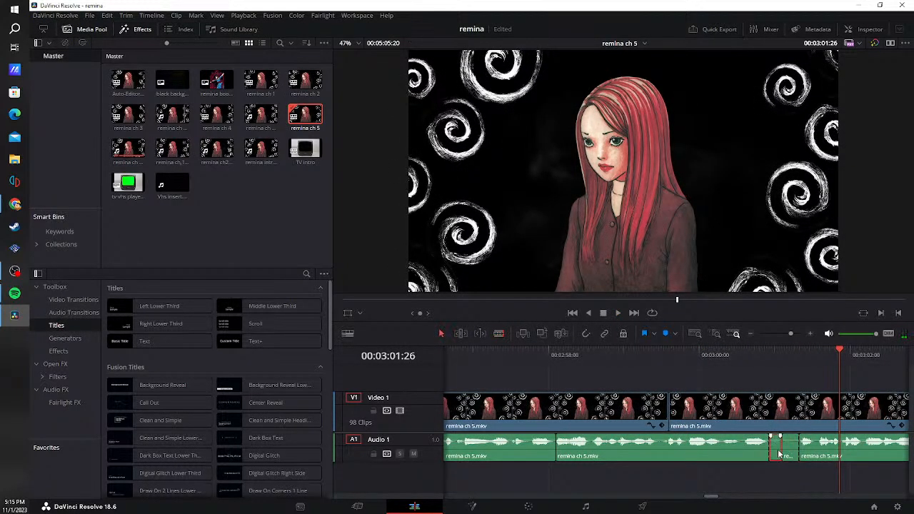
{"action": "left_click", "coordinate": [789, 447]}
{"action": "key", "text": "Delete"}
- Replay from 03:00:04, then cut out the long pause from about 03:06:25 to 03:08:04 on Audio 1 and close the gap
{"action": "left_click", "coordinate": [711, 357]}
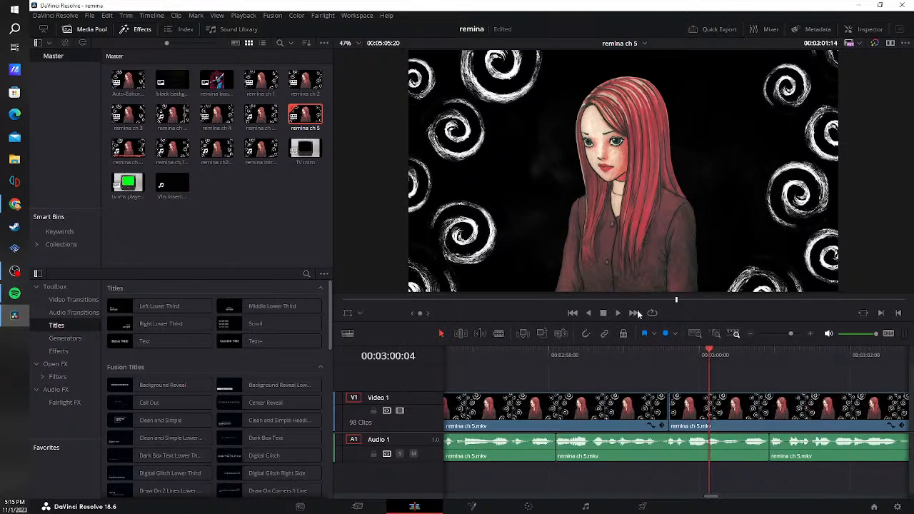
{"action": "key", "text": "space"}
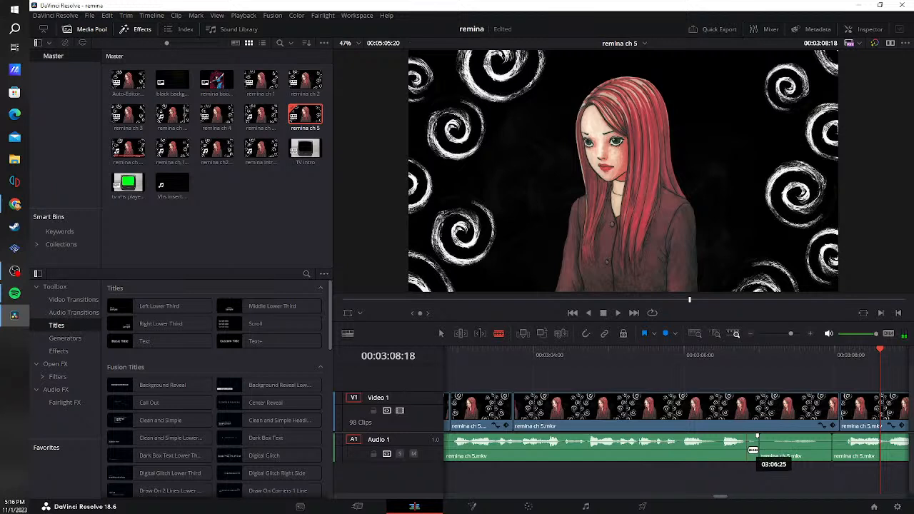
{"action": "left_click", "coordinate": [847, 457]}
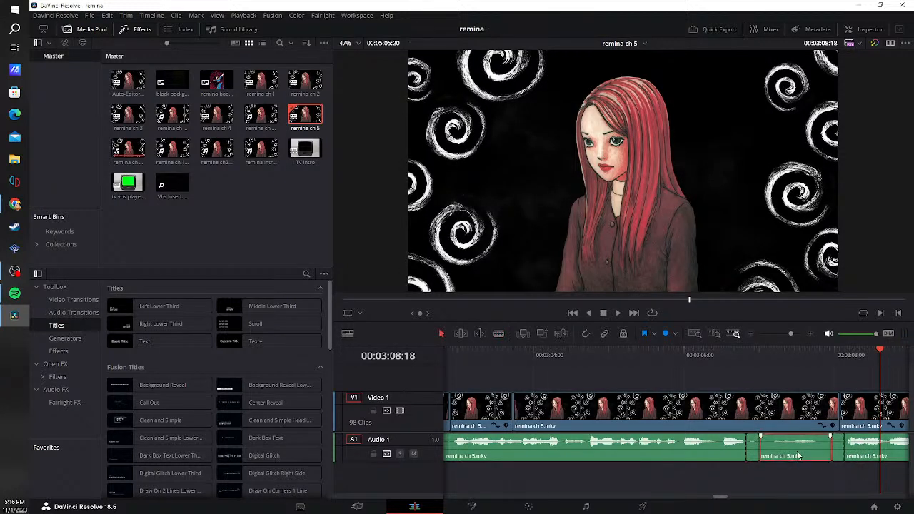
{"action": "key", "text": "Delete"}
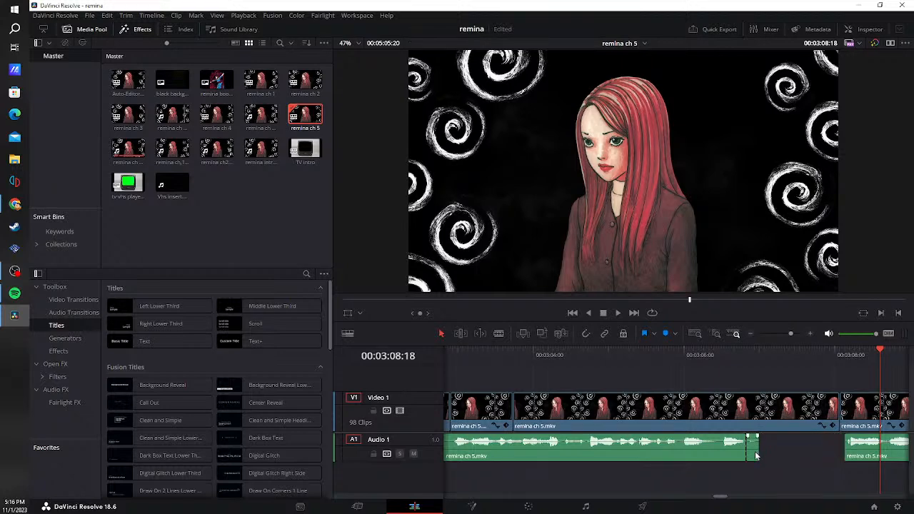
{"action": "left_click", "coordinate": [800, 452]}
{"action": "key", "text": "Delete"}
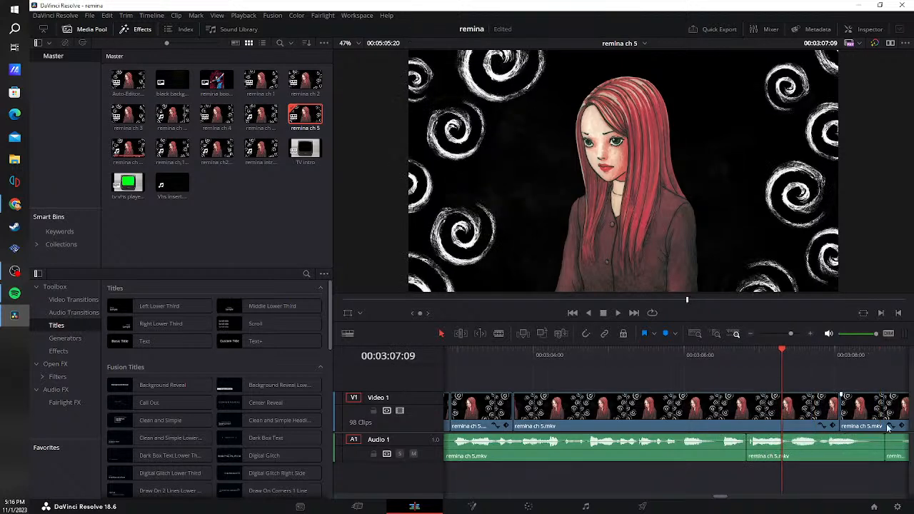
- Replay from about 03:06:09, then cut out the silent pause from about 03:08:15 to 03:08:27 on Audio 1 and close the gap
{"action": "left_click", "coordinate": [707, 357]}
{"action": "left_click", "coordinate": [617, 313]}
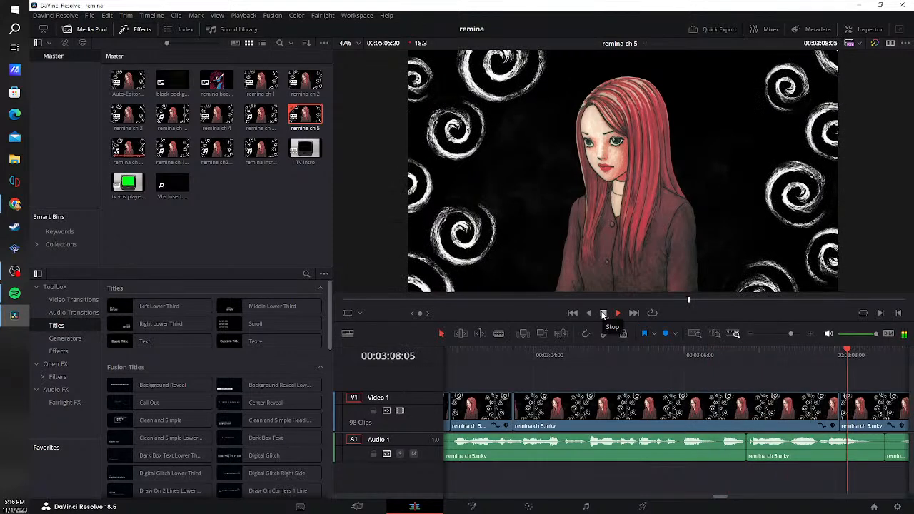
{"action": "left_click", "coordinate": [600, 314]}
{"action": "key", "text": "b"}
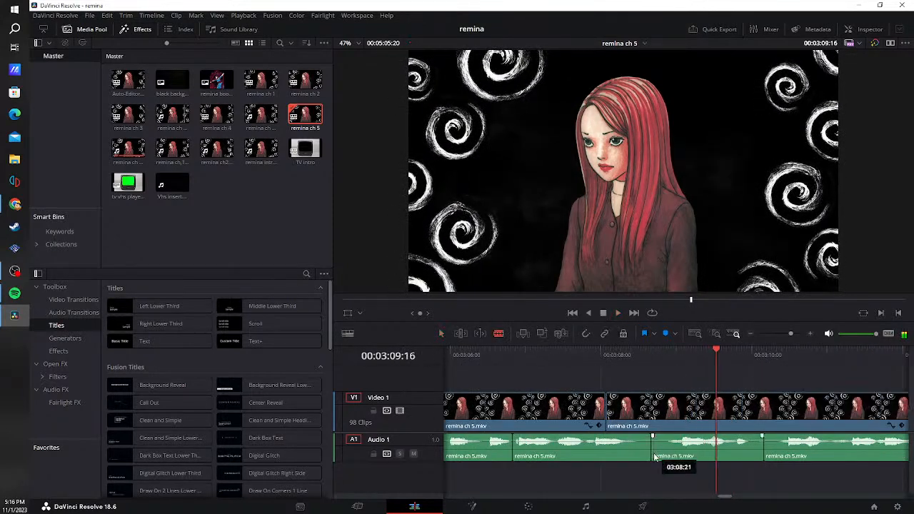
{"action": "left_click", "coordinate": [639, 455]}
{"action": "key", "text": "a"}
{"action": "left_click", "coordinate": [660, 453]}
{"action": "key", "text": "BackSpace"}
{"action": "left_click", "coordinate": [651, 452]}
{"action": "key", "text": "BackSpace"}
- Cut out the silent pause from about 03:09:17 to 03:09:29 on Audio 1 and close the gap
{"action": "key", "text": "b"}
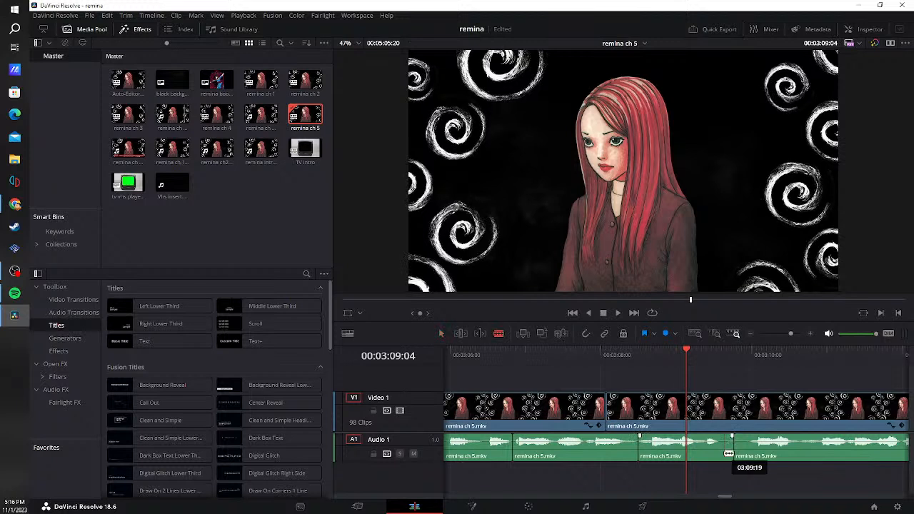
{"action": "left_click", "coordinate": [719, 451]}
{"action": "left_click", "coordinate": [748, 450]}
{"action": "key", "text": "a"}
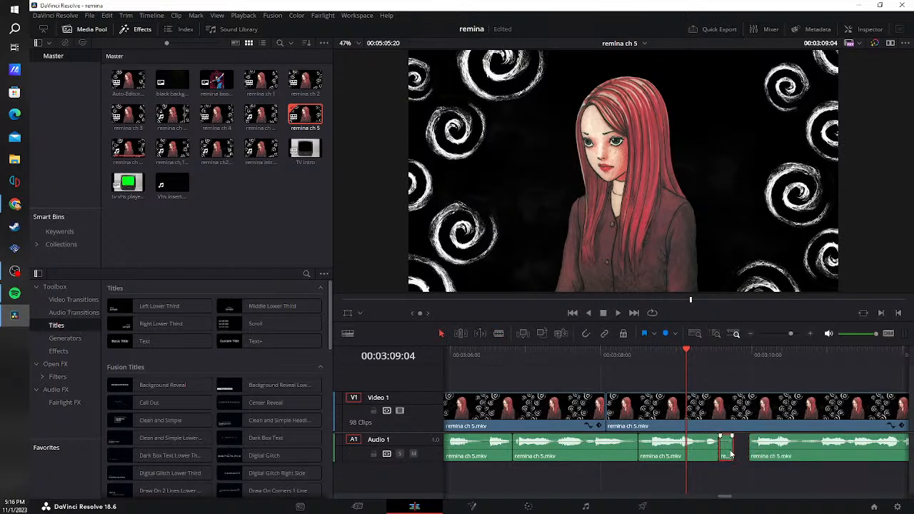
{"action": "left_click", "coordinate": [730, 448]}
{"action": "key", "text": "BackSpace"}
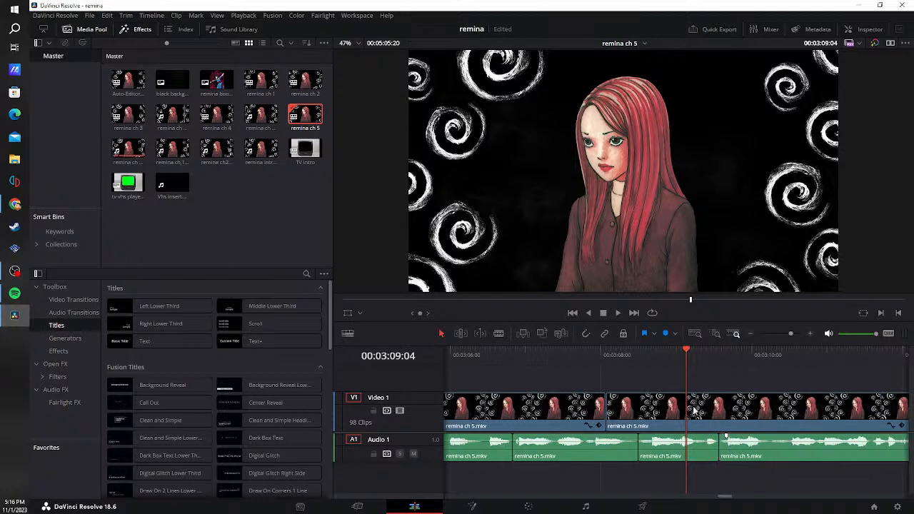
- Replay from about 03:08:08, then cut out the silent pause from about 03:13:22 to 03:14:04 on Audio 1 and close the gap
{"action": "left_click", "coordinate": [620, 358]}
{"action": "left_click", "coordinate": [619, 314]}
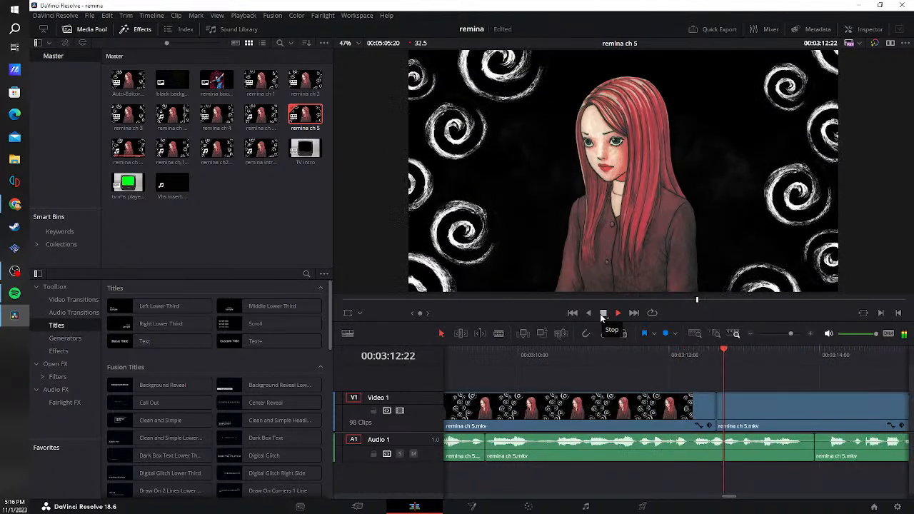
{"action": "left_click", "coordinate": [603, 313]}
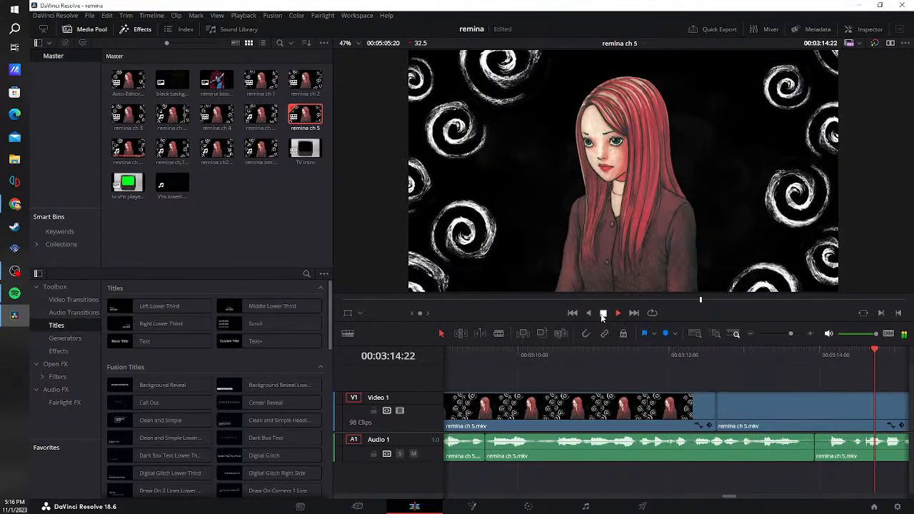
{"action": "left_click_drag", "start_coordinate": [806, 453], "coordinate": [818, 446]}
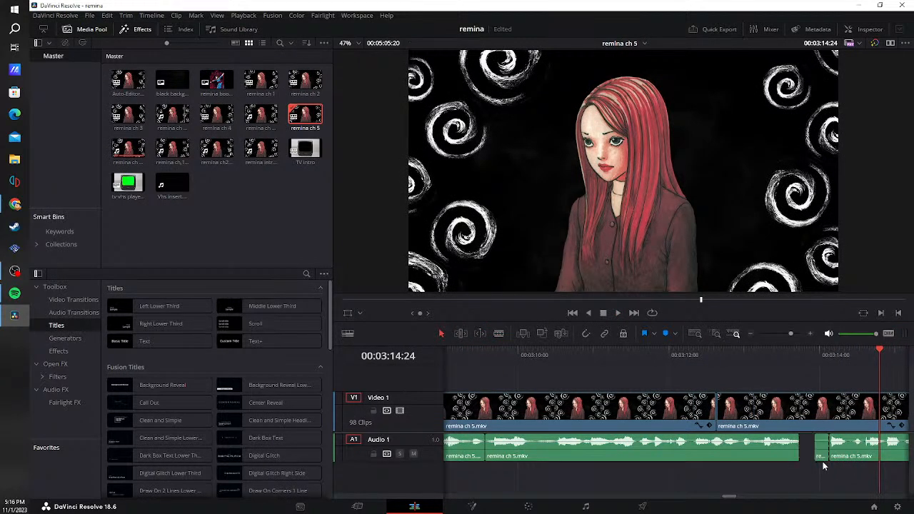
{"action": "left_click", "coordinate": [820, 452]}
{"action": "key", "text": "Delete"}
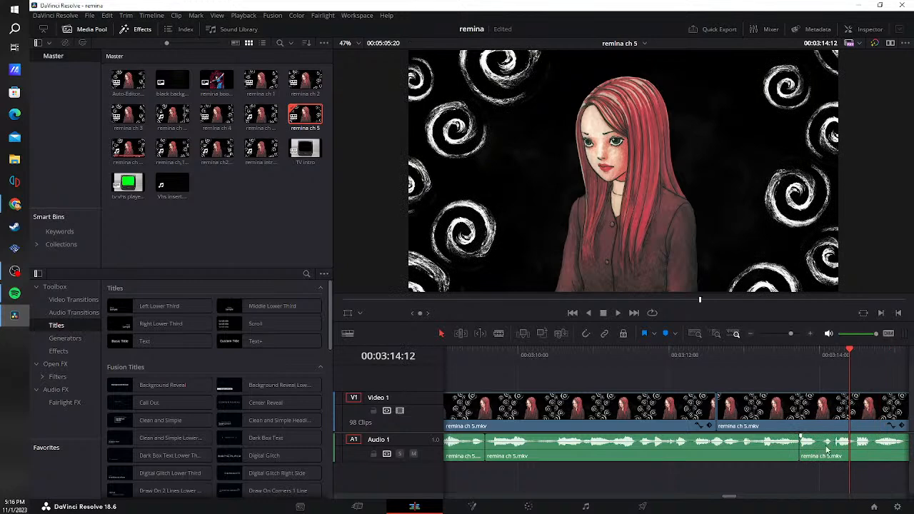
- Replay from 03:12:01, then cut out the silent pause from about 03:15:04 to 03:15:16 on Audio 1 and close the gap
{"action": "left_click", "coordinate": [672, 365]}
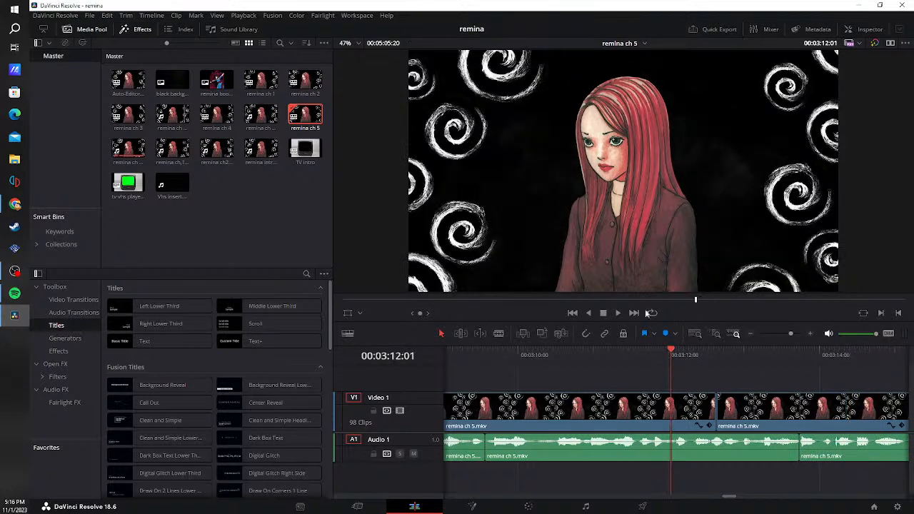
{"action": "left_click", "coordinate": [622, 312]}
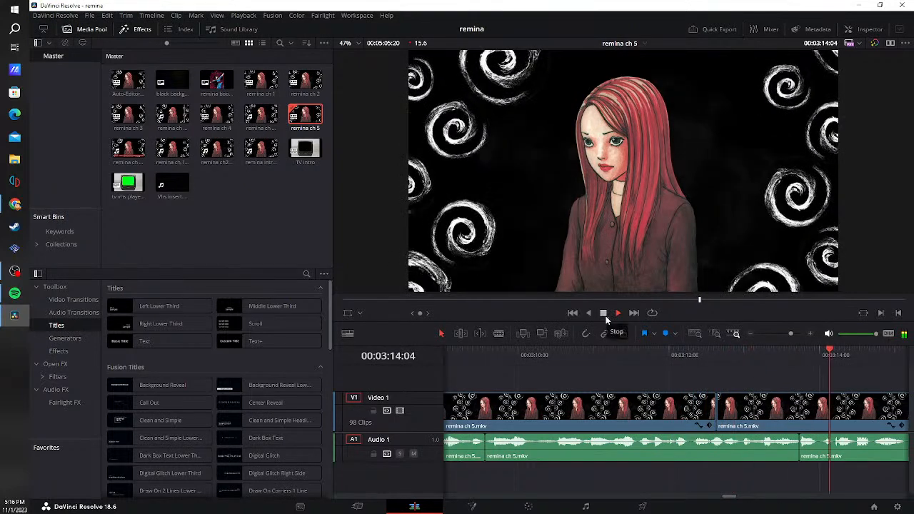
{"action": "left_click", "coordinate": [606, 316]}
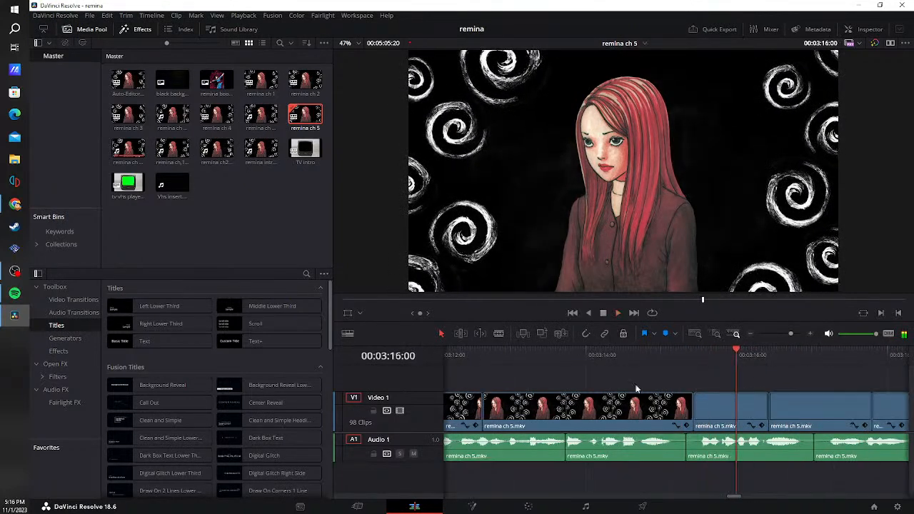
{"action": "key", "text": "b"}
{"action": "left_click", "coordinate": [677, 448]}
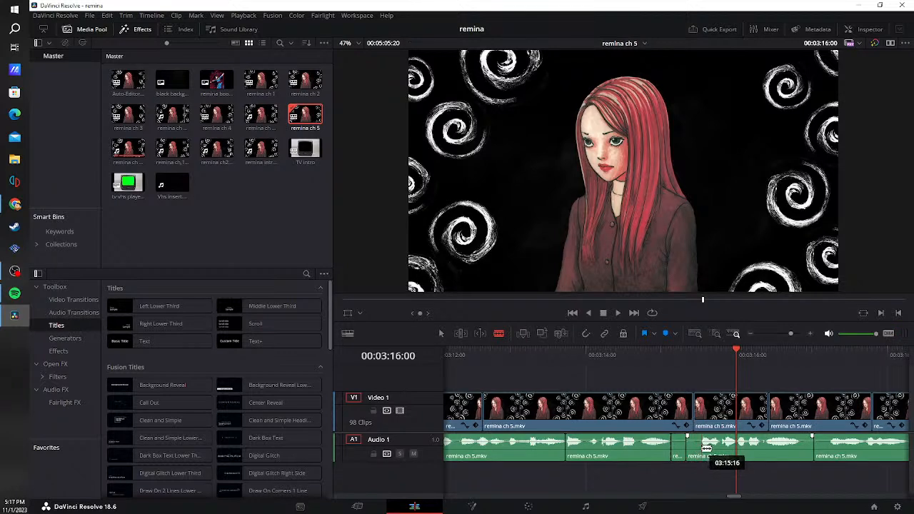
{"action": "key", "text": "a"}
{"action": "left_click", "coordinate": [692, 452]}
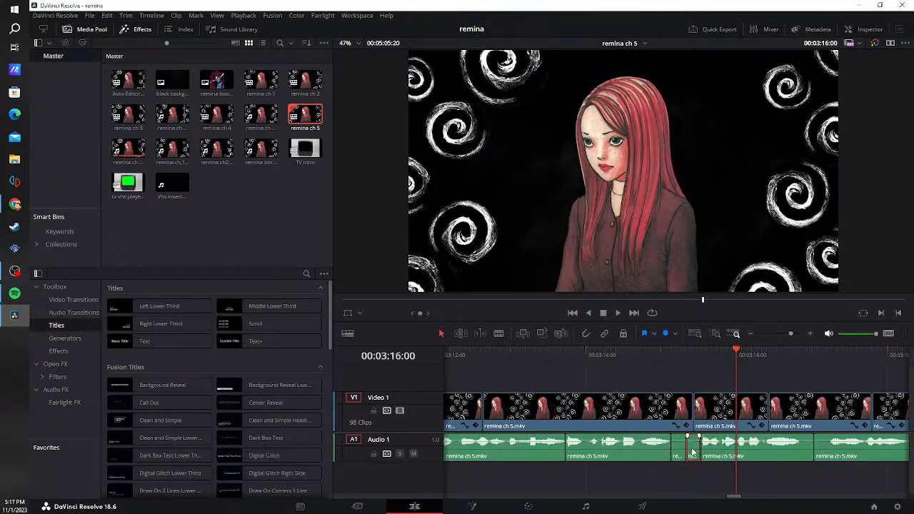
{"action": "key", "text": "Delete"}
{"action": "left_click", "coordinate": [684, 448]}
{"action": "key", "text": "Delete"}
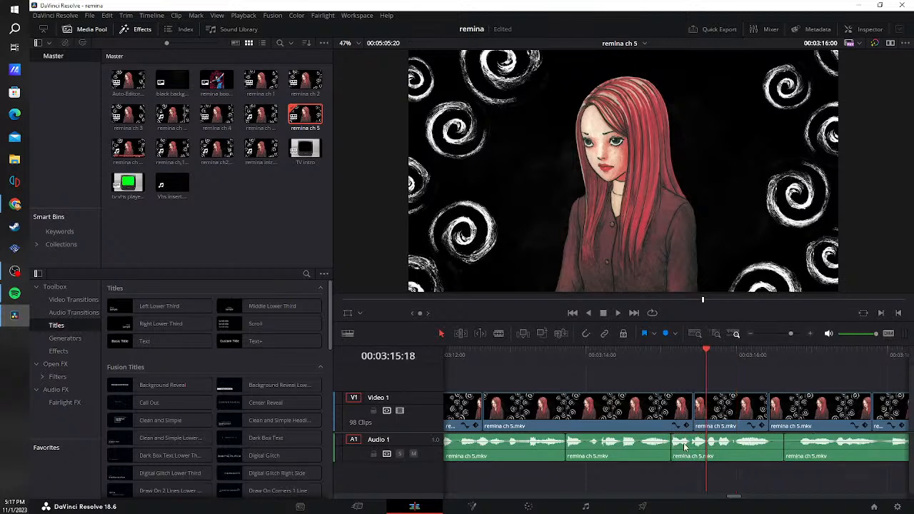
- Cut out the silent pause from about 03:16:13 to 03:16:25 on Audio 1 and close the gap
{"action": "key", "text": "b"}
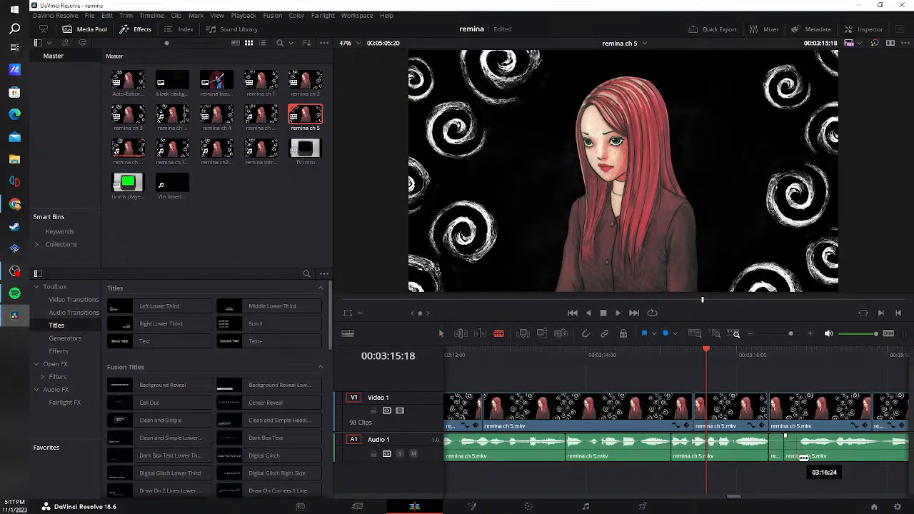
{"action": "left_click", "coordinate": [798, 455]}
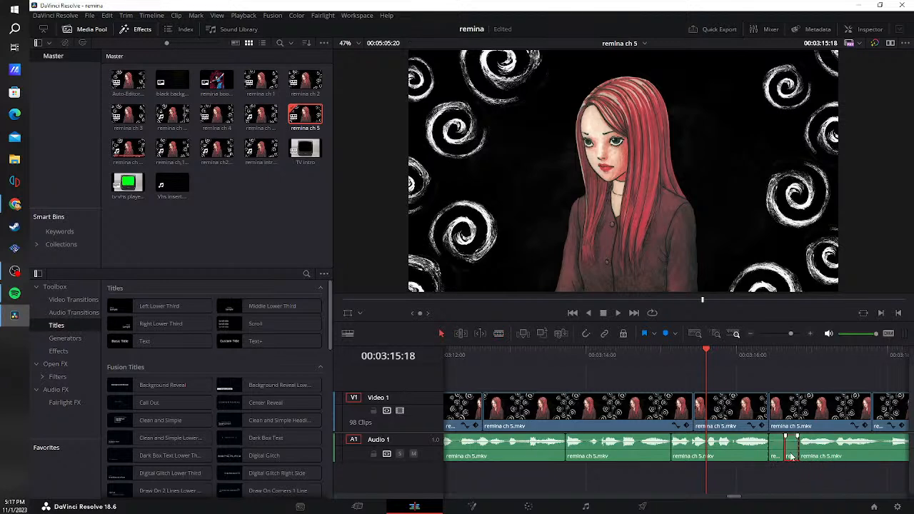
{"action": "left_click", "coordinate": [780, 451]}
{"action": "key", "text": "Delete"}
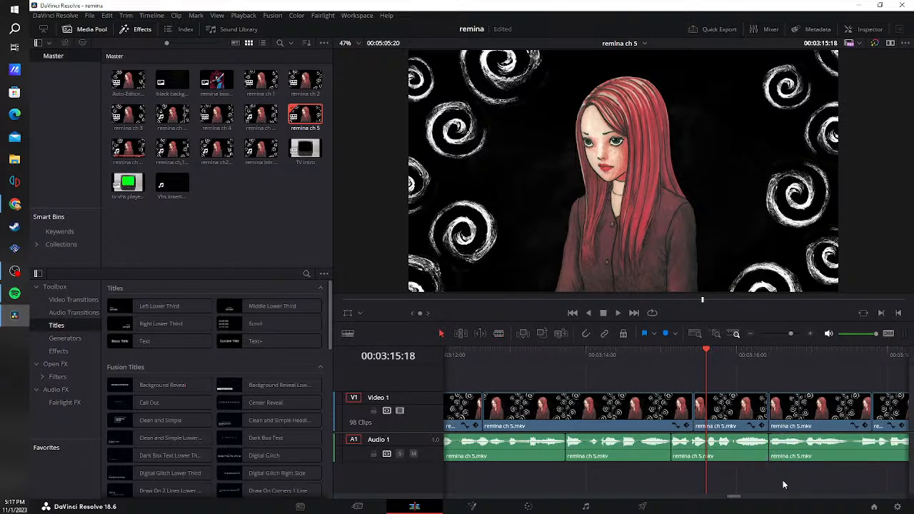
- Replay from 03:14:15, then cut out the silent pause from about 03:22:24 to 03:23:07 on Audio 1 and close the gap
{"action": "left_click", "coordinate": [624, 357]}
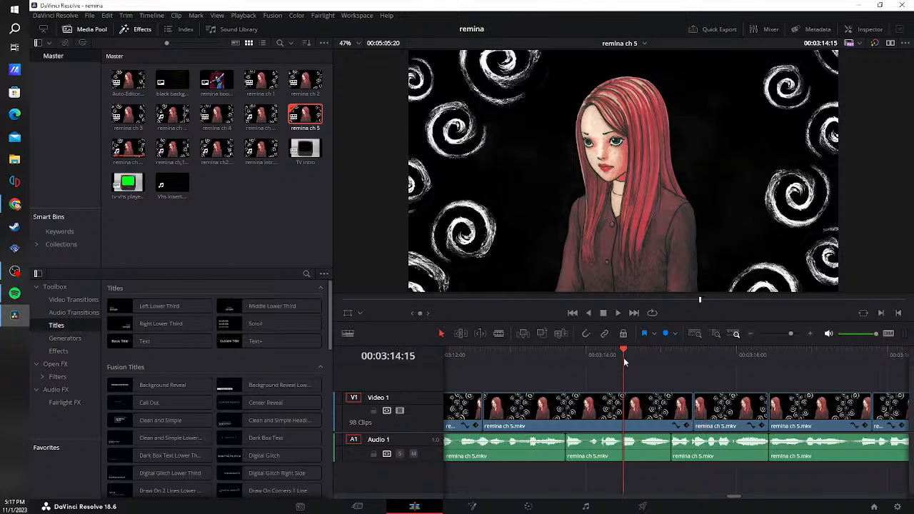
{"action": "left_click", "coordinate": [618, 313]}
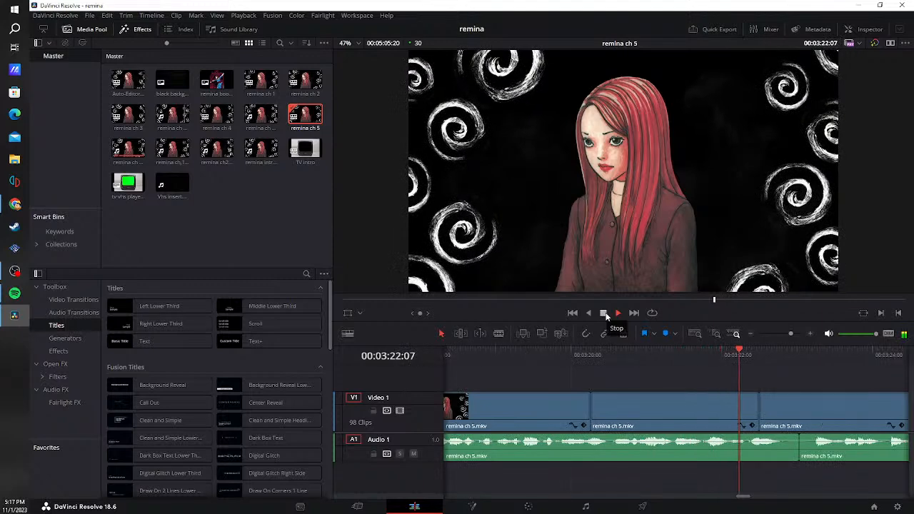
{"action": "key", "text": "space"}
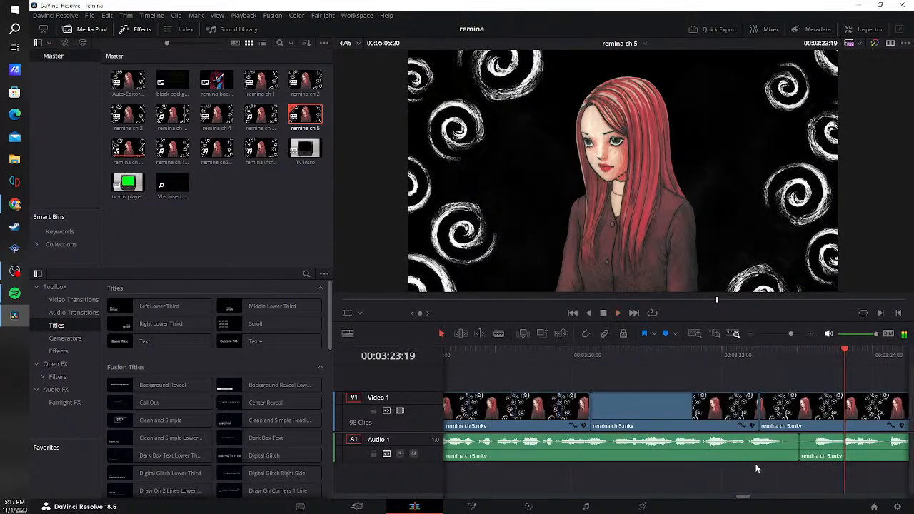
{"action": "key", "text": "b"}
{"action": "left_click", "coordinate": [783, 445]}
{"action": "left_click", "coordinate": [798, 447]}
{"action": "left_click", "coordinate": [813, 450]}
{"action": "key", "text": "a"}
{"action": "left_click", "coordinate": [808, 452]}
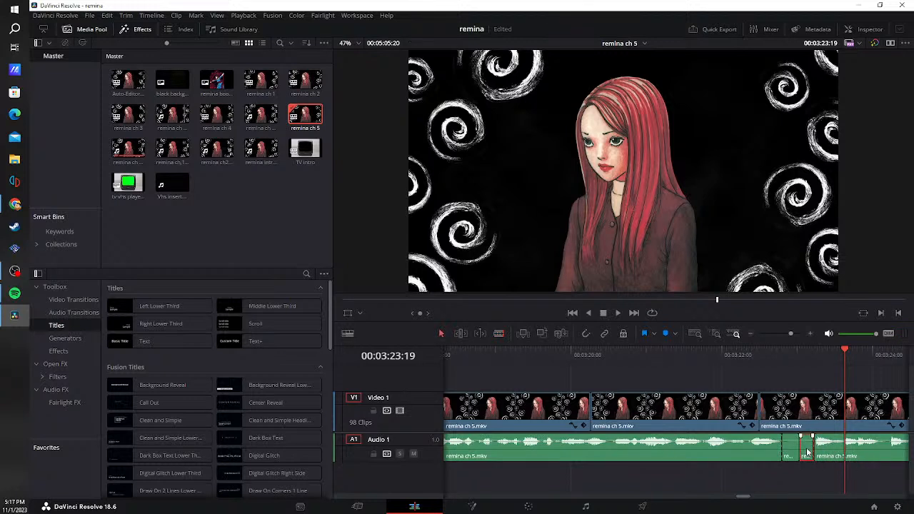
{"action": "key", "text": "Delete"}
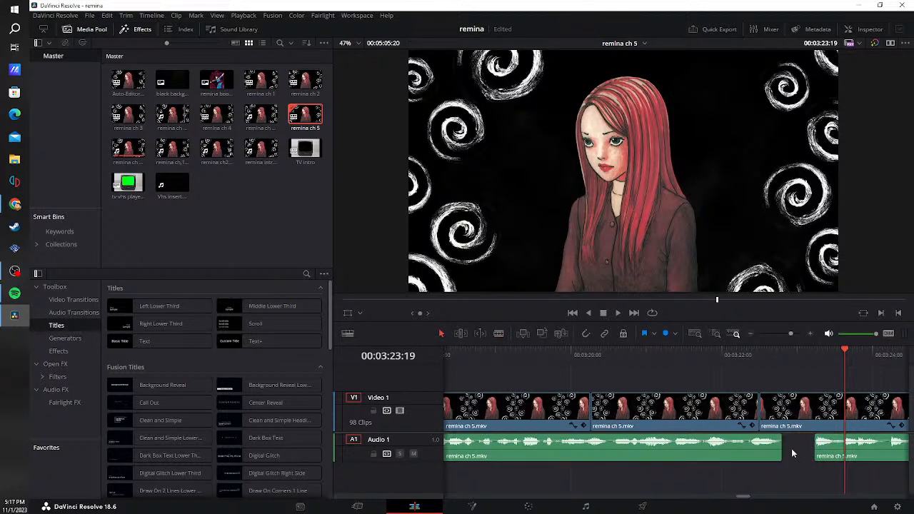
{"action": "left_click", "coordinate": [795, 442]}
{"action": "key", "text": "Delete"}
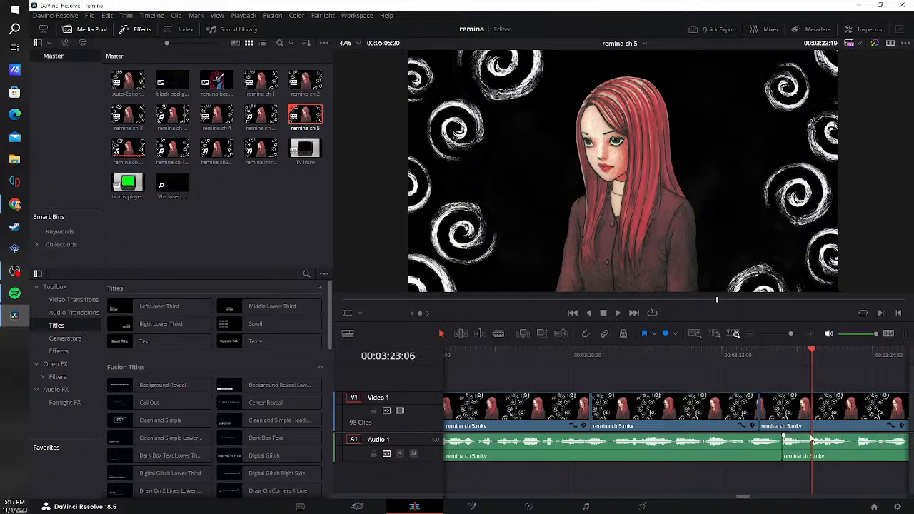
- Replay from about 03:22:01, then cut out the silent pause from about 03:26:28 to 03:27:10 on Audio 1 and close the gap
{"action": "left_click", "coordinate": [725, 355]}
{"action": "key", "text": "space"}
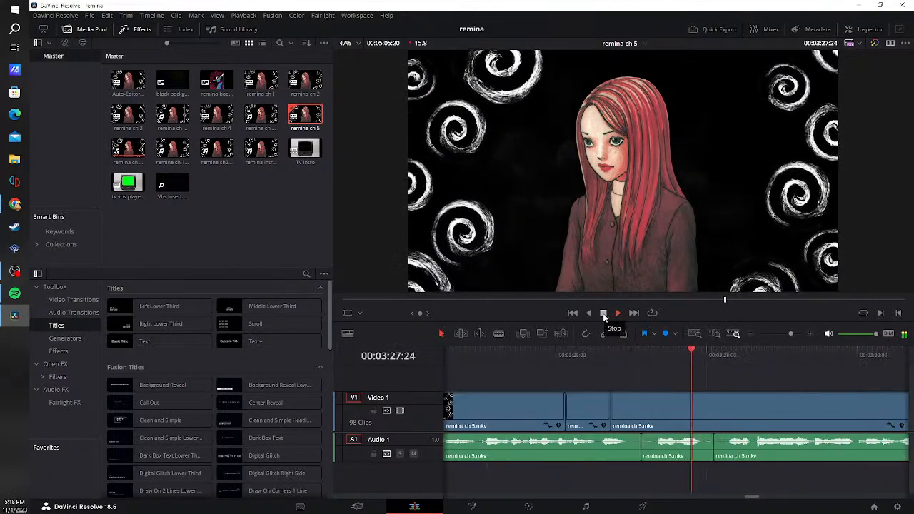
{"action": "key", "text": "space"}
{"action": "key", "text": "b"}
{"action": "left_click", "coordinate": [626, 455]}
{"action": "left_click", "coordinate": [655, 451]}
{"action": "left_click", "coordinate": [651, 447]}
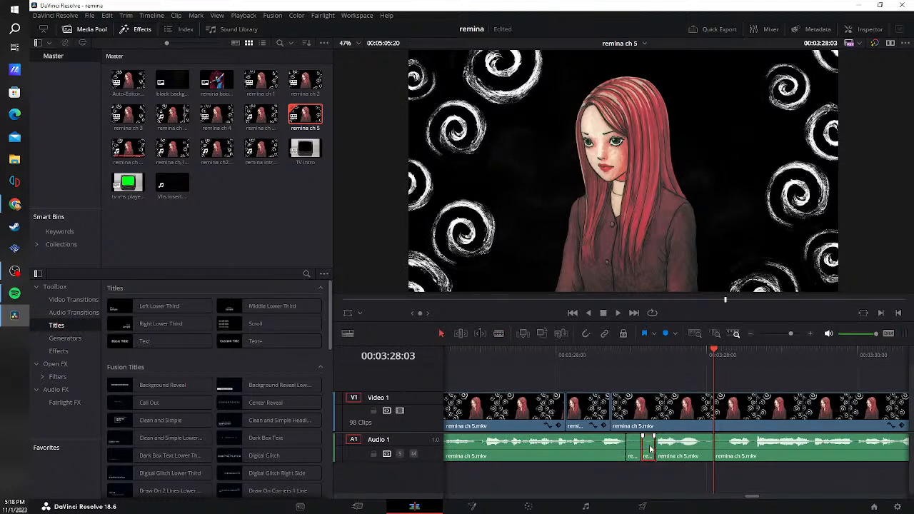
{"action": "double_click", "coordinate": [631, 449]}
{"action": "key", "text": "Delete"}
- Cut out the silent pause from about 03:27:15 to 03:27:27 on Audio 1 and close the gap
{"action": "left_click_drag", "start_coordinate": [680, 352], "coordinate": [619, 355]}
{"action": "key", "text": "b"}
{"action": "left_click", "coordinate": [670, 456]}
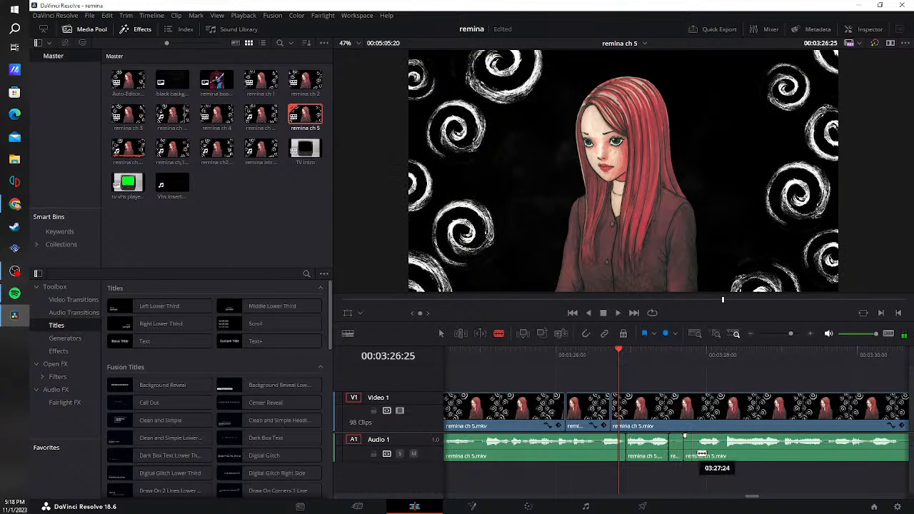
{"action": "left_click", "coordinate": [699, 451]}
{"action": "key", "text": "a"}
{"action": "key", "text": "BackSpace"}
{"action": "left_click", "coordinate": [676, 454]}
{"action": "key", "text": "BackSpace"}
{"action": "left_click", "coordinate": [683, 454]}
{"action": "key", "text": "BackSpace"}
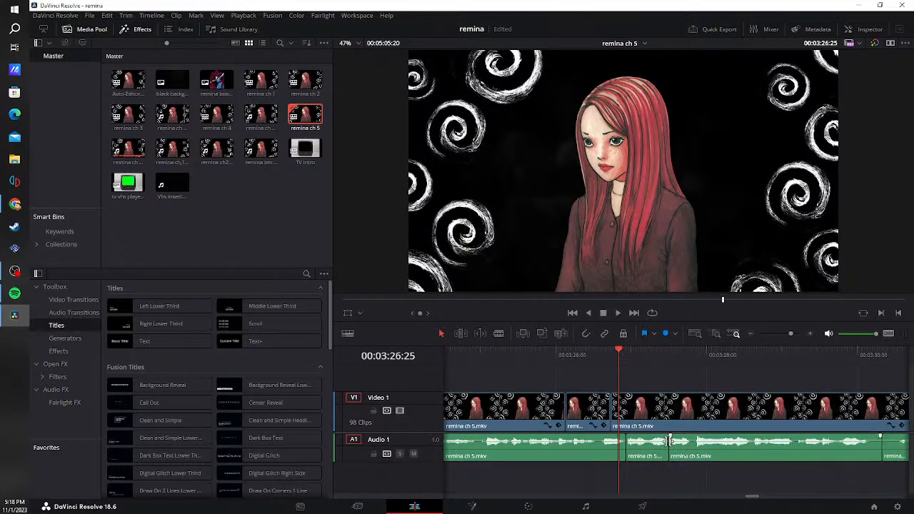
- Replay from 03:26:25, then cut out the silent pause starting at about 03:30:04 on Audio 1 and close the gap
{"action": "left_click", "coordinate": [604, 314]}
{"action": "mouse_move", "coordinate": [642, 449]}
{"action": "left_mouse_down"}
{"action": "mouse_move", "coordinate": [632, 452]}
{"action": "mouse_move", "coordinate": [673, 452]}
{"action": "mouse_move", "coordinate": [660, 452]}
{"action": "left_mouse_up"}
{"action": "key", "text": "Delete"}
{"action": "left_click", "coordinate": [649, 449]}
{"action": "key", "text": "Delete"}
- Cut out the silent pause from about 03:31:20 to 03:32:02 on Audio 1 and close the gap
{"action": "key", "text": "b"}
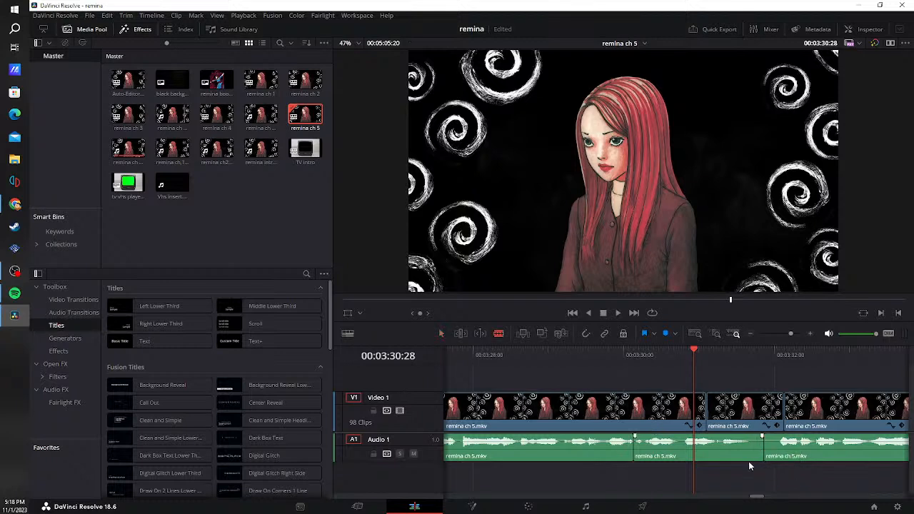
{"action": "left_click", "coordinate": [749, 450]}
{"action": "left_click", "coordinate": [779, 450]}
{"action": "left_click", "coordinate": [761, 453]}
{"action": "key", "text": "Delete"}
- Replay from 03:29:08, then cut out the silent pause from about 03:35:12 to 03:35:23 on Audio 1 and close the gap
{"action": "left_click", "coordinate": [568, 356]}
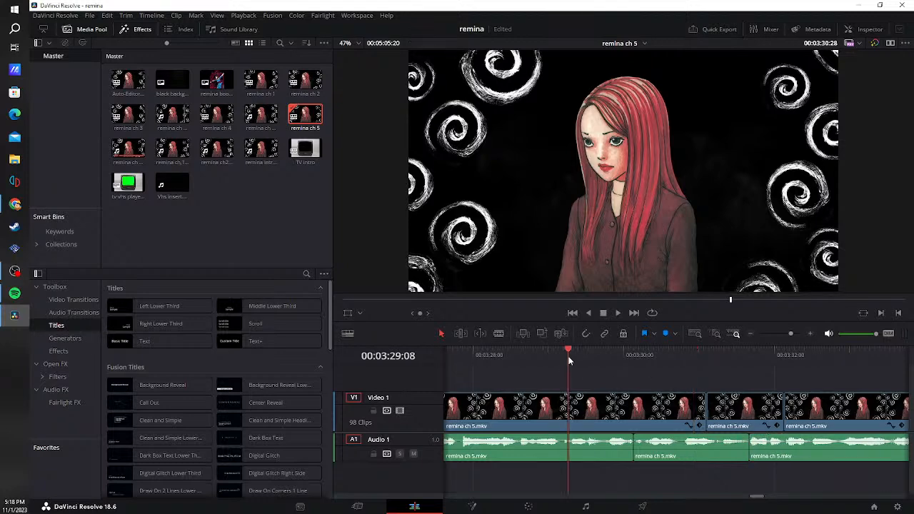
{"action": "left_click", "coordinate": [619, 313]}
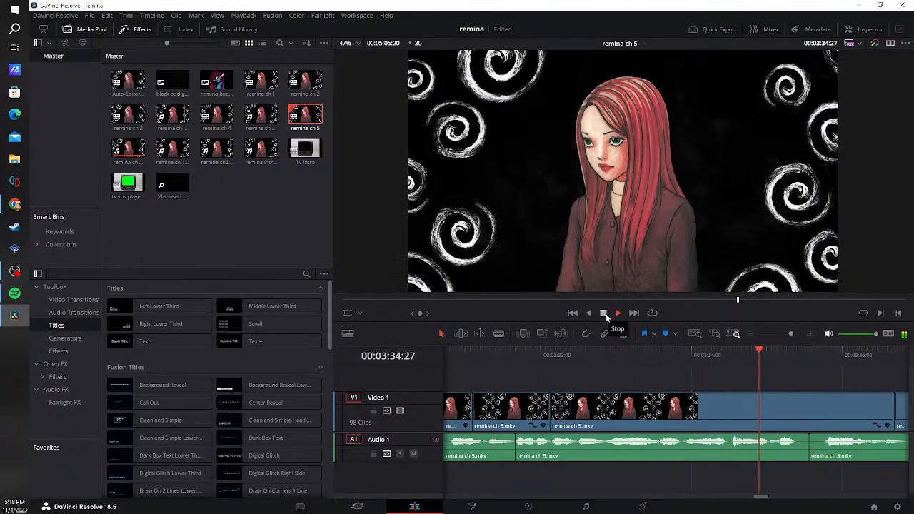
{"action": "left_click", "coordinate": [606, 316]}
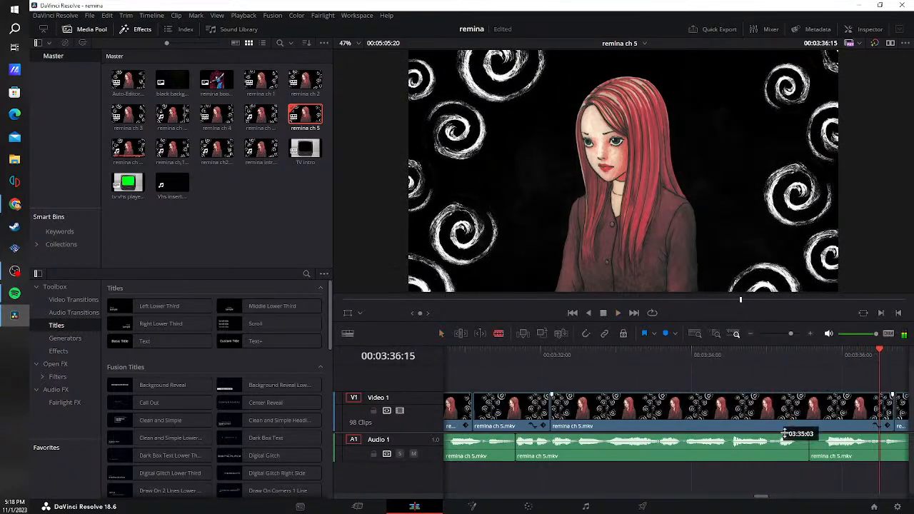
{"action": "left_click", "coordinate": [823, 450]}
{"action": "key", "text": "a"}
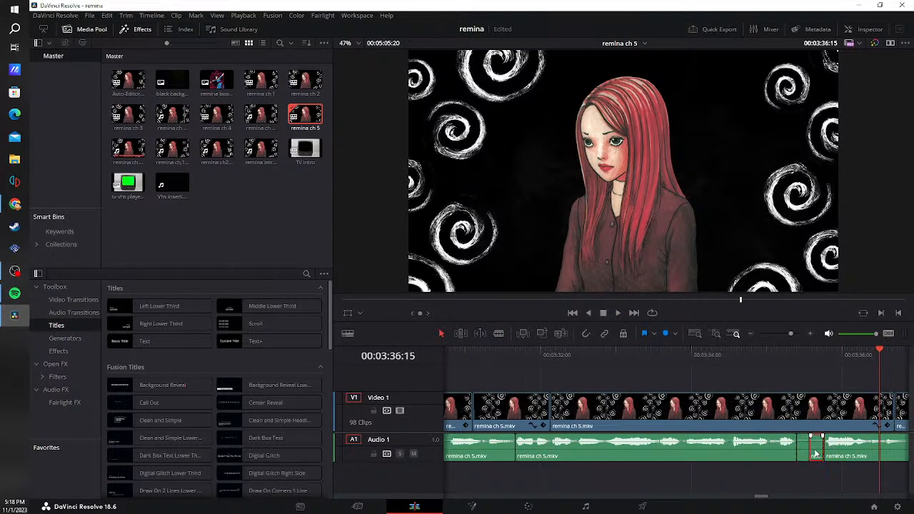
{"action": "left_click", "coordinate": [807, 453]}
{"action": "key", "text": "BackSpace"}
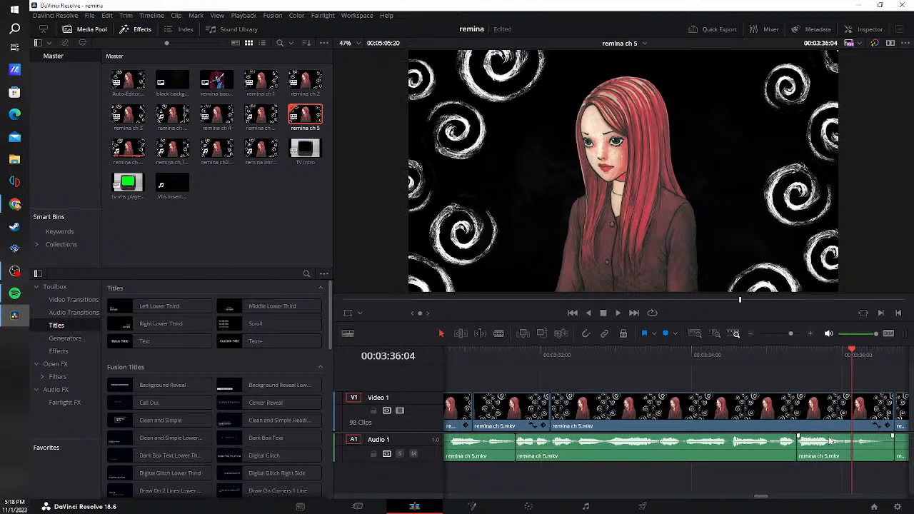
- Cut the silent tail from about 03:36:15 to 03:36:20 off the Audio 1 clip and close the gap
{"action": "key", "text": "b"}
{"action": "left_click", "coordinate": [880, 448]}
{"action": "key", "text": "a"}
- Replay from about 03:34:05, then cut out the remaining silence from about 03:36:15 to 03:36:24 on Audio 1 and close the gap
{"action": "left_click", "coordinate": [704, 357]}
{"action": "left_click", "coordinate": [619, 313]}
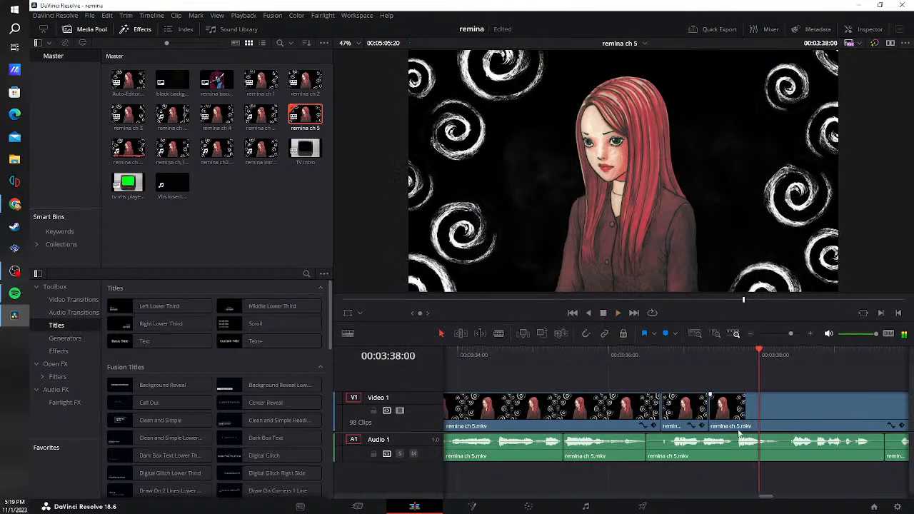
{"action": "key", "text": "space"}
{"action": "key", "text": "b"}
{"action": "left_click", "coordinate": [668, 454]}
{"action": "key", "text": "a"}
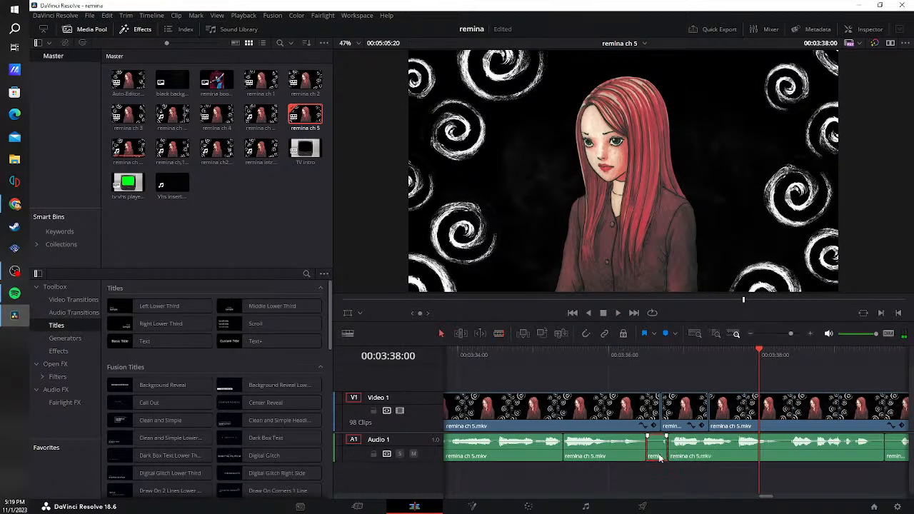
{"action": "left_click", "coordinate": [659, 453]}
{"action": "key", "text": "Delete"}
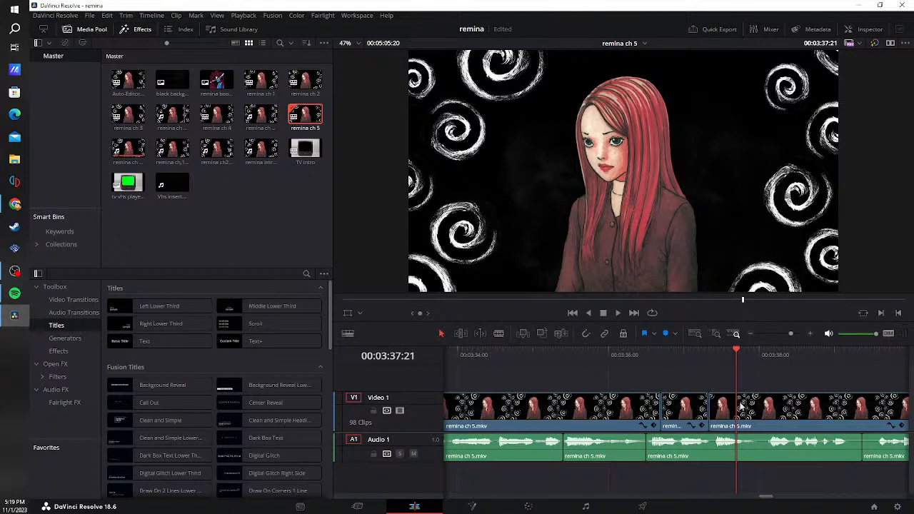
- Play on from 03:37:21, then cut out the silent pause from about 03:39:05 to 03:39:17 on Audio 1 and close the gap
{"action": "left_click", "coordinate": [616, 314]}
{"action": "key", "text": "space"}
{"action": "key", "text": "b"}
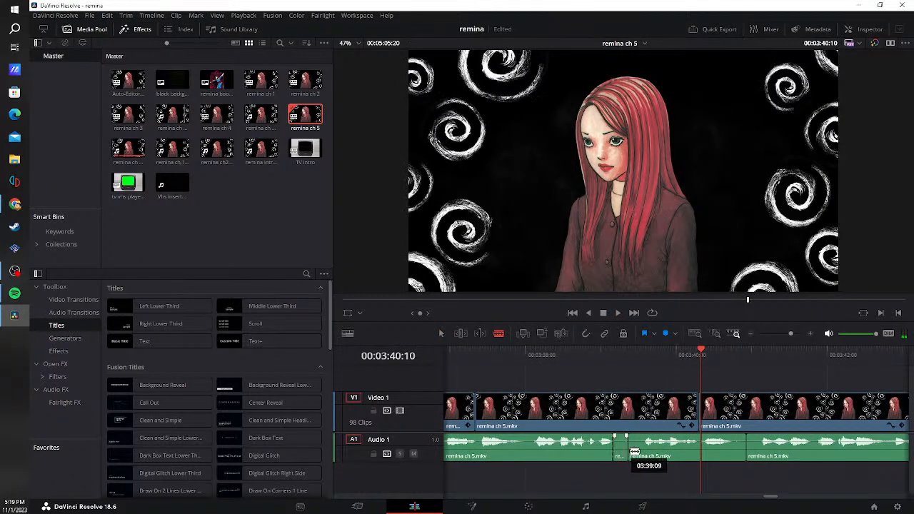
{"action": "left_click", "coordinate": [641, 447]}
{"action": "key", "text": "a"}
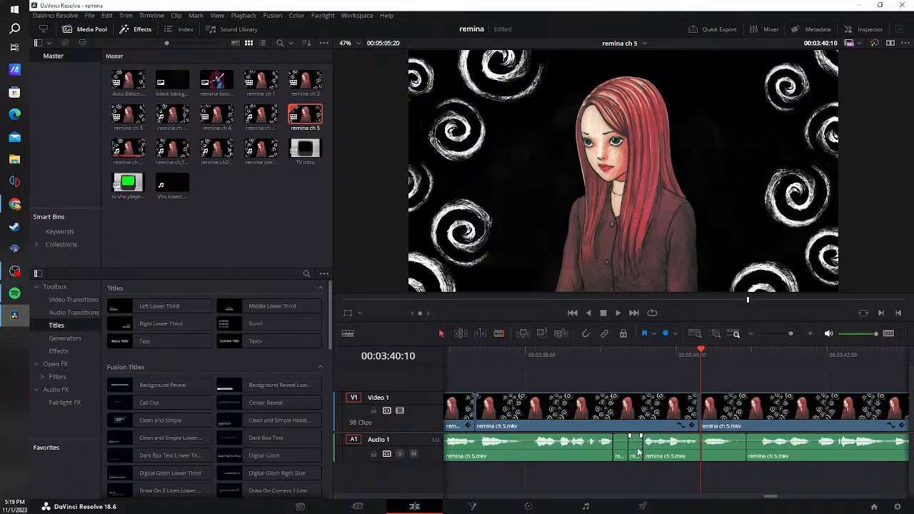
{"action": "key", "text": "BackSpace"}
{"action": "left_click", "coordinate": [632, 451]}
{"action": "key", "text": "BackSpace"}
- Cut out the silent pause from about 03:40:11 to 03:40:21 on Audio 1 and close the gap
{"action": "key", "text": "b"}
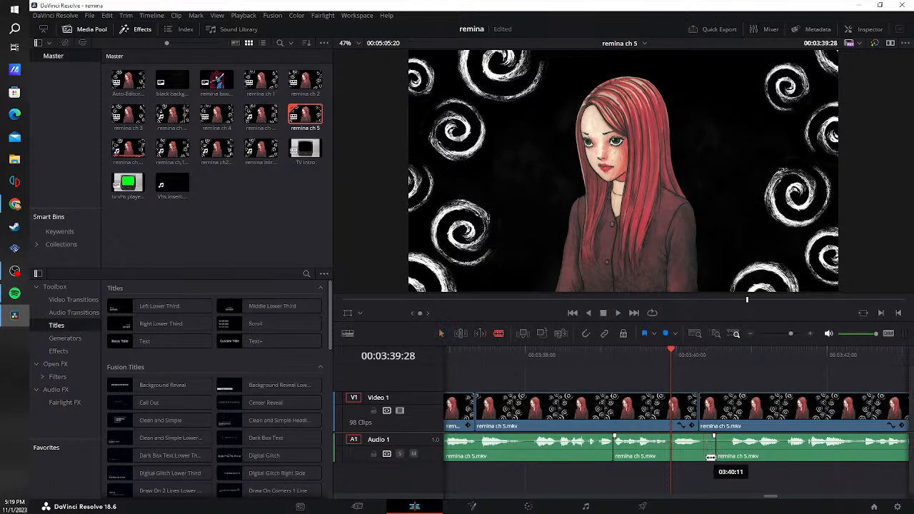
{"action": "left_click_drag", "start_coordinate": [711, 457], "coordinate": [726, 454]}
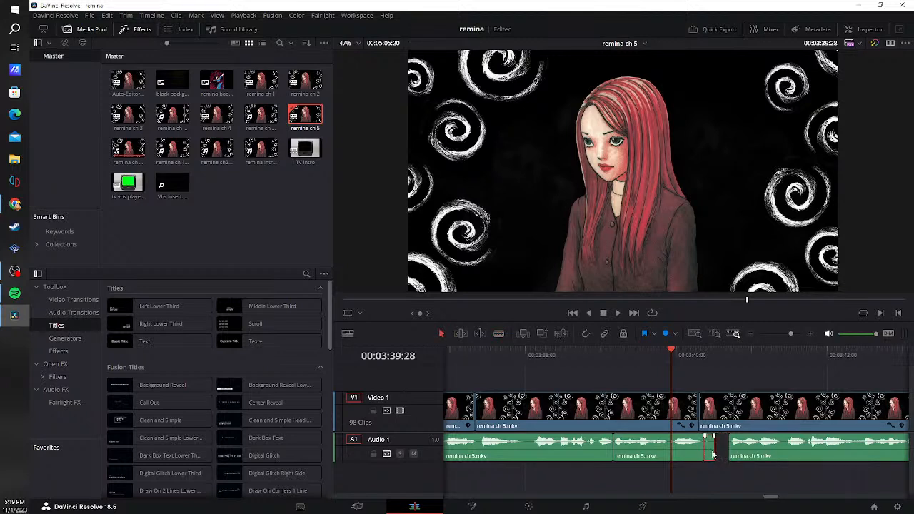
{"action": "left_click", "coordinate": [713, 444]}
{"action": "key", "text": "BackSpace"}
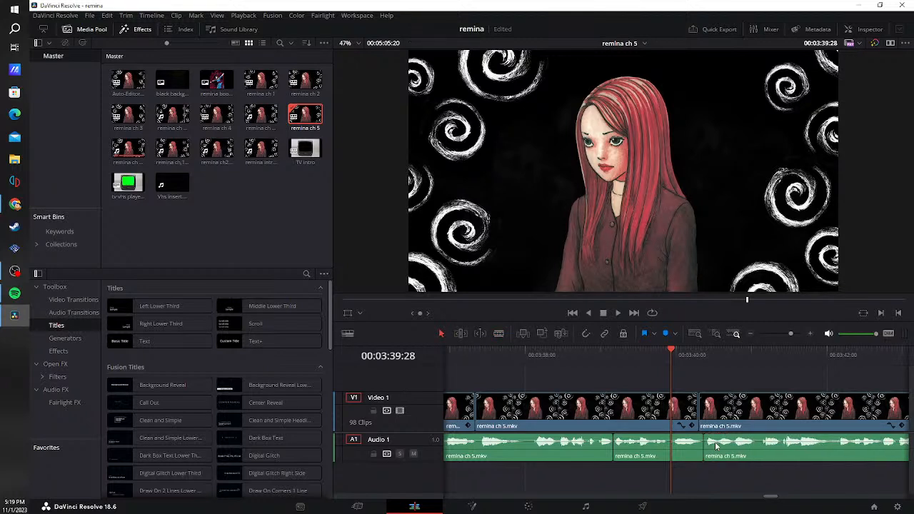
- Replay from about 03:39:03, then cut out the silent pause from about 03:47:05 to 03:47:19 on Audio 1 and close the gap
{"action": "left_click", "coordinate": [609, 361]}
{"action": "key", "text": "space"}
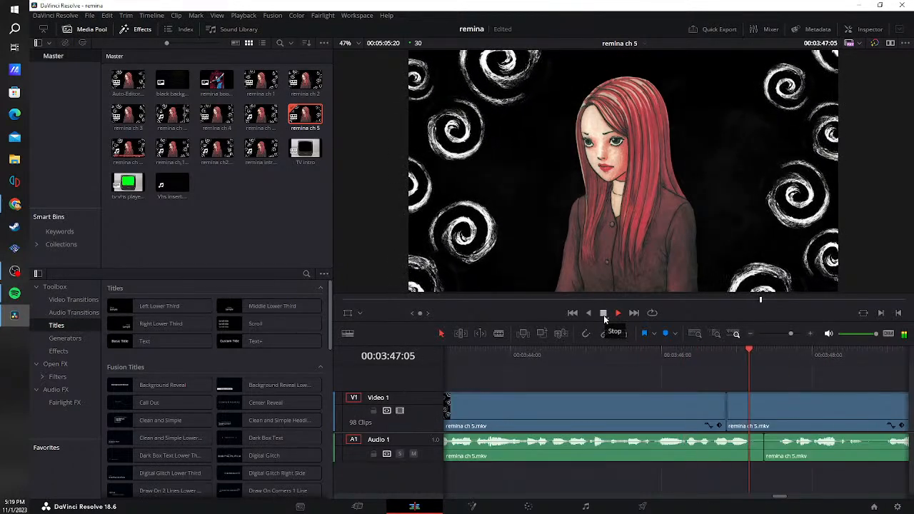
{"action": "left_click", "coordinate": [604, 315]}
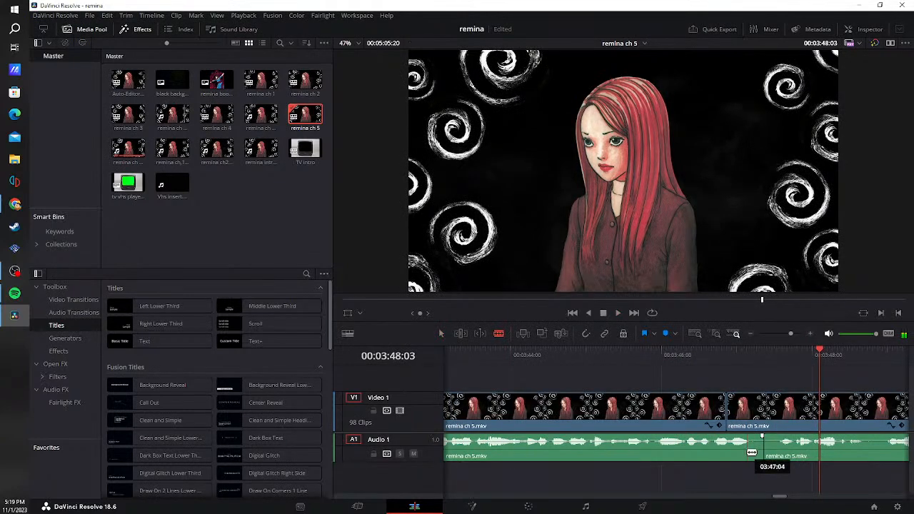
{"action": "left_click_drag", "start_coordinate": [757, 451], "coordinate": [784, 452]}
{"action": "left_click", "coordinate": [762, 452]}
{"action": "left_click", "coordinate": [758, 452]}
{"action": "key", "text": "BackSpace"}
- Replay from about 03:46:25, then cut out the silent pause from about 03:48:09 to 03:48:18 on Audio 1 and close the gap
{"action": "left_click", "coordinate": [725, 364]}
{"action": "left_click", "coordinate": [617, 315]}
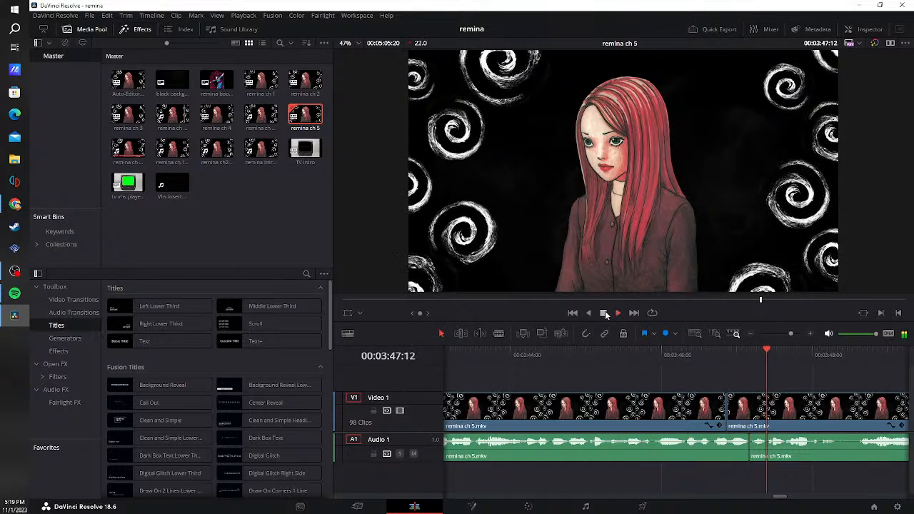
{"action": "left_click", "coordinate": [603, 314]}
{"action": "left_click", "coordinate": [601, 447]}
{"action": "left_click", "coordinate": [623, 447]}
{"action": "key", "text": "a"}
{"action": "left_click", "coordinate": [617, 446]}
{"action": "key", "text": "Delete"}
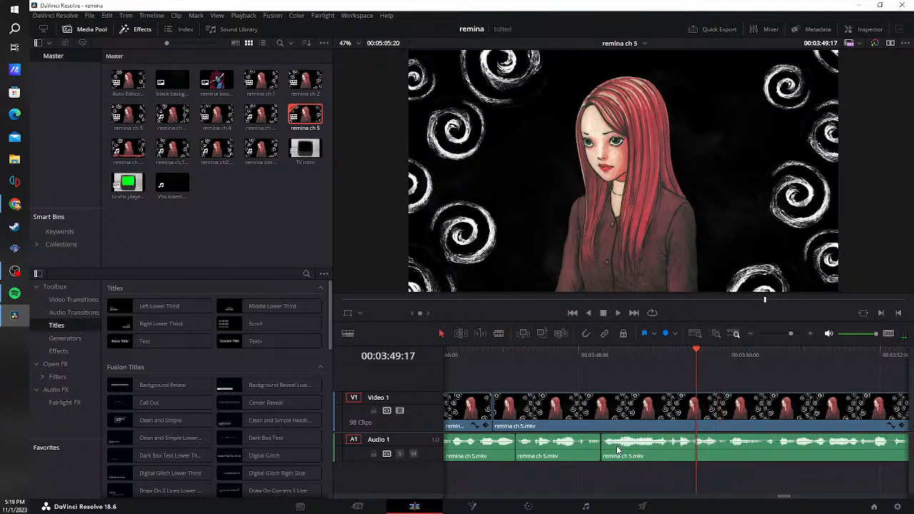
- Replay from about 03:47:24, then cut out the silent pause from about 03:52:11 to 03:52:23 on Audio 1 and close the gap
{"action": "left_click", "coordinate": [563, 350]}
{"action": "left_click", "coordinate": [618, 313]}
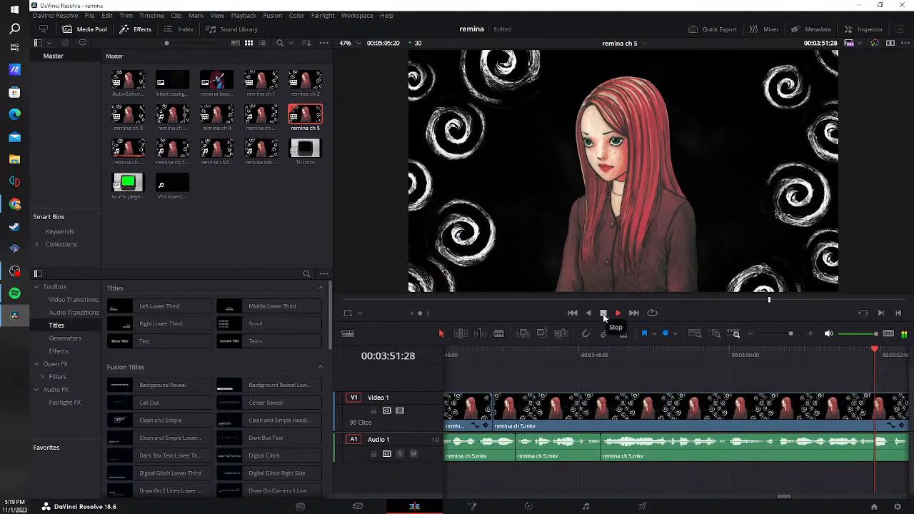
{"action": "left_click", "coordinate": [603, 314]}
{"action": "key", "text": "b"}
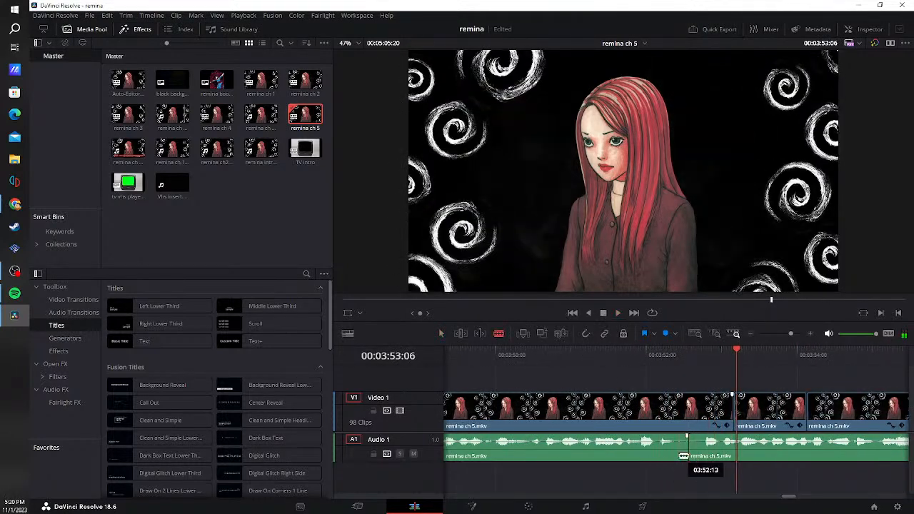
{"action": "left_click", "coordinate": [676, 455]}
{"action": "left_click", "coordinate": [702, 450]}
{"action": "key", "text": "a"}
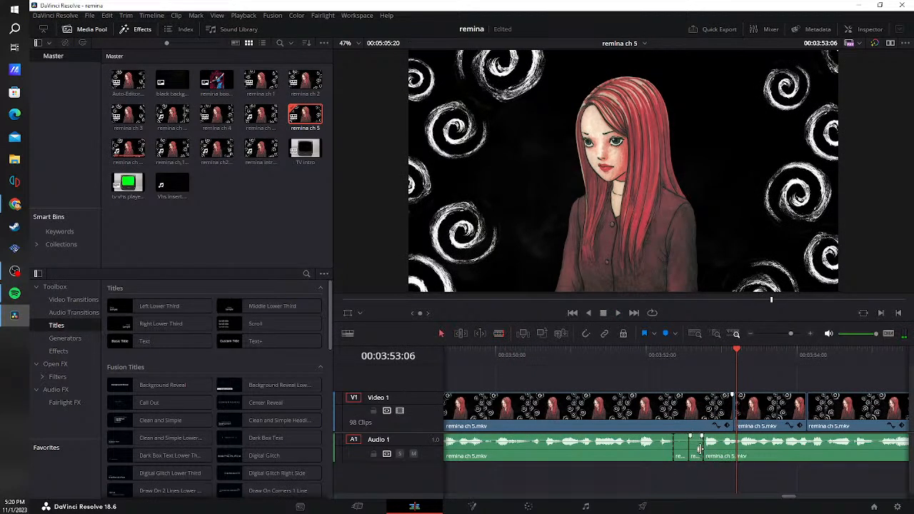
{"action": "left_click", "coordinate": [696, 453]}
{"action": "left_click", "coordinate": [685, 447]}
{"action": "key", "text": "Delete"}
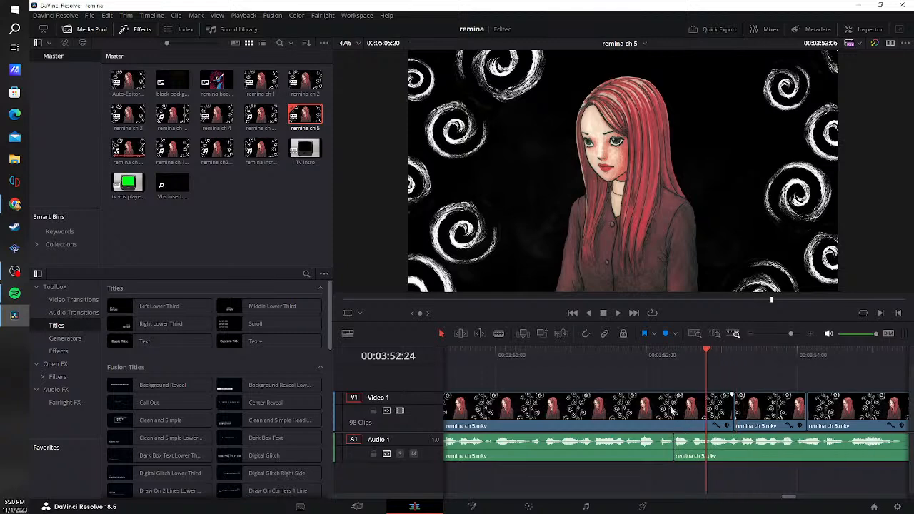
- Replay from about 03:52:02, then cut out the silent pause from about 03:55:11 to 03:55:23 on Audio 1 and close the gap
{"action": "left_click", "coordinate": [651, 354]}
{"action": "left_click", "coordinate": [617, 312]}
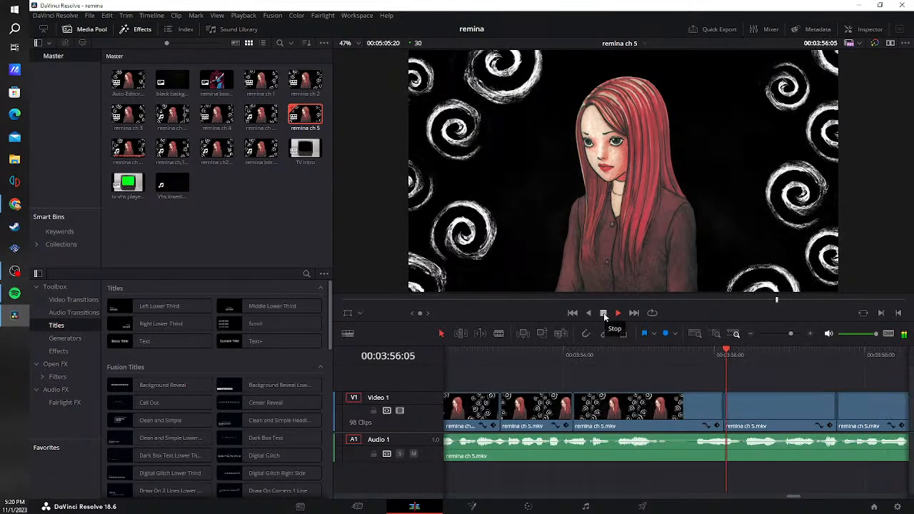
{"action": "left_click", "coordinate": [604, 312]}
{"action": "key", "text": "b"}
{"action": "left_click", "coordinate": [668, 453]}
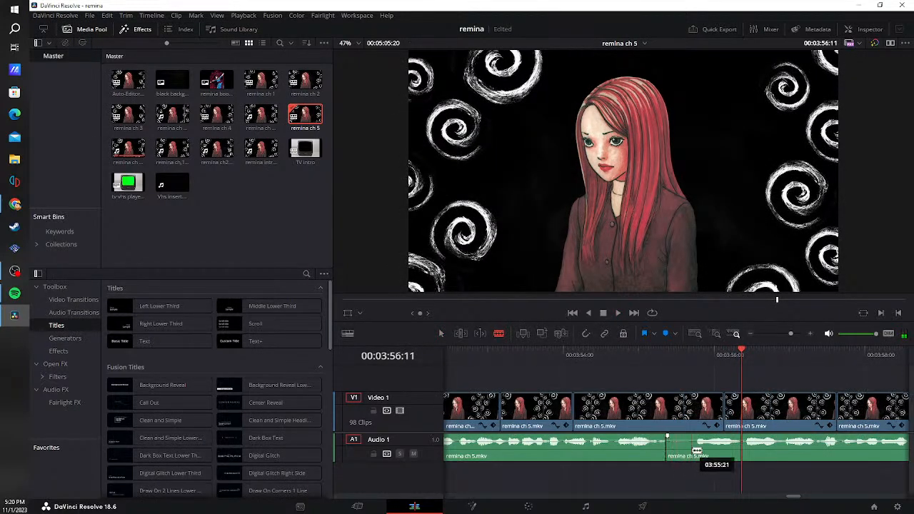
{"action": "key", "text": "a"}
{"action": "left_click", "coordinate": [687, 455]}
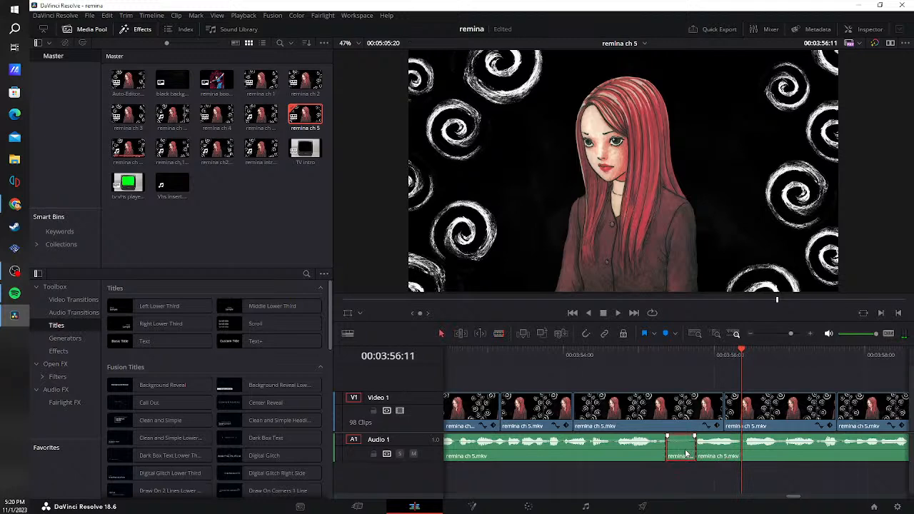
{"action": "key", "text": "Delete"}
- Replay from about 03:55:00, then cut out the silent pause from about 03:58:05 to 03:58:17 on Audio 1 and close the gap
{"action": "left_click", "coordinate": [638, 361]}
{"action": "left_click", "coordinate": [618, 316]}
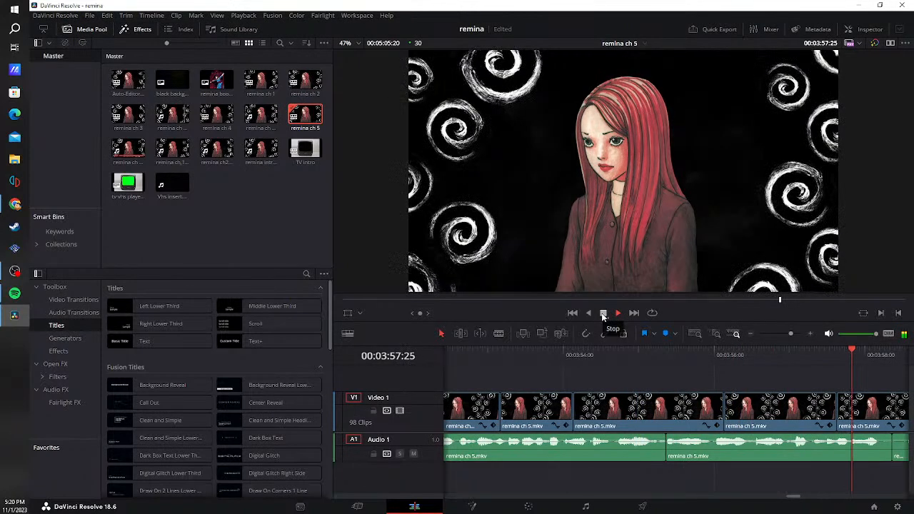
{"action": "left_click", "coordinate": [603, 314]}
{"action": "key", "text": "b"}
{"action": "left_click", "coordinate": [646, 452]}
{"action": "left_click", "coordinate": [675, 456]}
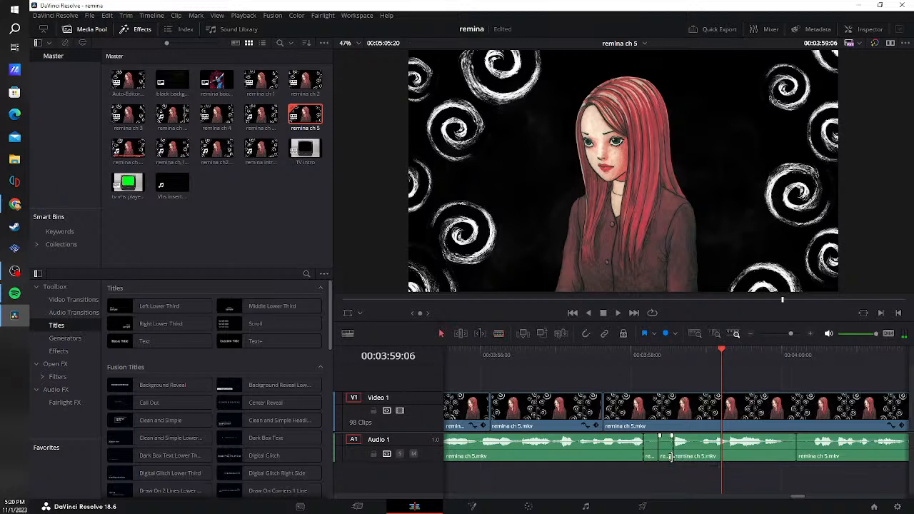
{"action": "key", "text": "BackSpace"}
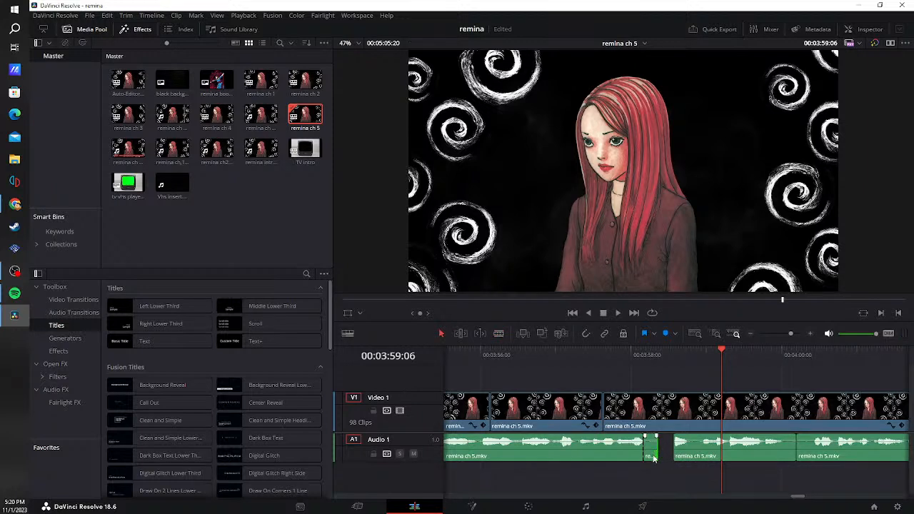
{"action": "key", "text": "BackSpace"}
{"action": "left_click", "coordinate": [654, 452]}
{"action": "key", "text": "BackSpace"}
- Replay from about 03:57:25, then cut out the silent pause from about 03:59:19 to 04:00:00 on Audio 1 and close the gap
{"action": "left_click", "coordinate": [617, 358]}
{"action": "left_click", "coordinate": [618, 314]}
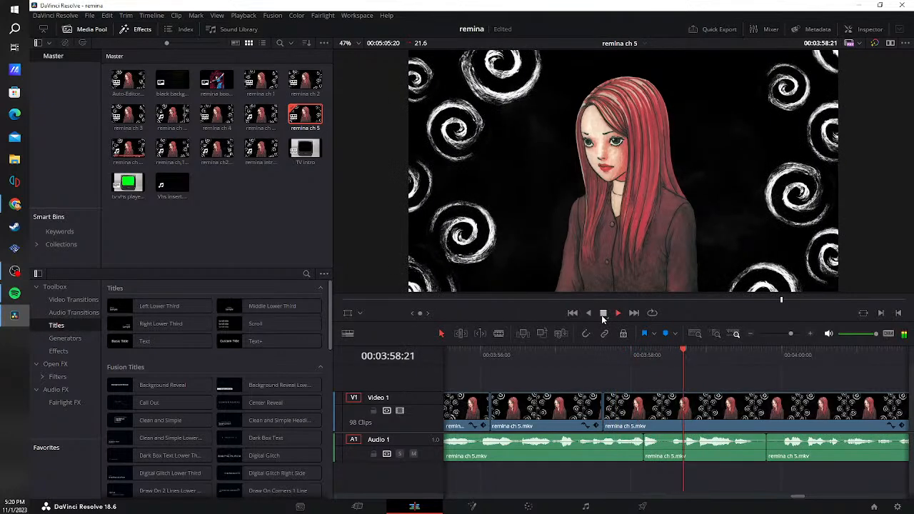
{"action": "left_click", "coordinate": [603, 315]}
{"action": "key", "text": "b"}
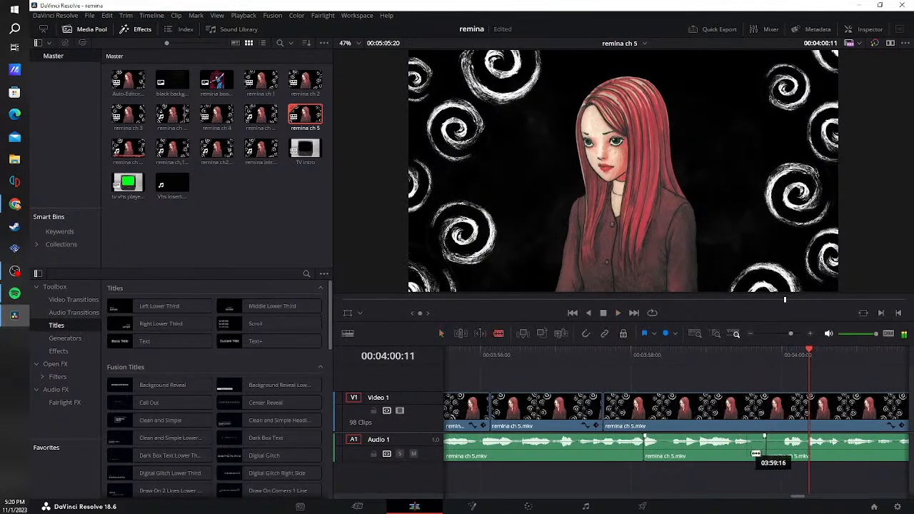
{"action": "left_click_drag", "start_coordinate": [758, 455], "coordinate": [779, 453]}
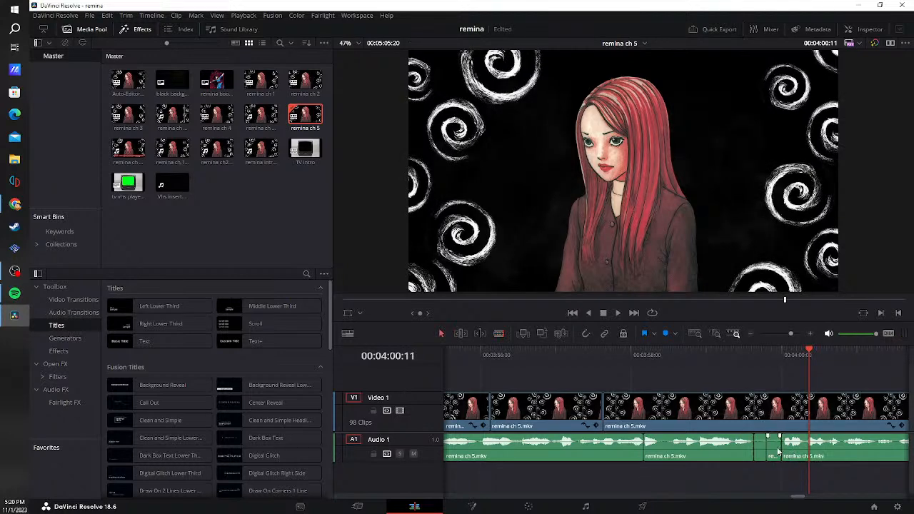
{"action": "key", "text": "Delete"}
{"action": "key", "text": "ctrl+z"}
- Replay from about 03:58:29, then cut out the silent pause from about 04:04:02 to 04:04:16 on Audio 1 and close the gap
{"action": "left_click", "coordinate": [704, 355]}
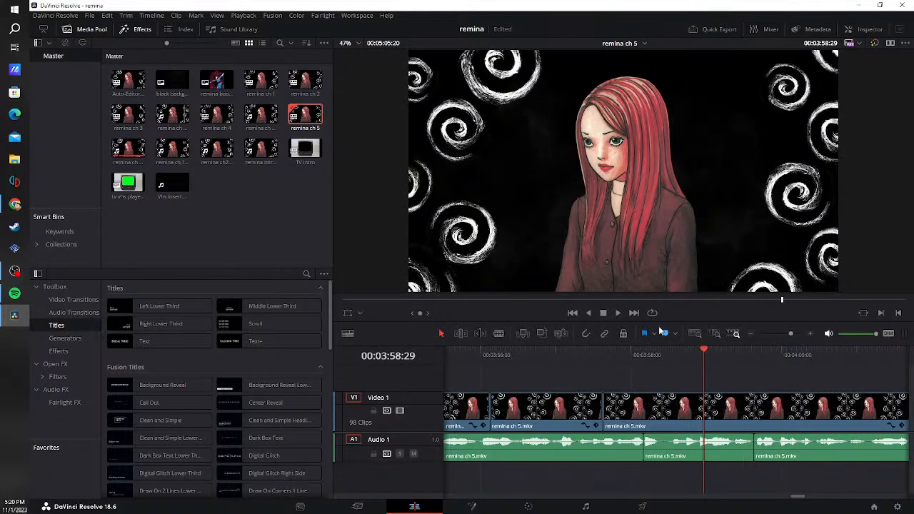
{"action": "left_click", "coordinate": [619, 314]}
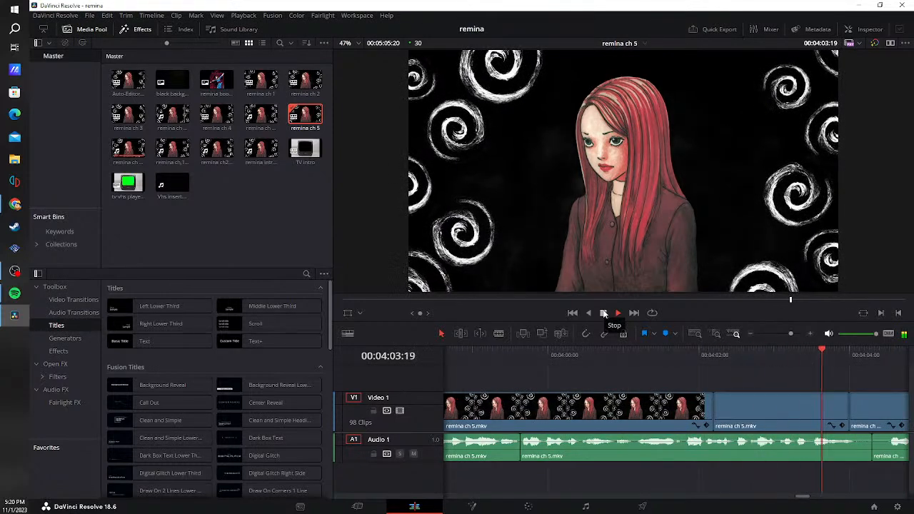
{"action": "left_click", "coordinate": [603, 314]}
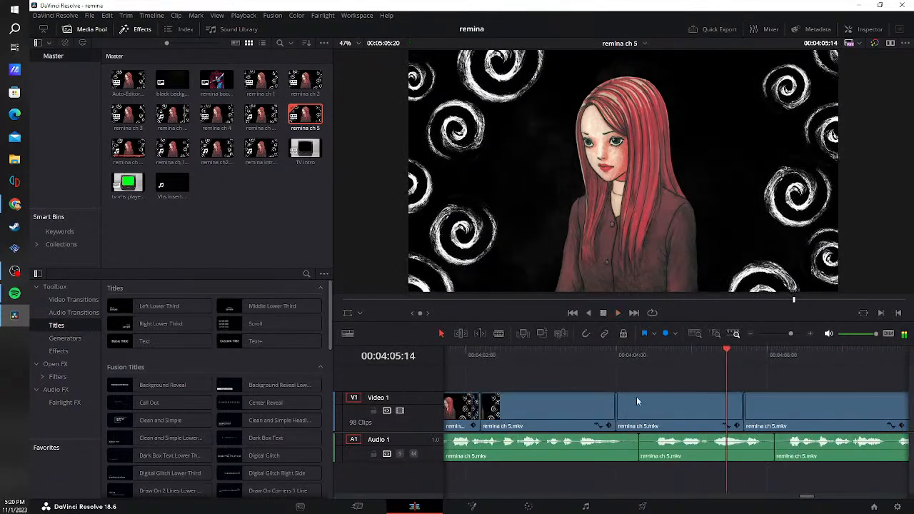
{"action": "key", "text": "b"}
{"action": "left_click", "coordinate": [623, 454]}
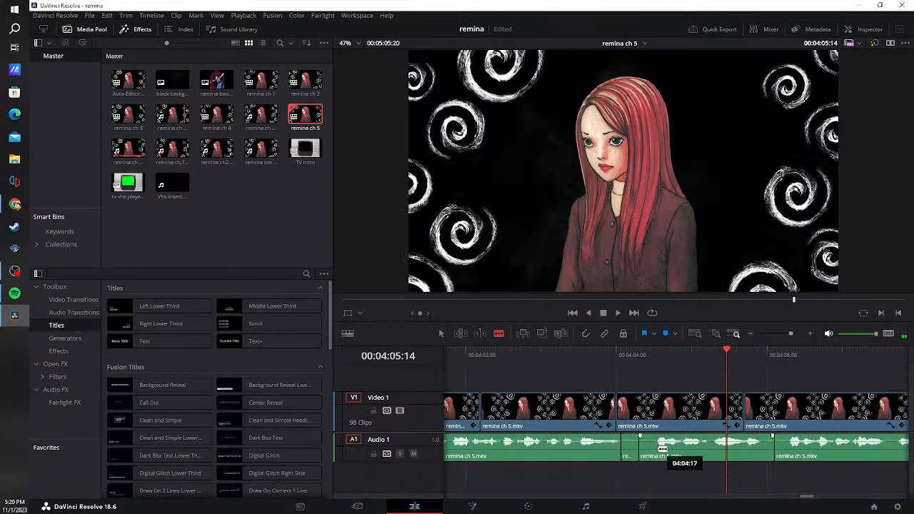
{"action": "left_click", "coordinate": [655, 450]}
{"action": "key", "text": "a"}
{"action": "left_click", "coordinate": [651, 451]}
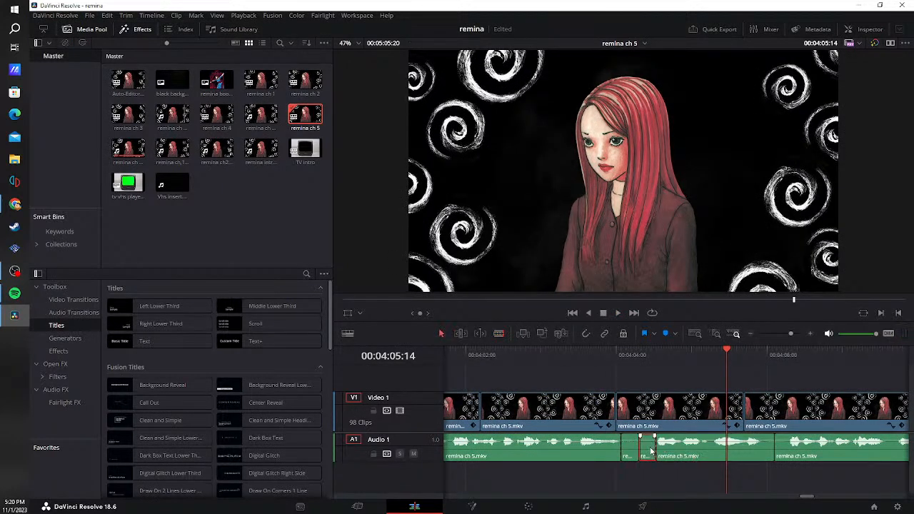
{"action": "key", "text": "Delete"}
{"action": "left_click", "coordinate": [633, 456]}
{"action": "key", "text": "Delete"}
{"action": "left_click", "coordinate": [633, 445]}
{"action": "key", "text": "Delete"}
- Cut out the silent pause from about 04:05:13 to 04:05:24 on Audio 1 and close the gap
{"action": "key", "text": "b"}
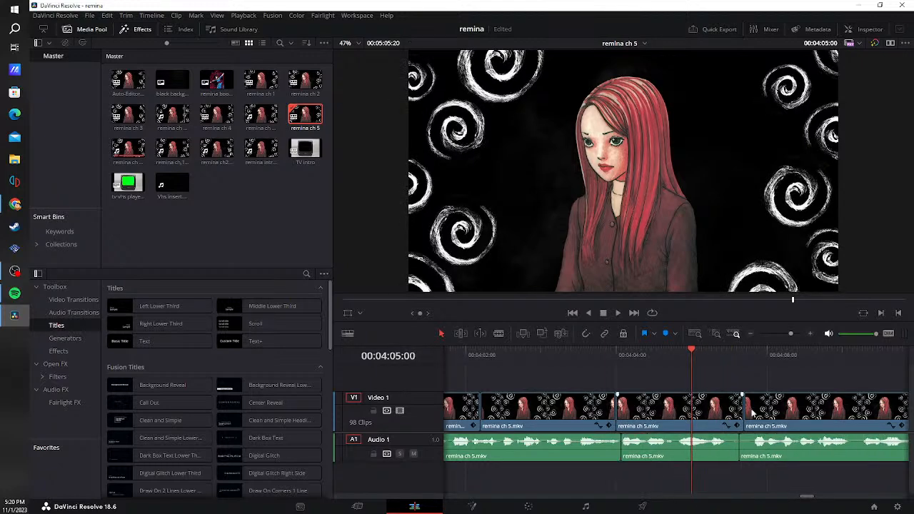
{"action": "left_click", "coordinate": [730, 454]}
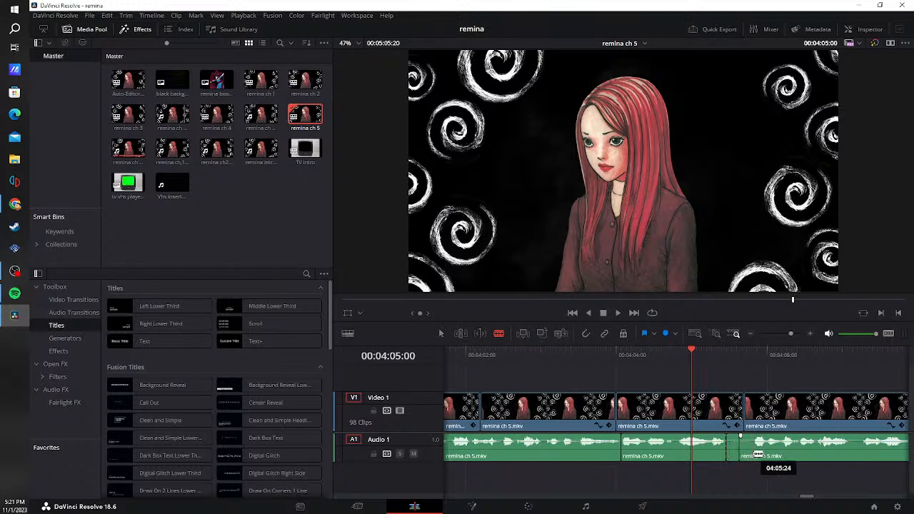
{"action": "left_click", "coordinate": [753, 455]}
{"action": "key", "text": "a"}
{"action": "key", "text": "Delete"}
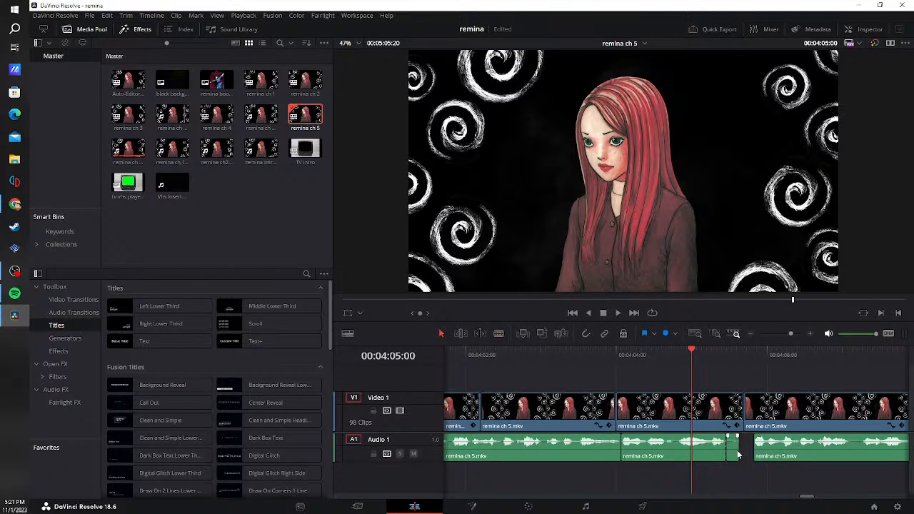
{"action": "left_click", "coordinate": [739, 451]}
{"action": "key", "text": "Delete"}
- Replay from about 04:03:23, then cut out the silent pause from about 04:08:01 to 04:08:13 on Audio 1 and close the gap
{"action": "left_click", "coordinate": [599, 360]}
{"action": "key", "text": "space"}
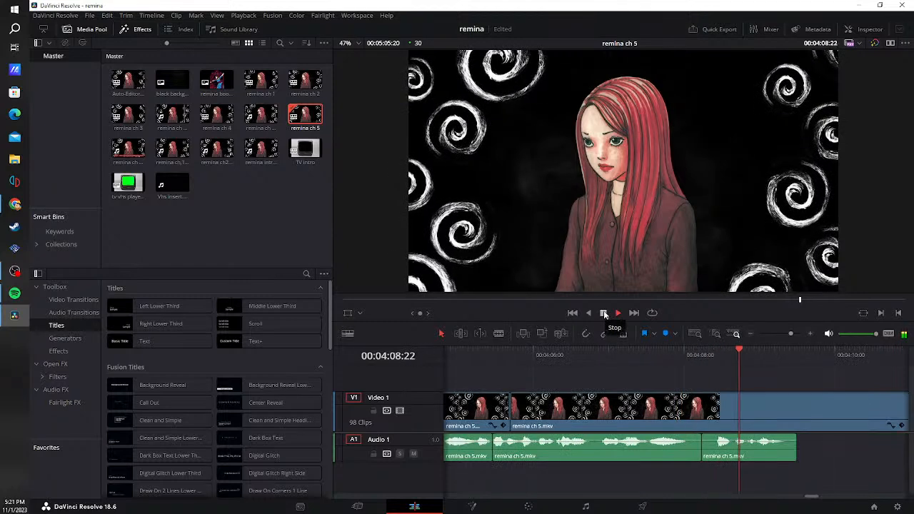
{"action": "left_click", "coordinate": [604, 314]}
{"action": "key", "text": "b"}
{"action": "left_click", "coordinate": [687, 455]}
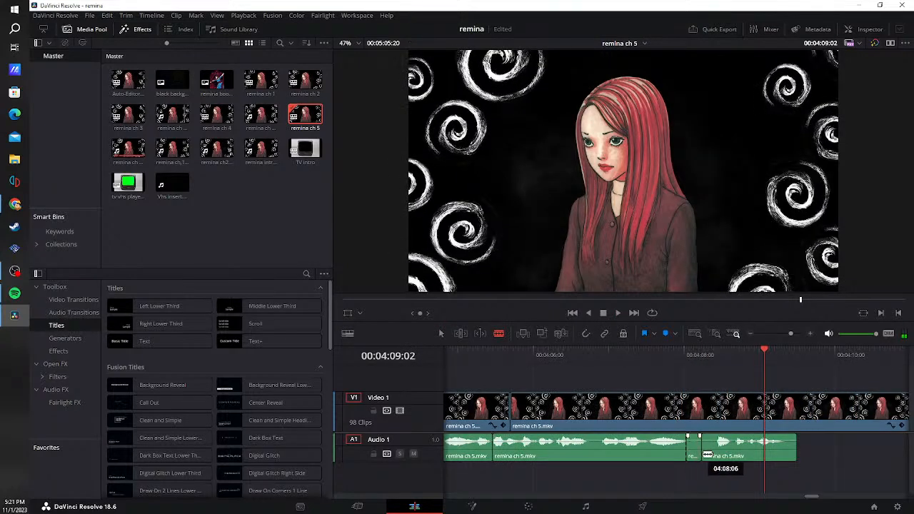
{"action": "left_click", "coordinate": [714, 455]}
{"action": "key", "text": "BackSpace"}
{"action": "left_click", "coordinate": [697, 455]}
{"action": "key", "text": "BackSpace"}
{"action": "left_click", "coordinate": [706, 455]}
{"action": "key", "text": "BackSpace"}
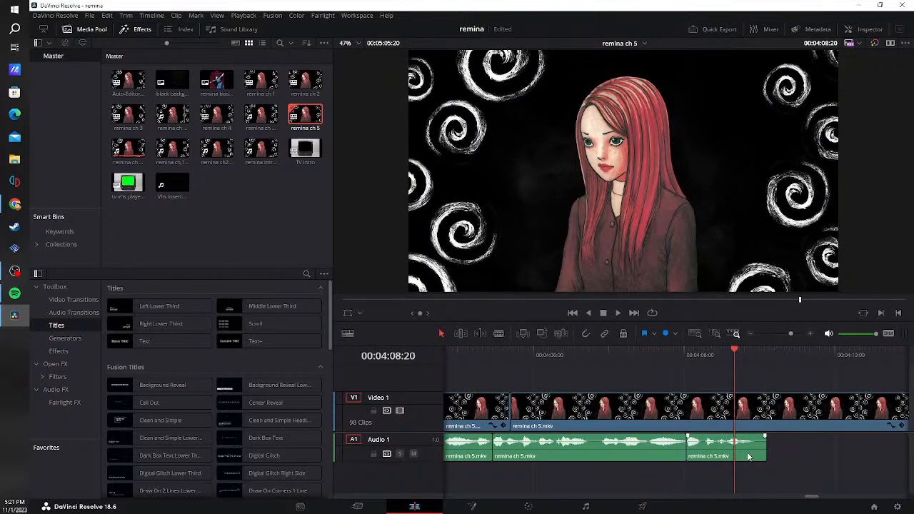
- Cut the silent tail off the last Audio 1 clip at about 04:08:28 and split the Video 1 clip at the same point
{"action": "left_click", "coordinate": [755, 455]}
{"action": "left_click", "coordinate": [761, 455]}
{"action": "key", "text": "BackSpace"}
{"action": "left_click", "coordinate": [764, 416]}
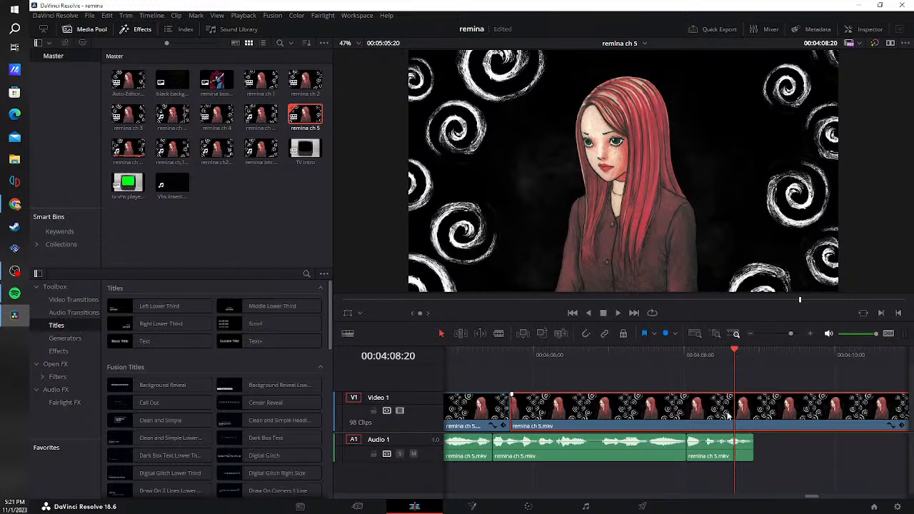
{"action": "key", "text": "b"}
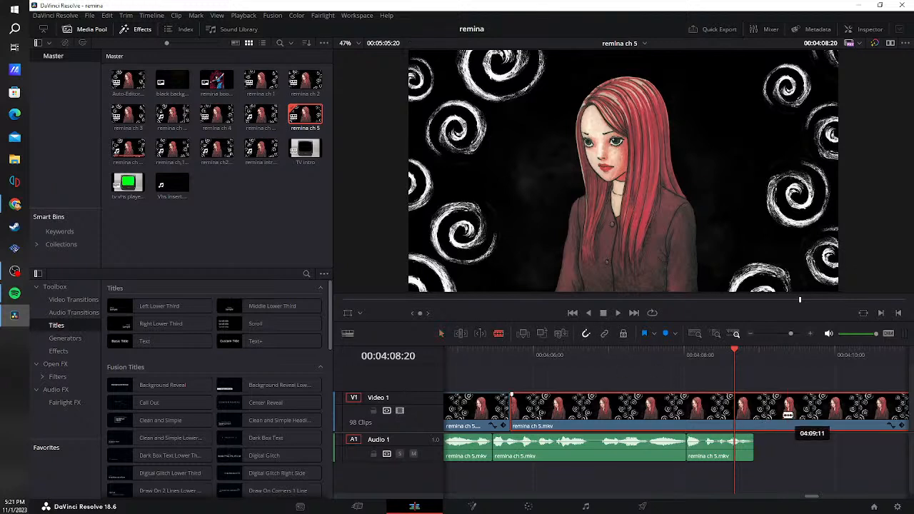
{"action": "left_click", "coordinate": [755, 413]}
{"action": "key", "text": "a"}
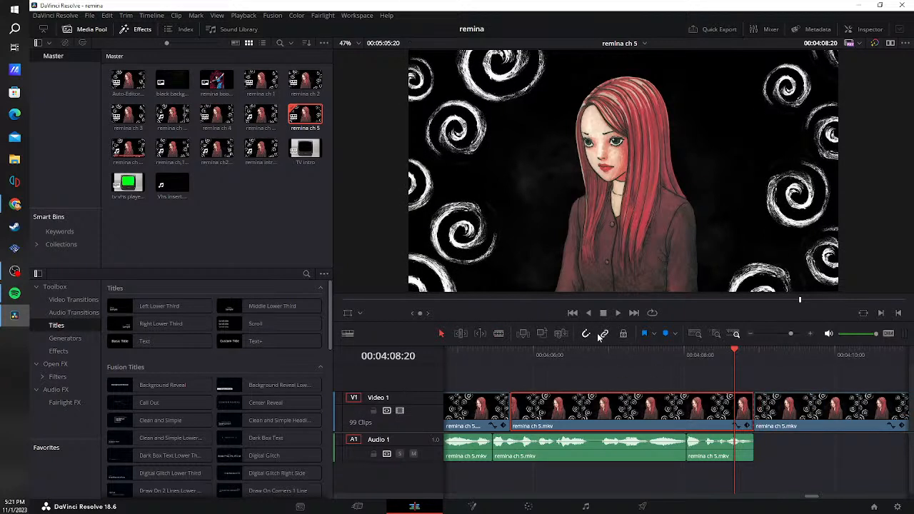
- Delete all leftover Video 1 clips beyond the end of the narration and place the playhead at the timeline's end, 04:08:27
{"action": "left_click", "coordinate": [807, 418]}
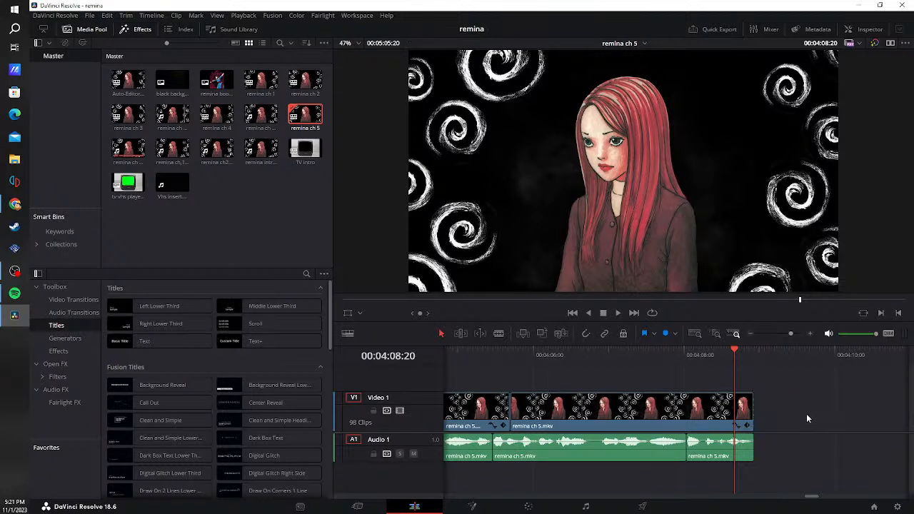
{"action": "key", "text": "BackSpace"}
{"action": "left_click", "coordinate": [807, 415]}
{"action": "key", "text": "BackSpace"}
{"action": "left_click", "coordinate": [807, 415]}
{"action": "key", "text": "BackSpace"}
{"action": "left_click", "coordinate": [807, 415]}
{"action": "key", "text": "BackSpace"}
{"action": "left_click", "coordinate": [807, 415]}
{"action": "key", "text": "BackSpace"}
{"action": "left_click", "coordinate": [807, 415]}
{"action": "key", "text": "BackSpace"}
{"action": "key", "text": "BackSpace"}
{"action": "left_click", "coordinate": [806, 415]}
{"action": "key", "text": "BackSpace"}
{"action": "left_click", "coordinate": [806, 415]}
{"action": "key", "text": "BackSpace"}
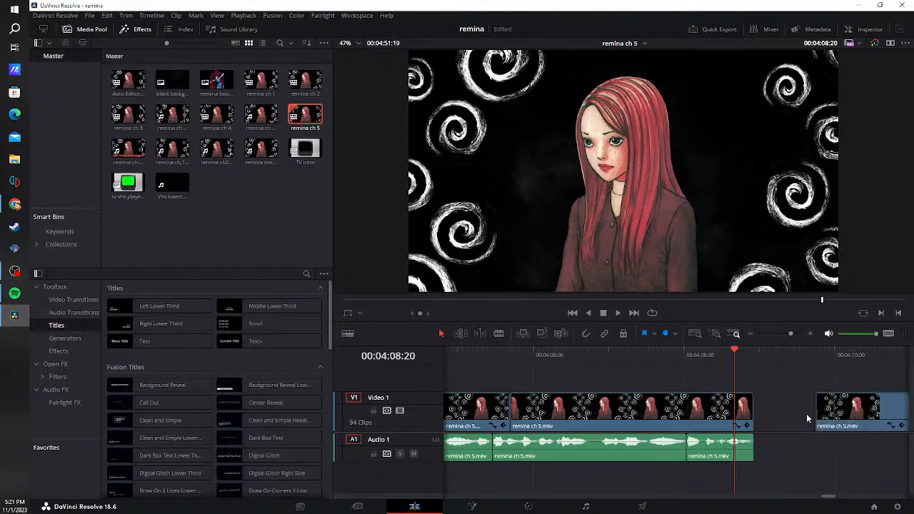
{"action": "left_click", "coordinate": [806, 415]}
{"action": "key", "text": "BackSpace"}
{"action": "left_click", "coordinate": [806, 415]}
{"action": "key", "text": "BackSpace"}
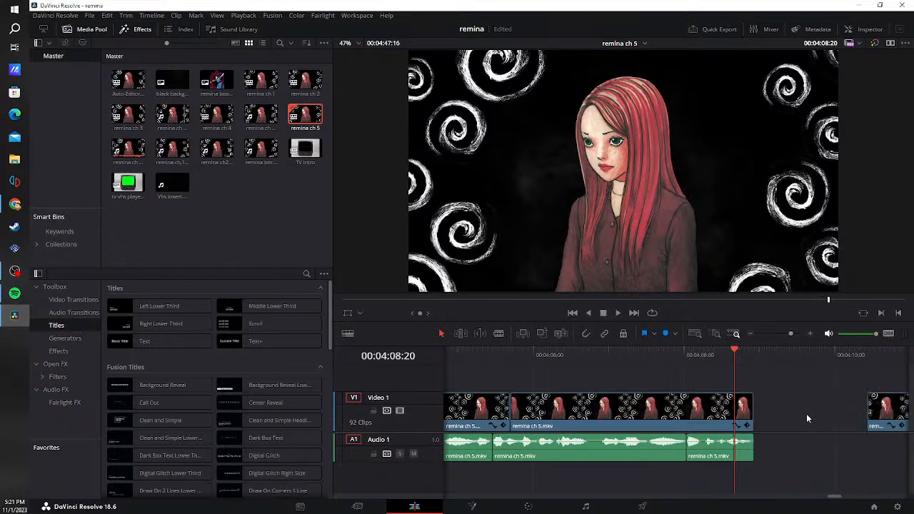
{"action": "left_click", "coordinate": [806, 415]}
{"action": "key", "text": "BackSpace"}
{"action": "left_click", "coordinate": [806, 415]}
{"action": "key", "text": "BackSpace"}
{"action": "left_click", "coordinate": [807, 415]}
{"action": "key", "text": "BackSpace"}
{"action": "left_click", "coordinate": [807, 415]}
{"action": "key", "text": "BackSpace"}
{"action": "left_click", "coordinate": [806, 415]}
{"action": "key", "text": "BackSpace"}
{"action": "left_click", "coordinate": [807, 415]}
{"action": "key", "text": "BackSpace"}
{"action": "left_click", "coordinate": [806, 415]}
{"action": "key", "text": "BackSpace"}
{"action": "left_click", "coordinate": [806, 415]}
{"action": "key", "text": "BackSpace"}
{"action": "left_click", "coordinate": [806, 415]}
{"action": "key", "text": "BackSpace"}
{"action": "left_click", "coordinate": [807, 415]}
{"action": "key", "text": "BackSpace"}
{"action": "left_click", "coordinate": [806, 415]}
{"action": "key", "text": "BackSpace"}
{"action": "left_click", "coordinate": [806, 415]}
{"action": "key", "text": "BackSpace"}
{"action": "left_click", "coordinate": [807, 415]}
{"action": "key", "text": "BackSpace"}
{"action": "left_click", "coordinate": [807, 415]}
{"action": "key", "text": "BackSpace"}
{"action": "left_click", "coordinate": [806, 415]}
{"action": "key", "text": "BackSpace"}
{"action": "left_click", "coordinate": [806, 415]}
{"action": "key", "text": "BackSpace"}
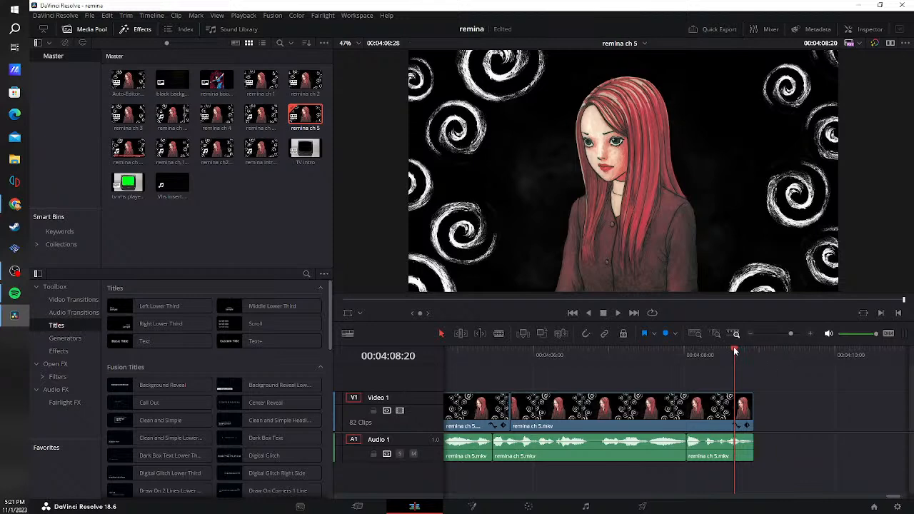
{"action": "left_click_drag", "start_coordinate": [738, 355], "coordinate": [753, 354]}
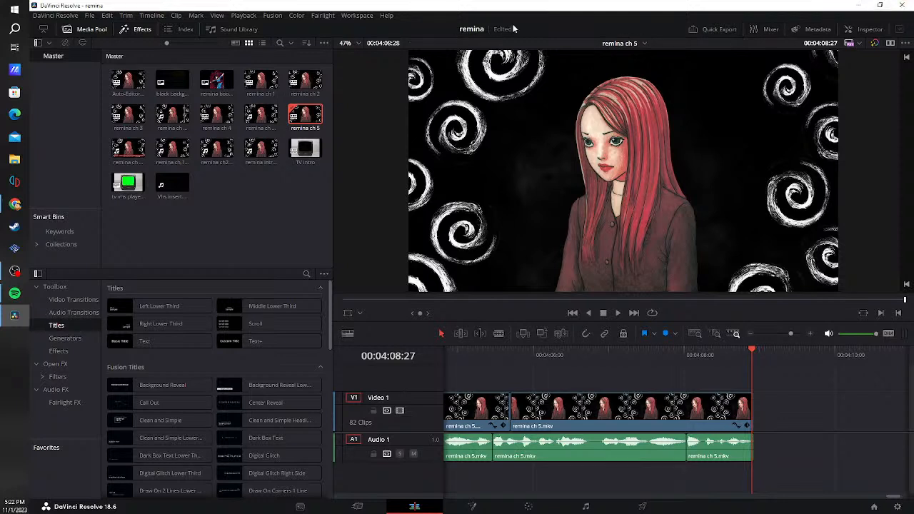
- Open the Auto-Editor Media Group timeline to look over its opening section, then switch to the TV intro timeline
{"action": "left_click", "coordinate": [623, 44]}
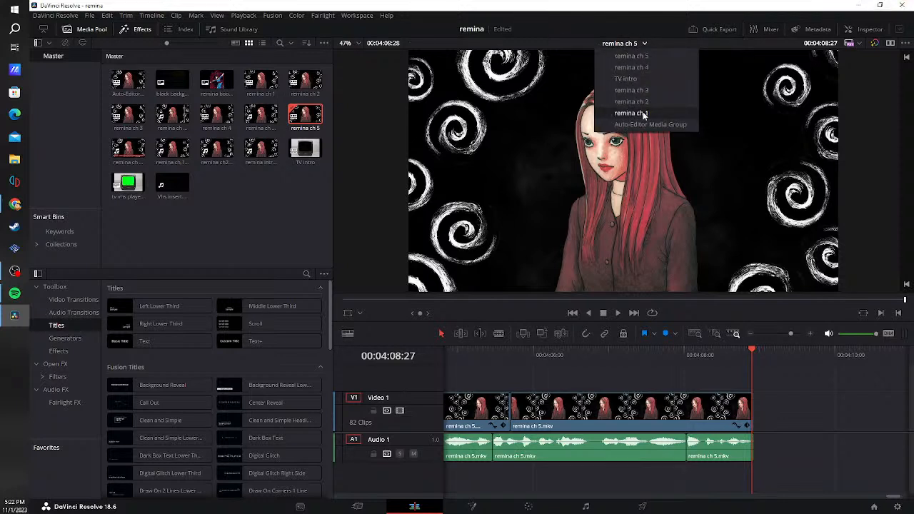
{"action": "left_click", "coordinate": [687, 125]}
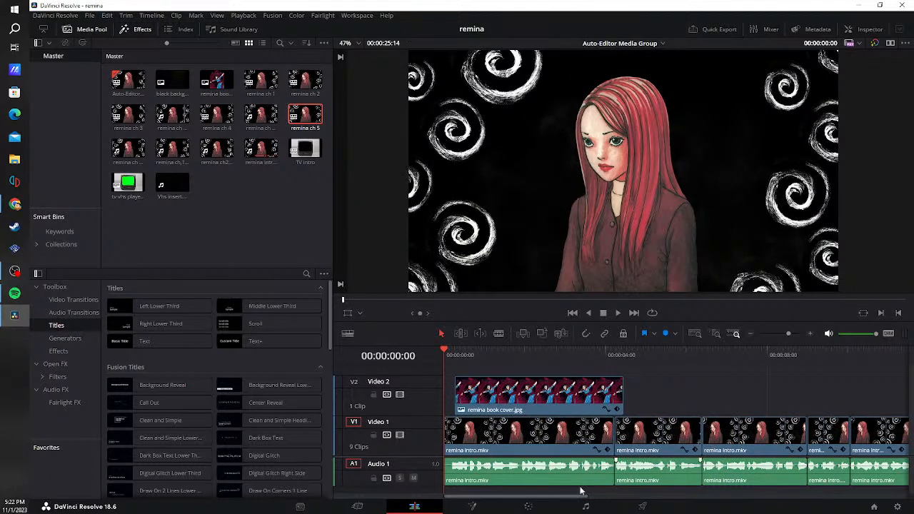
{"action": "left_click_drag", "start_coordinate": [571, 500], "coordinate": [533, 492]}
{"action": "left_click", "coordinate": [653, 44]}
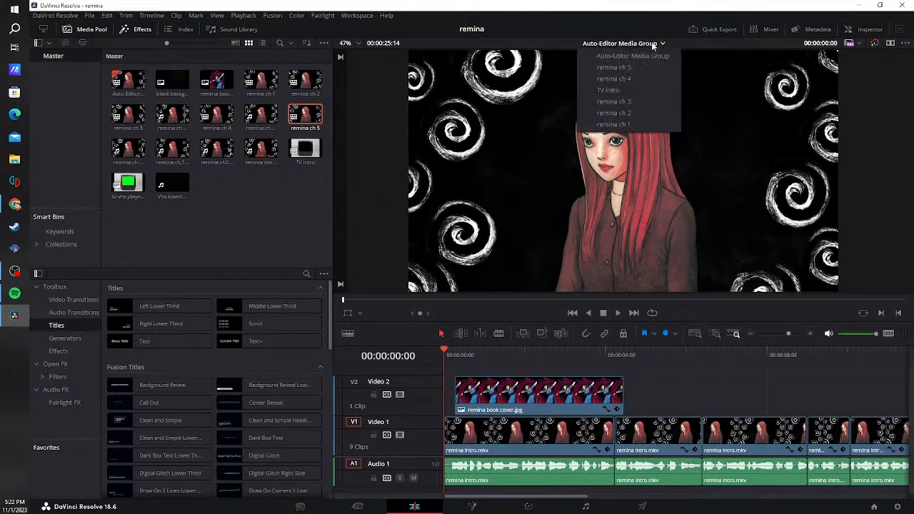
{"action": "left_click", "coordinate": [605, 92]}
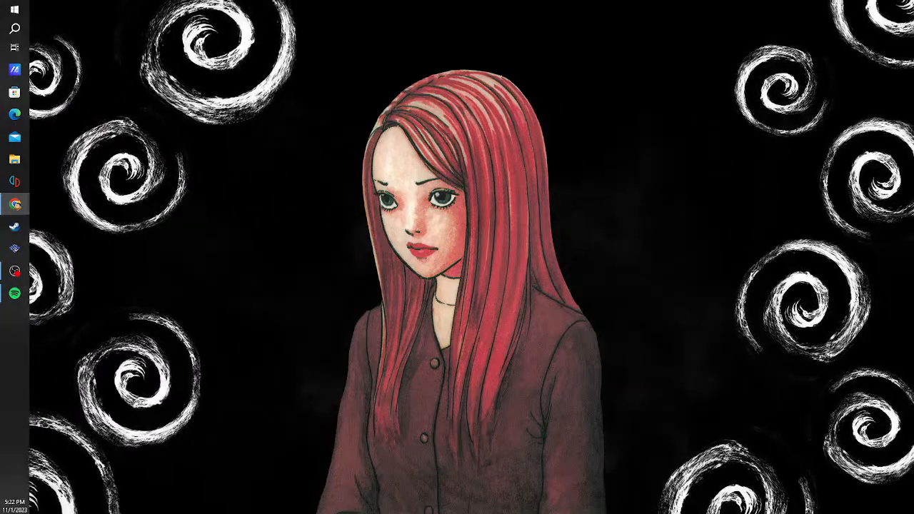
- Switch to Pixlr X in the browser and open the recent project "remina ver 2" from its home page
{"action": "left_click_drag", "start_coordinate": [564, 513], "coordinate": [568, 10]}
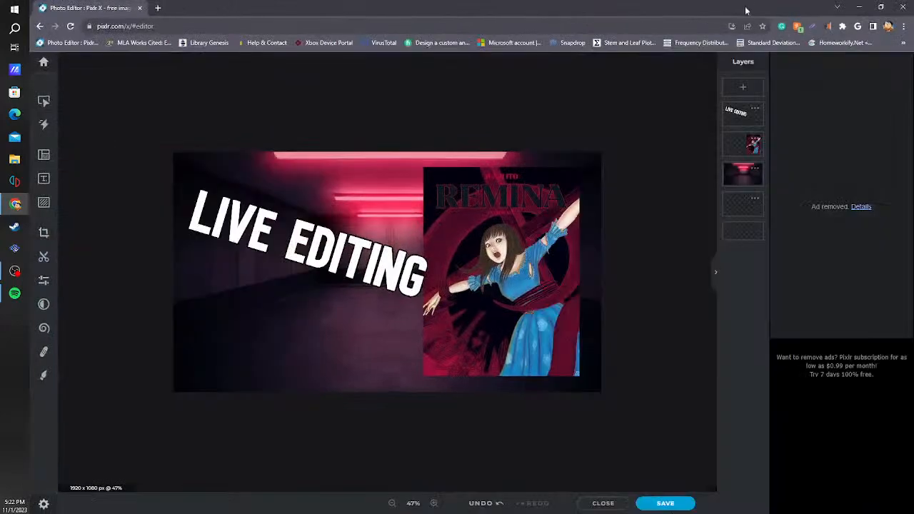
{"action": "left_click", "coordinate": [44, 62]}
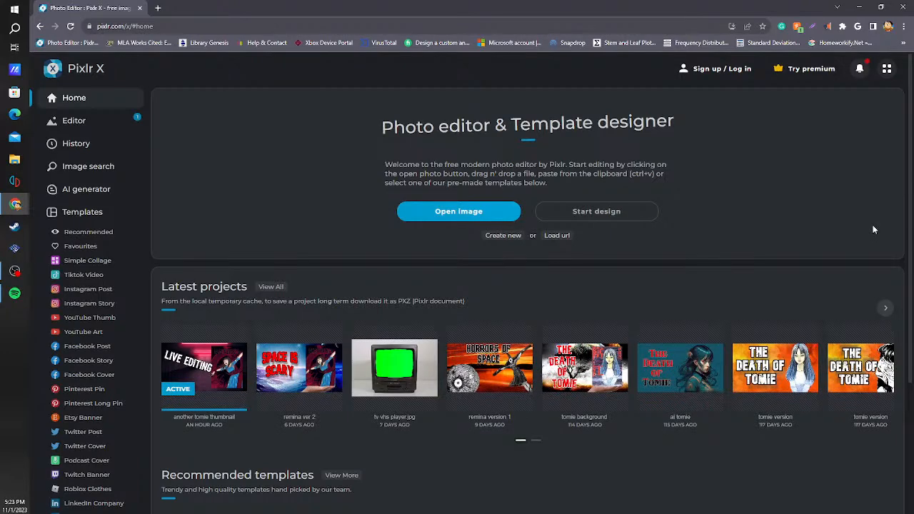
{"action": "left_click", "coordinate": [286, 364]}
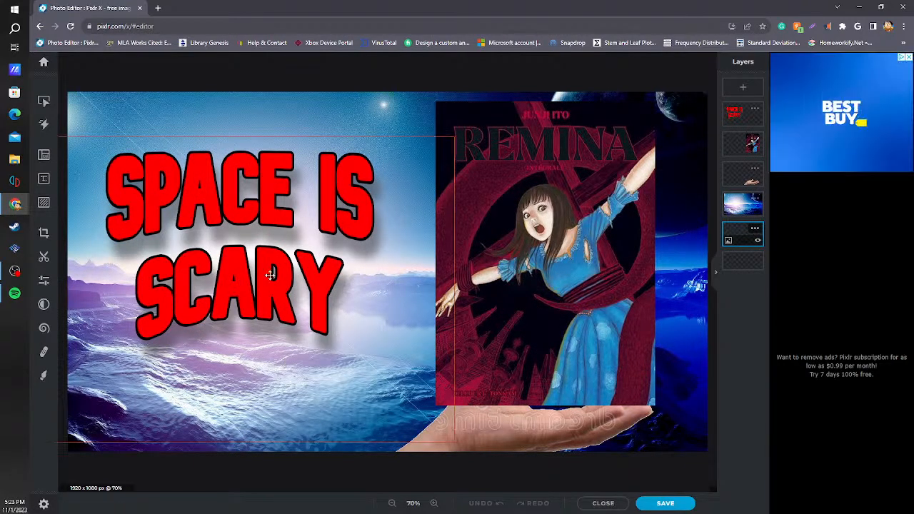
- Enlarge the red "SPACE IS SCARY" title slightly by stretching its text box, and select the hand image below the book cover
{"action": "left_click", "coordinate": [269, 246]}
{"action": "left_click_drag", "start_coordinate": [516, 274], "coordinate": [544, 274]}
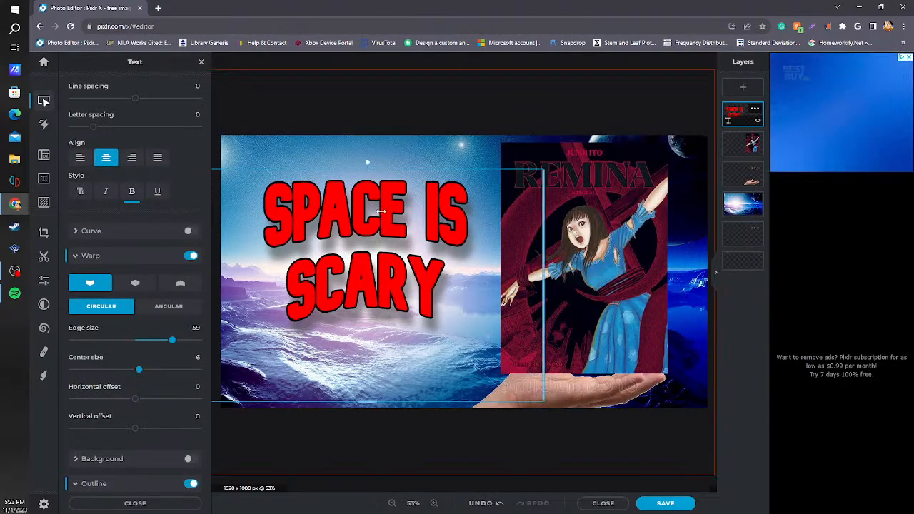
{"action": "left_click_drag", "start_coordinate": [368, 399], "coordinate": [368, 412]}
{"action": "mouse_move", "coordinate": [371, 354]}
{"action": "left_mouse_down"}
{"action": "mouse_move", "coordinate": [361, 360]}
{"action": "mouse_move", "coordinate": [370, 355]}
{"action": "left_mouse_up"}
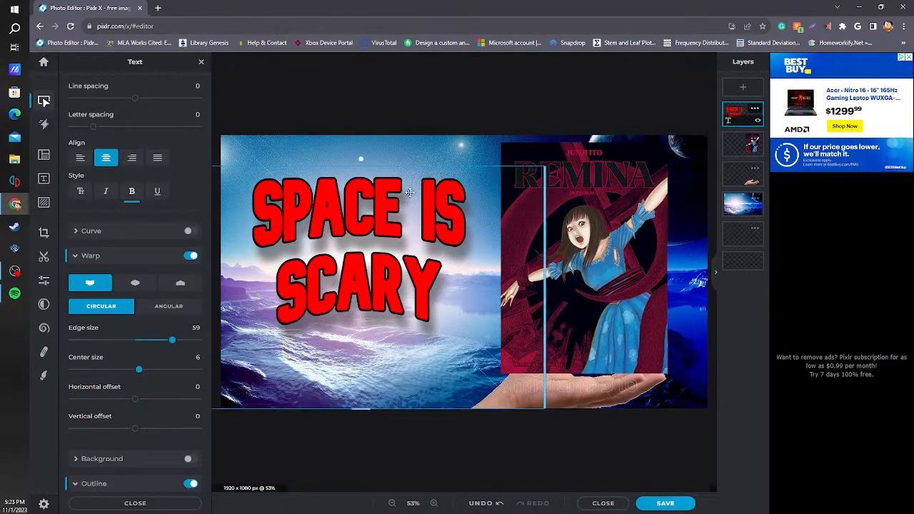
{"action": "left_click", "coordinate": [498, 382]}
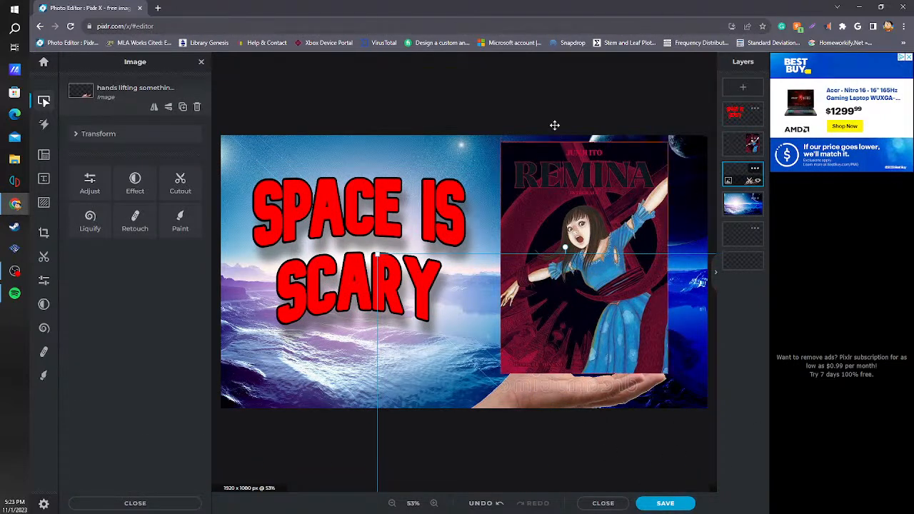
- Open the recent project "remina version 1" from the home page to look over its thumbnail design, and return to the home page
{"action": "left_click", "coordinate": [43, 62]}
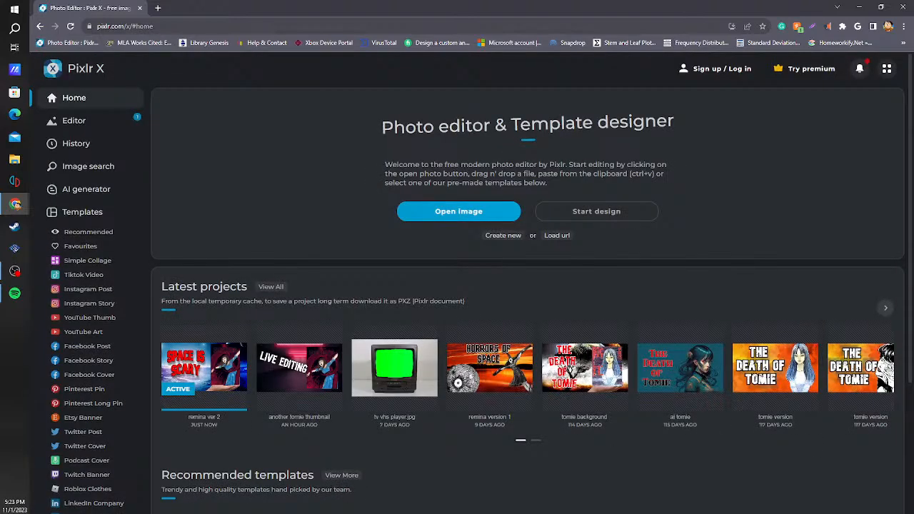
{"action": "left_click", "coordinate": [498, 370]}
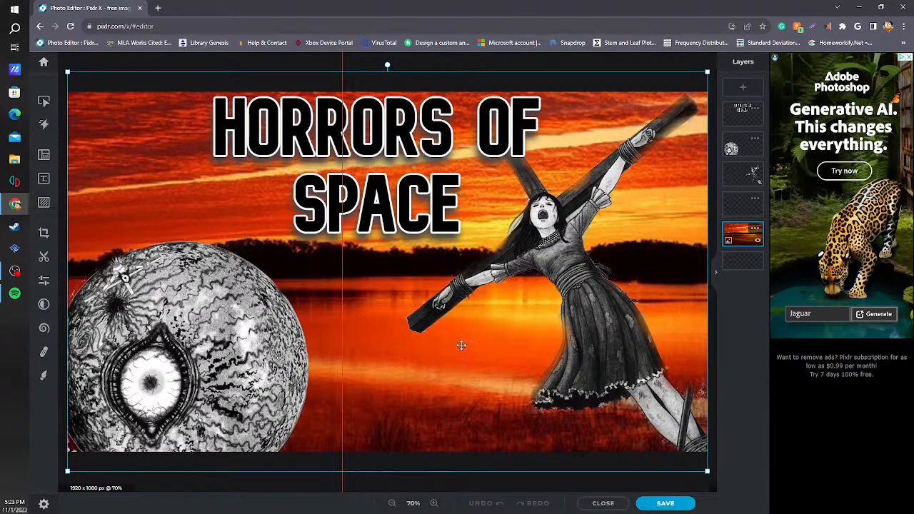
{"action": "scroll", "coordinate": [469, 369], "scroll_direction": "down", "scroll_amount": 1}
{"action": "scroll", "coordinate": [468, 370], "scroll_direction": "up", "scroll_amount": 1}
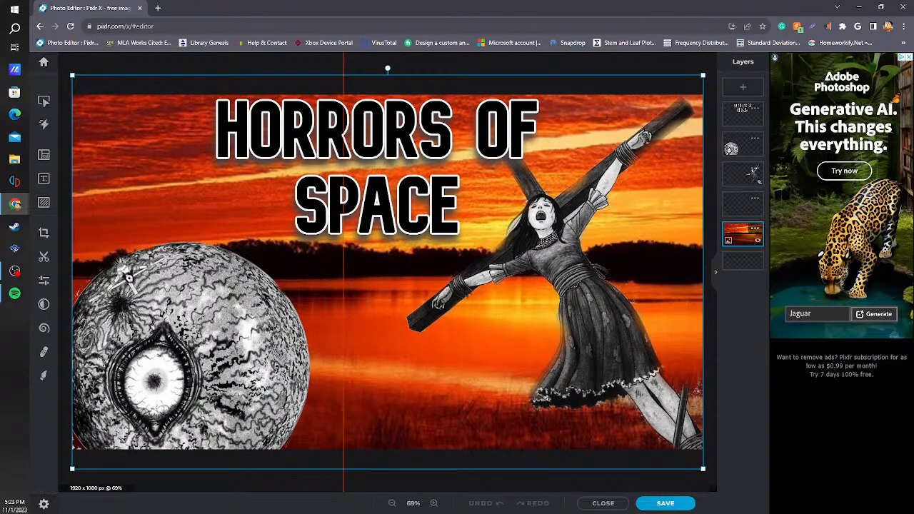
{"action": "left_click", "coordinate": [54, 63]}
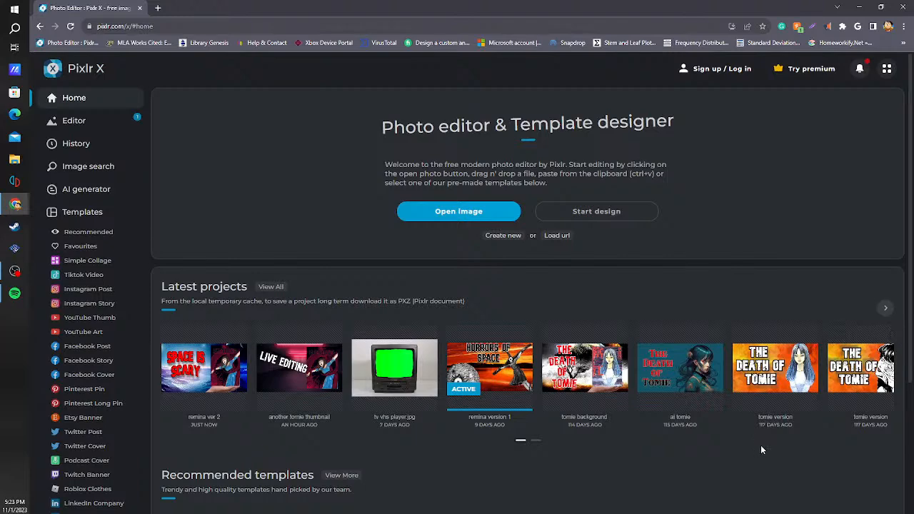
{"action": "scroll", "coordinate": [760, 450], "scroll_direction": "down", "scroll_amount": 2}
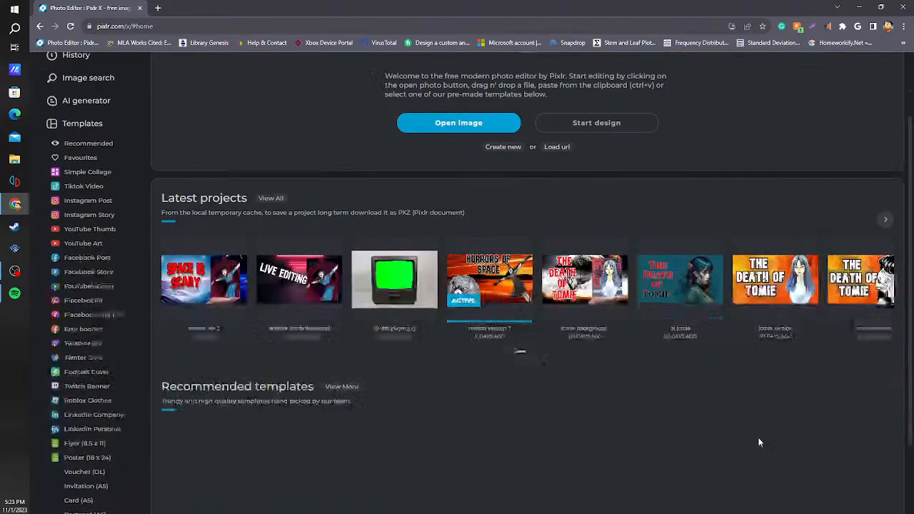
{"action": "scroll", "coordinate": [761, 419], "scroll_direction": "up", "scroll_amount": 2}
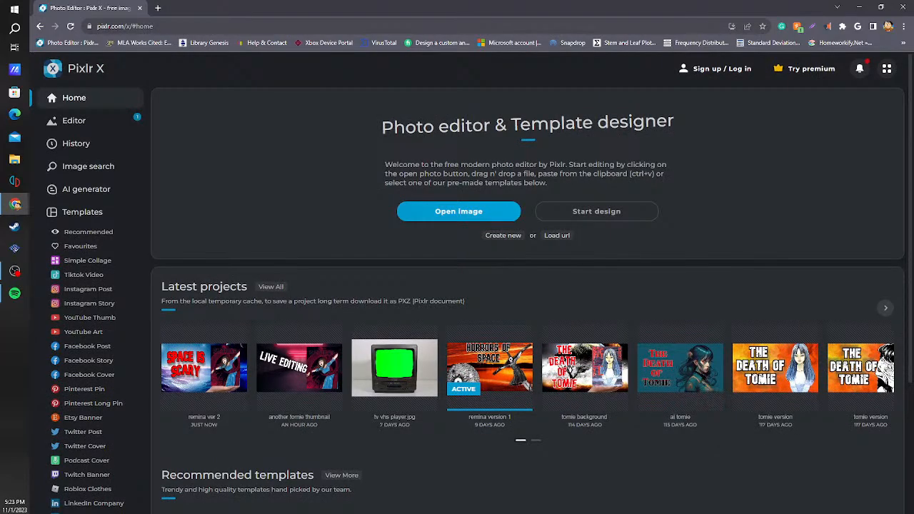
{"action": "left_click", "coordinate": [16, 206]}
{"action": "left_click", "coordinate": [16, 205]}
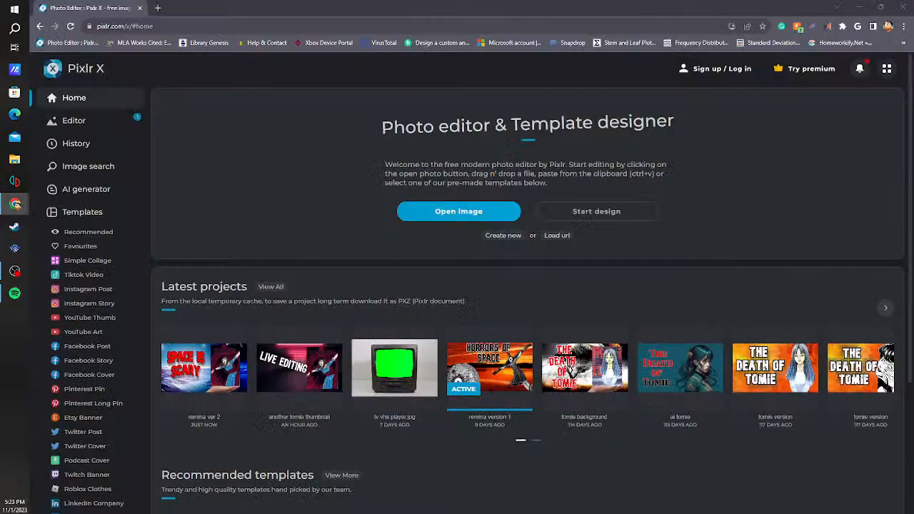